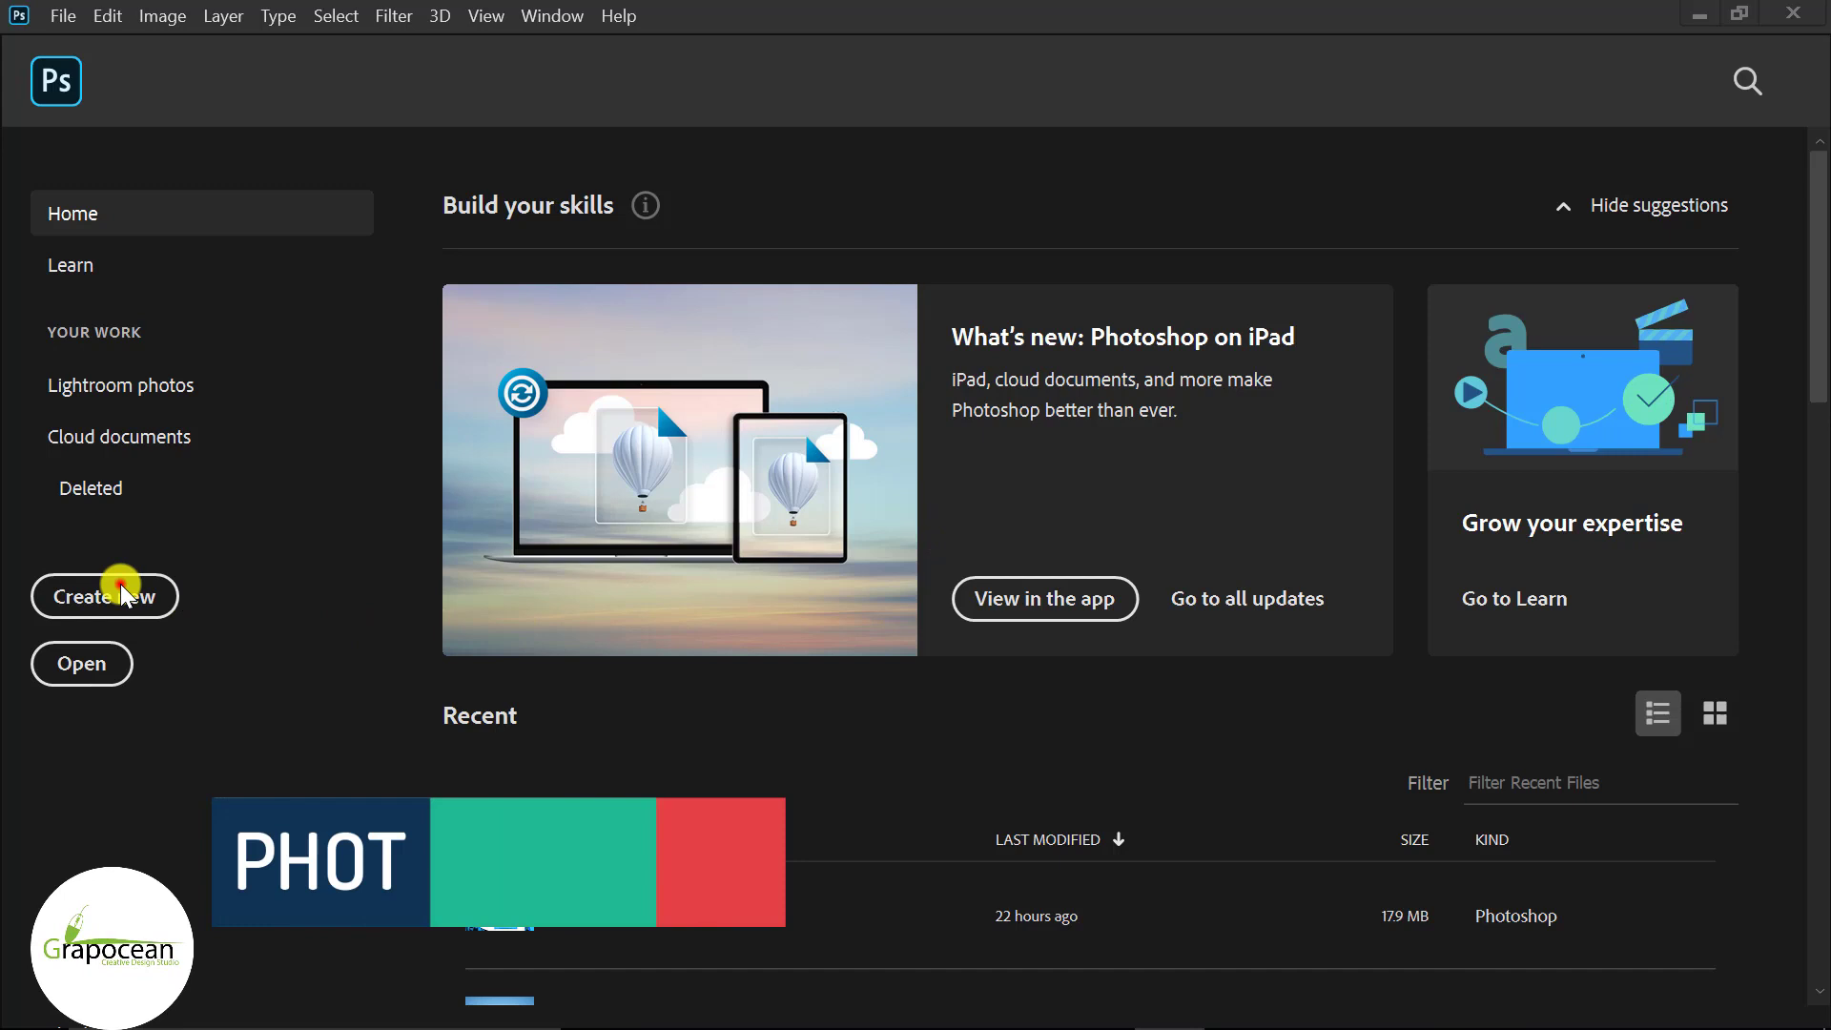
- Set up a new 'Facebook Cover Design' document, 1000 px wide by 370 px high at 300 ppi
left_click(112, 593)
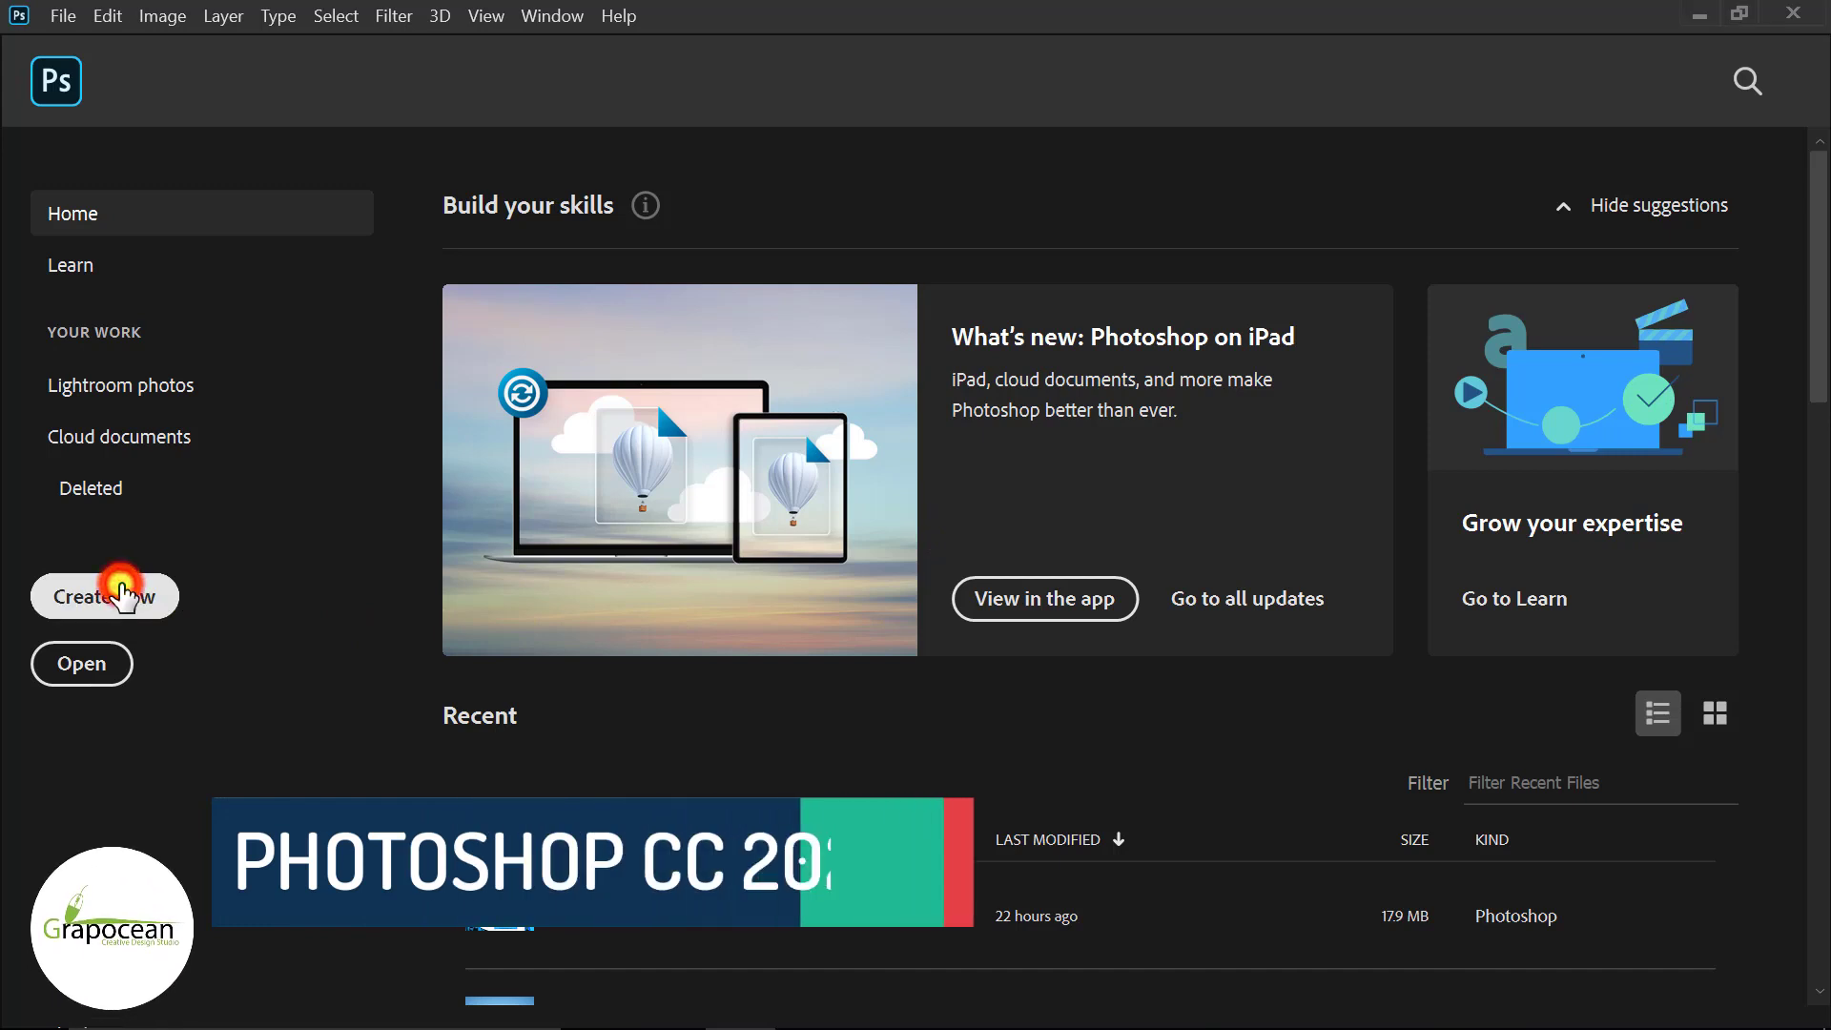
triple_click(1361, 197)
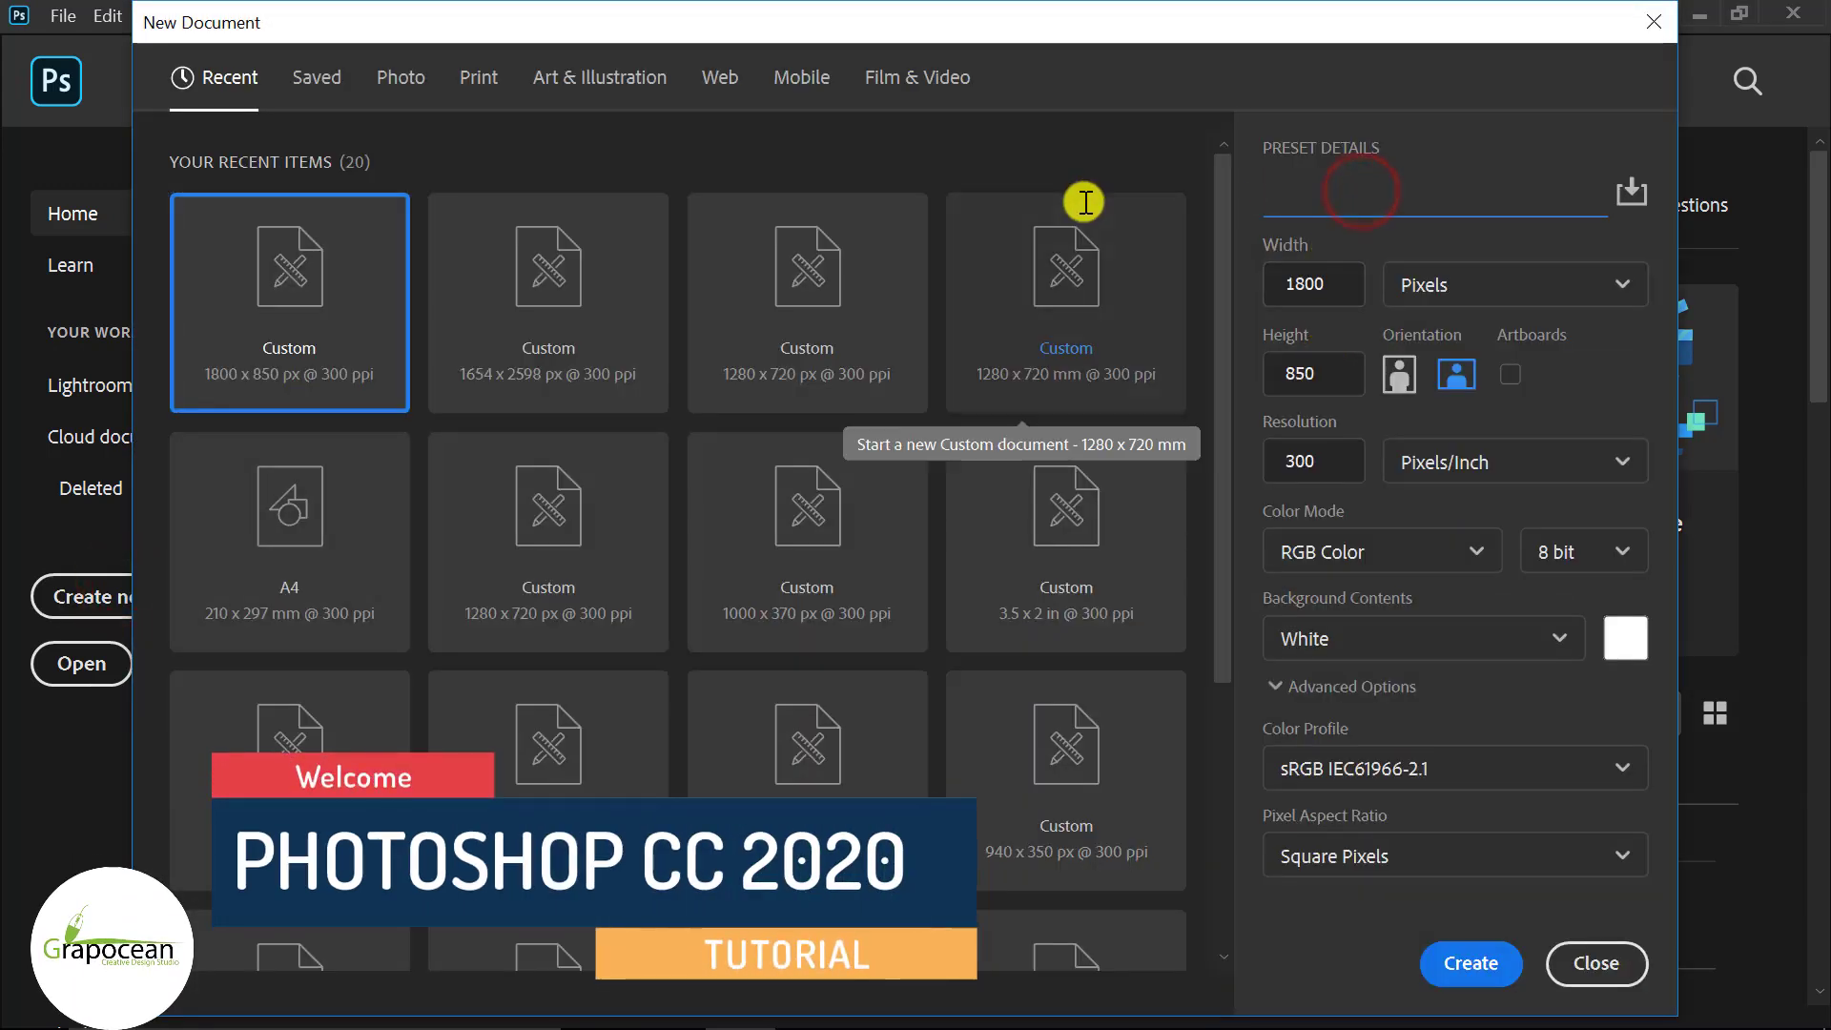
type("Facebook C")
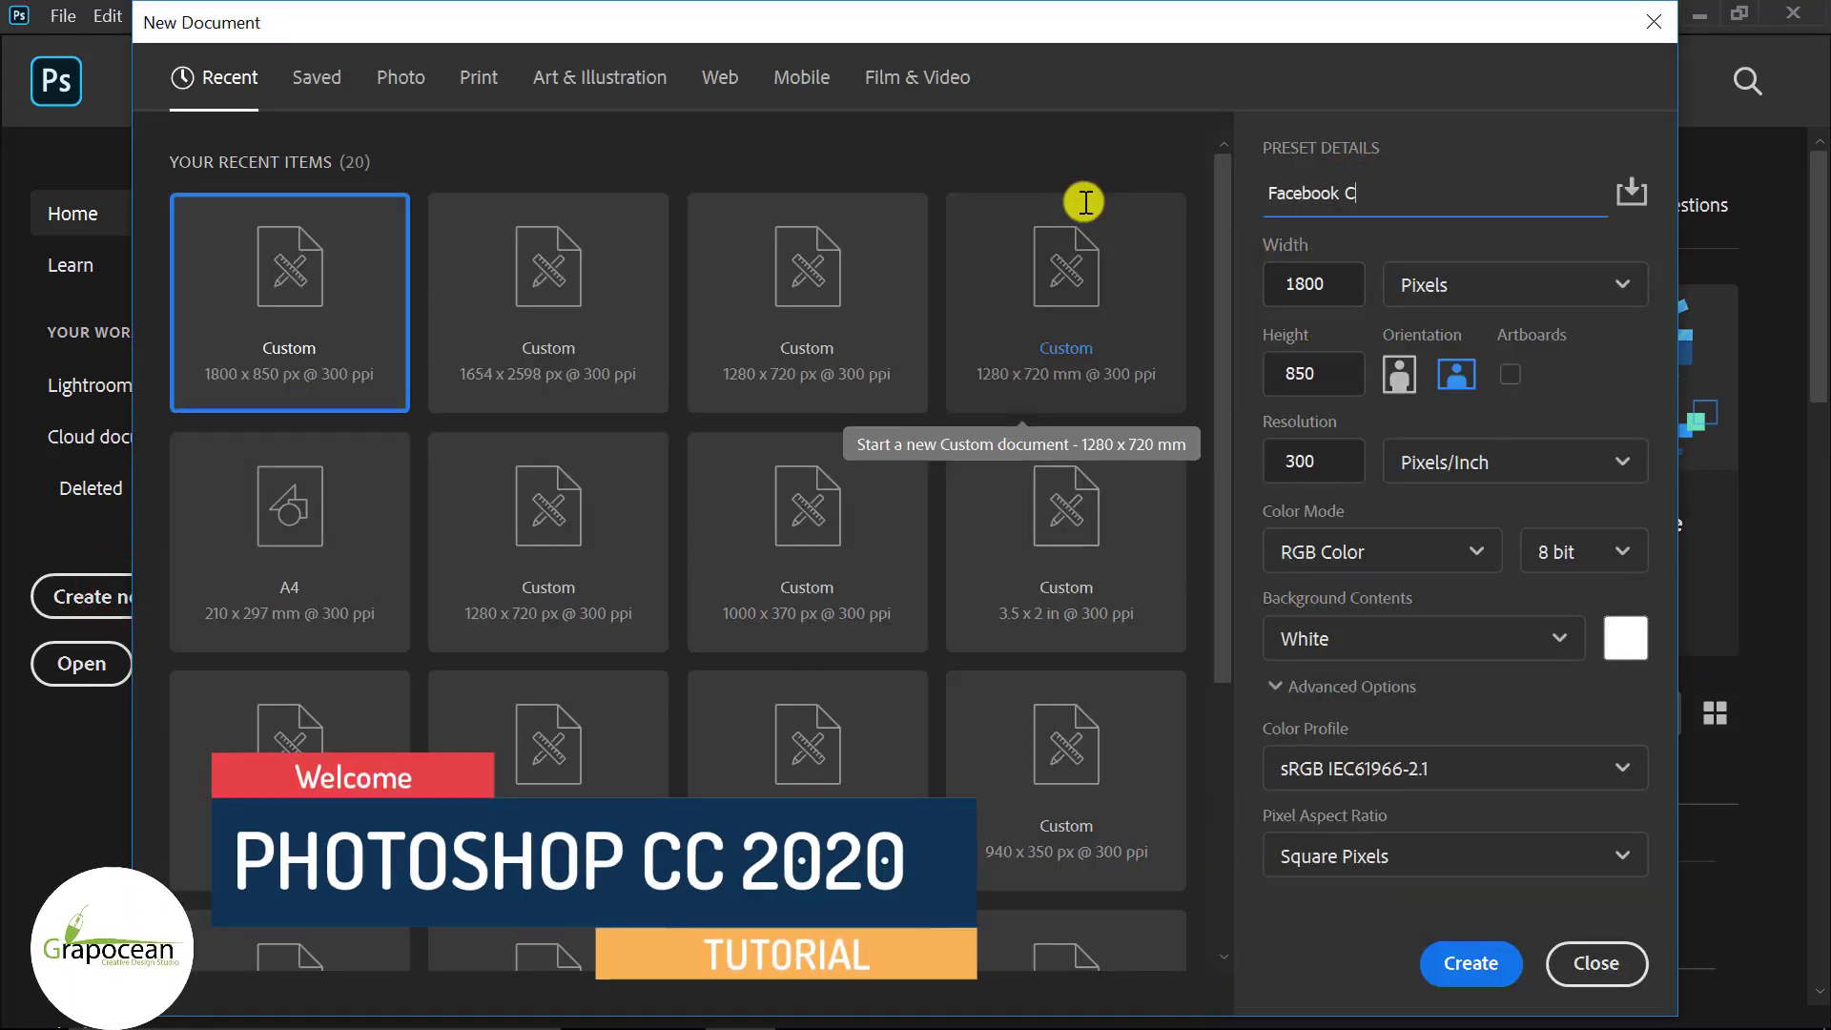
type("over Design")
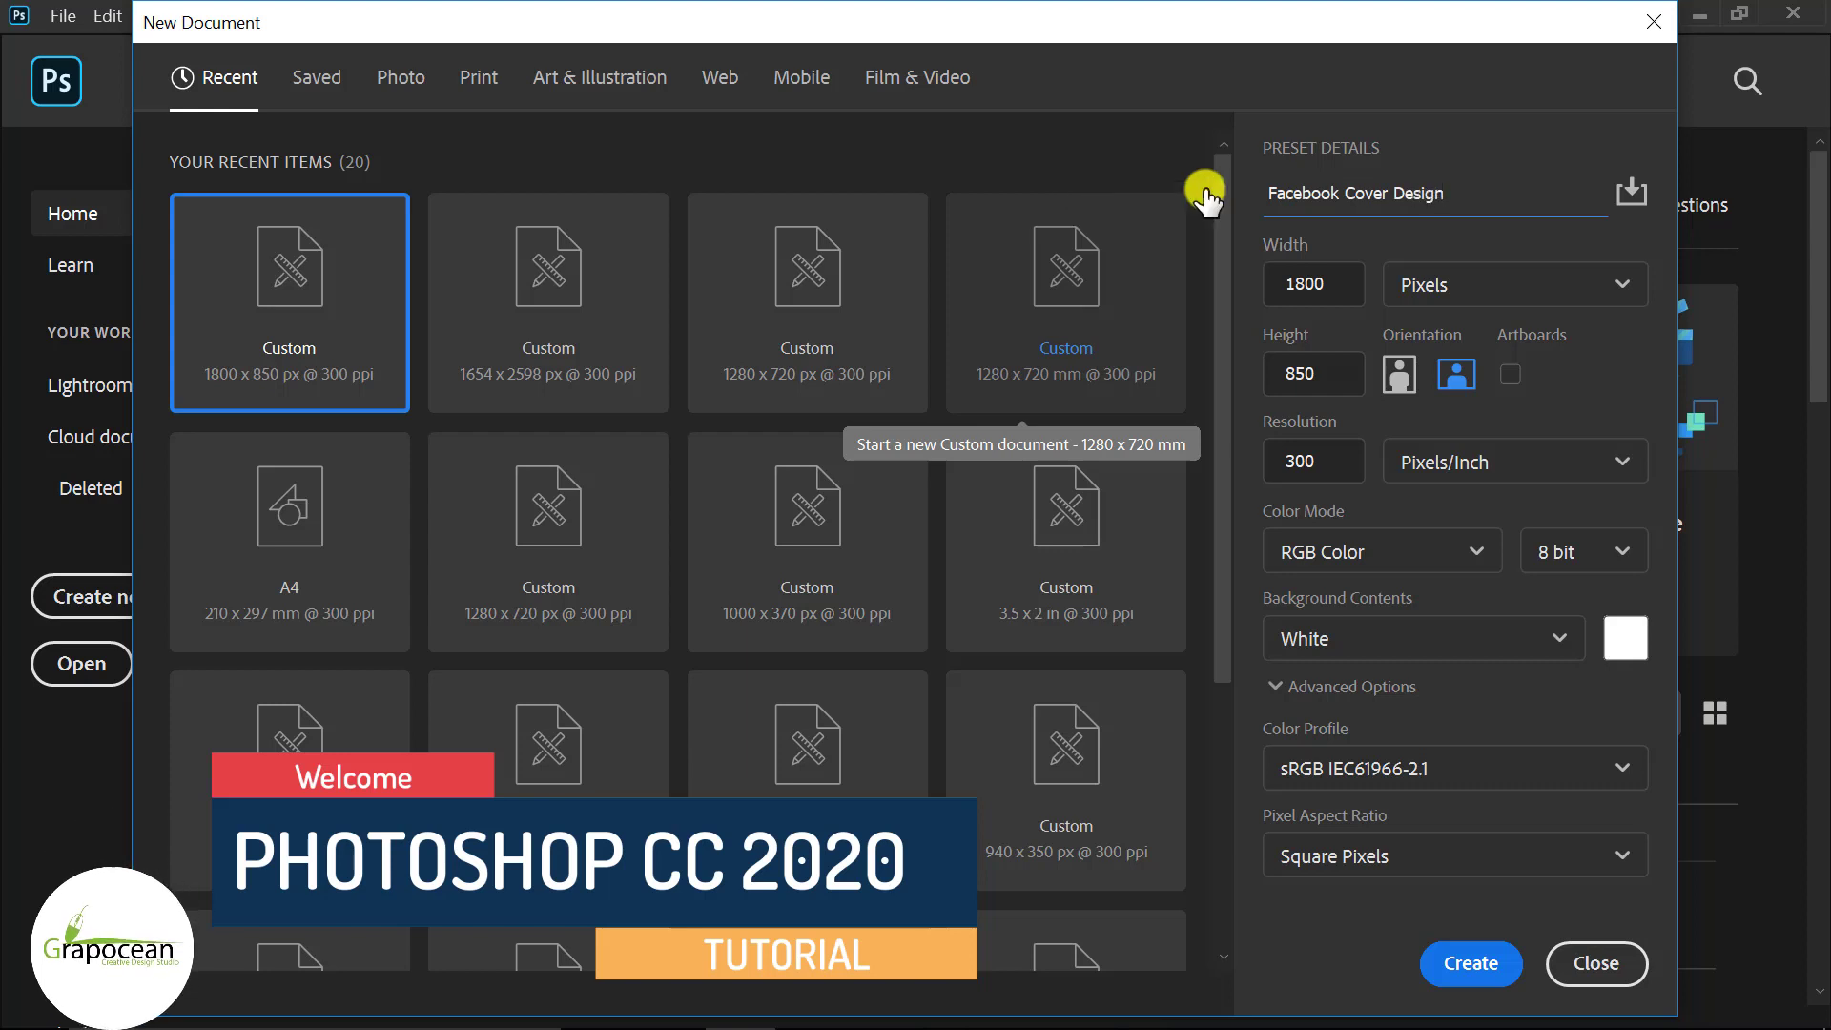
key("Tab")
type("1000")
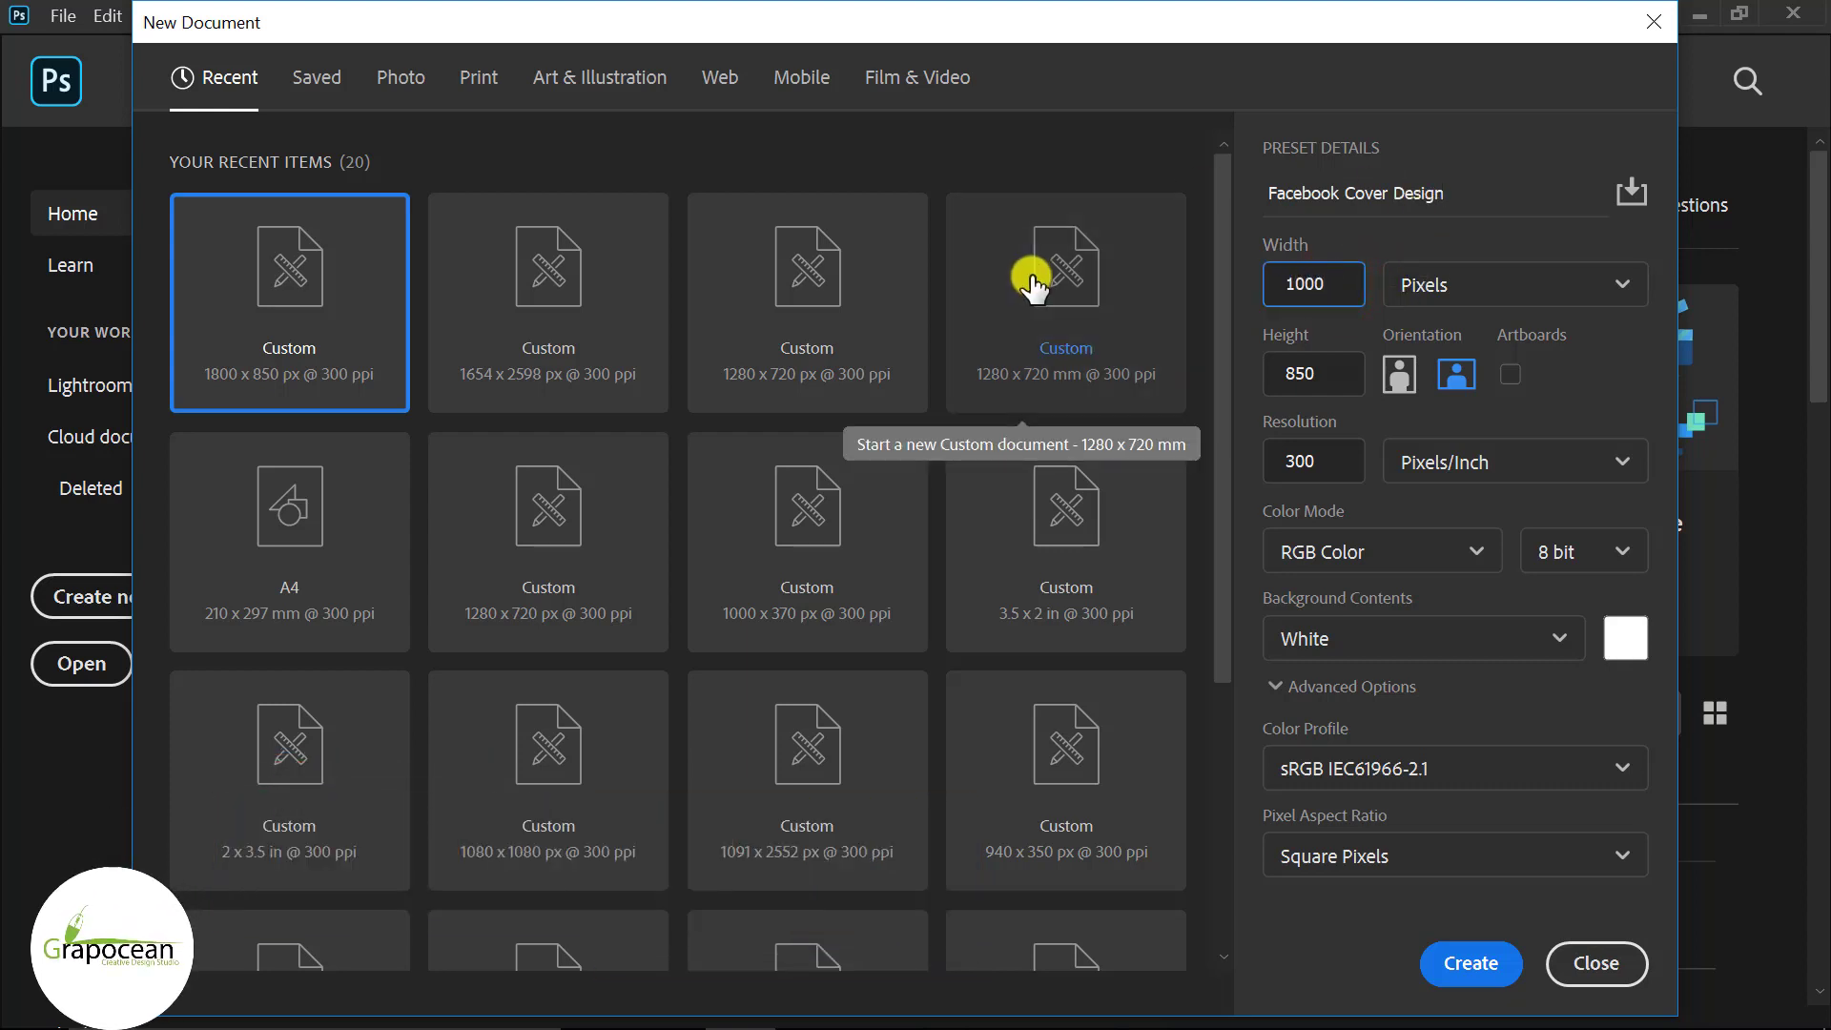
left_click(1326, 369)
type("370")
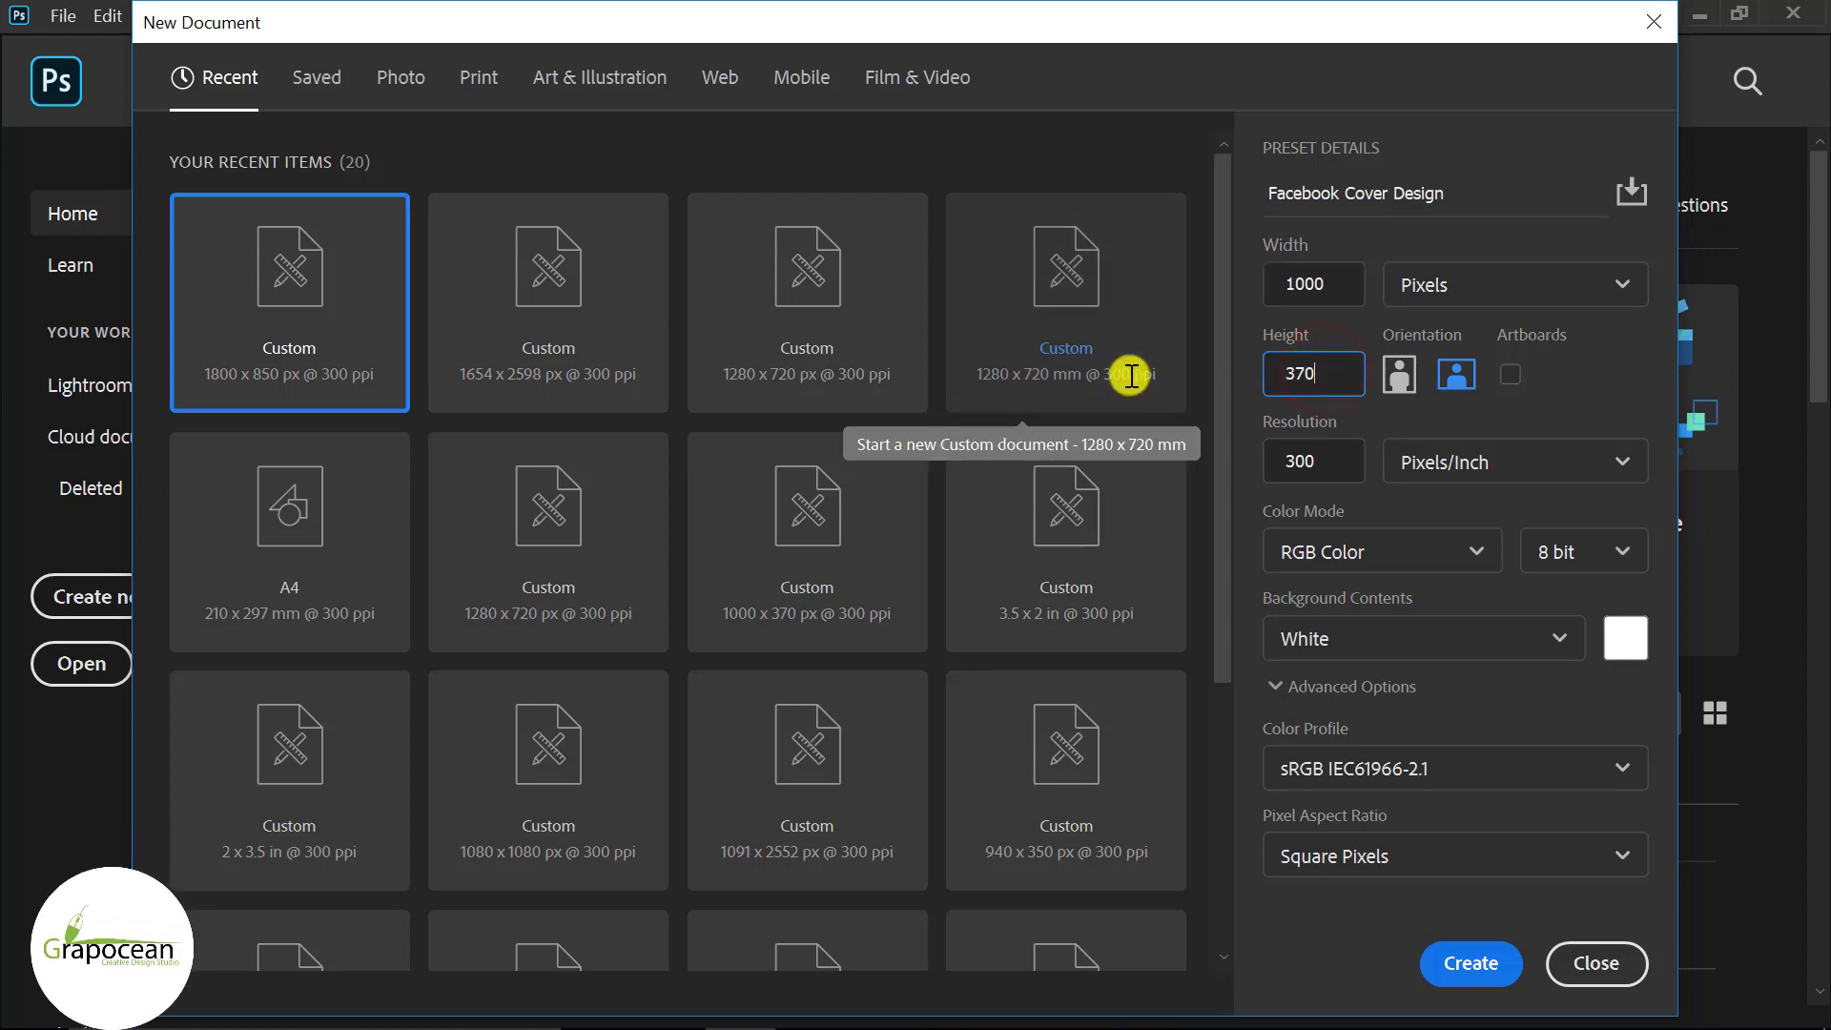
left_click(1474, 958)
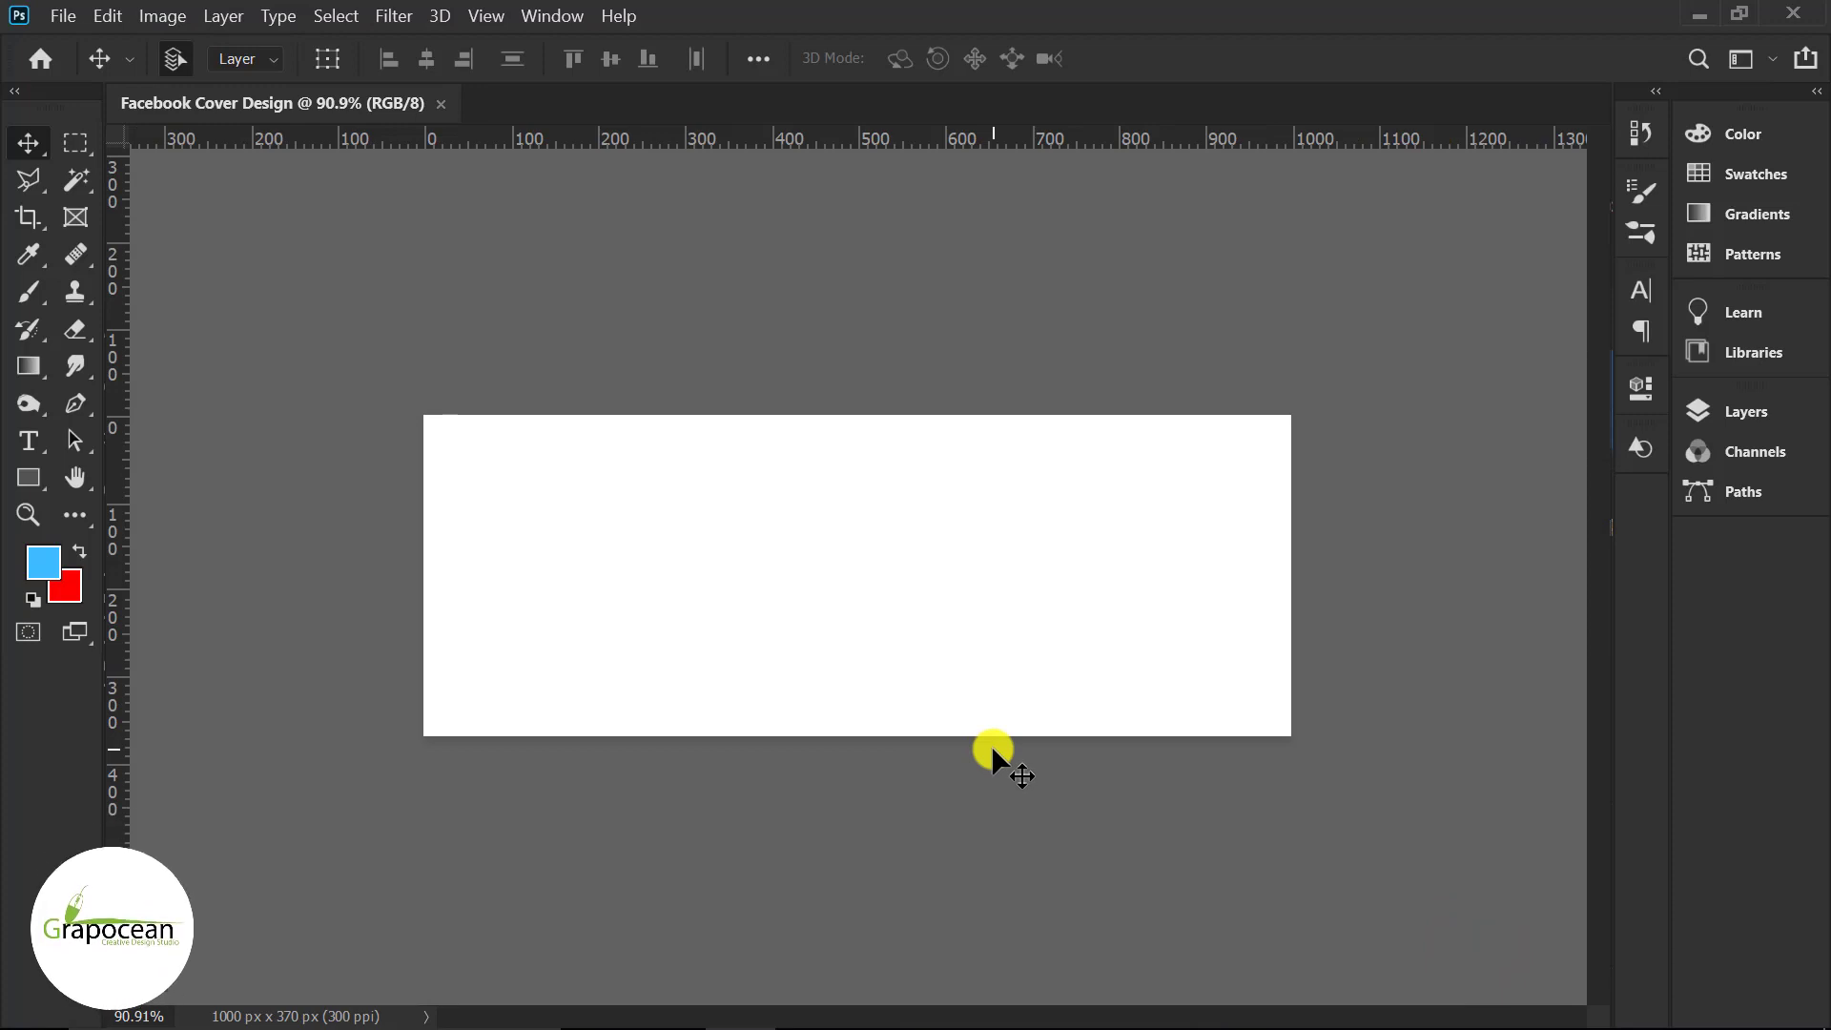
- Open both photos from the Desktop 'fb cover' folder
scroll(1021, 733, "down", 2)
left_click(63, 16)
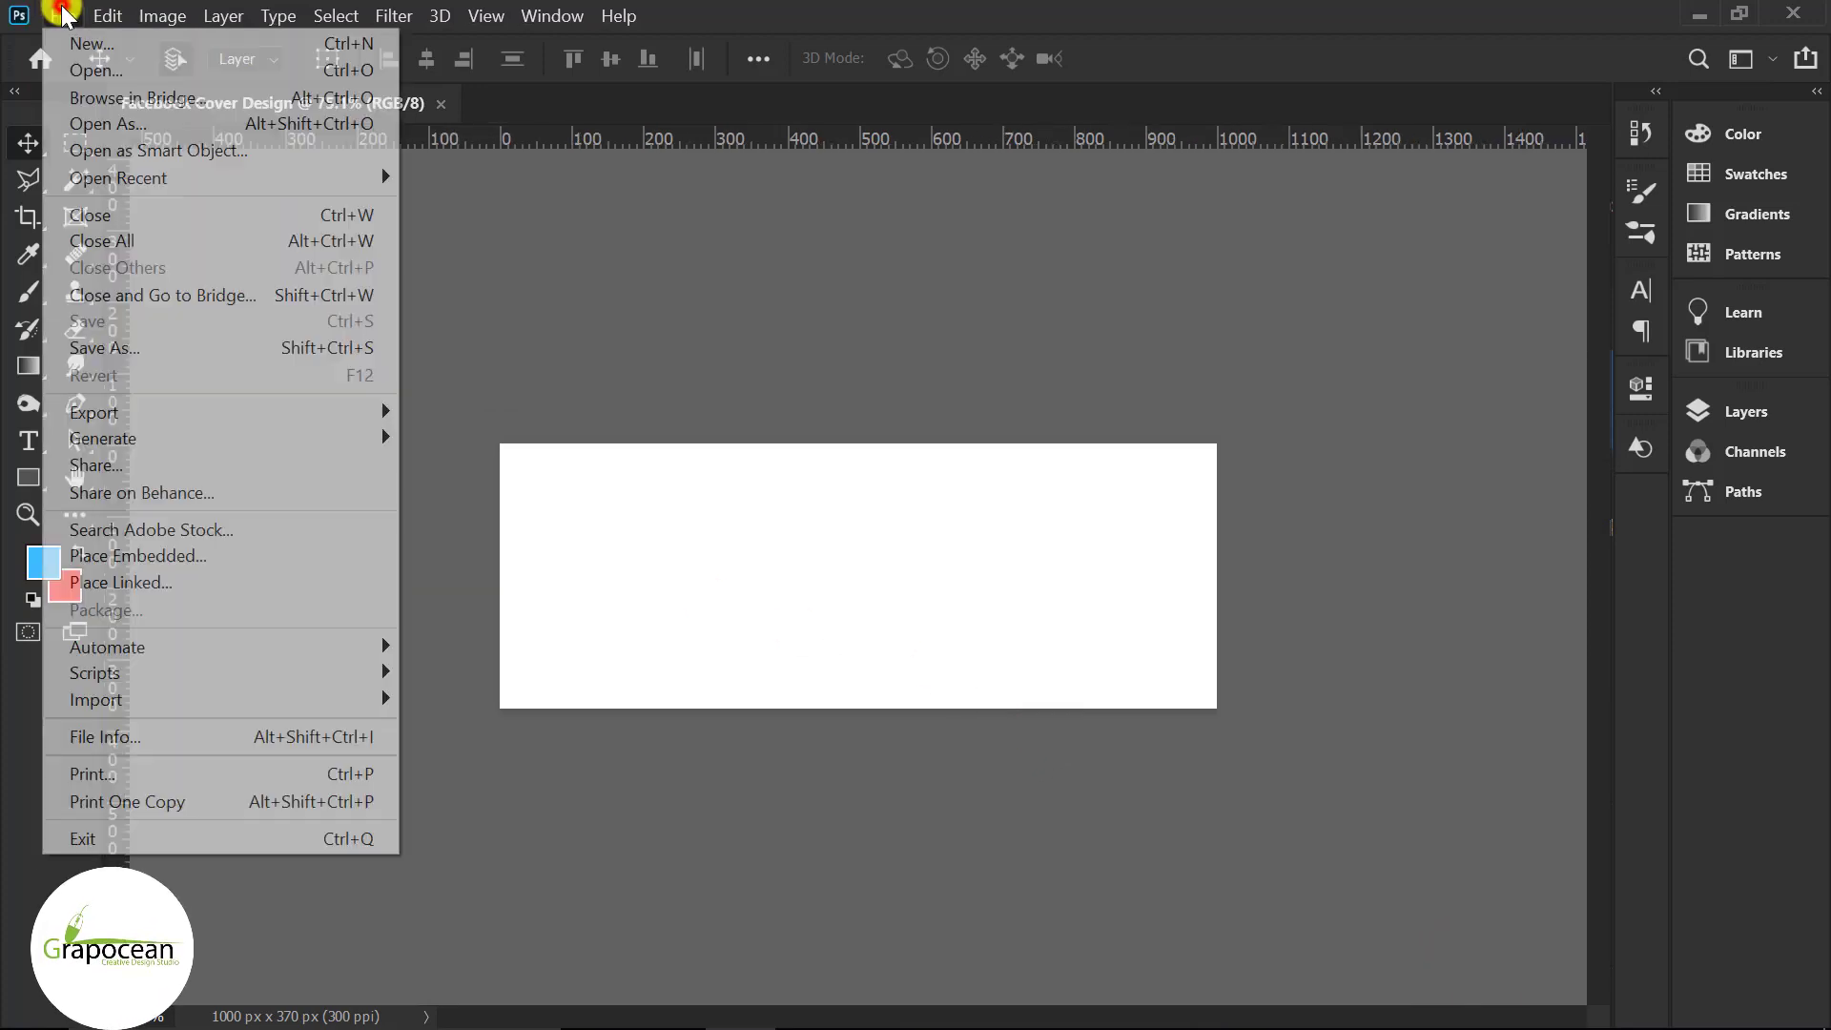
left_click(93, 63)
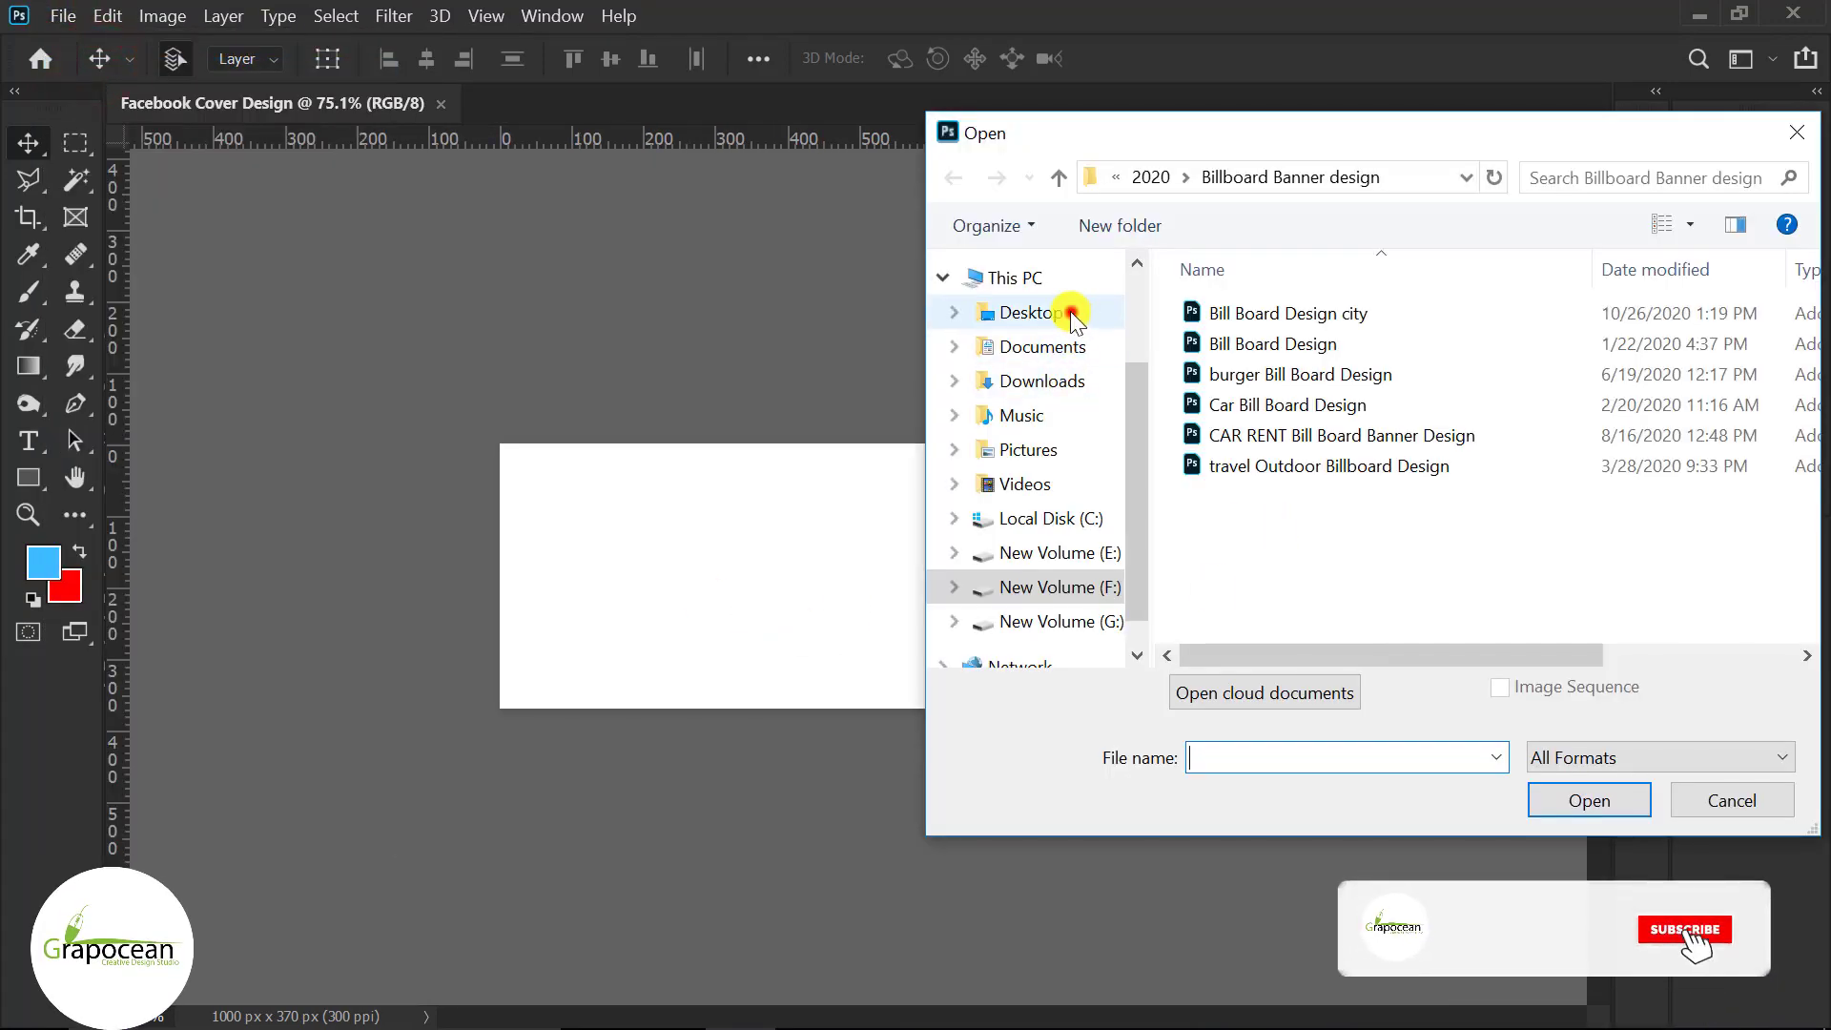
left_click(1070, 311)
double_click(1237, 519)
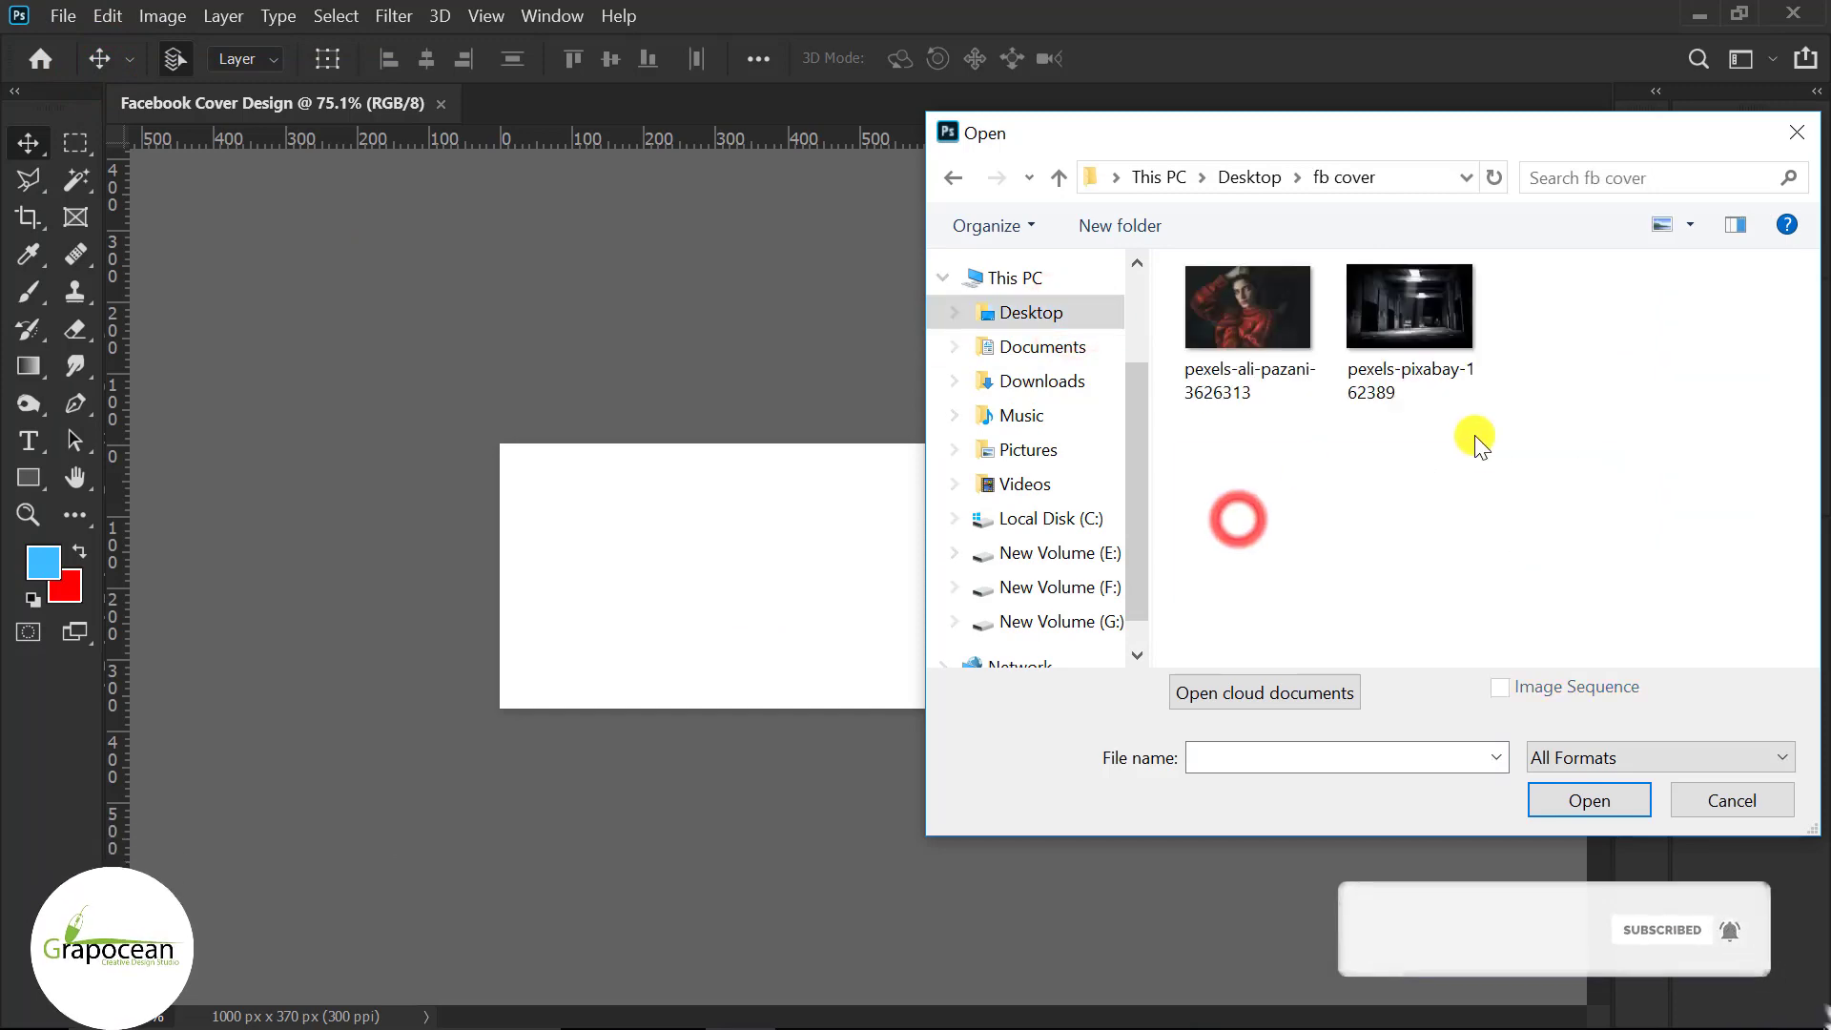
left_click_drag(1476, 438, 1198, 319)
left_click(1600, 799)
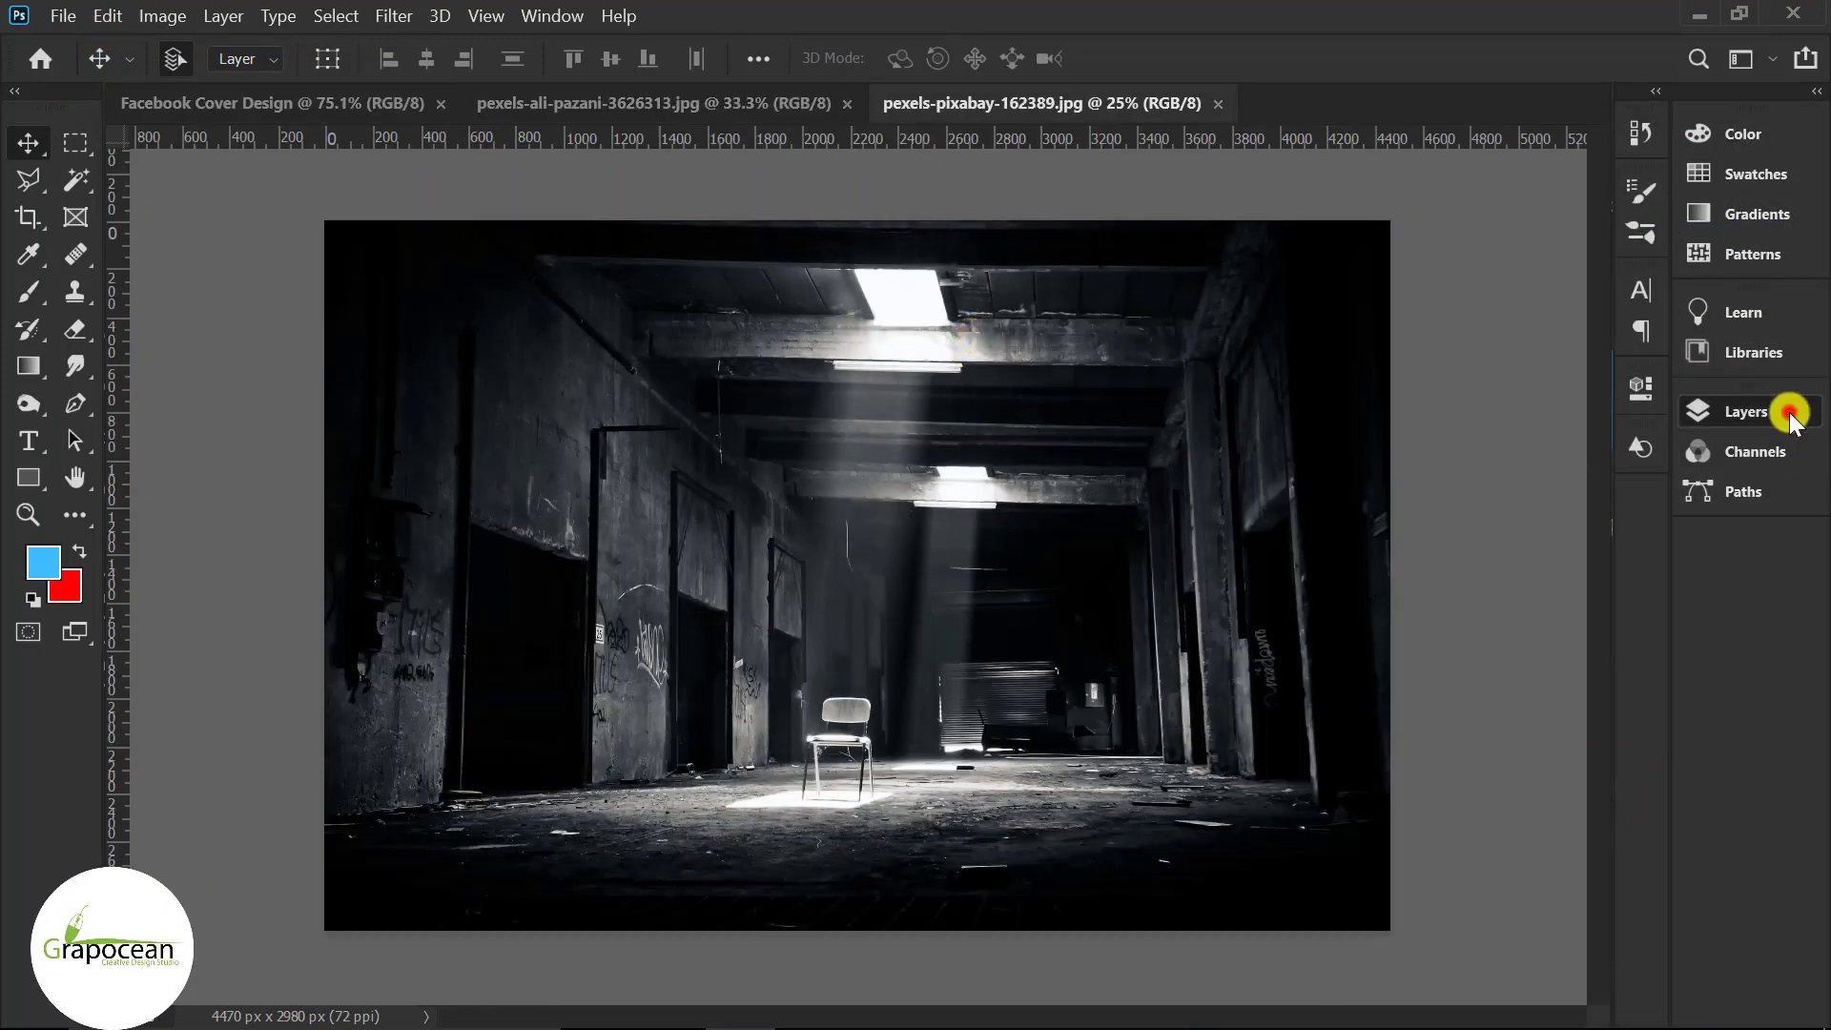
- Unlock the warehouse photo's background layer and drag it into the cover document as Layer 1
left_click(1791, 419)
left_click(1627, 573)
mouse_move(862, 452)
left_mouse_down()
mouse_move(306, 107)
mouse_move(885, 638)
left_mouse_up()
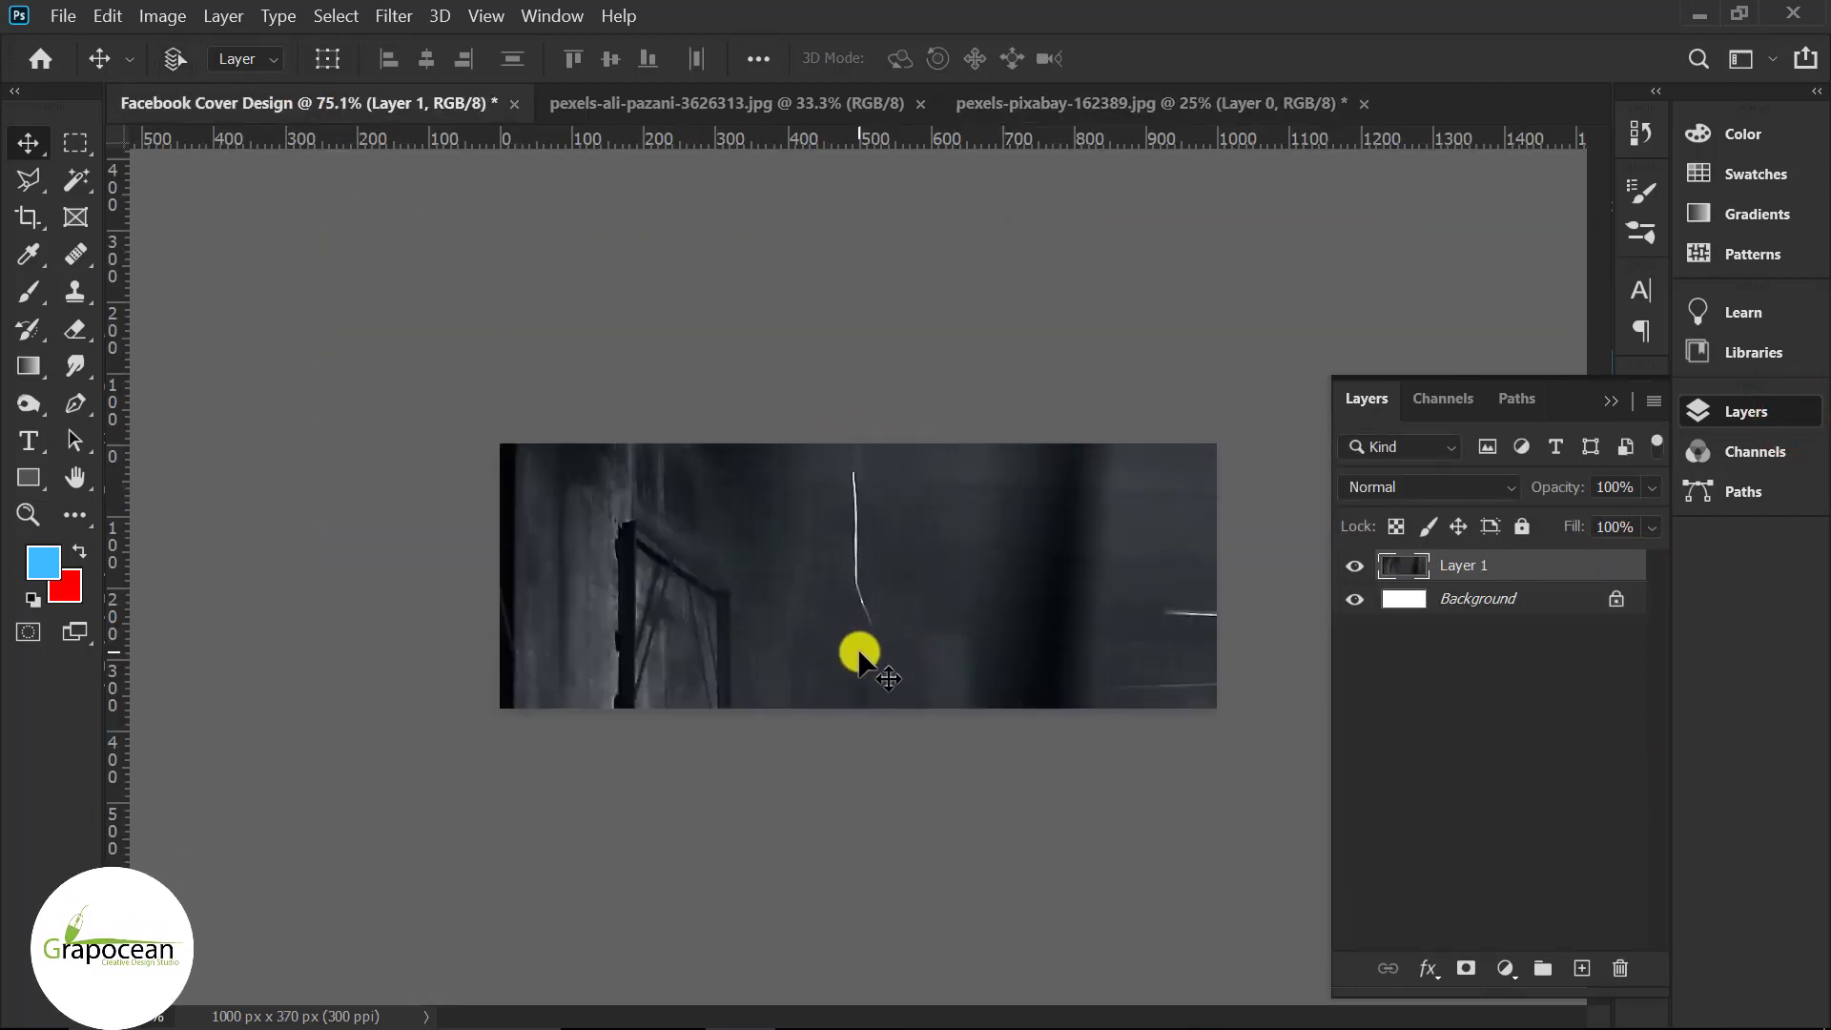
- Scale the warehouse layer down to about 23% so it fills the cover
key("ctrl+t")
key("ctrl+0")
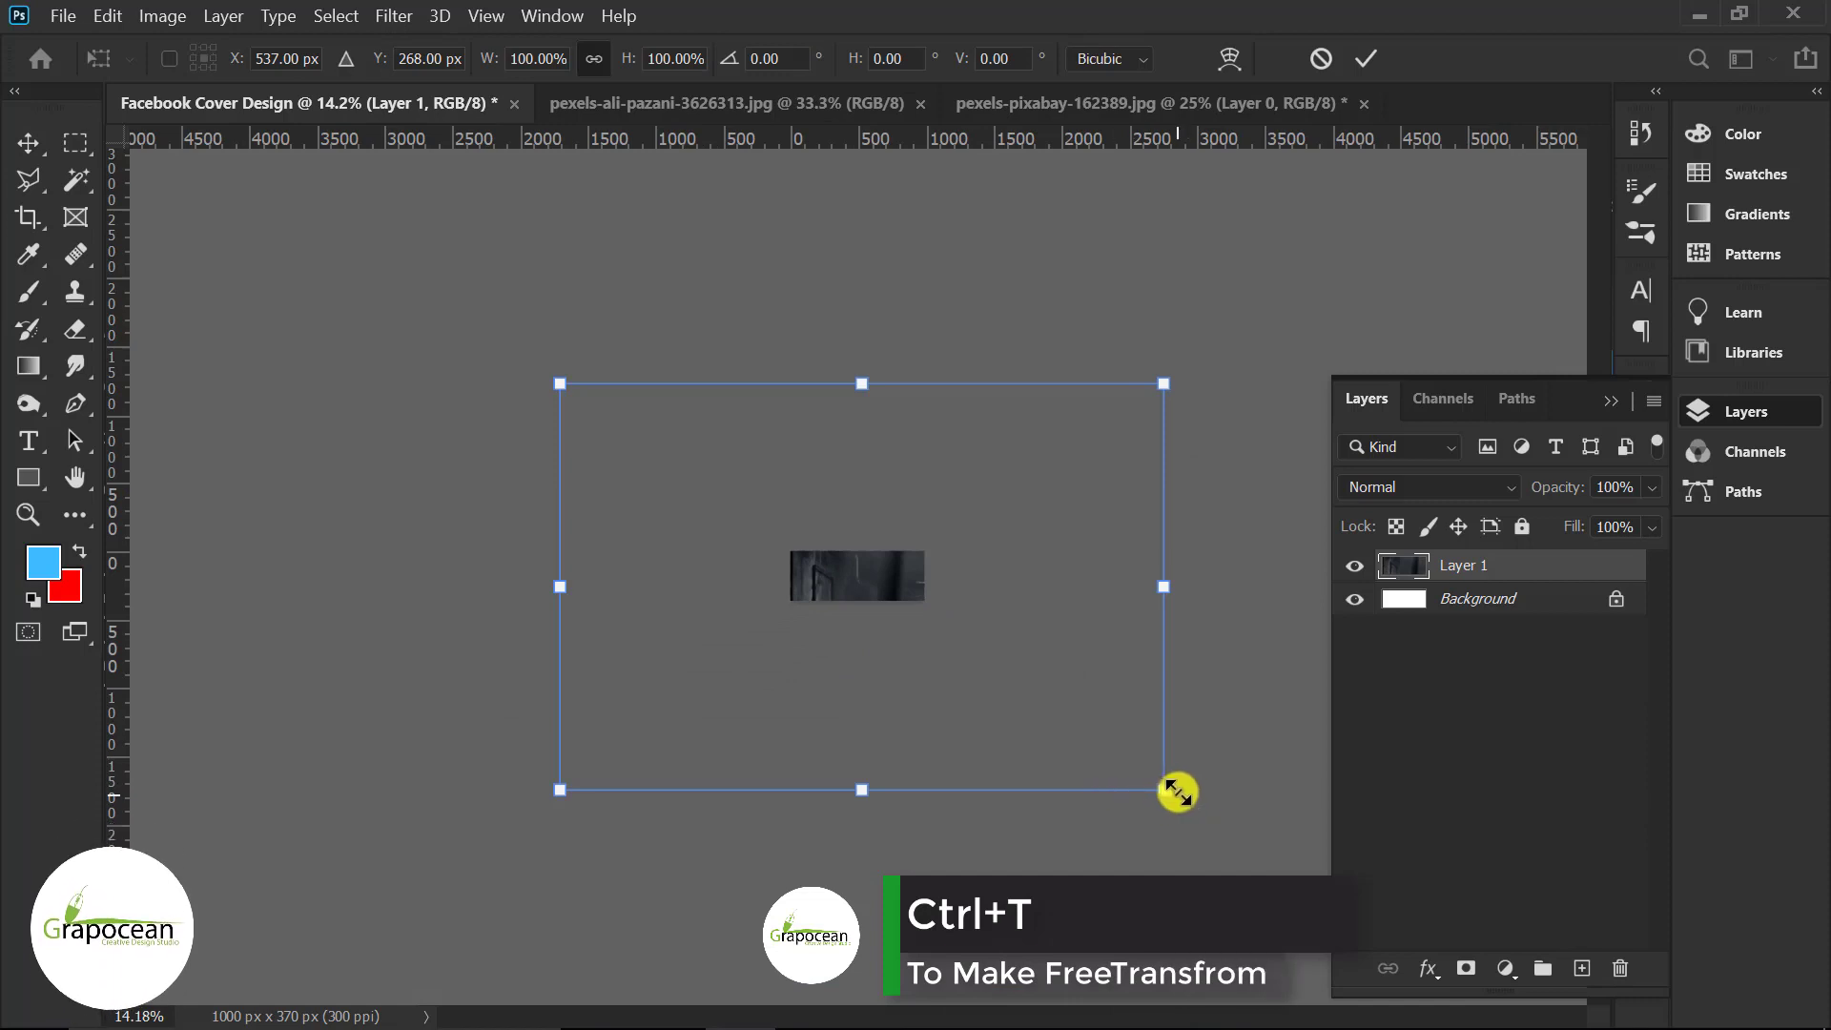
left_click_drag(1169, 789, 932, 654)
scroll(916, 606, "up", 2)
scroll(916, 605, "up", 1)
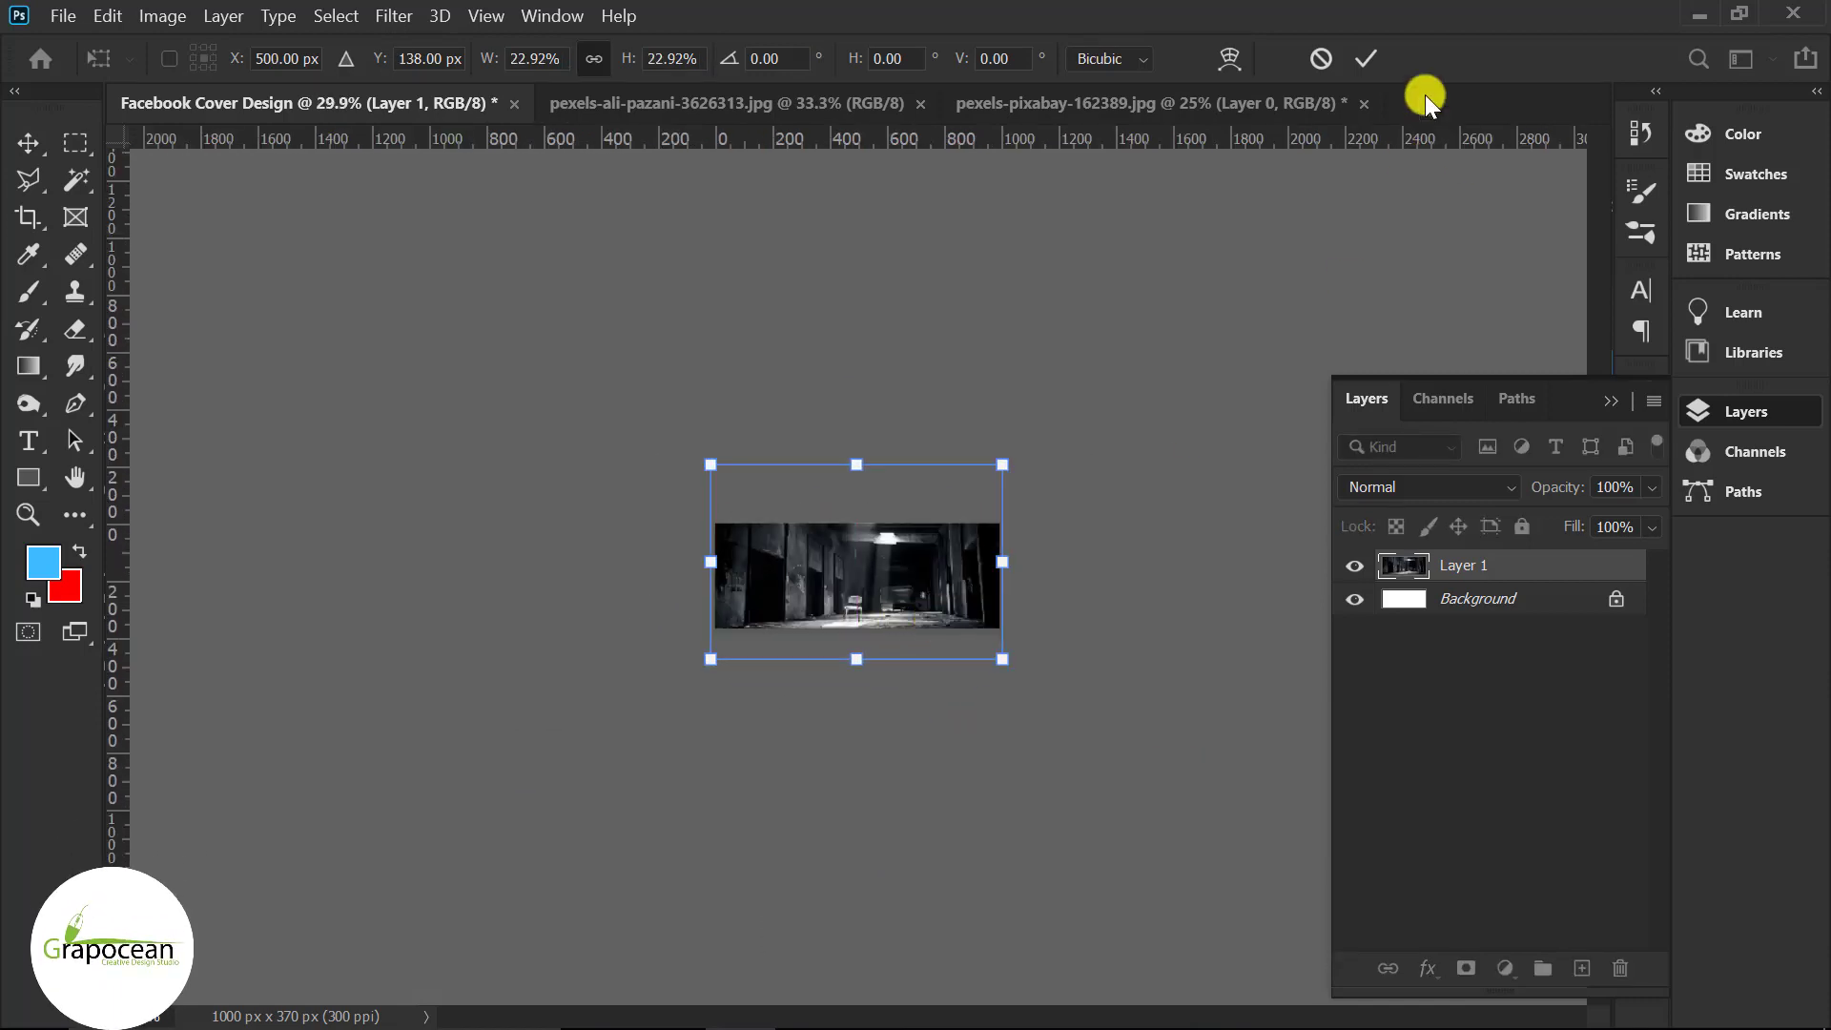
left_click(1366, 58)
scroll(915, 648, "up", 3)
scroll(1122, 649, "up", 3)
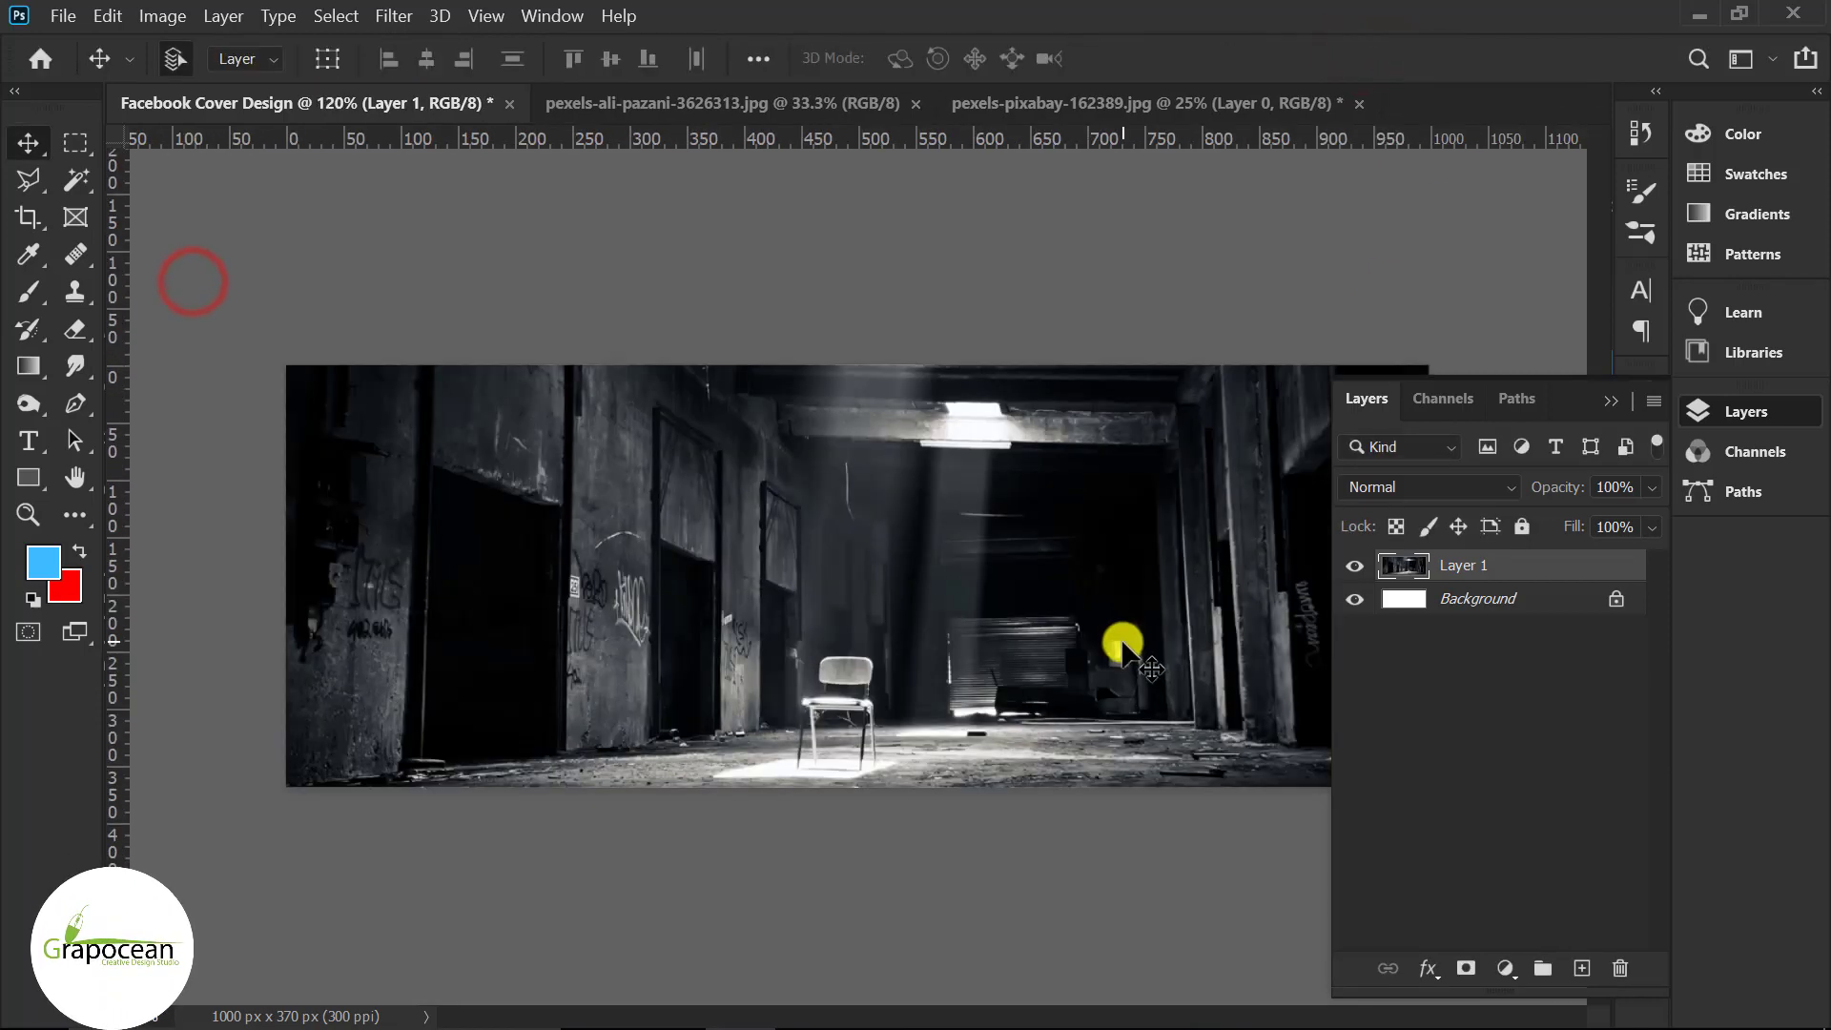
- Apply a Gaussian Blur of about 3.9 px to the warehouse layer
left_click(393, 16)
mouse_move(551, 315)
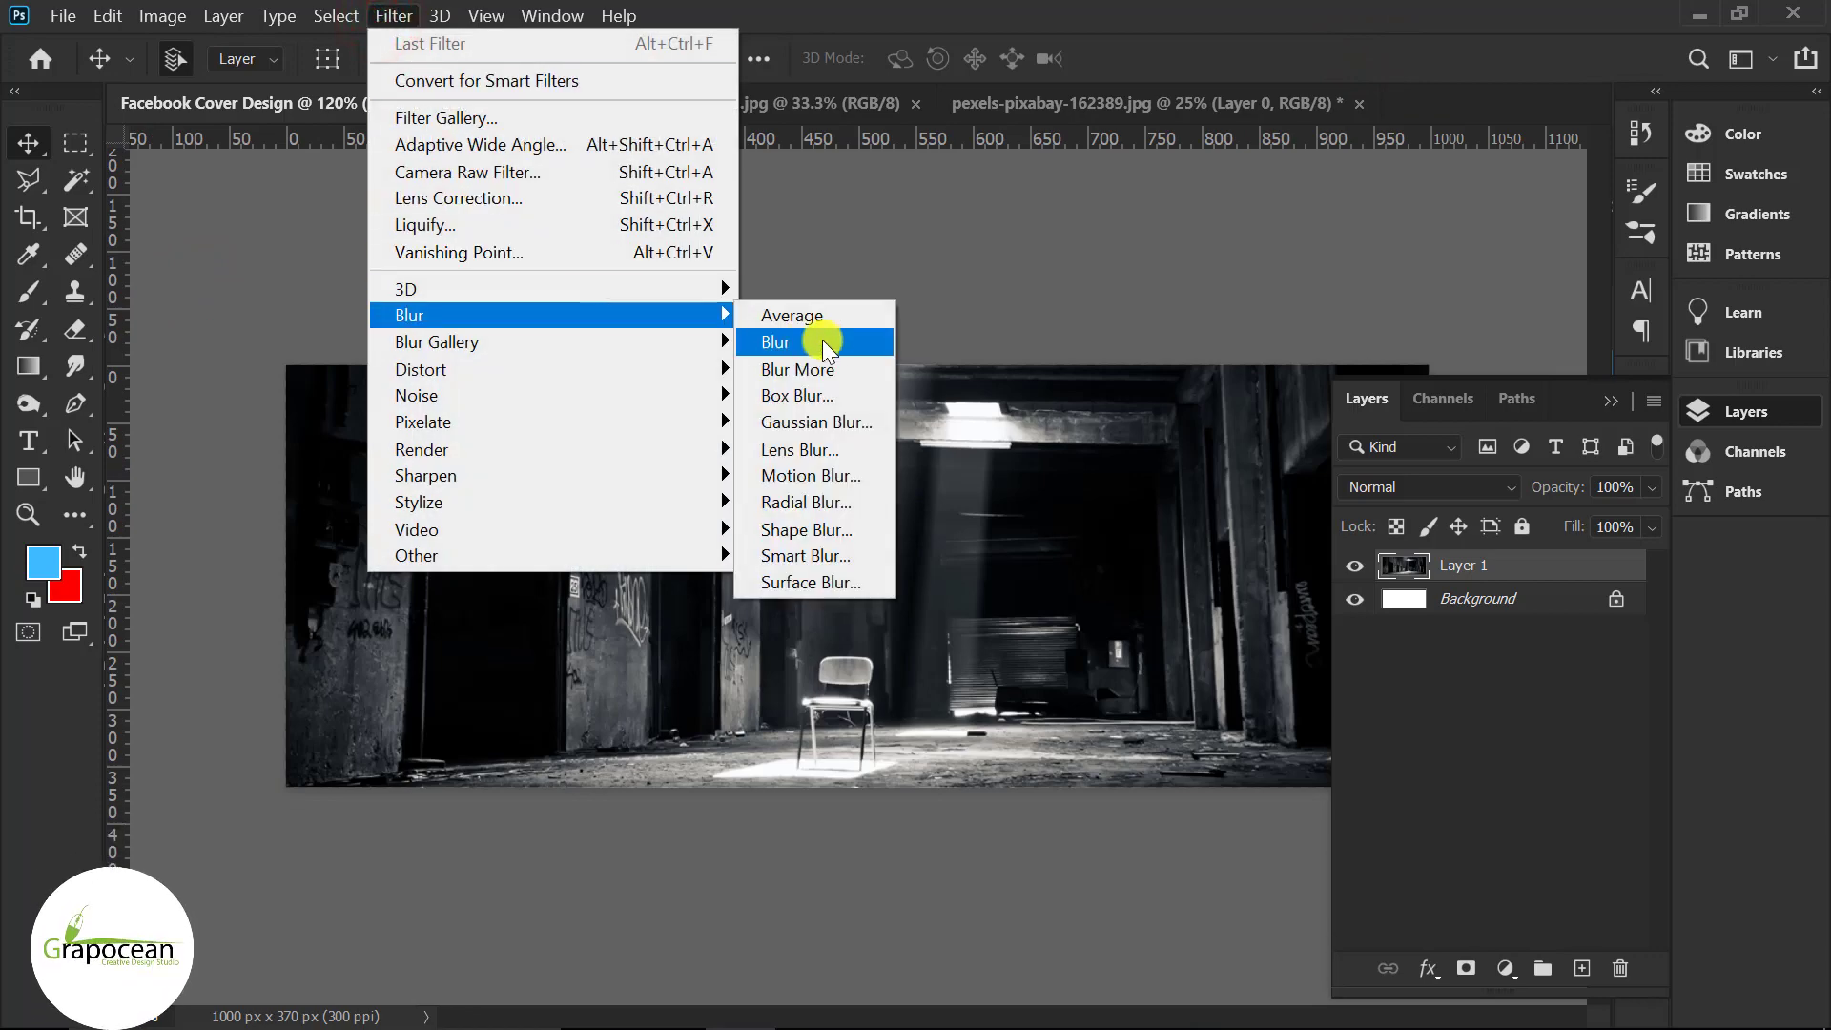
left_click(870, 422)
left_click_drag(1319, 619, 1295, 634)
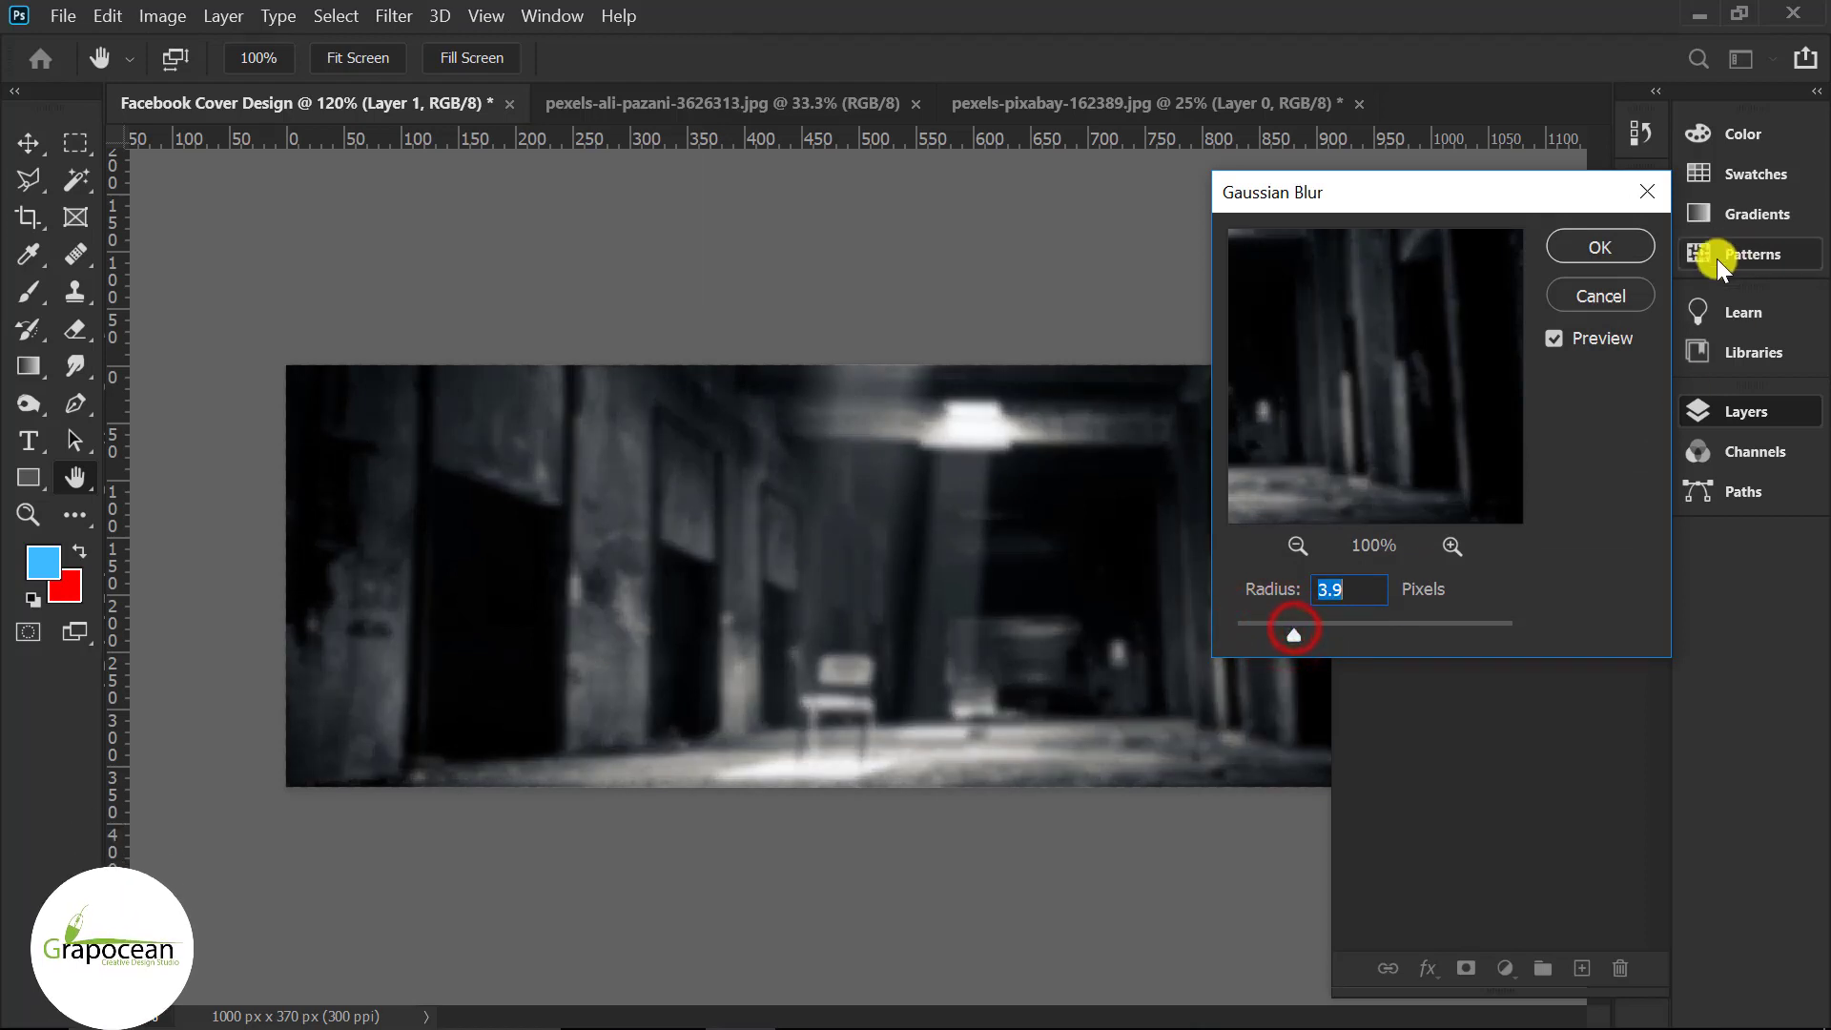
left_click(1598, 244)
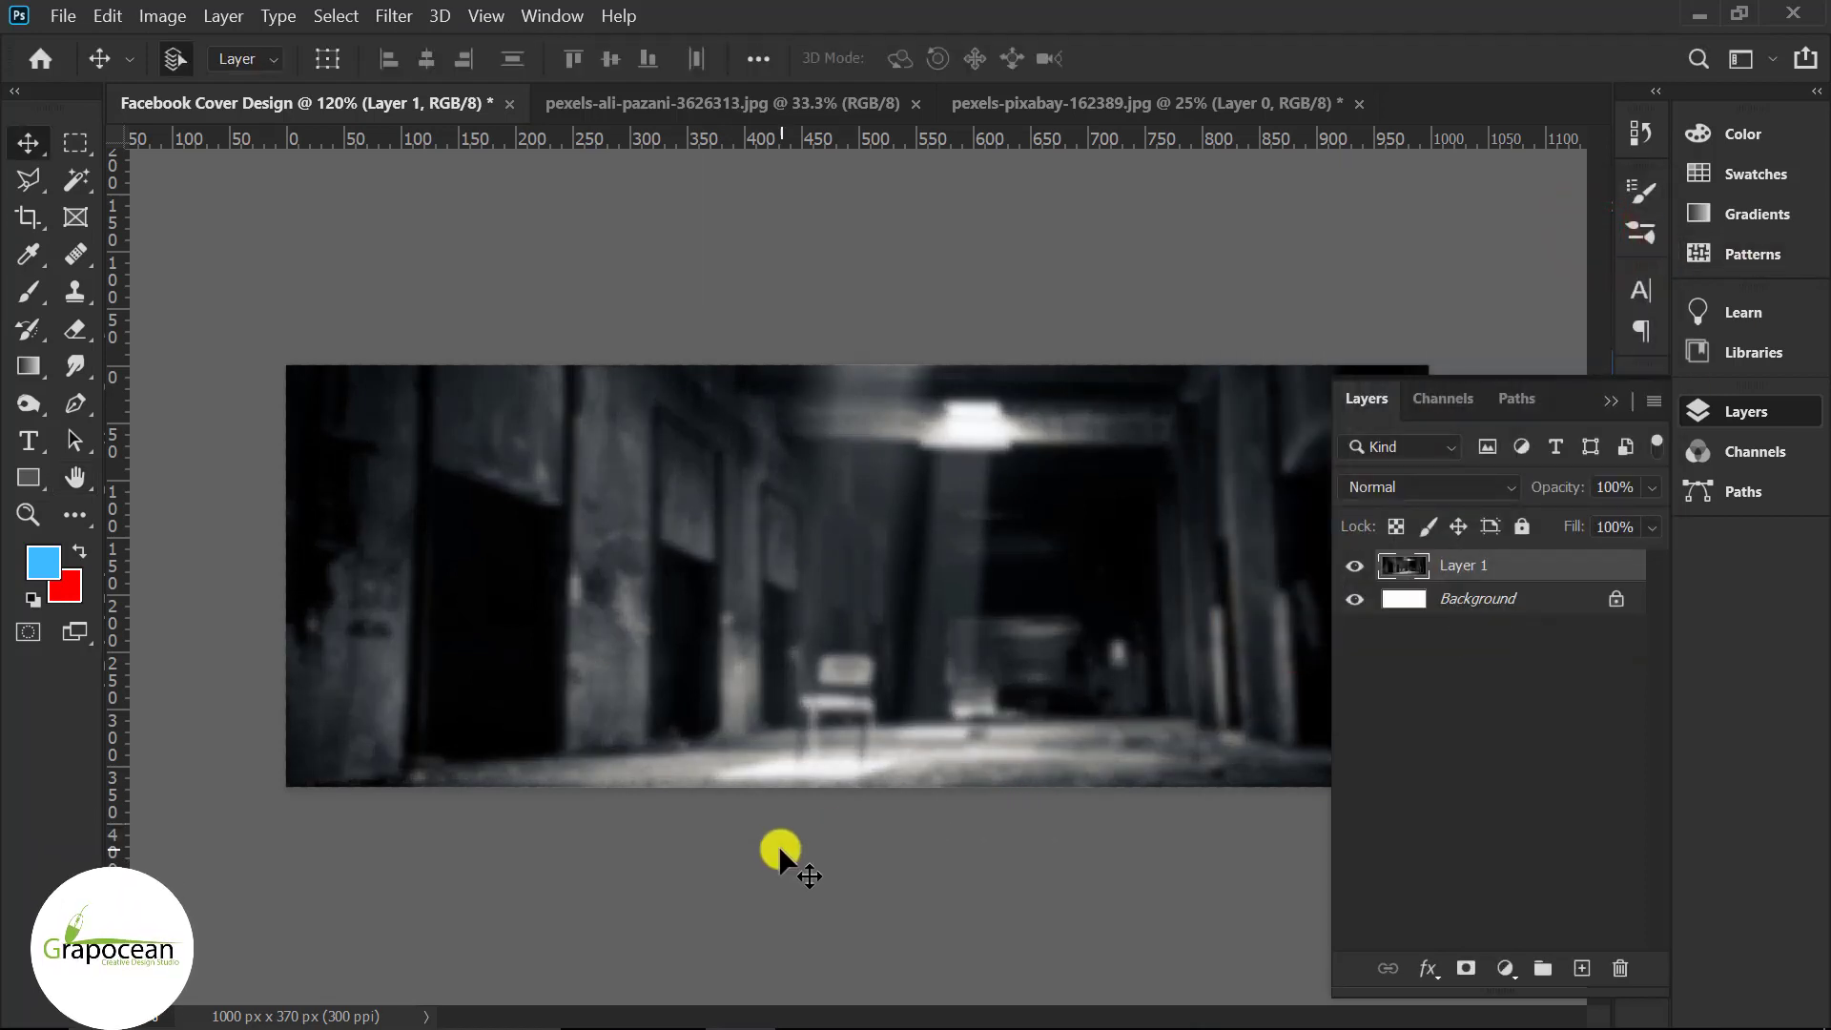
- Draw a small blue square with 4 px rounded corners on the cover
left_click(29, 477)
left_click_drag(766, 513, 858, 613)
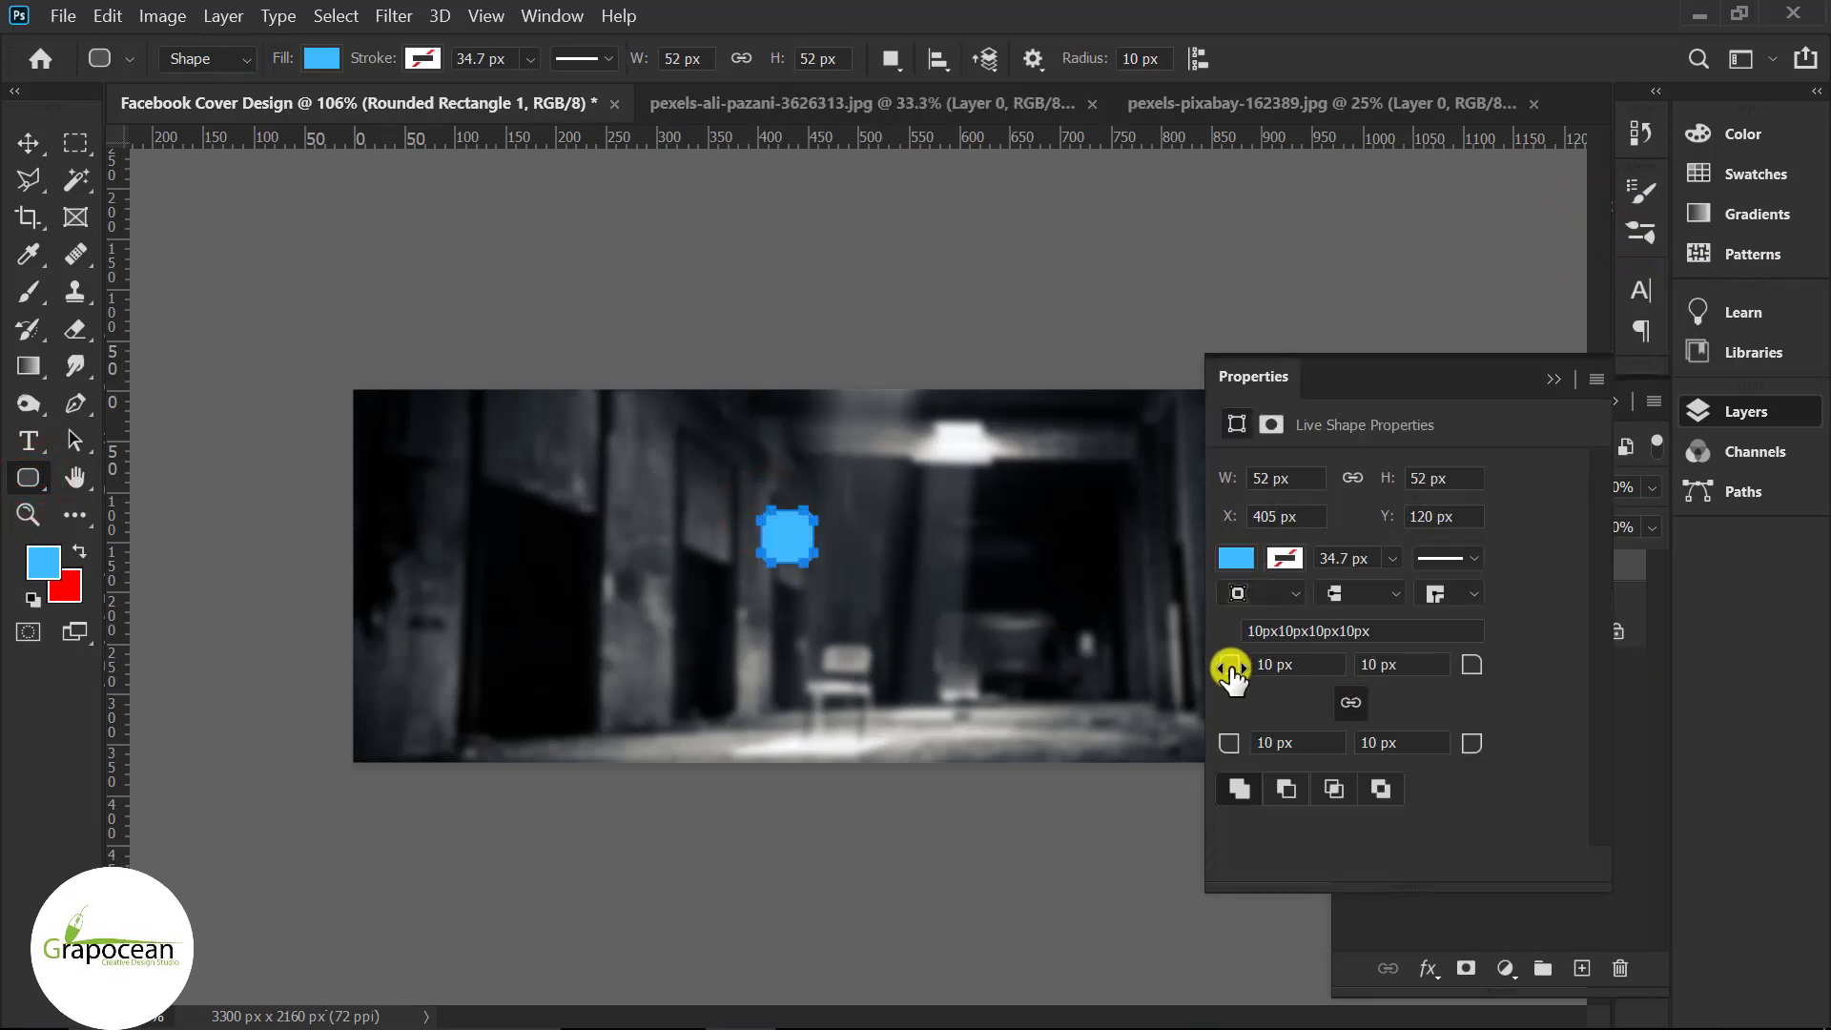
left_click_drag(1230, 668, 1192, 665)
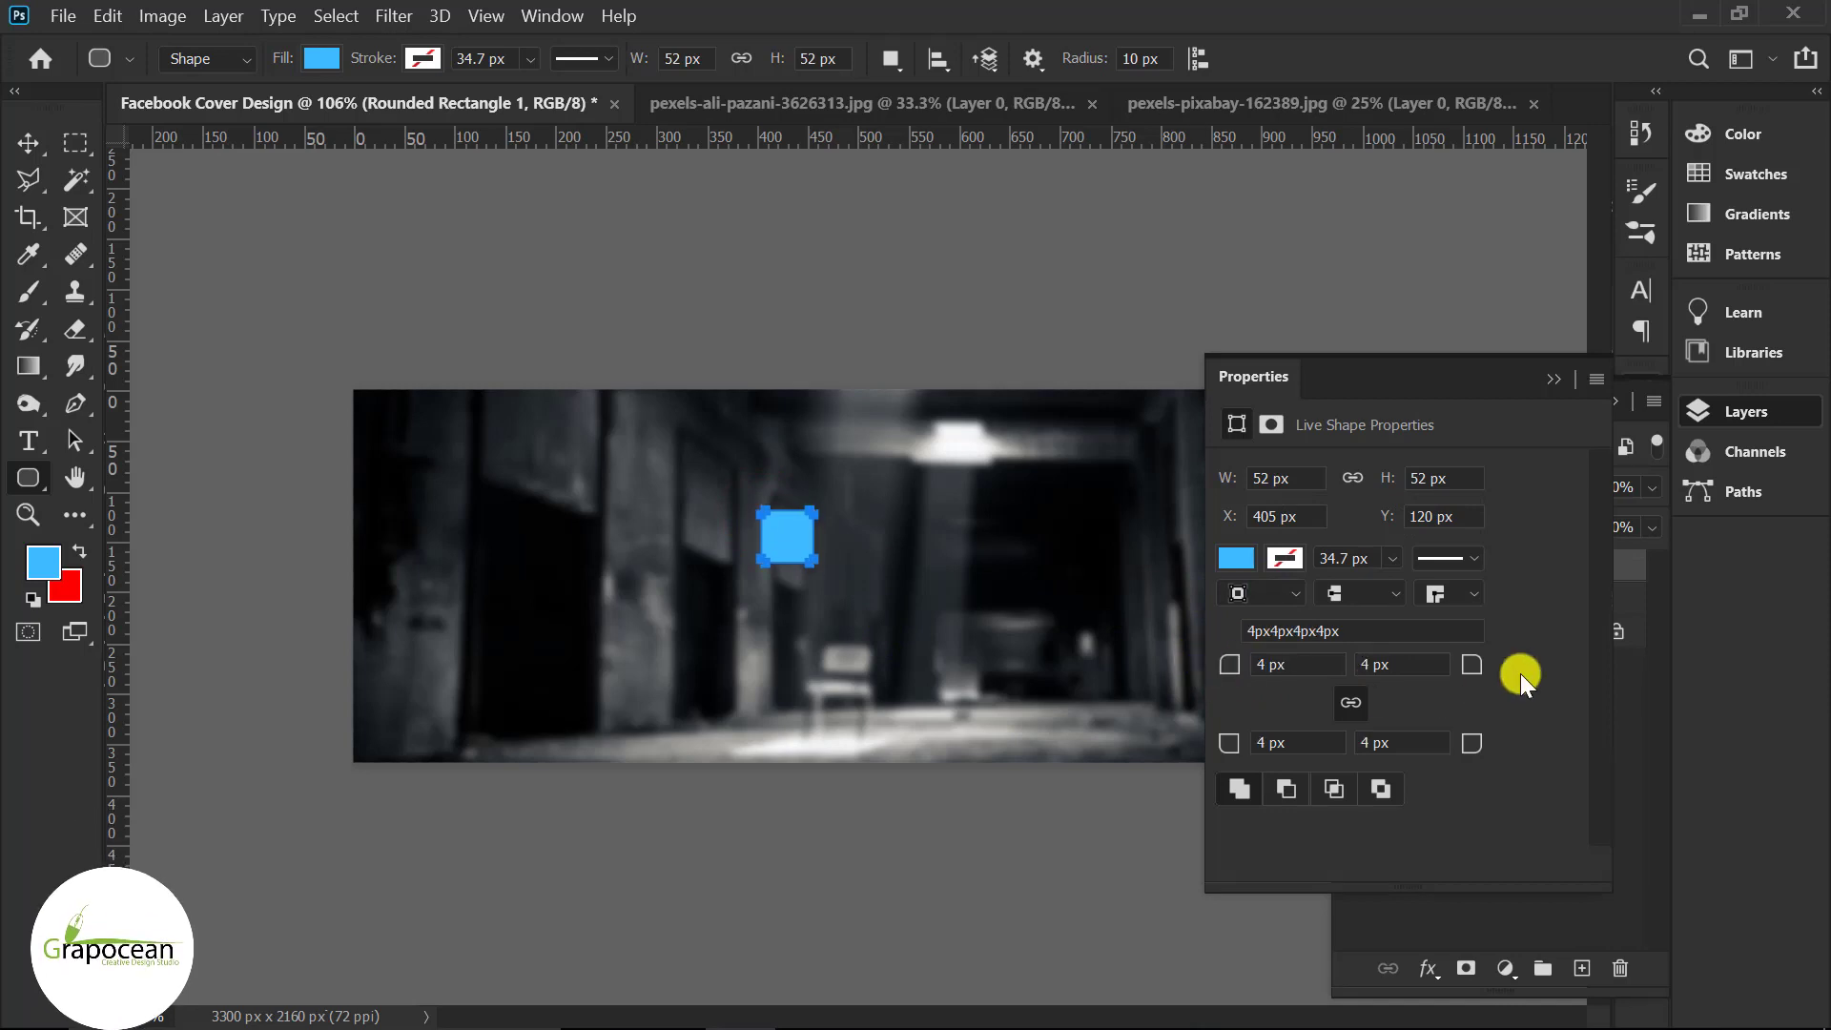
left_click(1554, 381)
- Move the square higher on the cover and rotate it 45° into a diamond
left_click(28, 142)
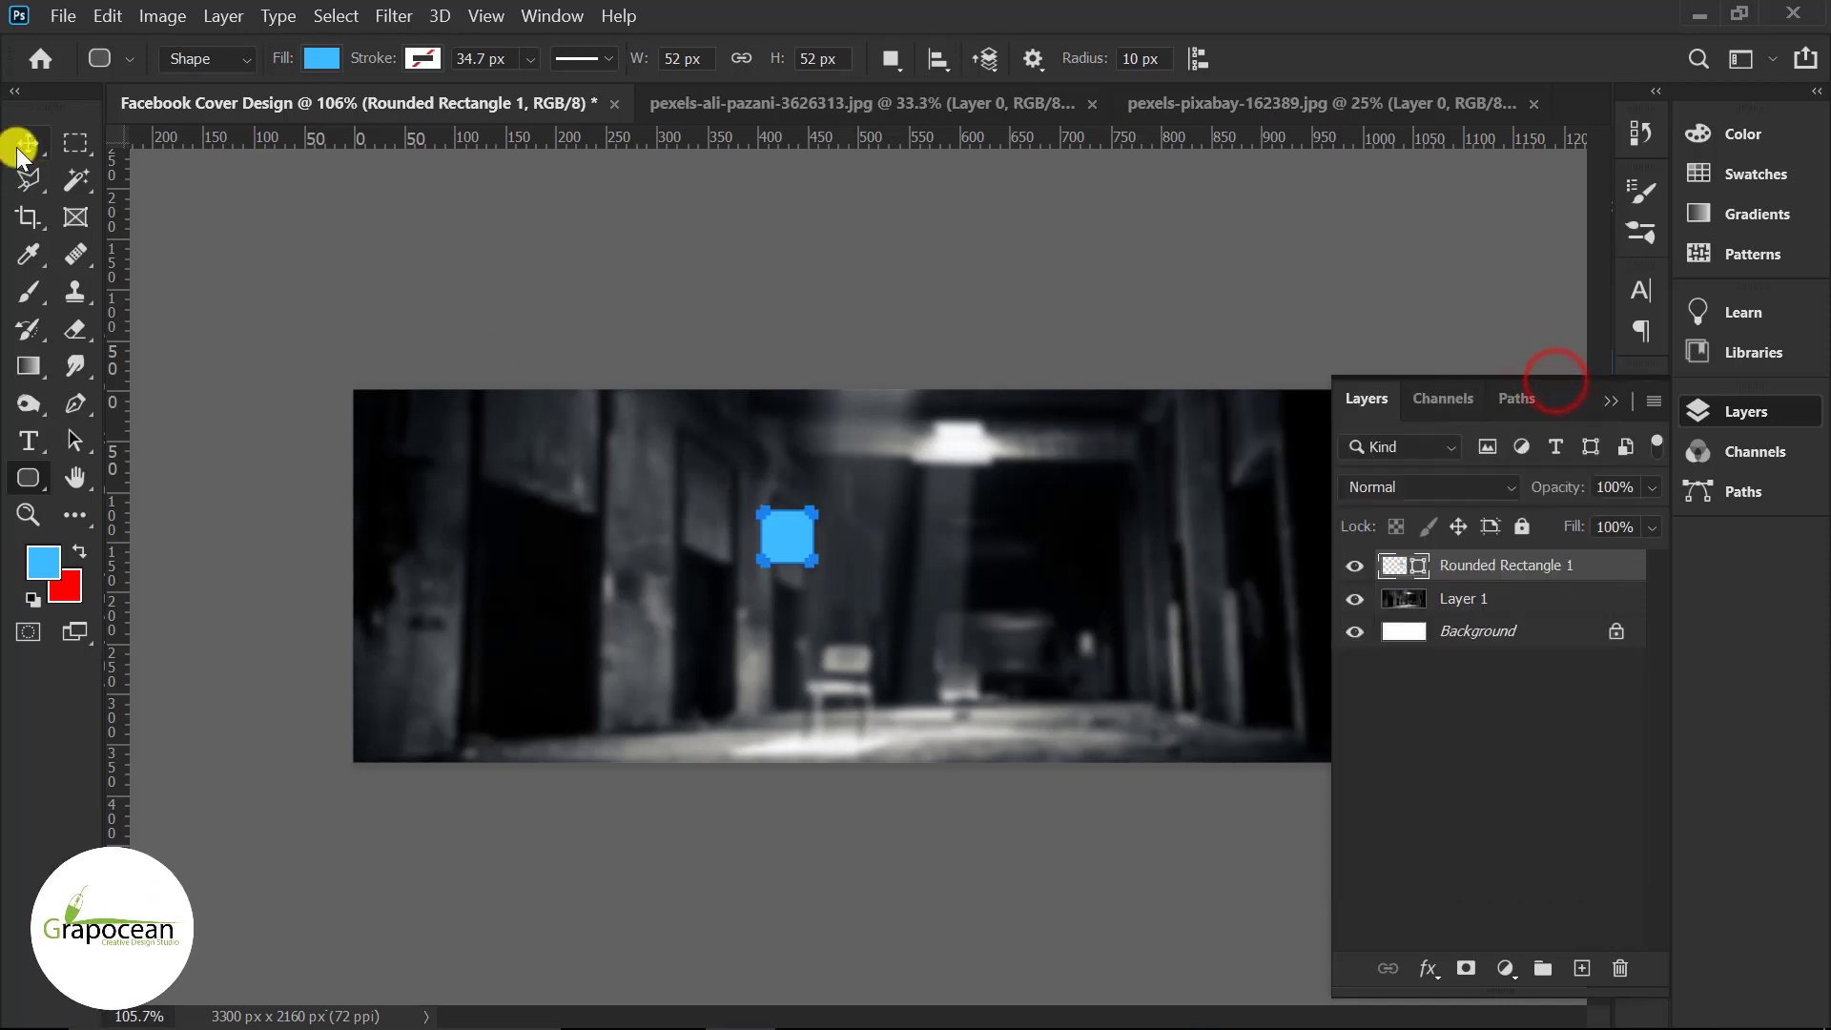
left_click(277, 216)
scroll(789, 568, "up", 4)
scroll(790, 568, "up", 3)
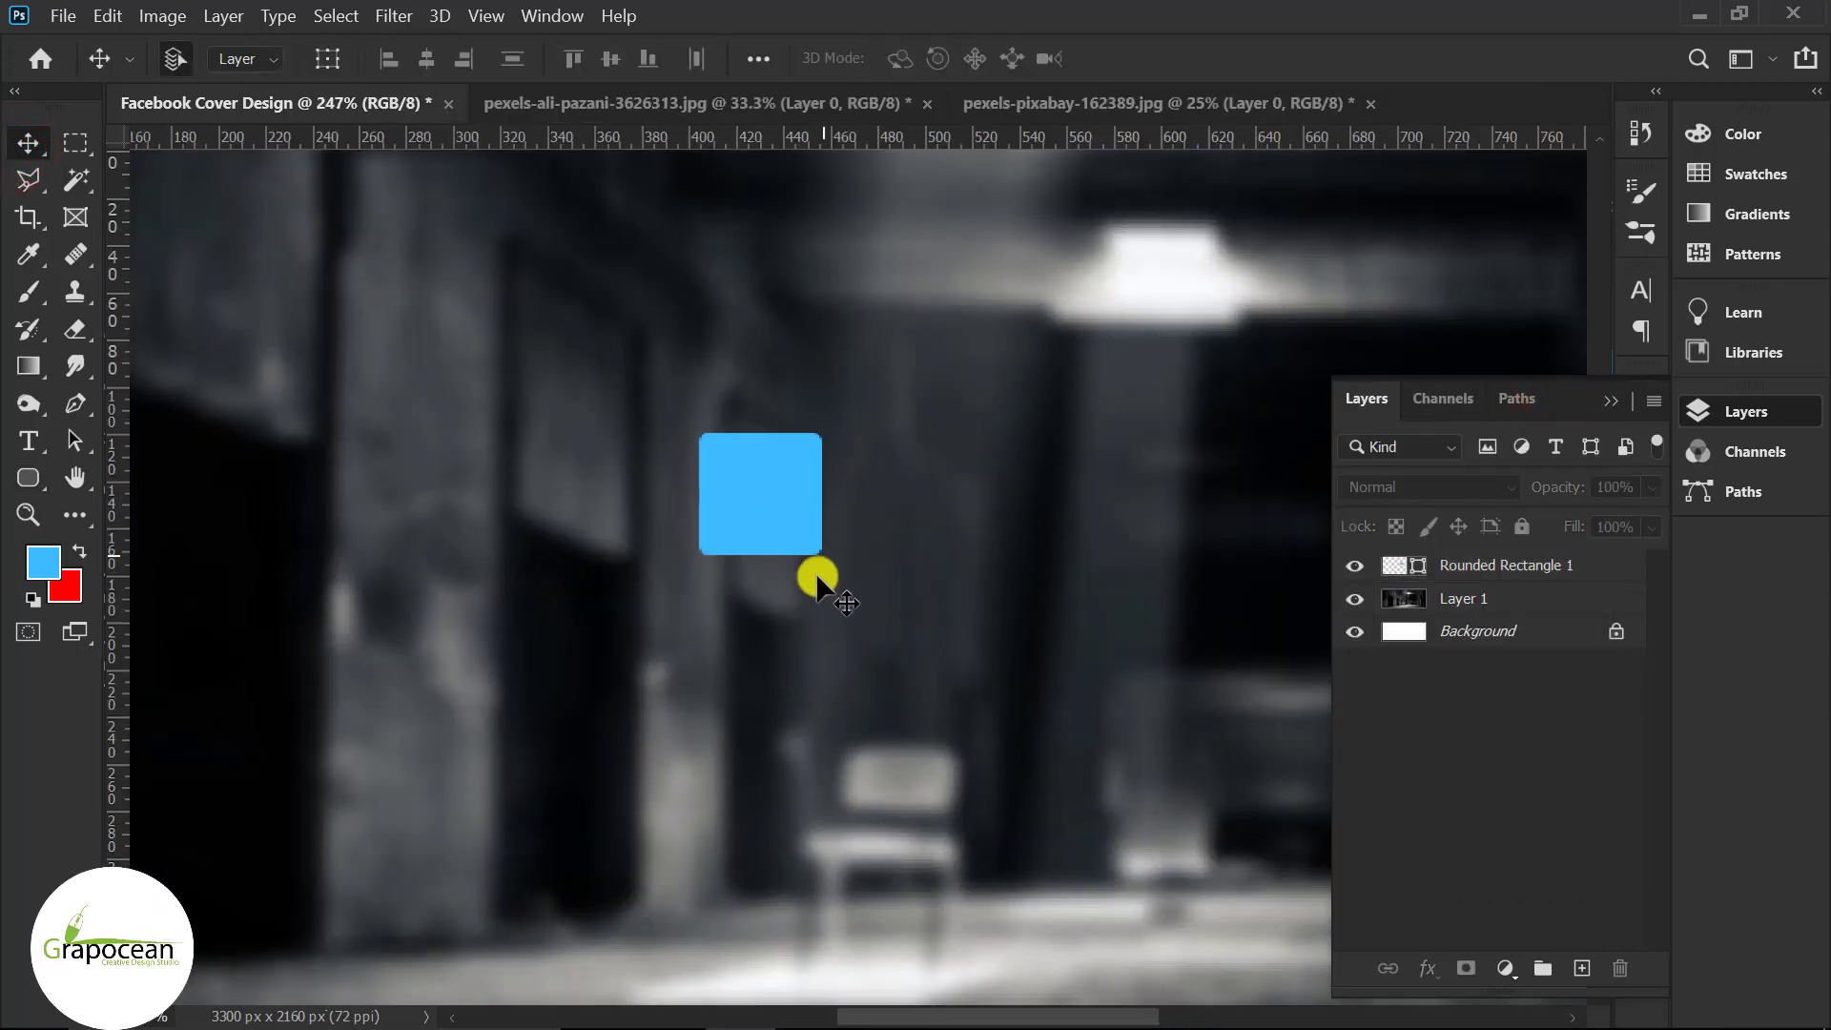
left_click_drag(806, 529, 784, 455)
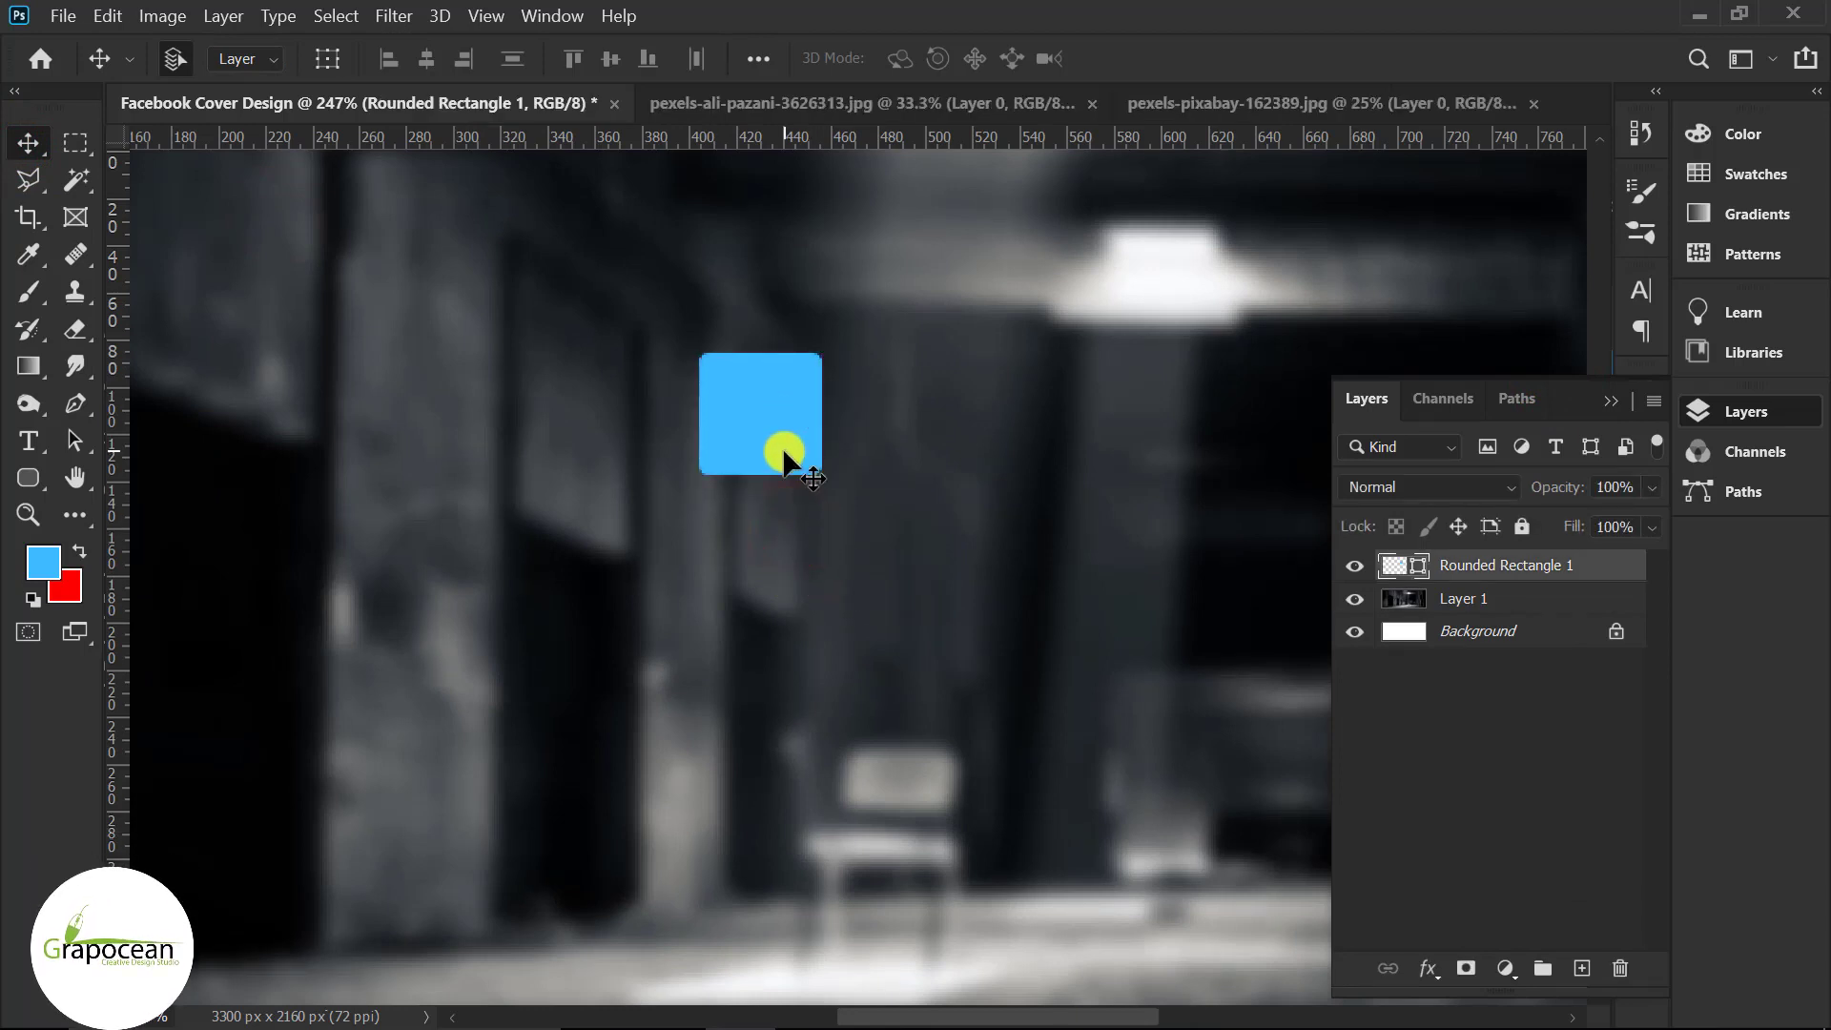
key("ctrl+t")
left_click_drag(878, 525, 762, 534)
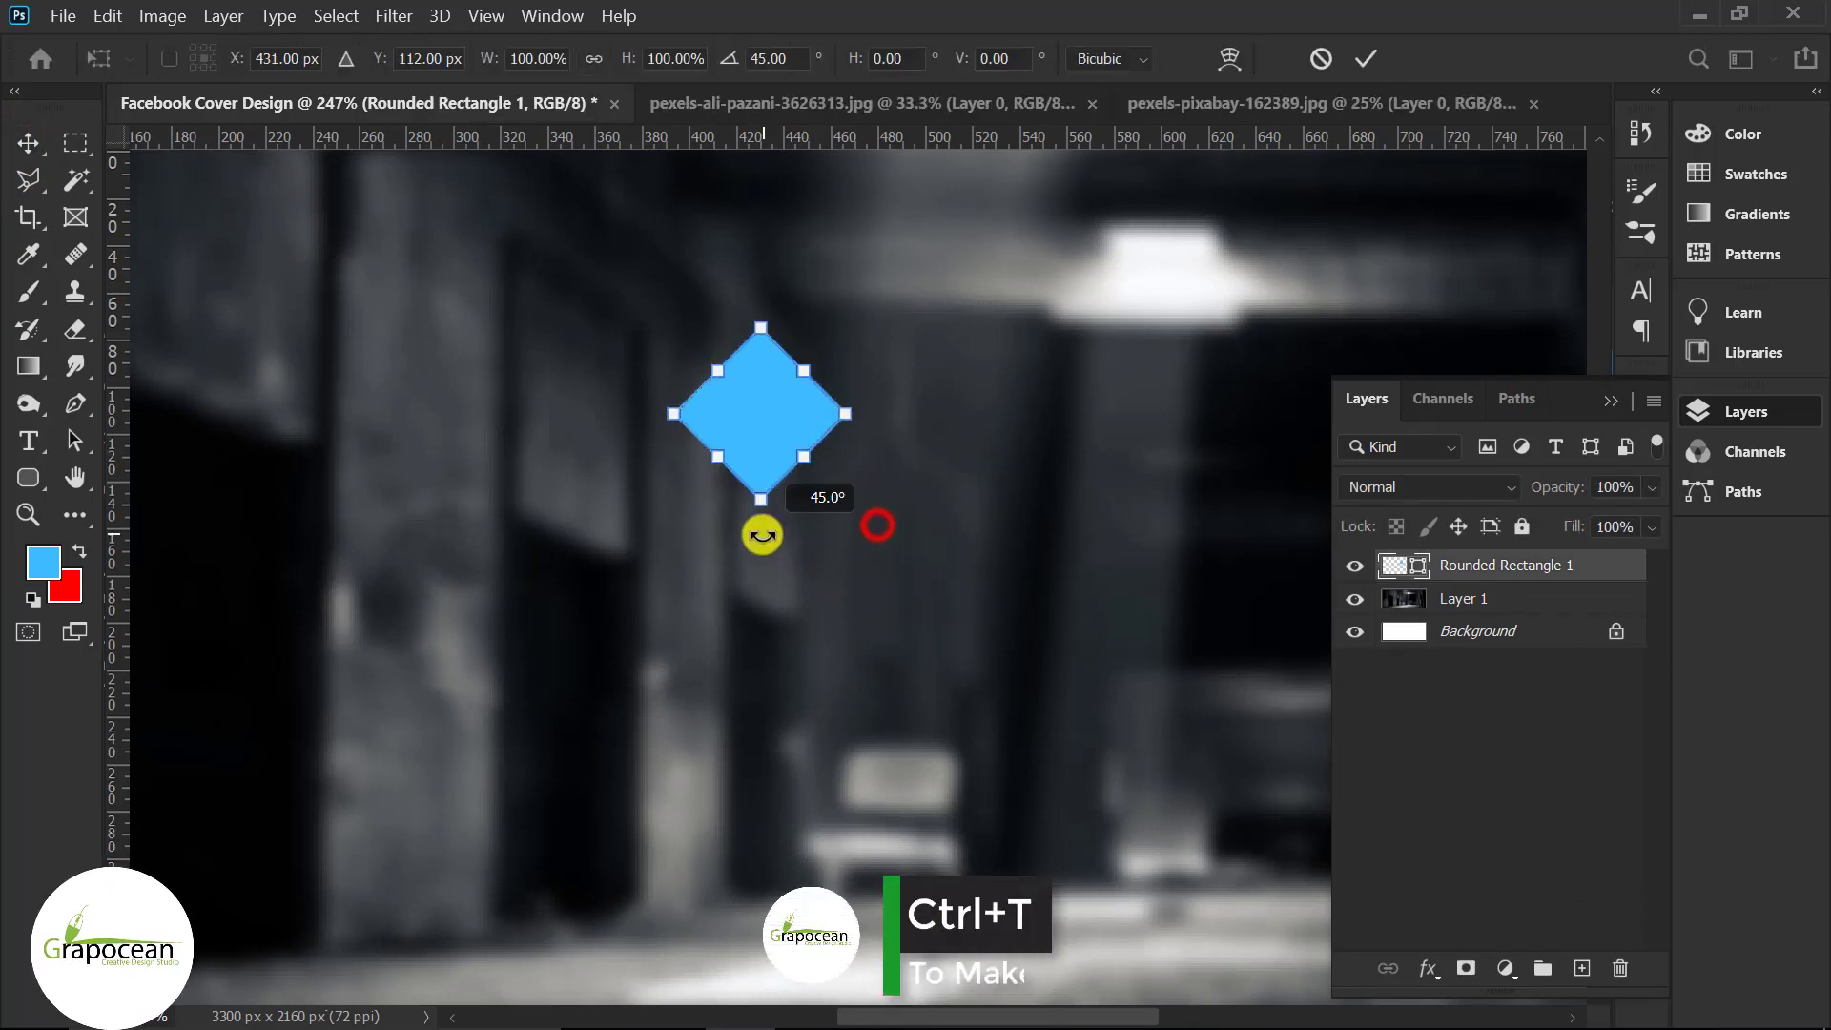
left_click(1374, 59)
- Nudge the diamond, then duplicate it below and up to the right
scroll(936, 744, "down", 5)
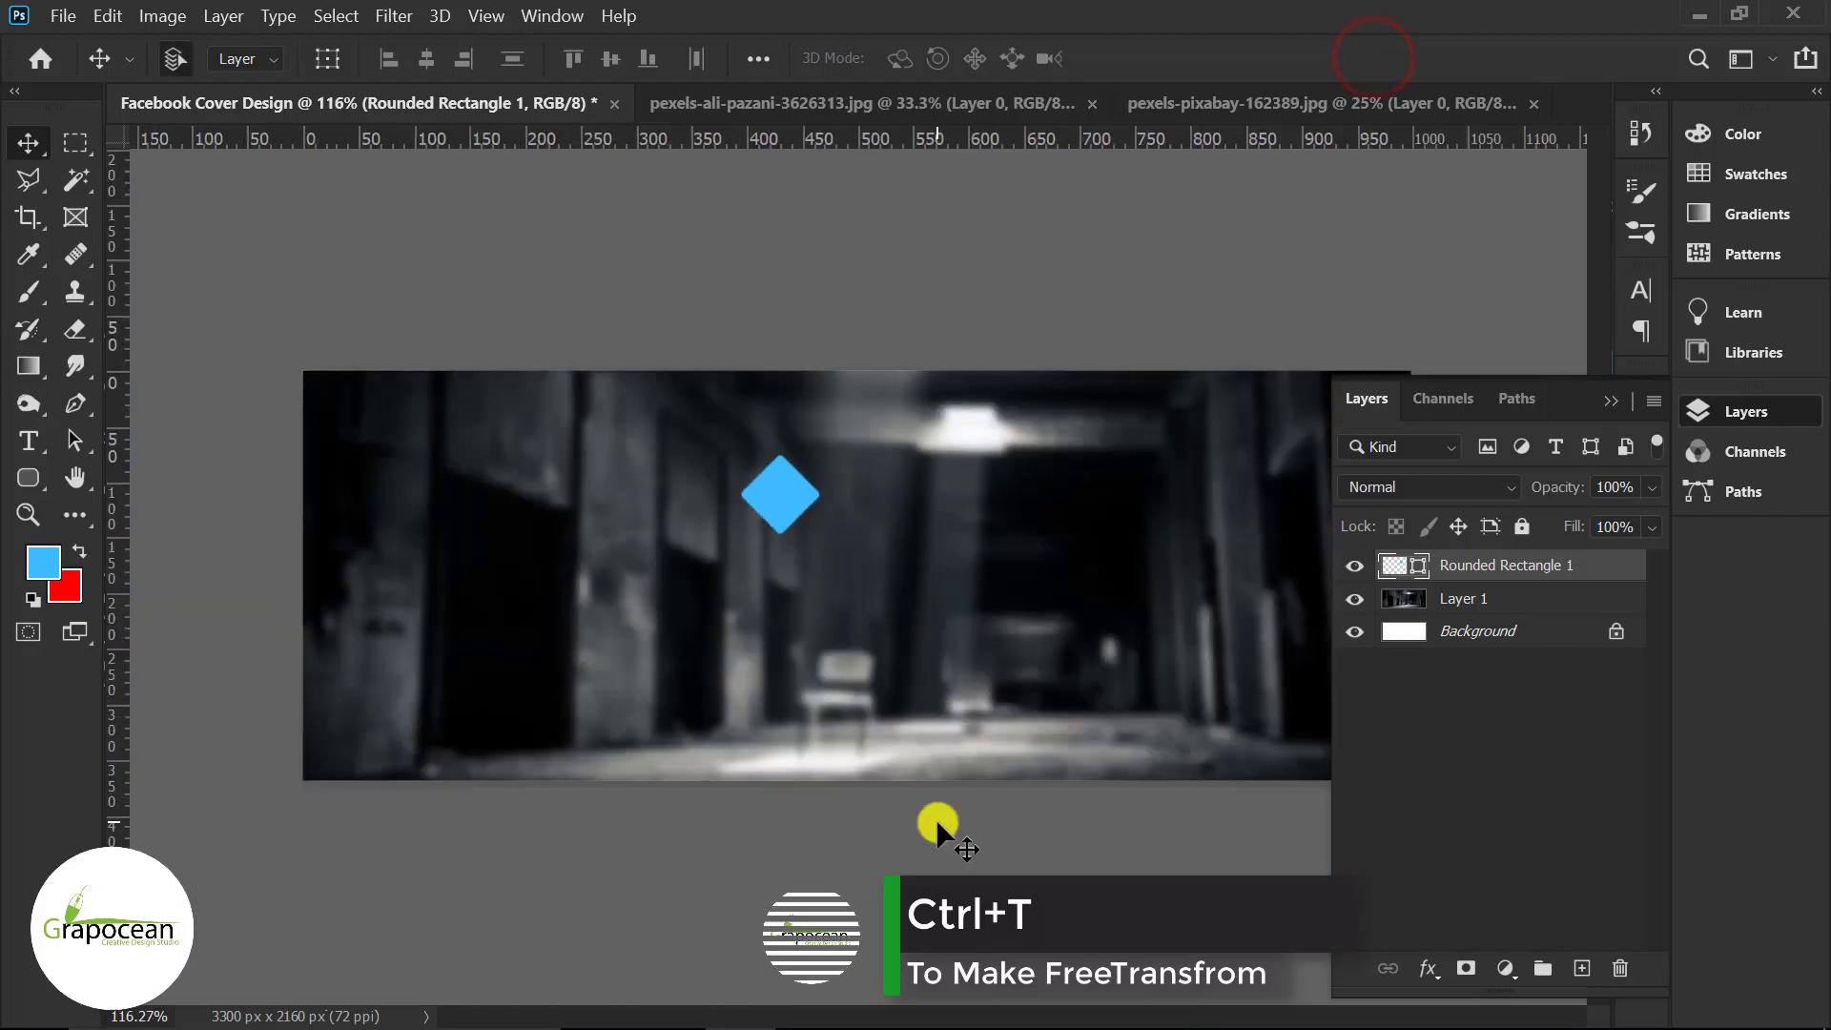
scroll(918, 850, "up", 2)
scroll(795, 515, "up", 3)
left_click_drag(763, 506, 838, 501)
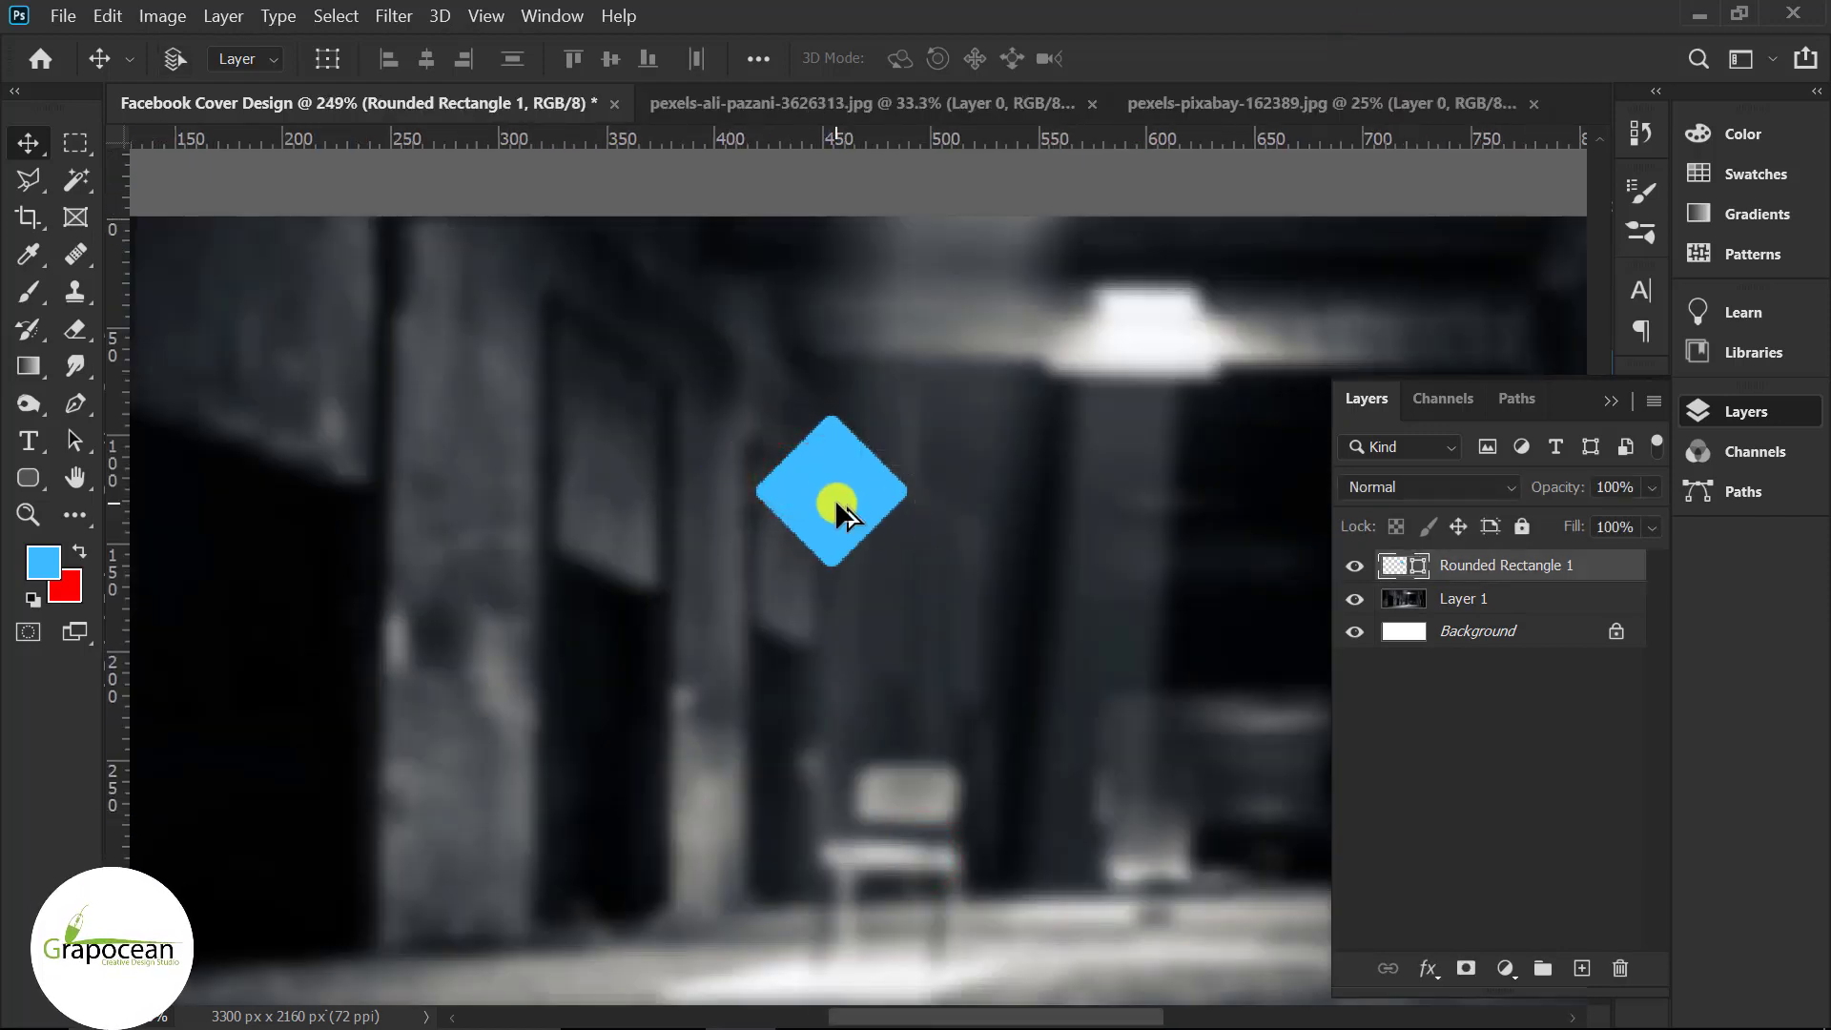
scroll(833, 499, "up", 2)
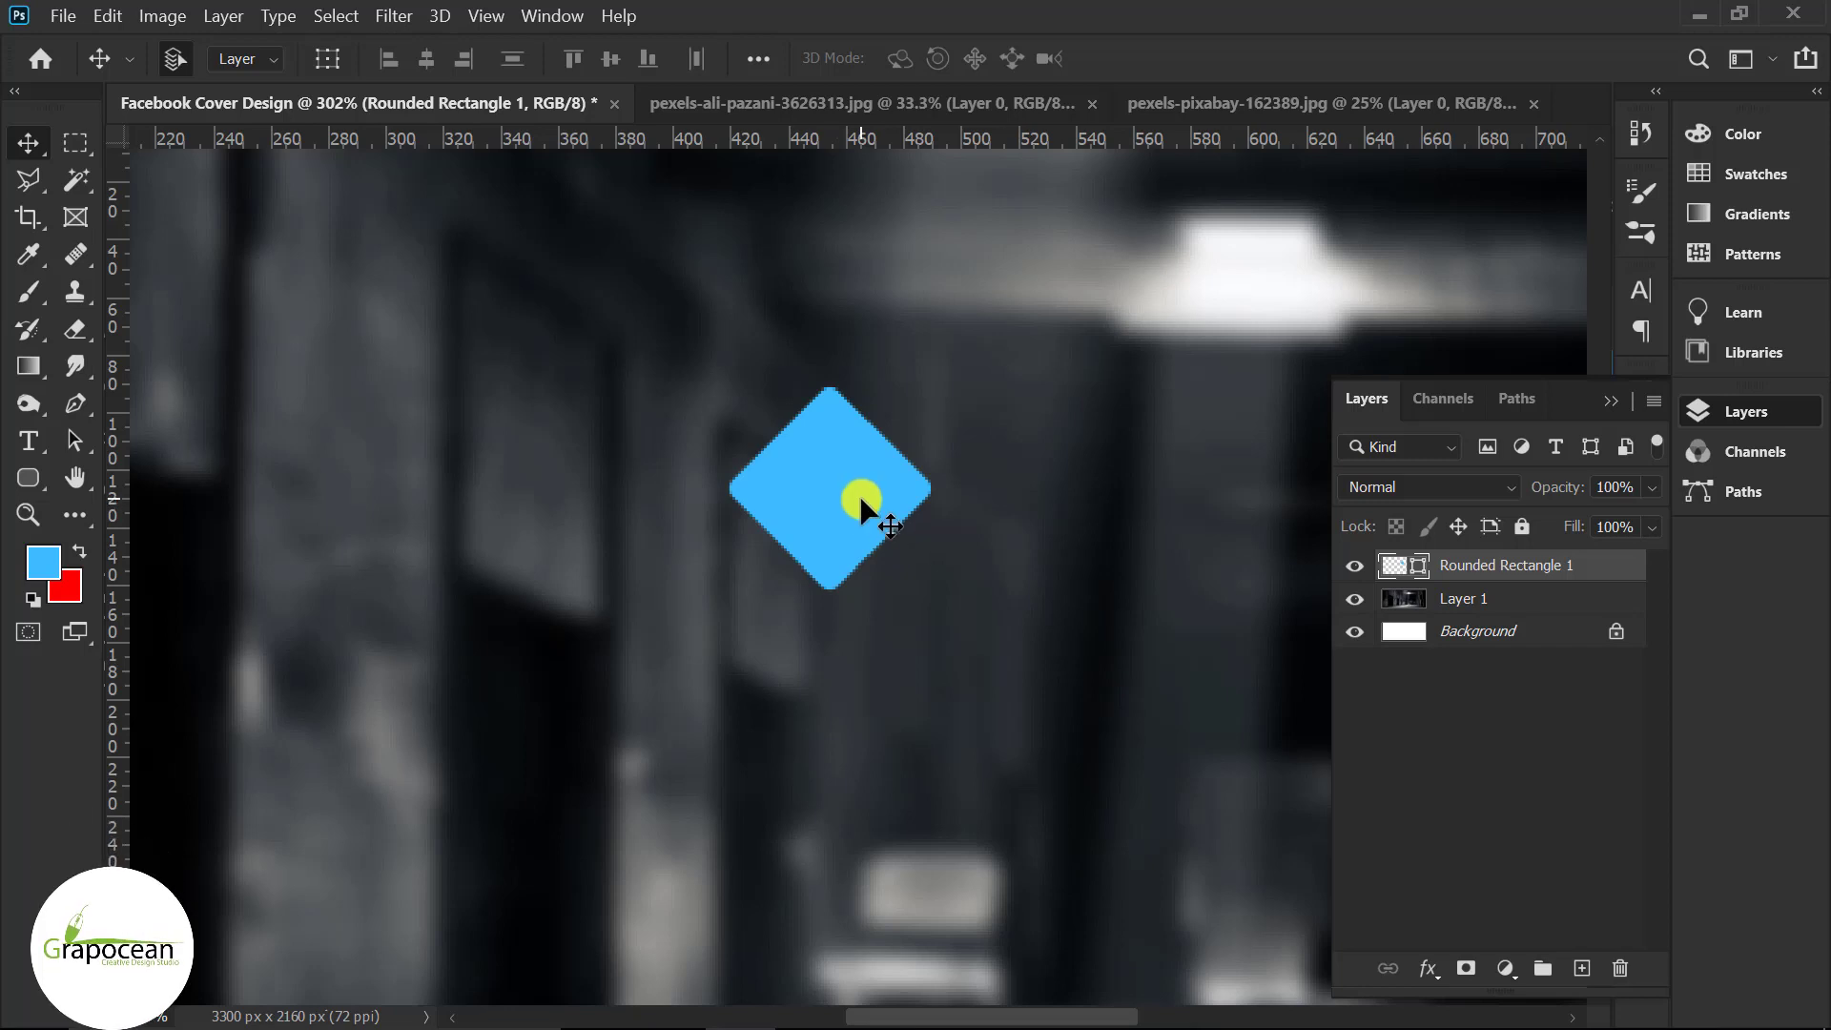
left_click_drag(843, 483, 838, 696)
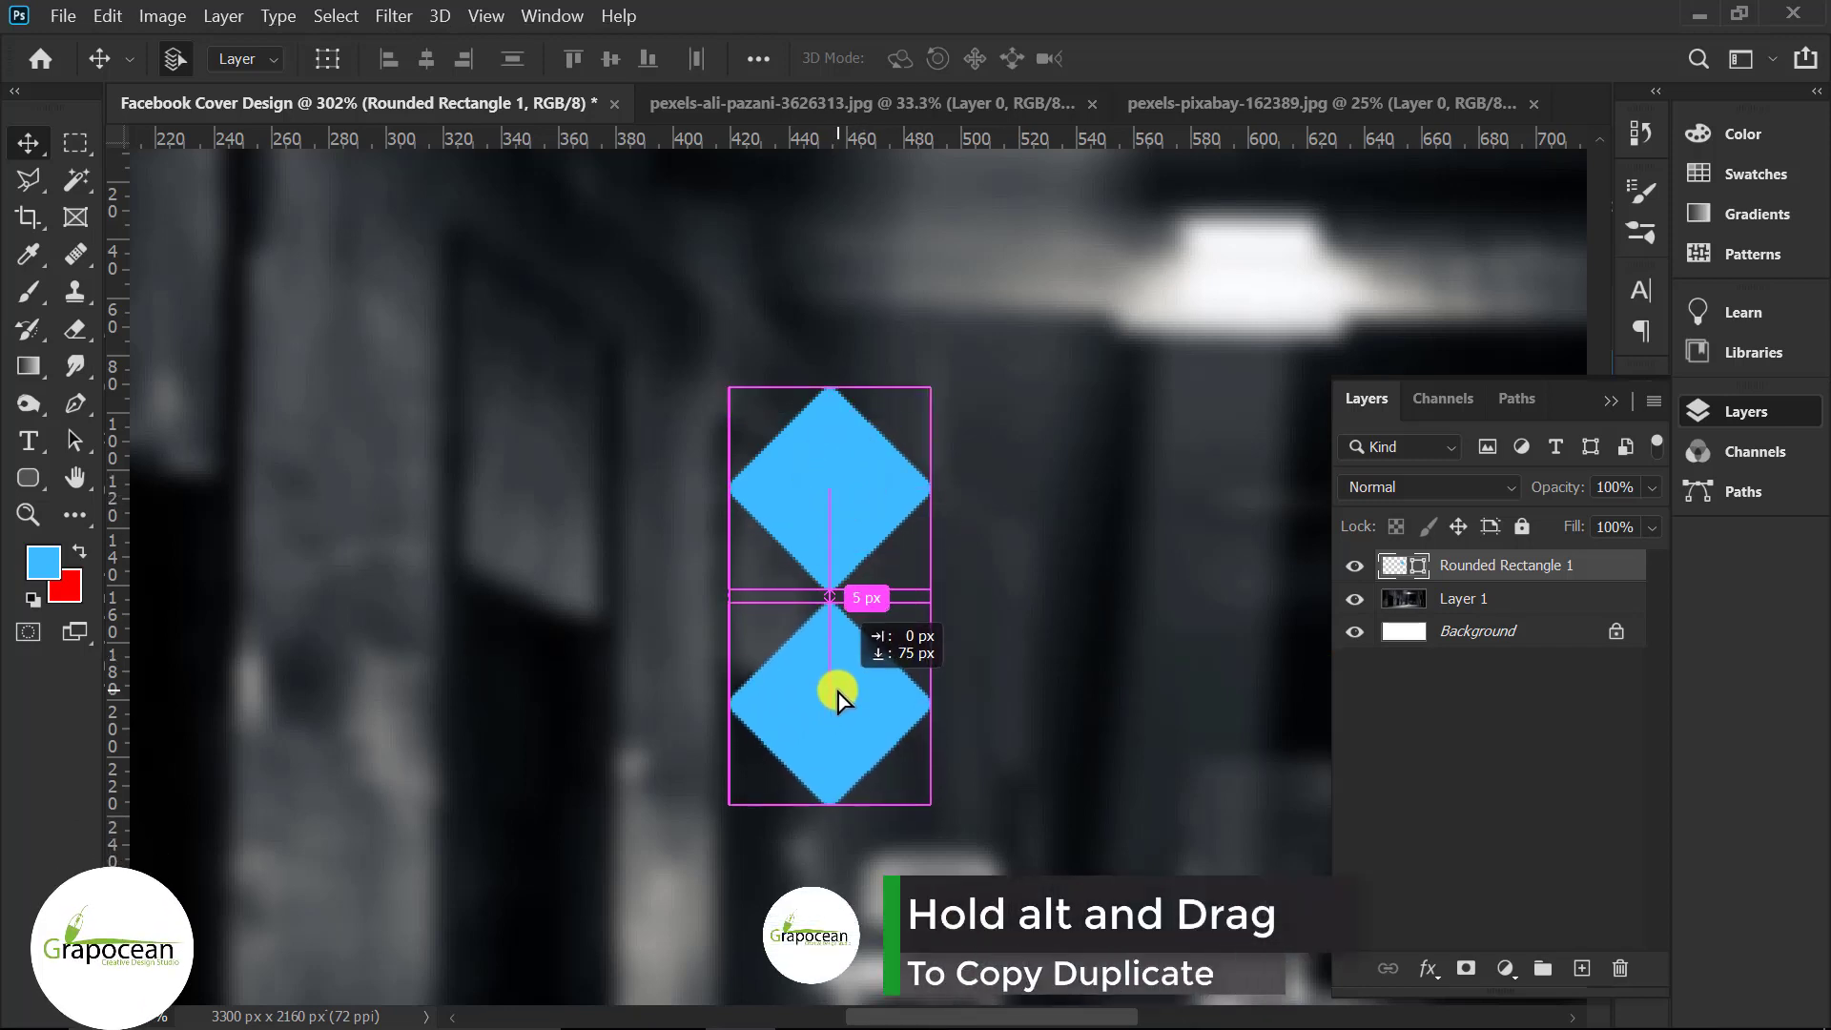
left_click_drag(838, 696, 838, 692)
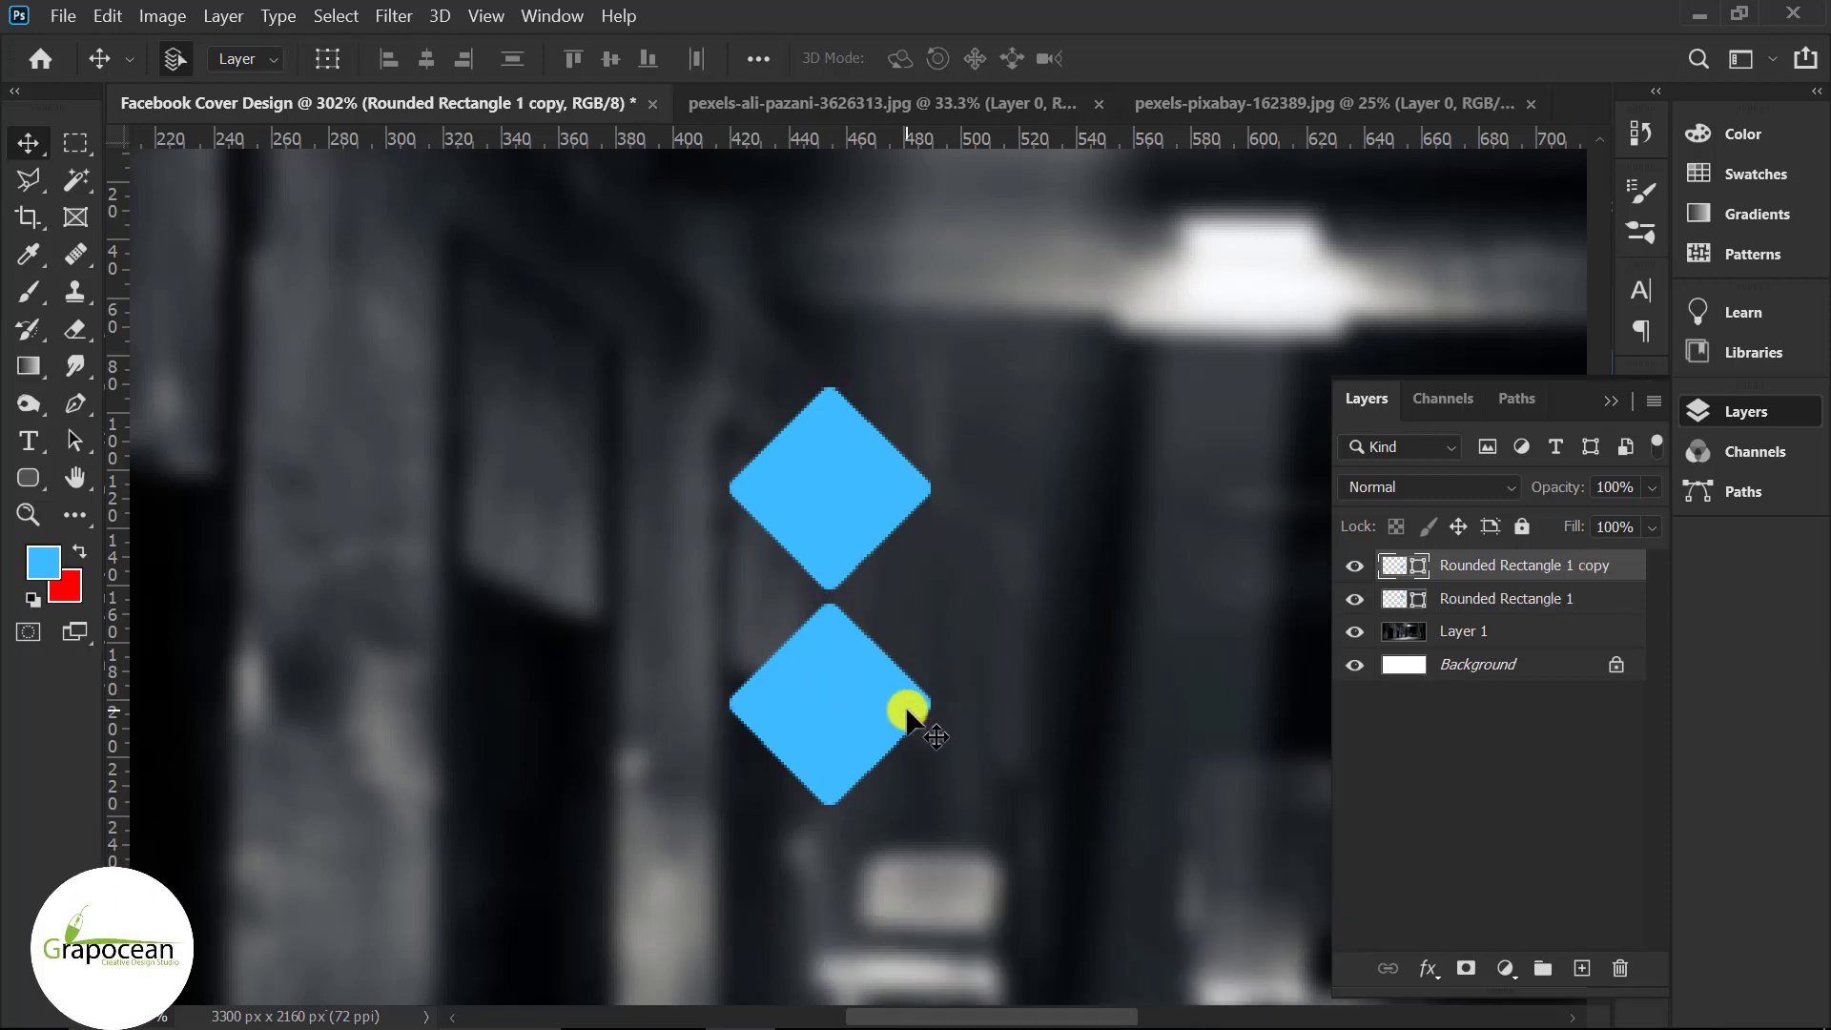
left_click_drag(827, 692, 949, 597)
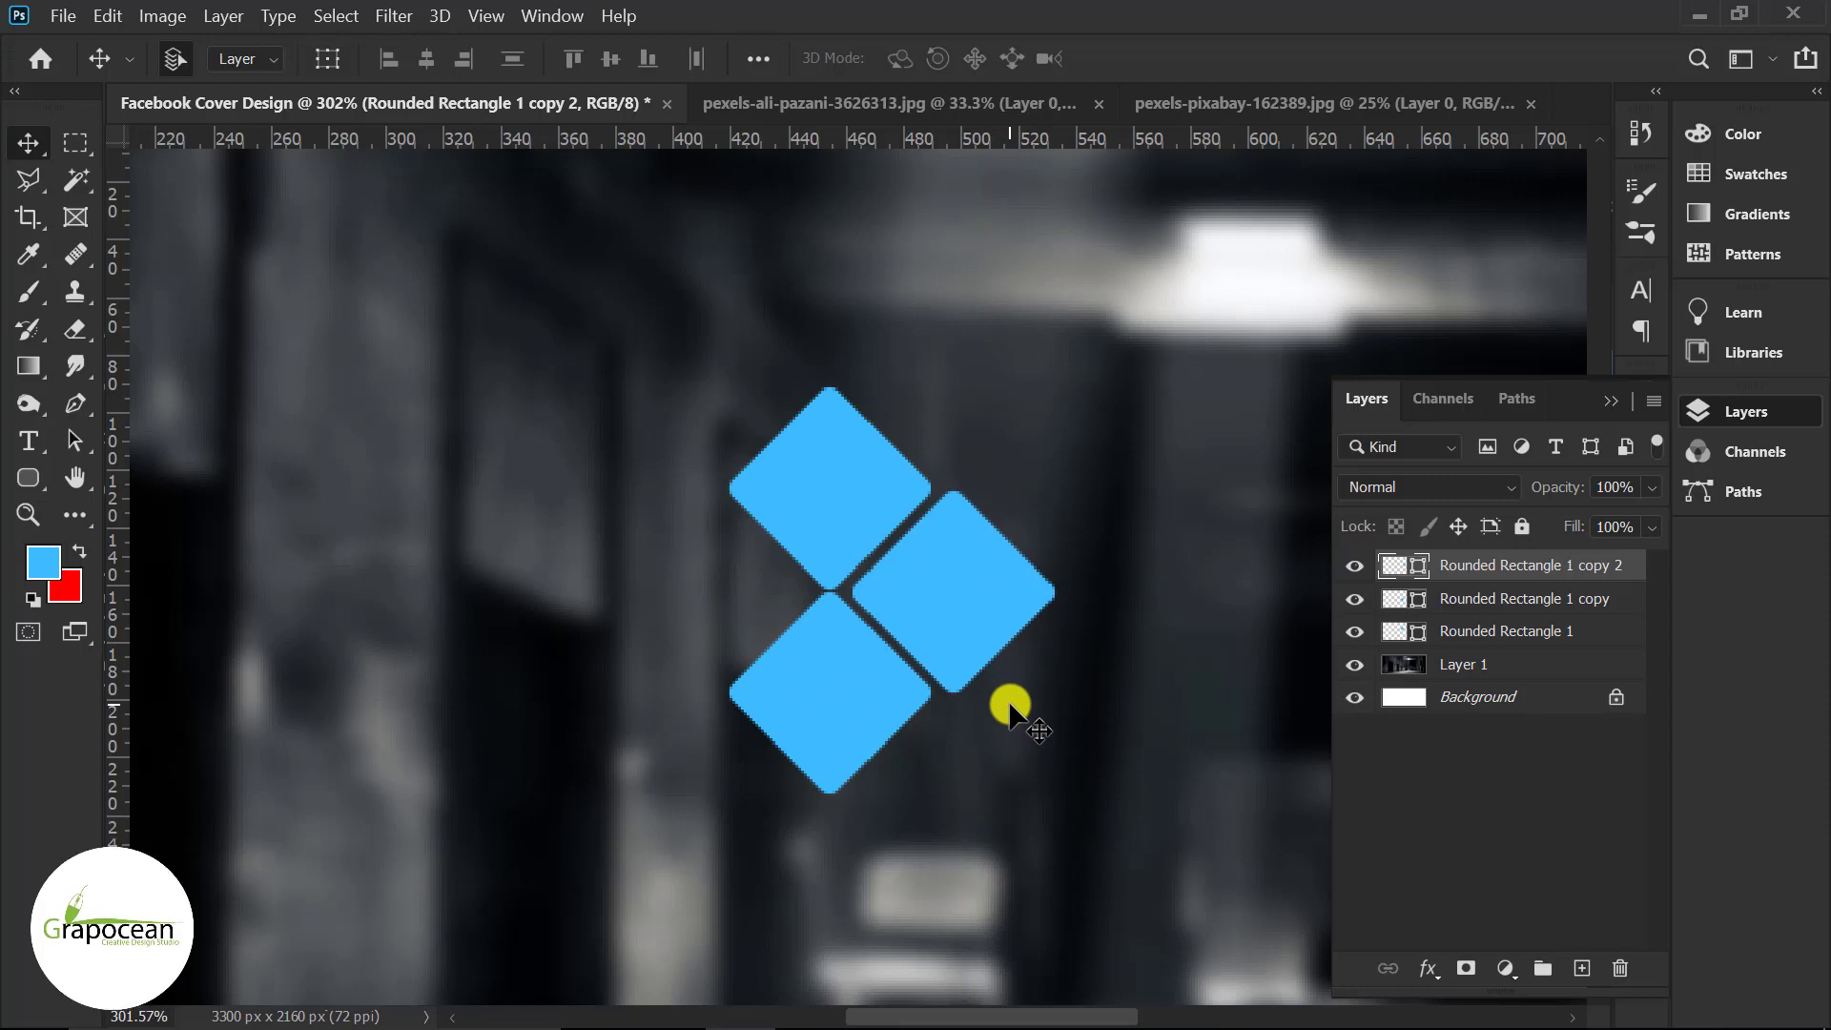
- Nudge the top diamond down and place a copy of the right diamond on the left
left_click(854, 710)
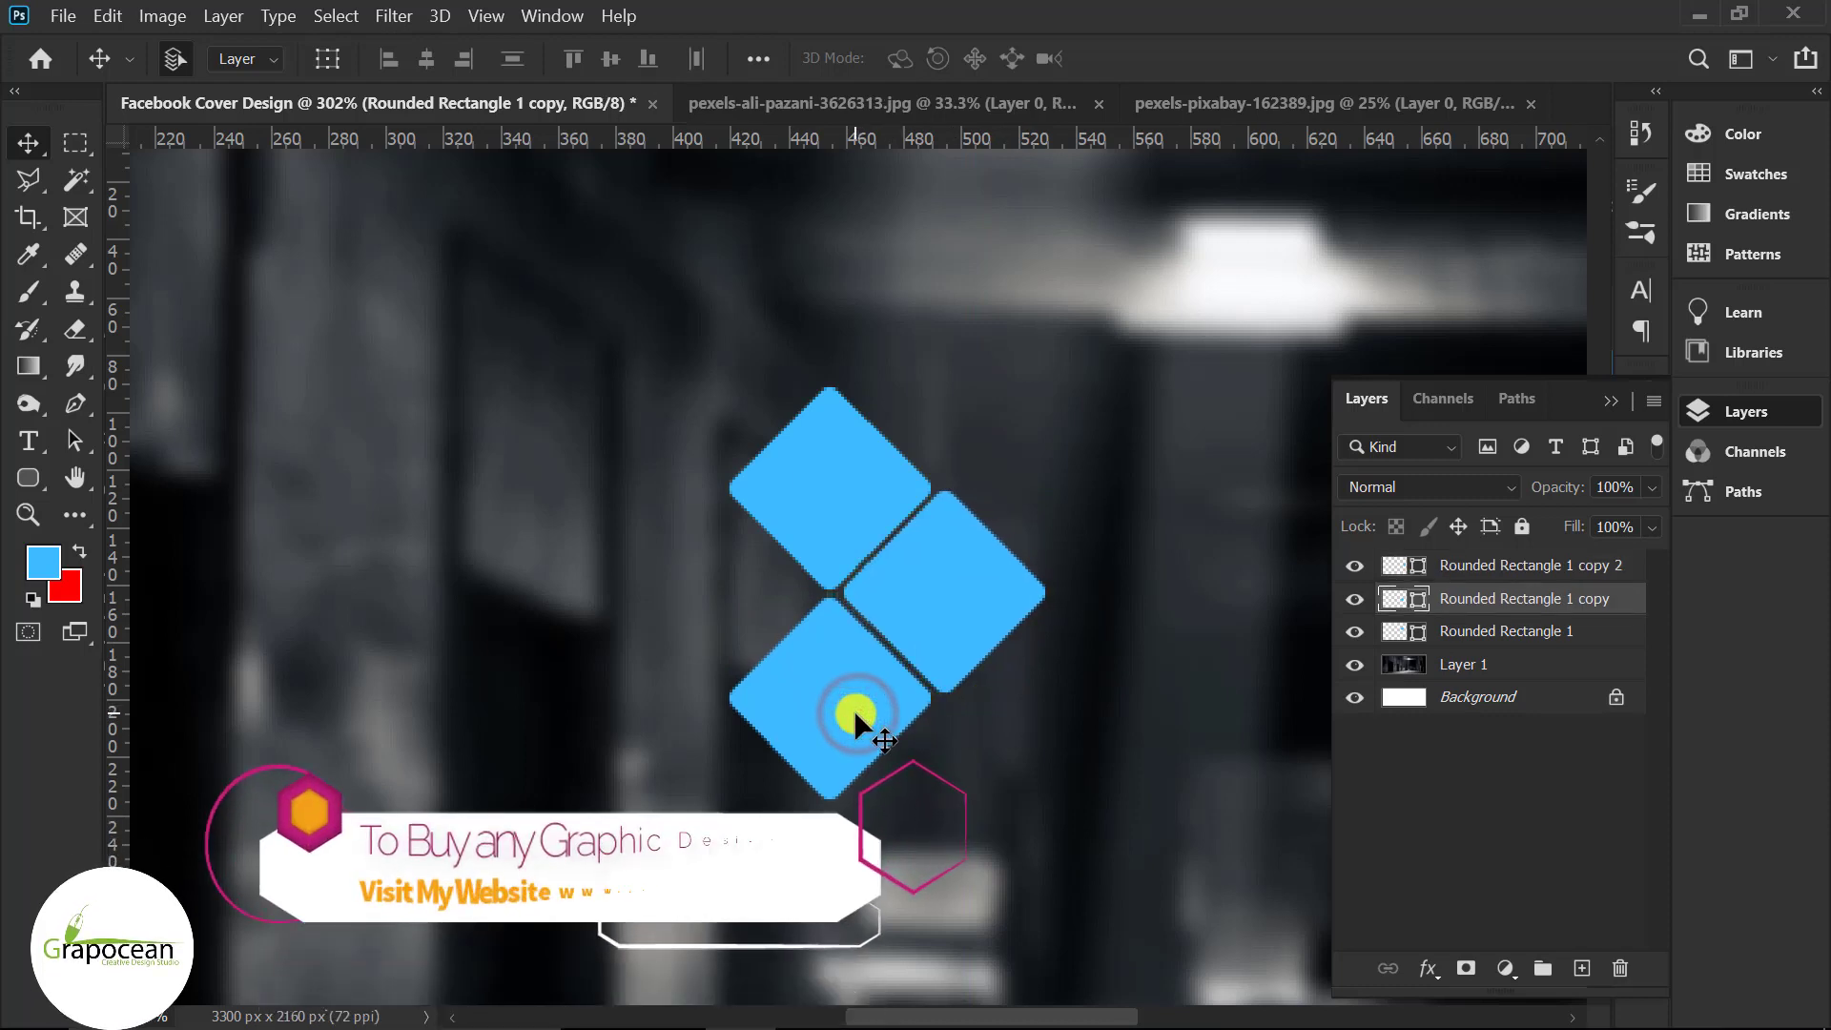
left_click(822, 507)
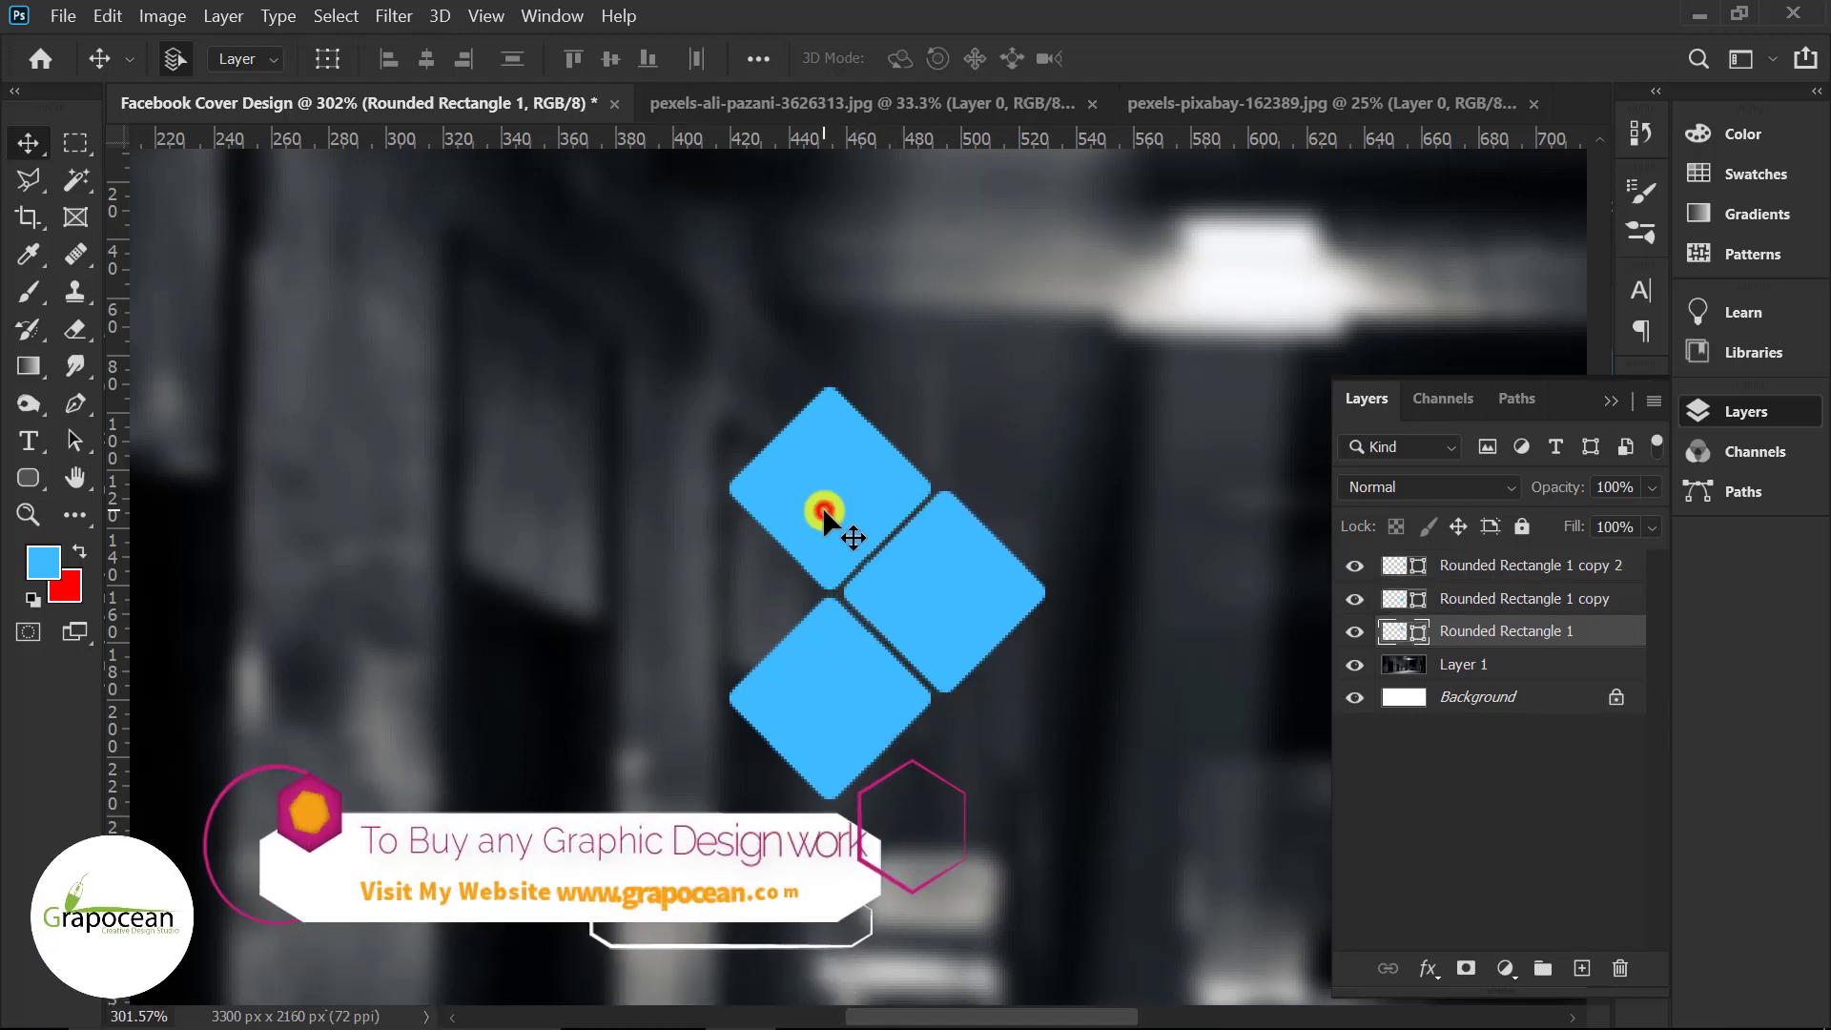
left_click(865, 481)
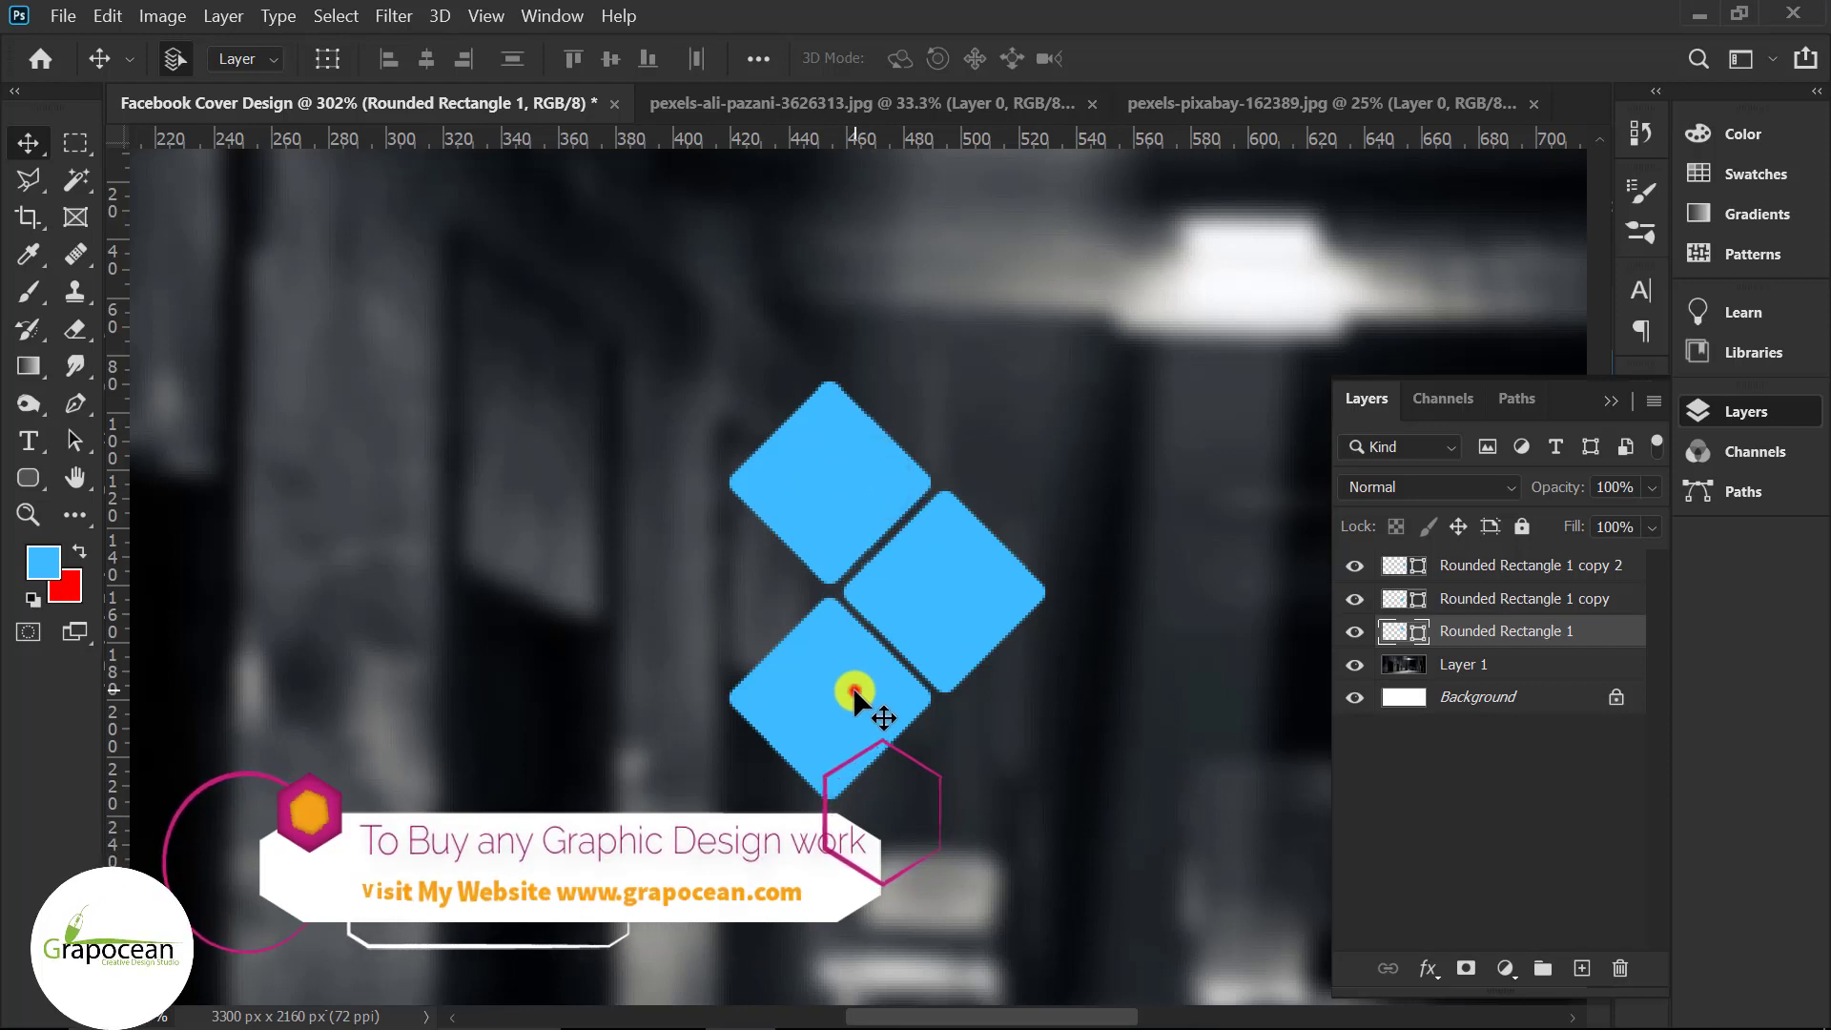
left_click(853, 692)
left_click(855, 476)
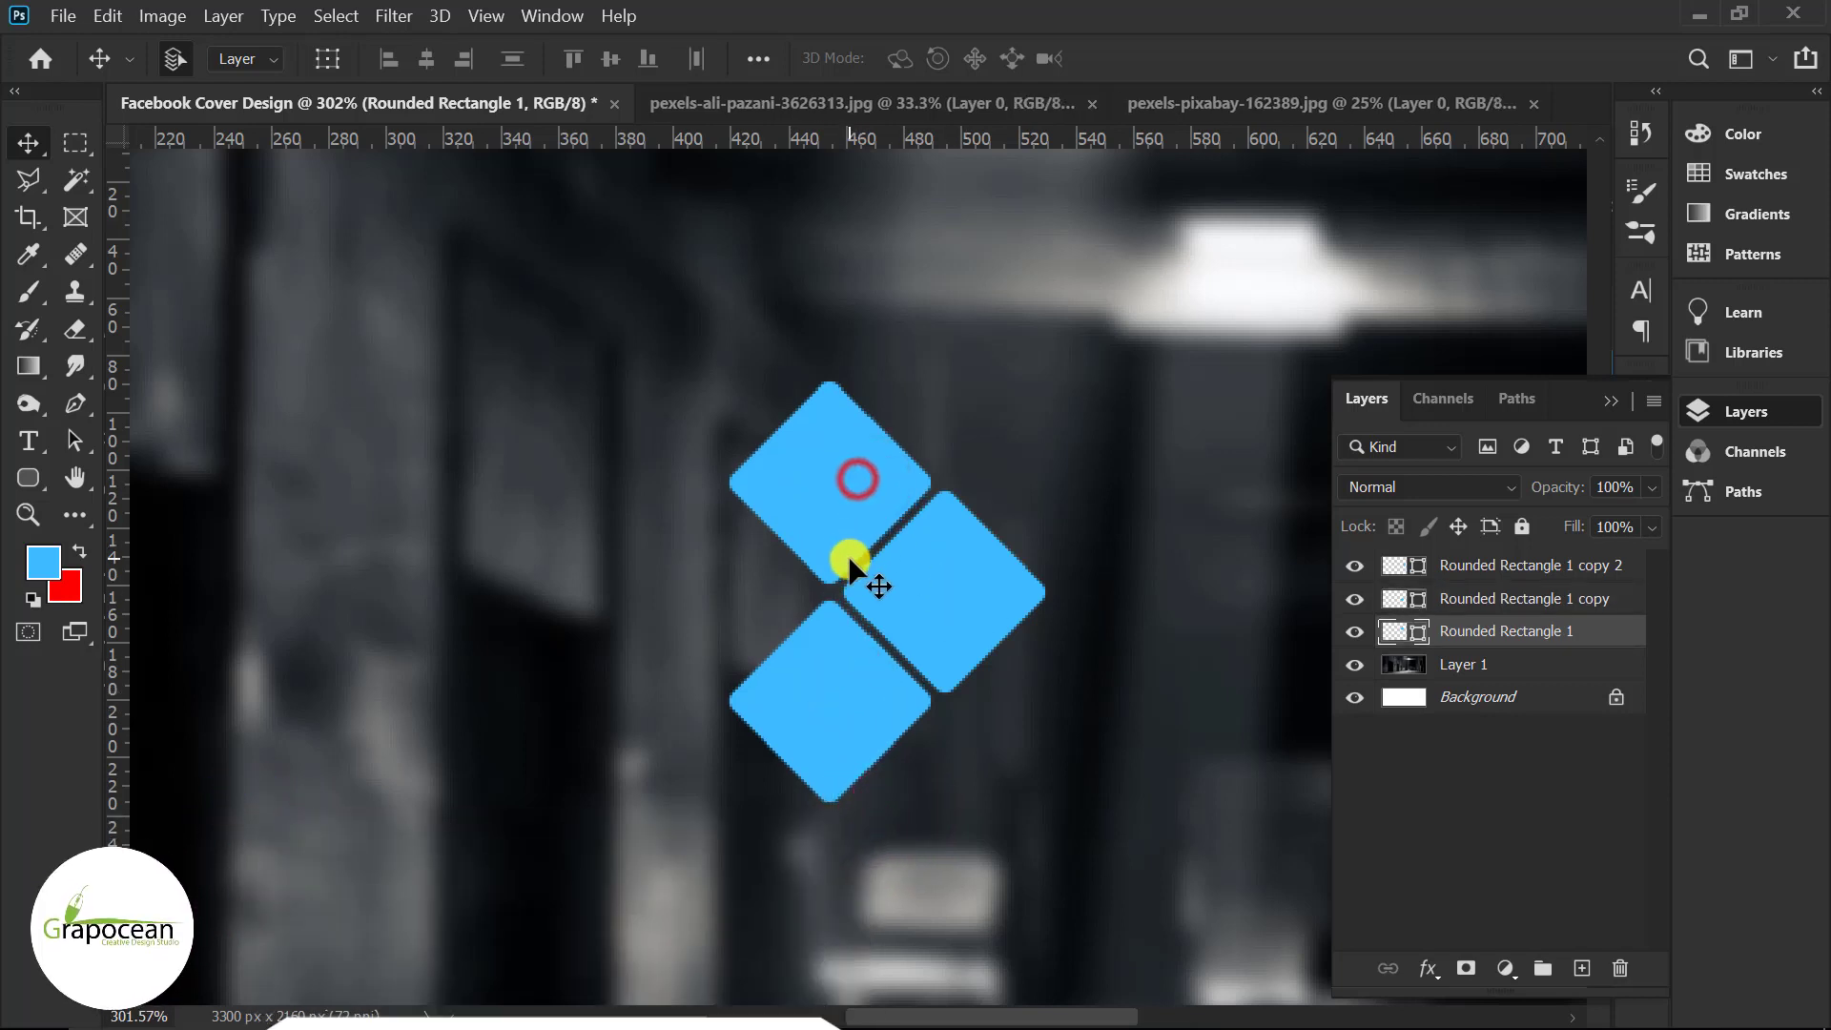
key("Down")
left_click(850, 702)
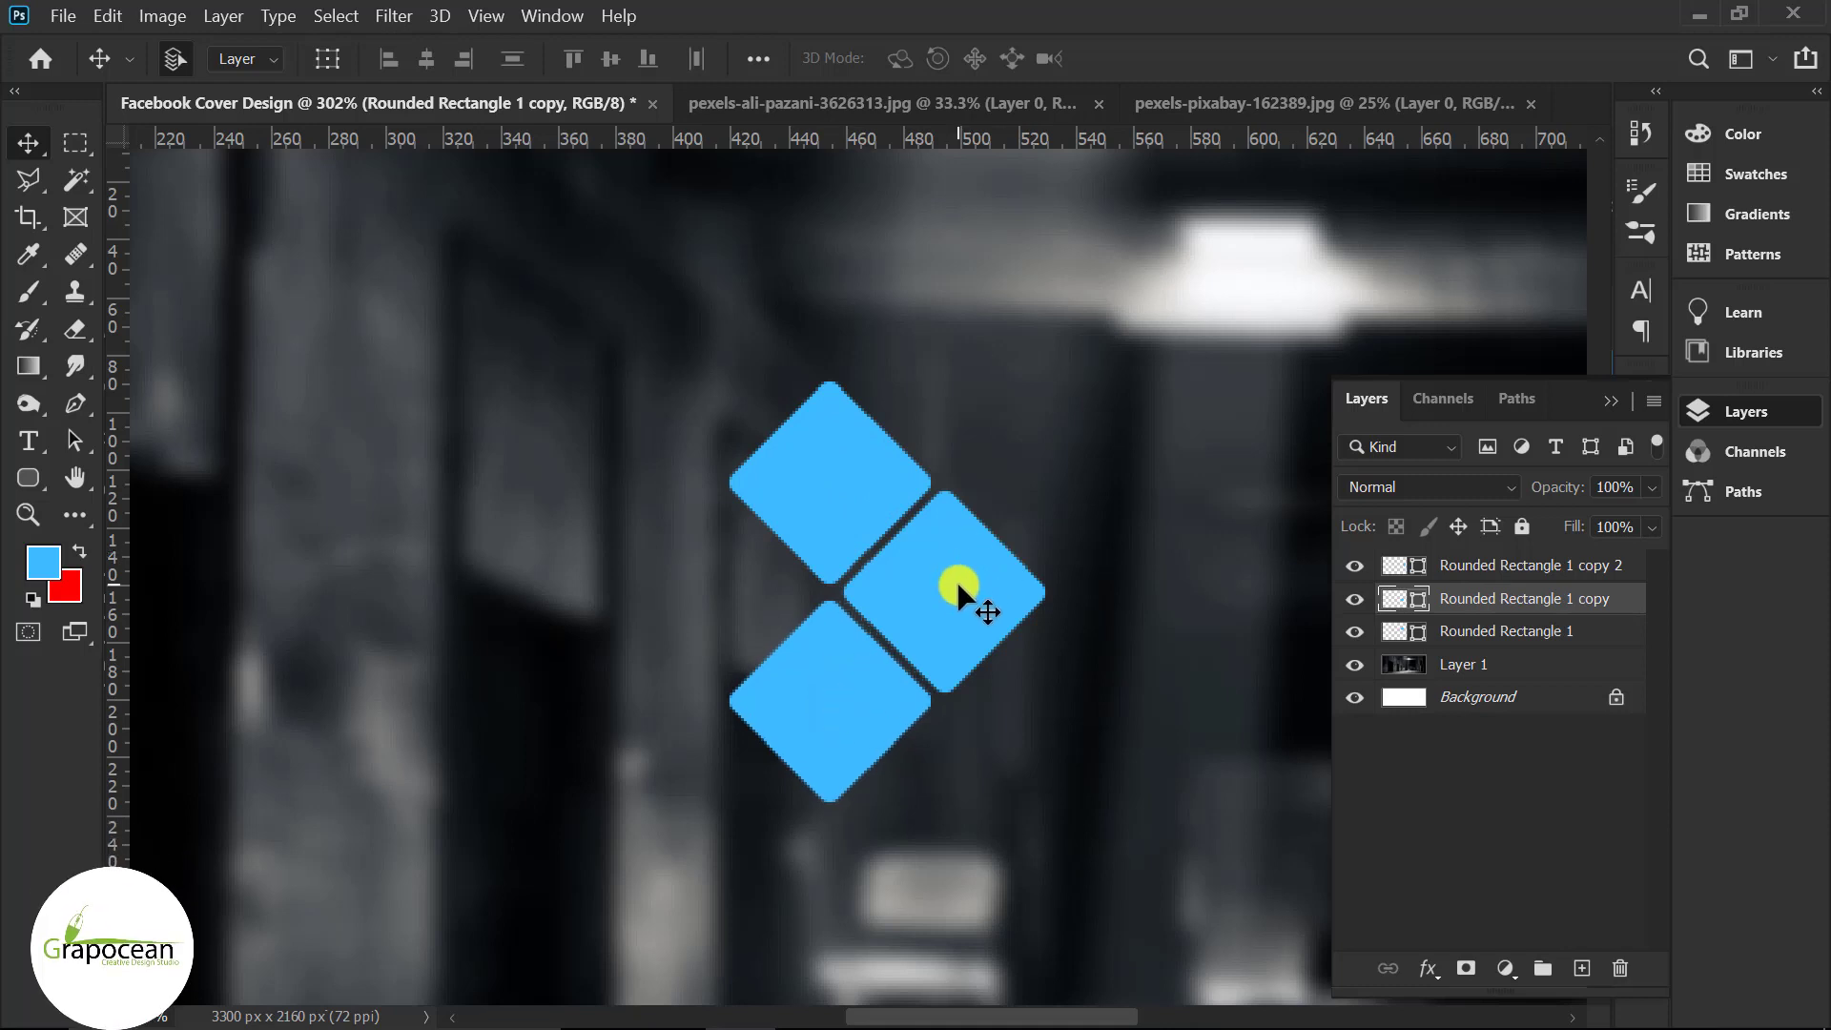
left_click_drag(965, 602, 739, 603)
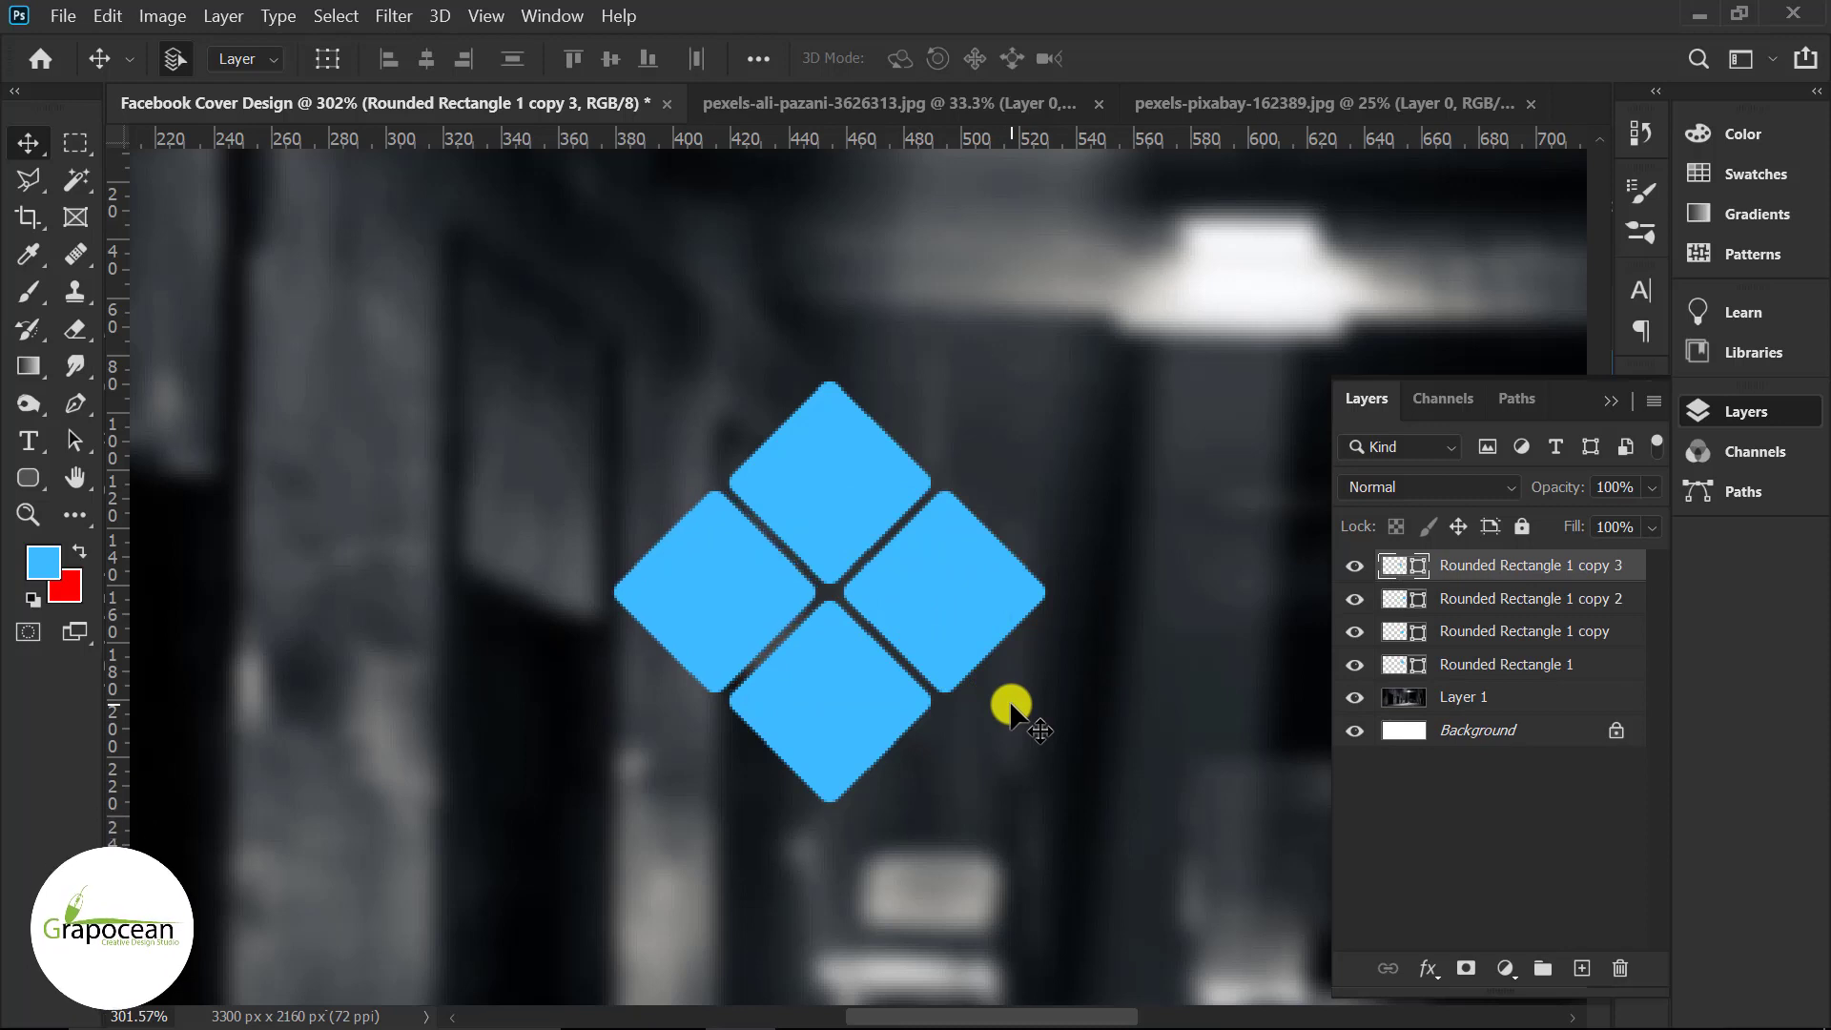
left_click(949, 603)
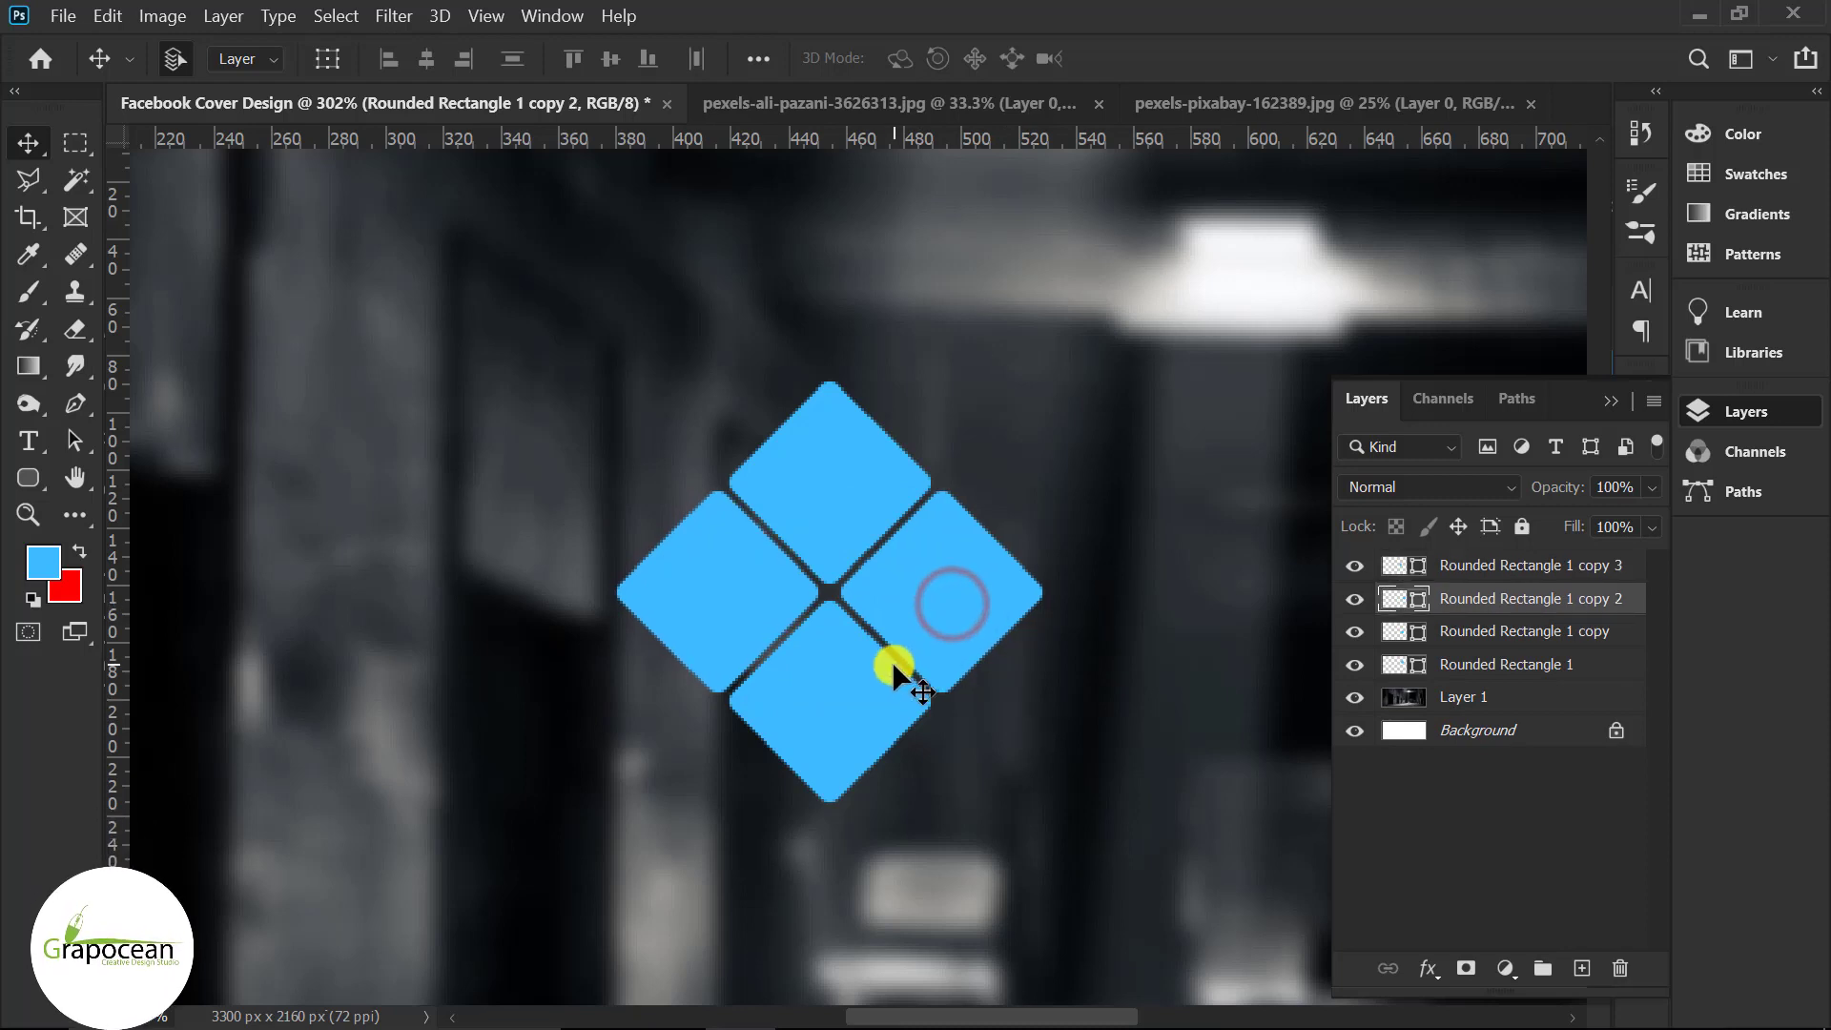
scroll(997, 762, "down", 3)
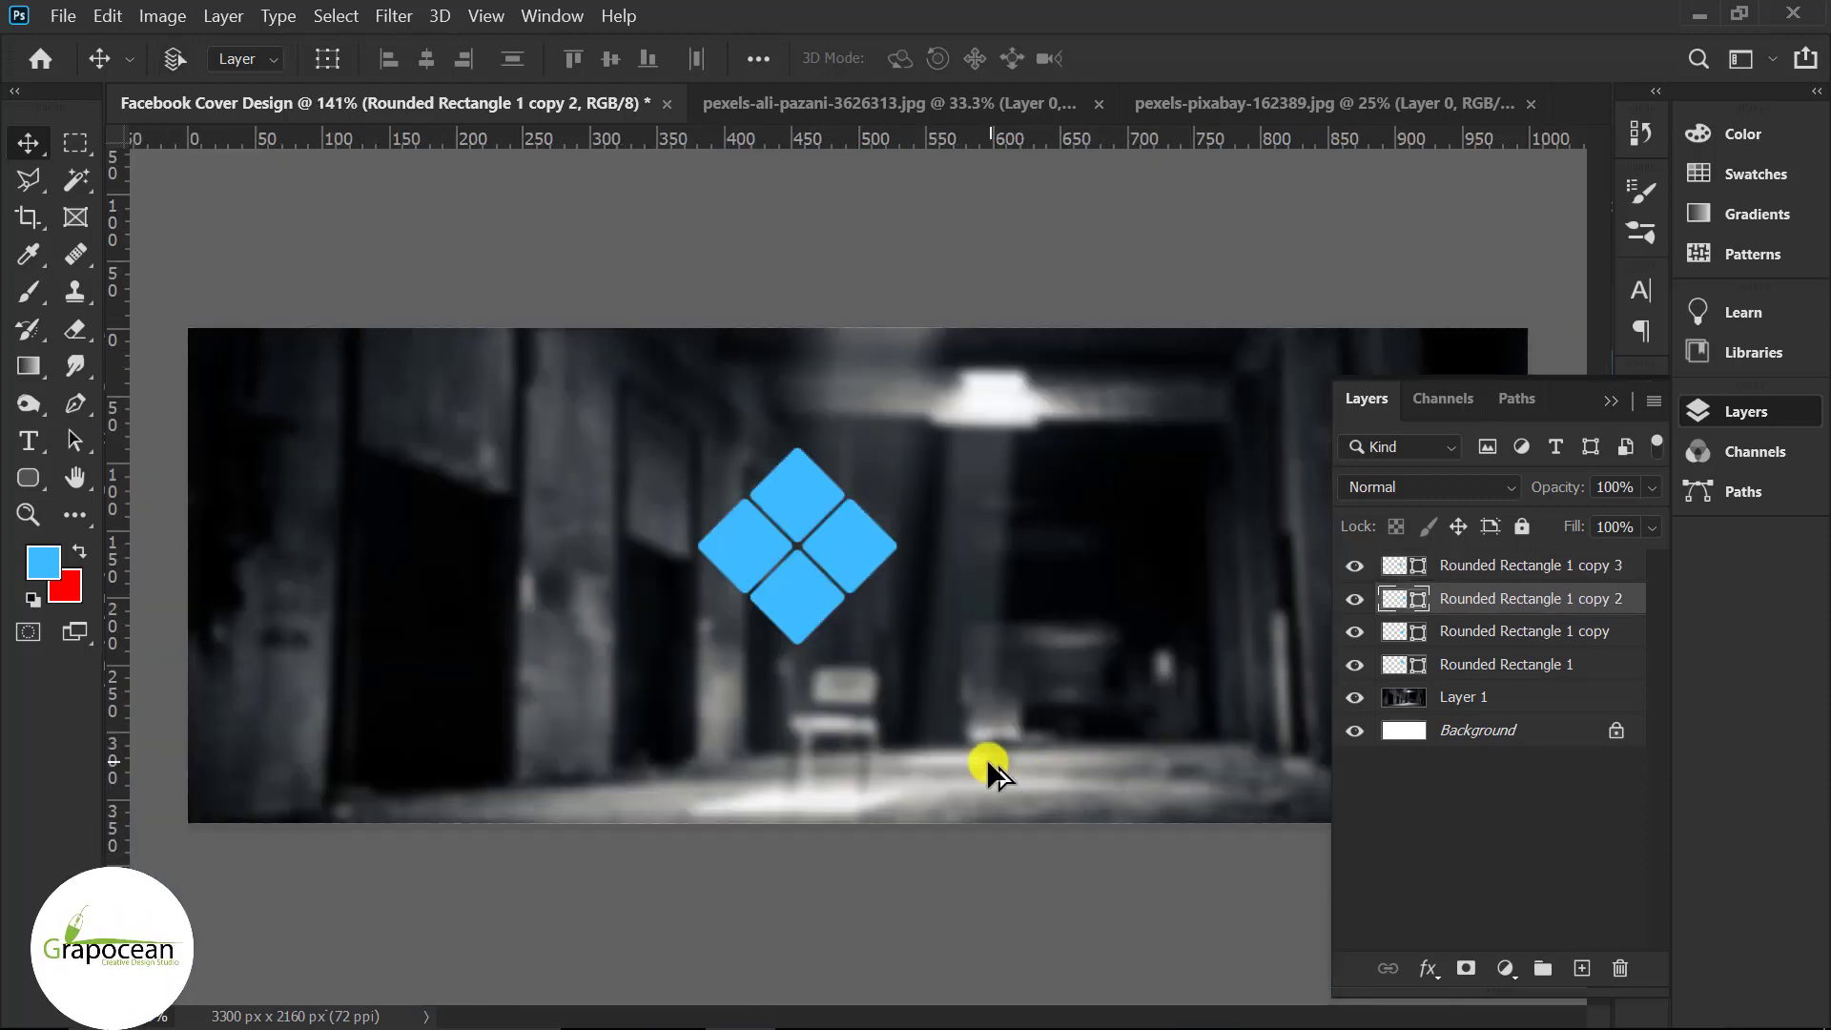
- Select all four diamond layers and duplicate the cluster to the right, nudged slightly left
left_click(1511, 672, "ctrl")
left_click(1502, 633, "ctrl")
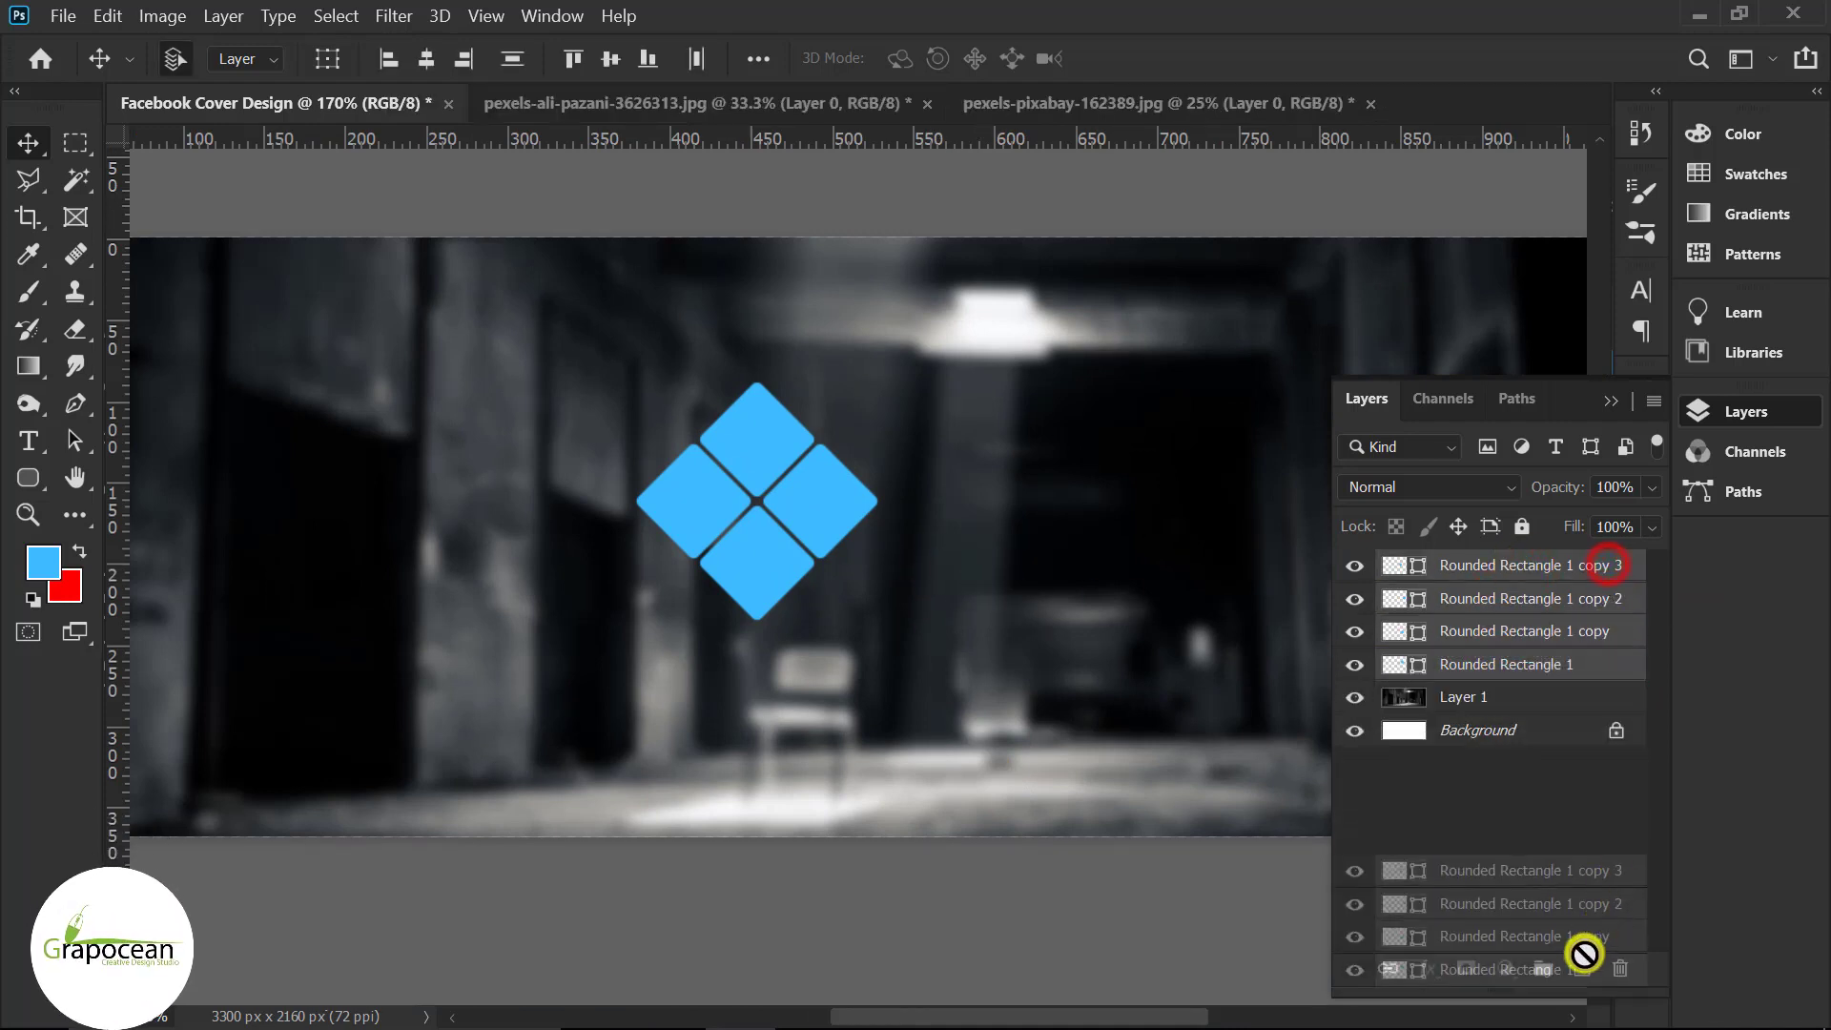
left_click_drag(1610, 572, 1582, 968)
left_click_drag(757, 479, 1011, 470)
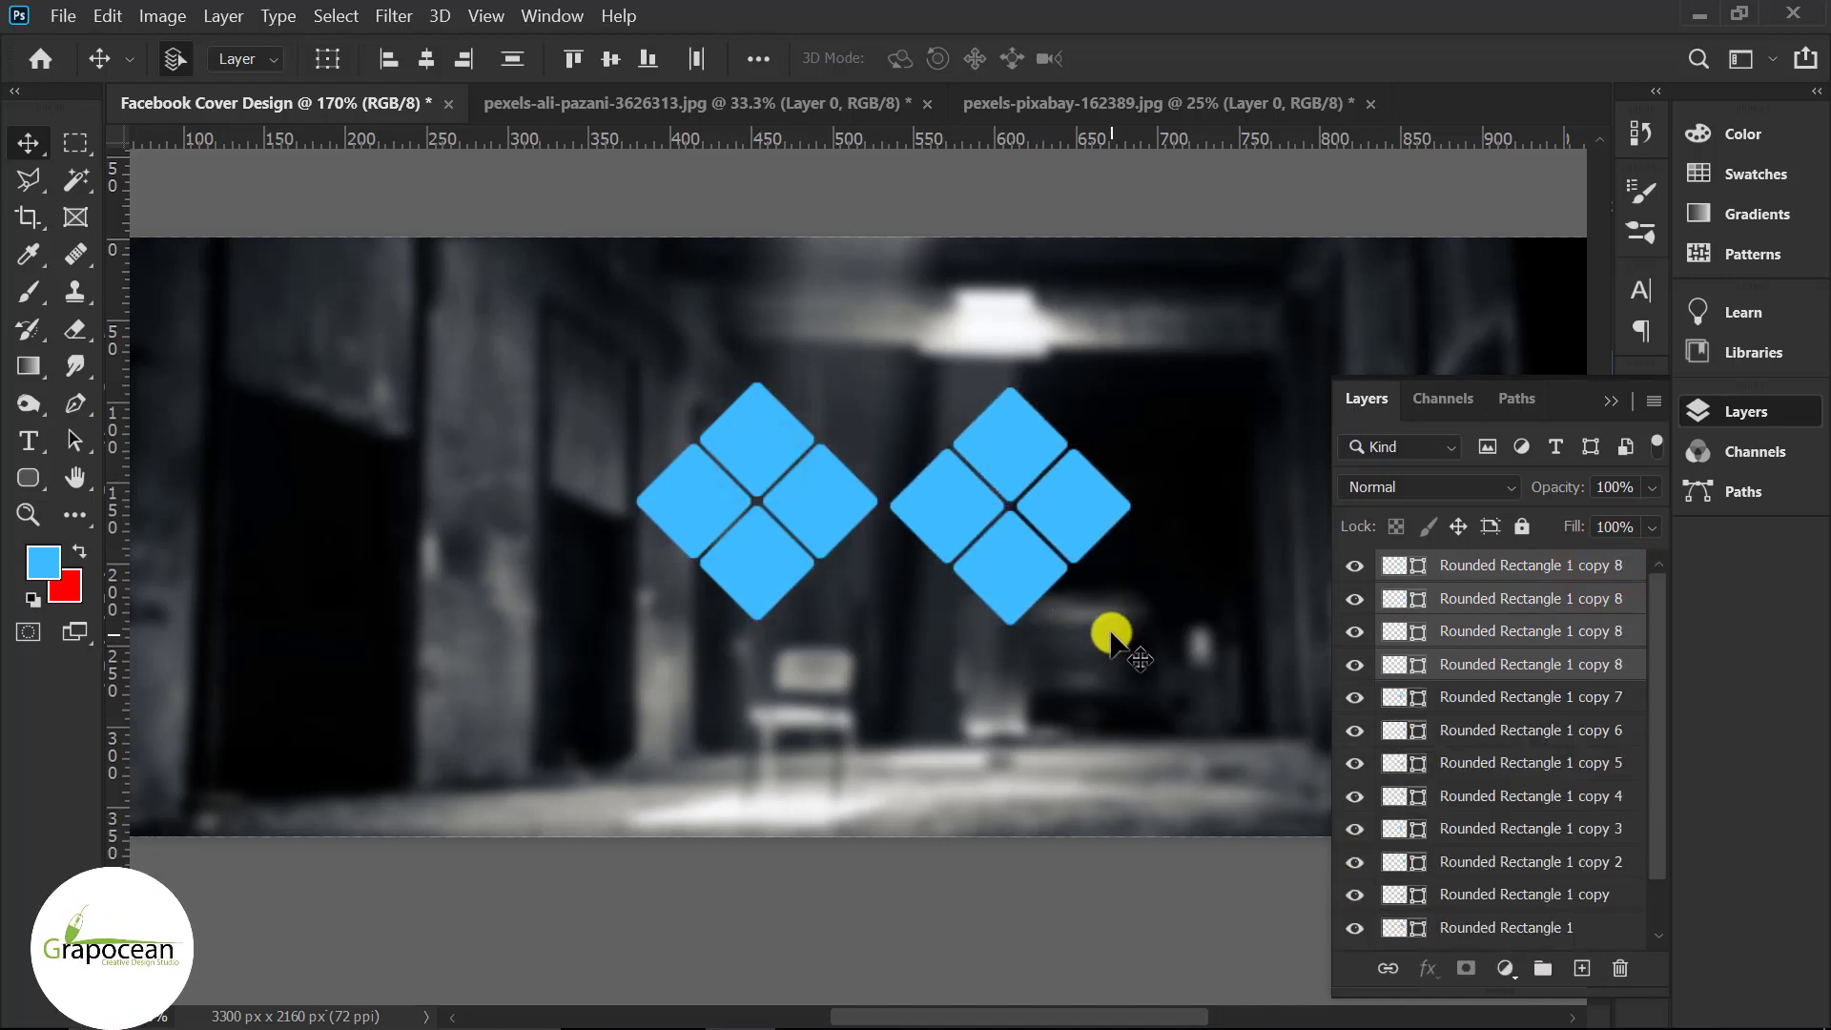
key("Left")
key("Left")
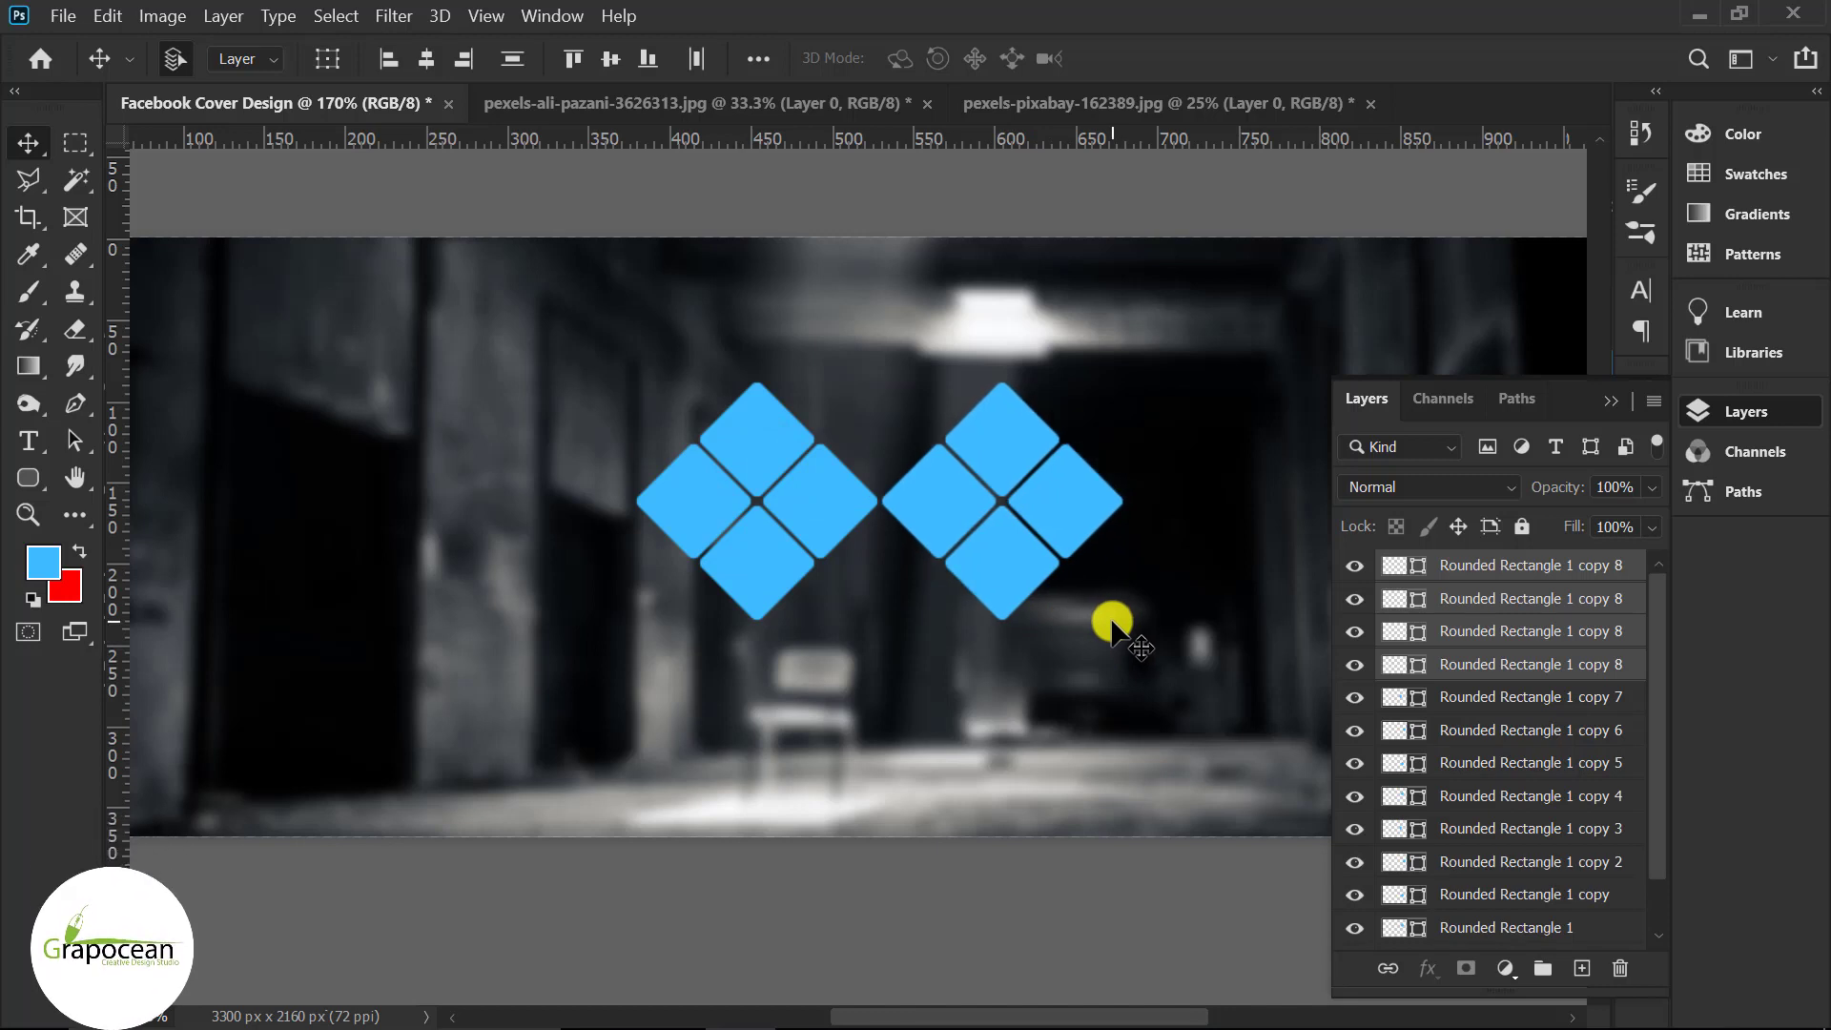
- Make a third diamond cluster further to the right
scroll(984, 518, "down", 2)
mouse_move(996, 515)
left_mouse_down()
mouse_move(1192, 528)
mouse_move(1182, 574)
left_mouse_up()
key("ctrl+plus")
scroll(1142, 607, "up", 3)
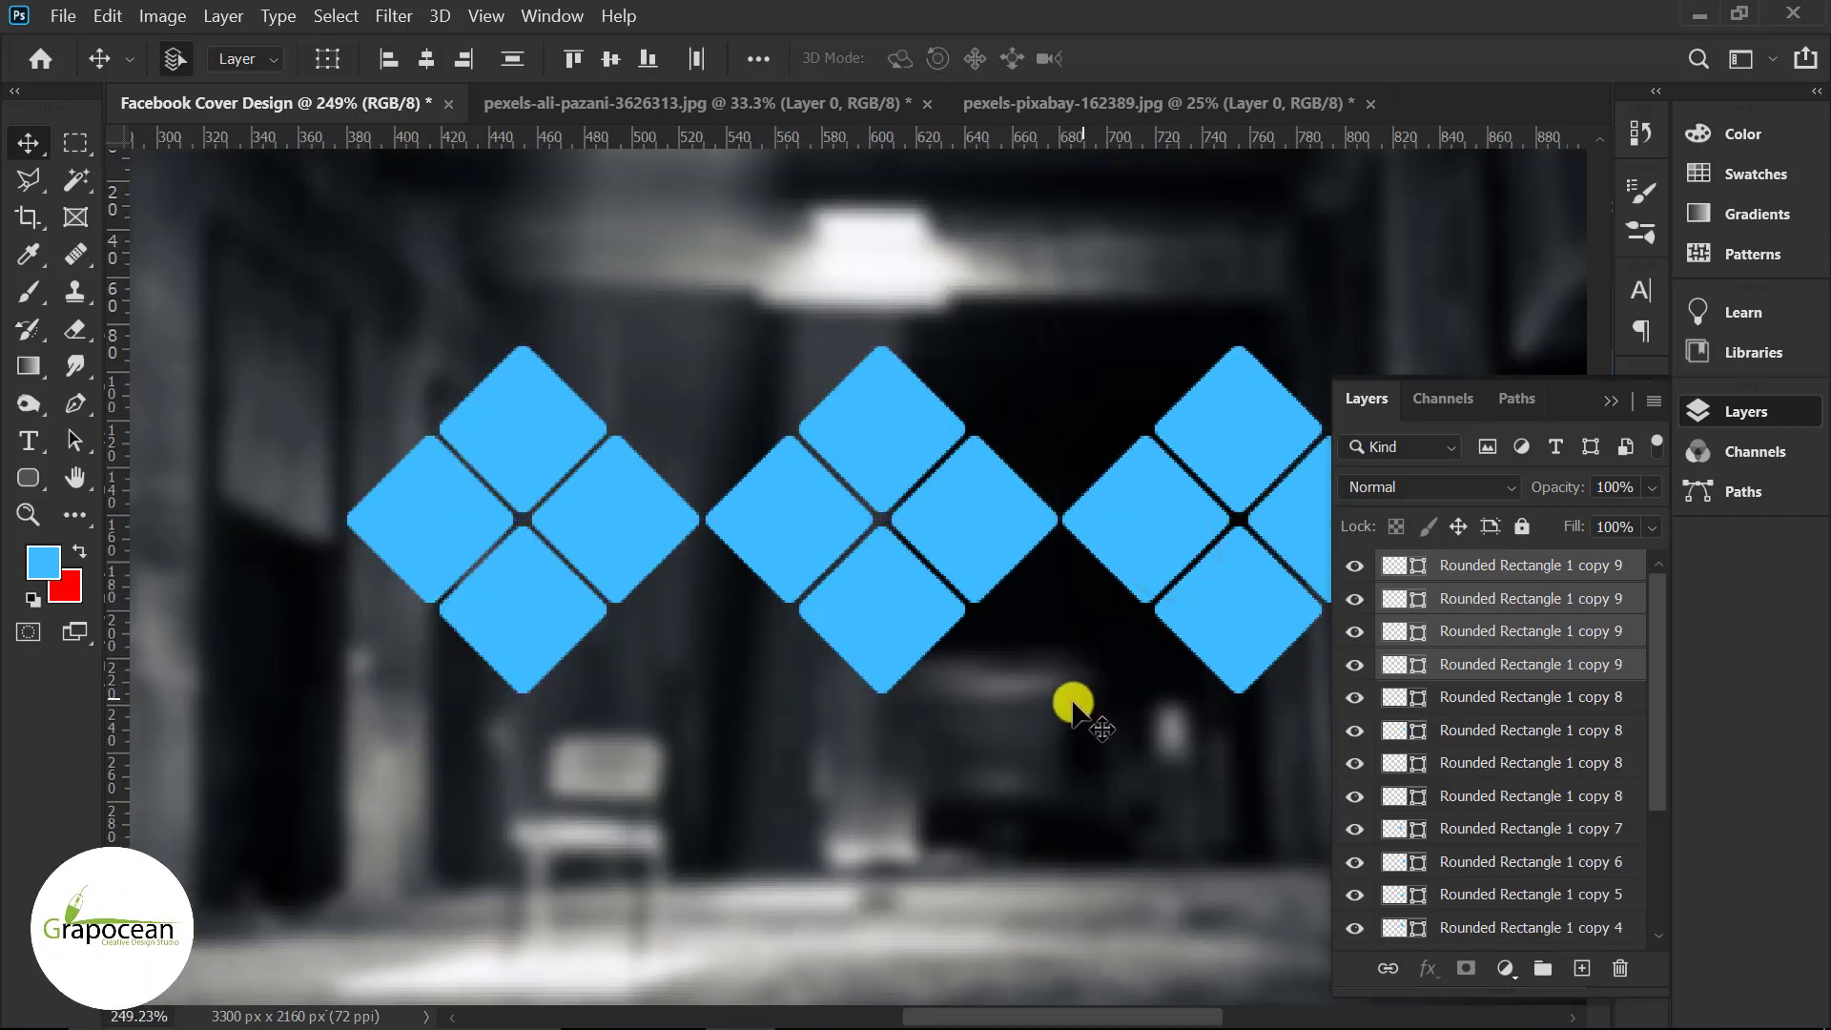
scroll(1073, 706, "down", 5)
scroll(1027, 760, "down", 2)
scroll(849, 632, "up", 2)
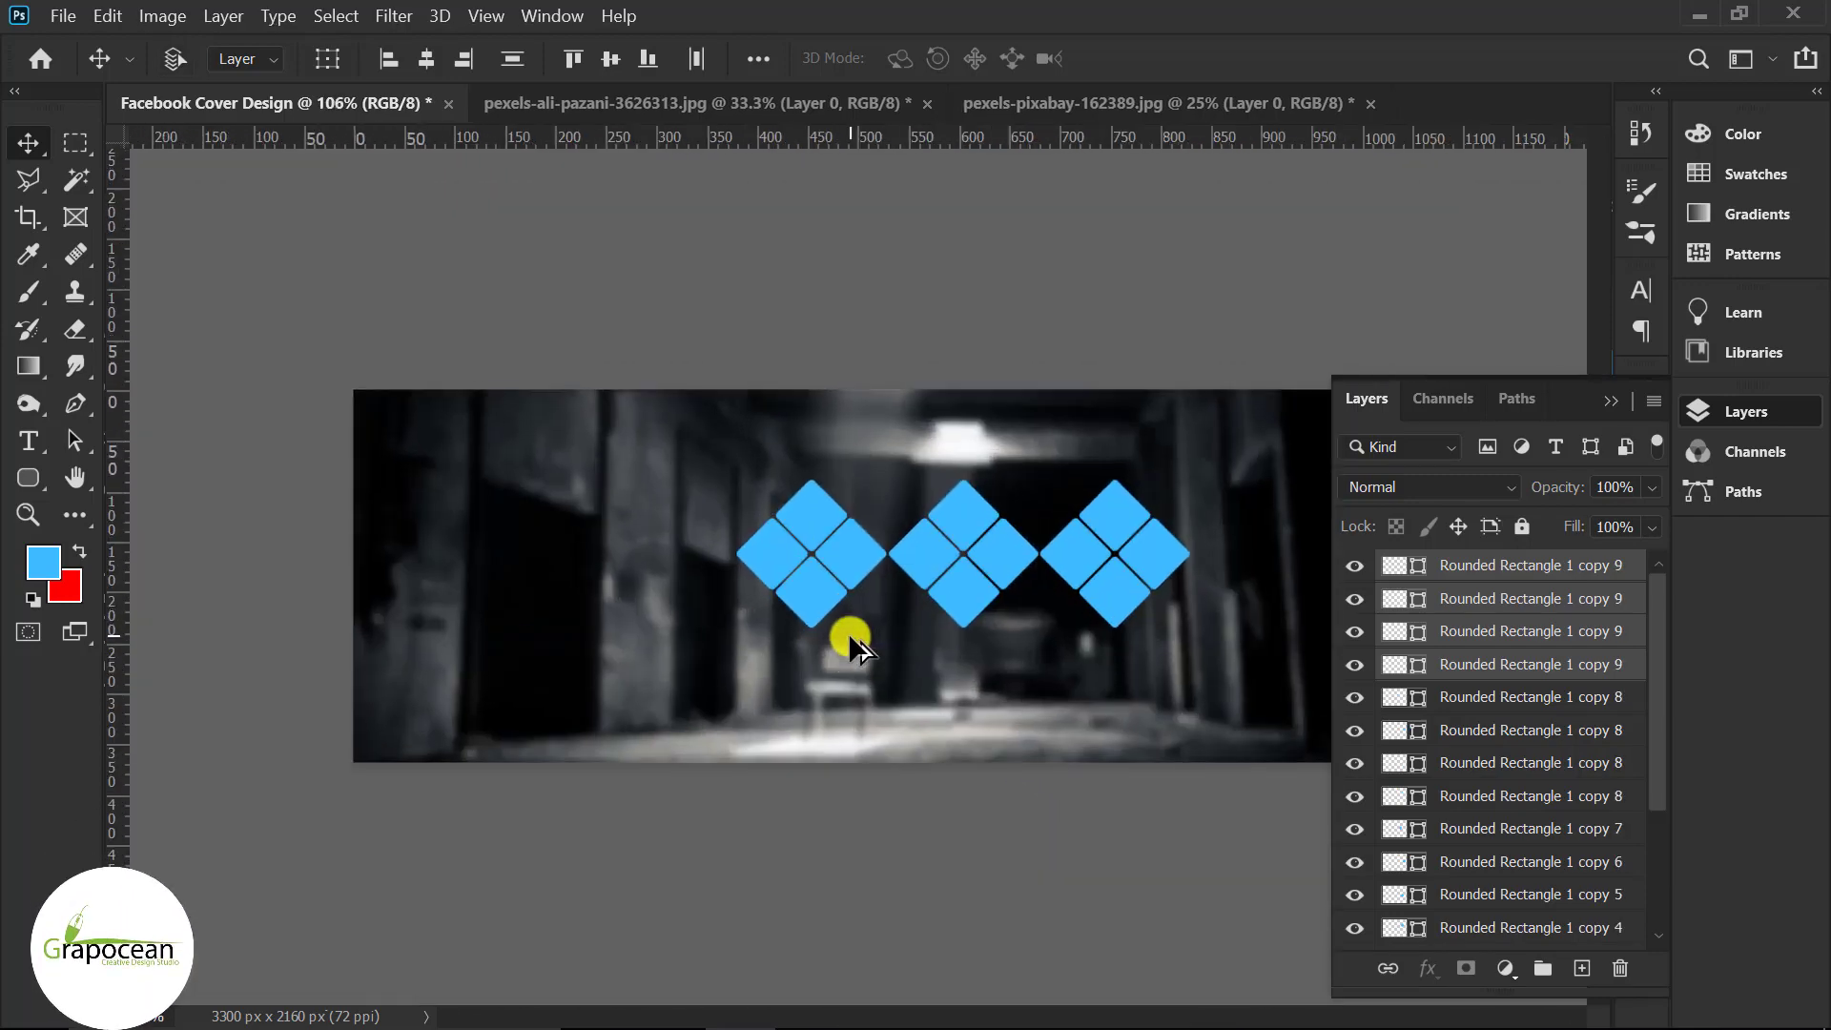
scroll(849, 632, "up", 1)
- Duplicate two diamonds beside the left cluster
left_click_drag(953, 536, 856, 460)
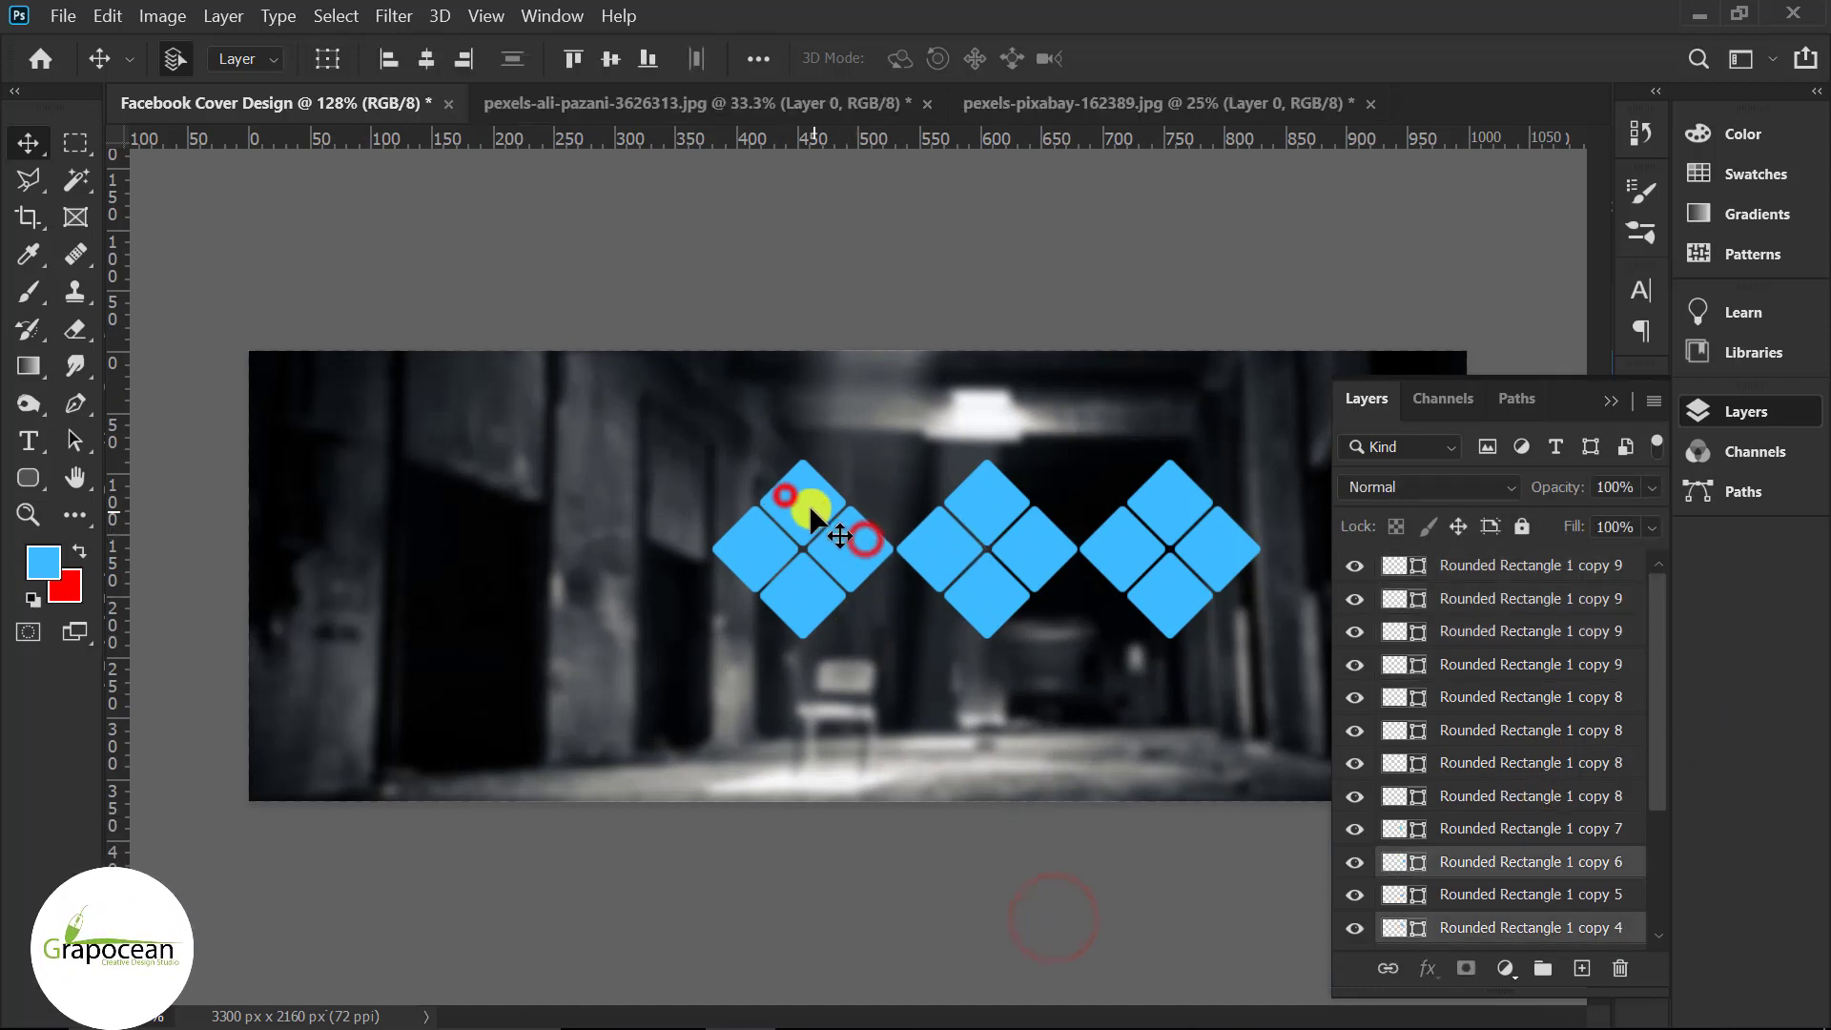
scroll(891, 529, "up", 2)
scroll(894, 534, "up", 3)
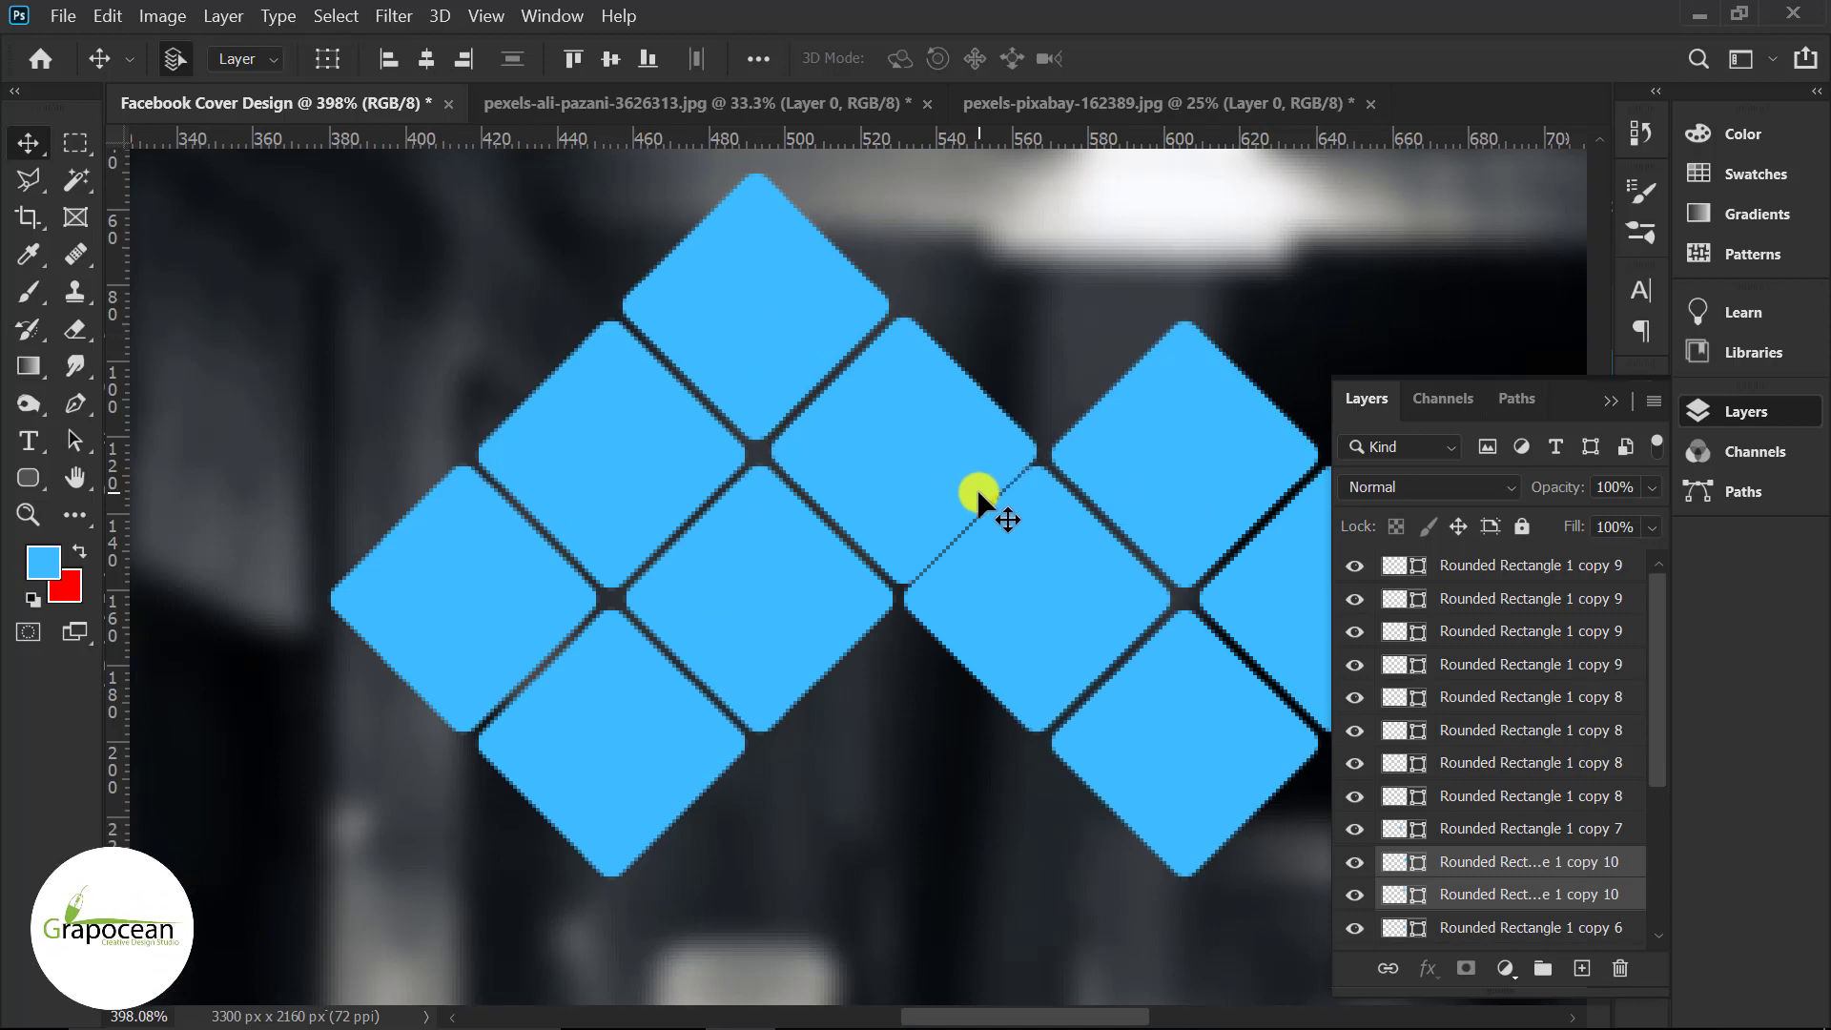
scroll(977, 488, "down", 2)
- Select diamonds in the middle and right clusters and shift the right cluster slightly right
left_click(1112, 681, "shift")
left_click(982, 608, "shift")
left_click(1086, 507, "shift")
left_click(1165, 603, "shift")
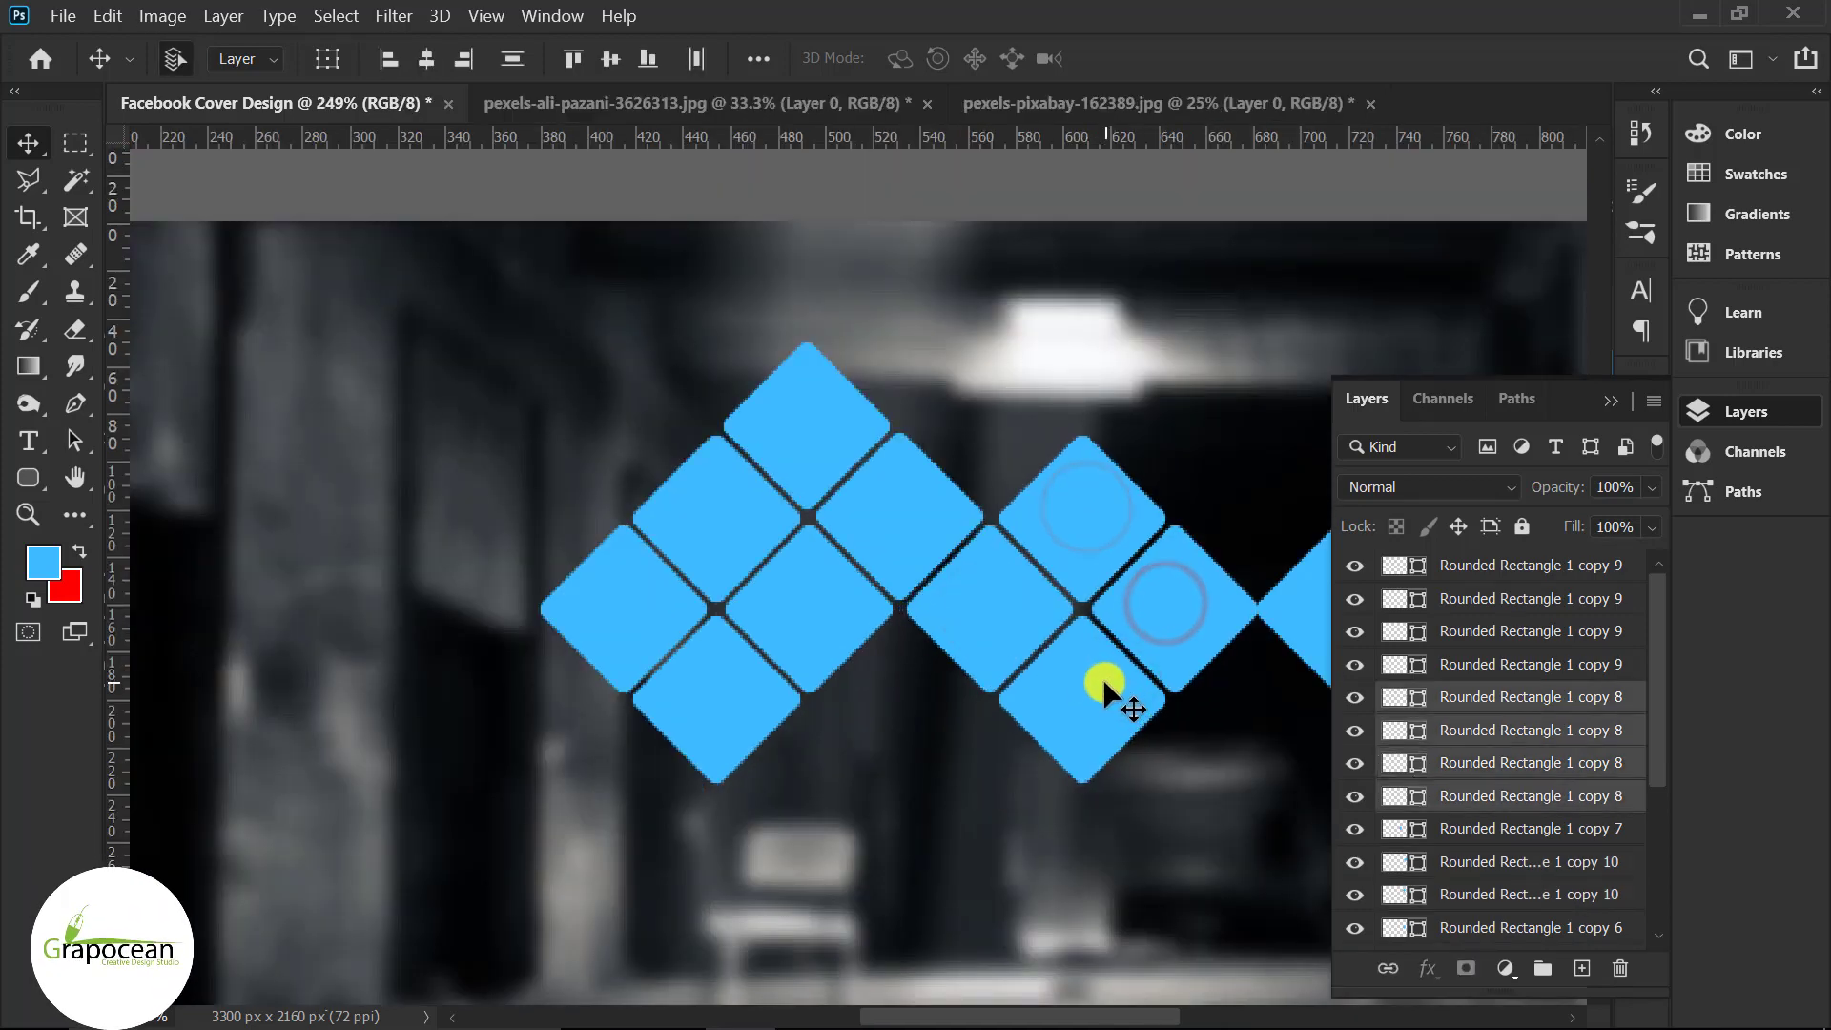
scroll(1103, 678, "down", 2)
scroll(817, 715, "down", 1)
scroll(1156, 592, "up", 1)
left_click(1208, 593)
left_click(1158, 545, "shift")
left_click(1253, 555, "shift")
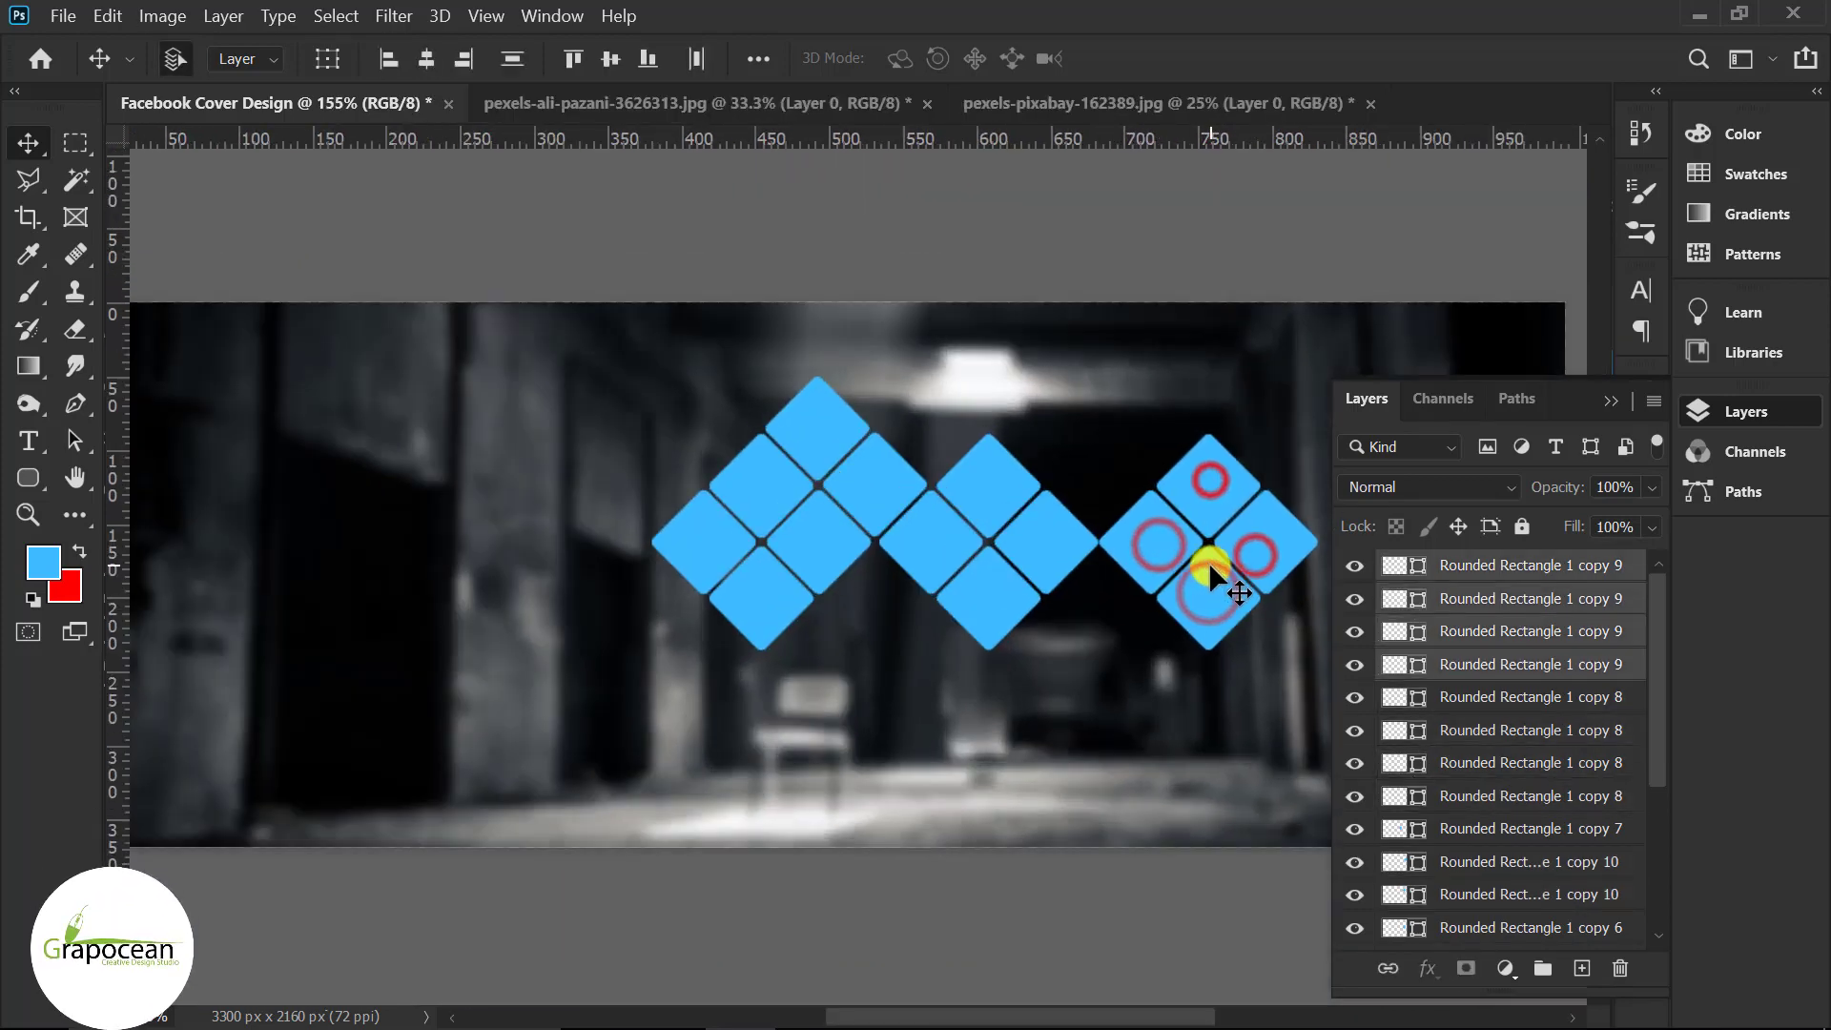
left_click_drag(1217, 546, 1221, 542)
- Move two middle-cluster diamonds up and to the right to connect them
left_click(1061, 545)
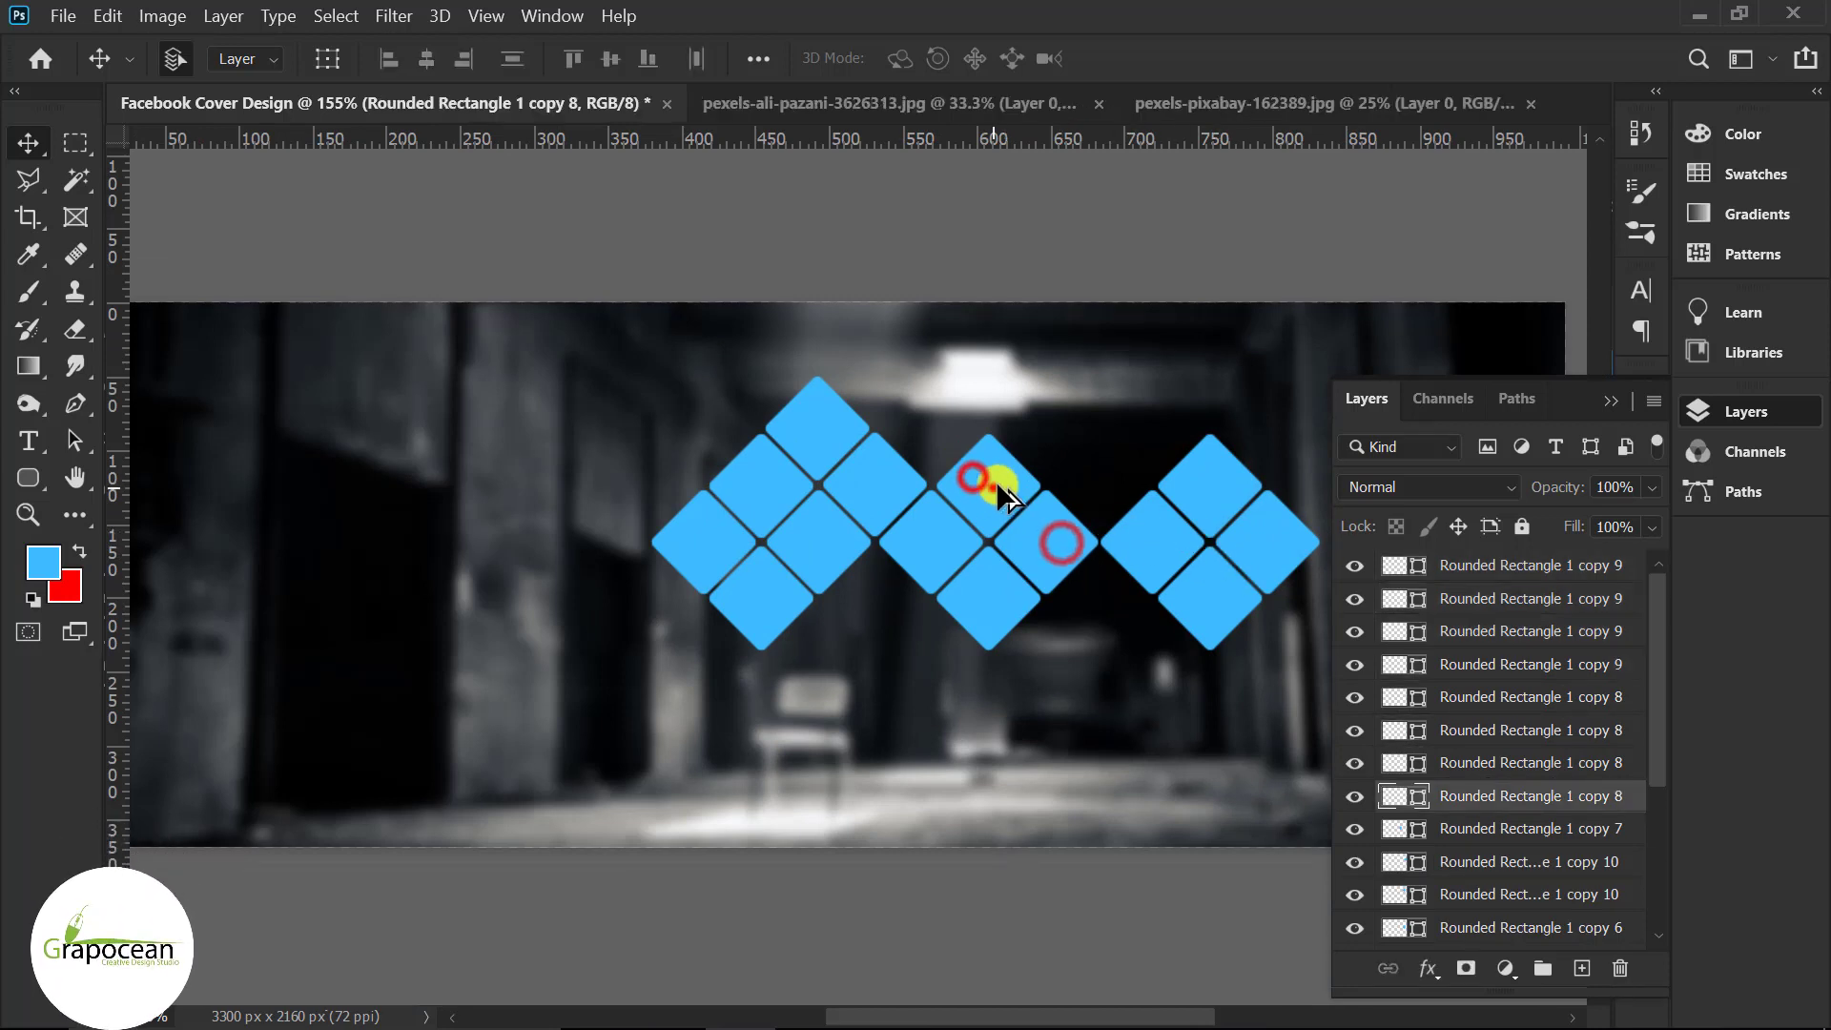
left_click(992, 481, "shift")
left_click_drag(1055, 547, 1103, 477)
- Align the right-cluster diamonds with the zigzag pattern and deselect everything
left_click(1262, 587)
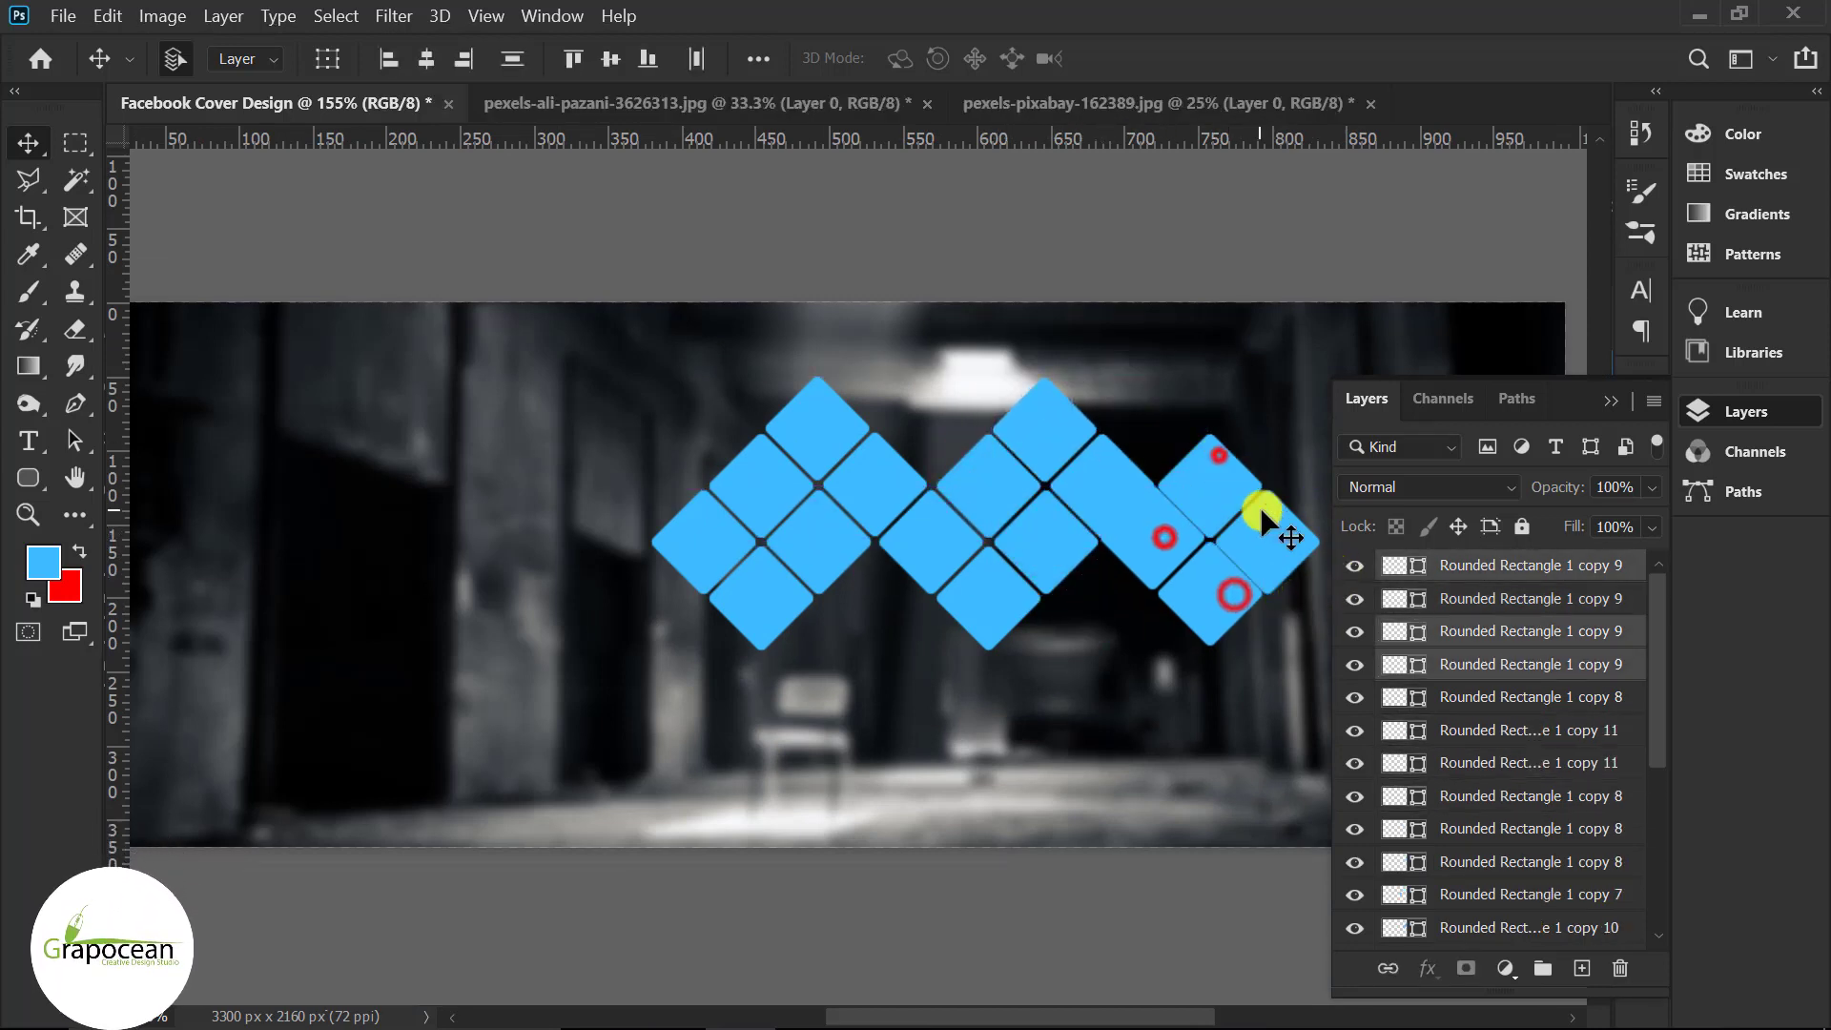
left_click(1275, 560, "shift")
left_click_drag(1275, 560, 1281, 560)
left_click(1210, 592)
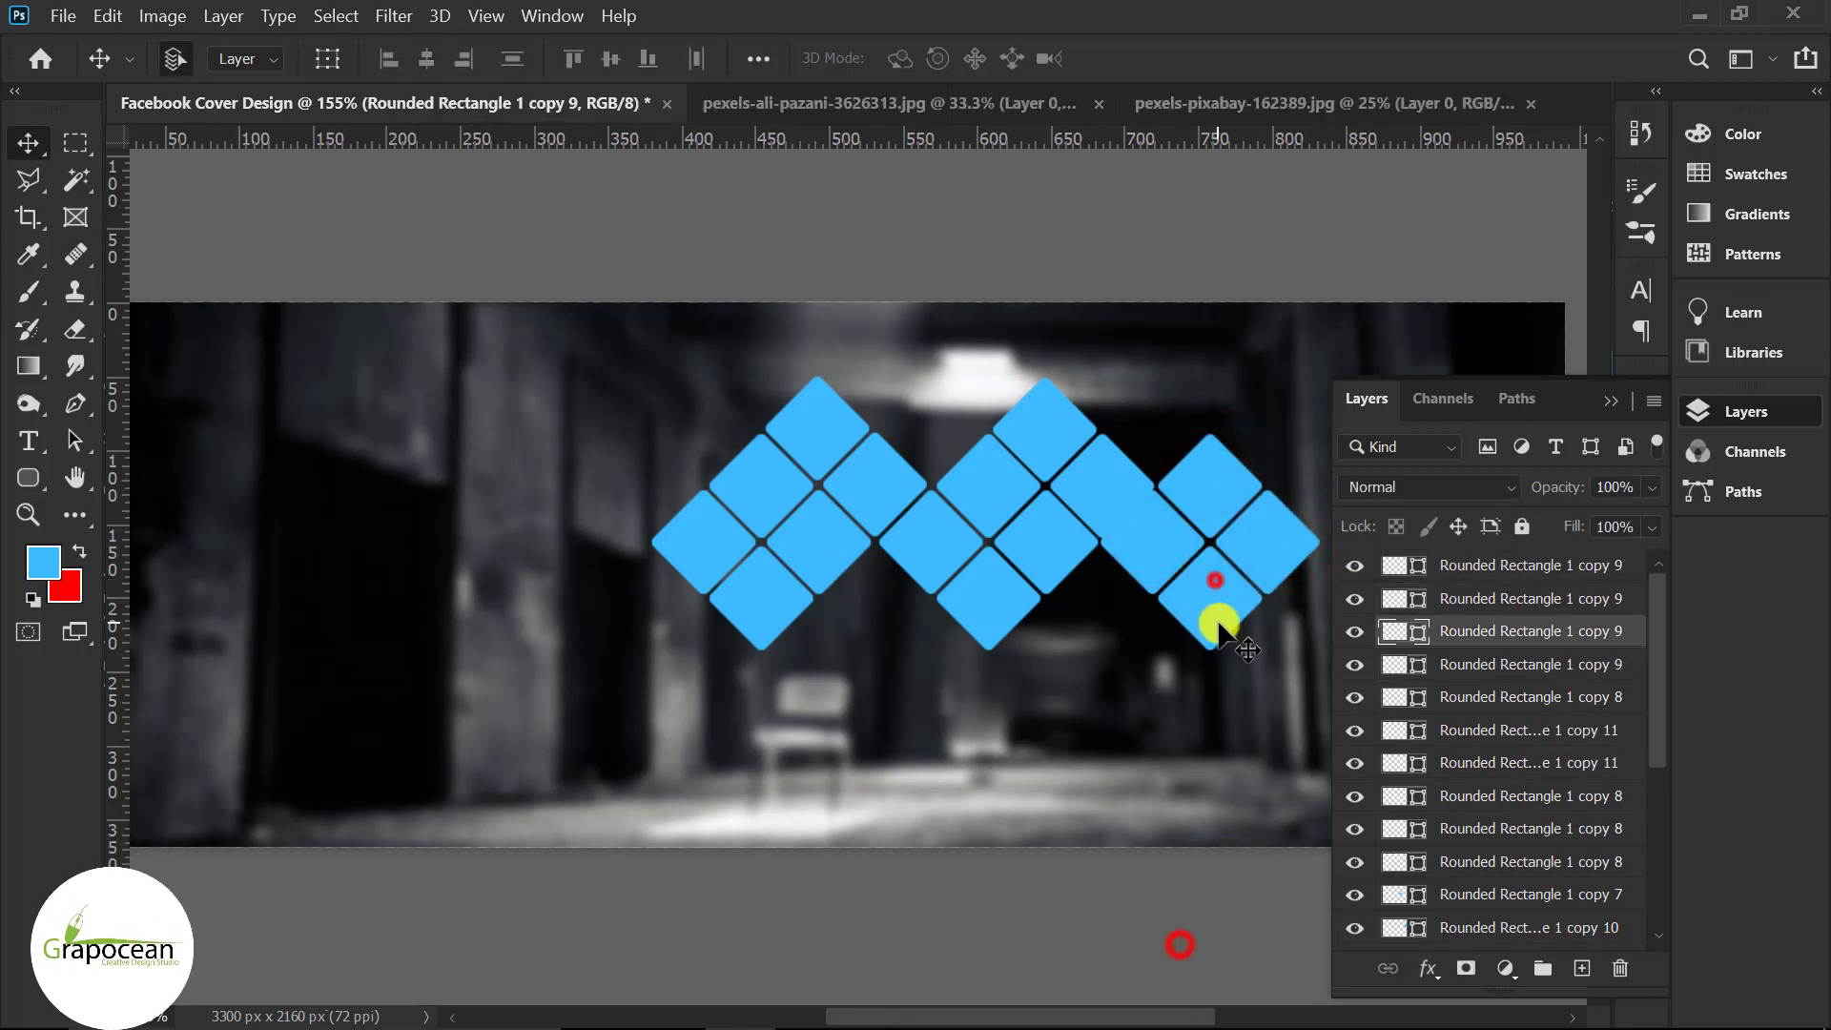
left_click(1158, 525, "shift")
left_click_drag(1158, 525, 1160, 524)
left_click(1146, 879)
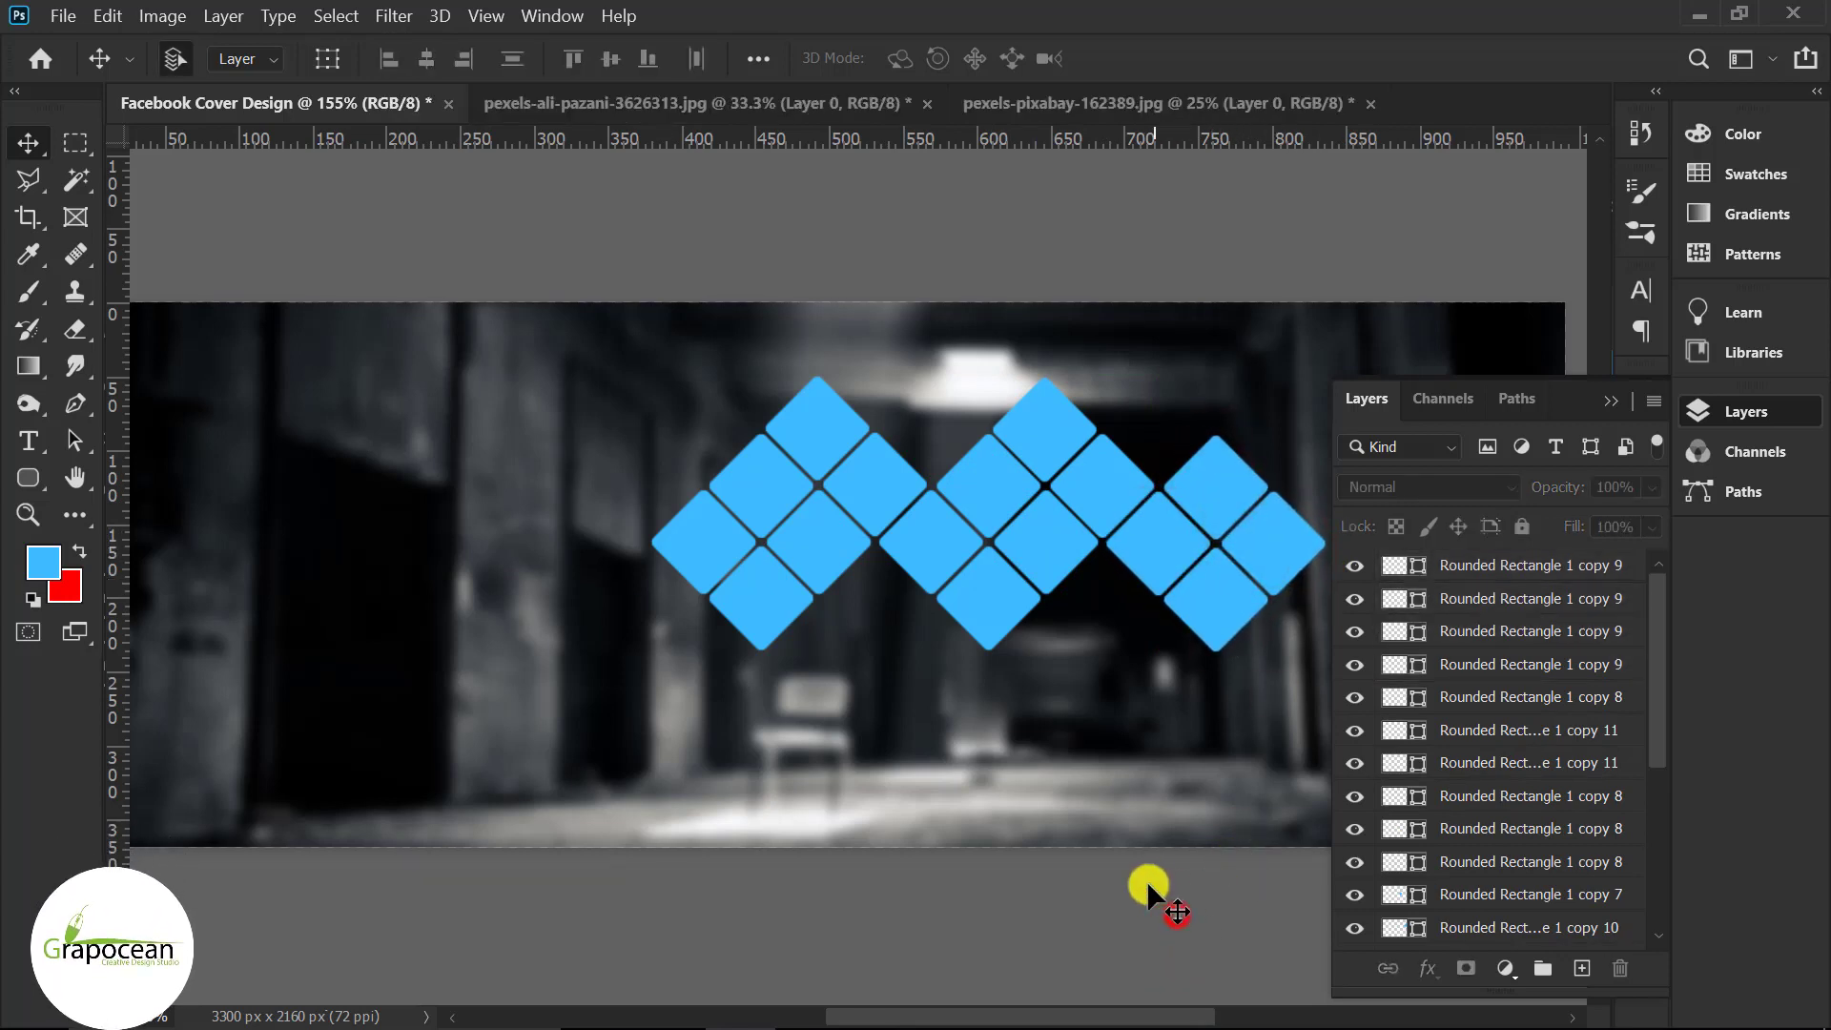
scroll(924, 916, "down", 2)
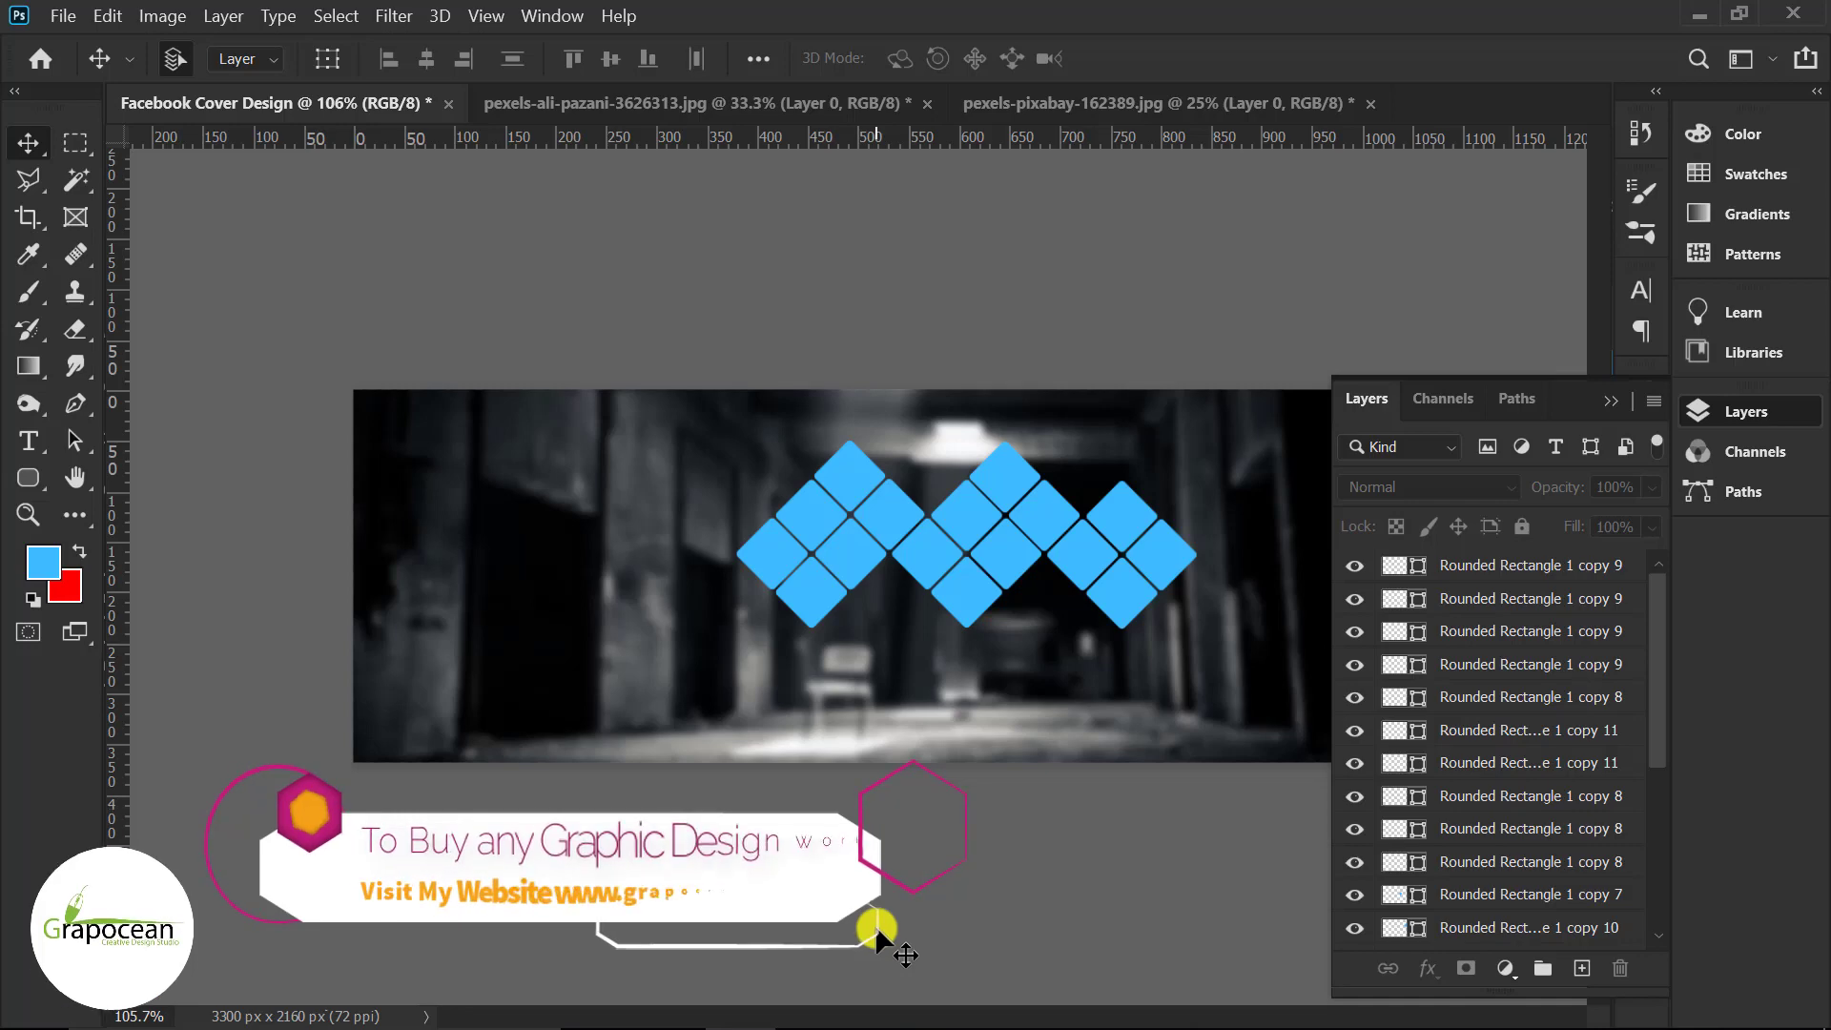
- Duplicate a diamond and fit it snugly into the gap between clusters
scroll(893, 598, "up", 3)
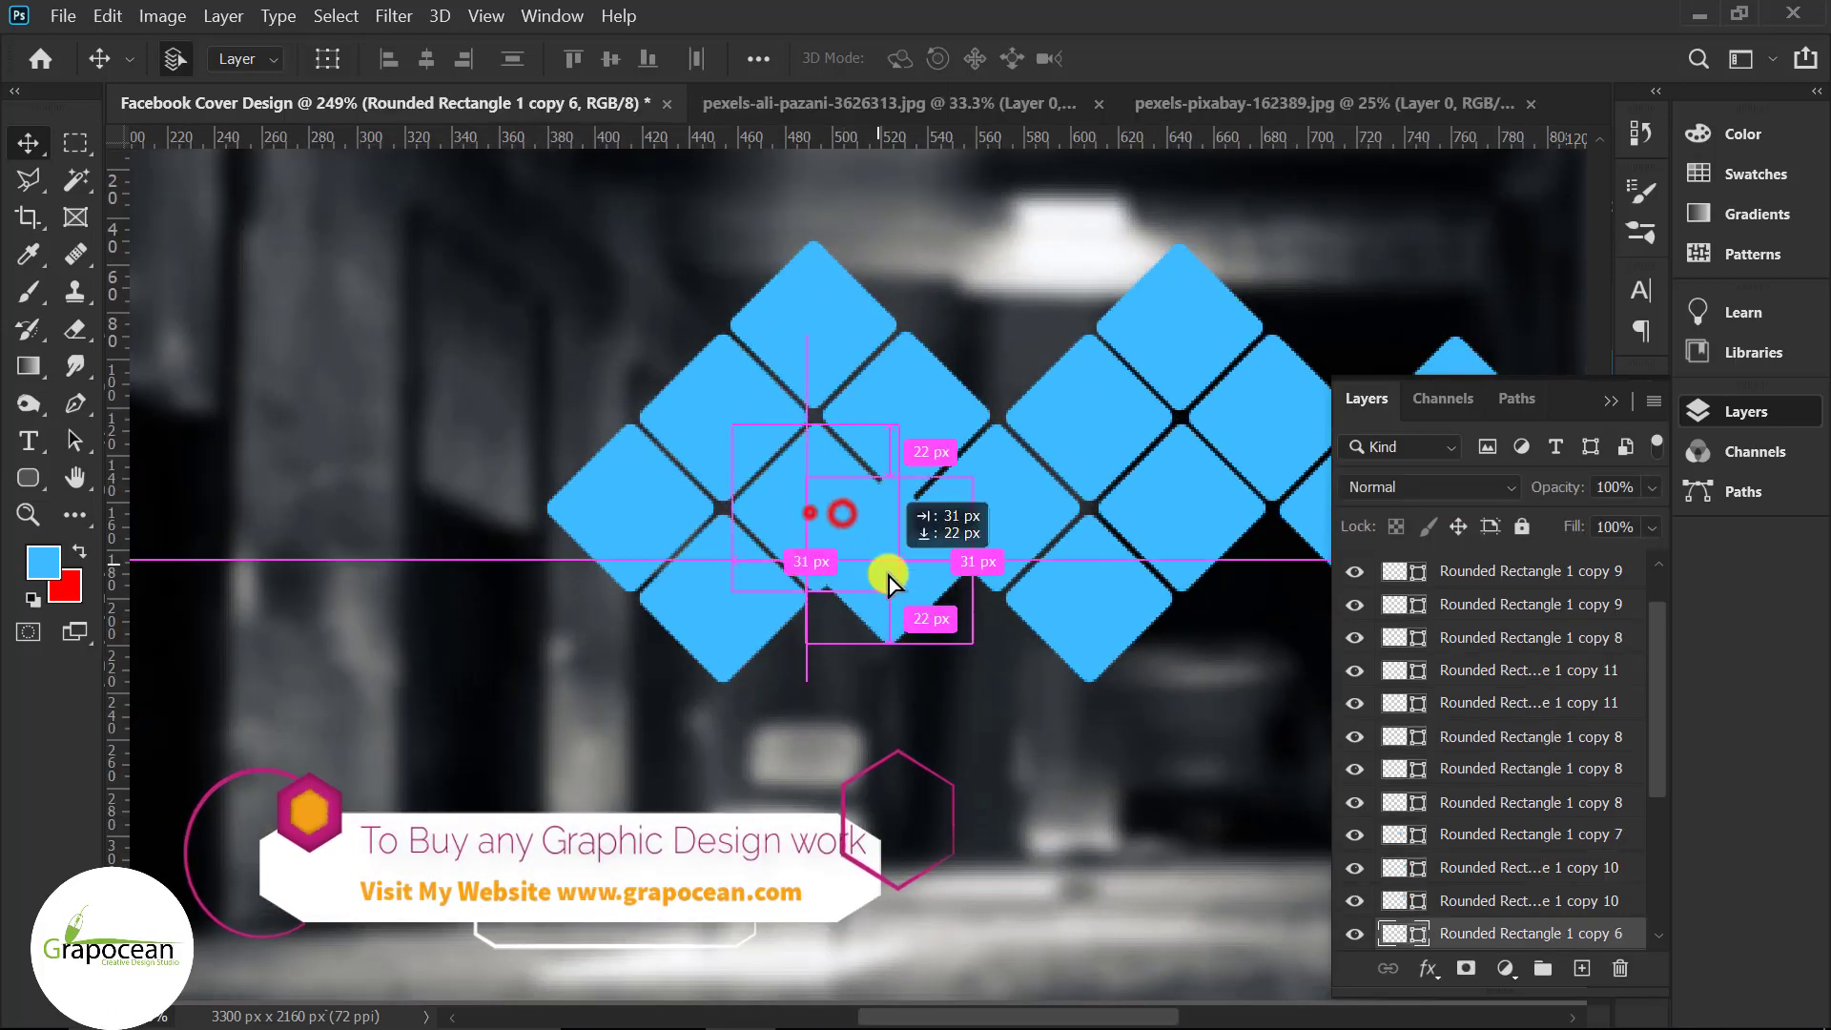
left_click_drag(893, 598, 902, 610)
scroll(1002, 649, "up", 2)
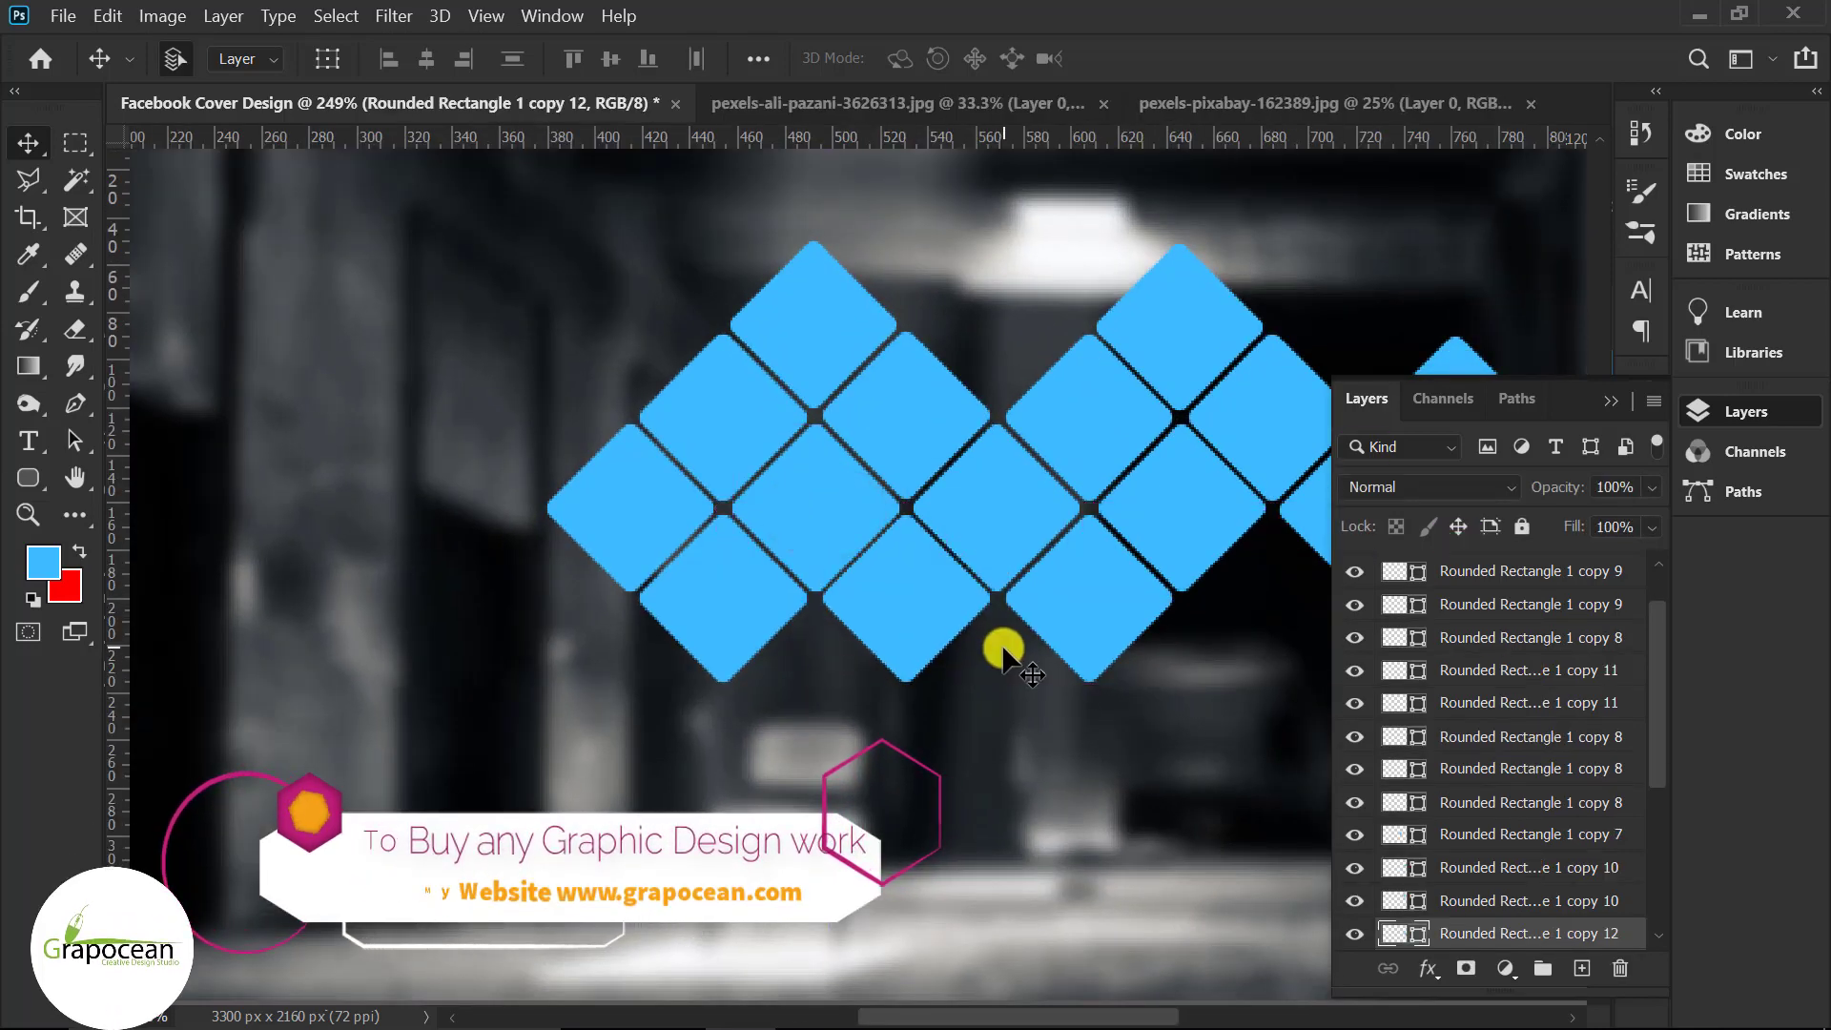
scroll(919, 600, "up", 5)
mouse_move(920, 588)
left_mouse_down()
mouse_move(1064, 453)
mouse_move(1120, 603)
mouse_move(1166, 445)
left_mouse_up()
scroll(915, 592, "down", 6)
scroll(963, 648, "down", 2)
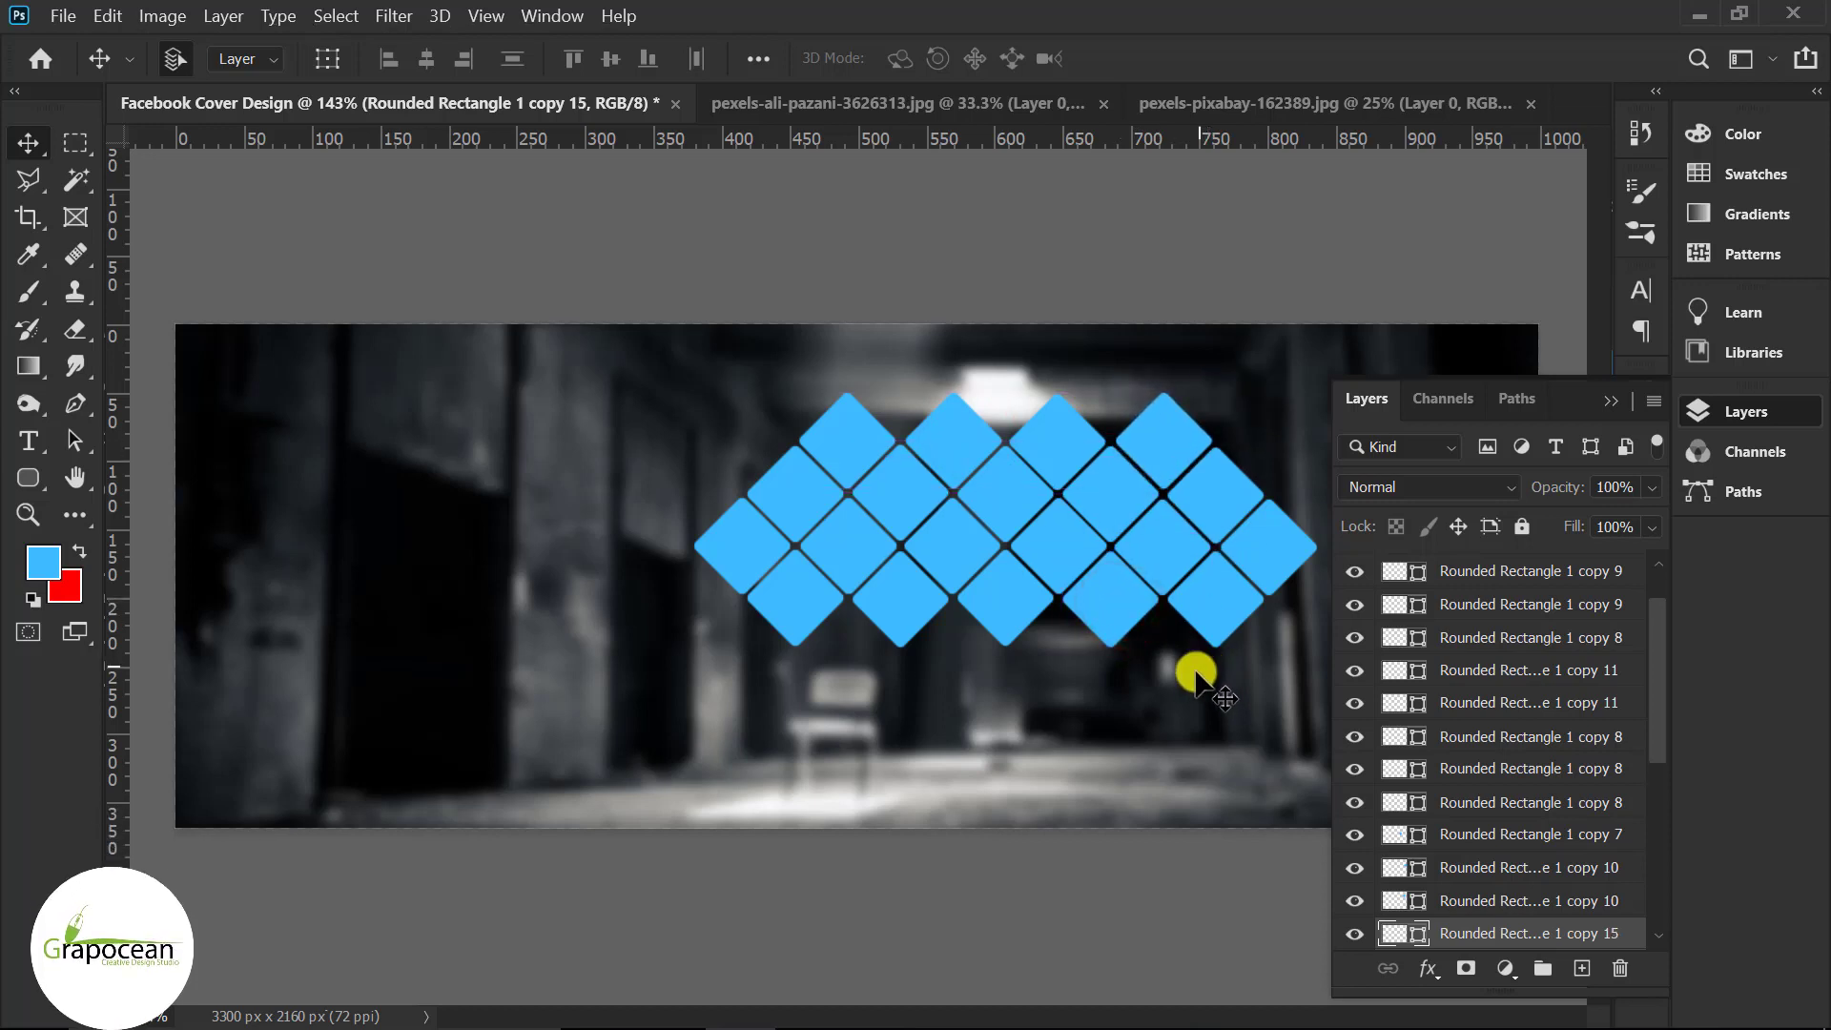
scroll(1144, 658, "down", 1)
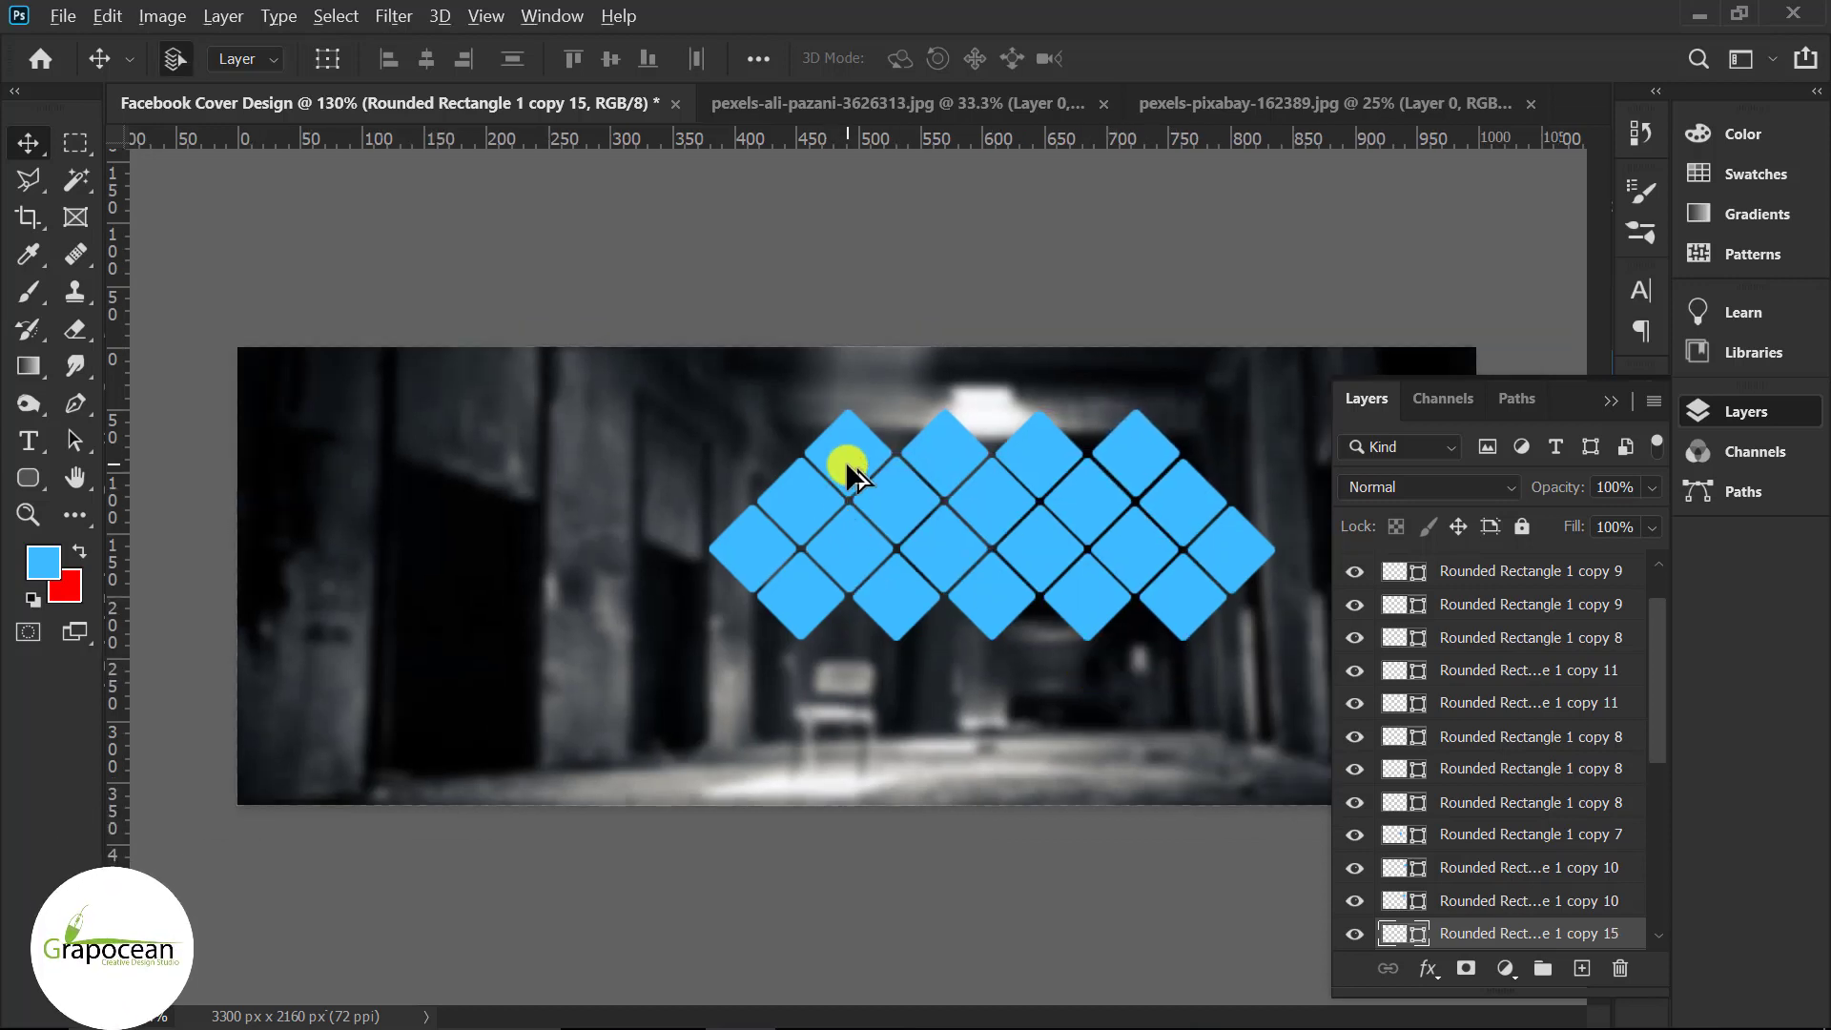
- Move a diamond out to the left, then to the top, and undo that last move
left_click_drag(763, 582, 609, 577)
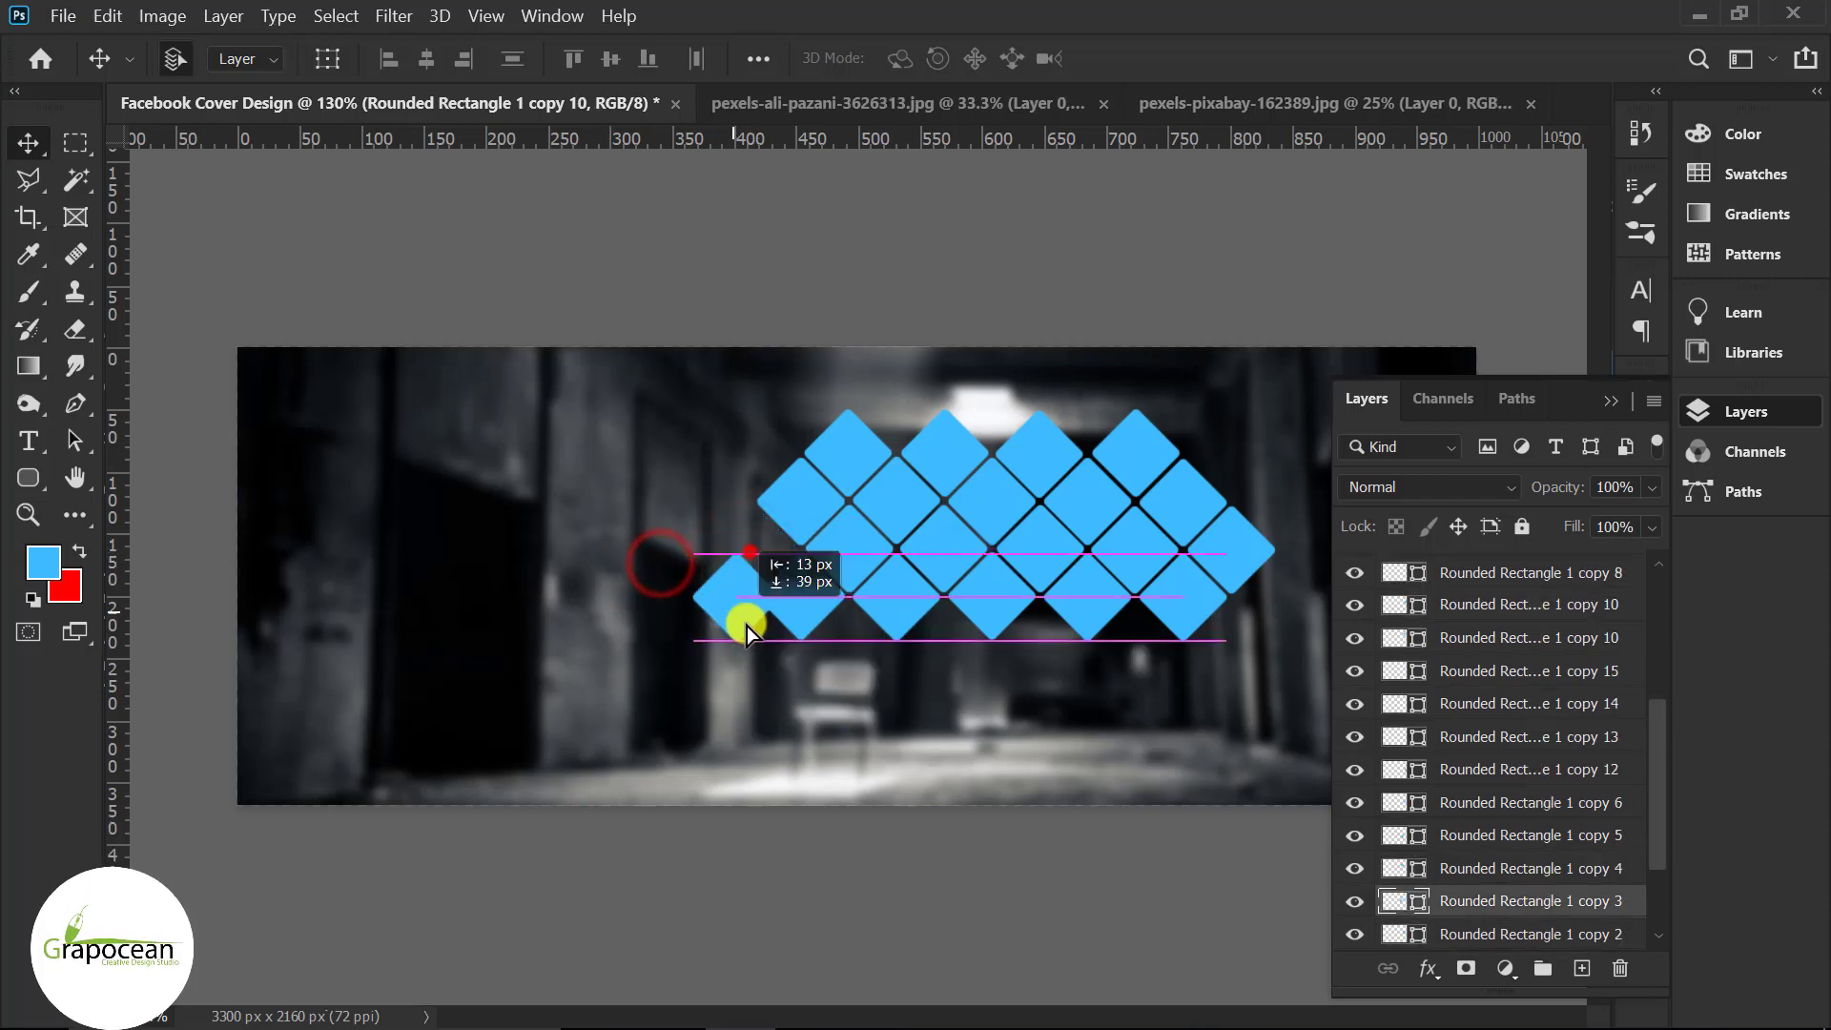
left_click_drag(608, 577, 895, 412)
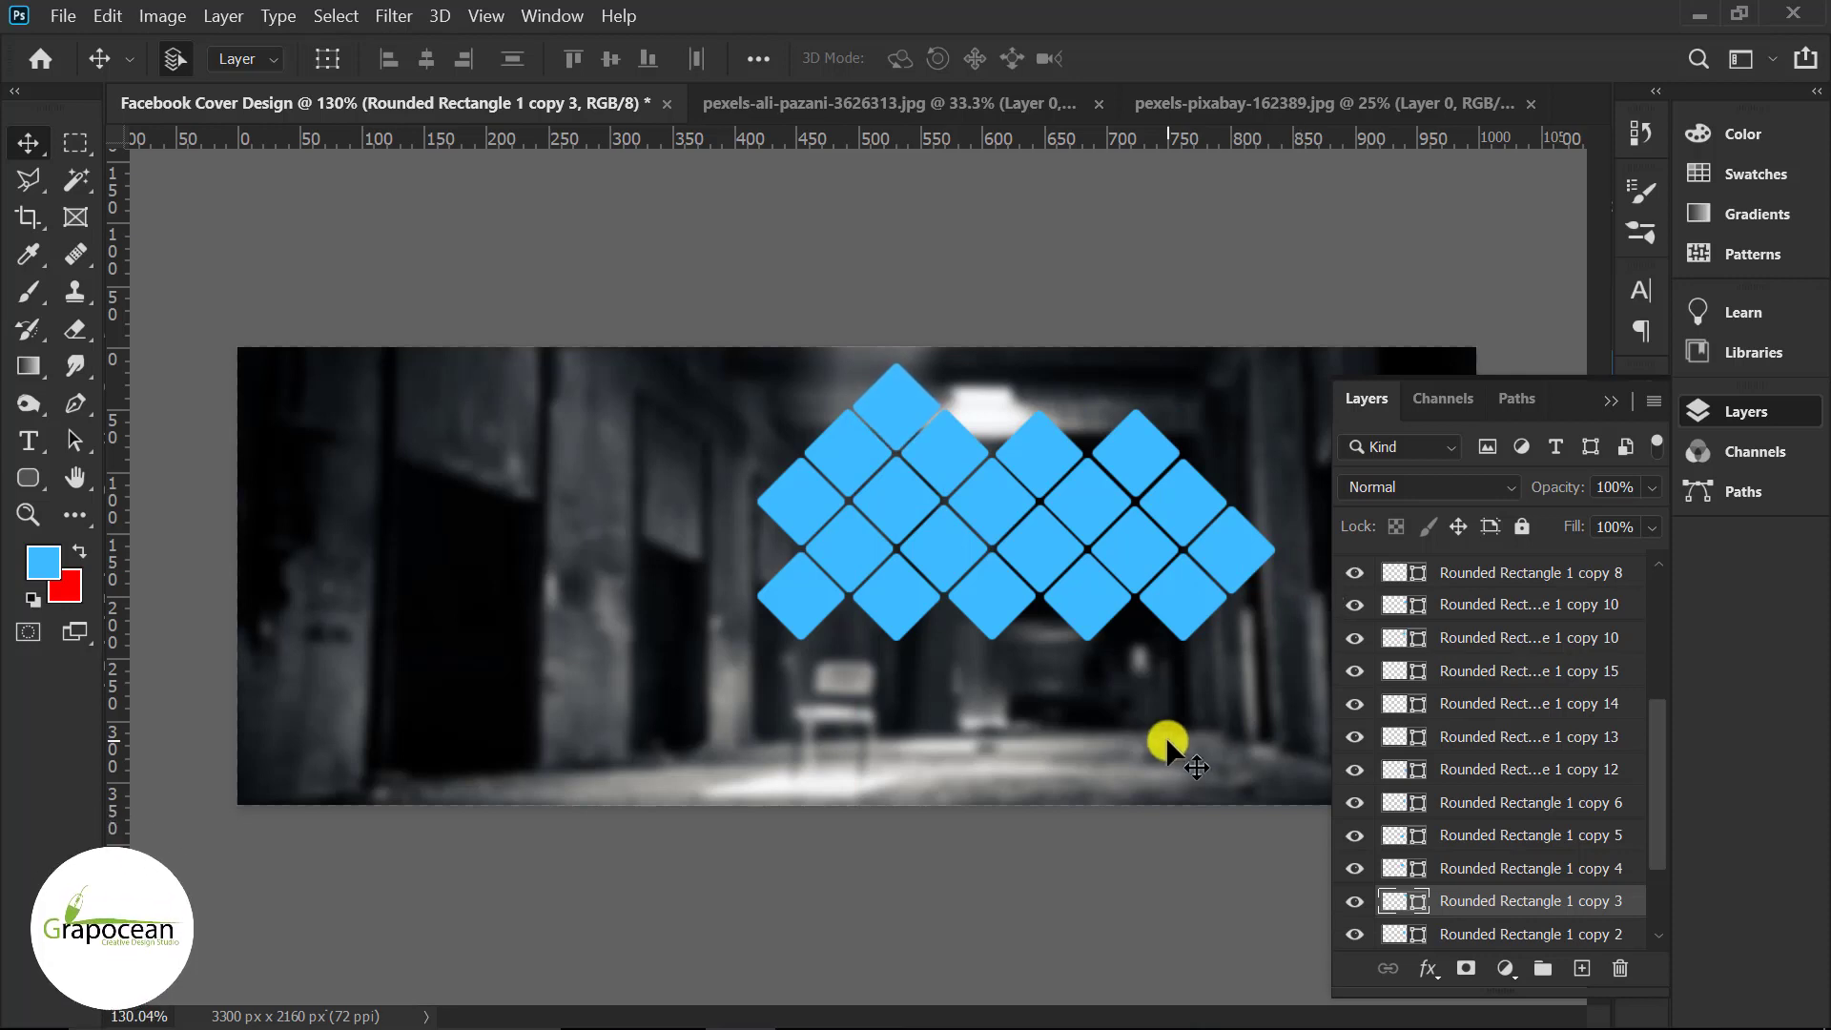
key("ctrl+z")
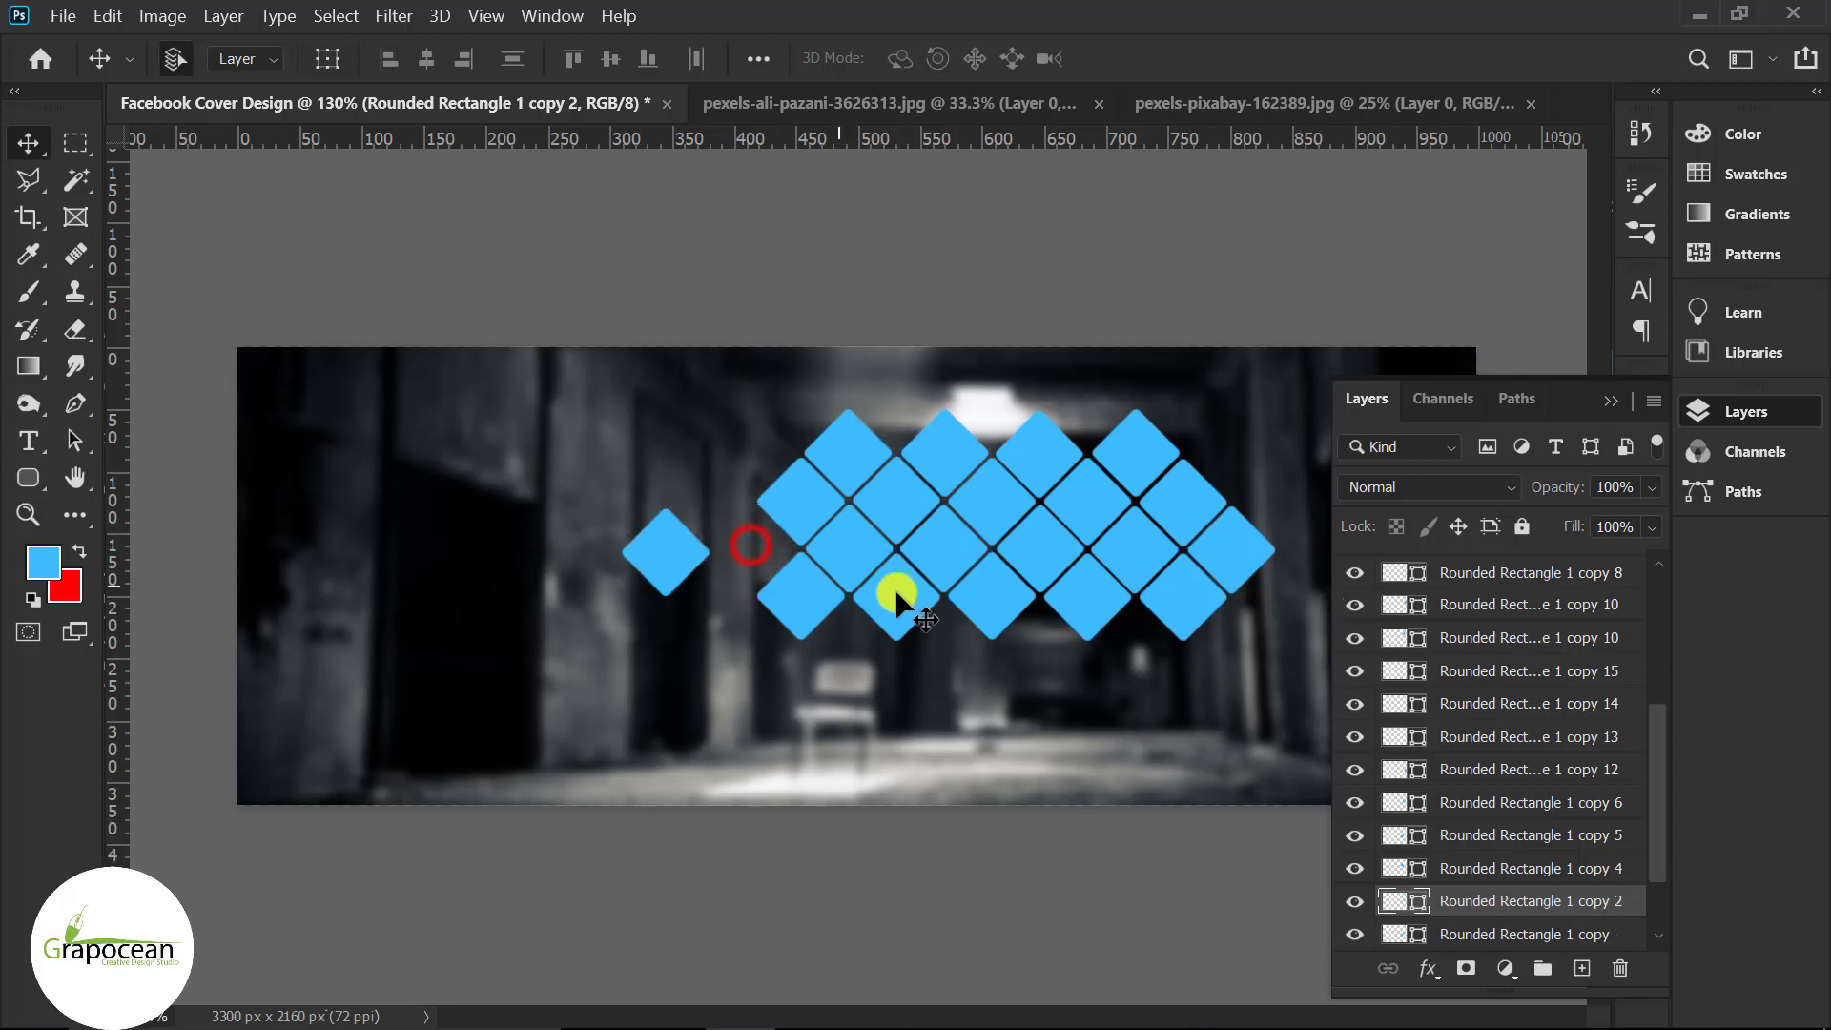
- Delete the stray diamond and shift the whole diamond grid left and down
key("ctrl+z")
left_click(1227, 551)
key("Delete")
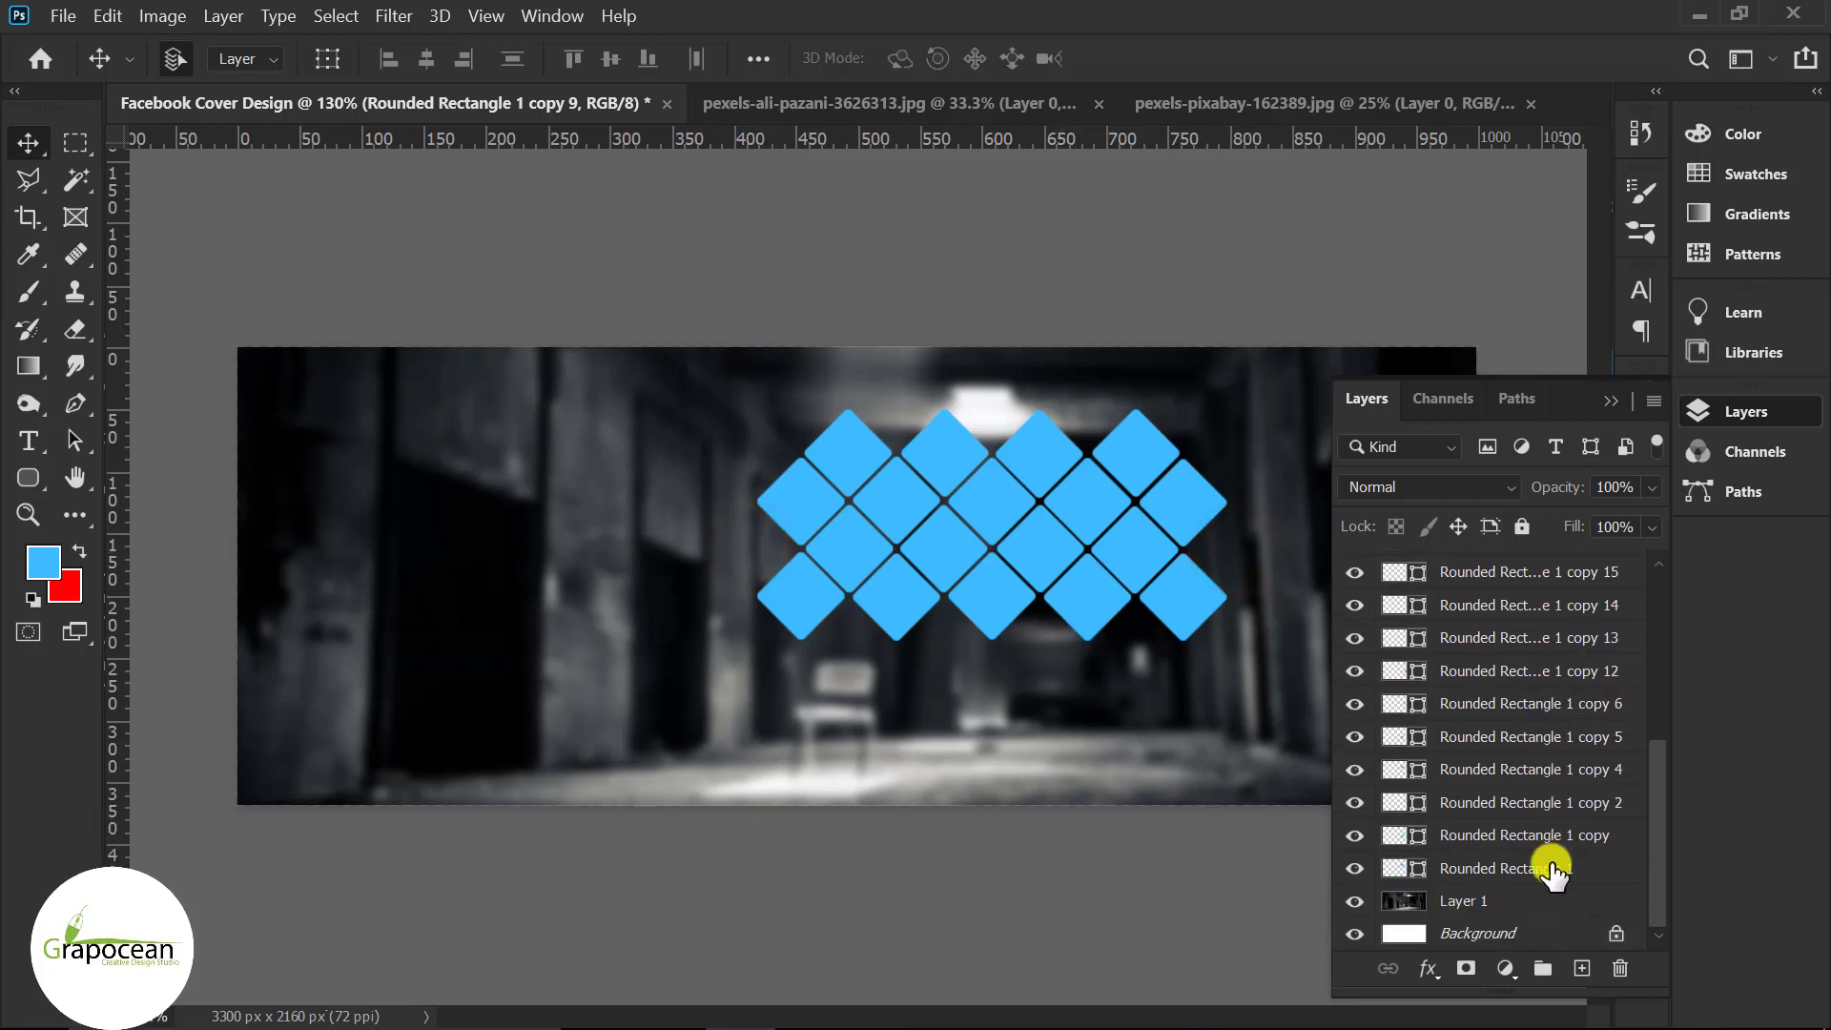
left_click(1551, 868, "shift")
left_click_drag(1088, 516, 1016, 559)
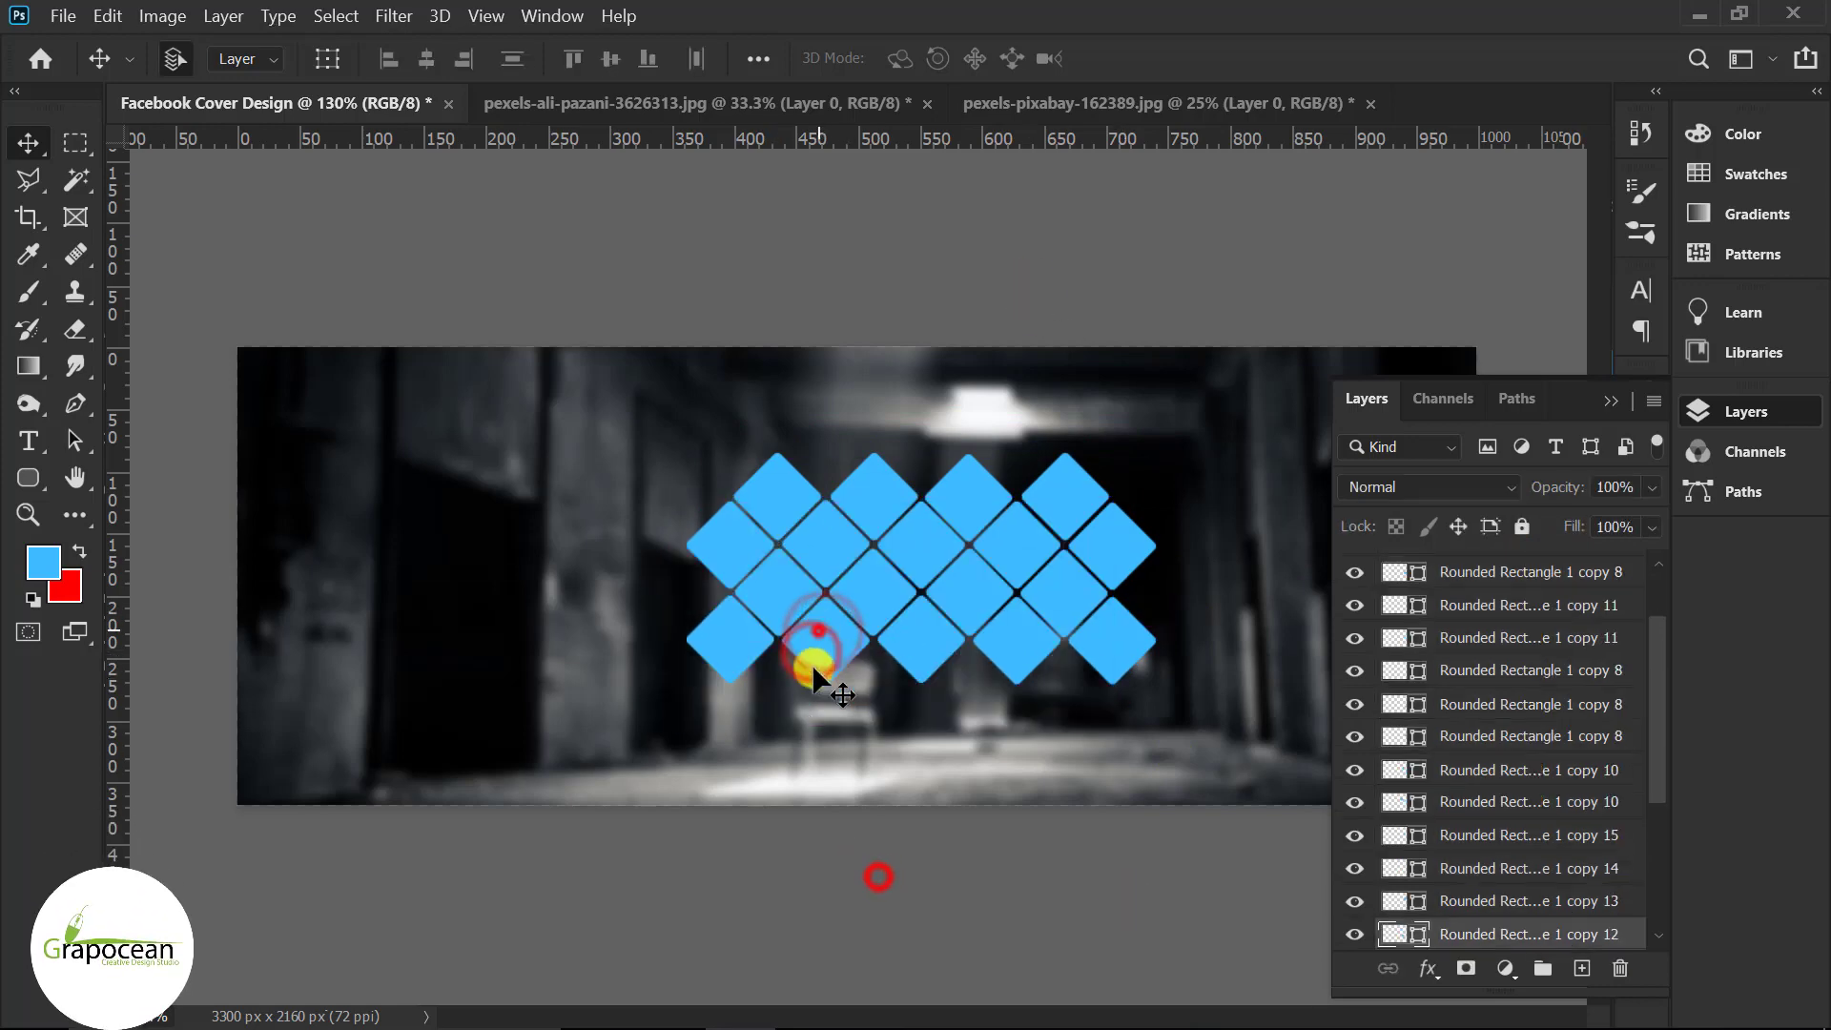
- Duplicate two more diamonds to fill out the bottom row of the grid
mouse_move(810, 664)
left_mouse_down()
mouse_move(775, 717)
mouse_move(770, 701)
mouse_move(869, 698)
left_mouse_up()
scroll(775, 717, "up", 3)
scroll(852, 704, "down", 3)
scroll(852, 704, "up", 3)
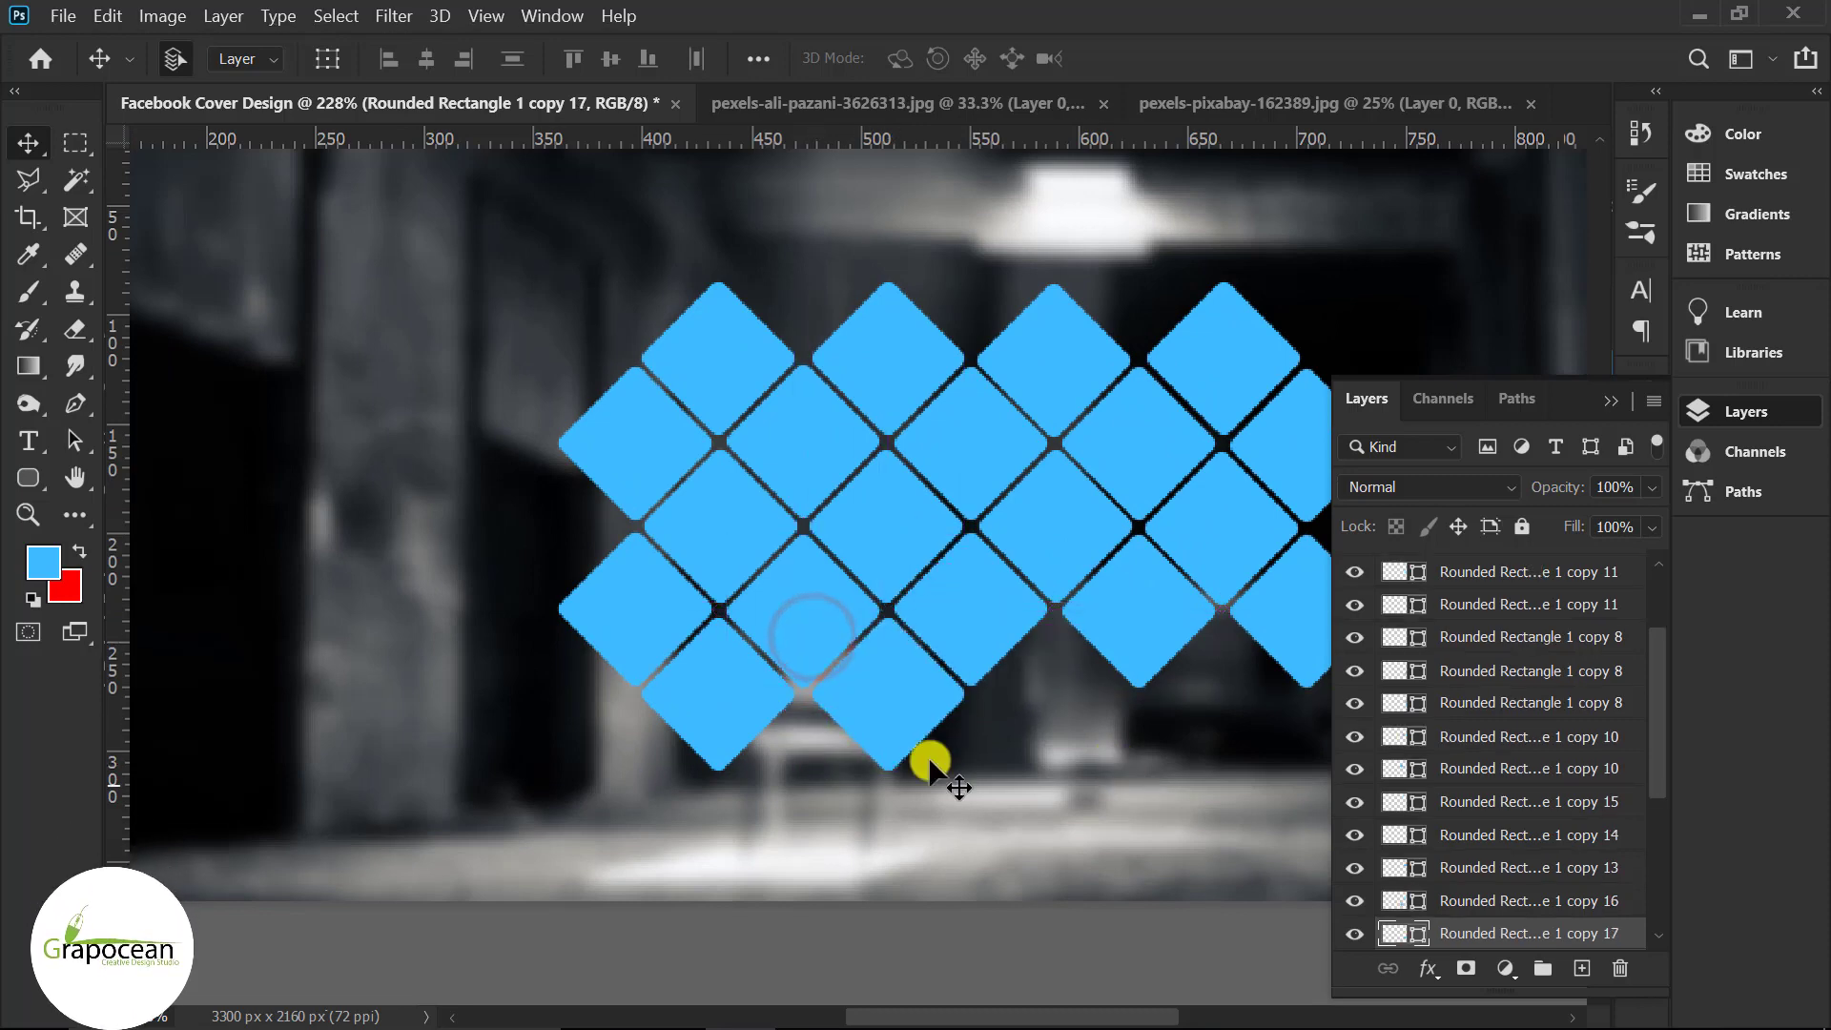
scroll(958, 778, "down", 2)
left_click_drag(957, 779, 1084, 715)
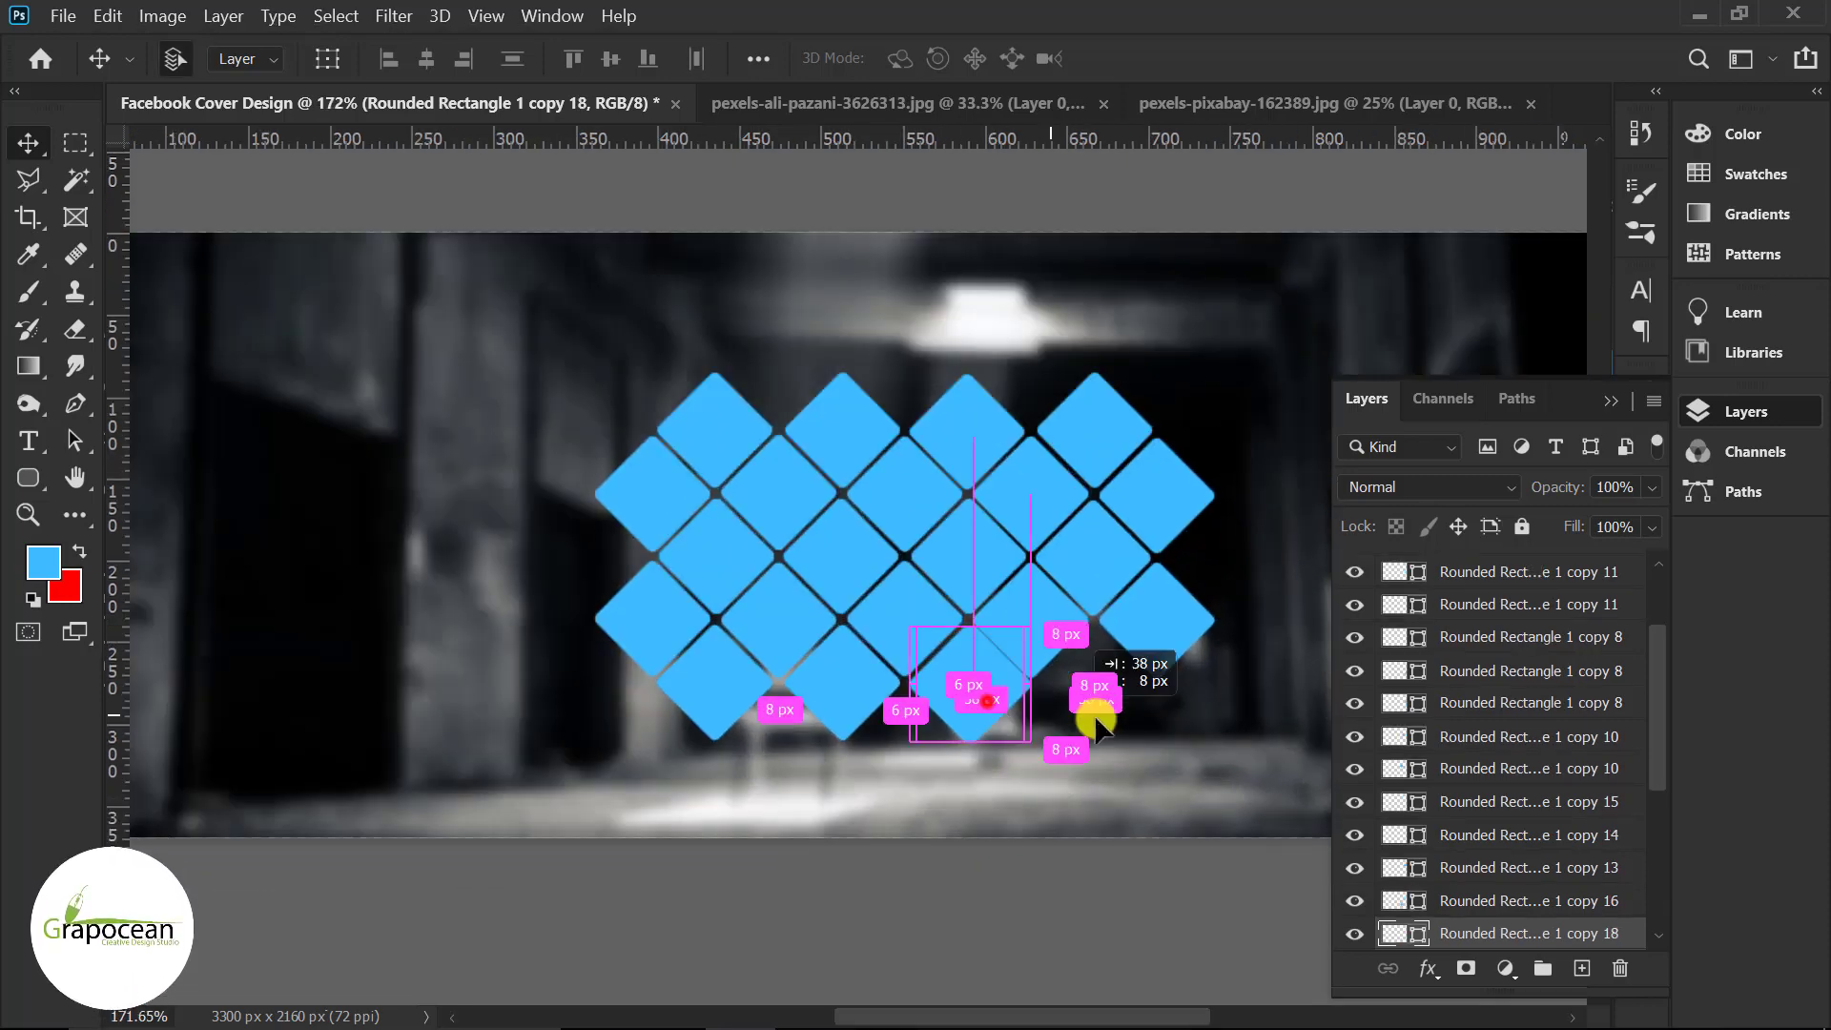
scroll(1135, 715, "down", 1)
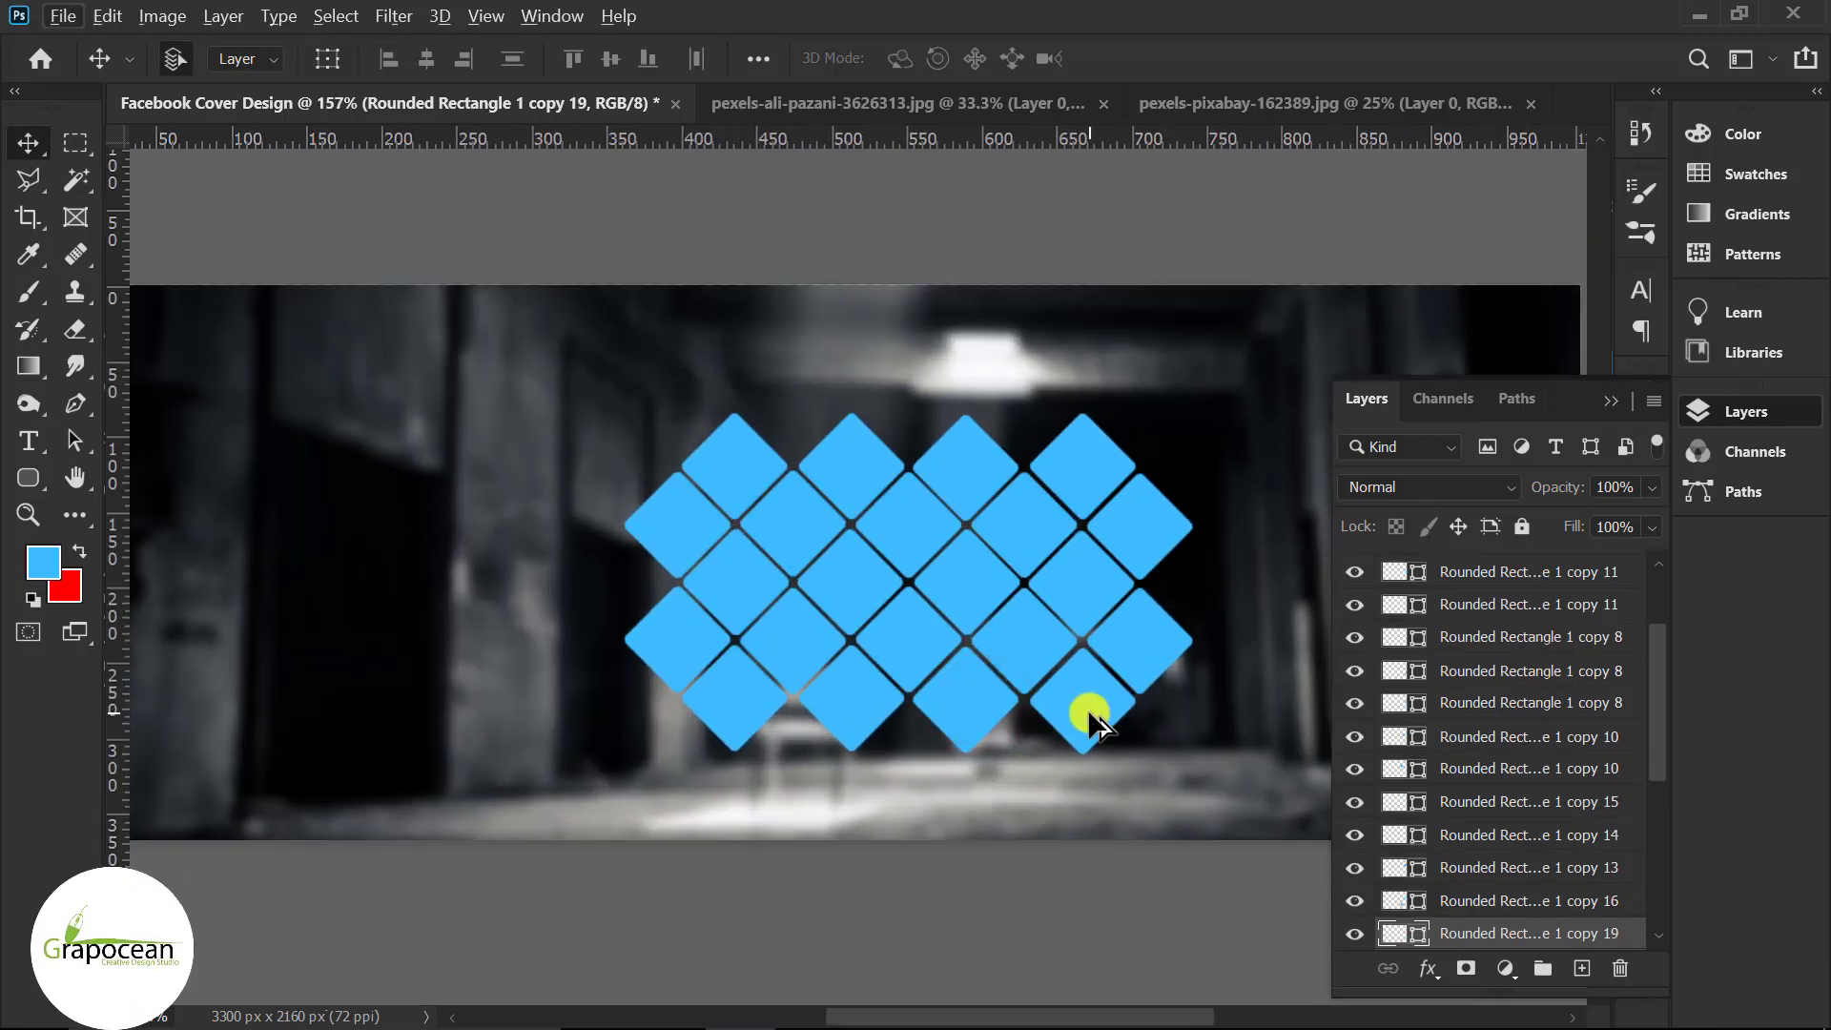
scroll(725, 685, "down", 3)
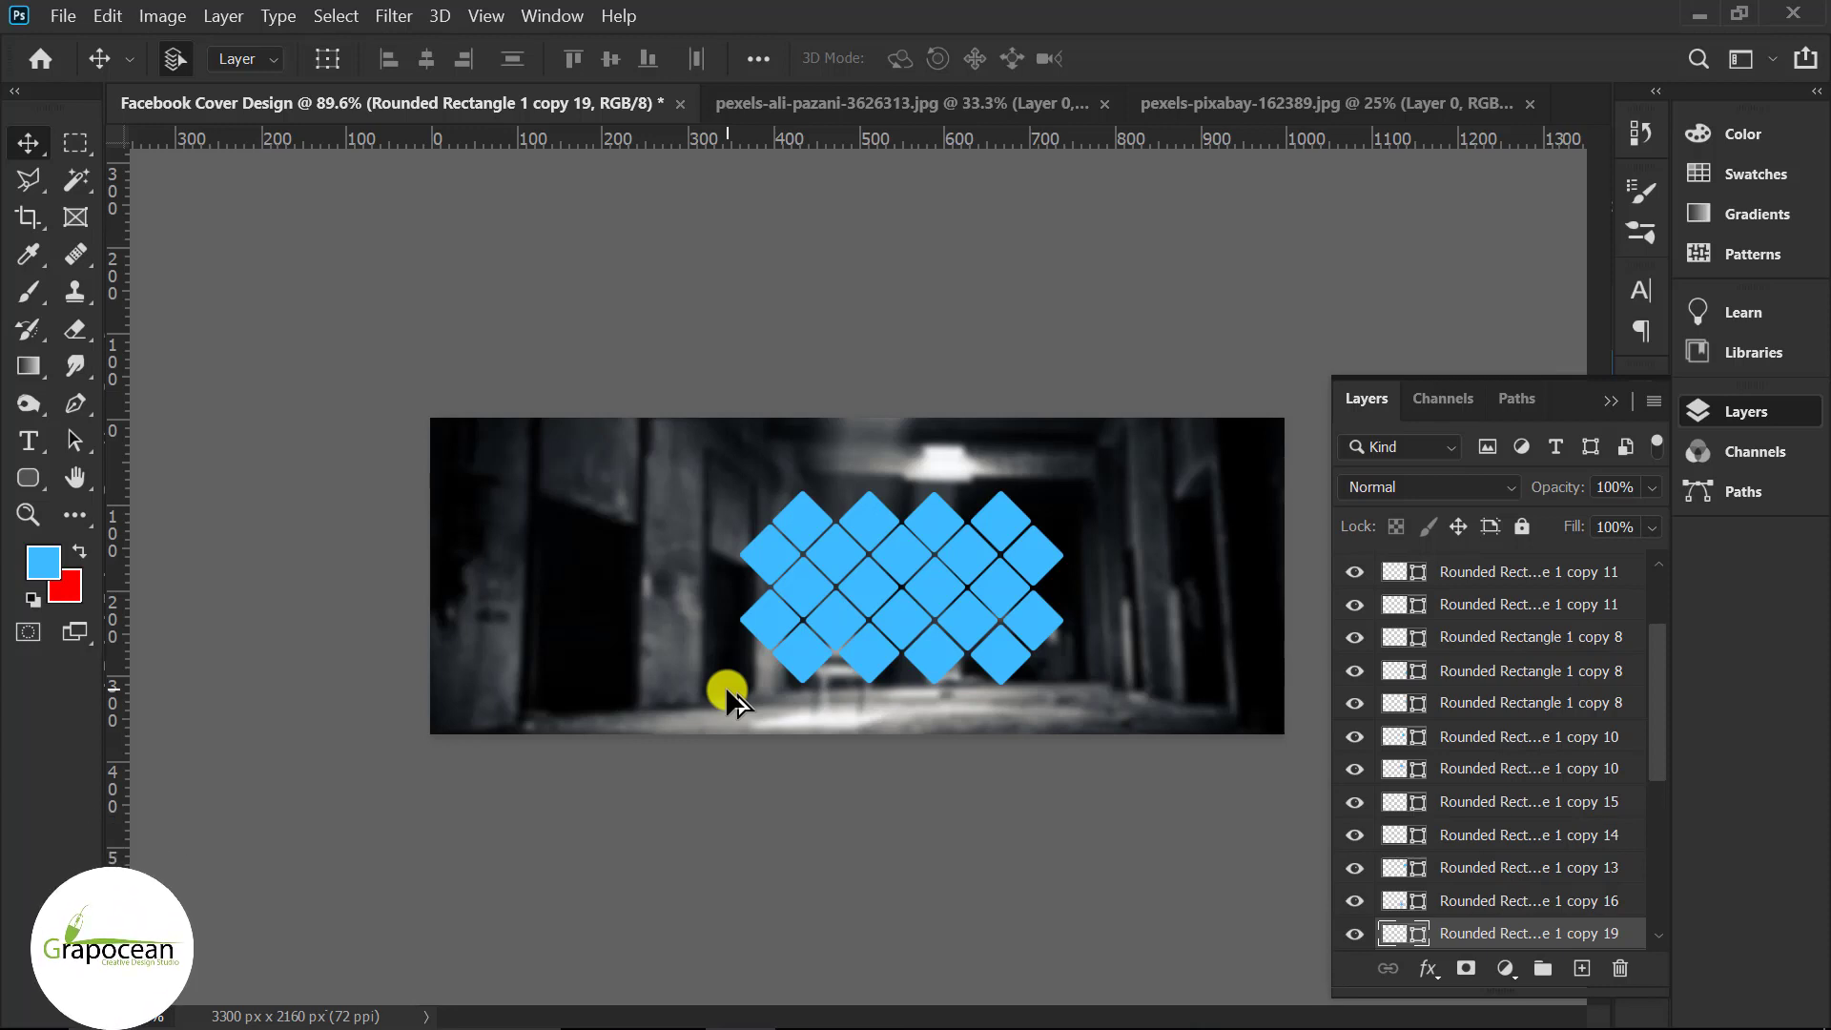
scroll(1602, 920, "down", 5)
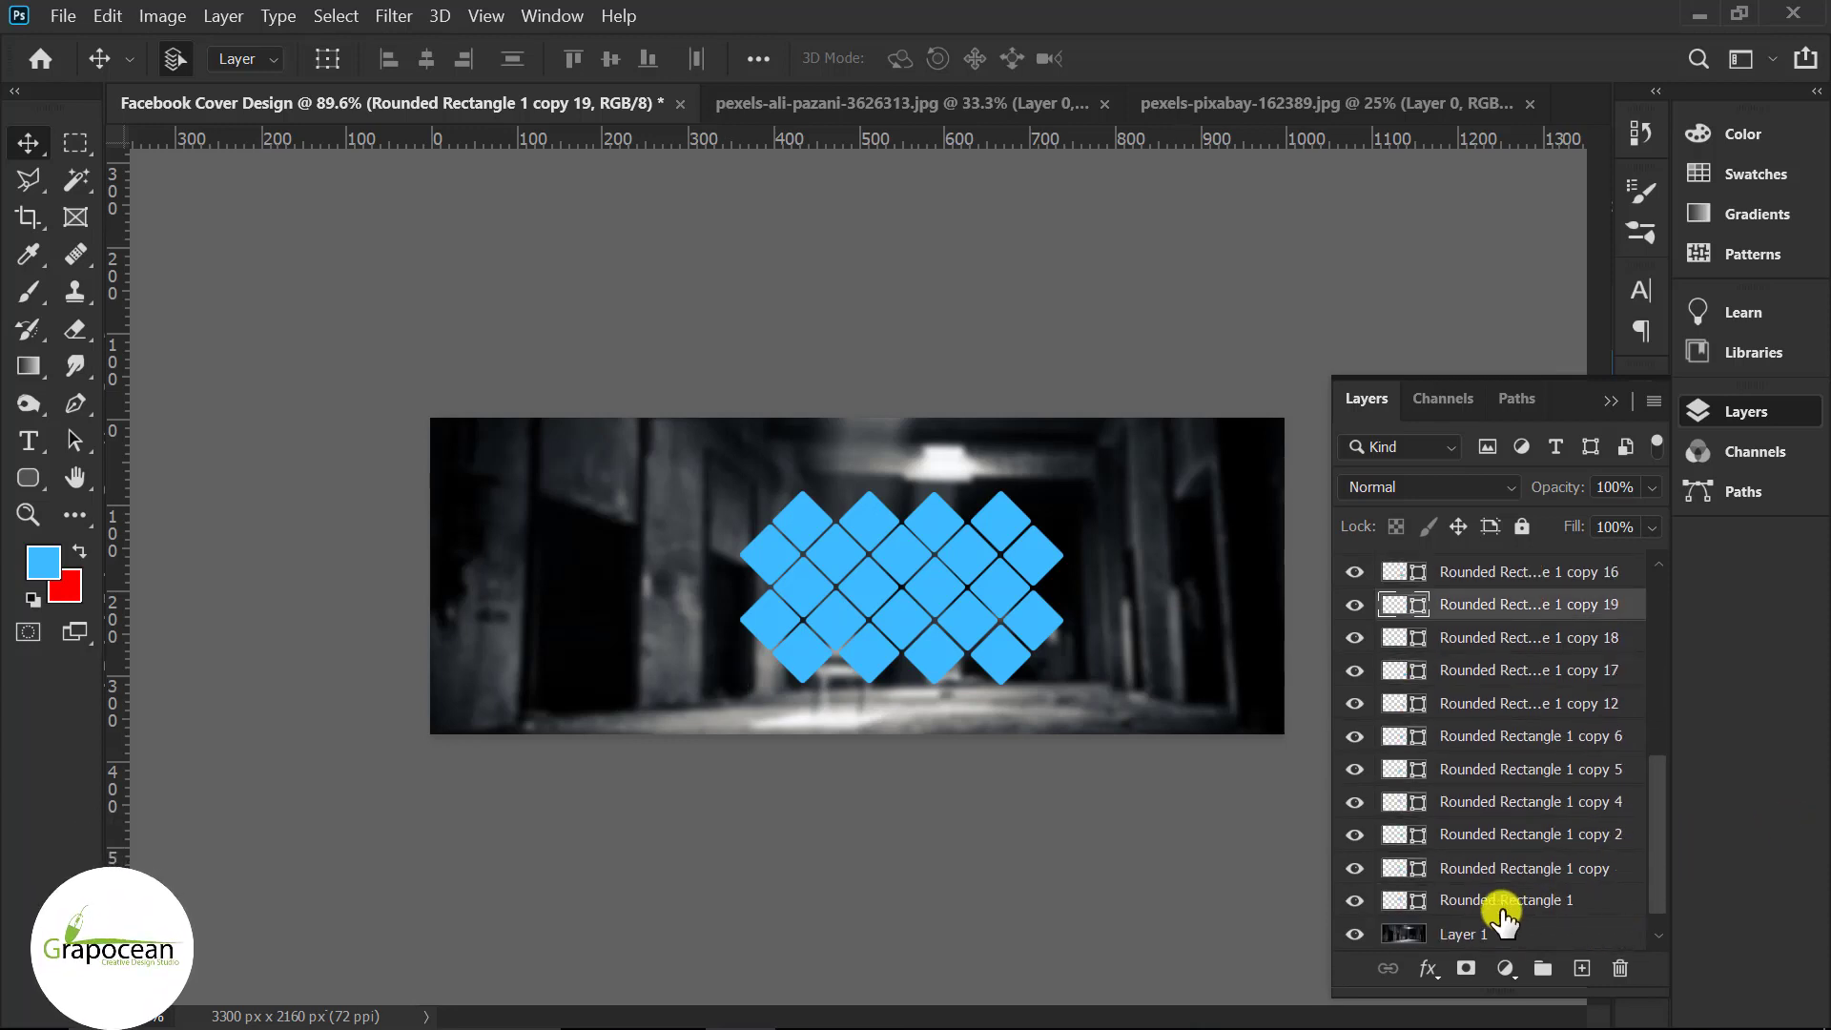
- Select every rectangle layer, scale the diamond lattice to about 128% and centre it
left_click(1502, 902)
scroll(1602, 915, "up", 5)
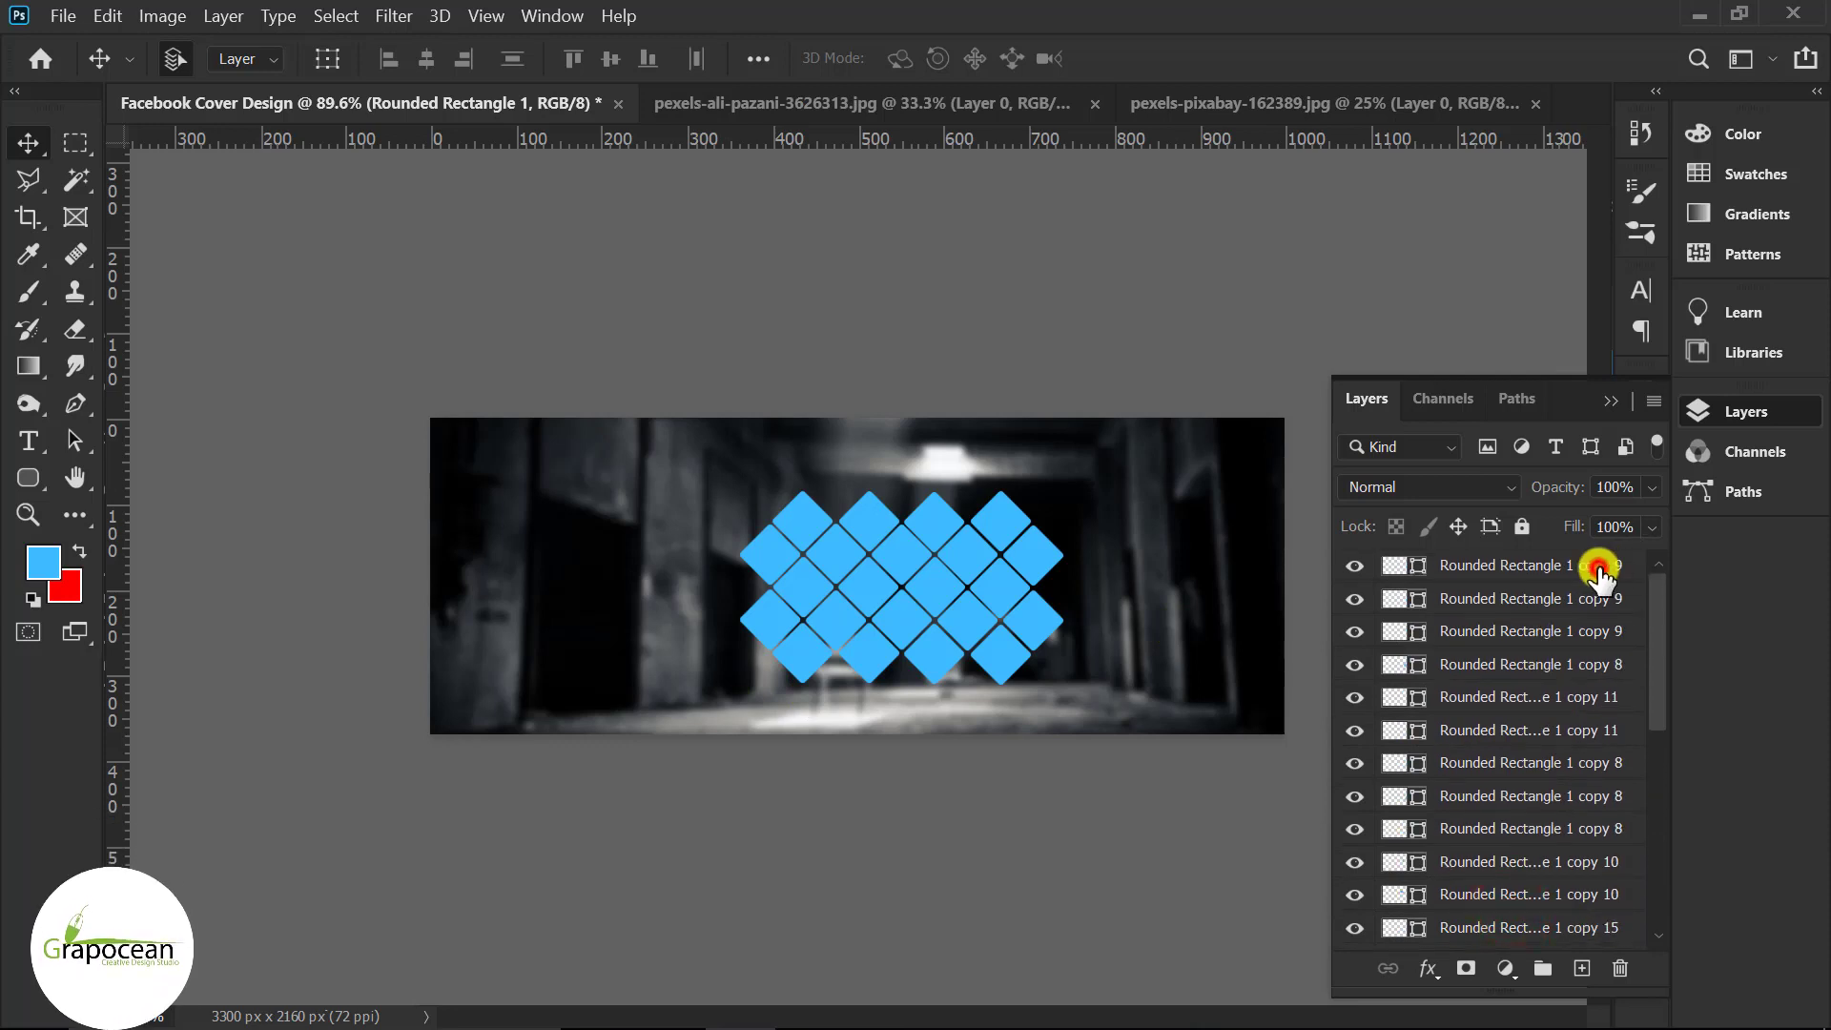
left_click(1600, 566, "shift")
key("ctrl+t")
mouse_move(1063, 684)
left_mouse_down()
mouse_move(1132, 714)
mouse_move(1112, 707)
left_mouse_up()
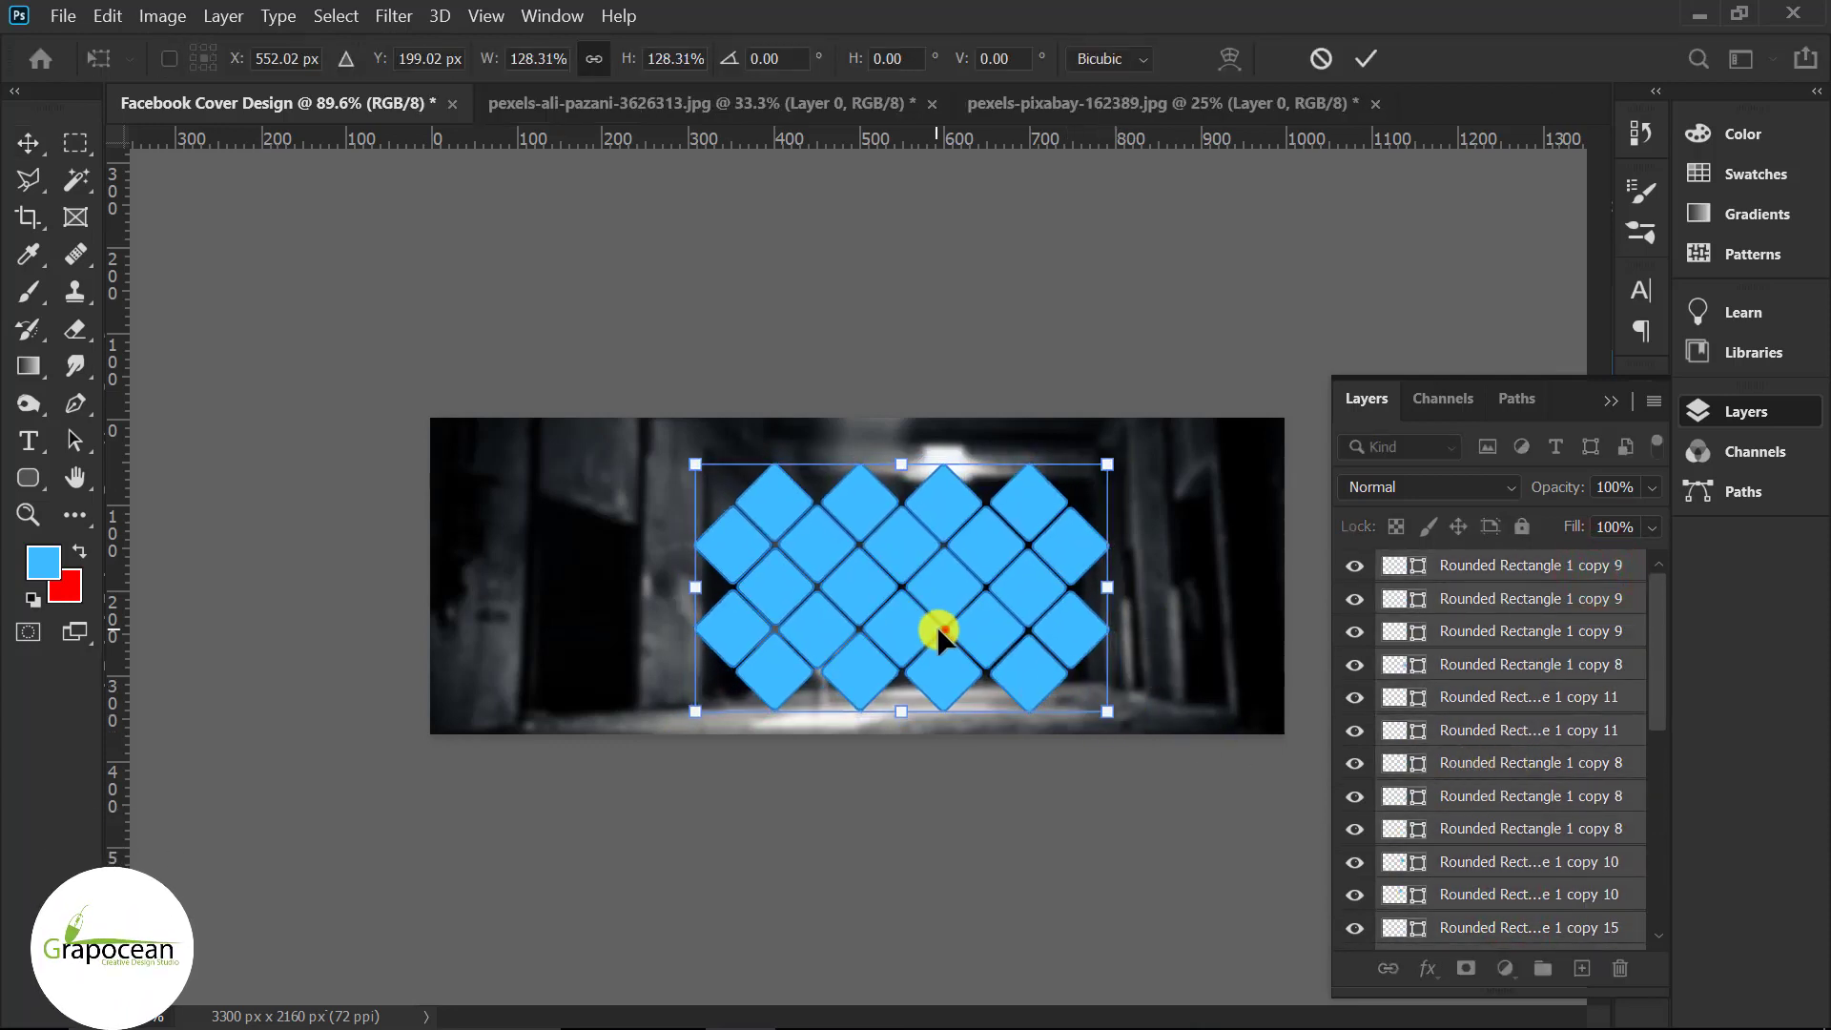
mouse_move(937, 626)
left_mouse_down()
mouse_move(971, 624)
mouse_move(860, 622)
left_mouse_up()
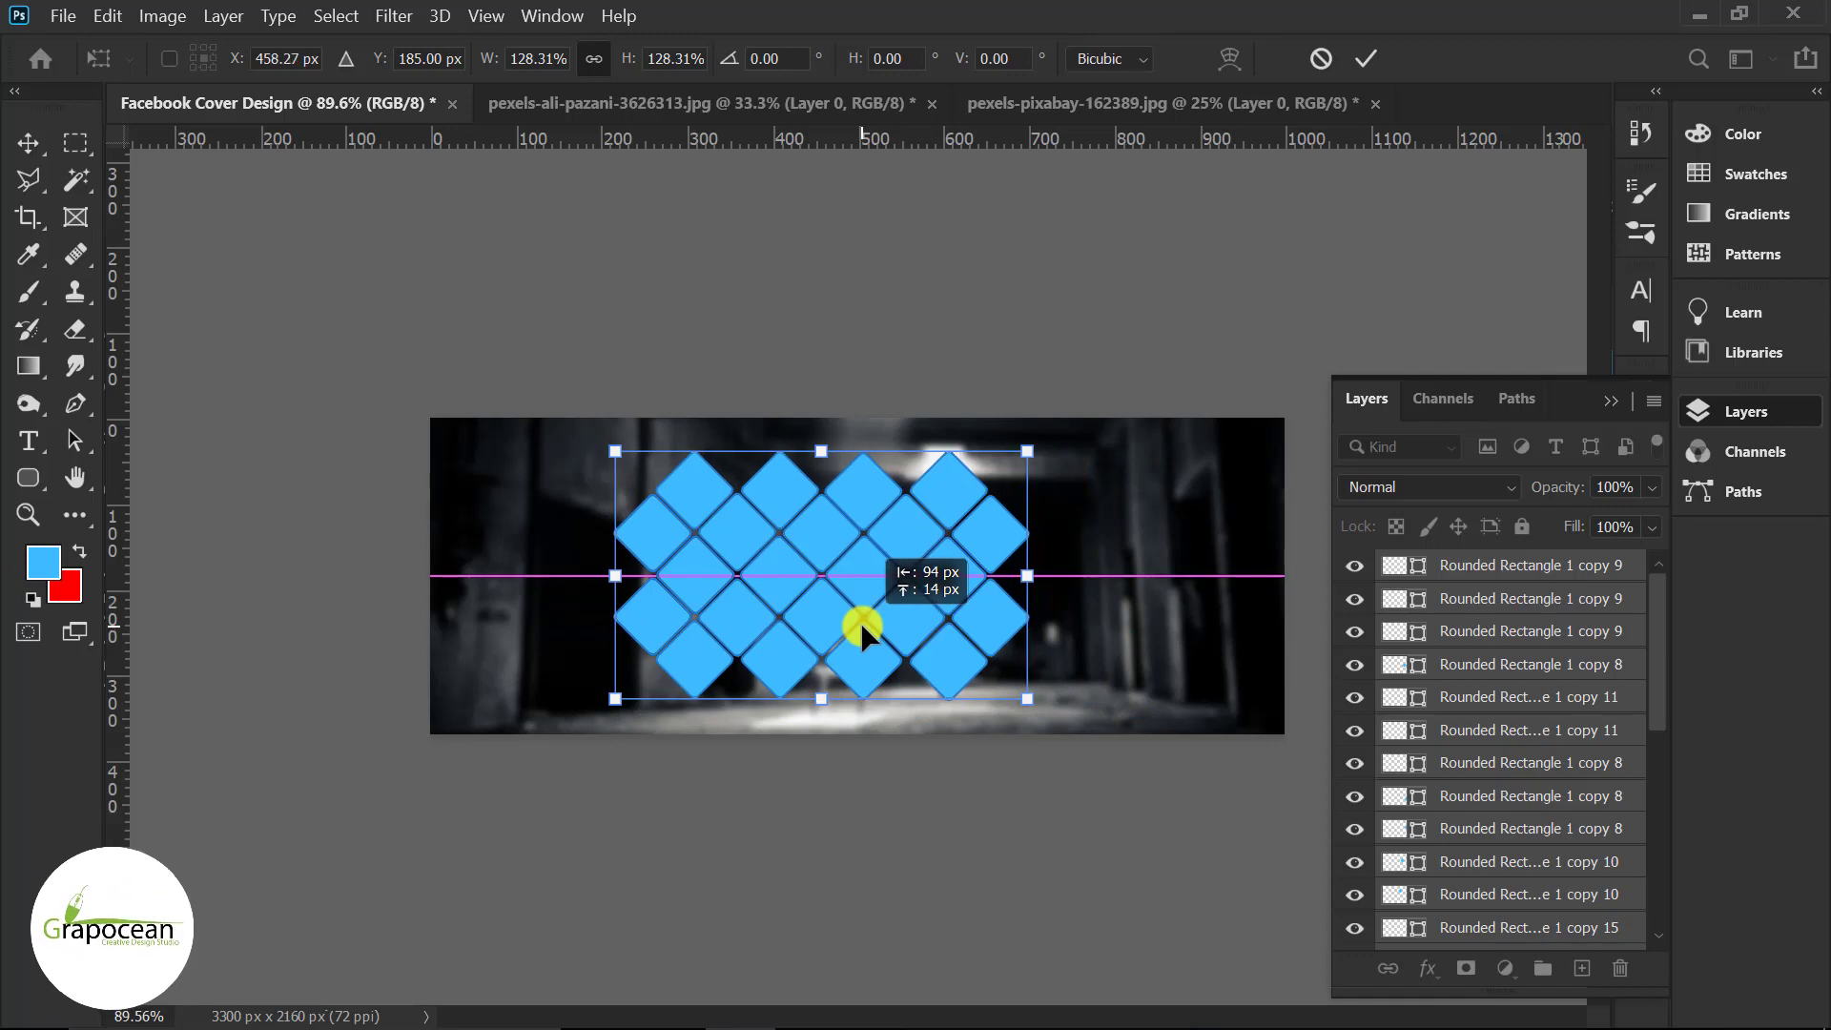
left_click(1366, 58)
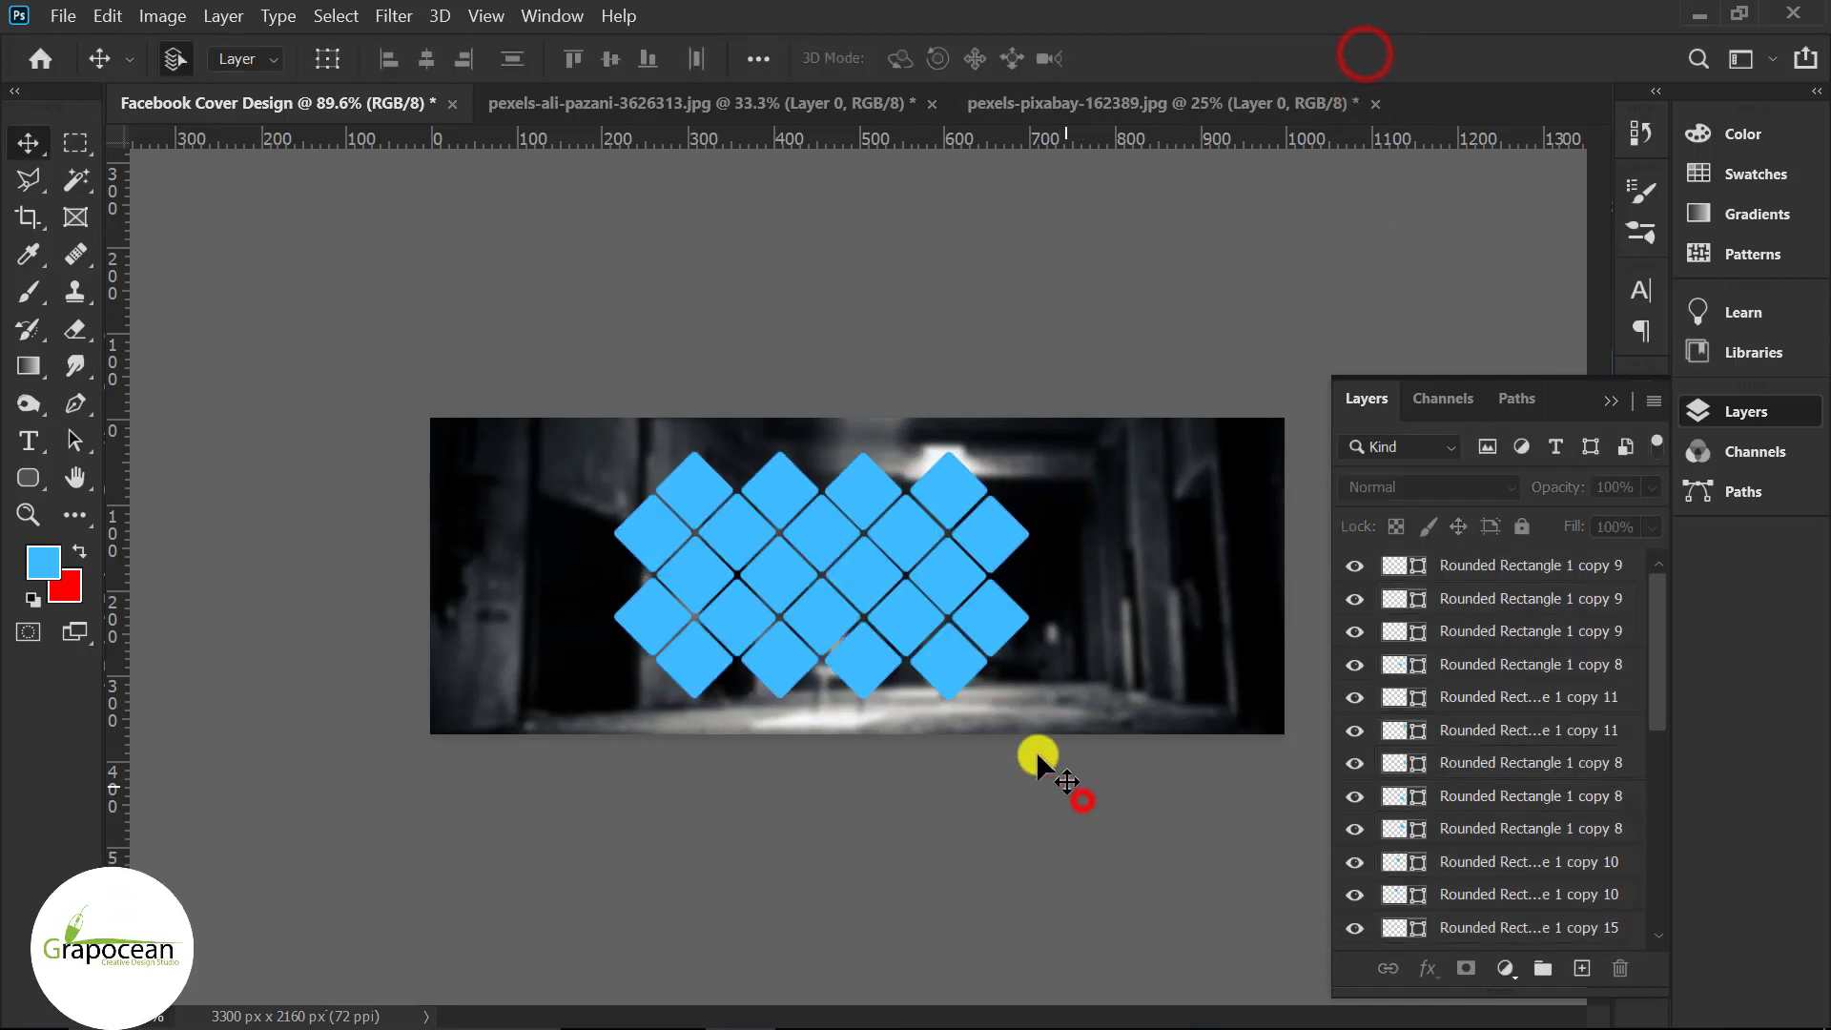
- Select the five right-edge diamonds and duplicate that column one position to the right
scroll(982, 710, "up", 5)
scroll(1002, 742, "down", 2)
left_click(996, 699)
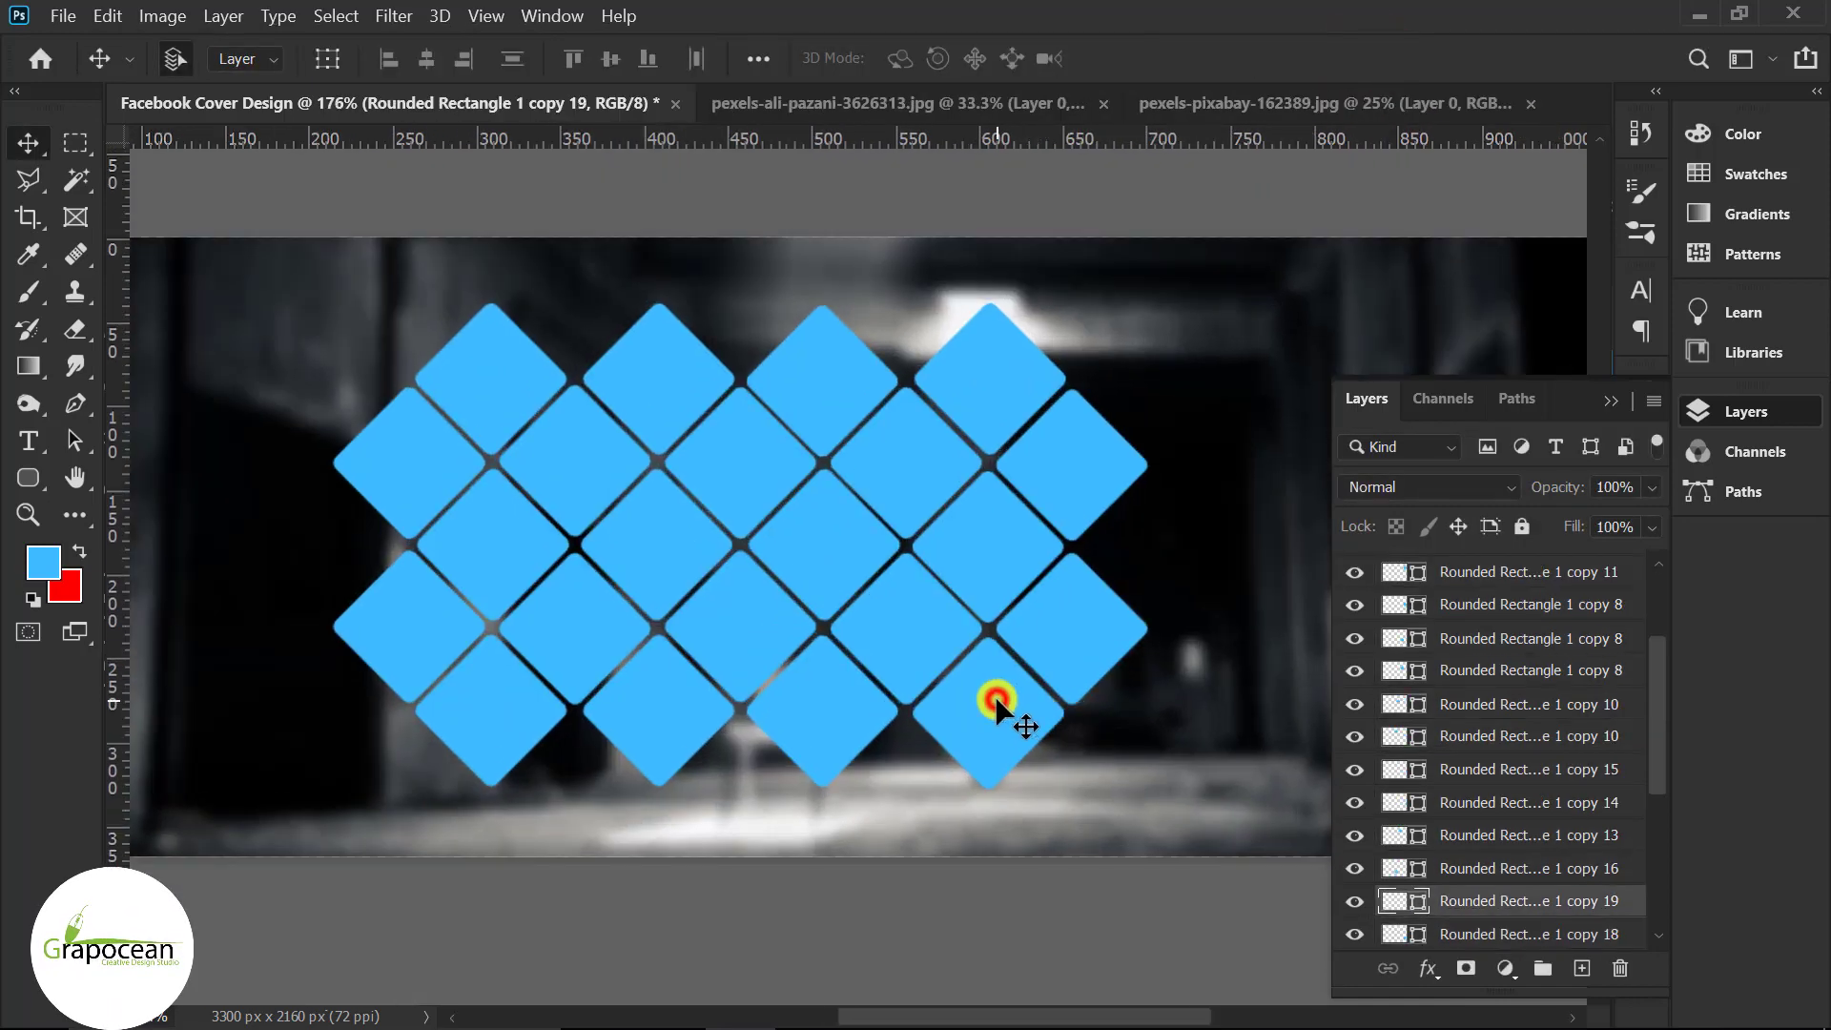
left_click(1058, 634)
left_click(982, 558)
left_click(1062, 458)
left_click(1007, 362)
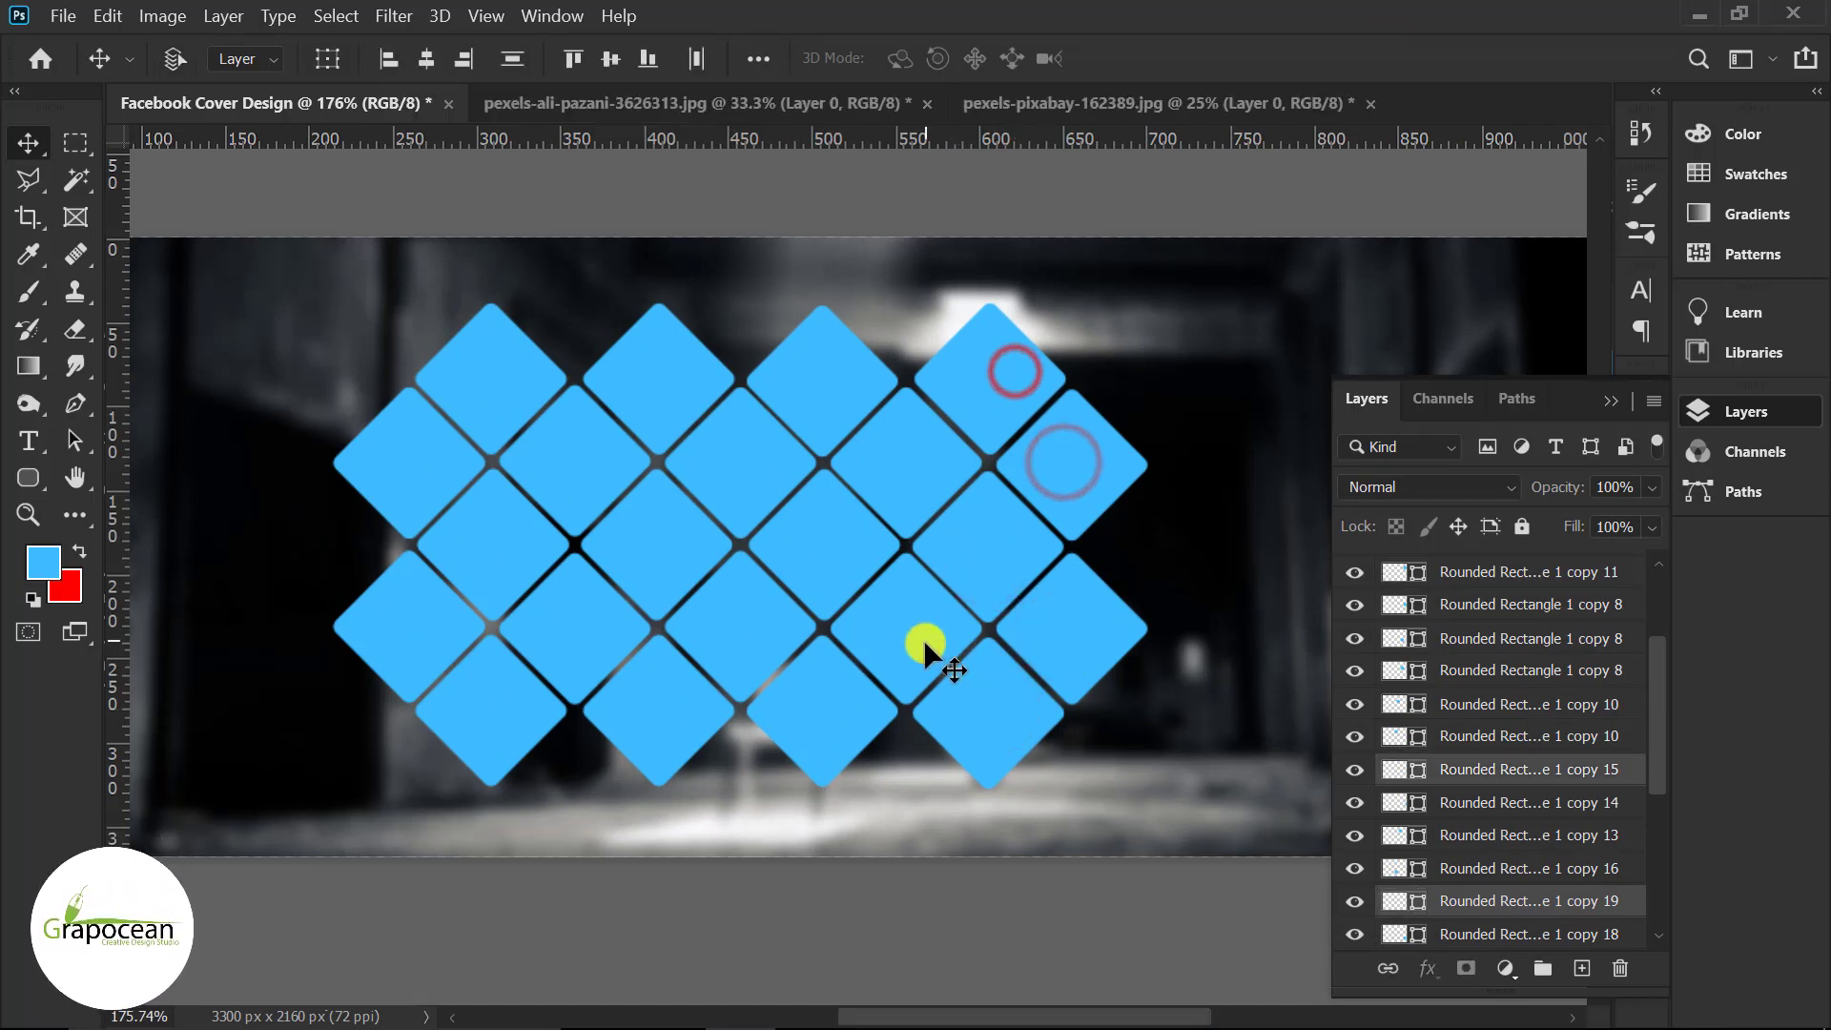
key("ctrl+1")
left_click_drag(957, 559, 1063, 575)
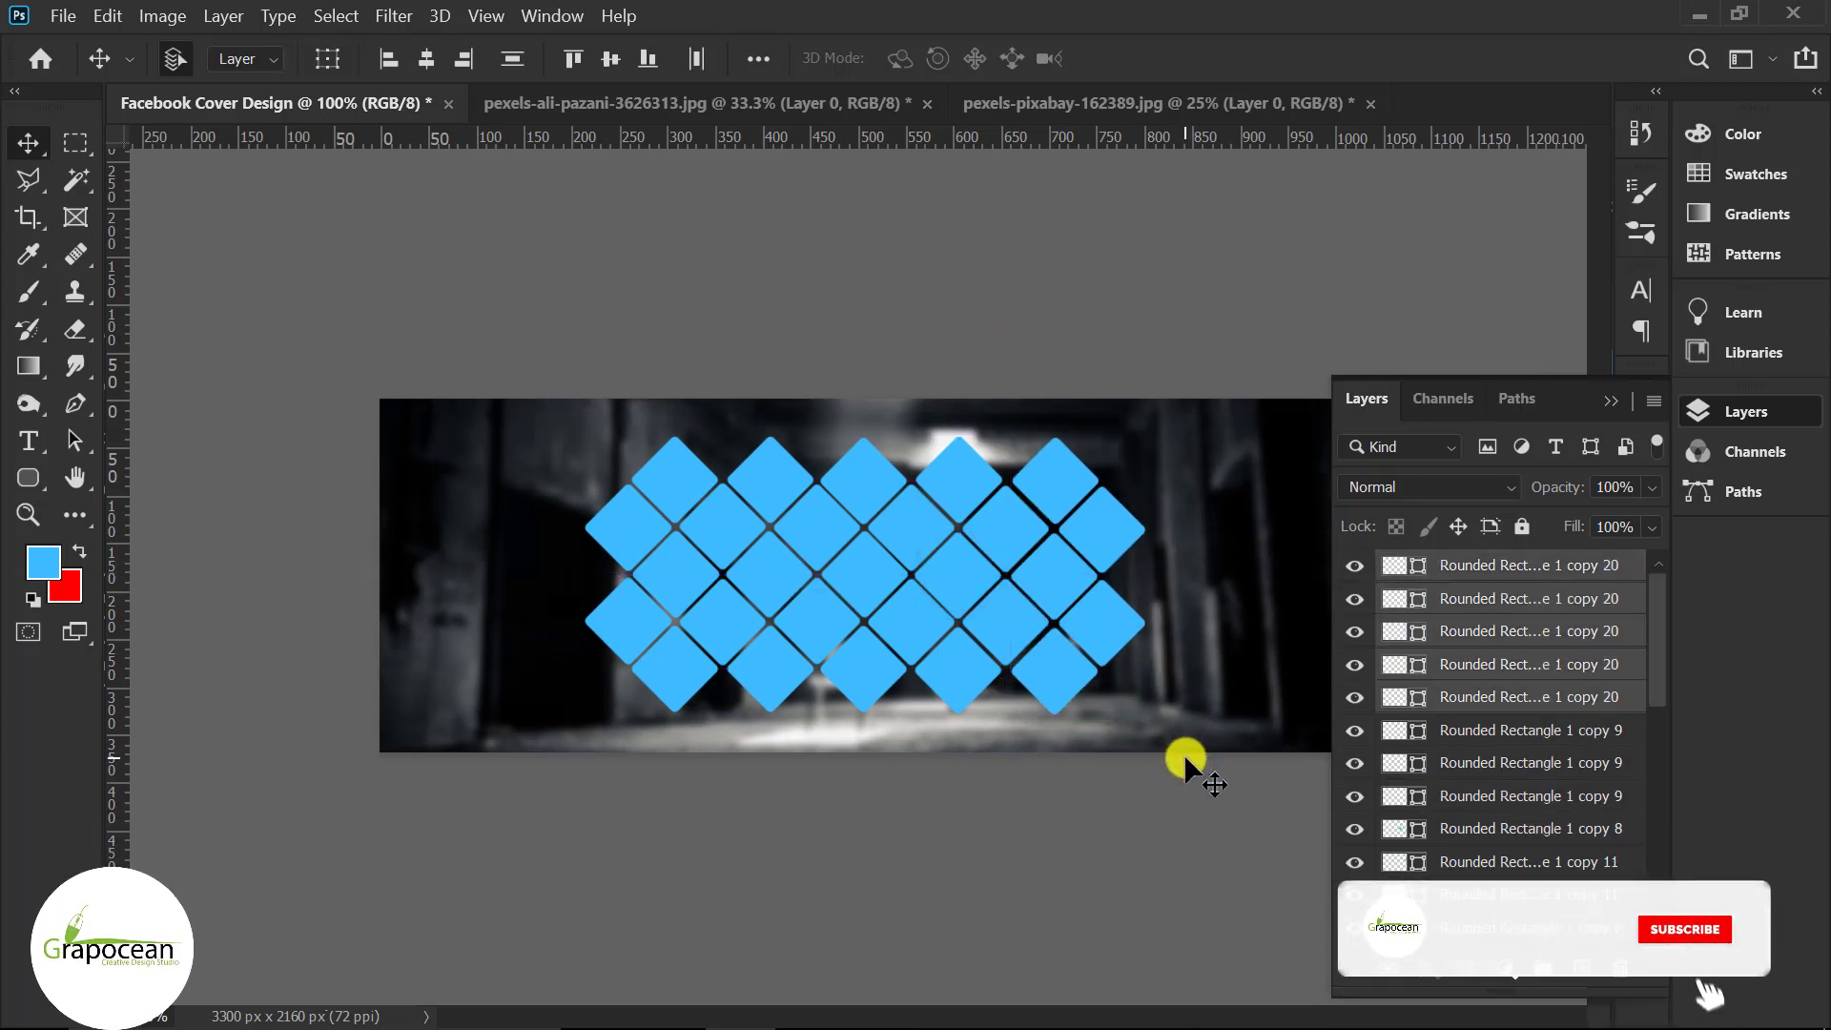
- Duplicate the new right column of diamonds once more to the right
left_click(1096, 883)
left_click(1054, 679)
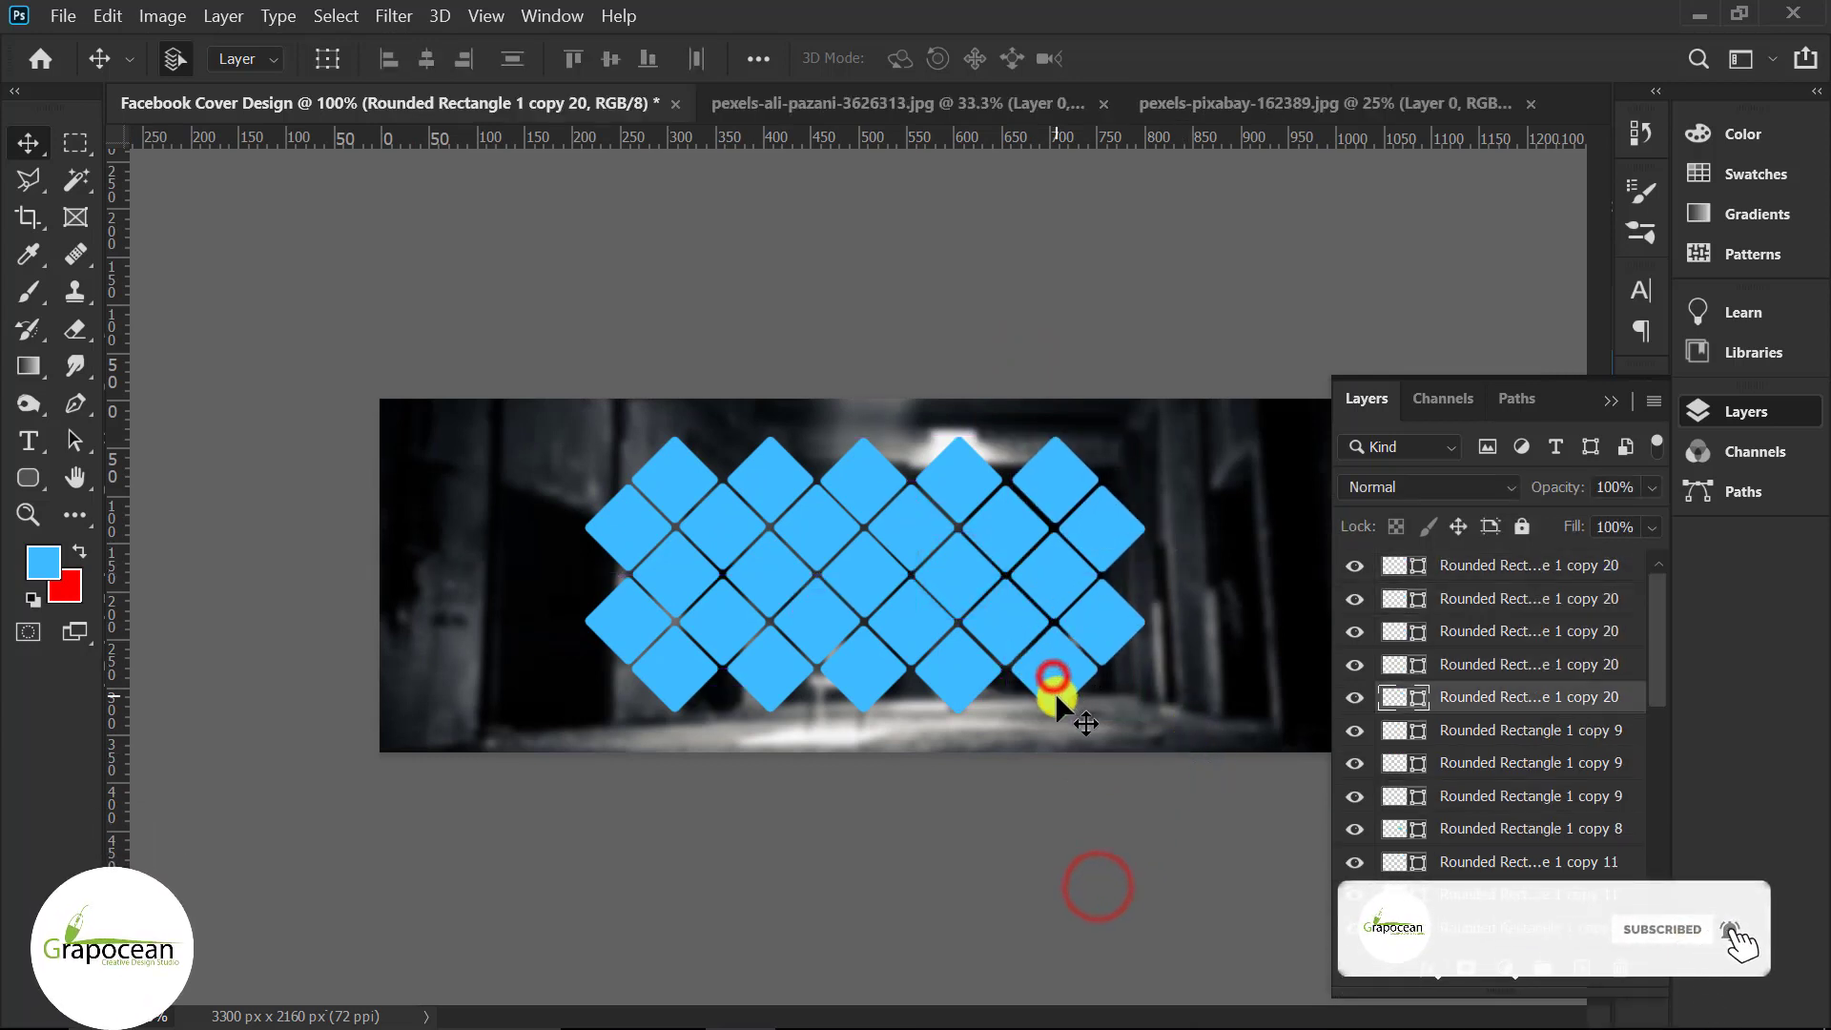
left_click(1068, 458)
left_click_drag(1095, 484, 1190, 486)
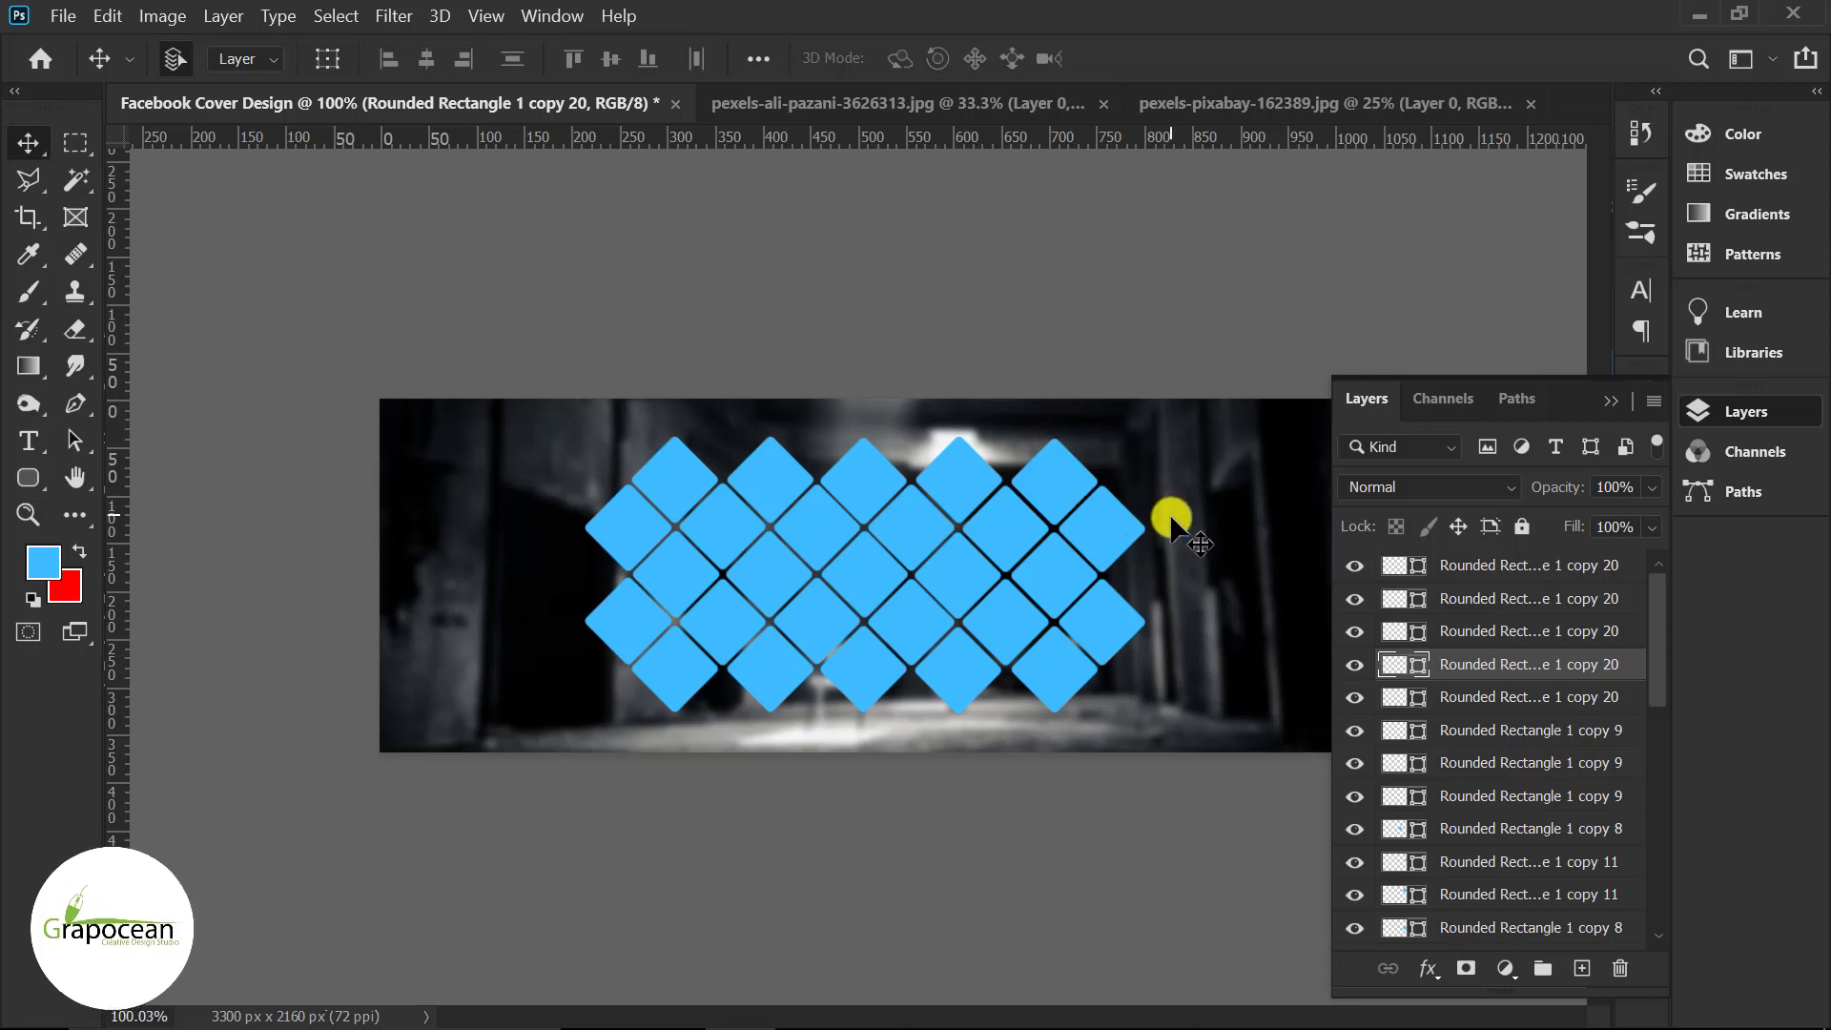
scroll(1106, 839, "down", 1)
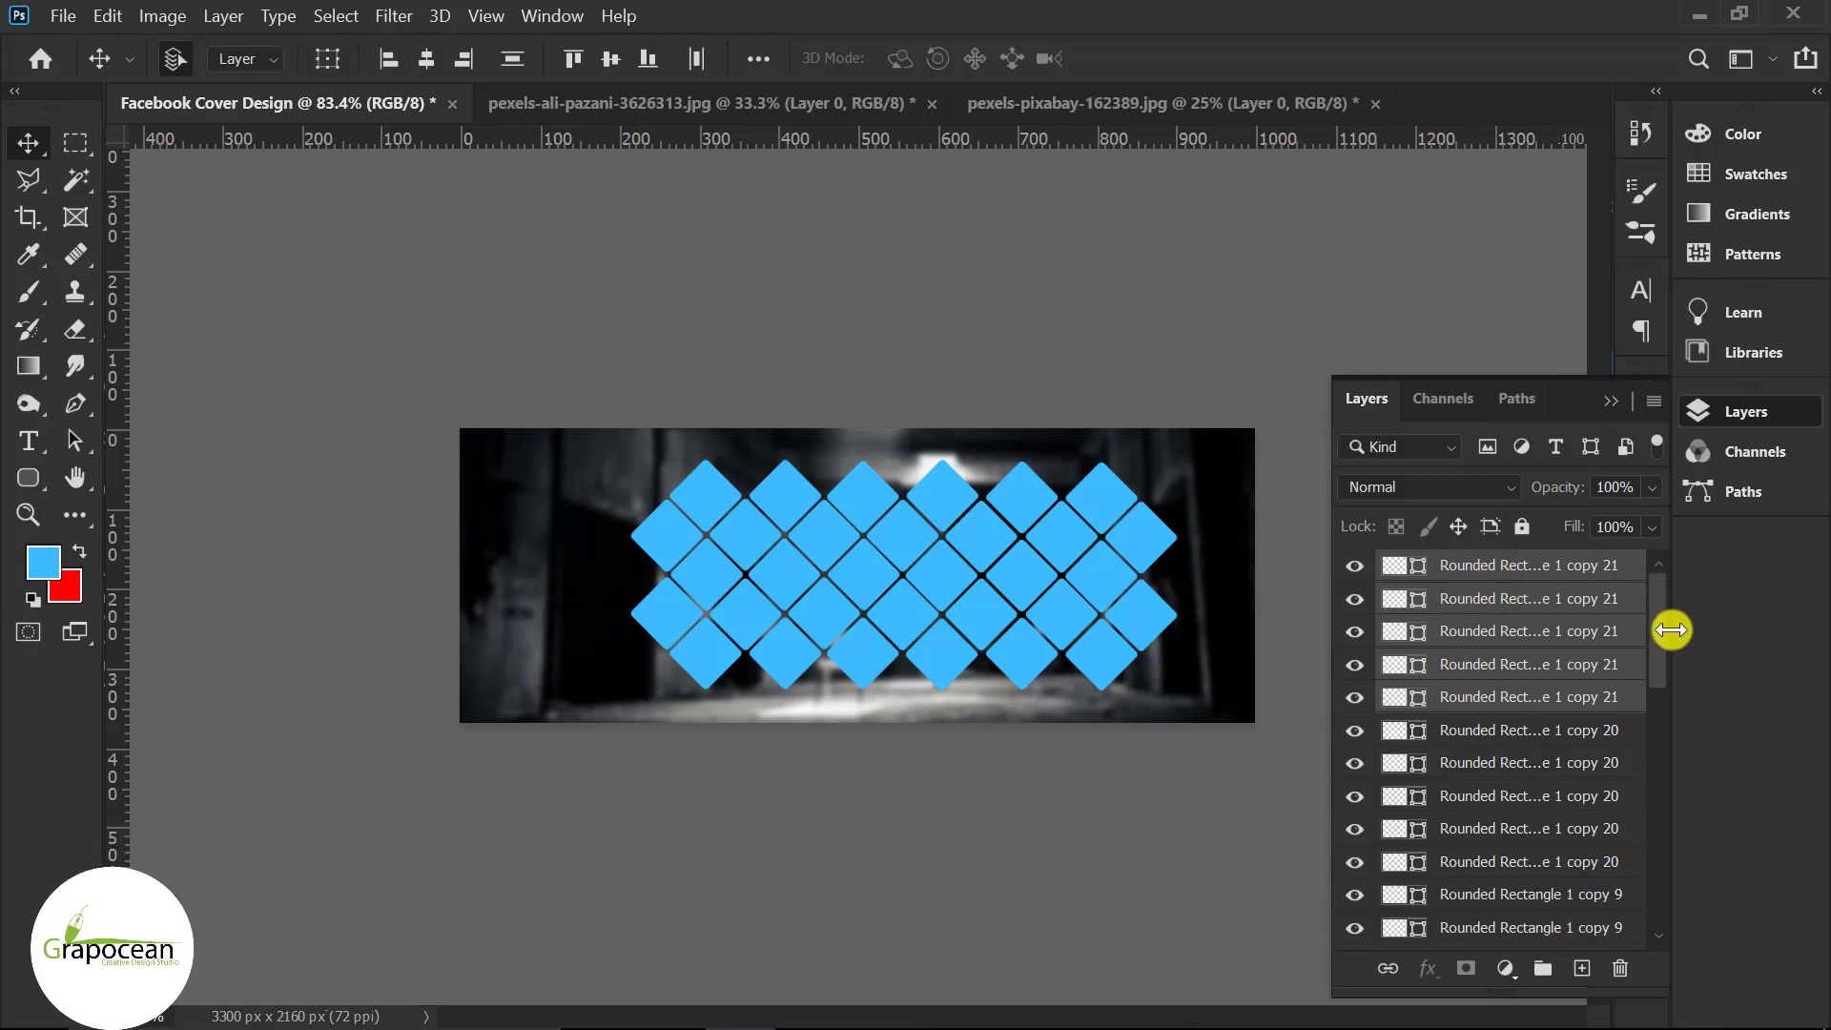
- Select Rounded Rectangle 1 through every diamond layer and convert them into one smart object
mouse_move(1663, 618)
left_mouse_down()
mouse_move(1676, 939)
mouse_move(1660, 618)
left_mouse_up()
left_click(1569, 868)
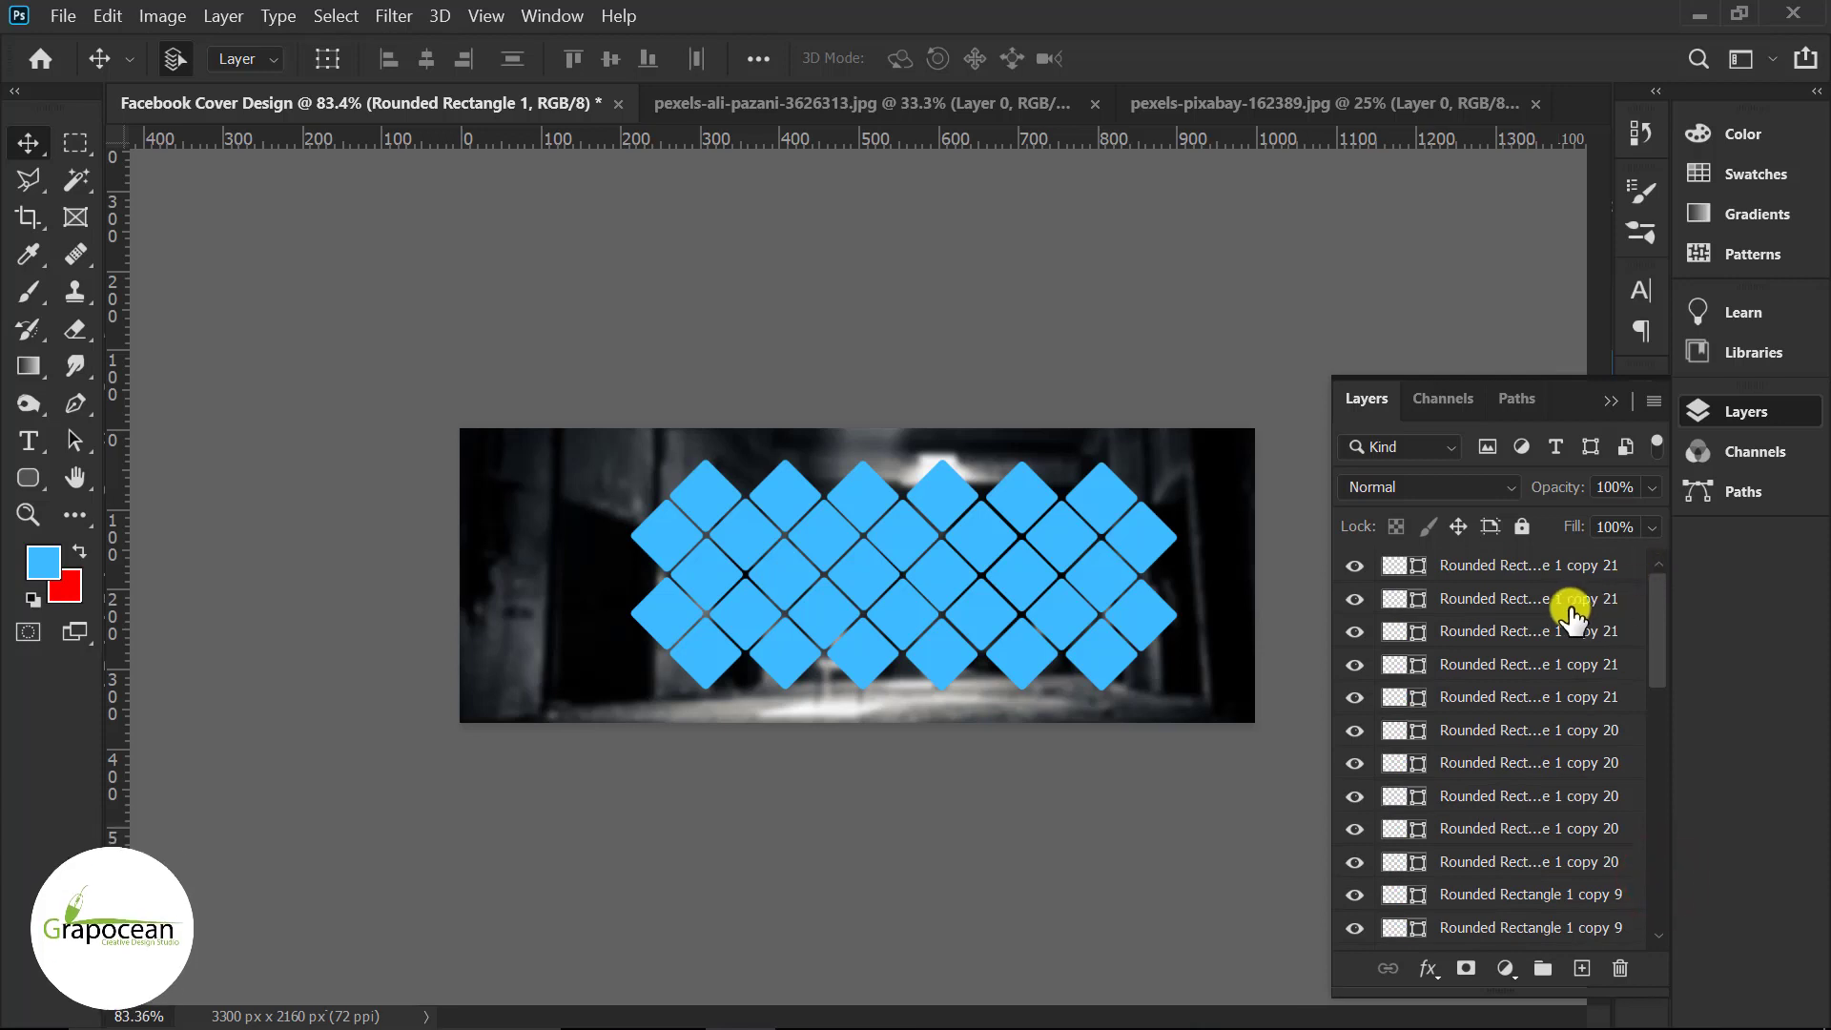
left_click(1567, 569)
right_click(1567, 573)
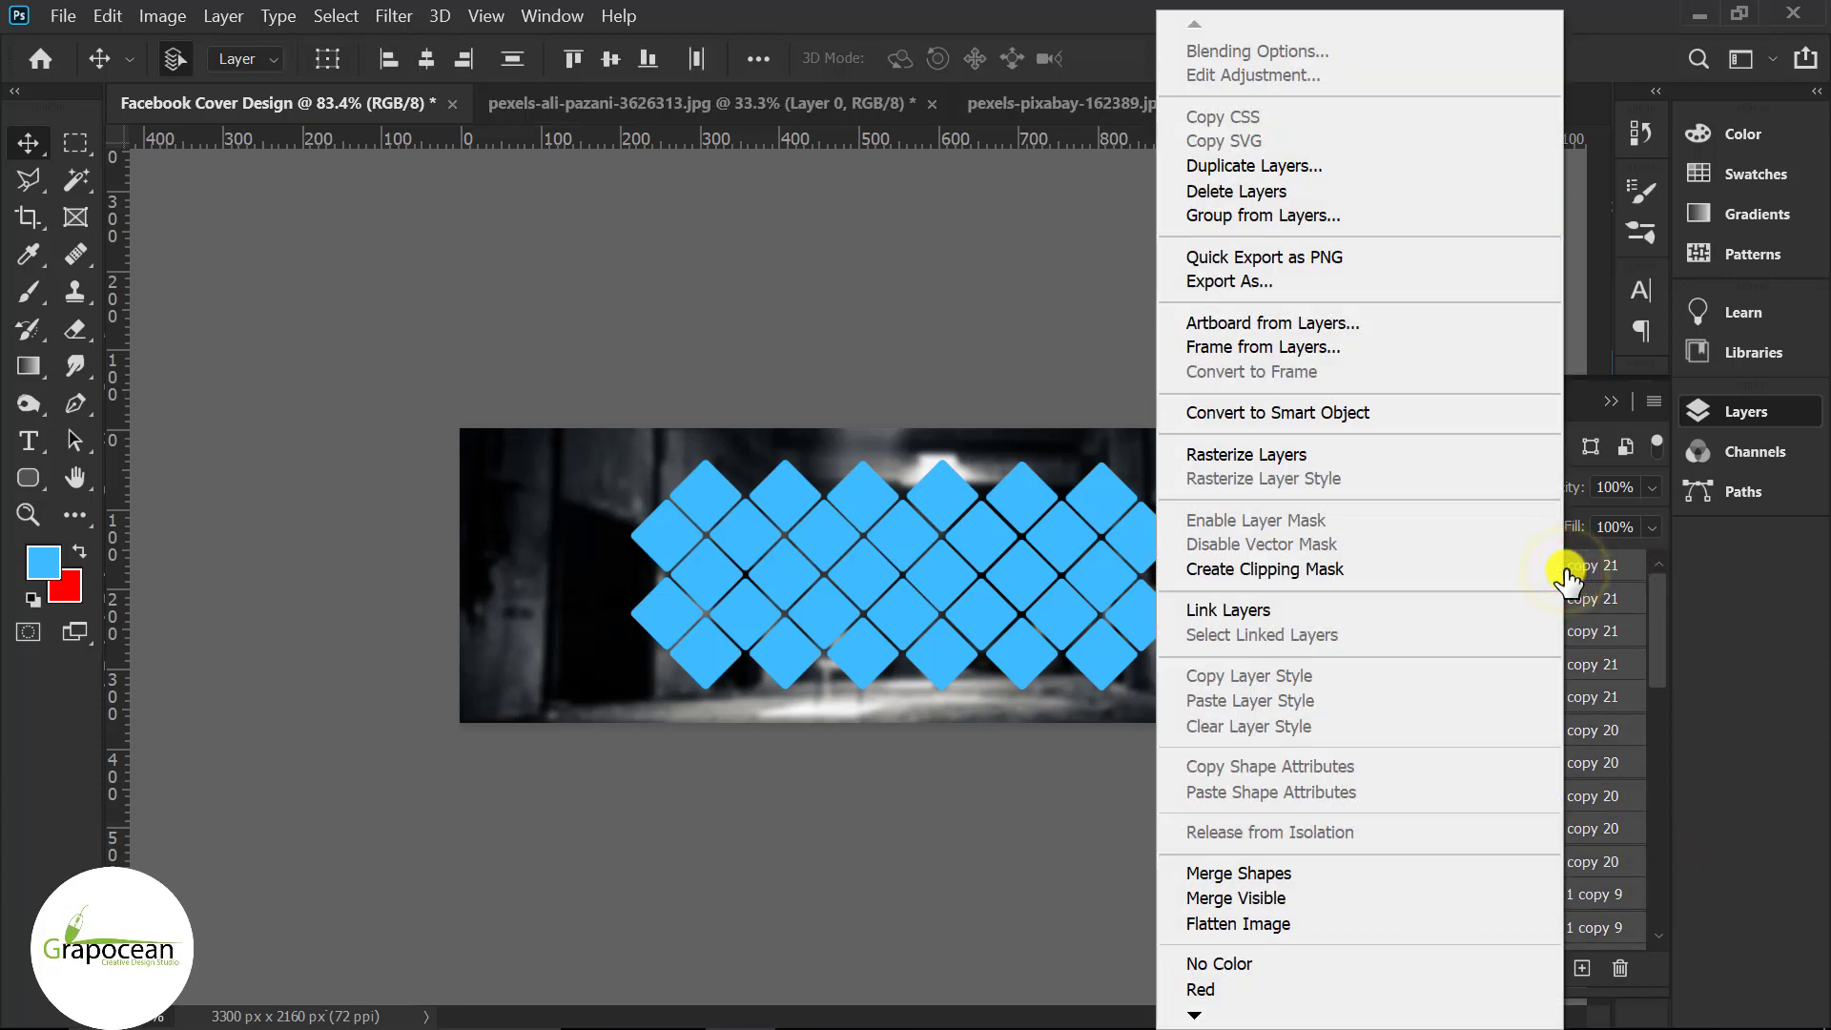
left_click(1371, 412)
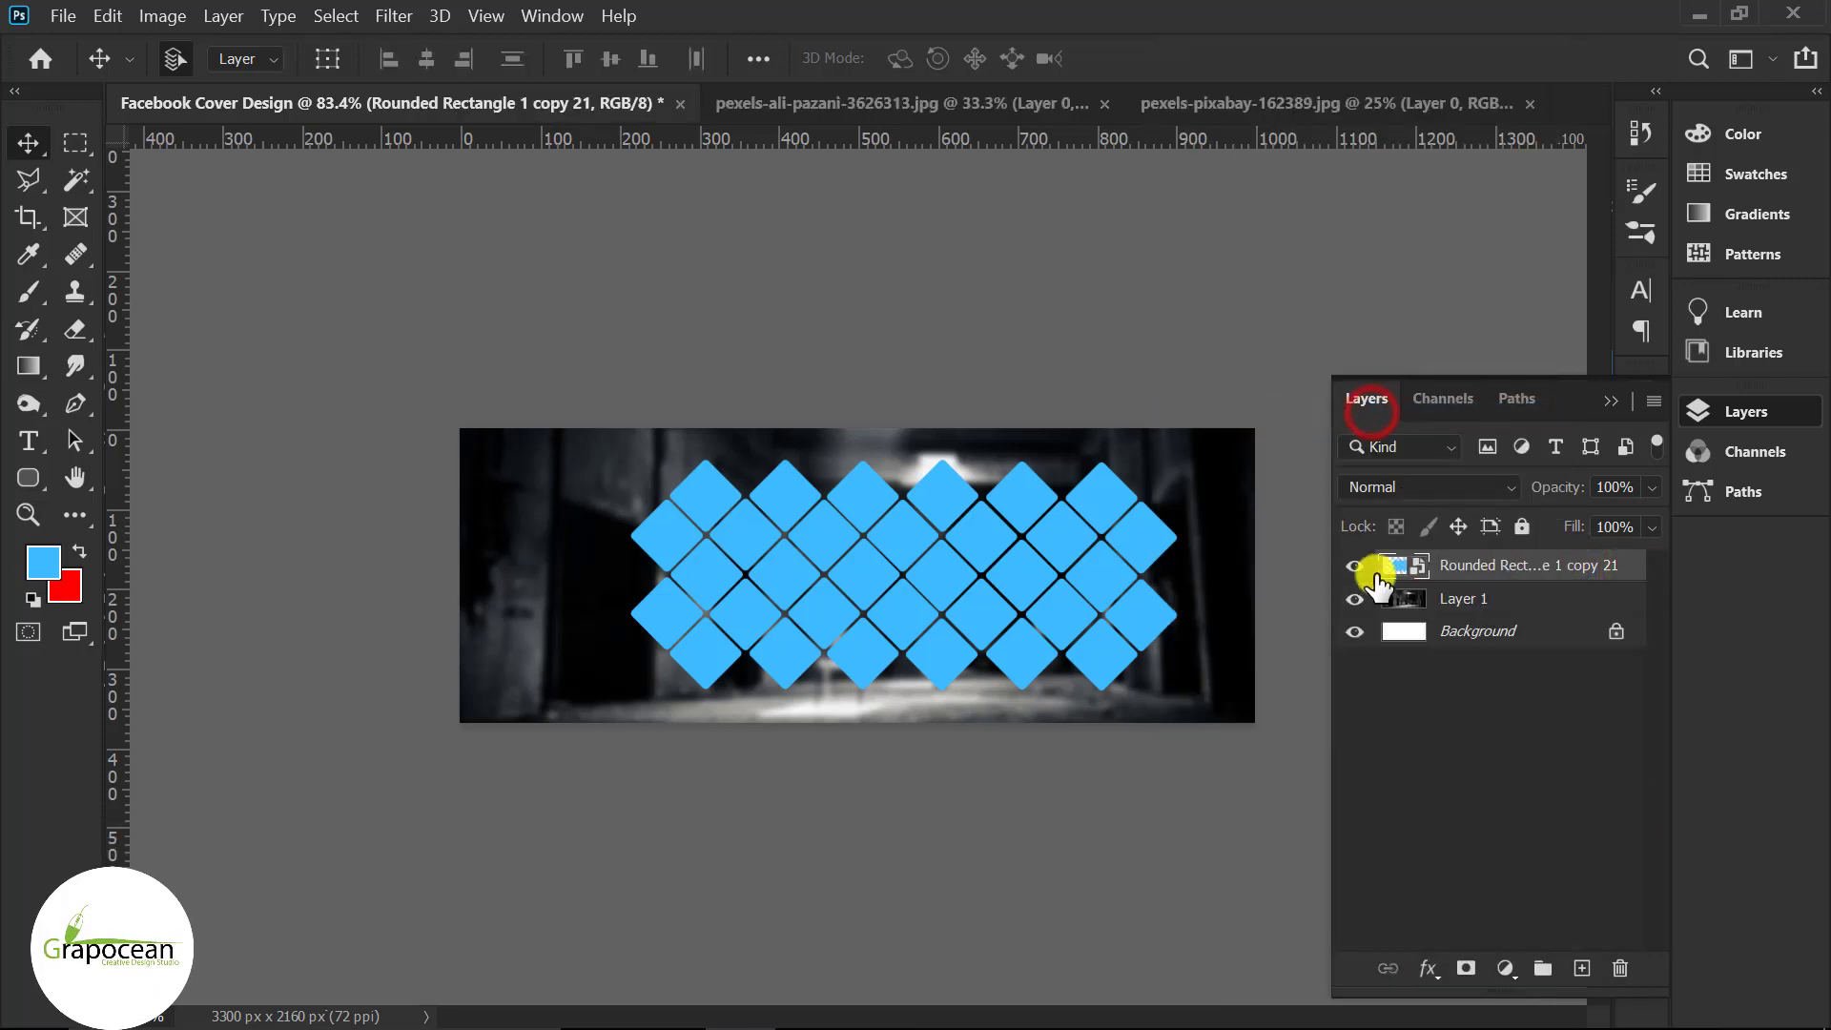
left_click(1354, 567)
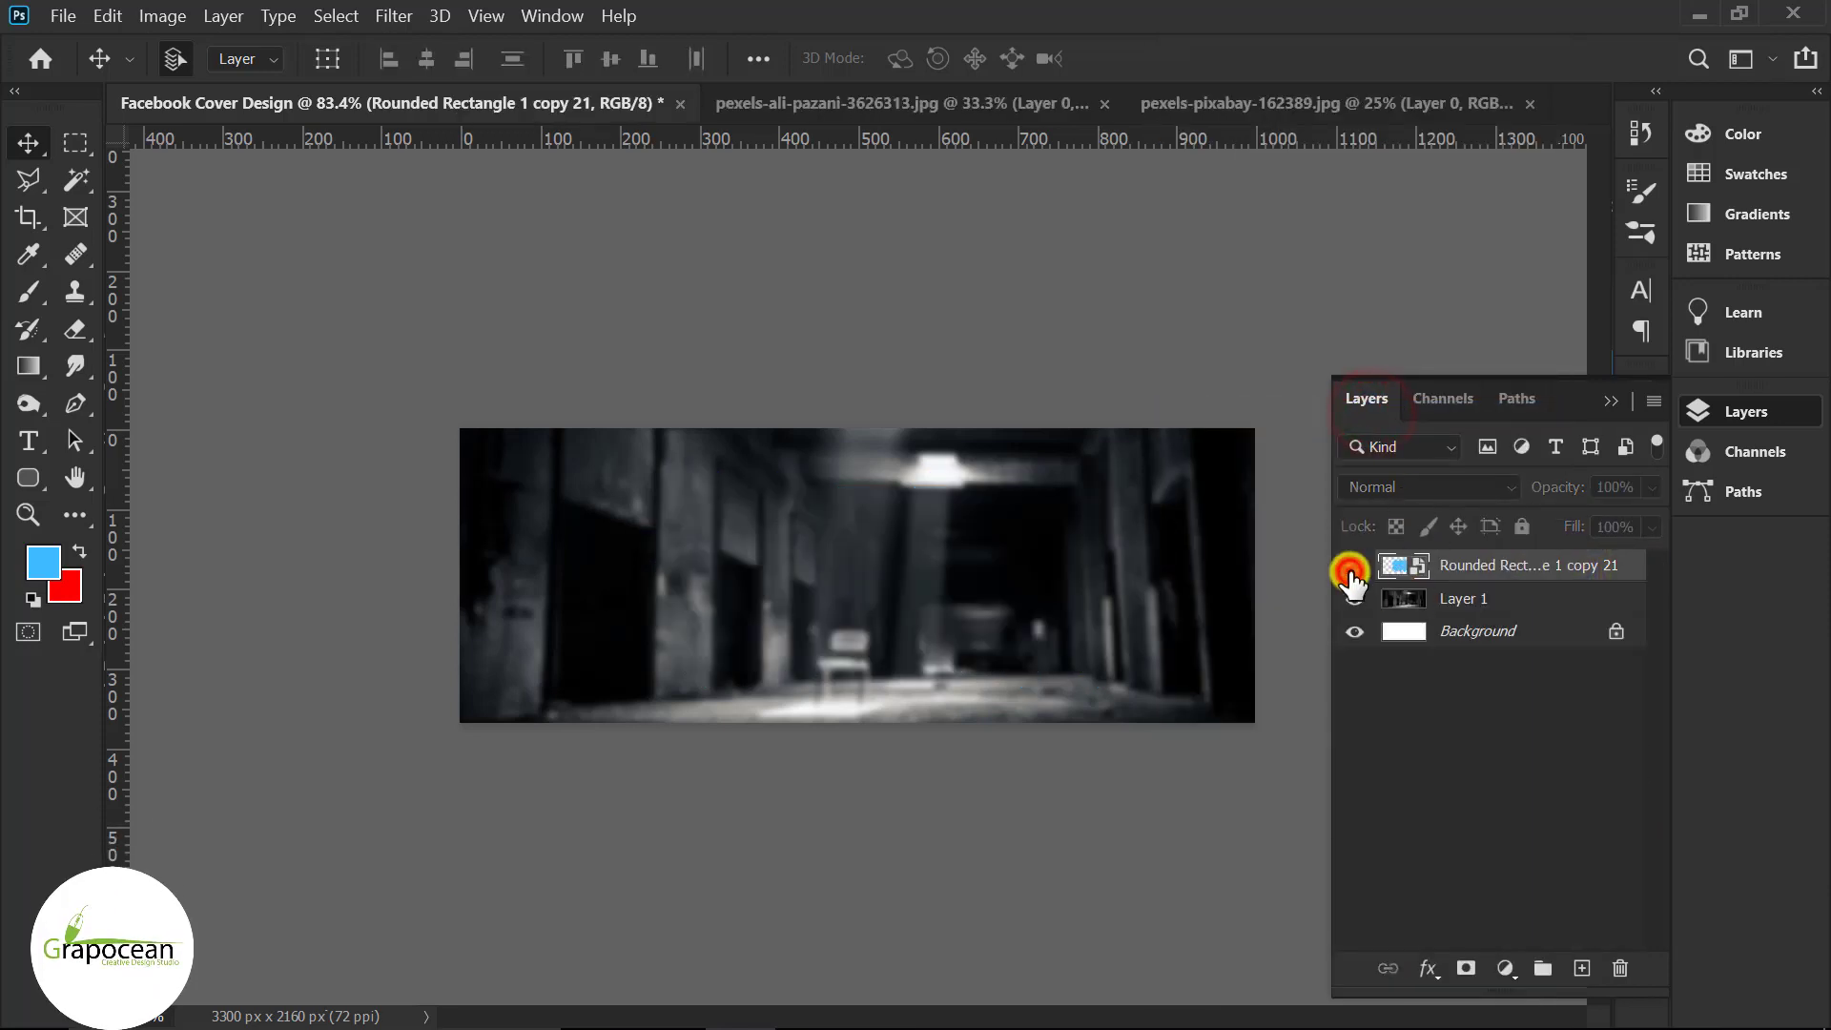
- Bring the pexels-ali-pazani-3626313.jpg portrait into the cover and clip it to the diamond grid
left_click(907, 101)
mouse_move(812, 391)
left_mouse_down()
mouse_move(341, 140)
mouse_move(318, 99)
mouse_move(860, 506)
mouse_move(935, 605)
left_mouse_up()
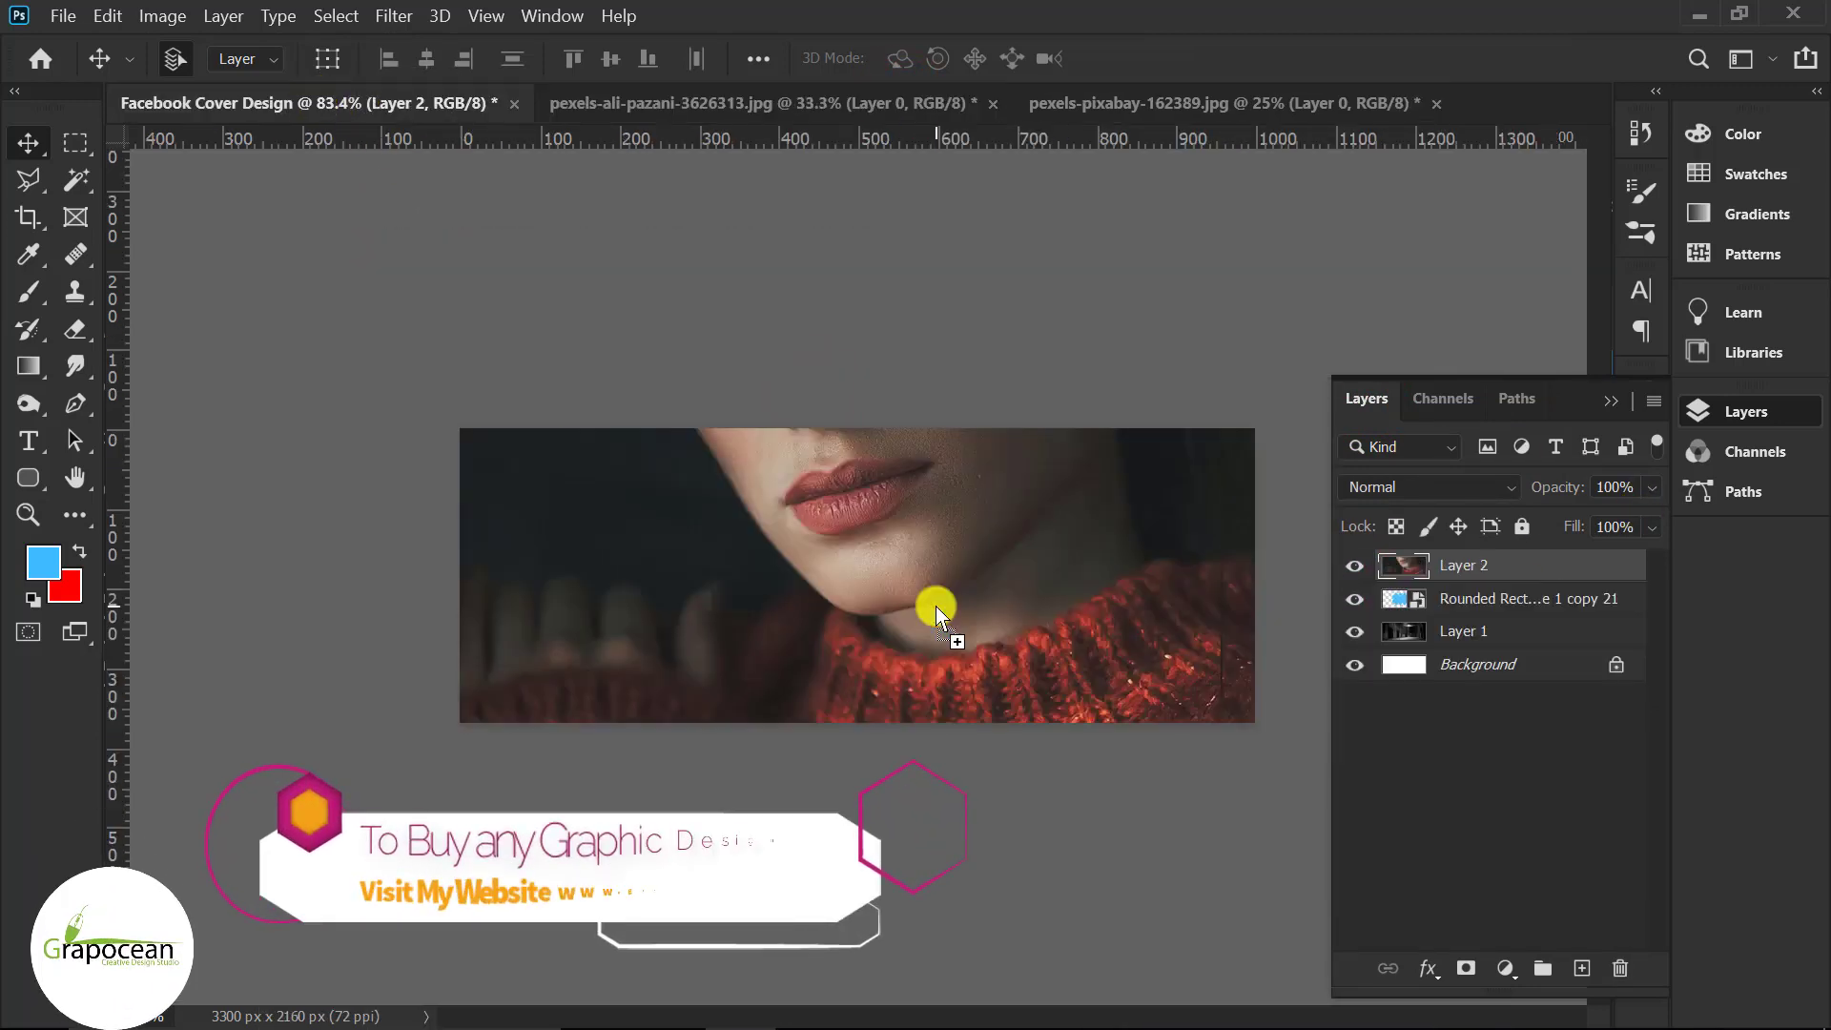
right_click(1634, 564)
left_click(1331, 565)
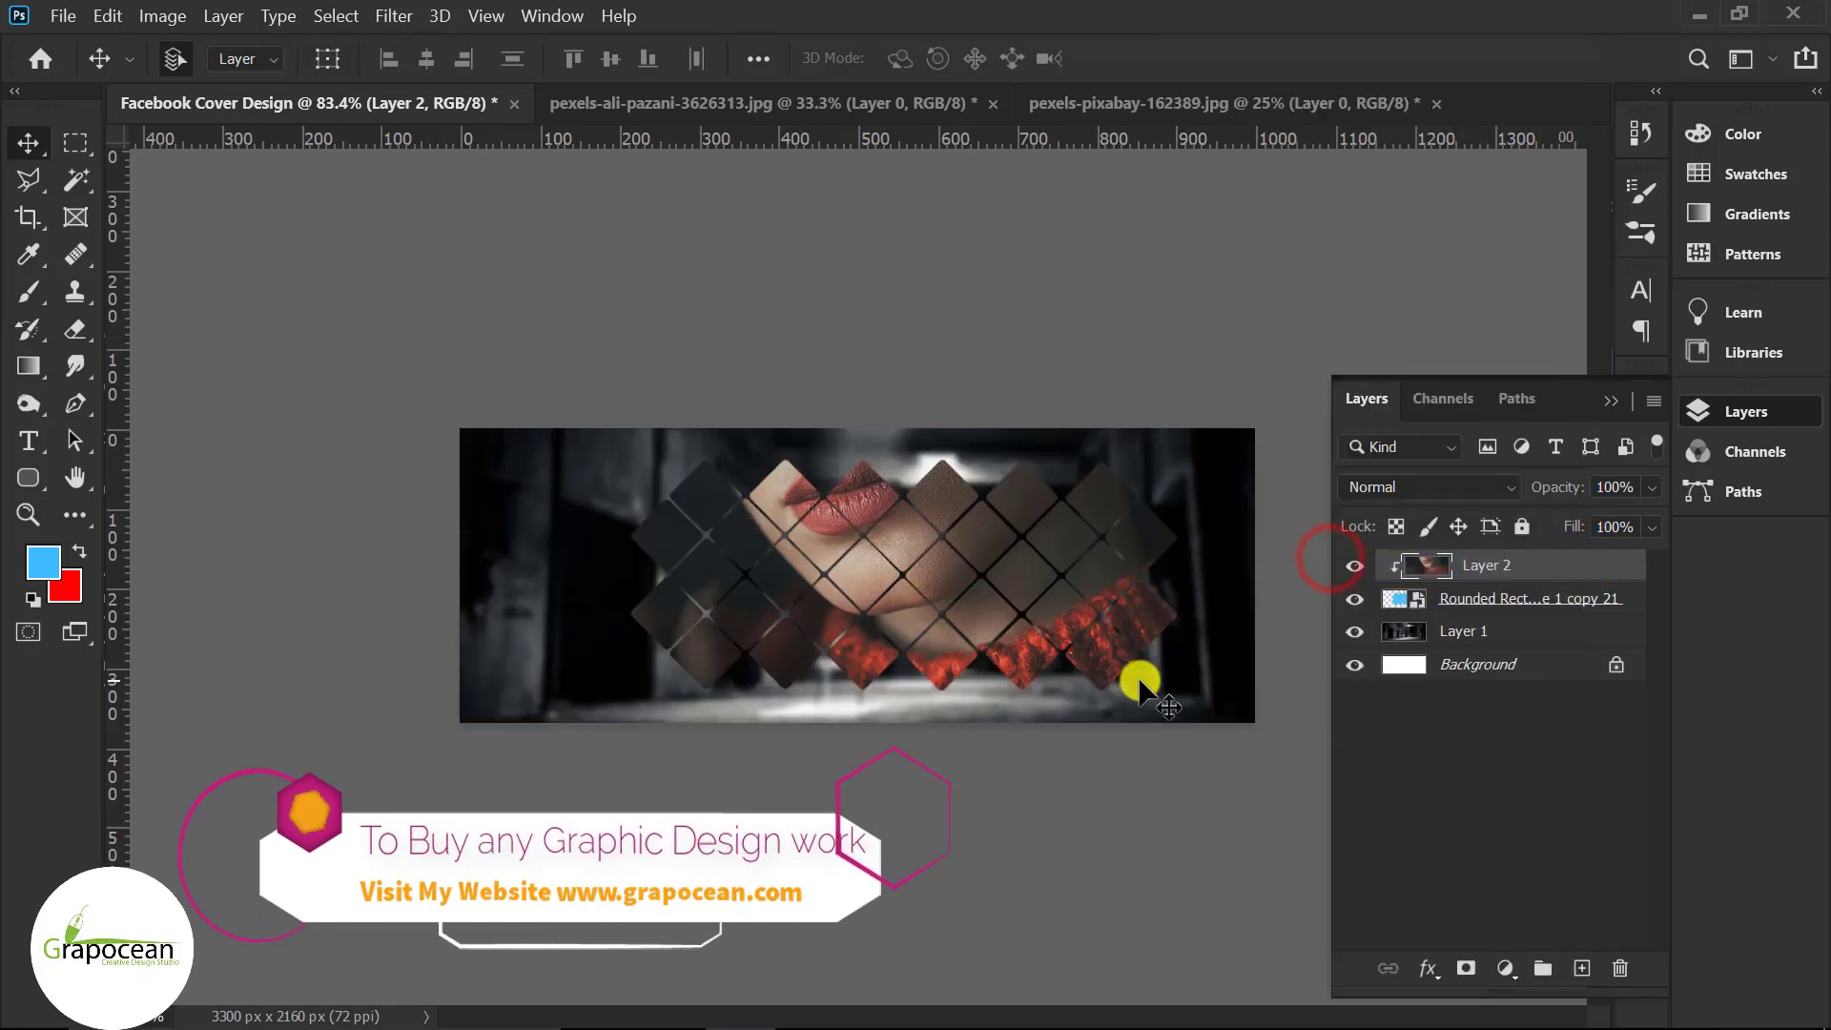
- Scale down and reposition the portrait so it fits inside the diamond grid
key("ctrl+t")
key("ctrl+0")
scroll(1215, 774, "down", 3)
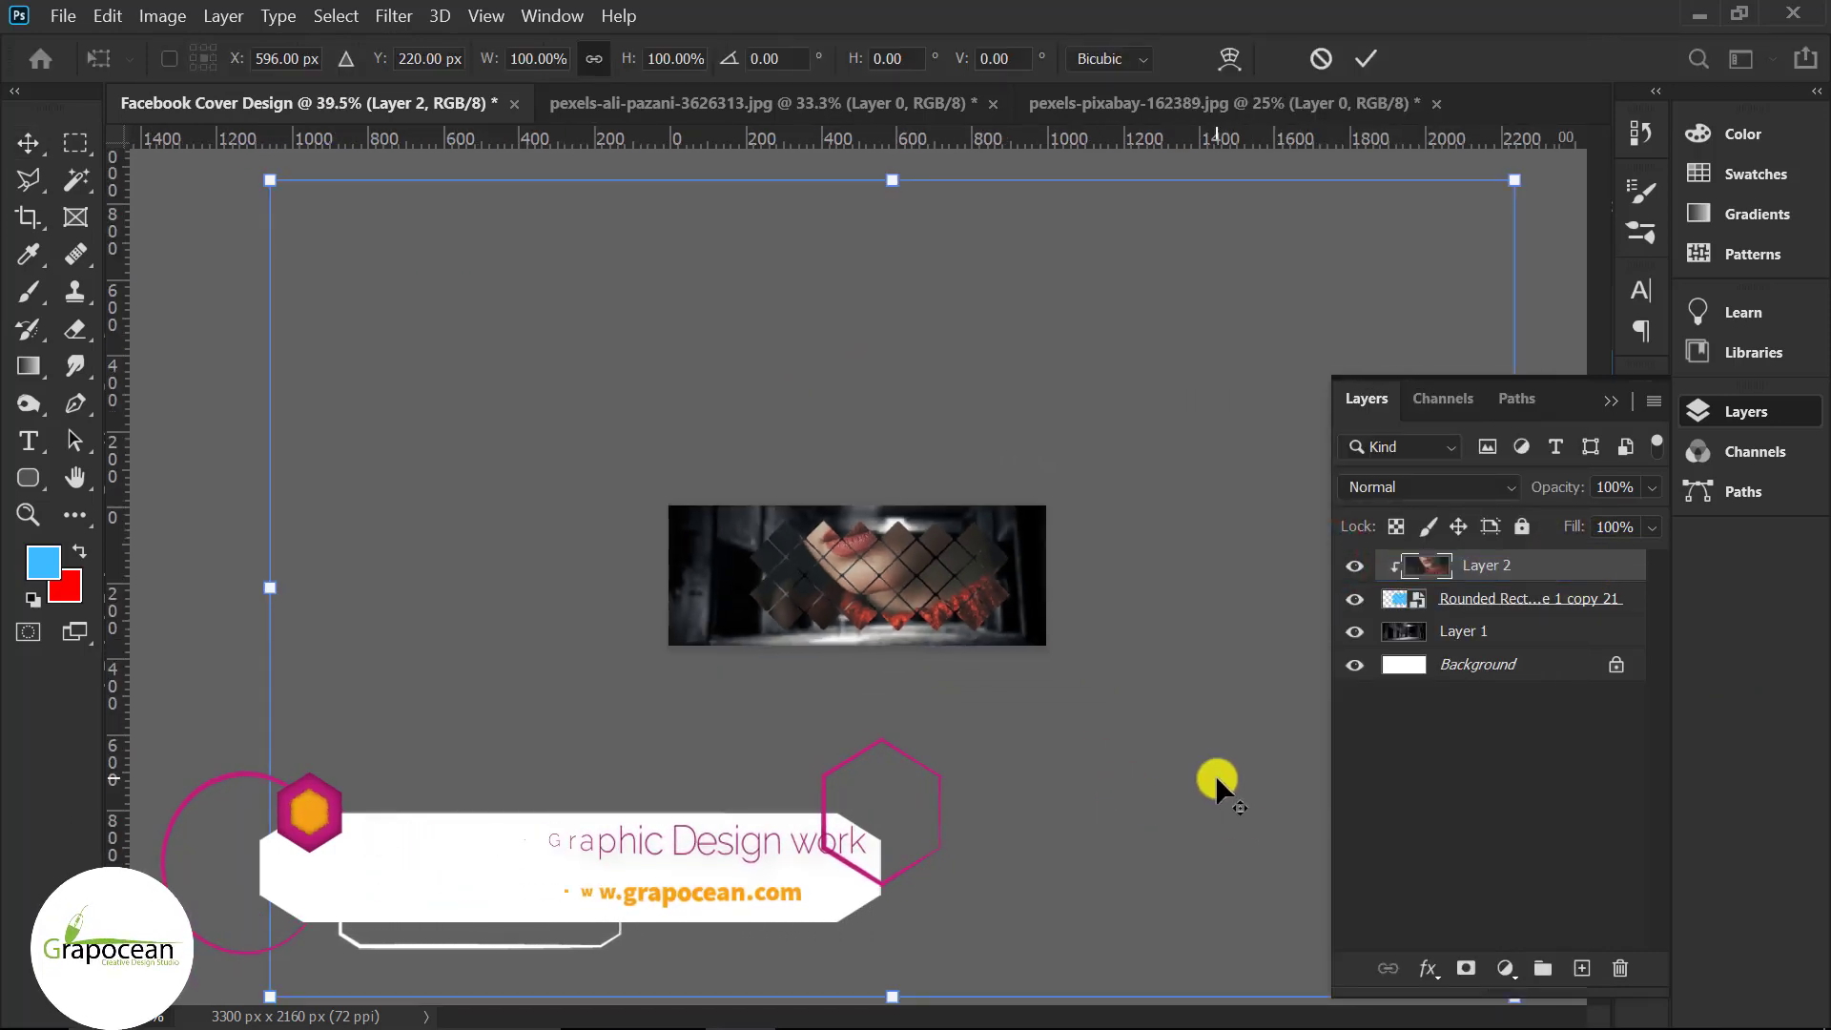
mouse_move(1299, 864)
left_mouse_down()
mouse_move(1167, 754)
mouse_move(987, 655)
left_mouse_up()
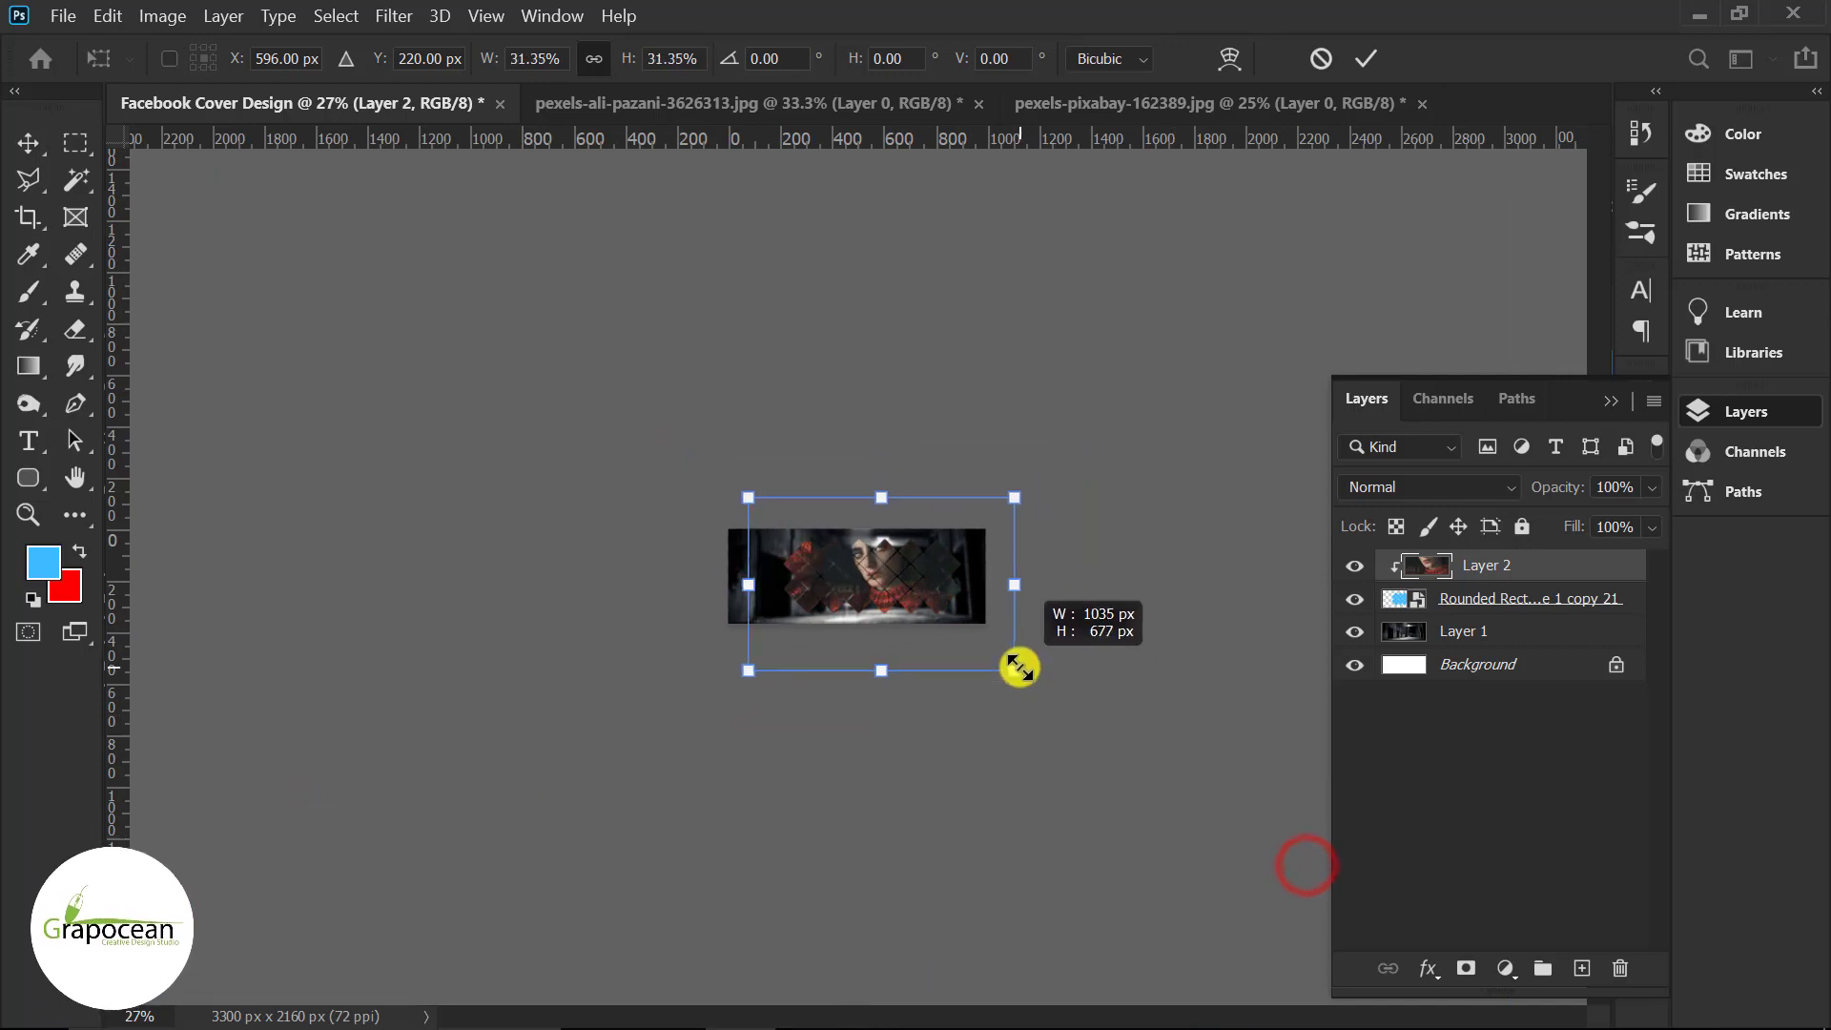
scroll(982, 643, "up", 2)
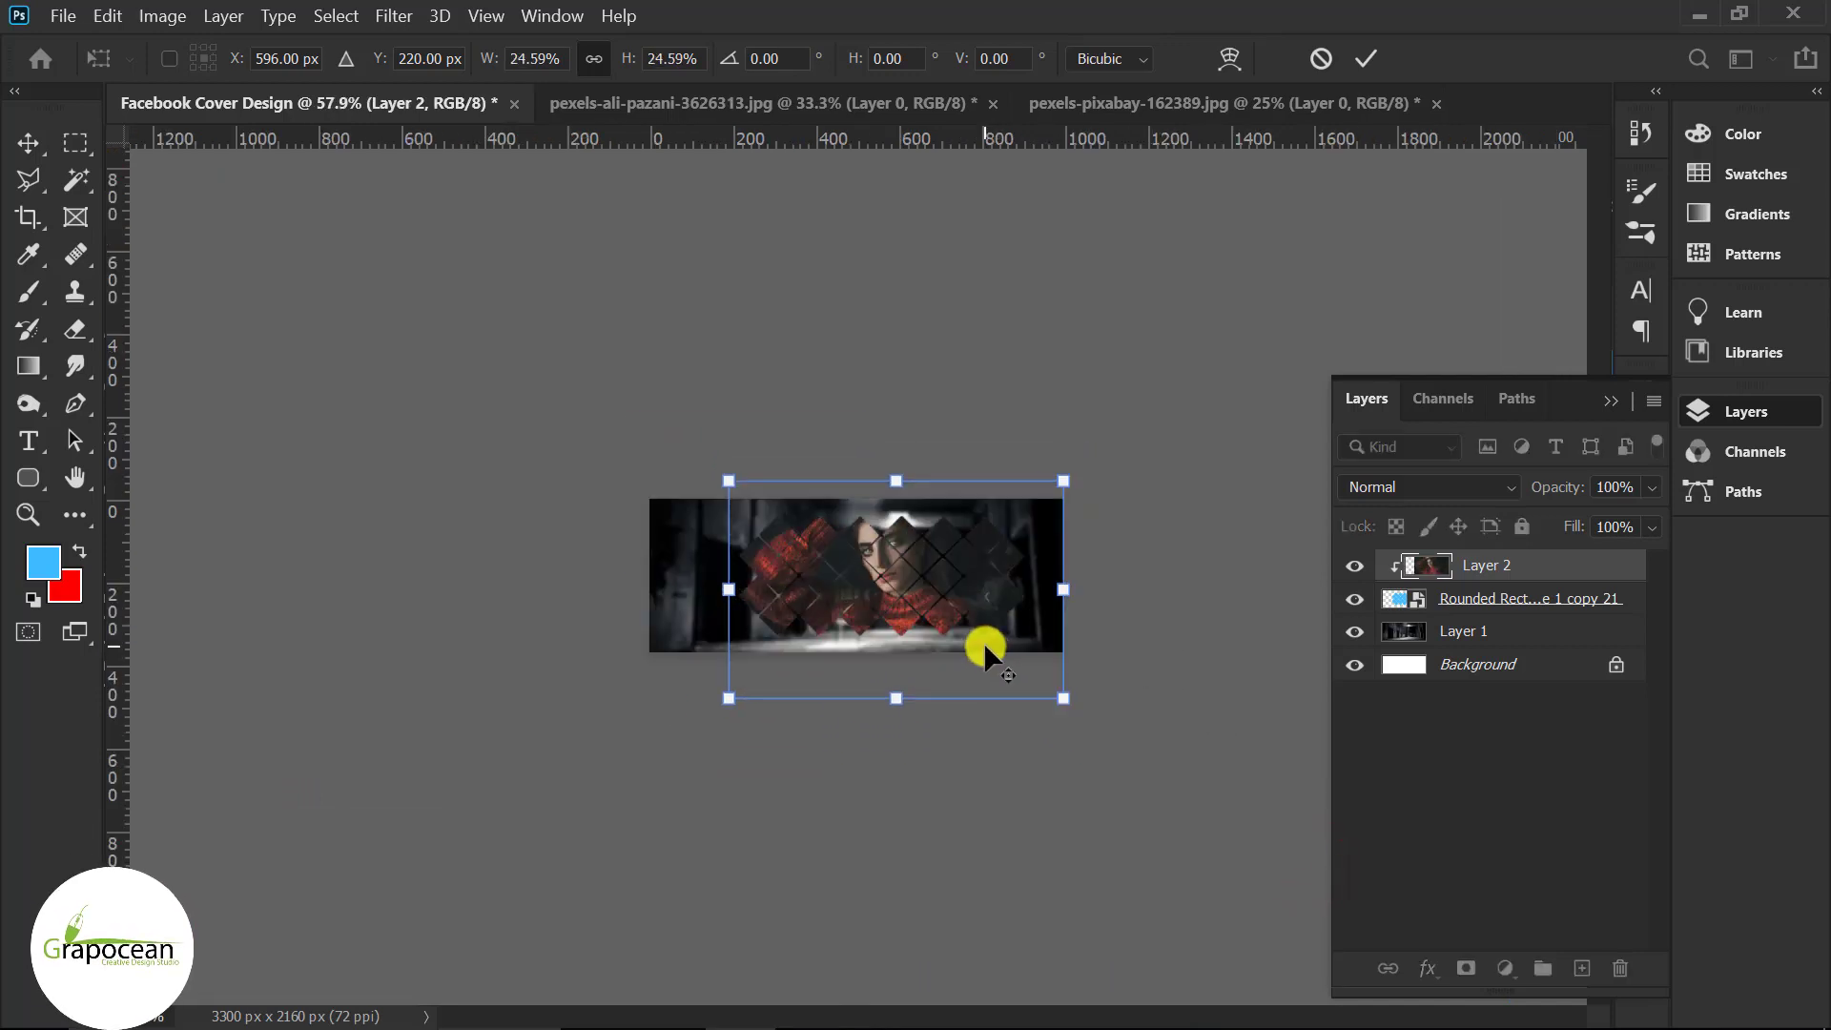
scroll(982, 643, "up", 3)
left_click_drag(1051, 734, 1055, 742)
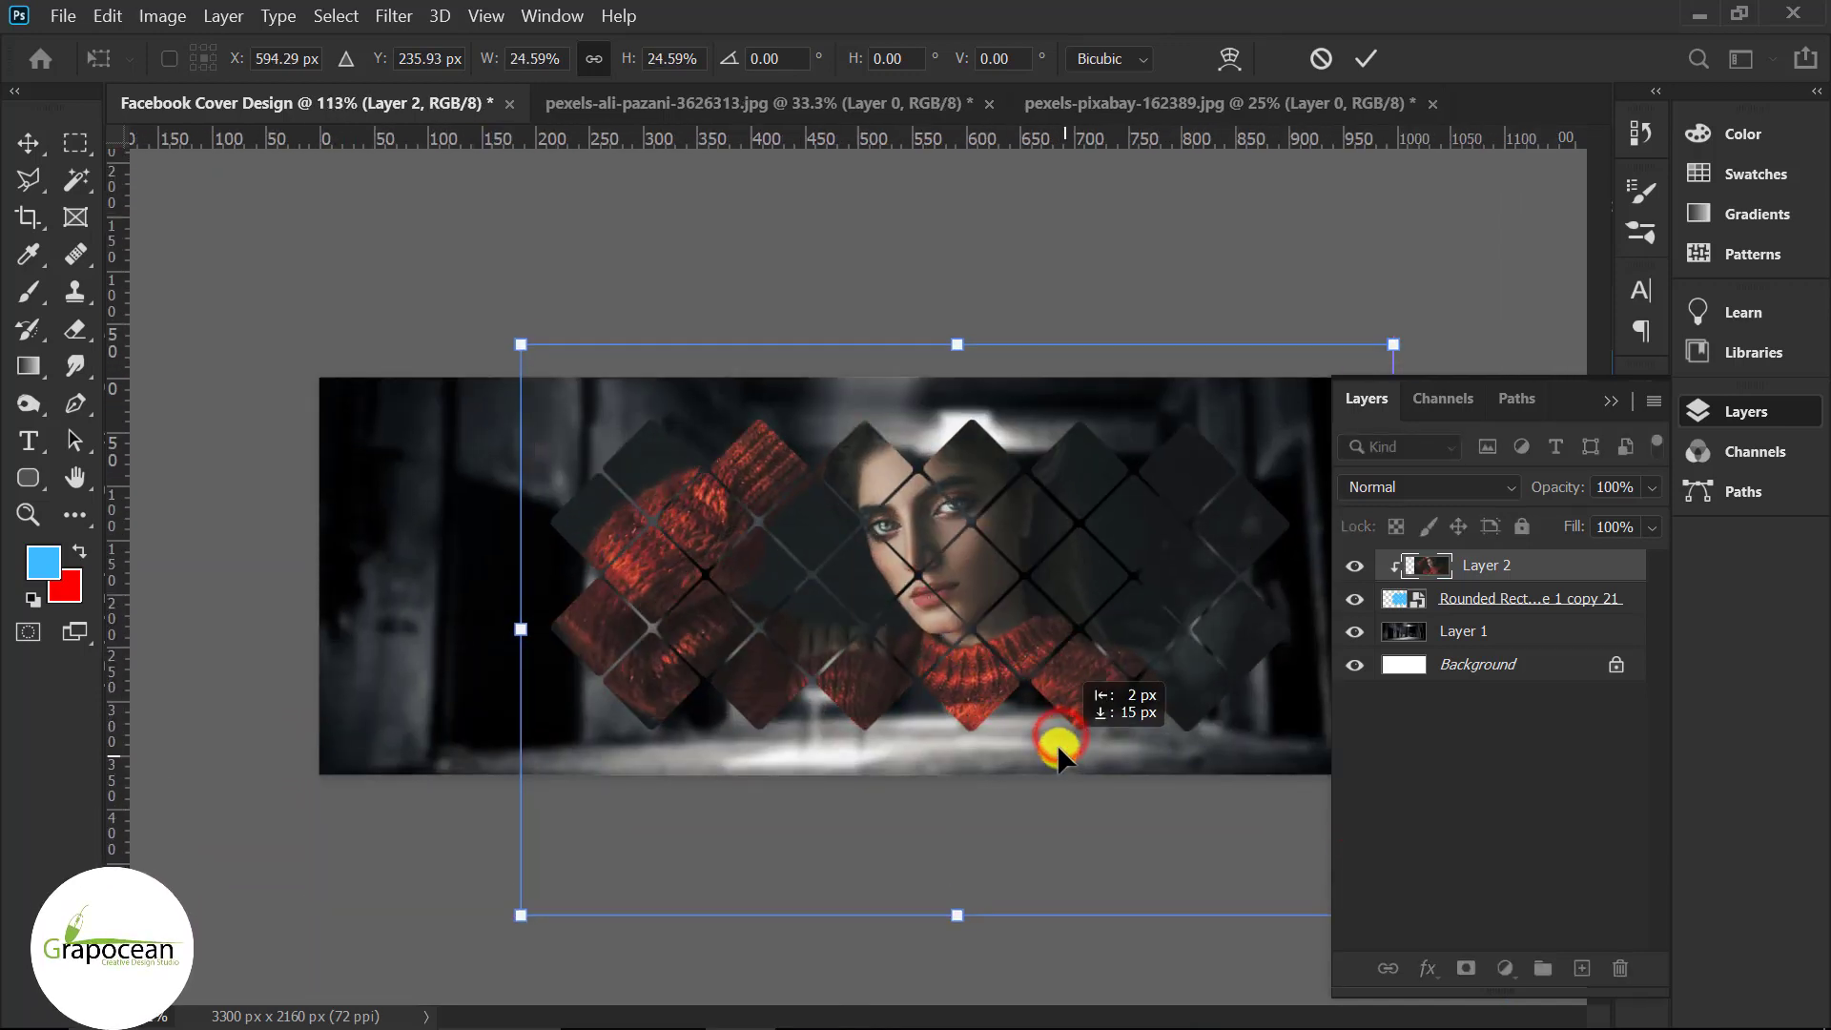
scroll(1055, 742, "down", 2)
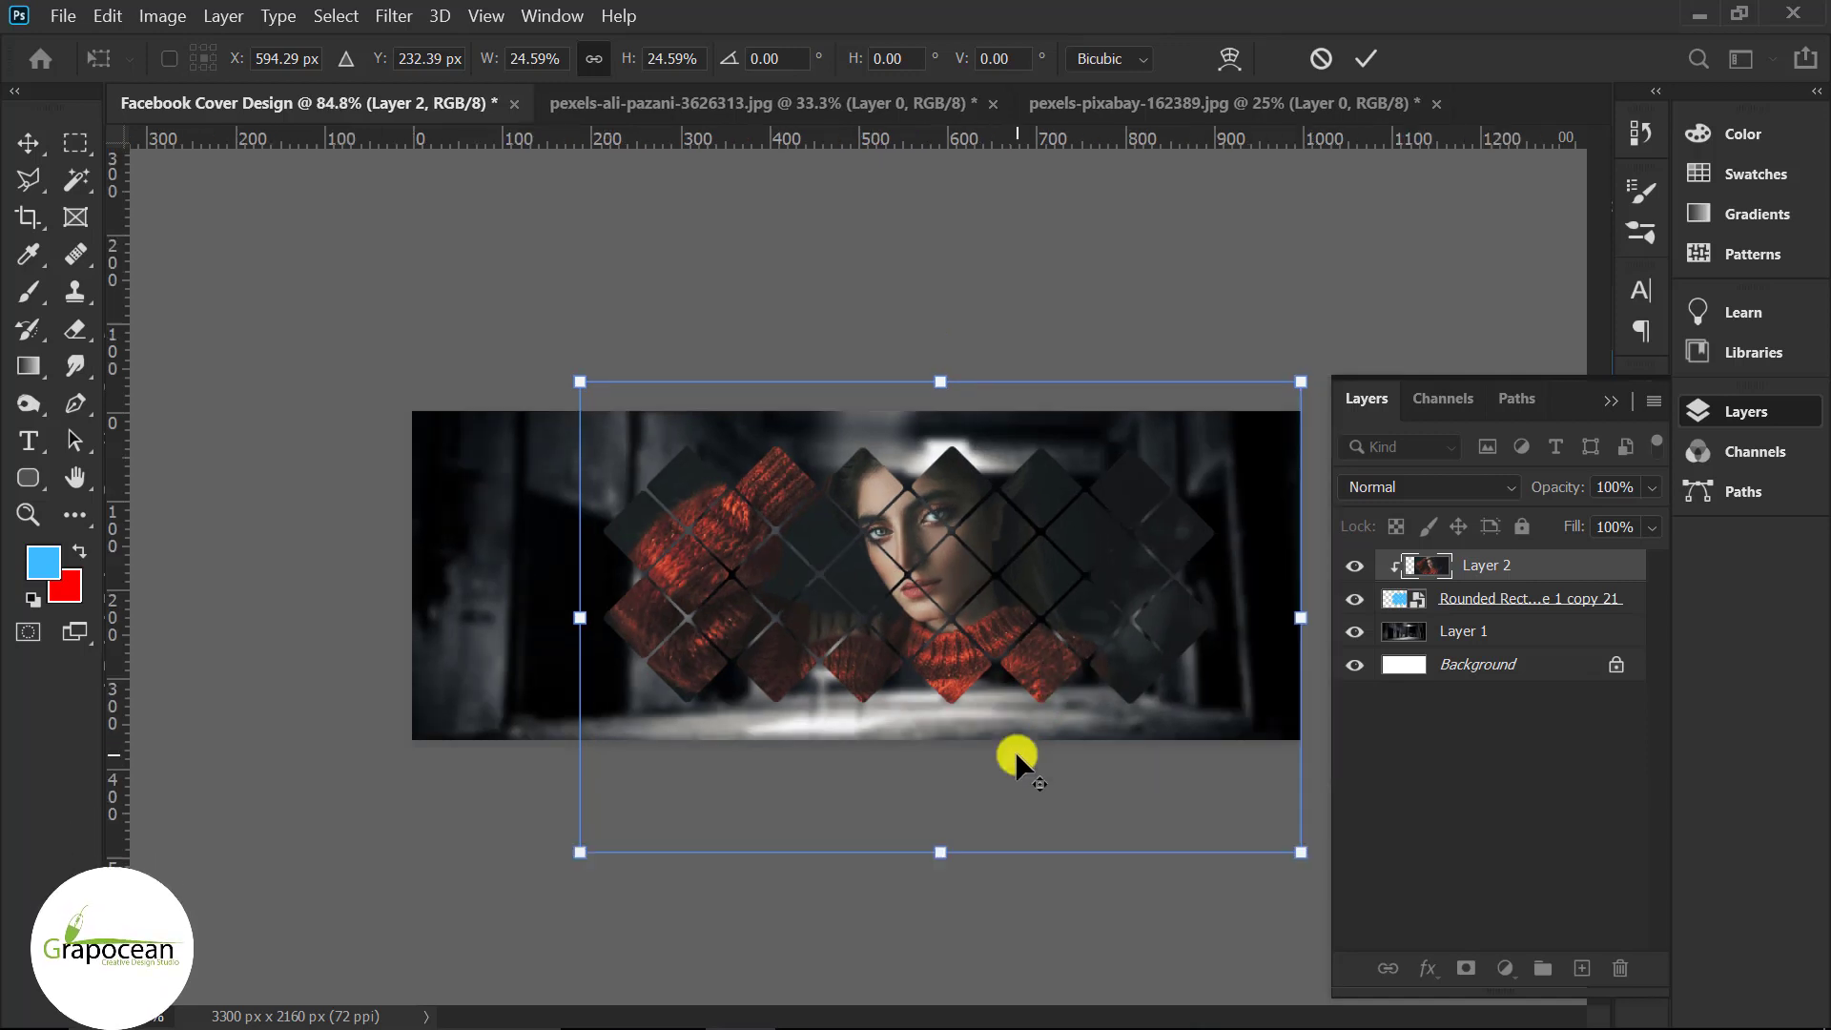
scroll(1014, 752, "down", 2)
mouse_move(1188, 791)
left_mouse_down()
mouse_move(1025, 720)
mouse_move(1147, 760)
left_mouse_up()
left_click(1374, 59)
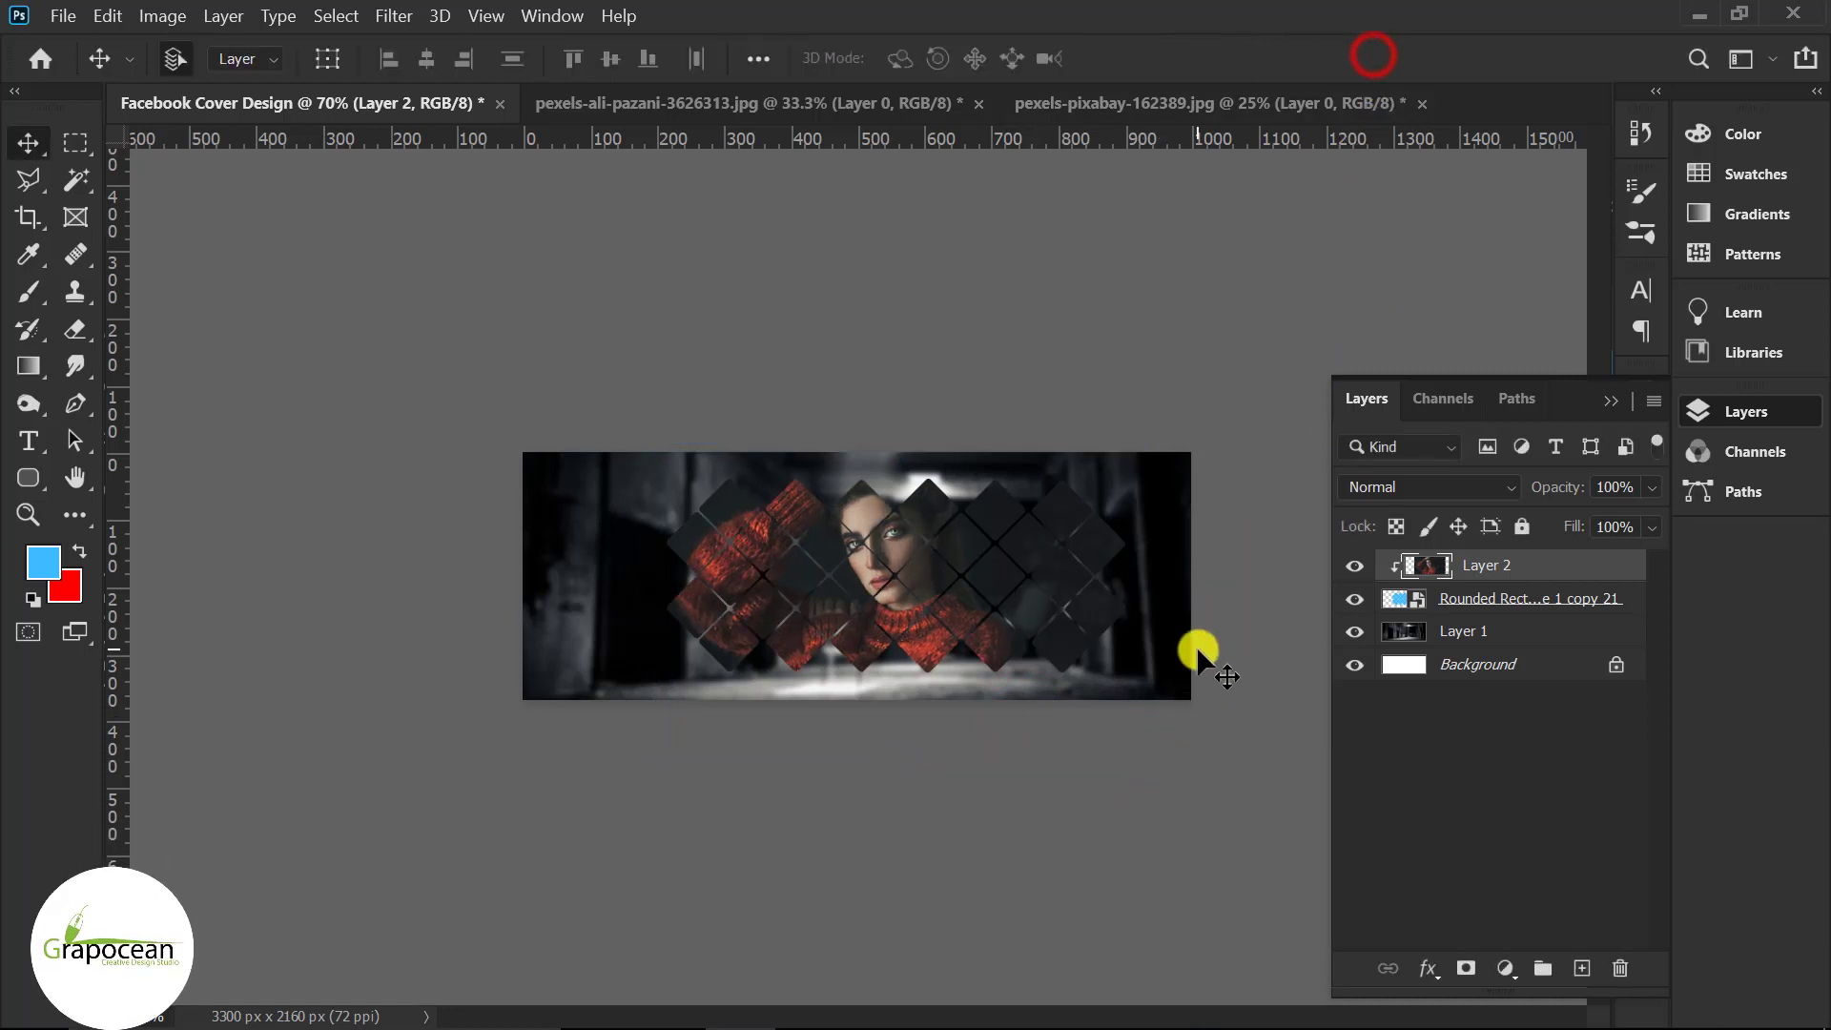
- Open the Blending Options for the merged diamond layer
left_click(1497, 599)
right_click(1504, 600)
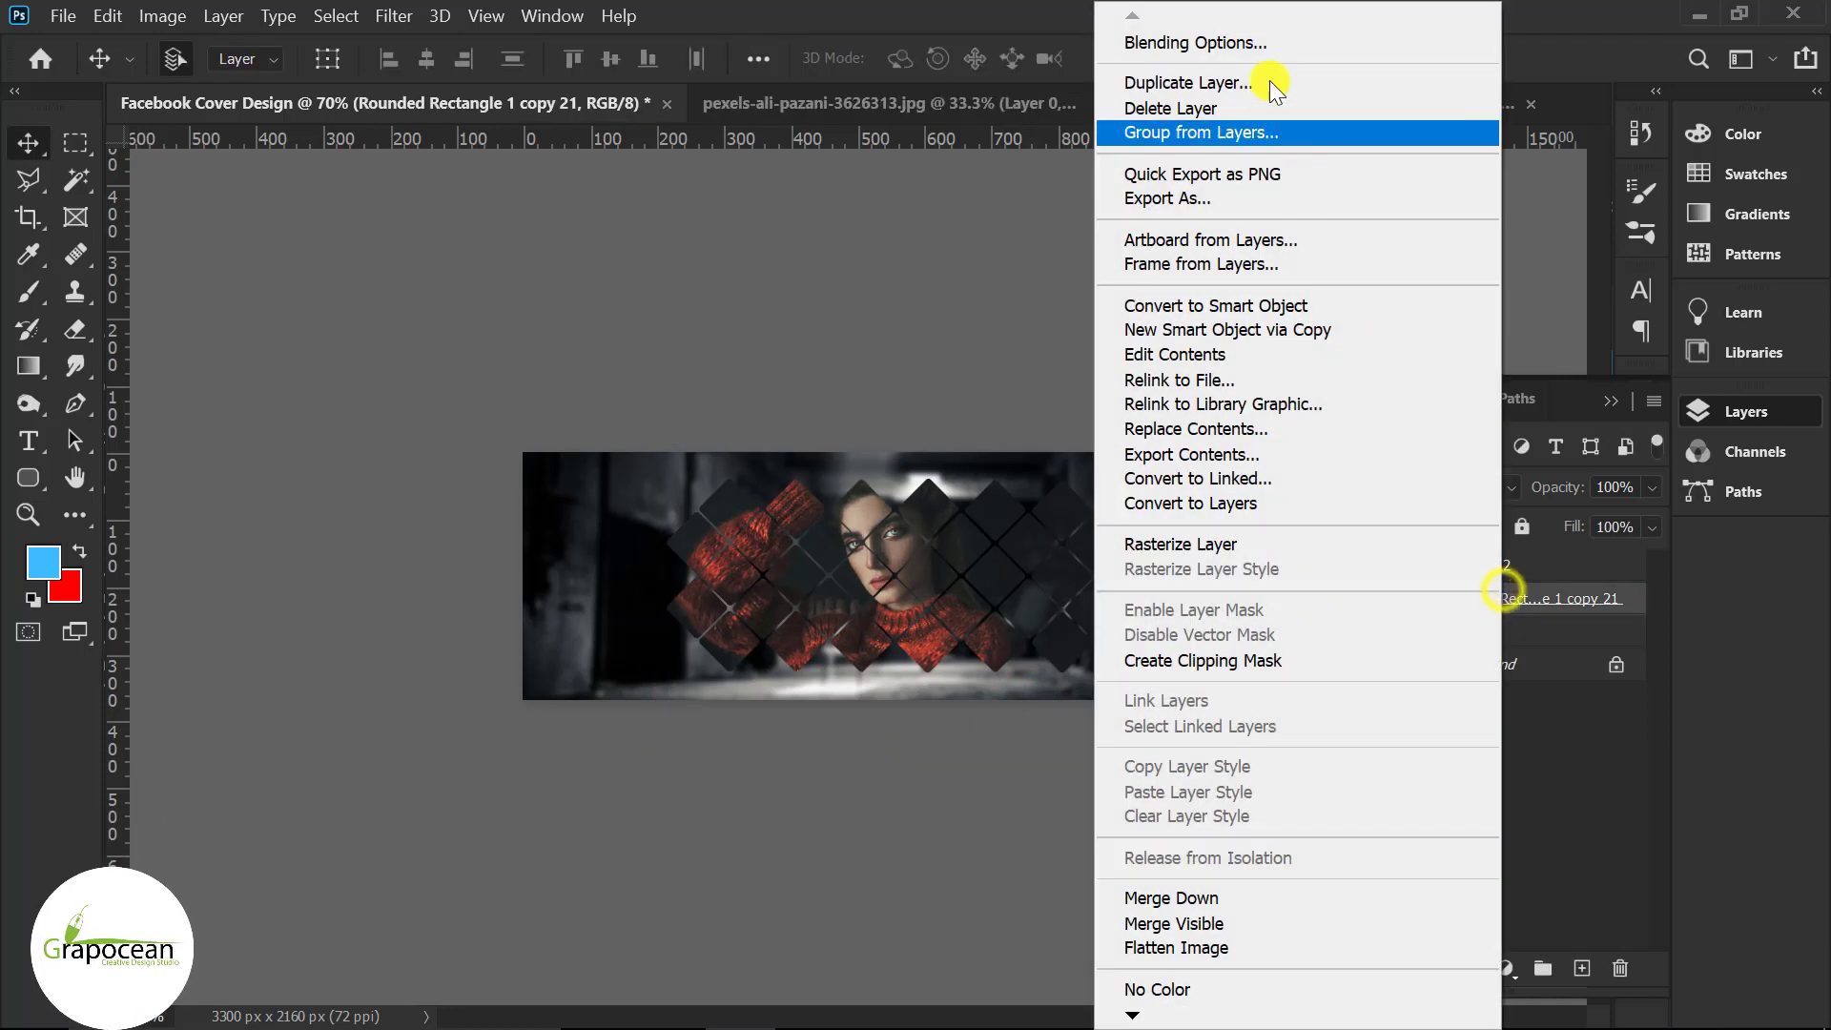
left_click(1260, 49)
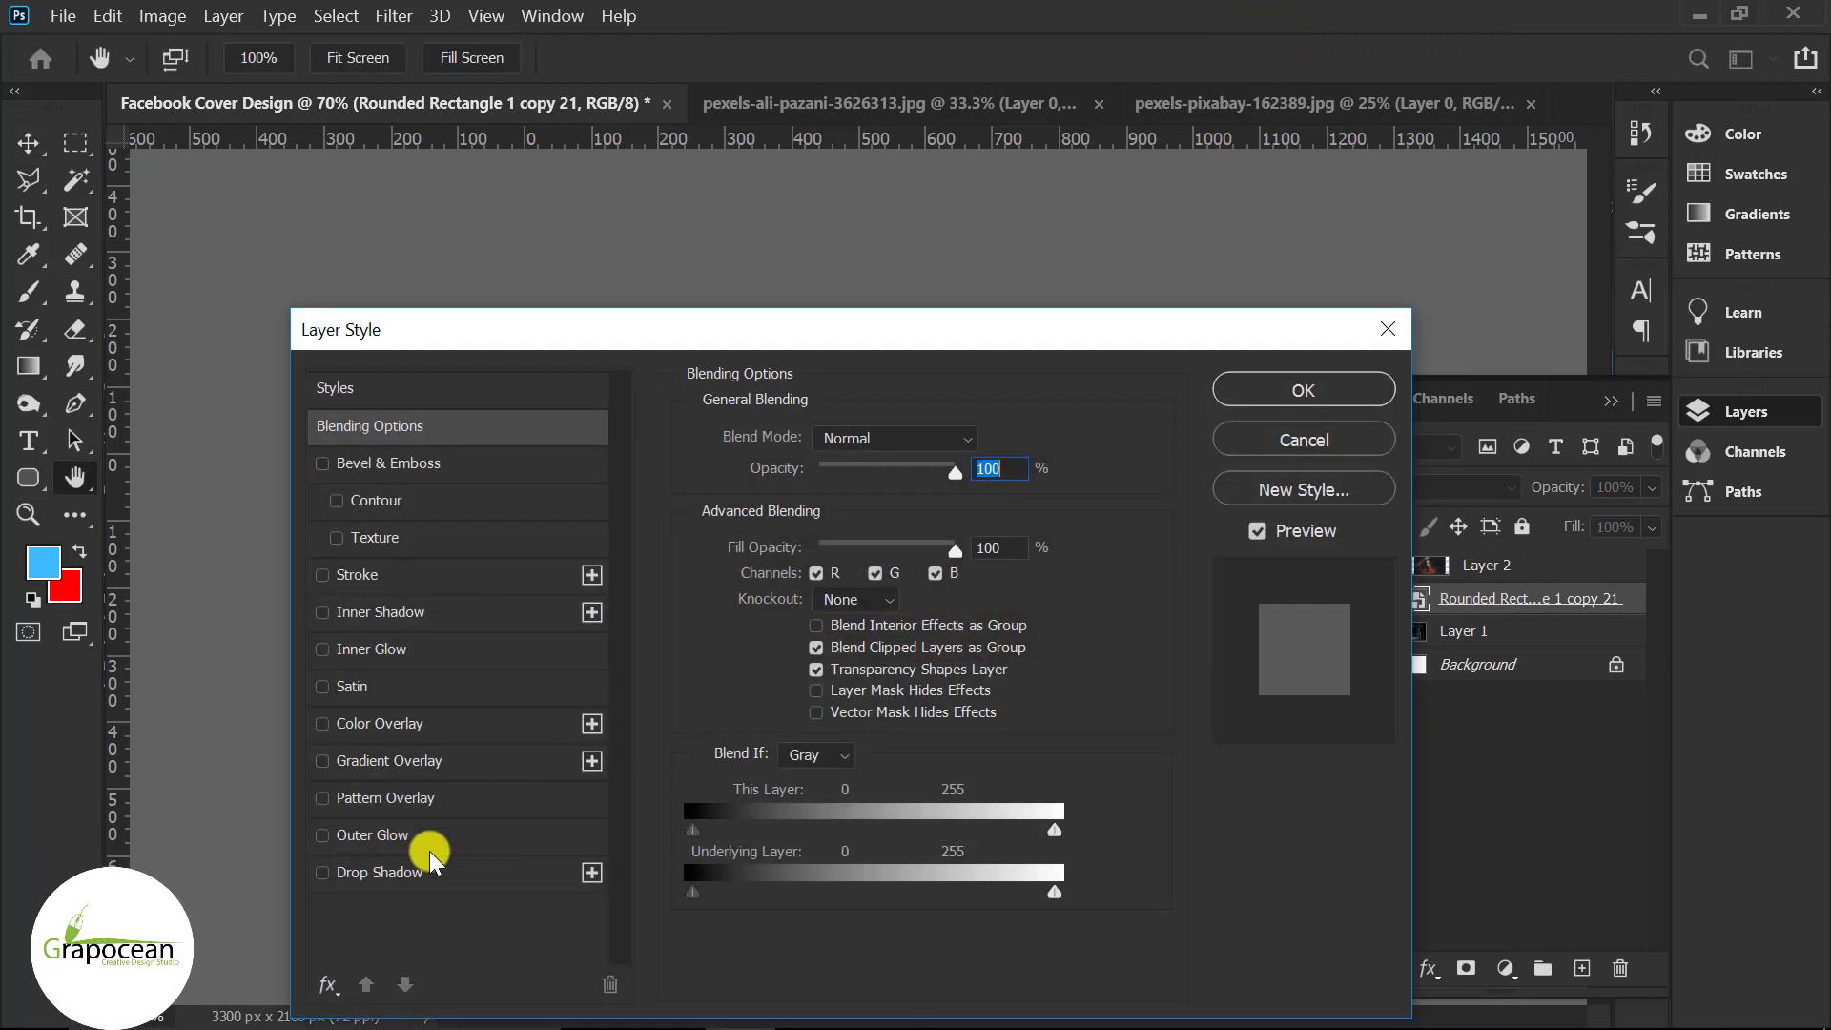
- Enable Drop Shadow on the diamonds and set its opacity to about 31%
left_click(410, 872)
mouse_move(968, 329)
left_mouse_down()
mouse_move(1815, 449)
mouse_move(1771, 453)
left_mouse_up()
left_click_drag(1731, 591, 1663, 590)
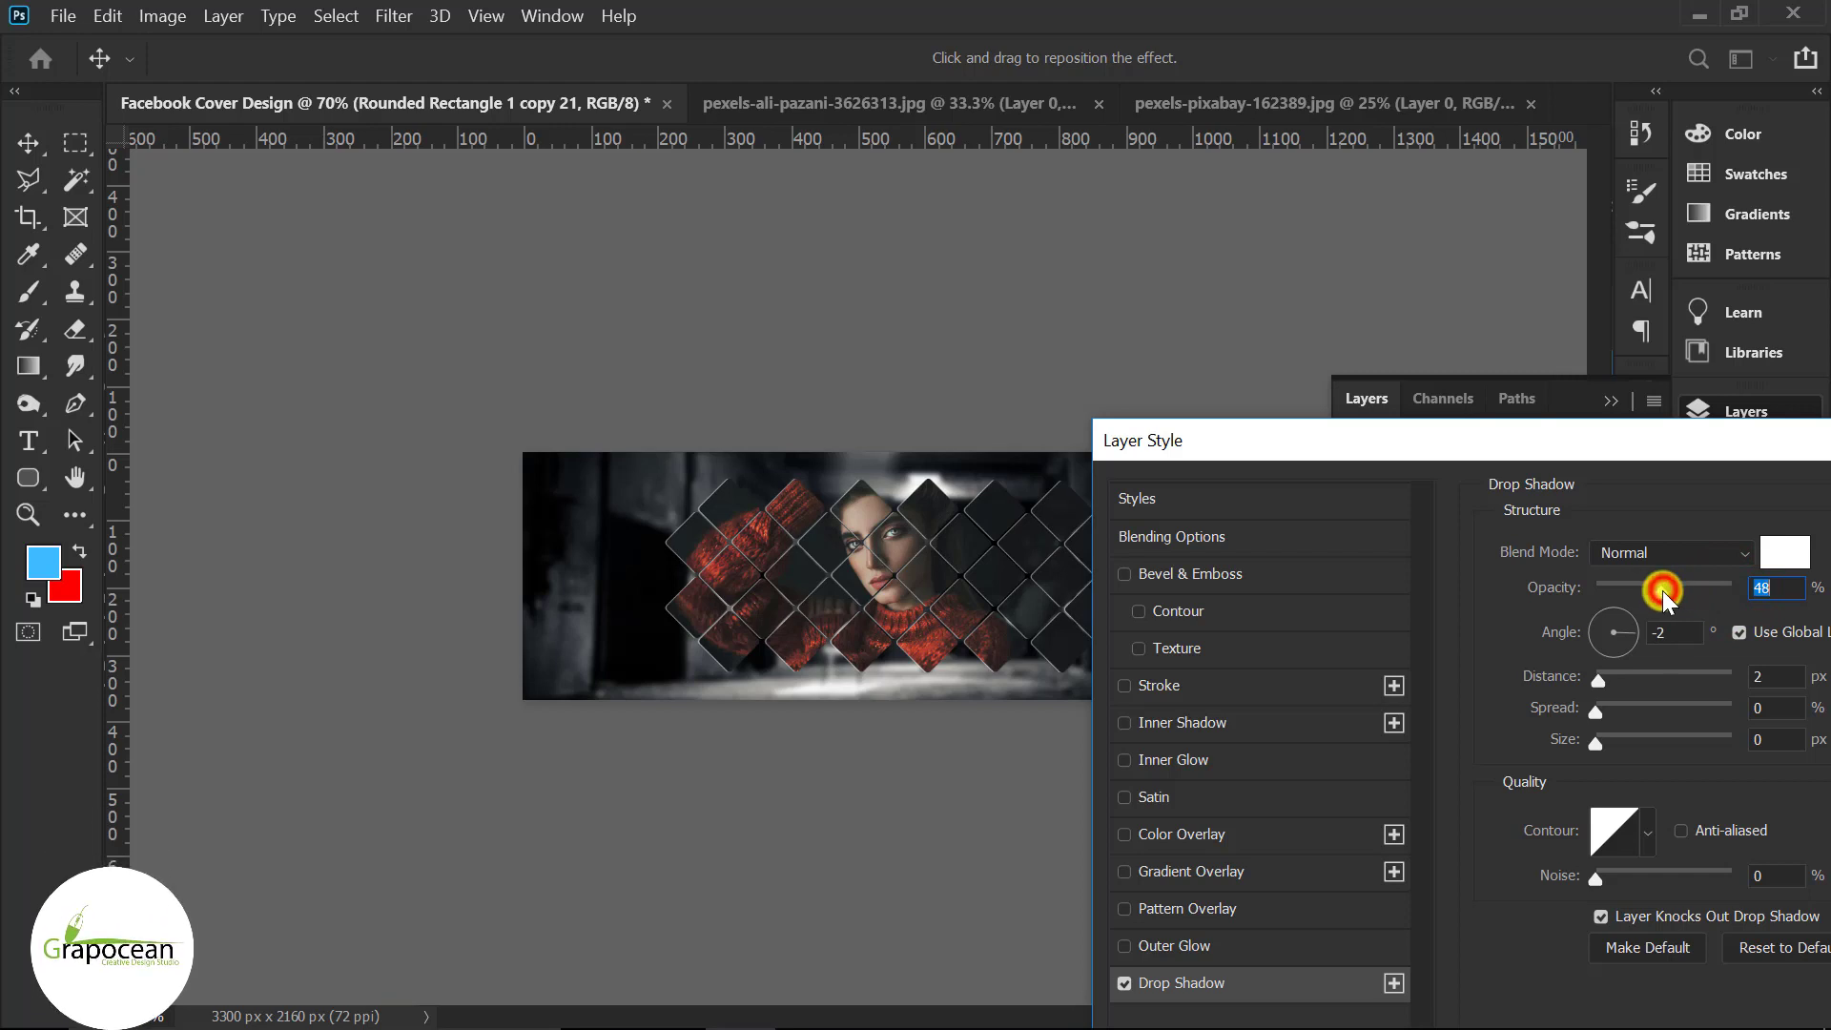
left_click_drag(1663, 589, 1626, 597)
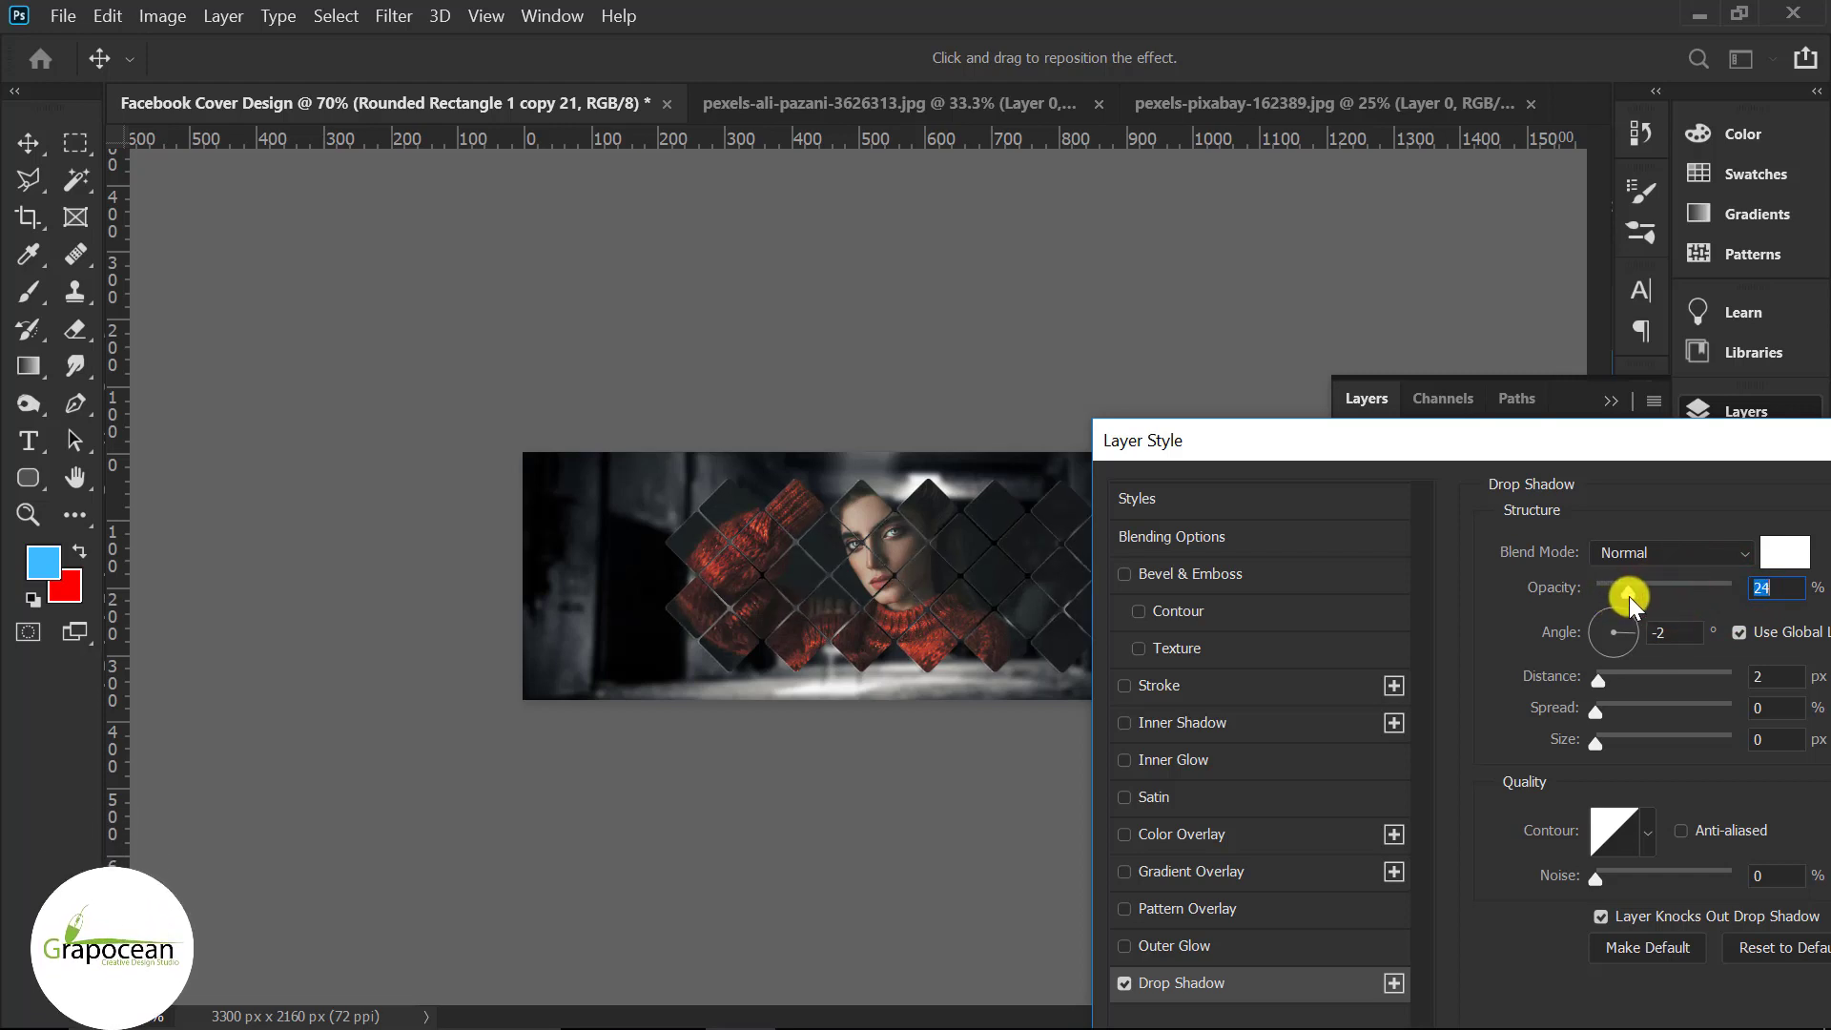
left_click_drag(1633, 597, 1639, 597)
- Try Stroke and Inner Shadow, turn both off, and apply the Drop Shadow-only style
left_click_drag(1473, 454, 1519, 400)
left_click(1199, 622)
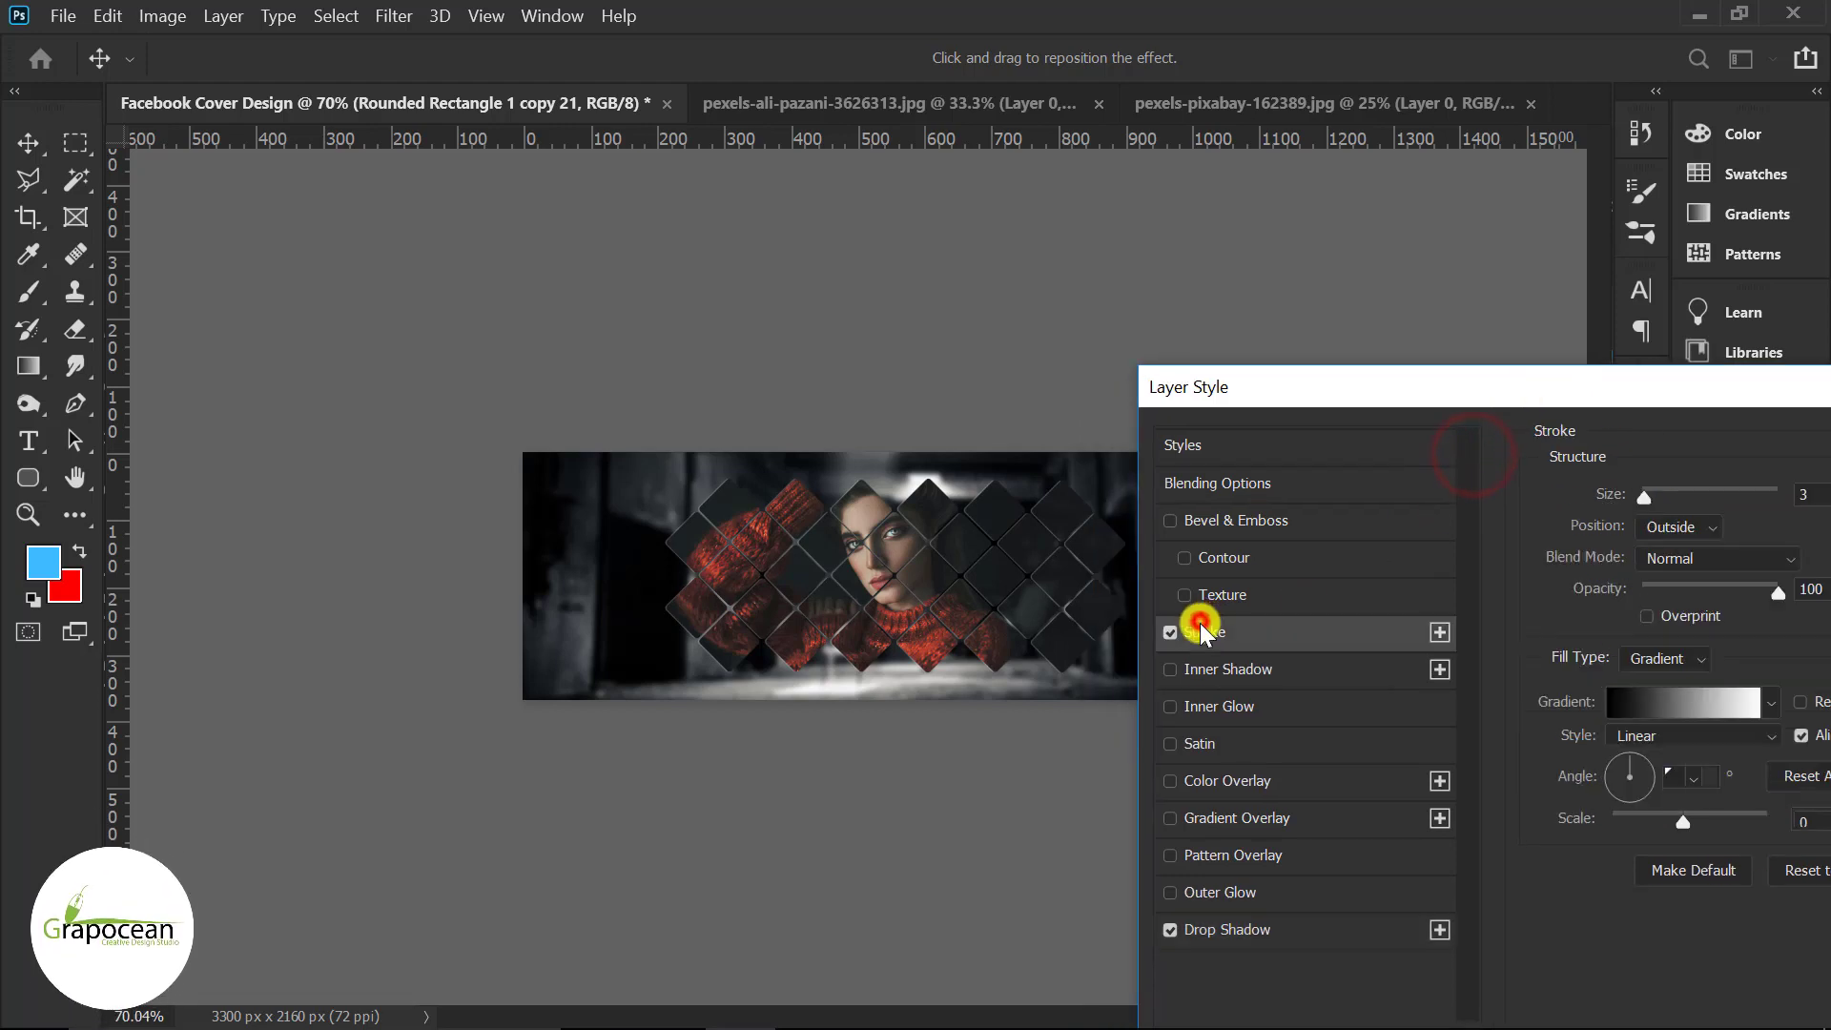
left_click(1171, 632)
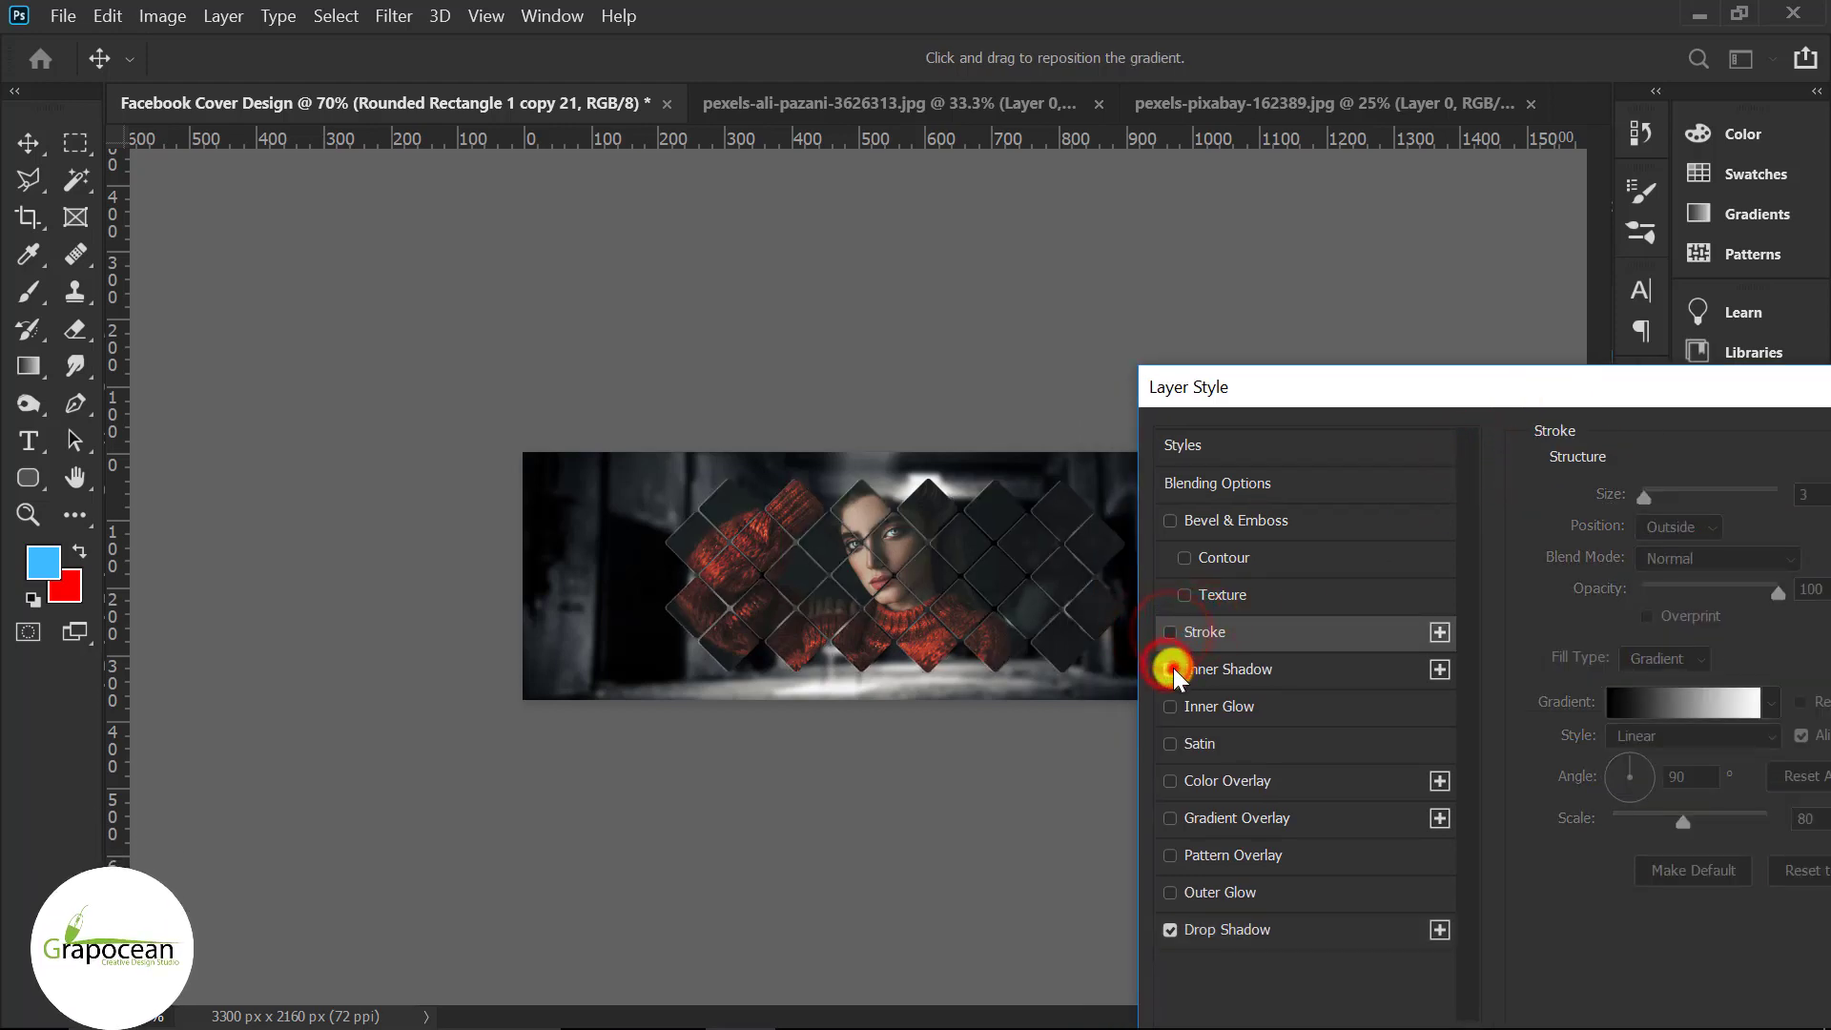
left_click(1236, 671)
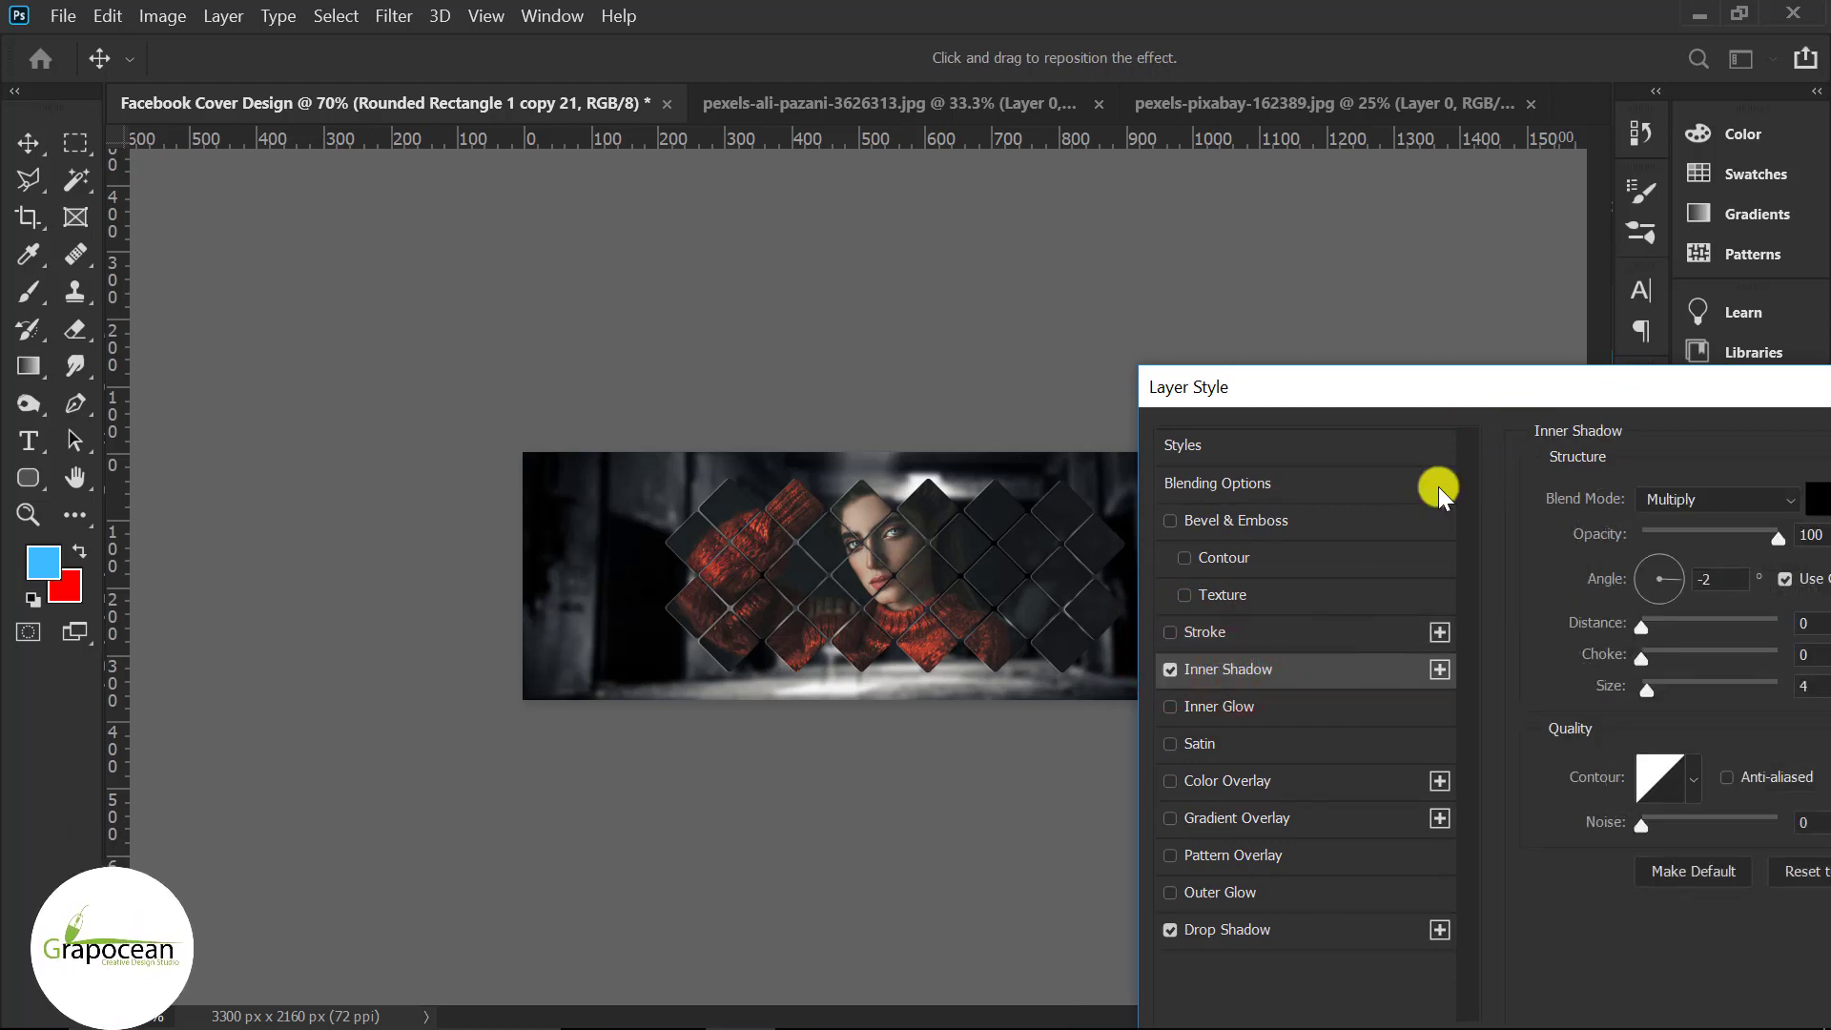
left_click(1170, 667)
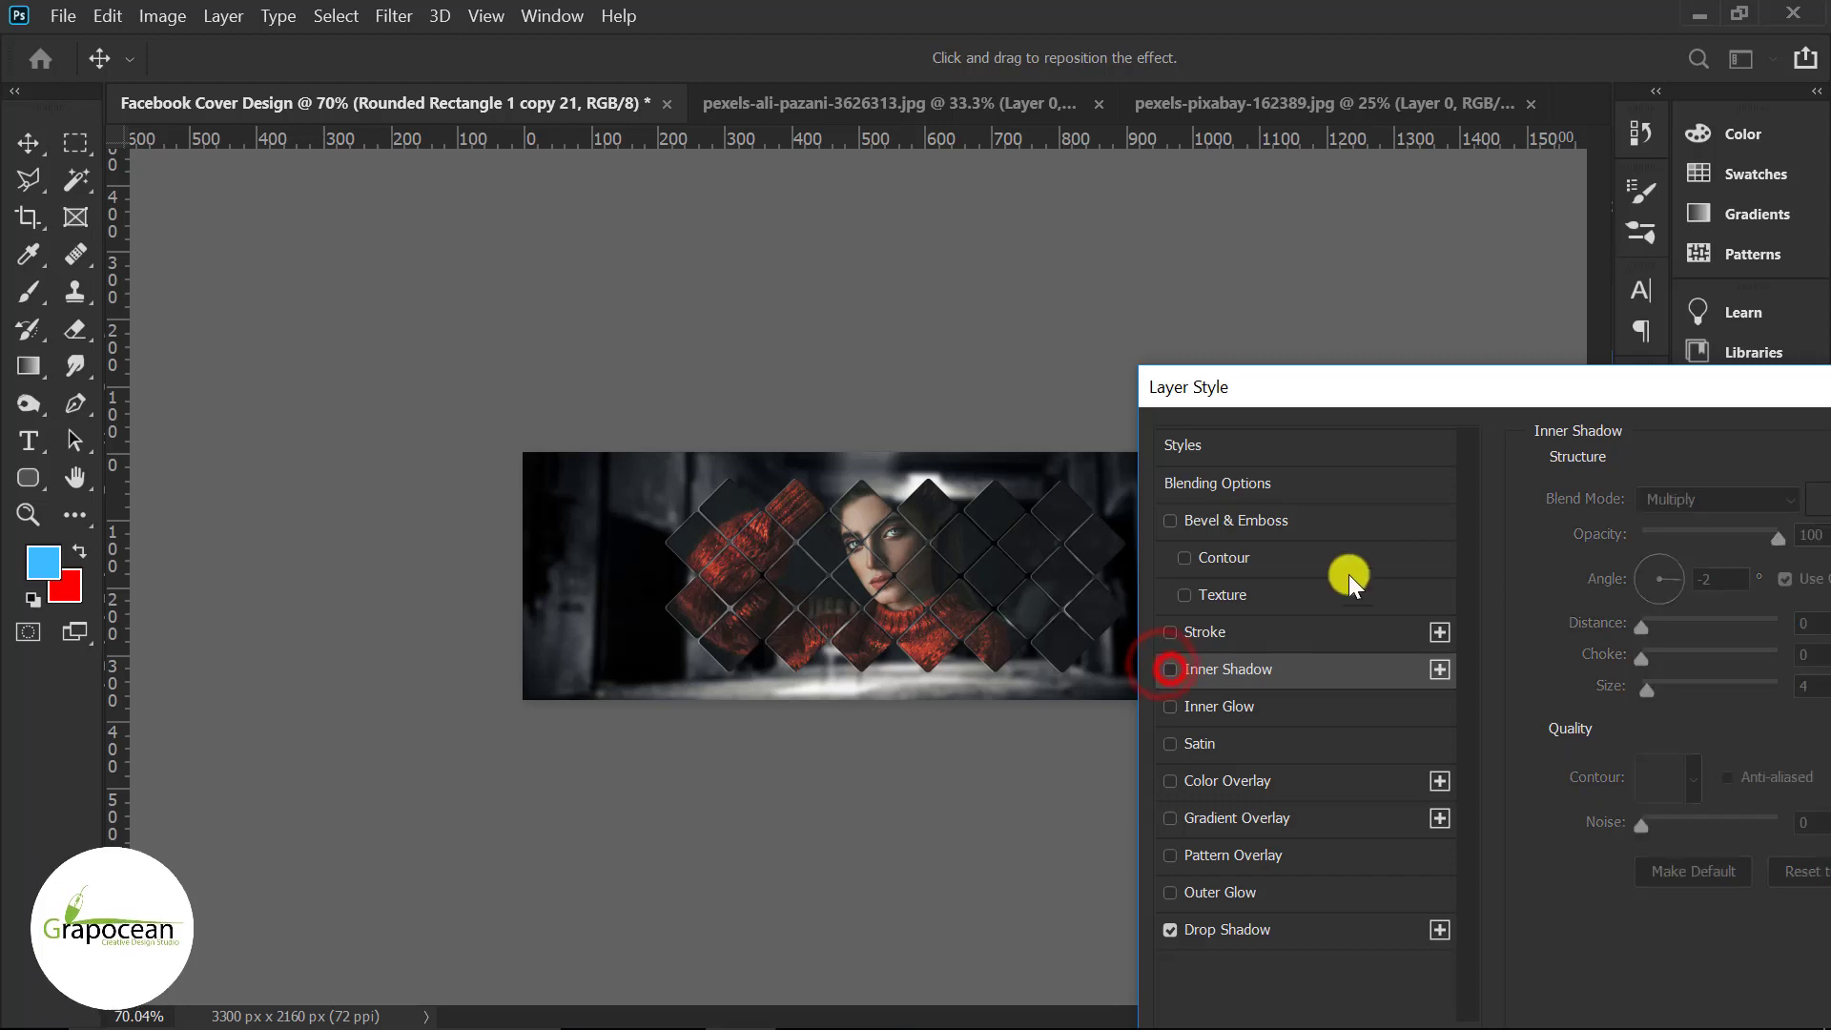
left_click_drag(1459, 396, 889, 473)
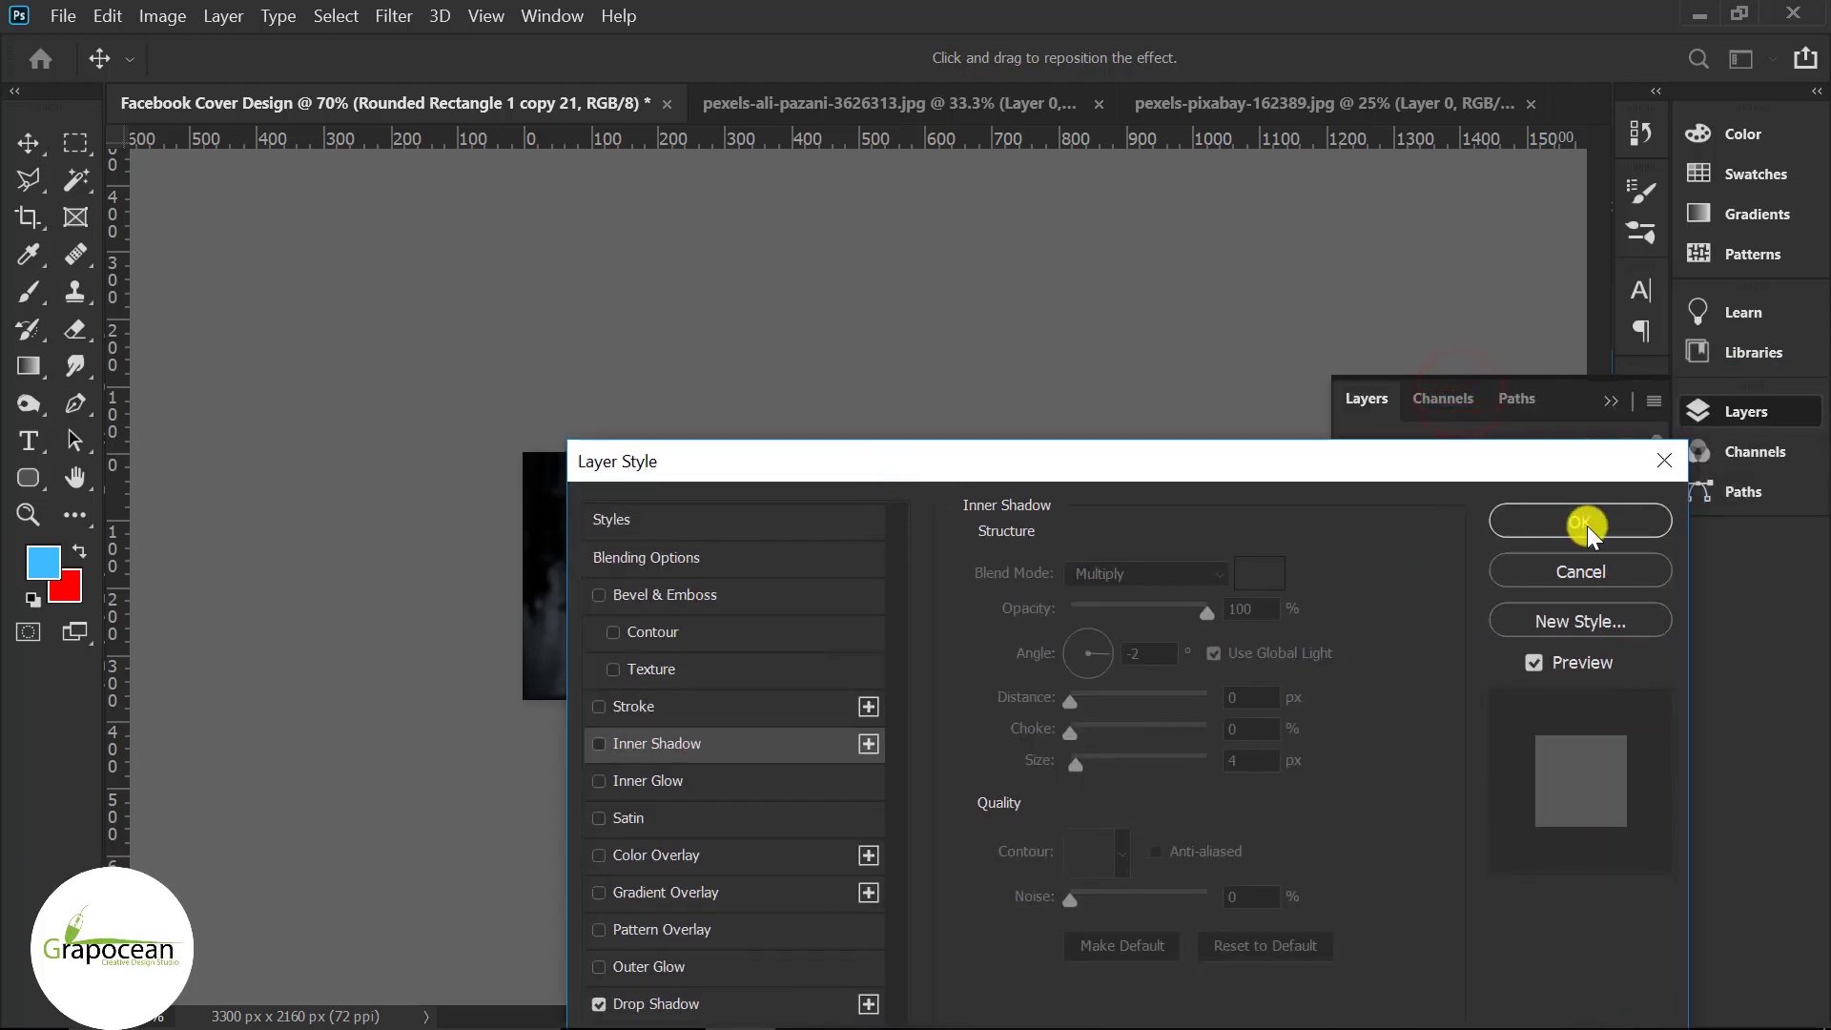
left_click(1586, 524)
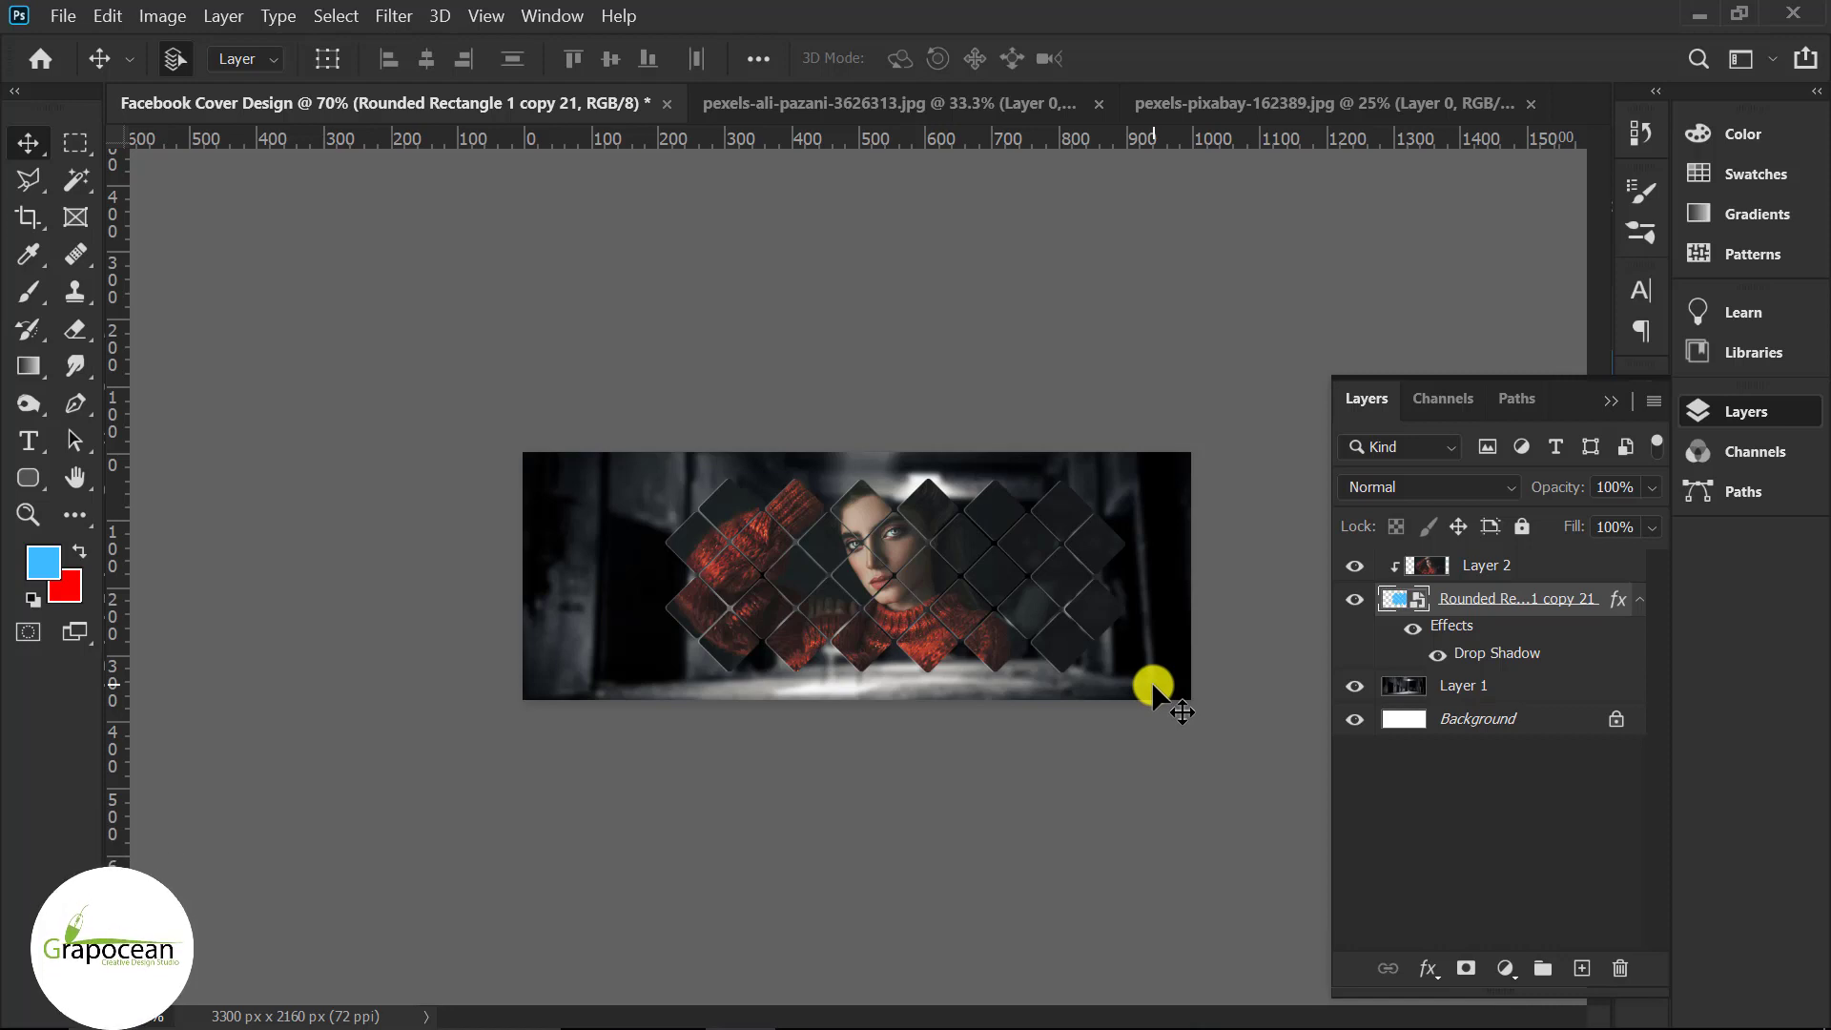
- Switch to the Brush Tool and add a new empty layer above Layer 2
right_click(21, 284)
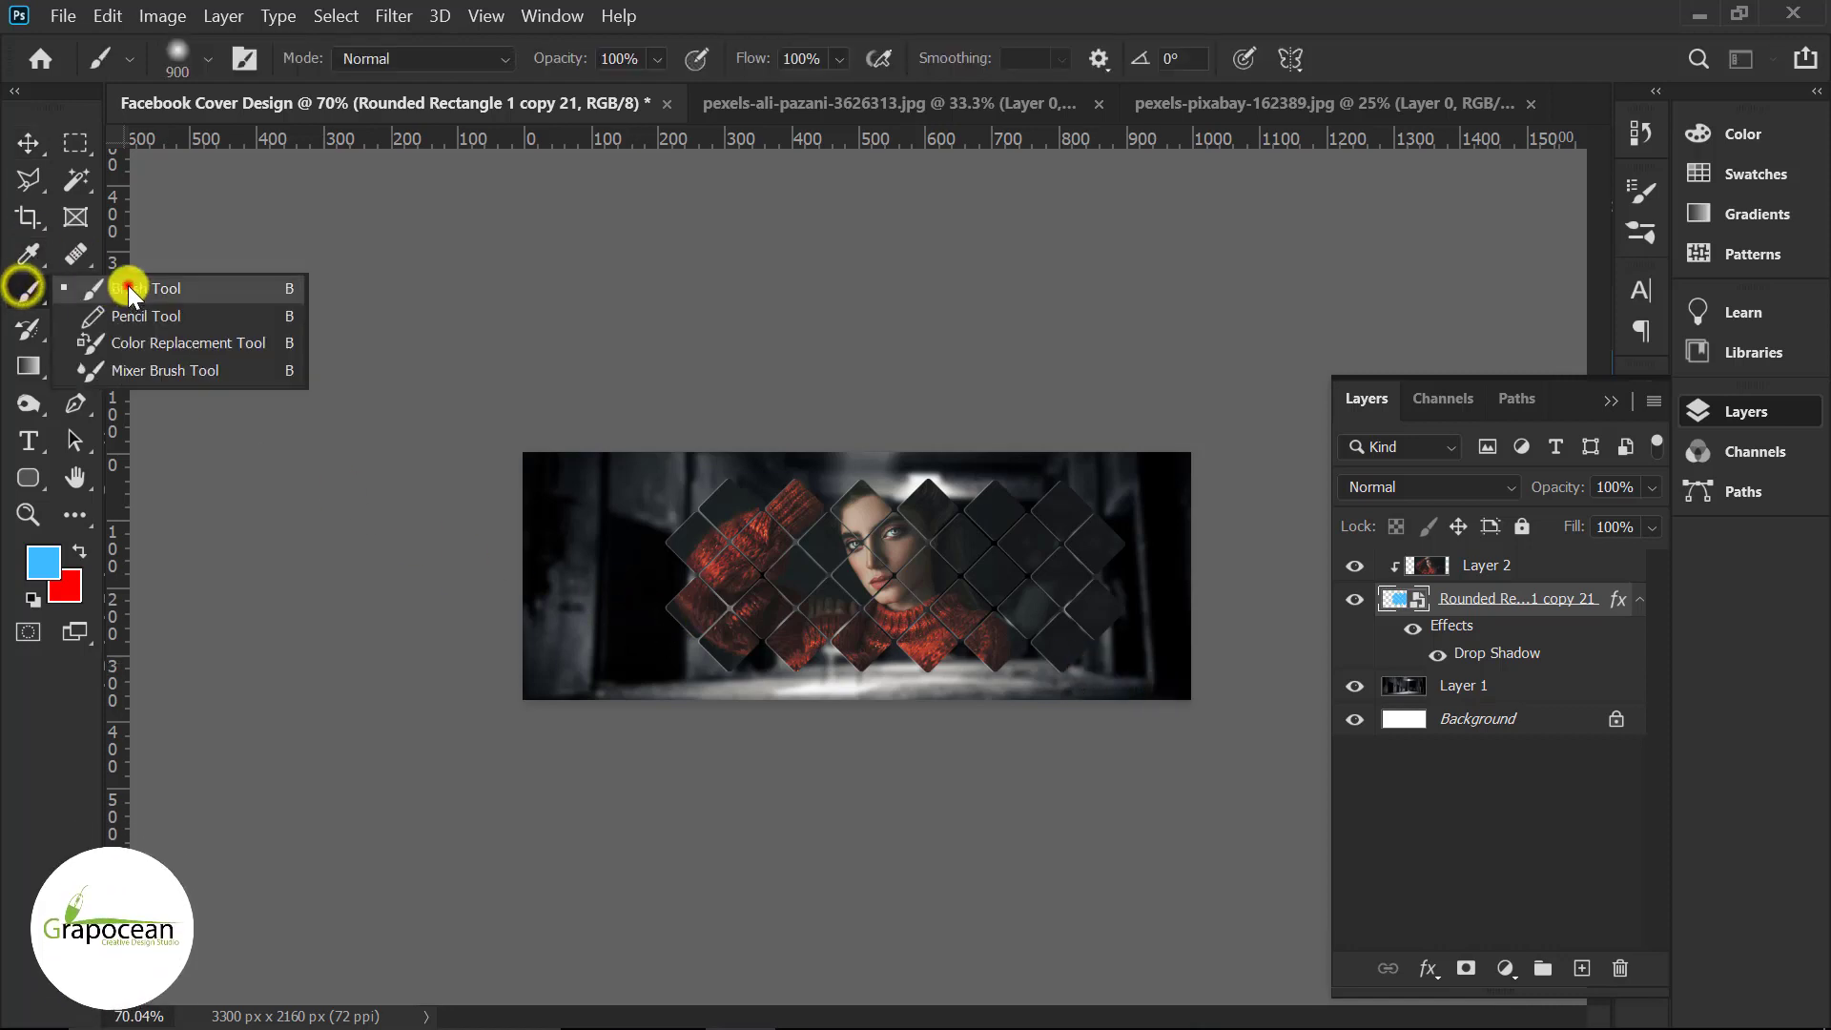
left_click(129, 286)
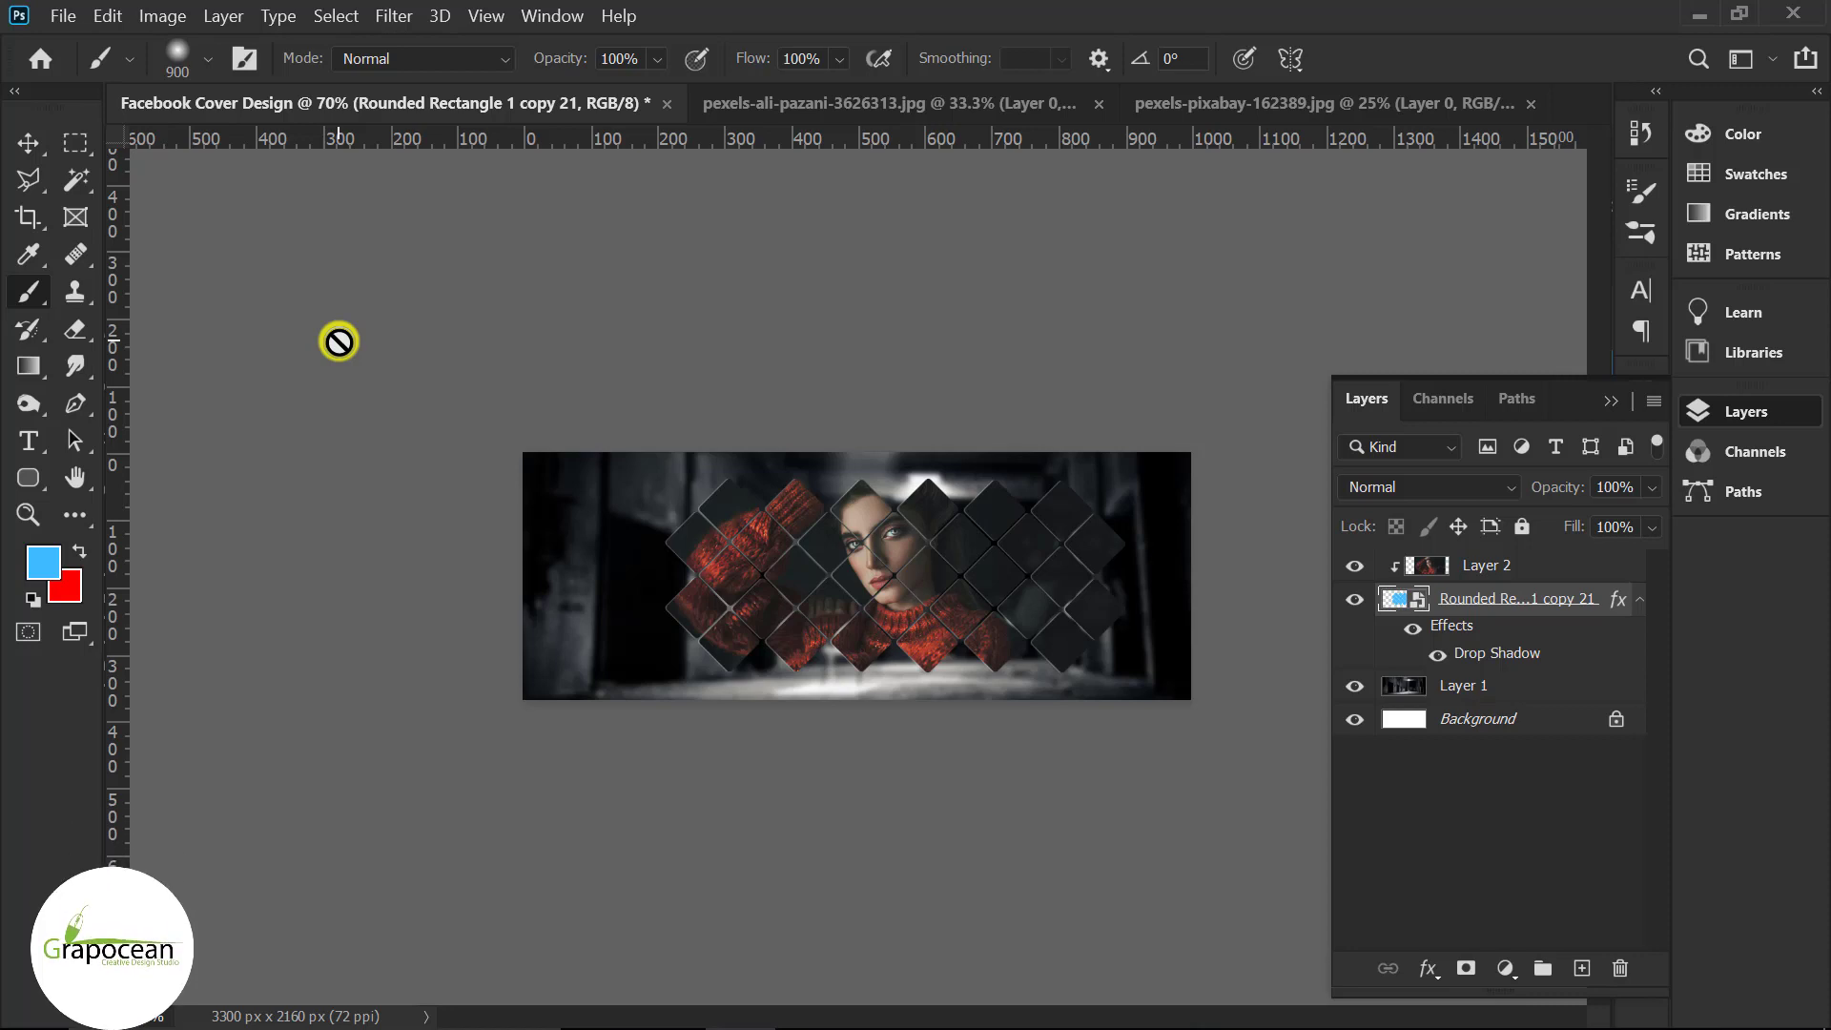
right_click(50, 342)
left_click(153, 286)
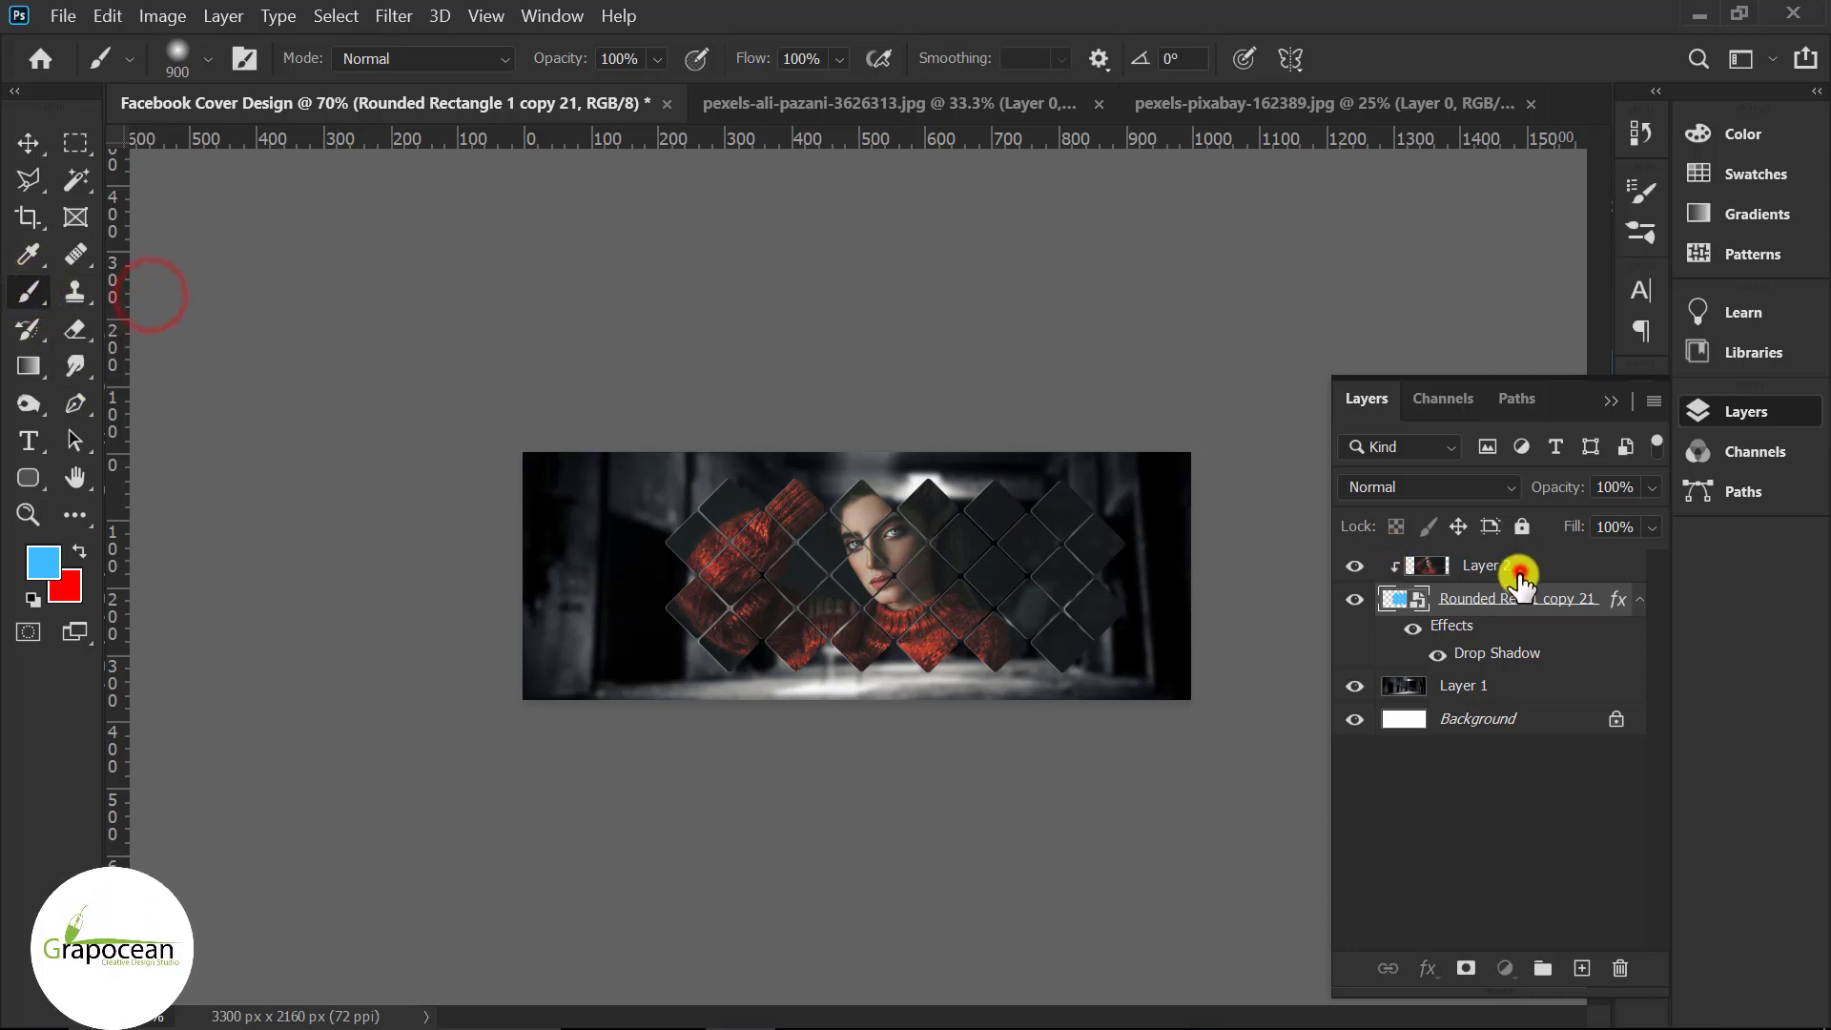
left_click(1516, 567)
left_click(1581, 968)
- Choose smoke brush 106 from Free Smoke Photoshop Brushes 8, undoing two blue test dabs
left_click(206, 66)
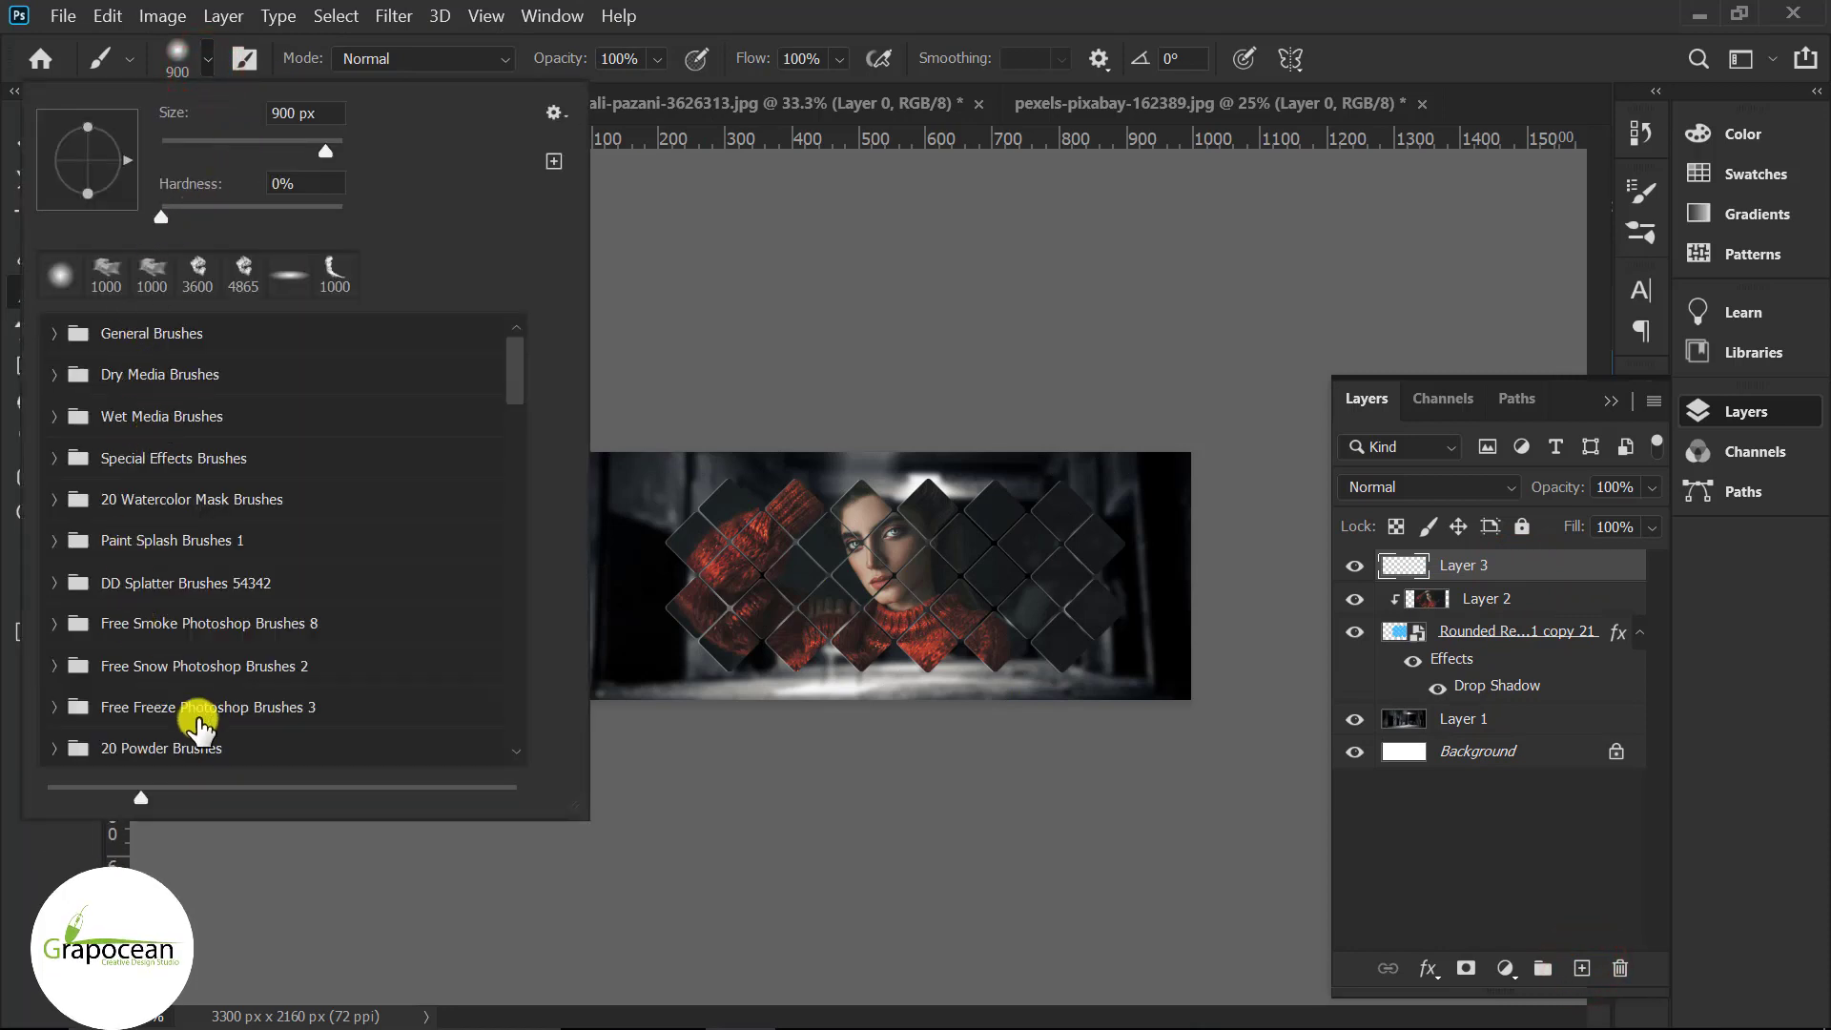
scroll(198, 725, "down", 1)
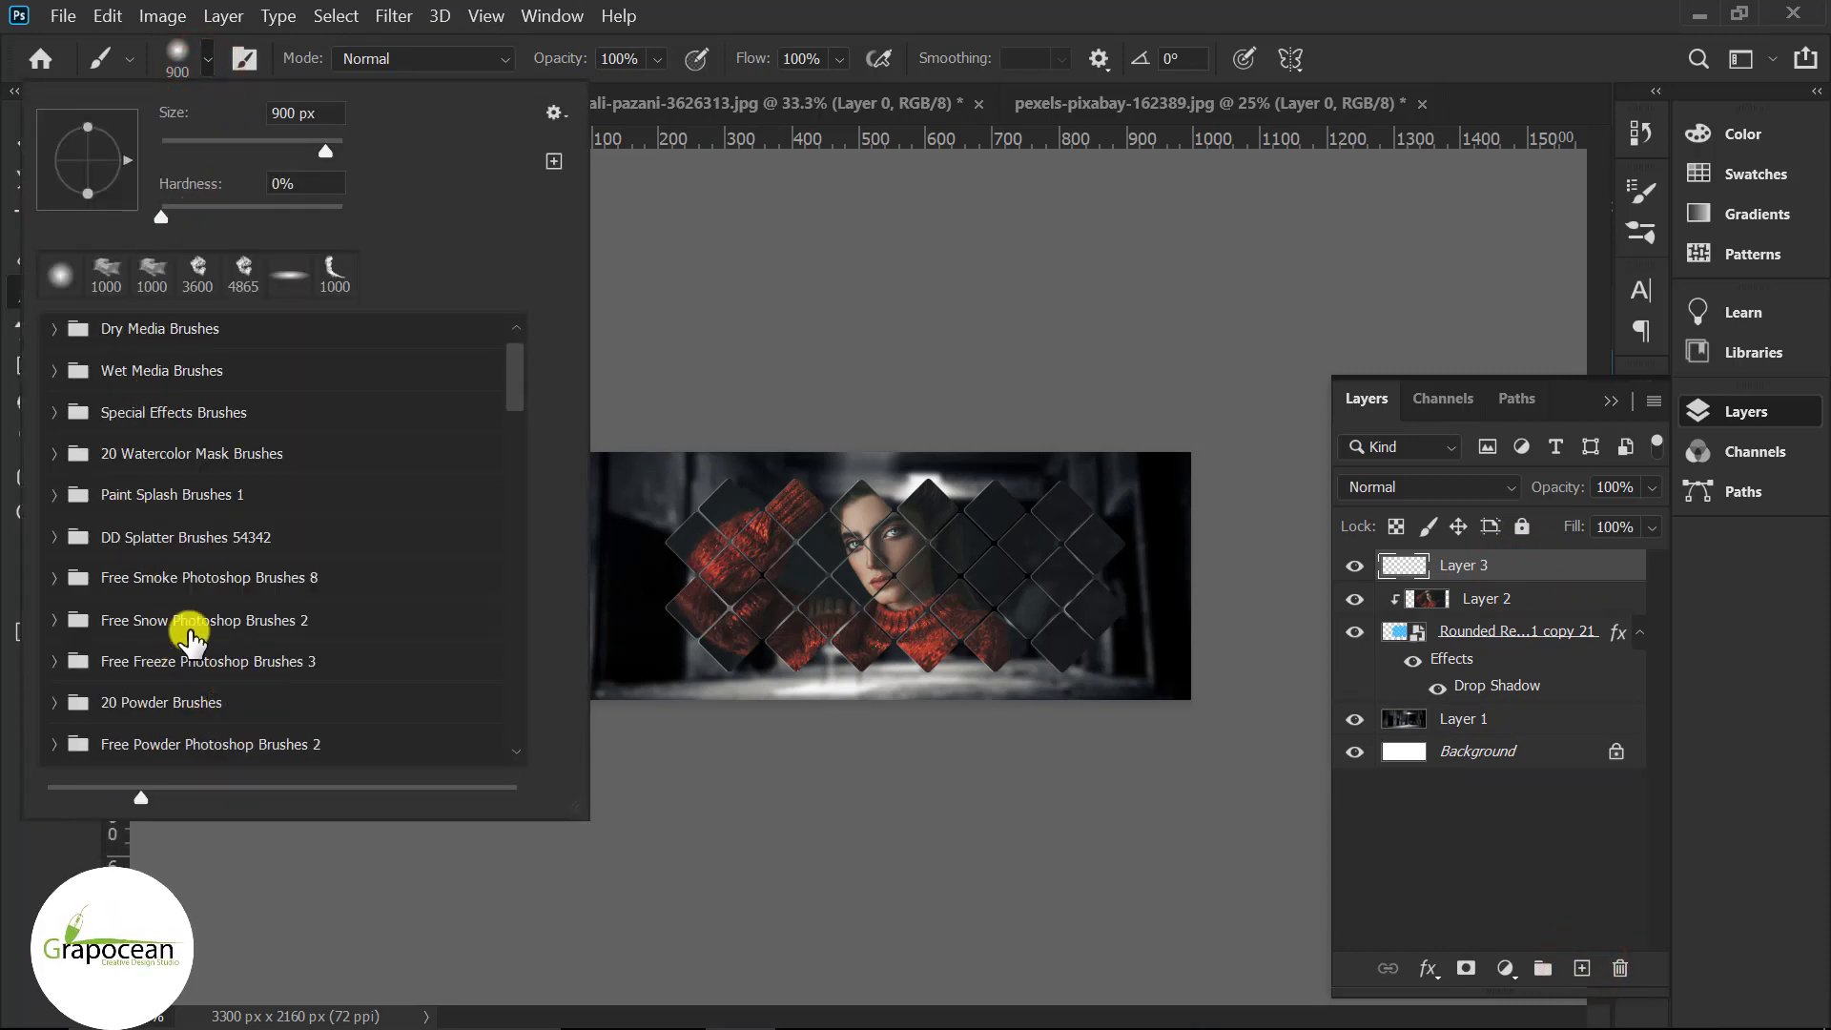
left_click(54, 576)
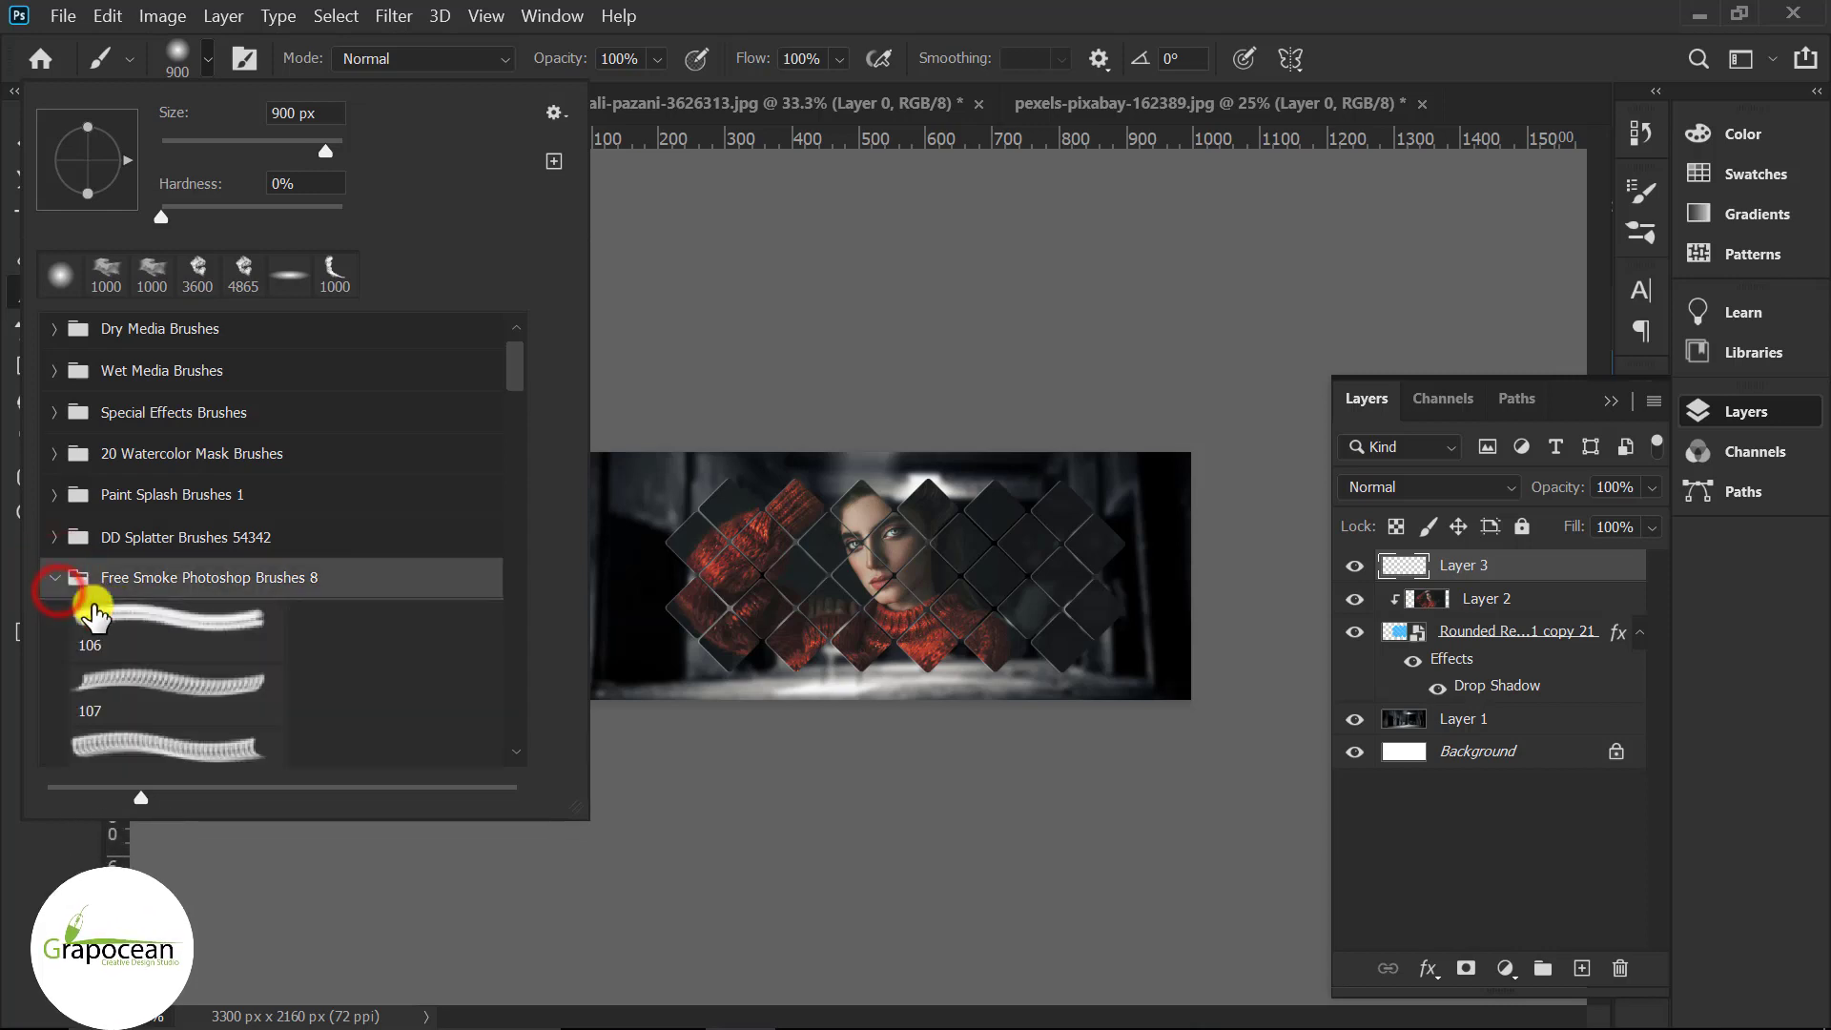
left_click(210, 654)
left_click(1001, 586)
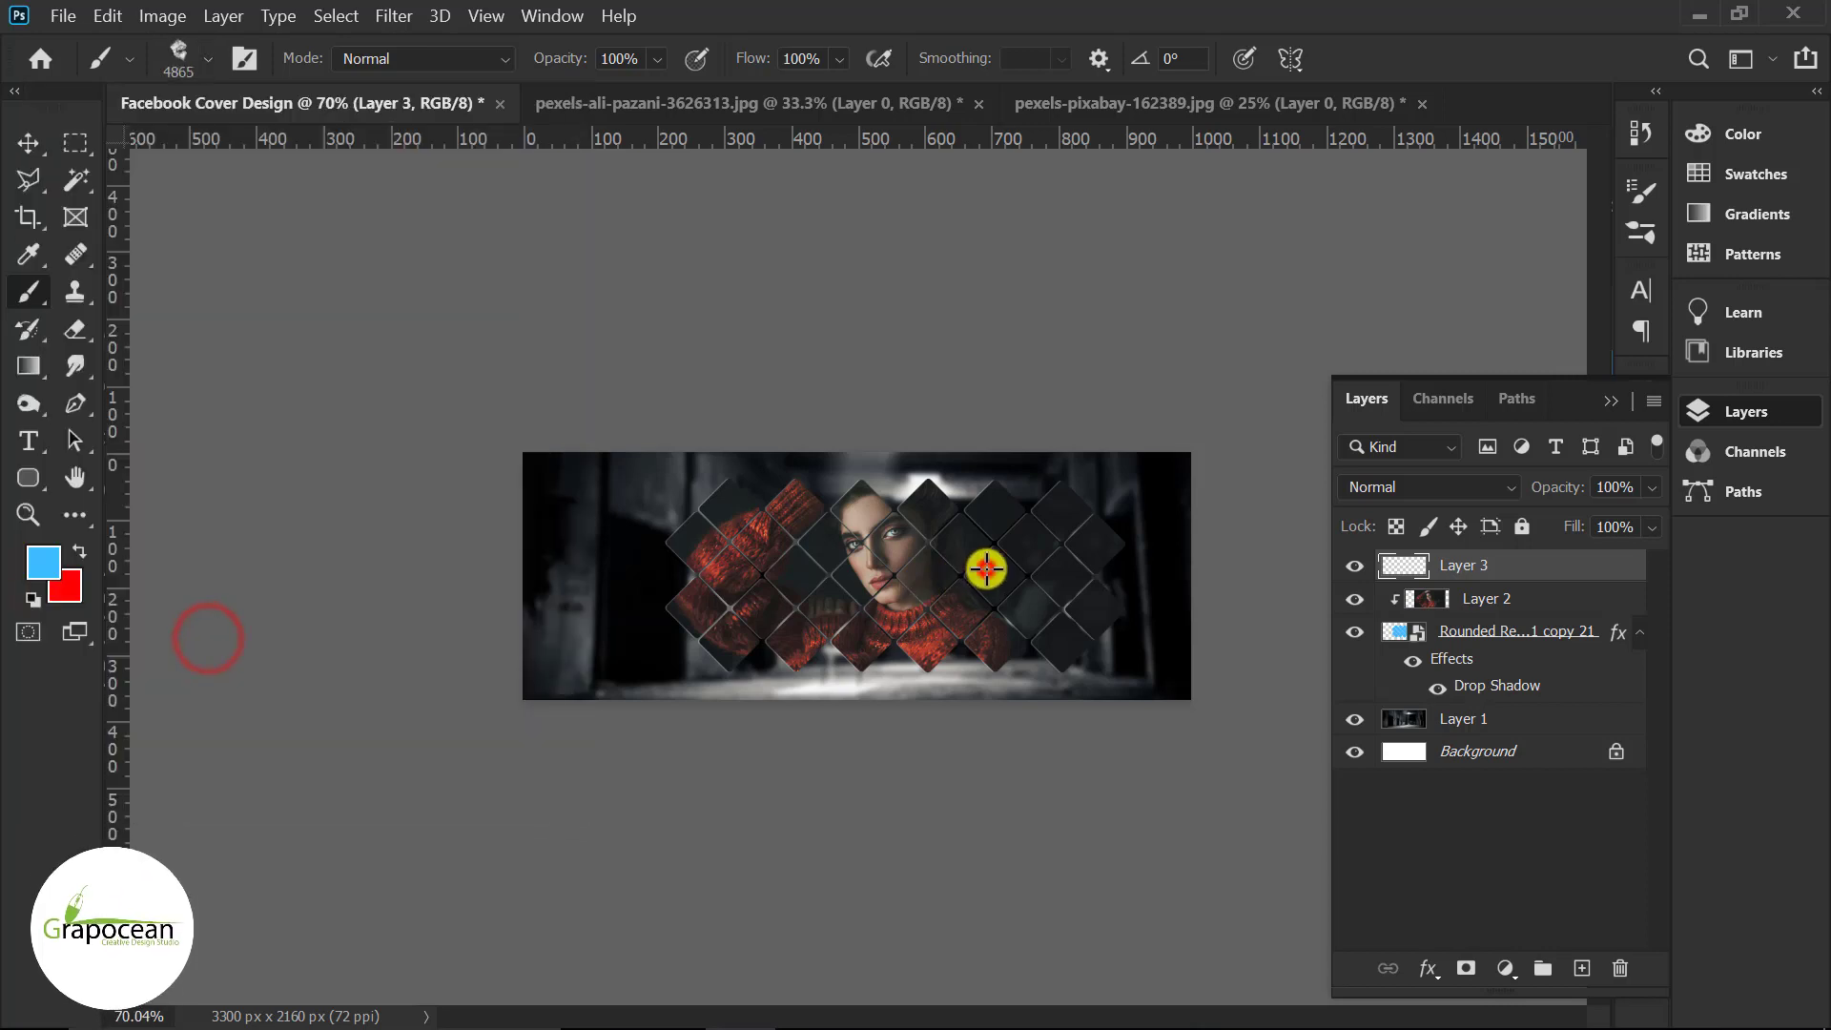
key("ctrl+z")
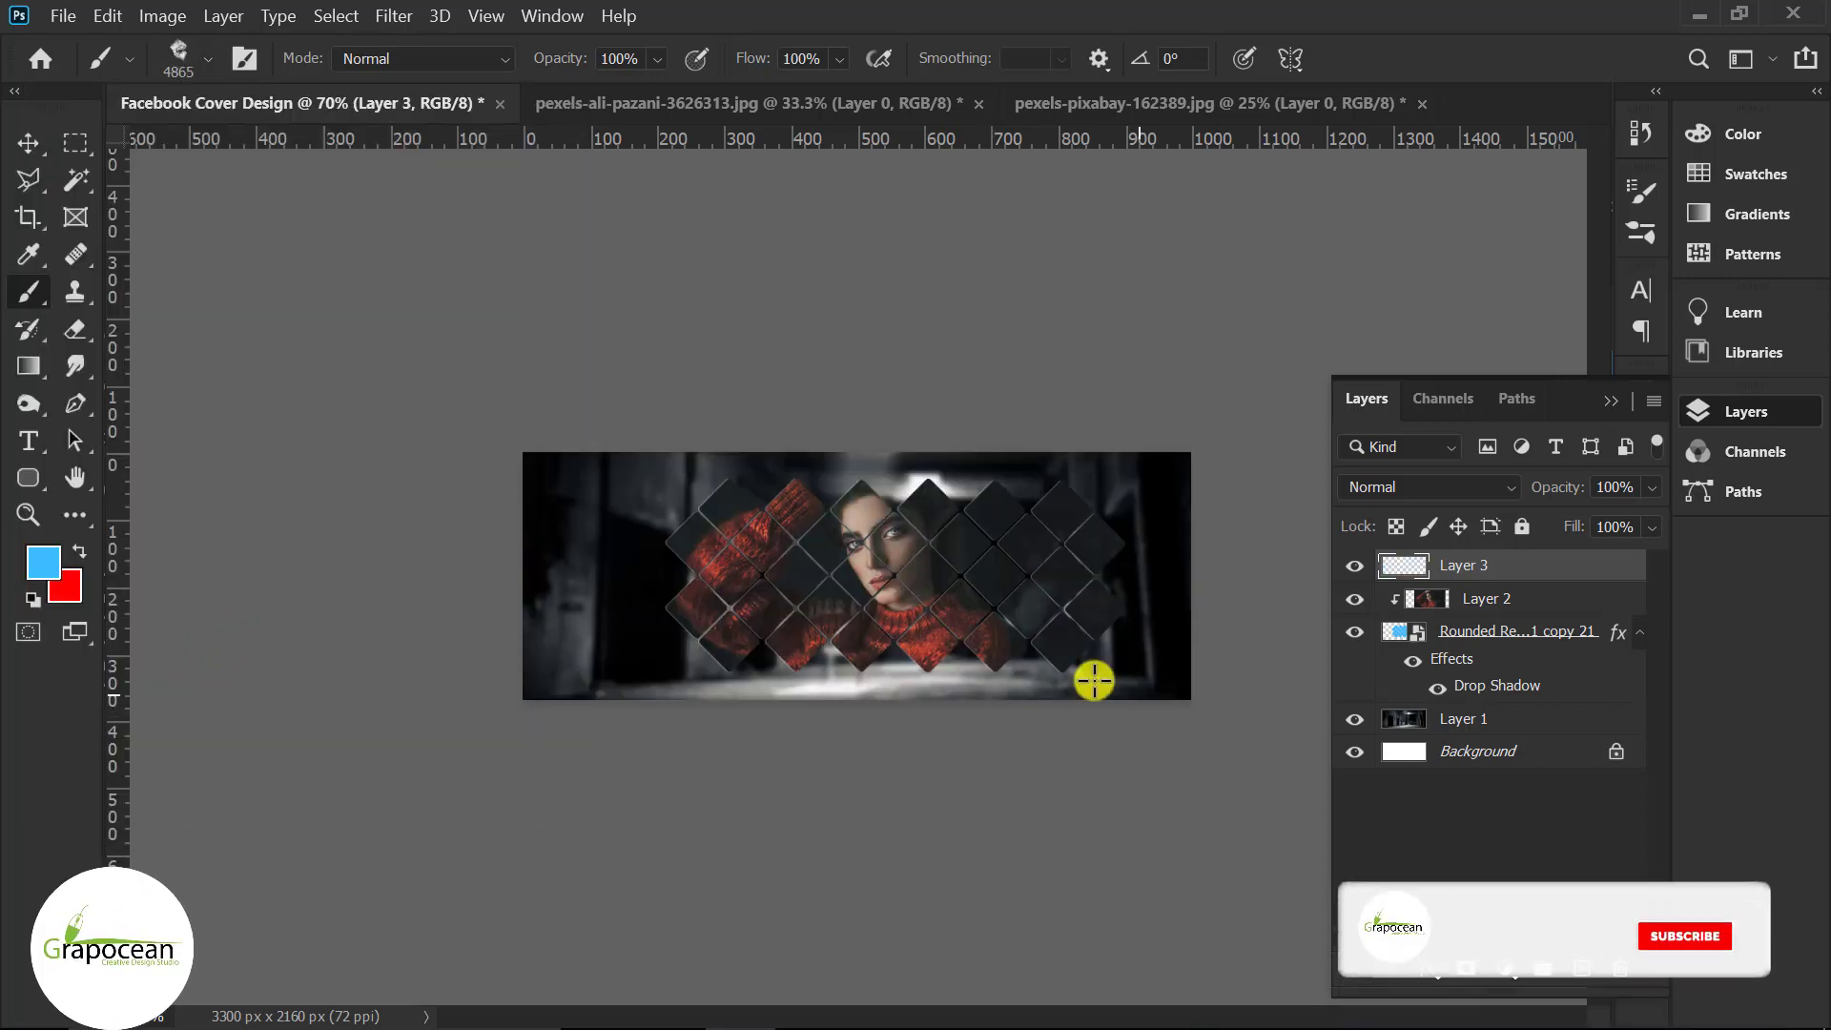
left_click(933, 533)
key("ctrl+z")
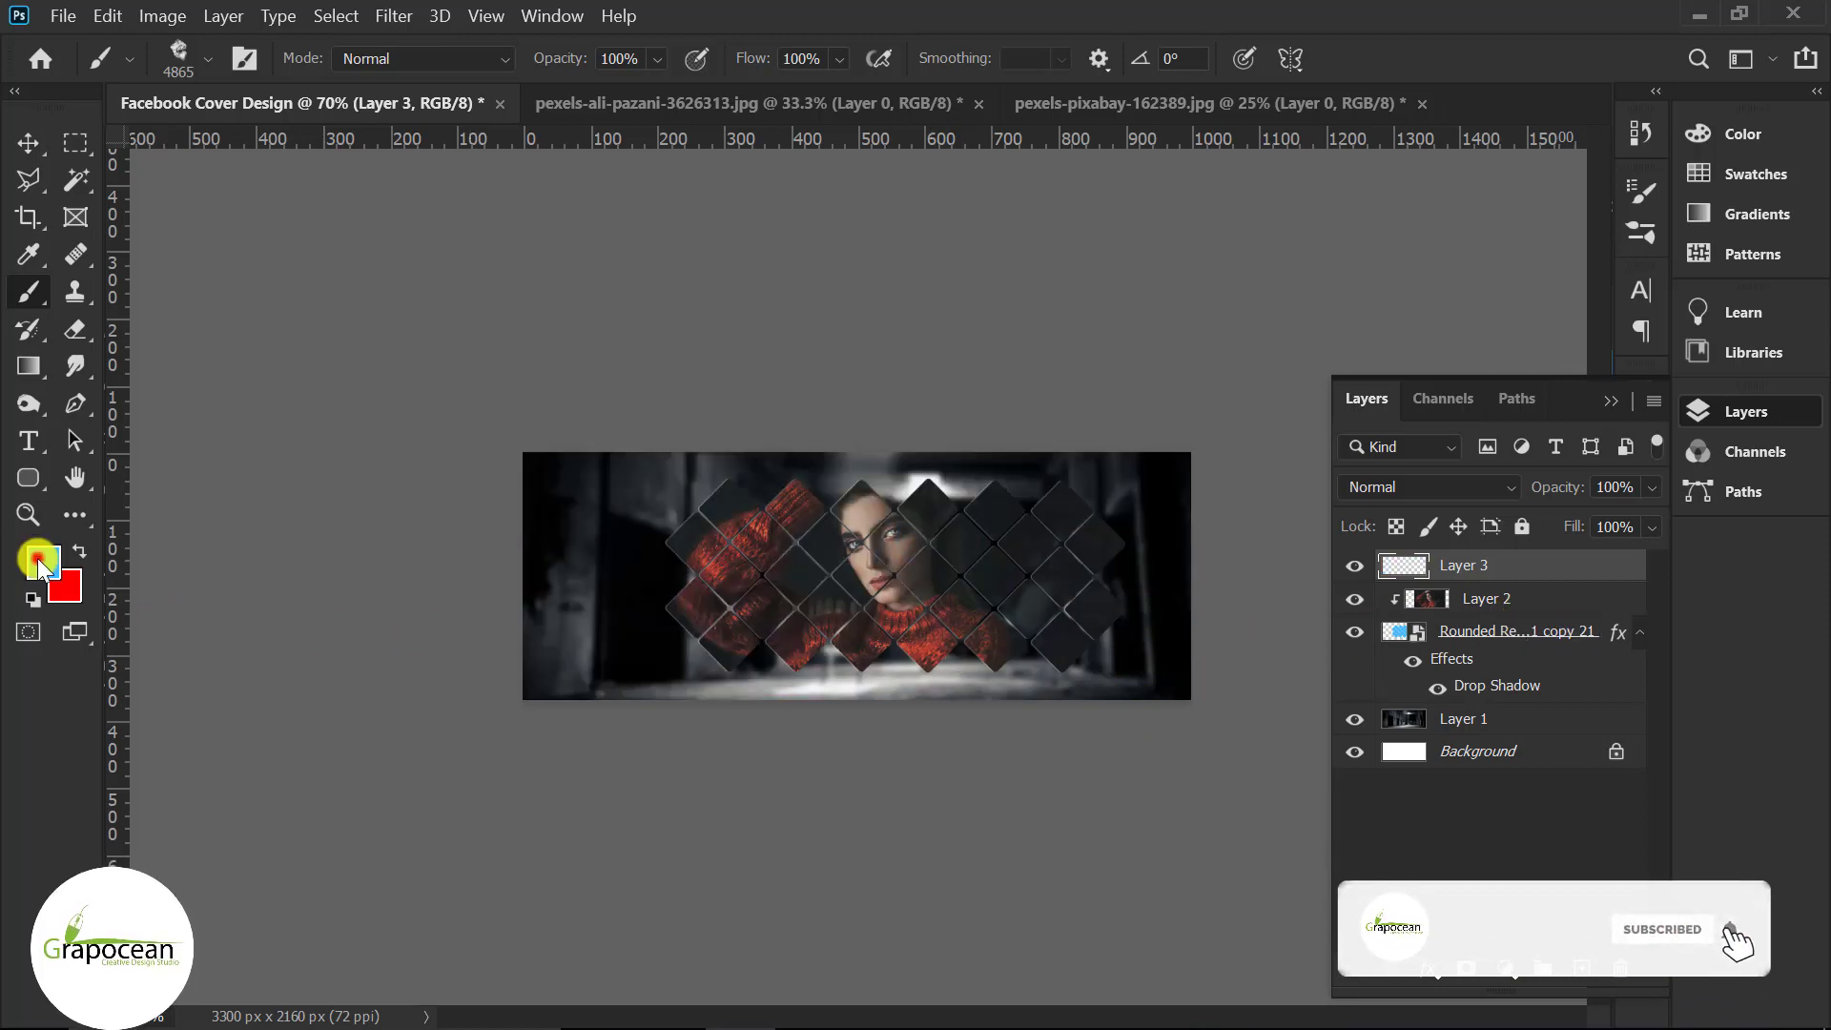
- Sample a dark red foreground colour and paint red smoke over the upper-left area
left_click(43, 562)
left_click(937, 658)
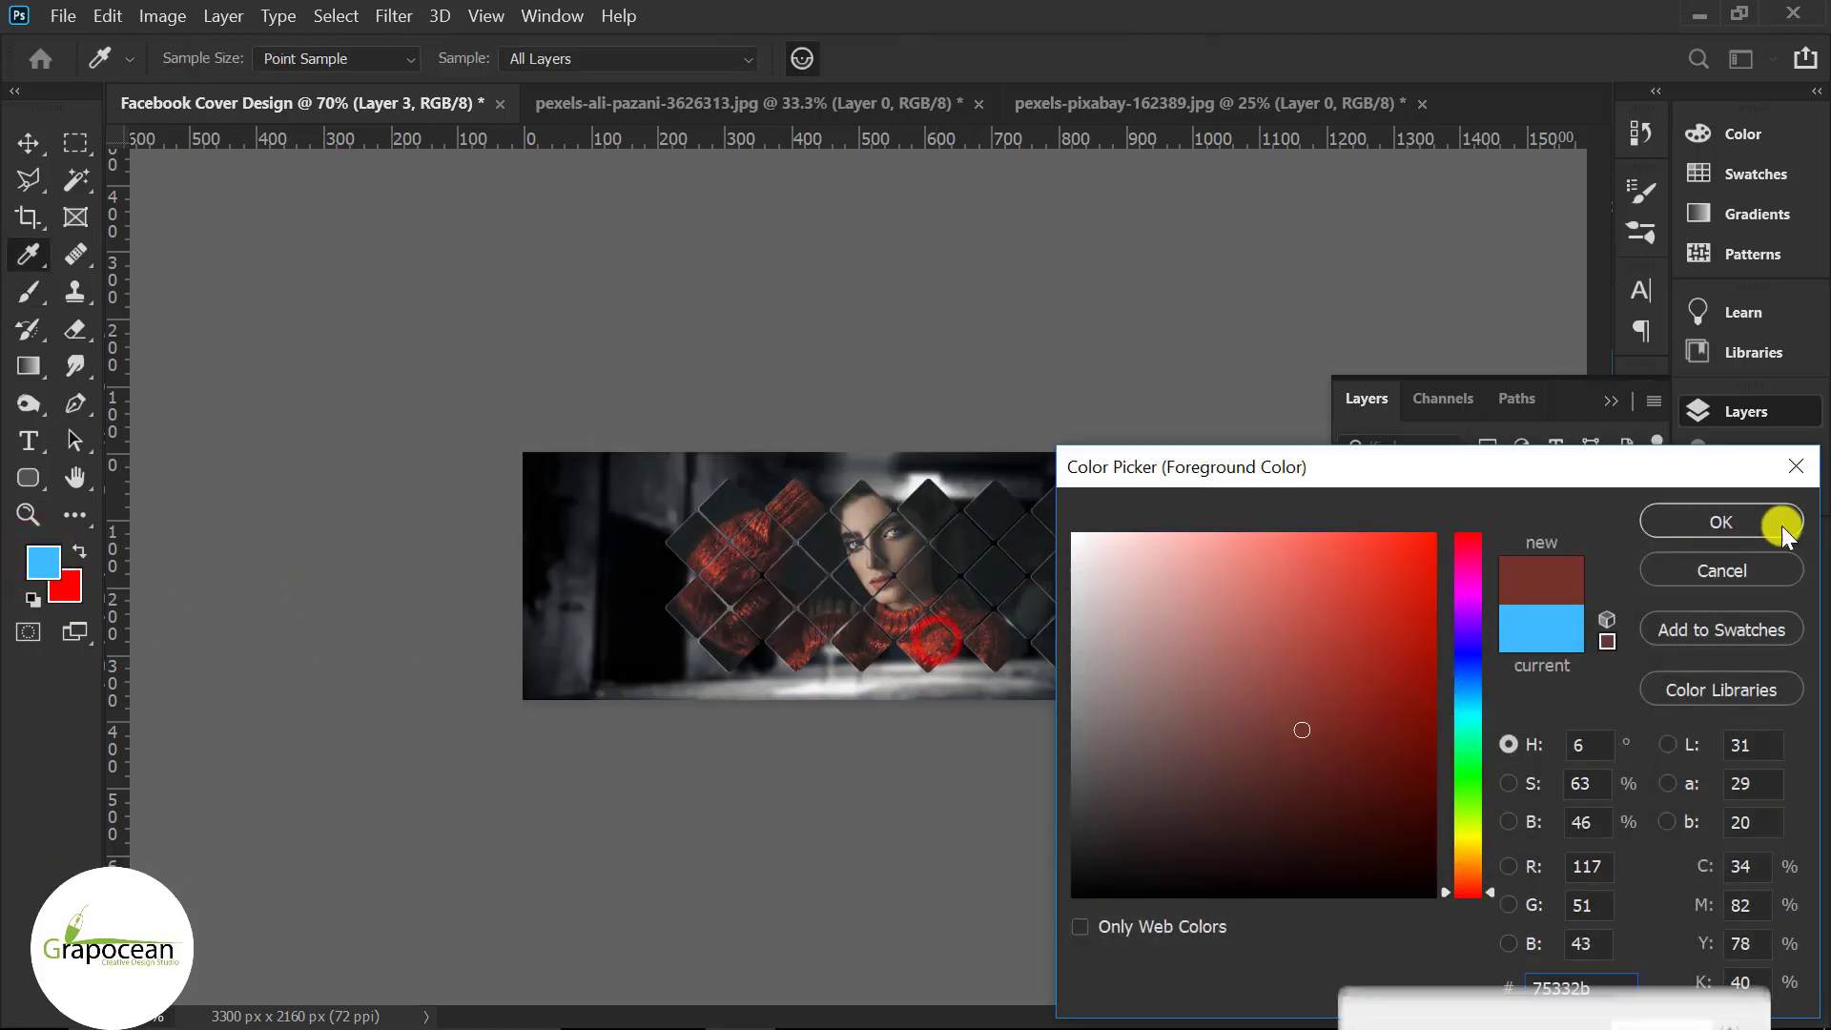
left_click(1782, 523)
left_click(722, 537)
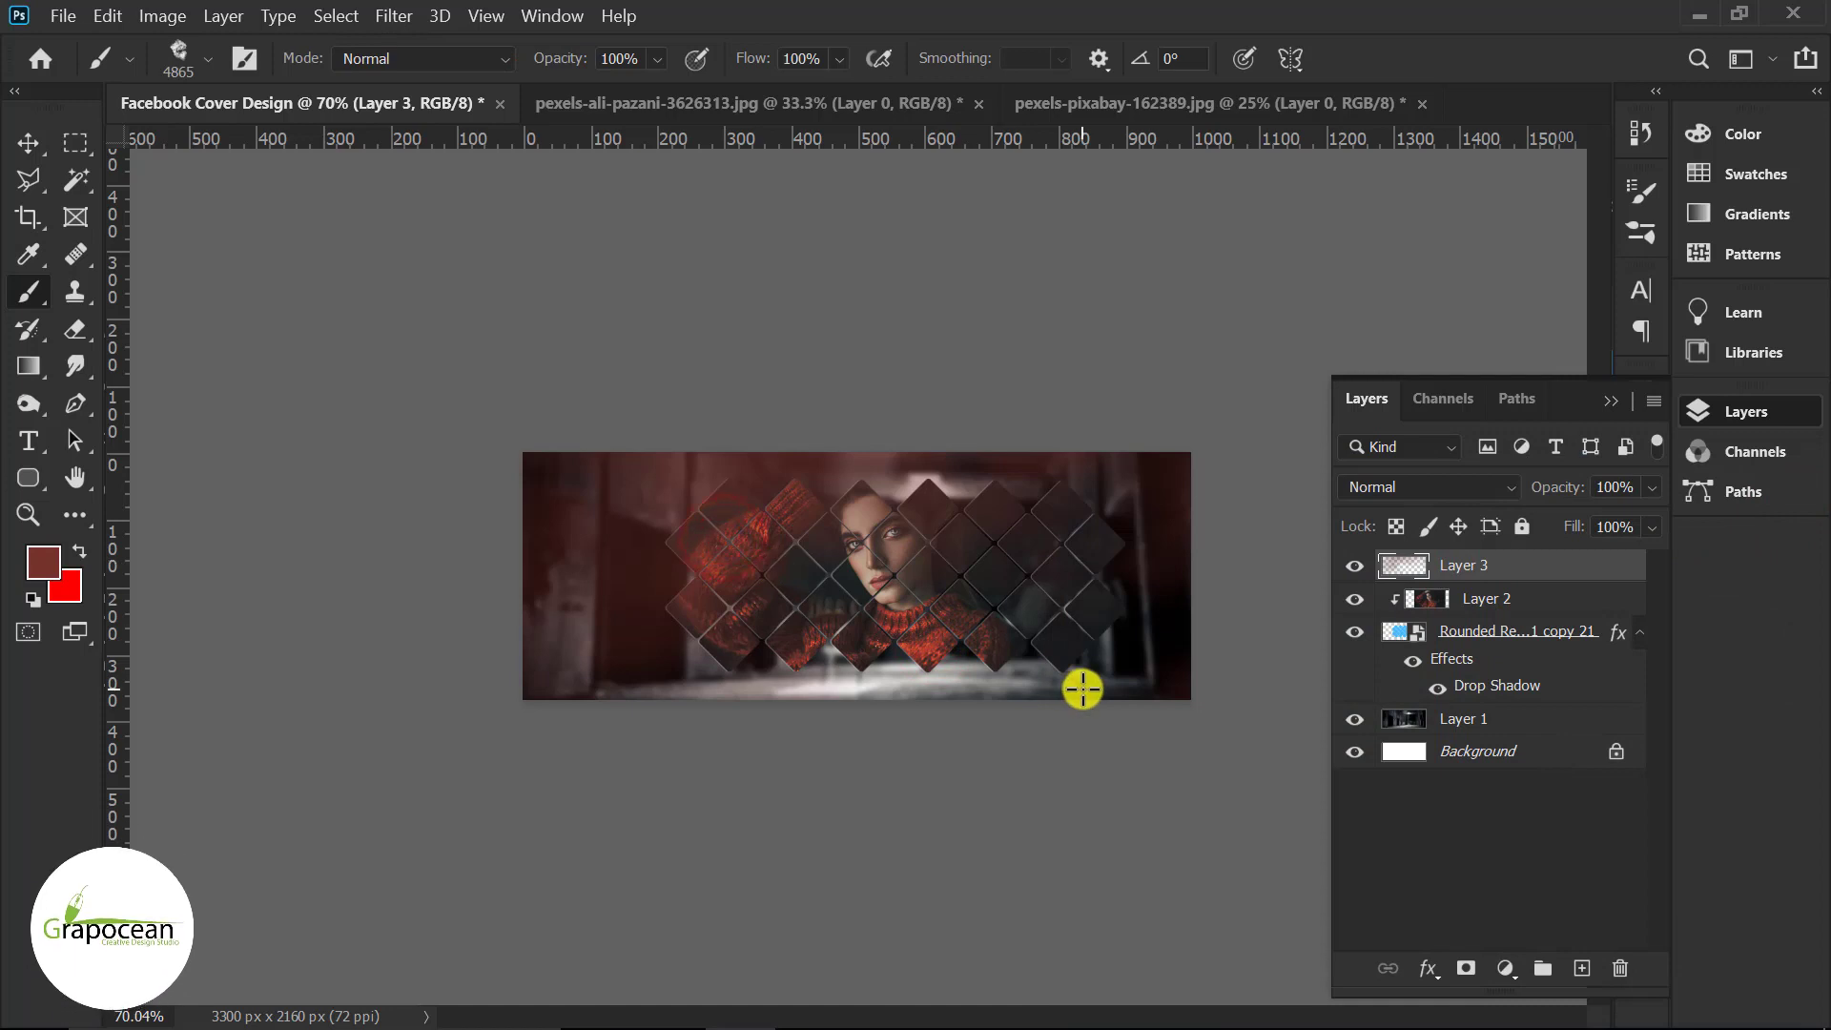
left_click(714, 516)
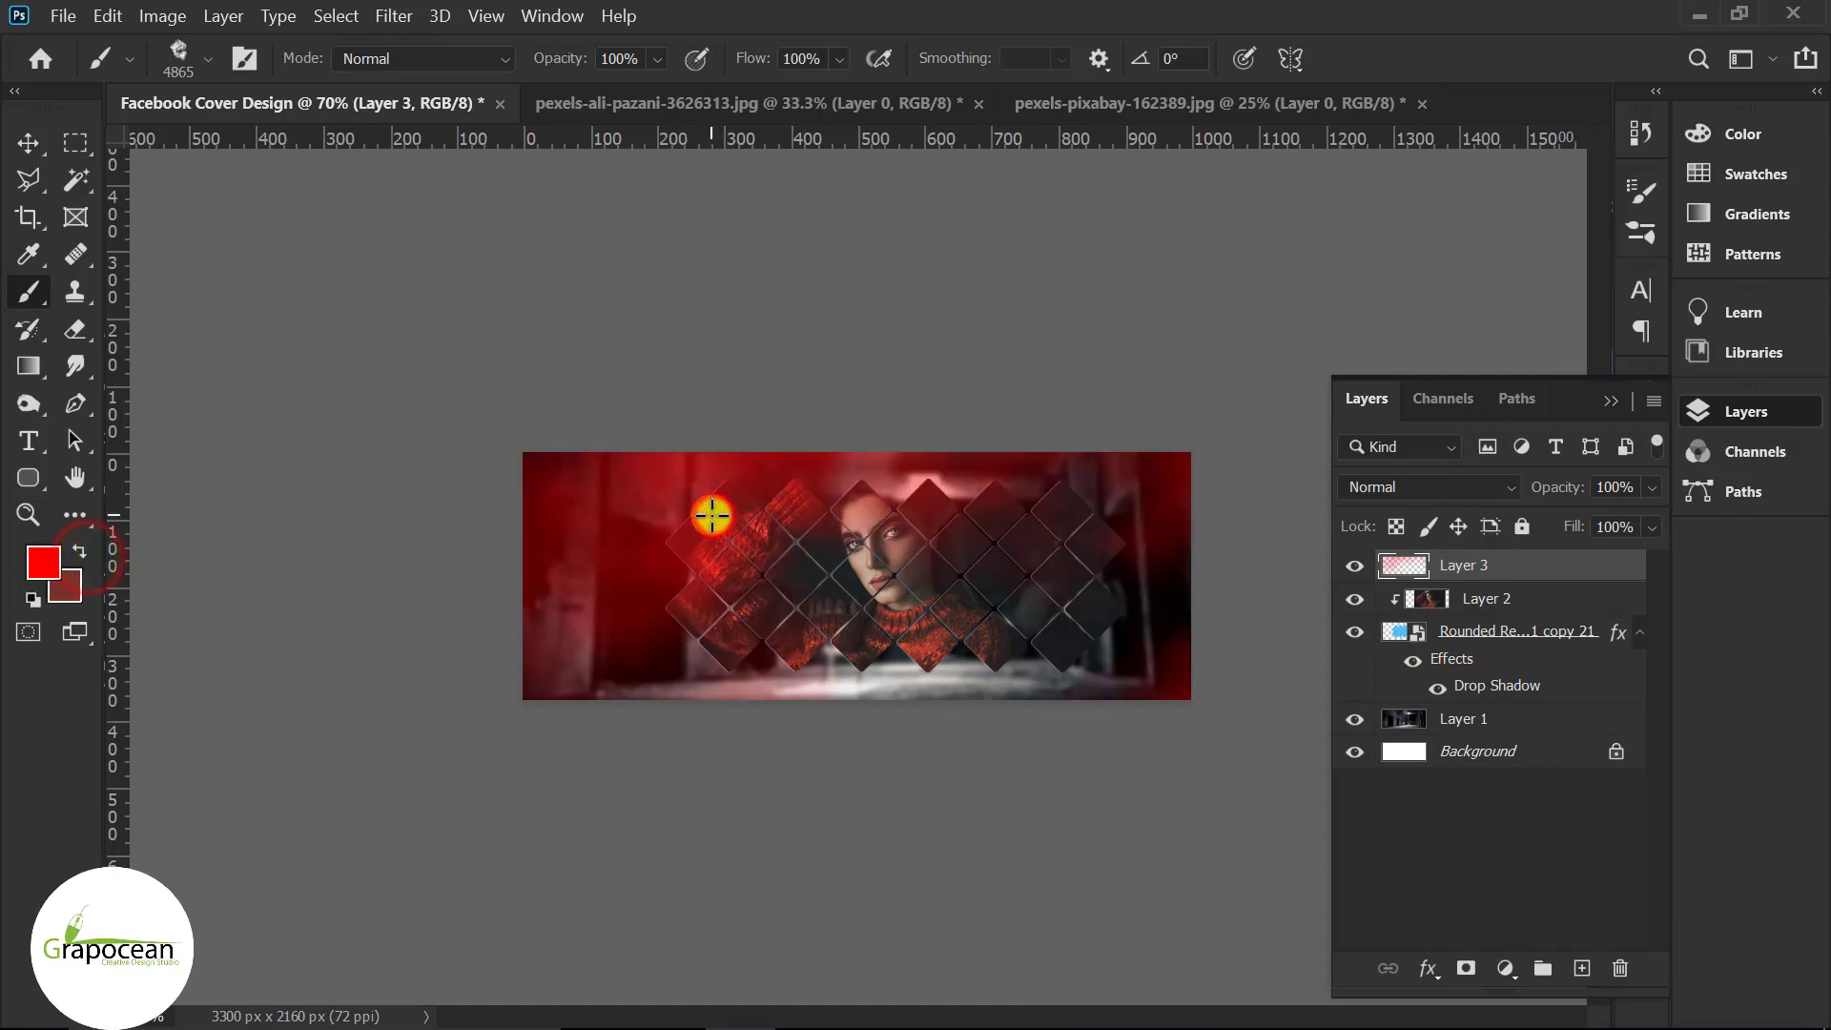
left_click(1571, 634)
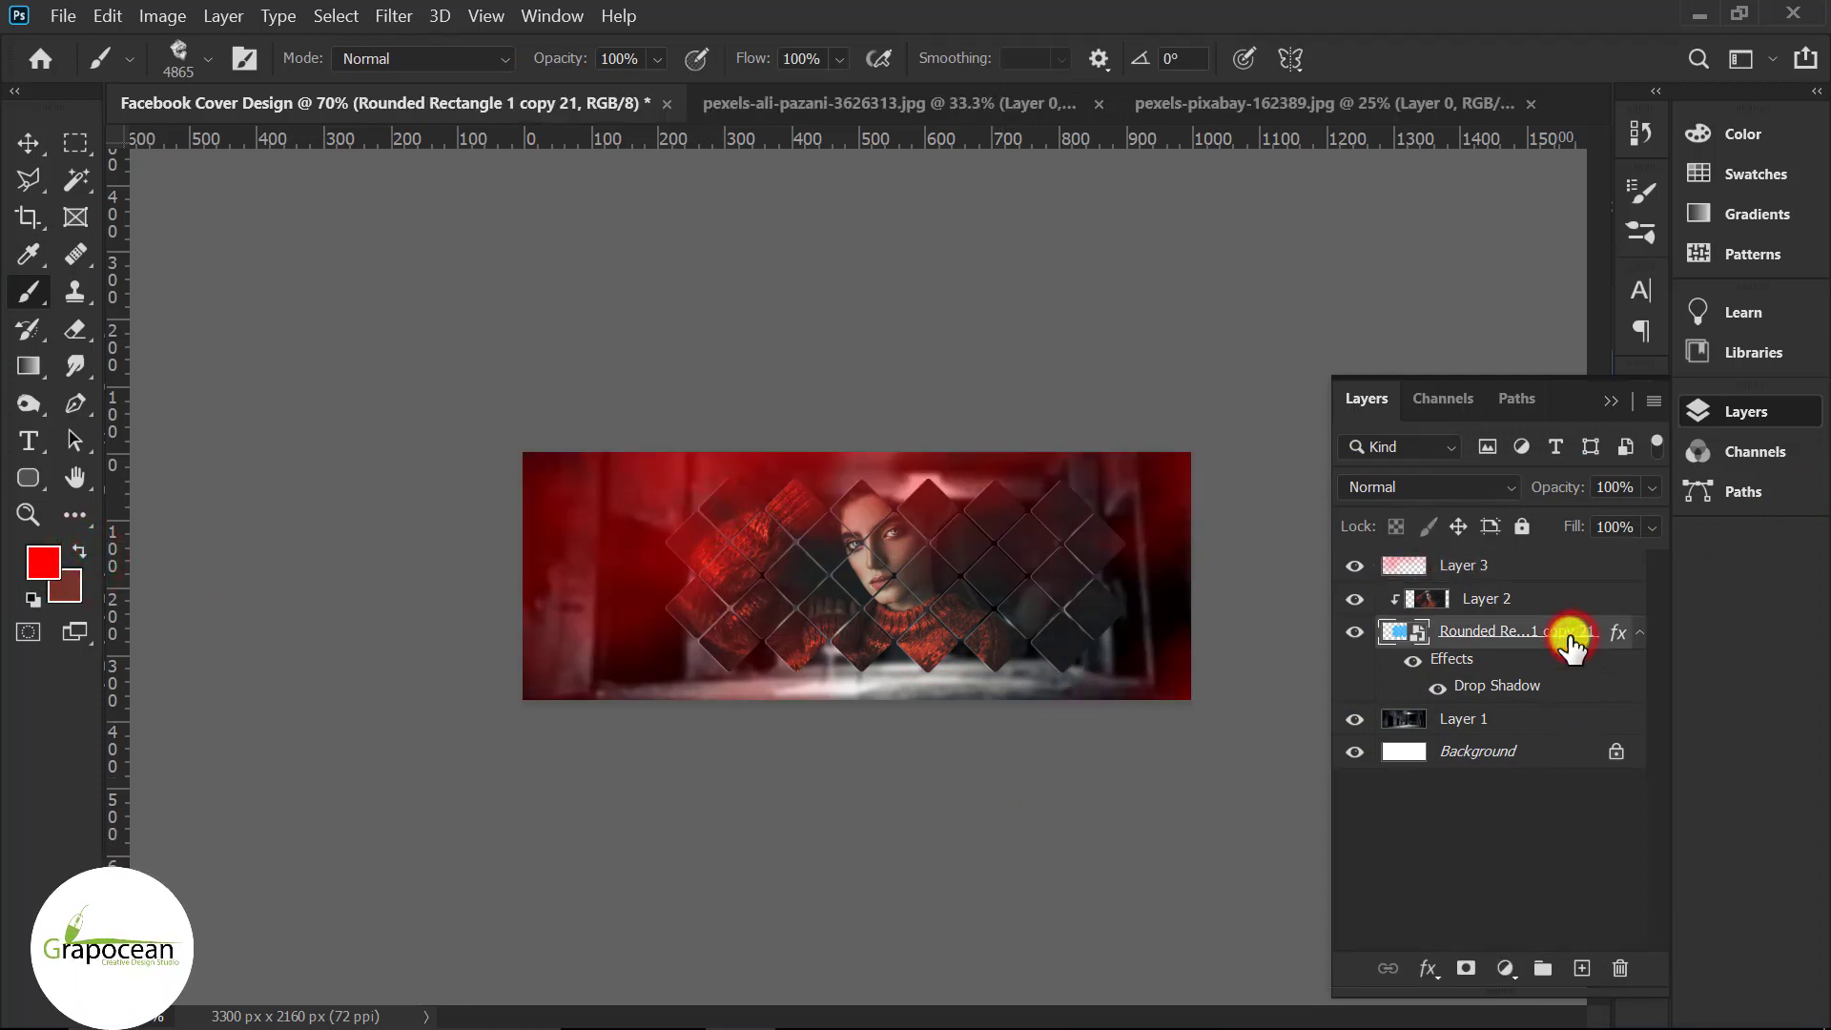
- Duplicate the diamond grid and portrait, flip the copy vertically, and move it to the bottom edge
left_click(1529, 611, "ctrl")
key("ctrl+j")
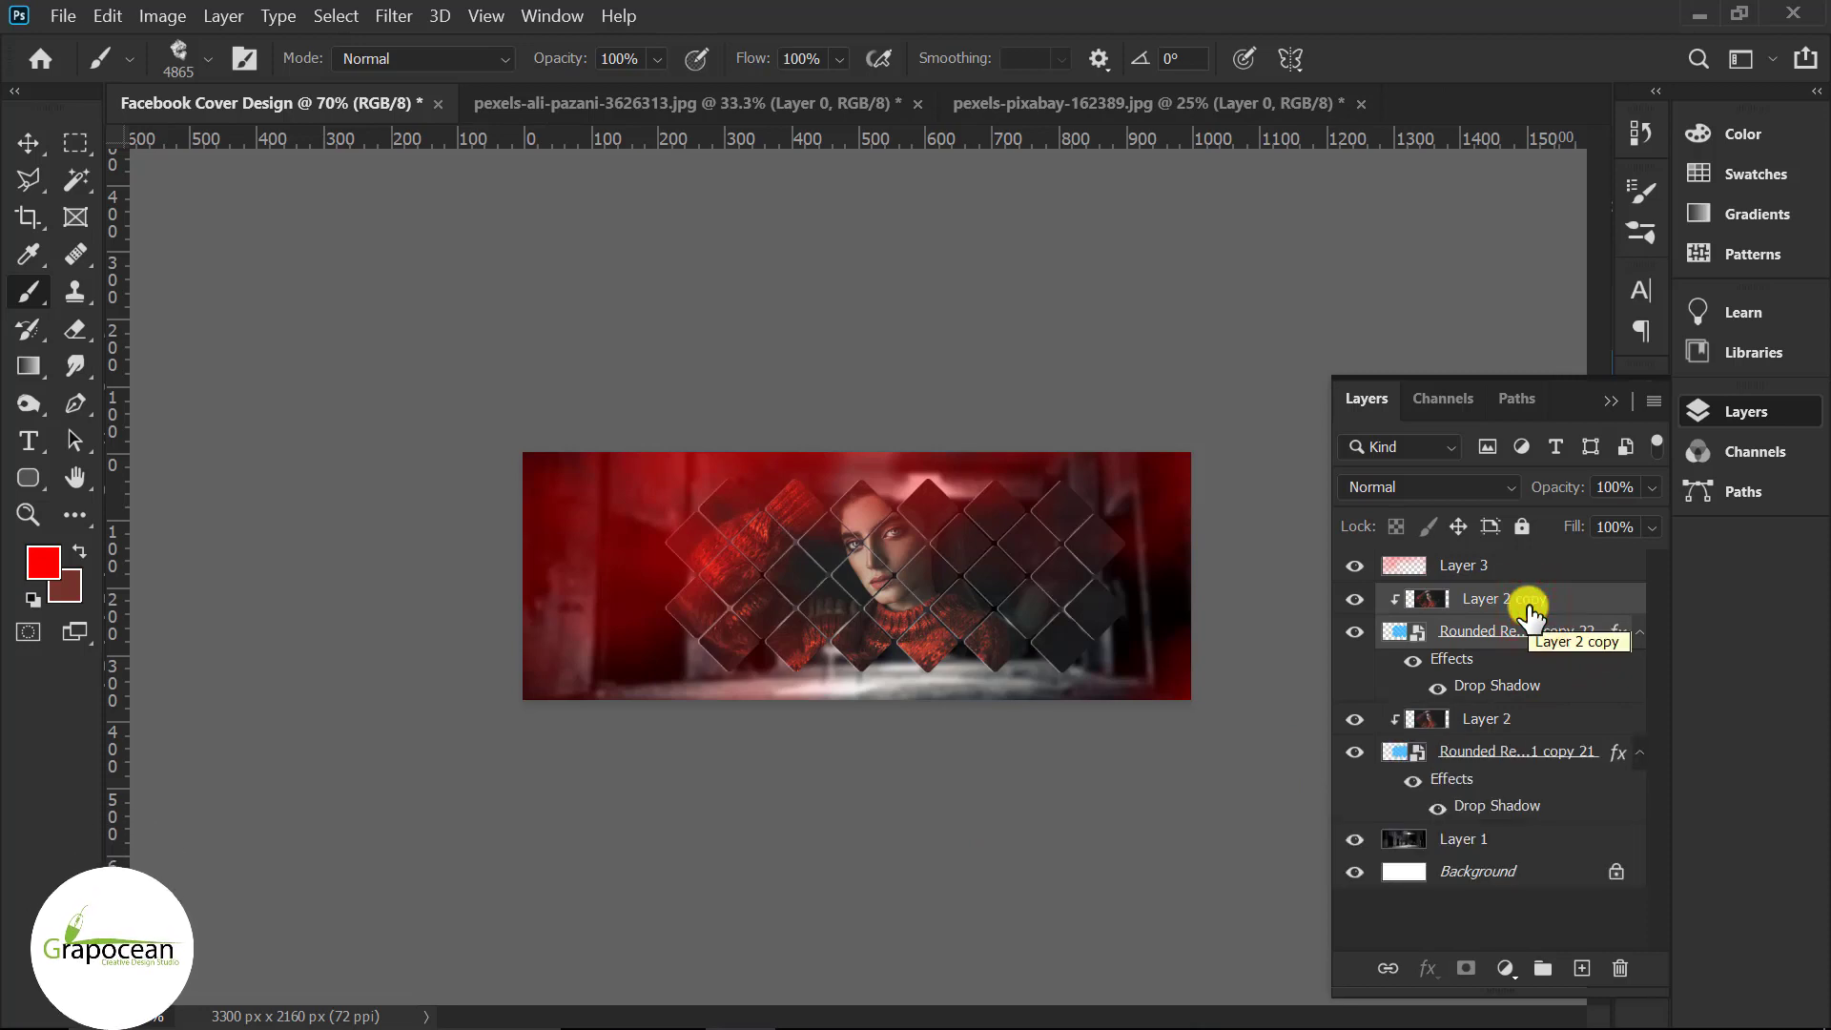
key("ctrl+t")
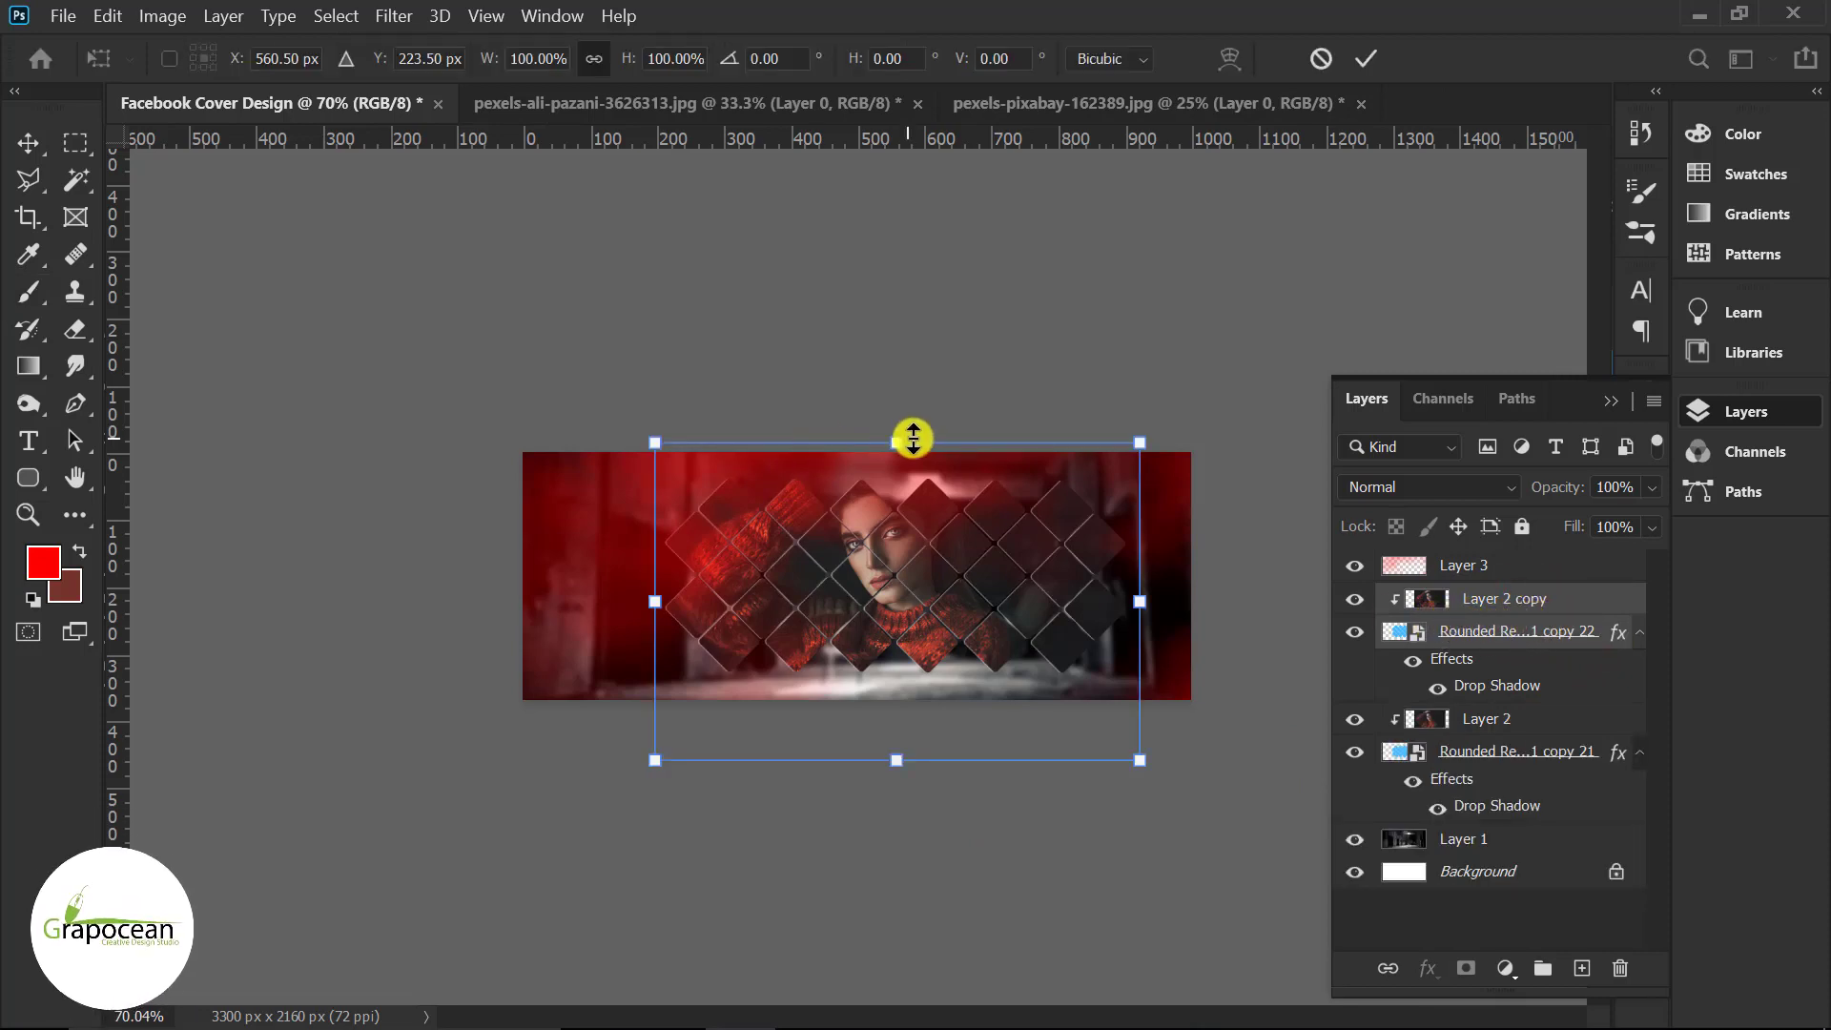
left_click_drag(897, 443, 901, 1001)
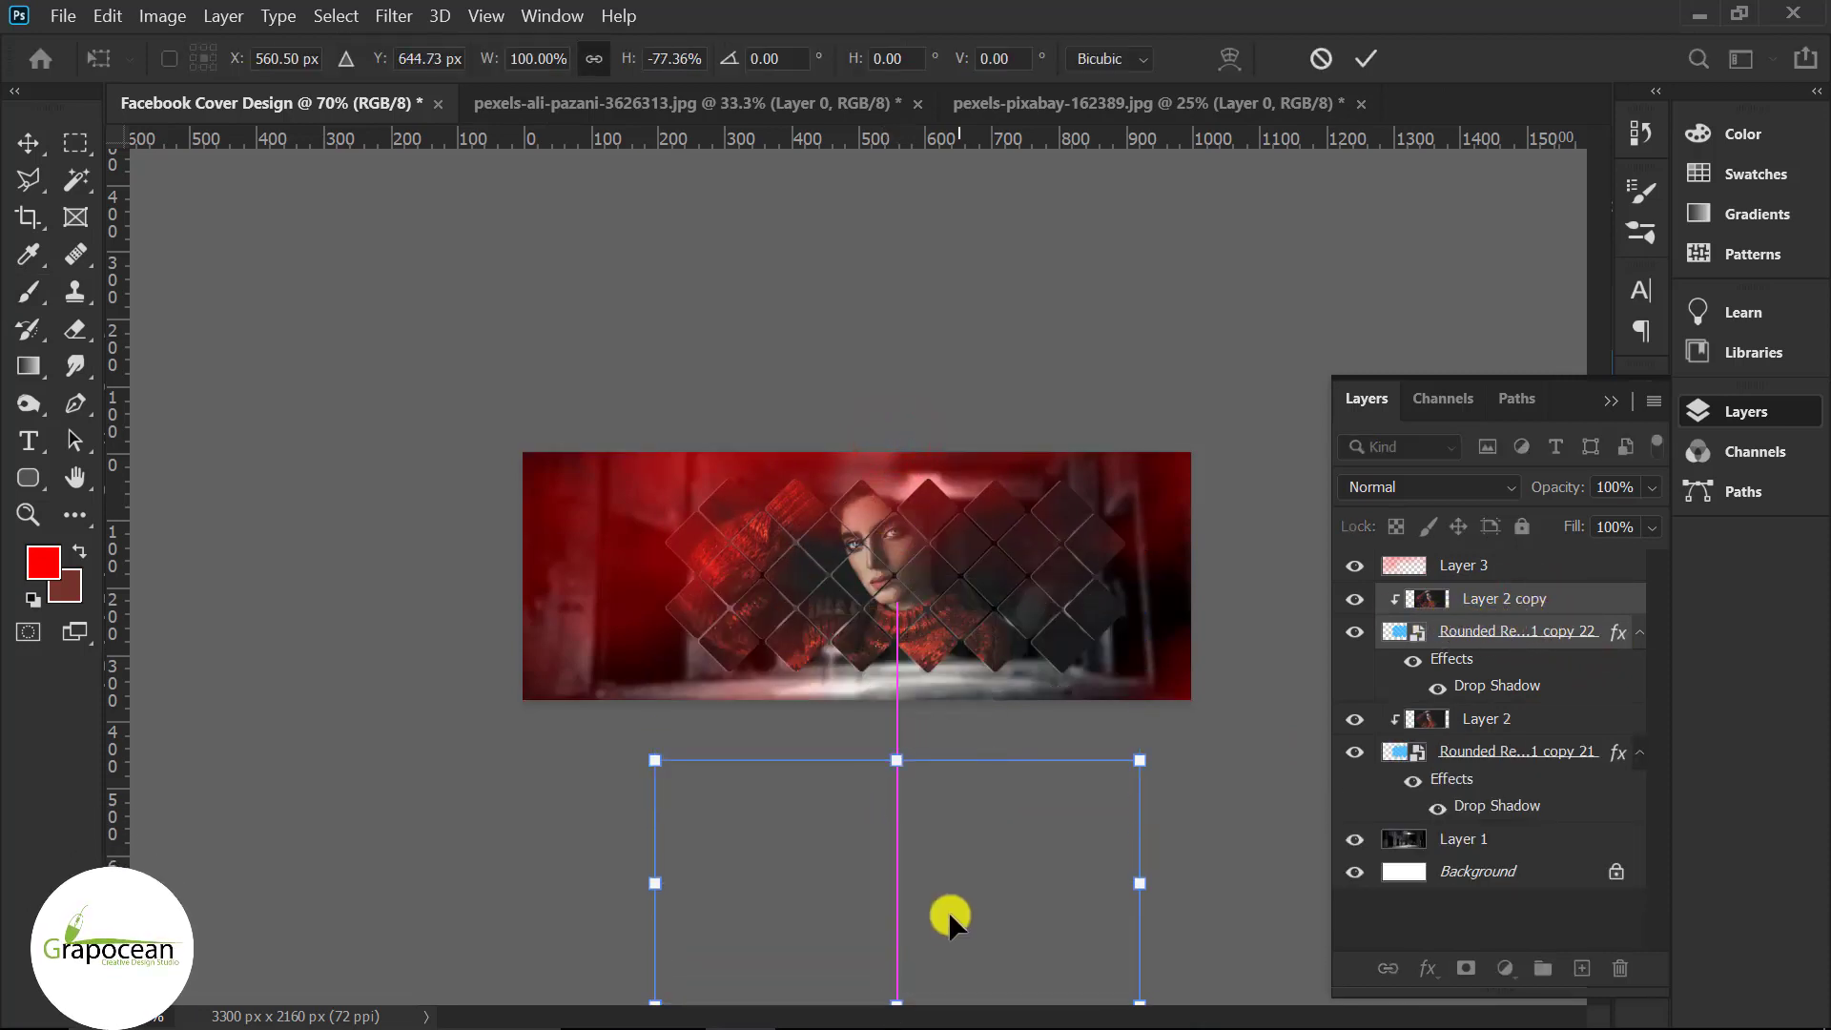
left_click_drag(948, 912, 940, 751)
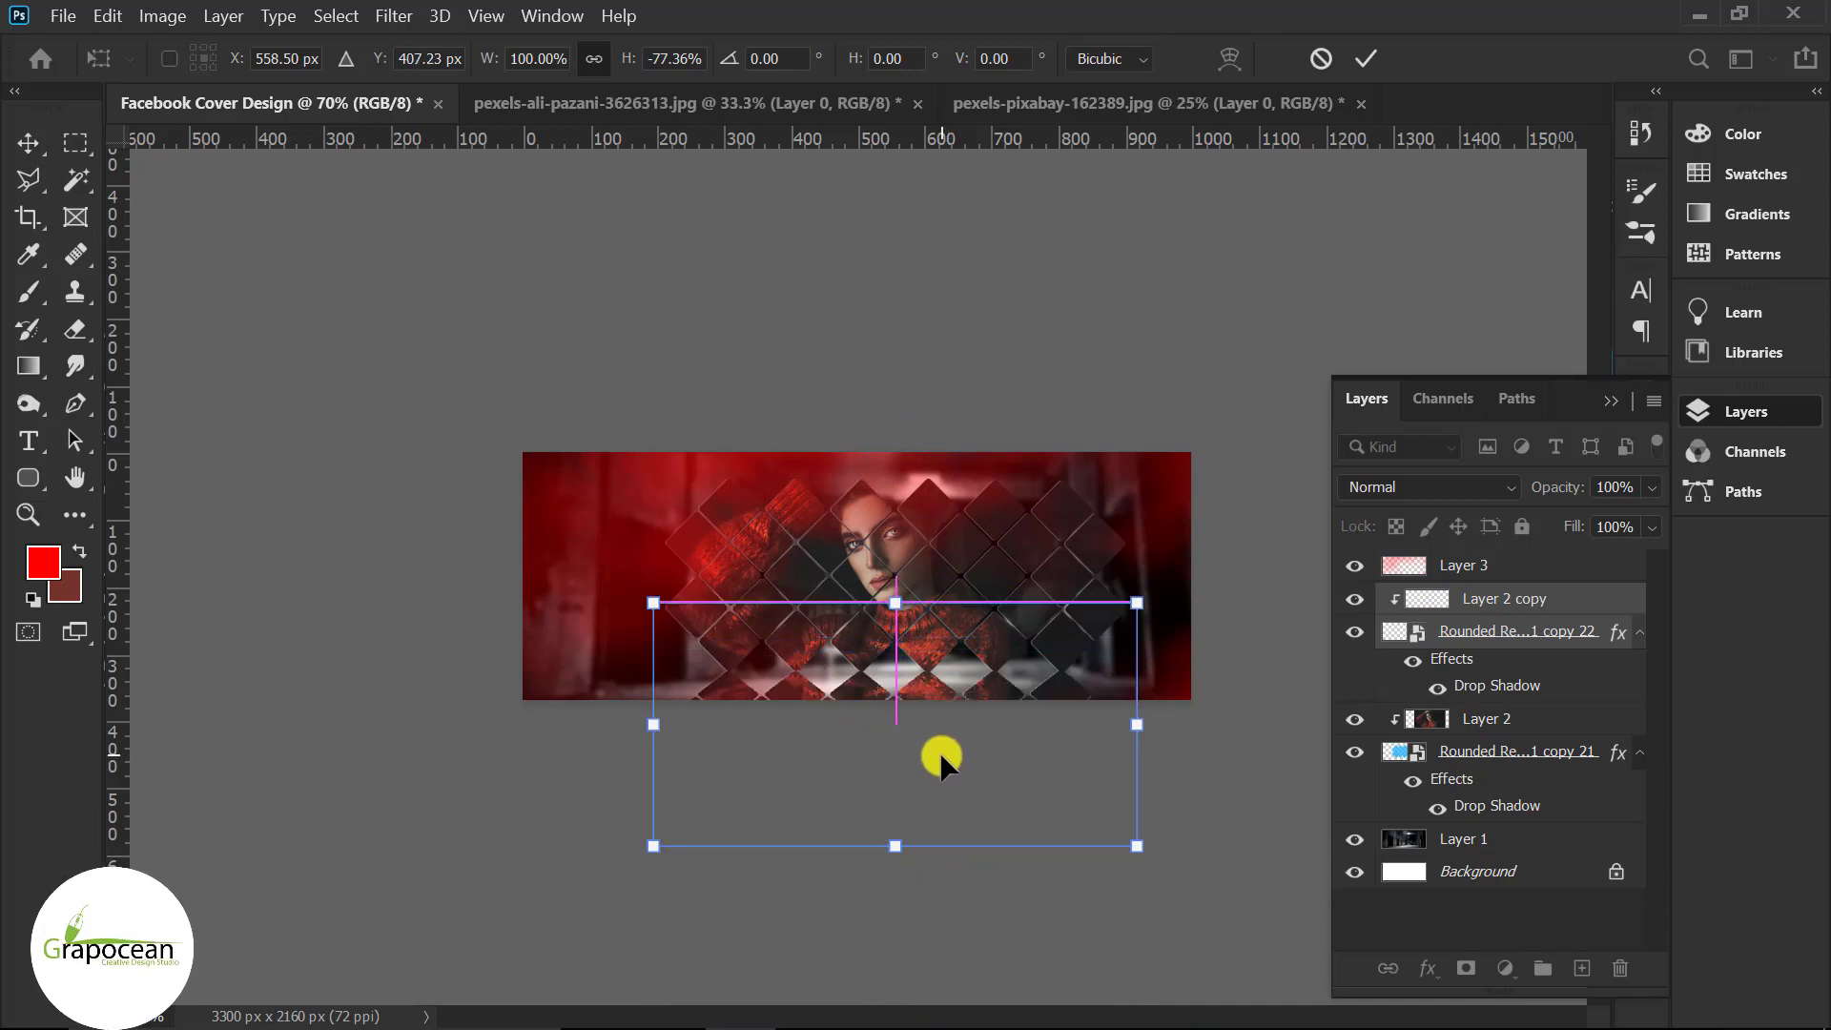
left_click(1366, 58)
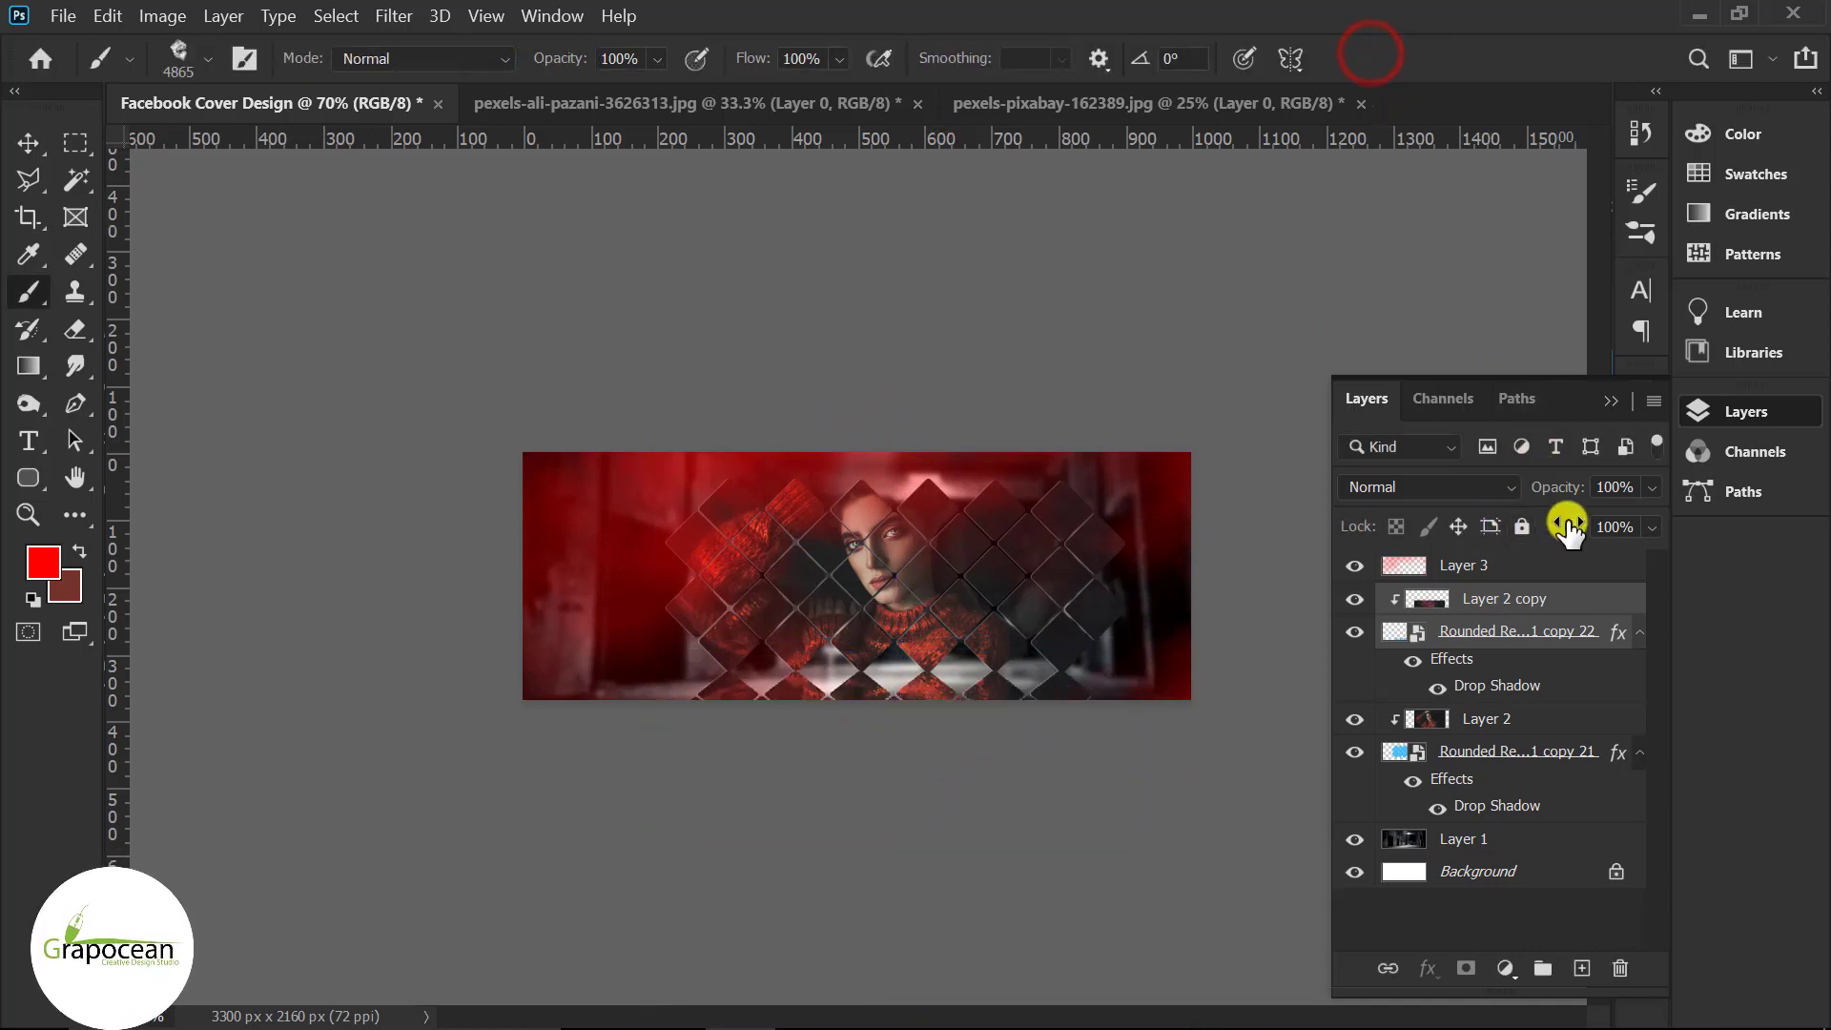
- Fade the reflection to about 53% opacity and hide its drop shadow
left_click_drag(1650, 486, 1607, 517)
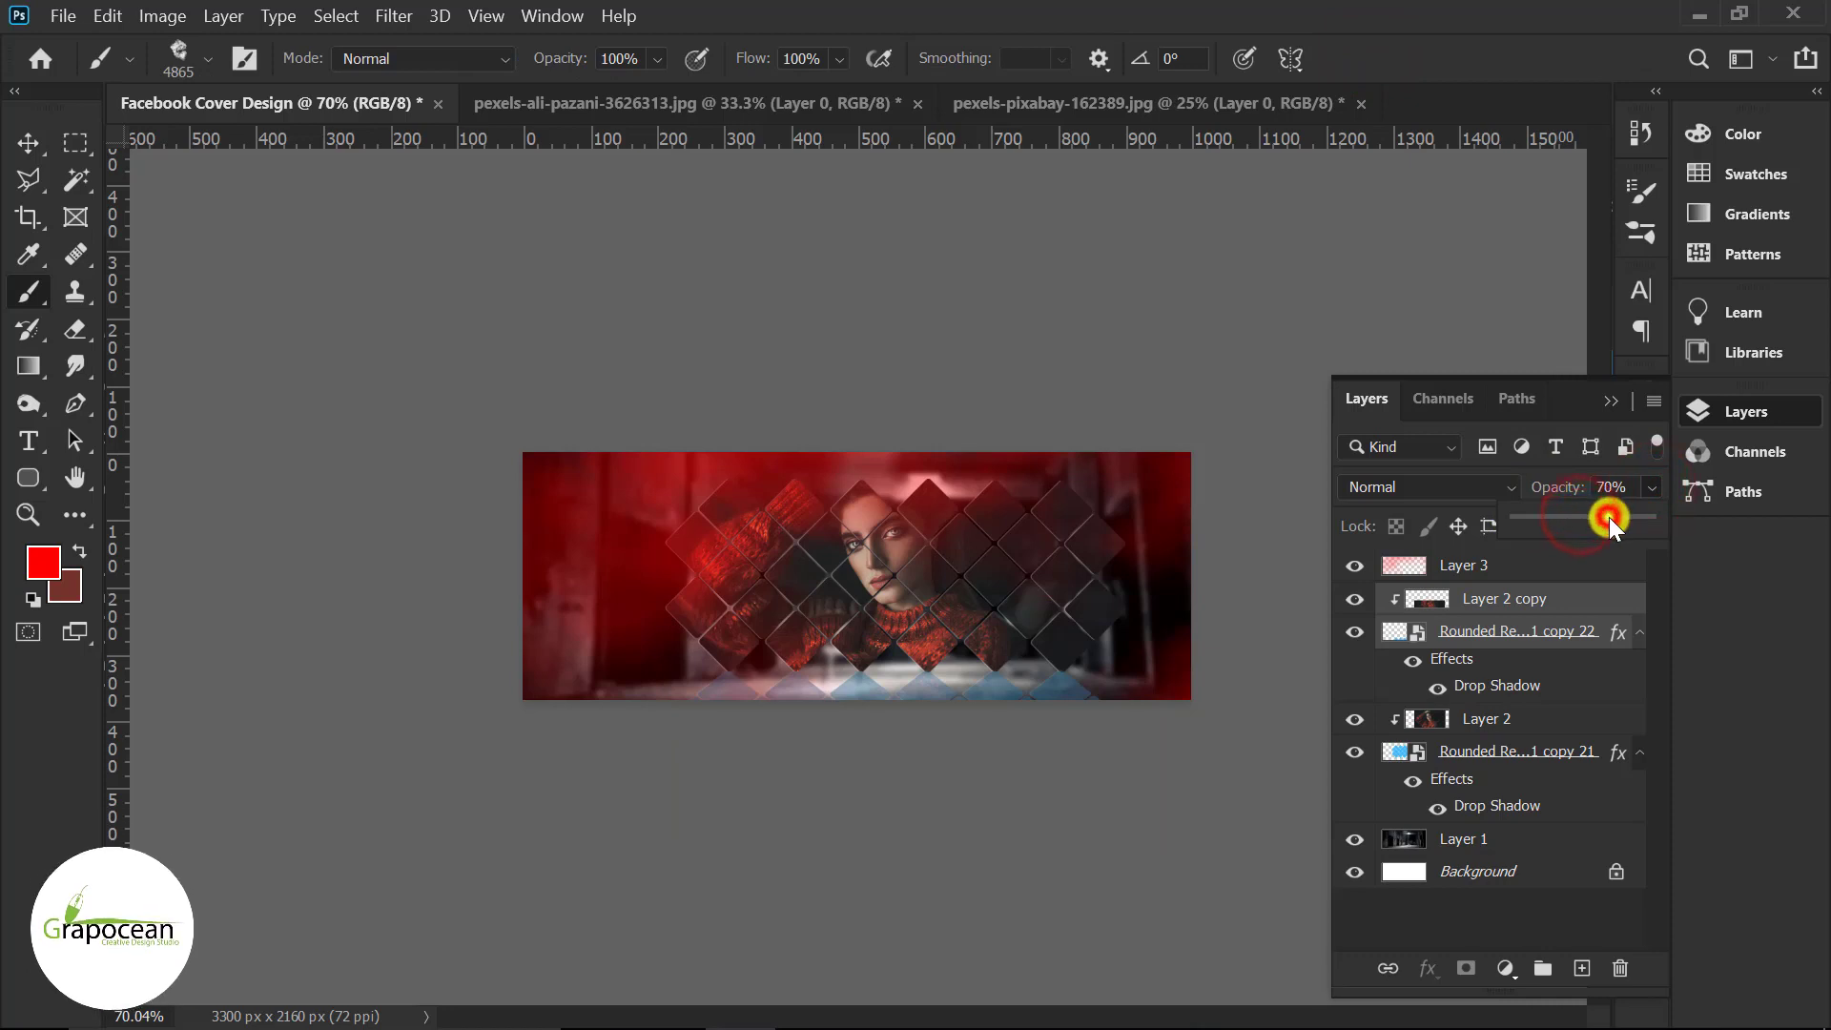
left_click(1412, 661)
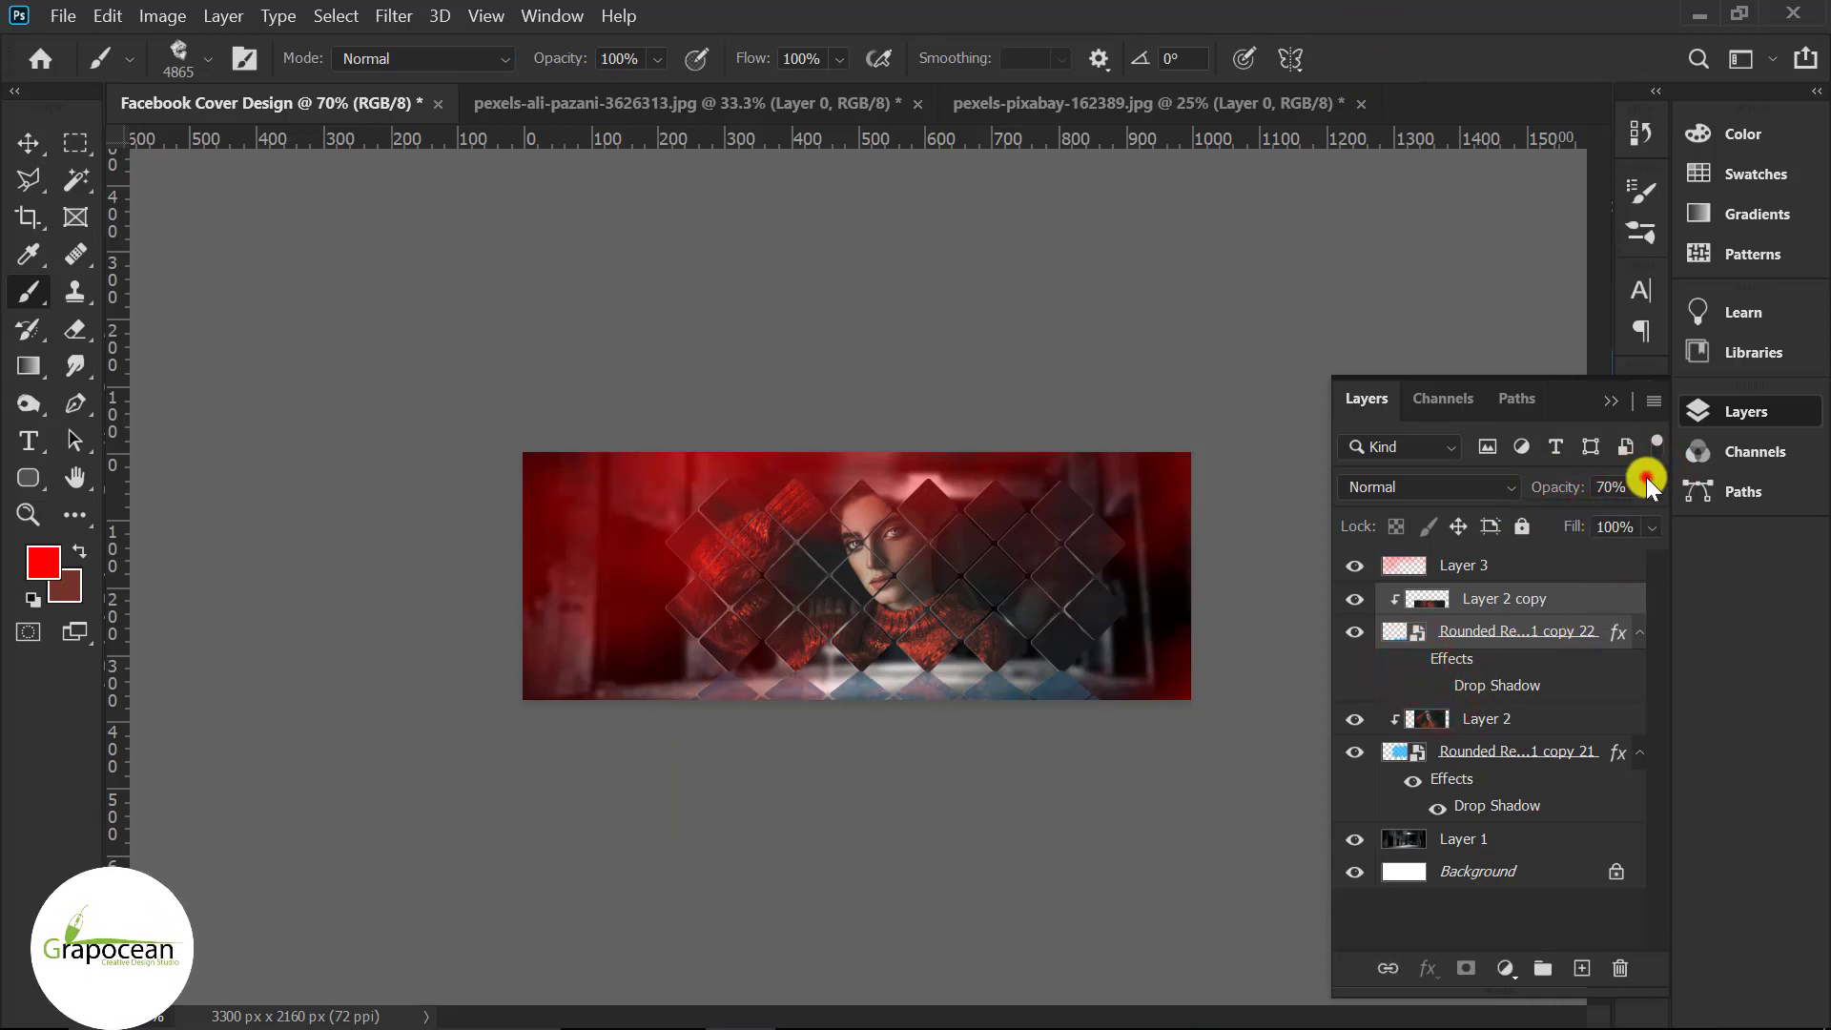
left_click_drag(1552, 519, 1667, 541)
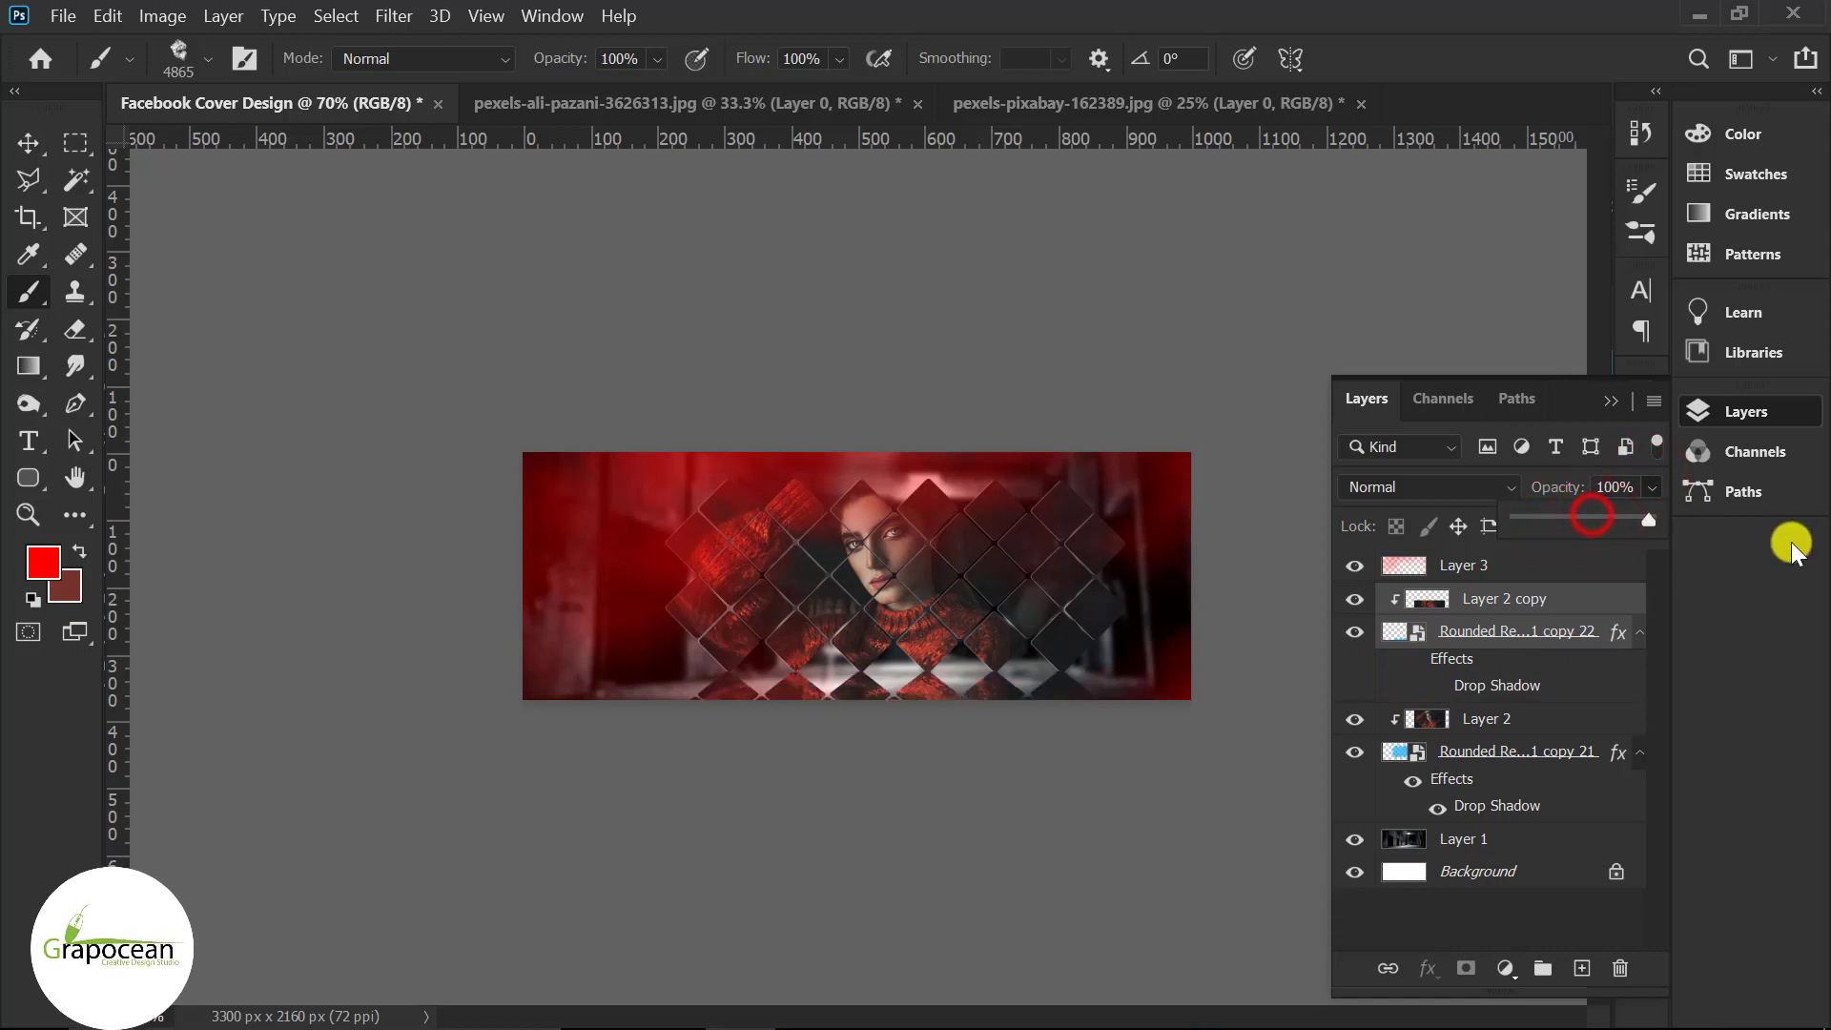
- Convert the reflection layers into one smart object and lower its opacity to 51%
right_click(1514, 609)
left_click(1248, 412)
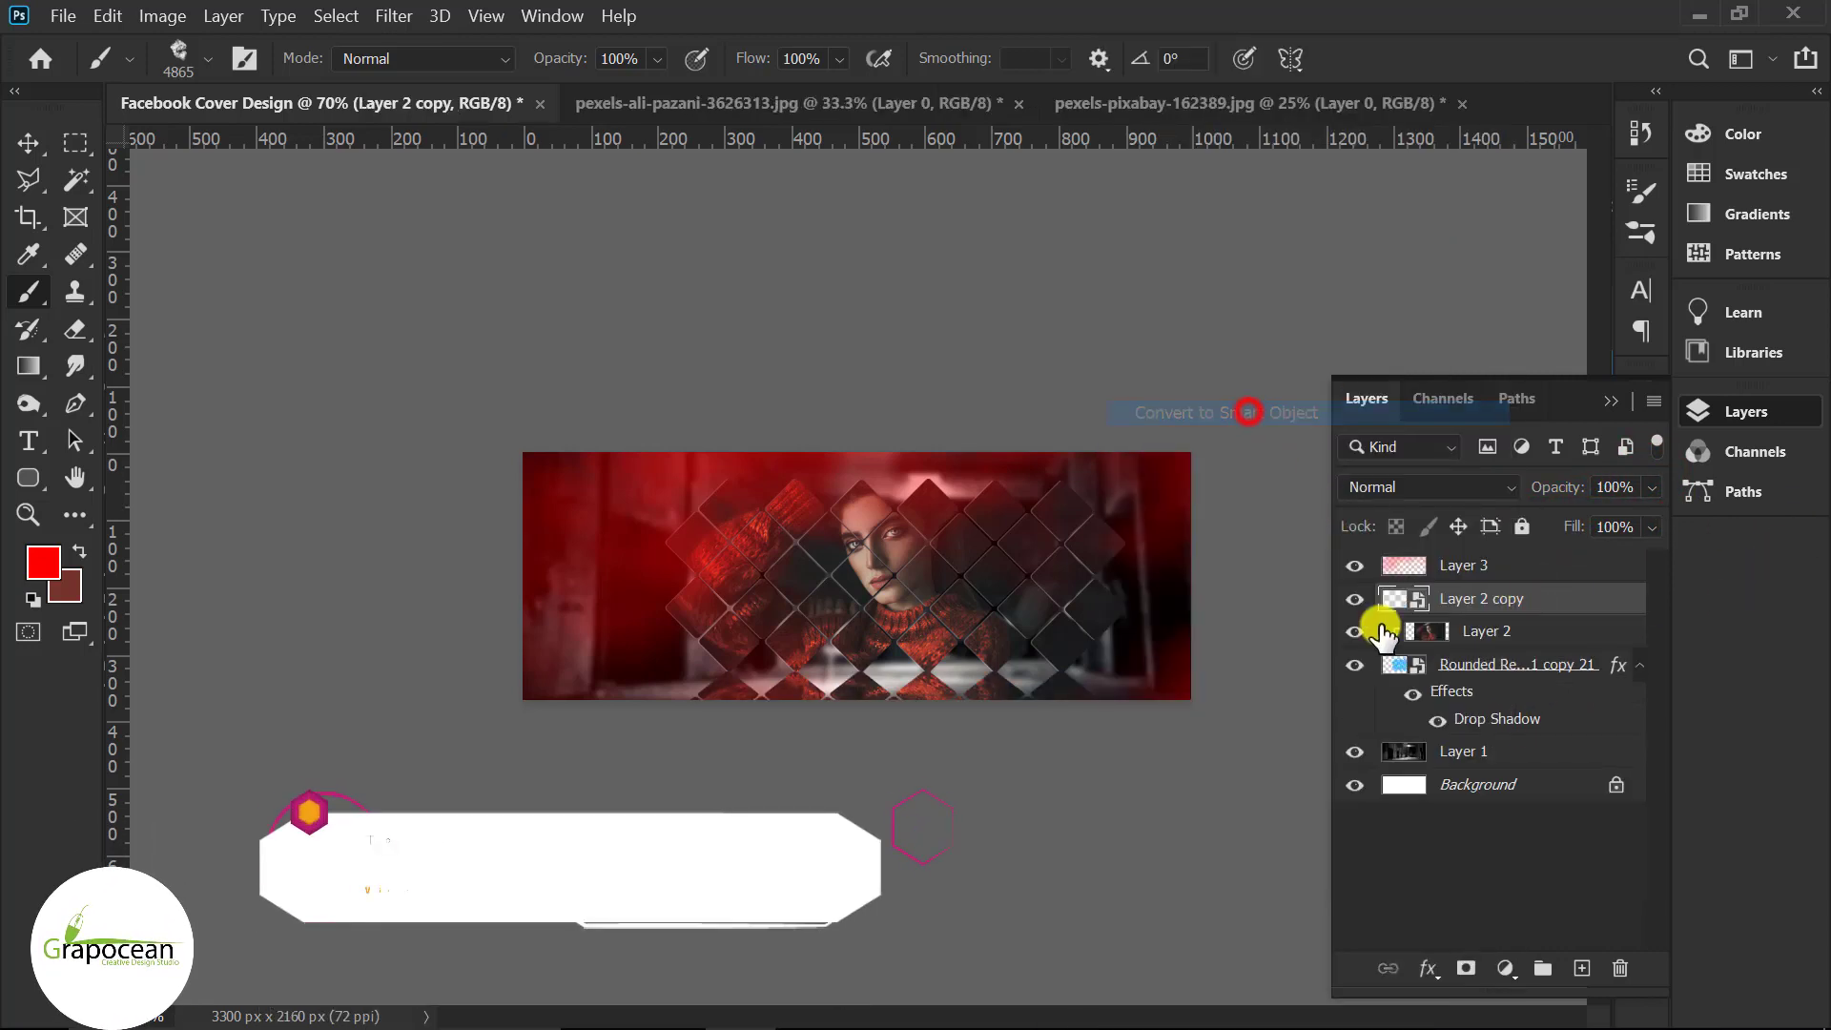
left_click(1352, 612, "alt")
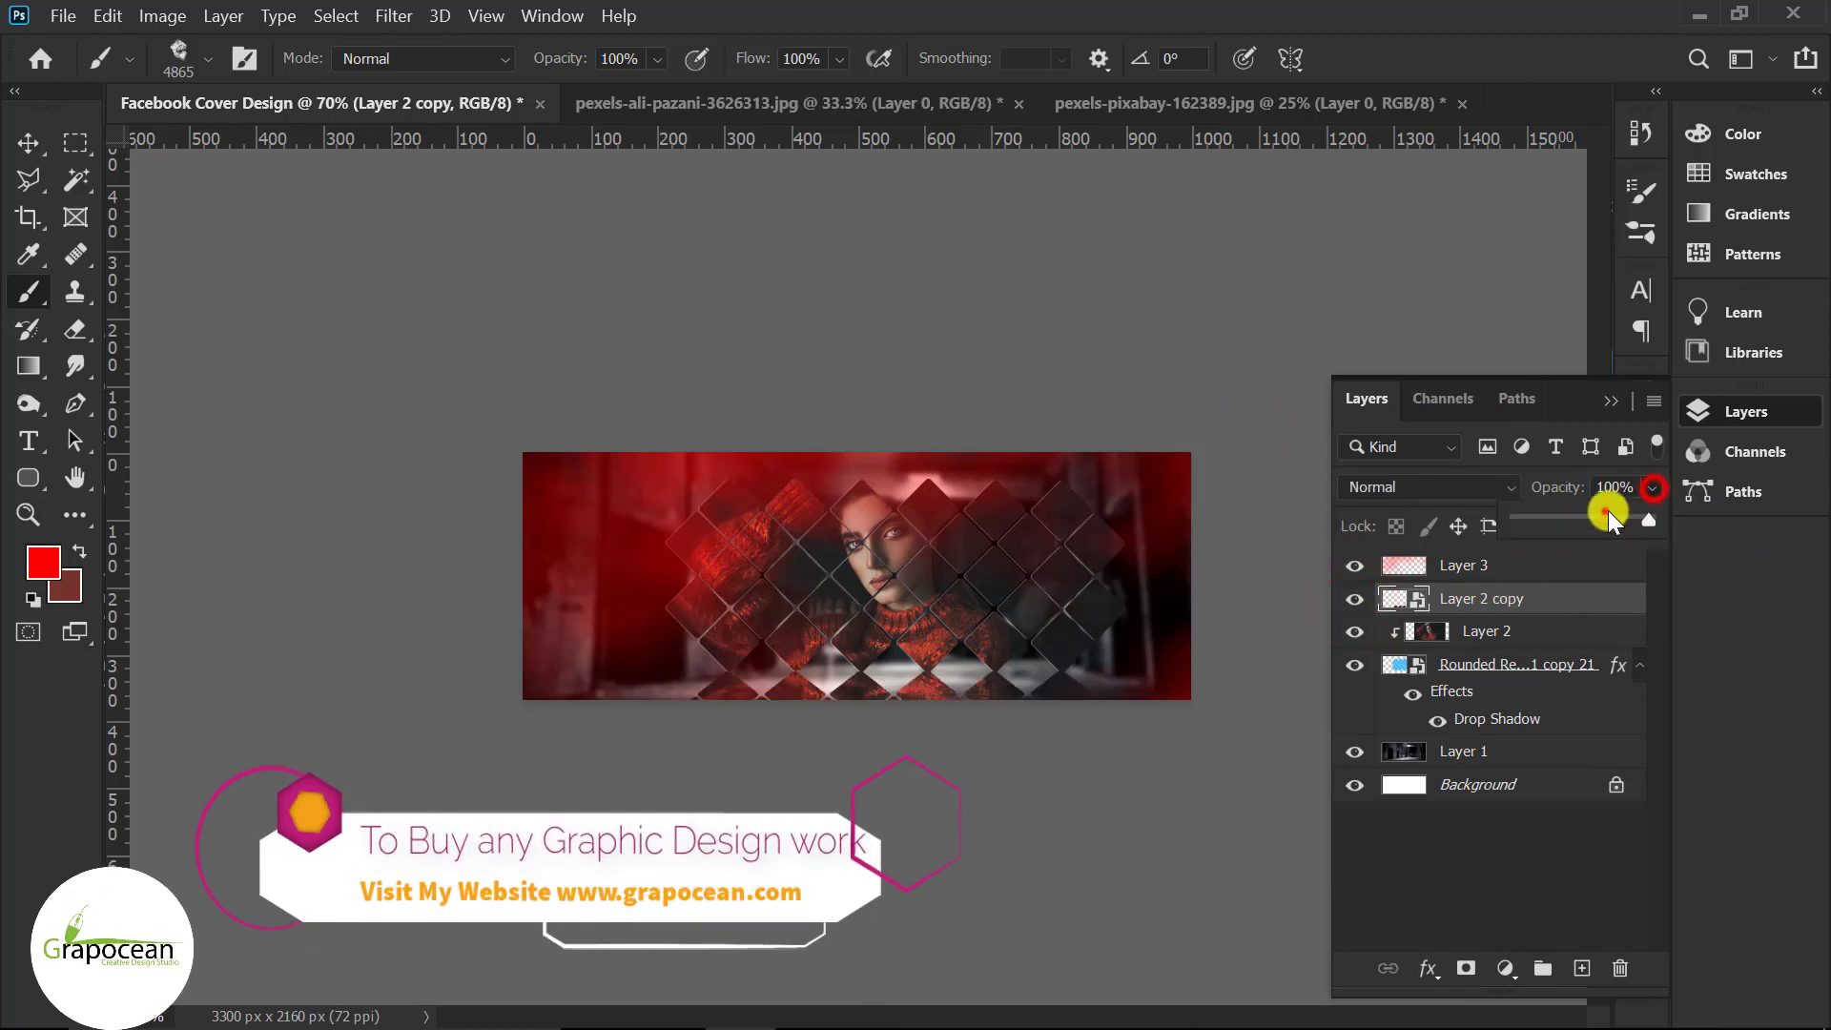
mouse_move(1608, 515)
left_mouse_down()
mouse_move(1554, 520)
mouse_move(1583, 519)
left_mouse_up()
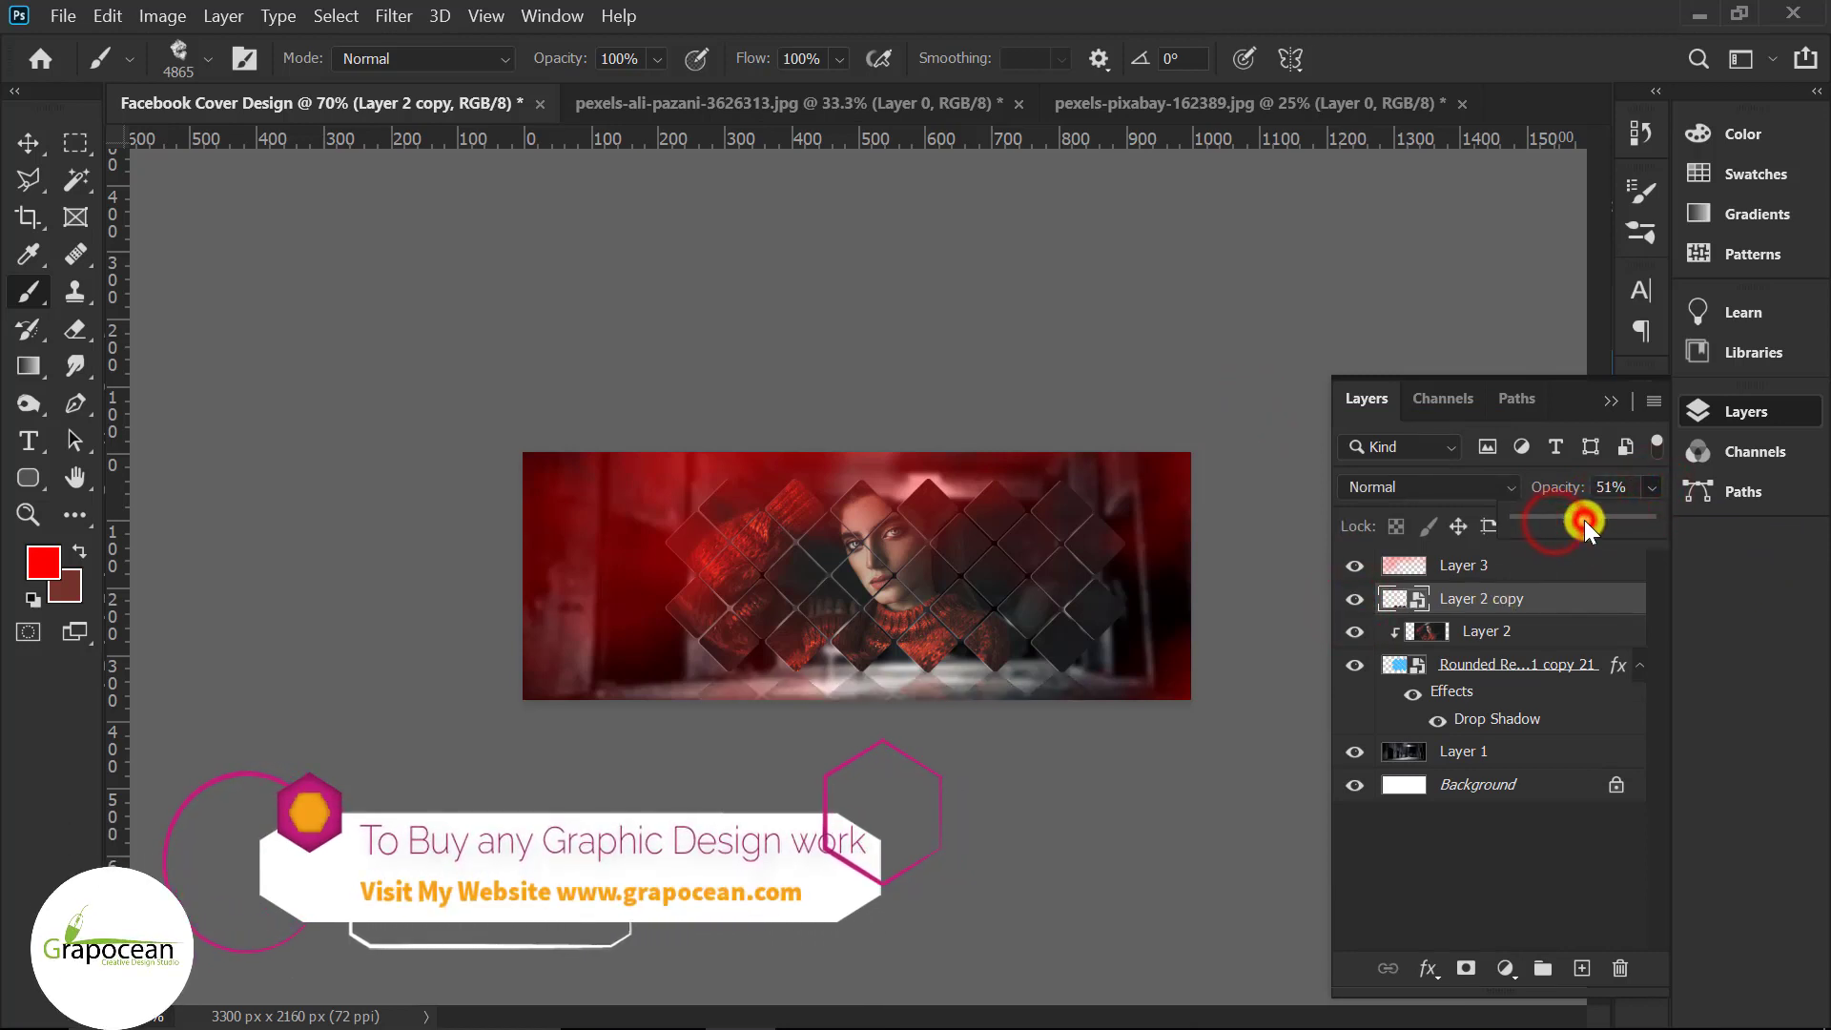
- Apply a Gaussian Blur to the reflection, then toggle the red smoke layer to compare
left_click(391, 19)
left_click(854, 419)
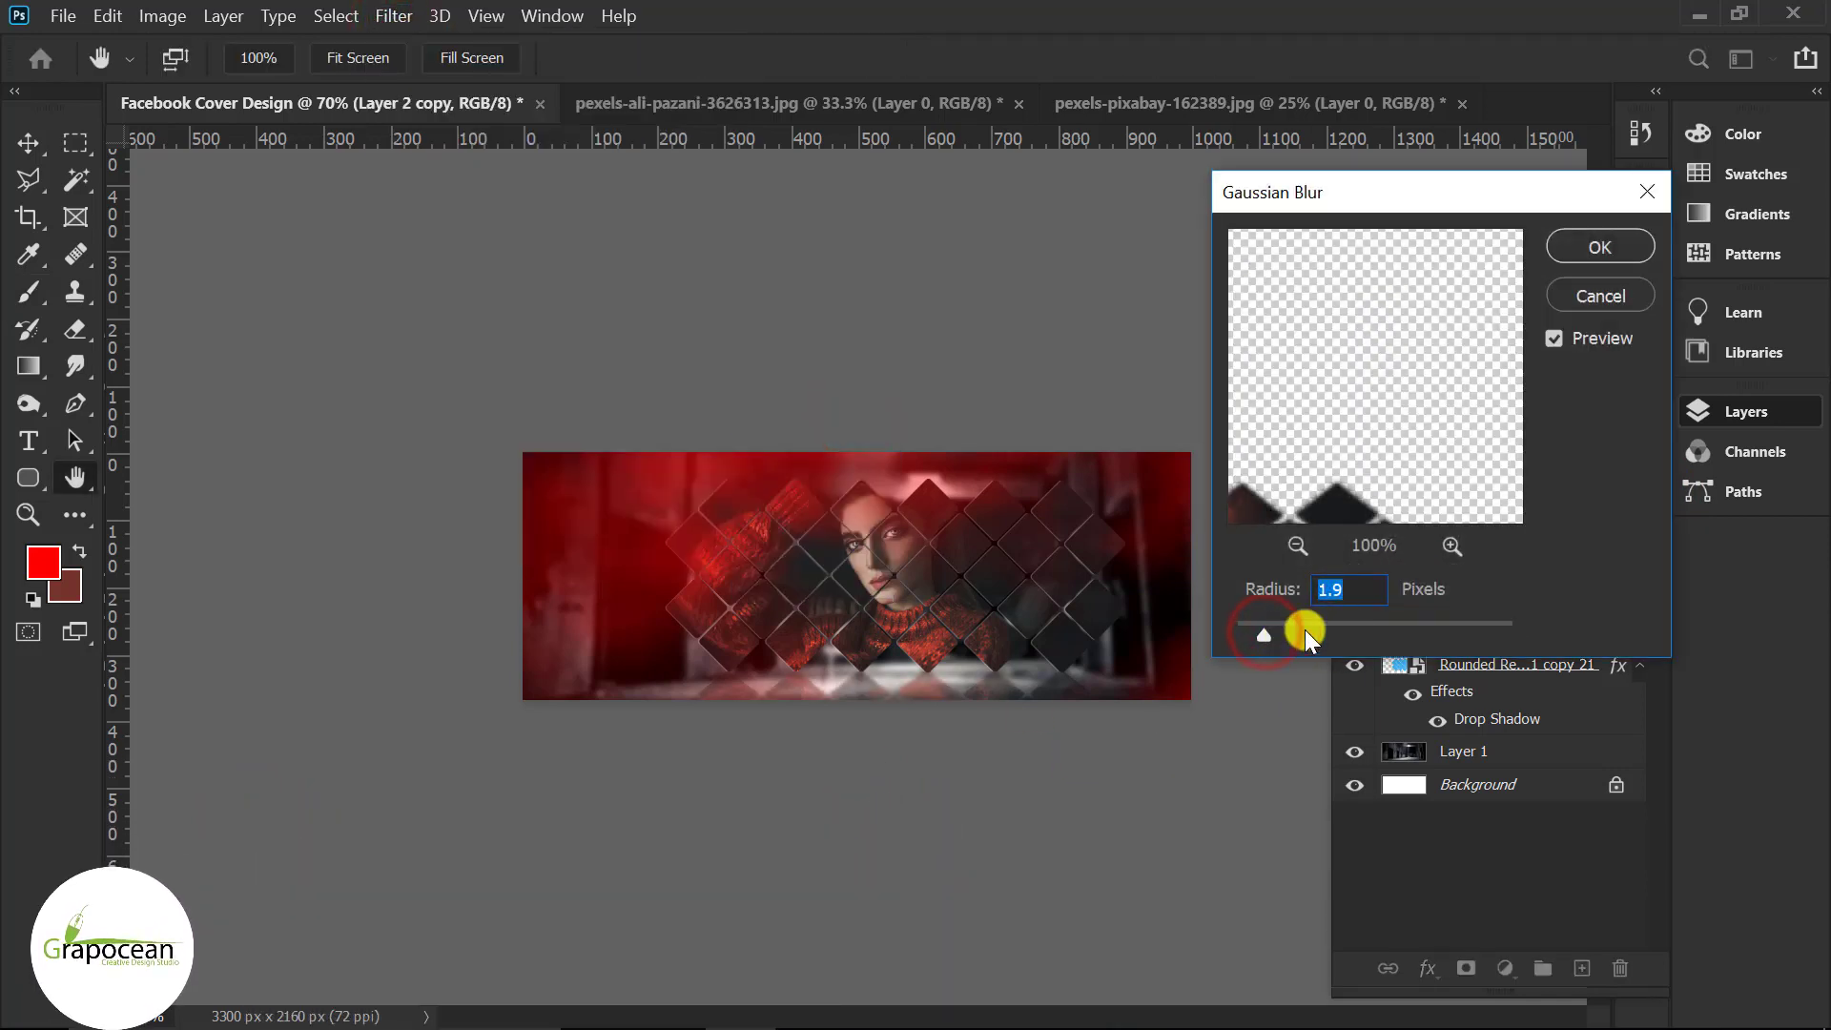
left_click(1618, 246)
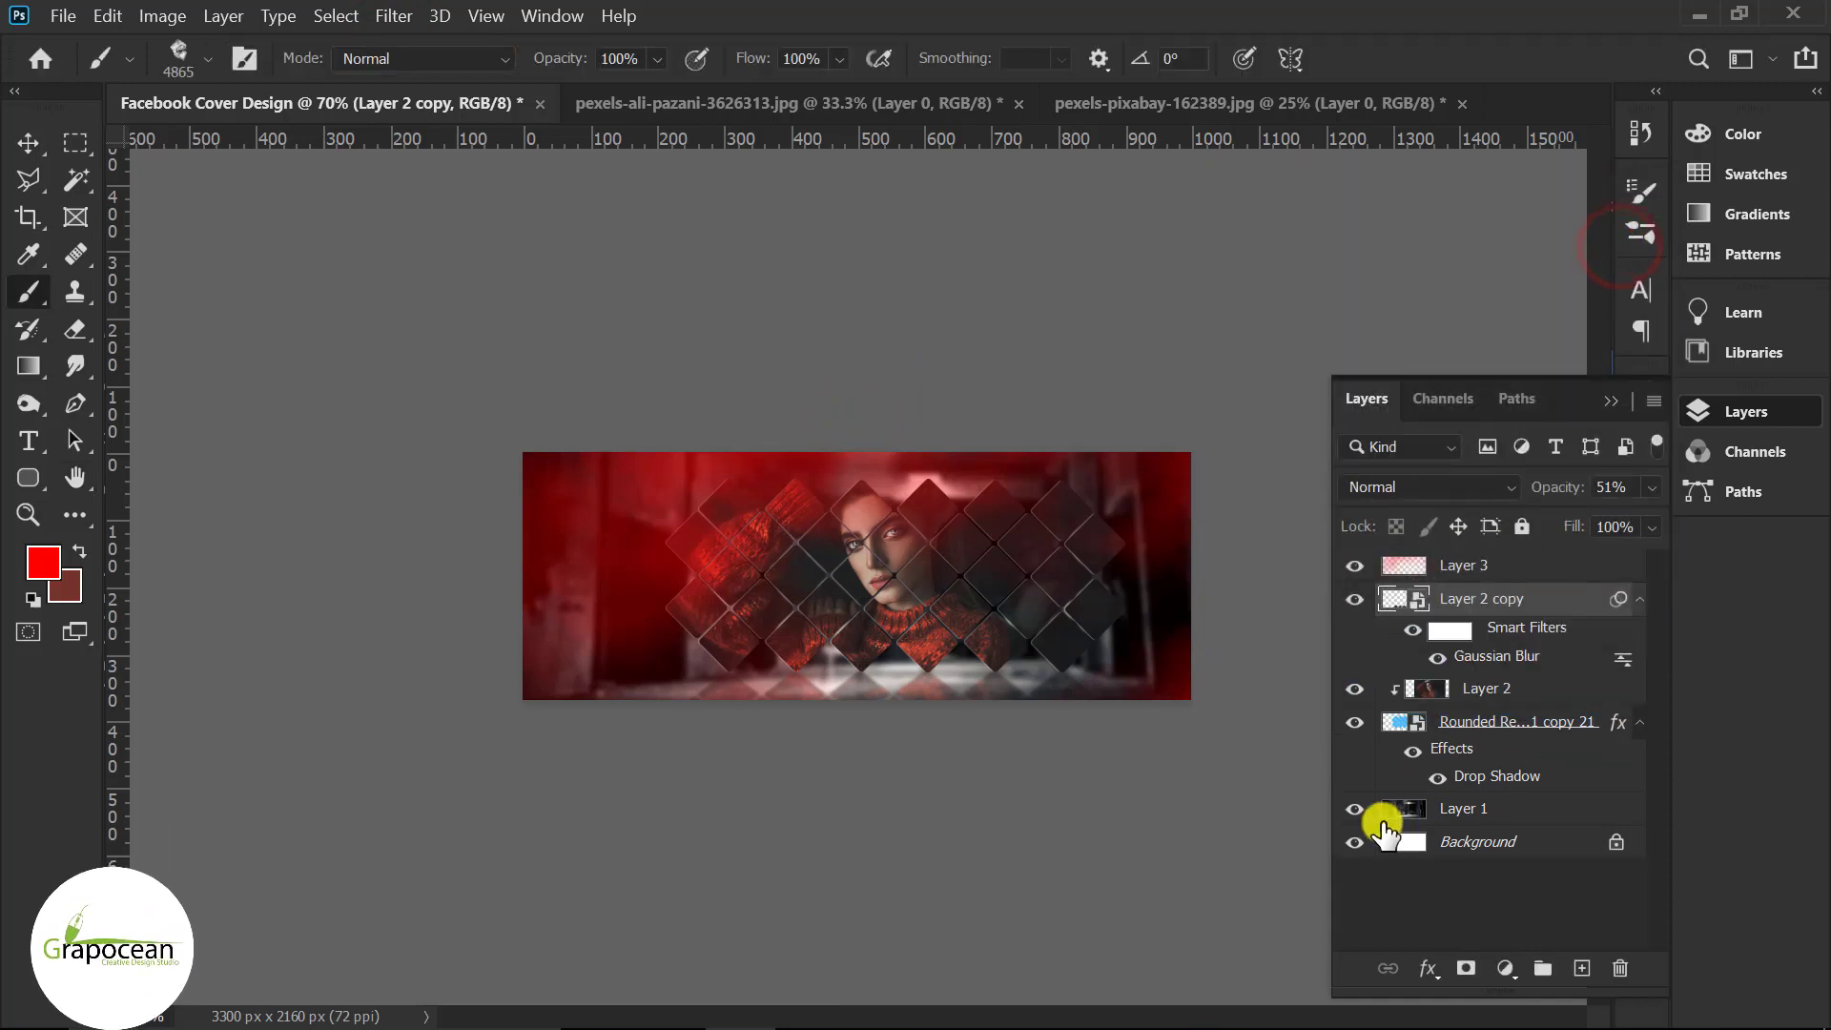
left_click(1356, 568)
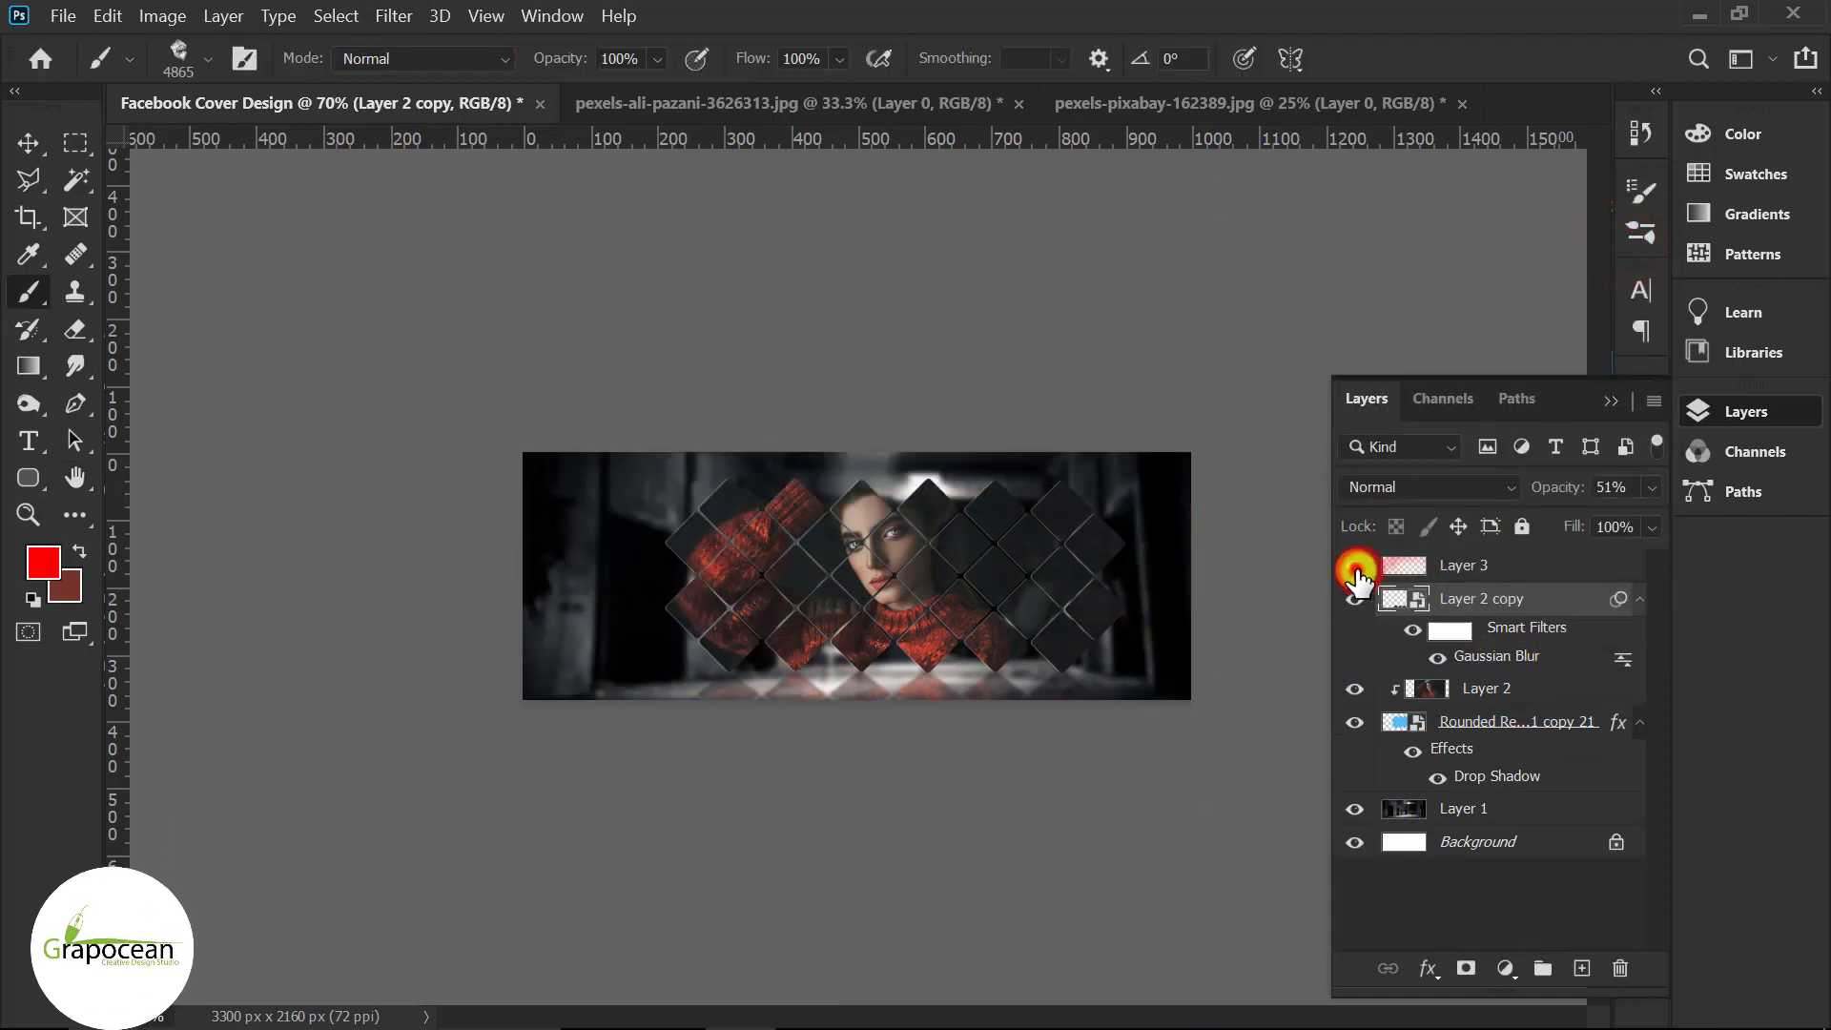
left_click(1545, 568)
left_click(1431, 486)
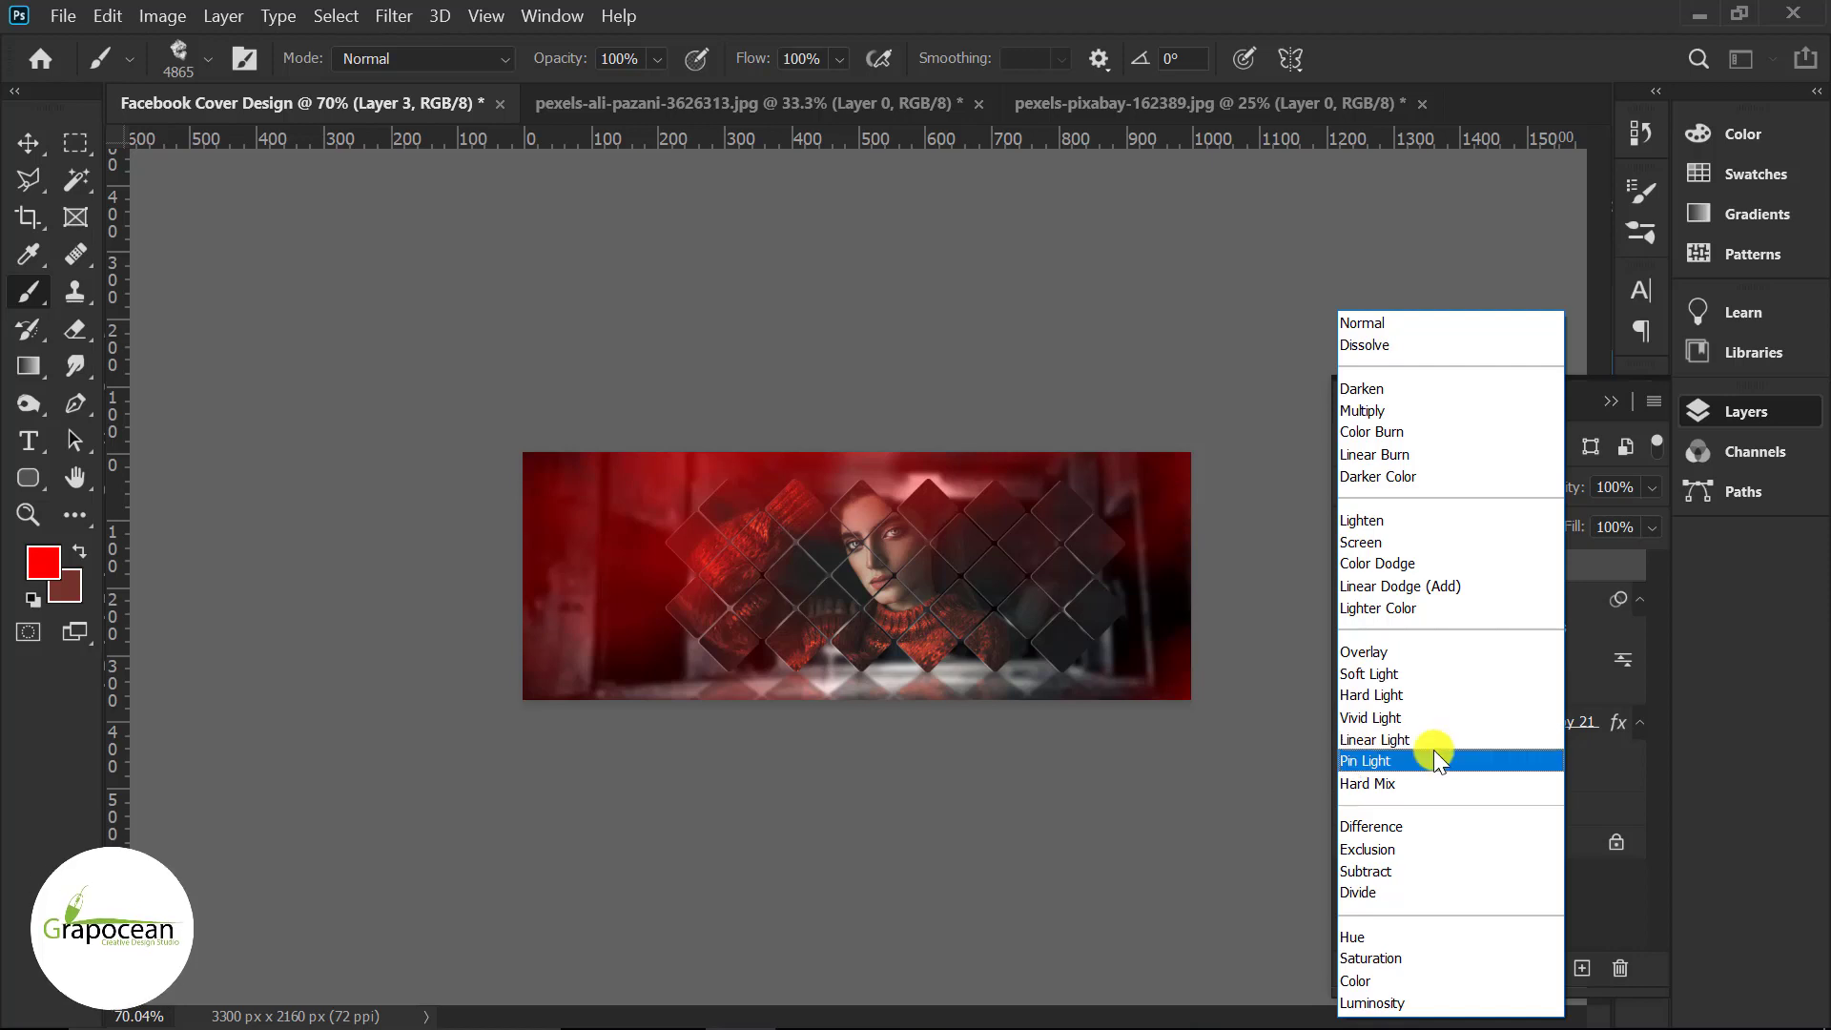
left_click(1231, 826)
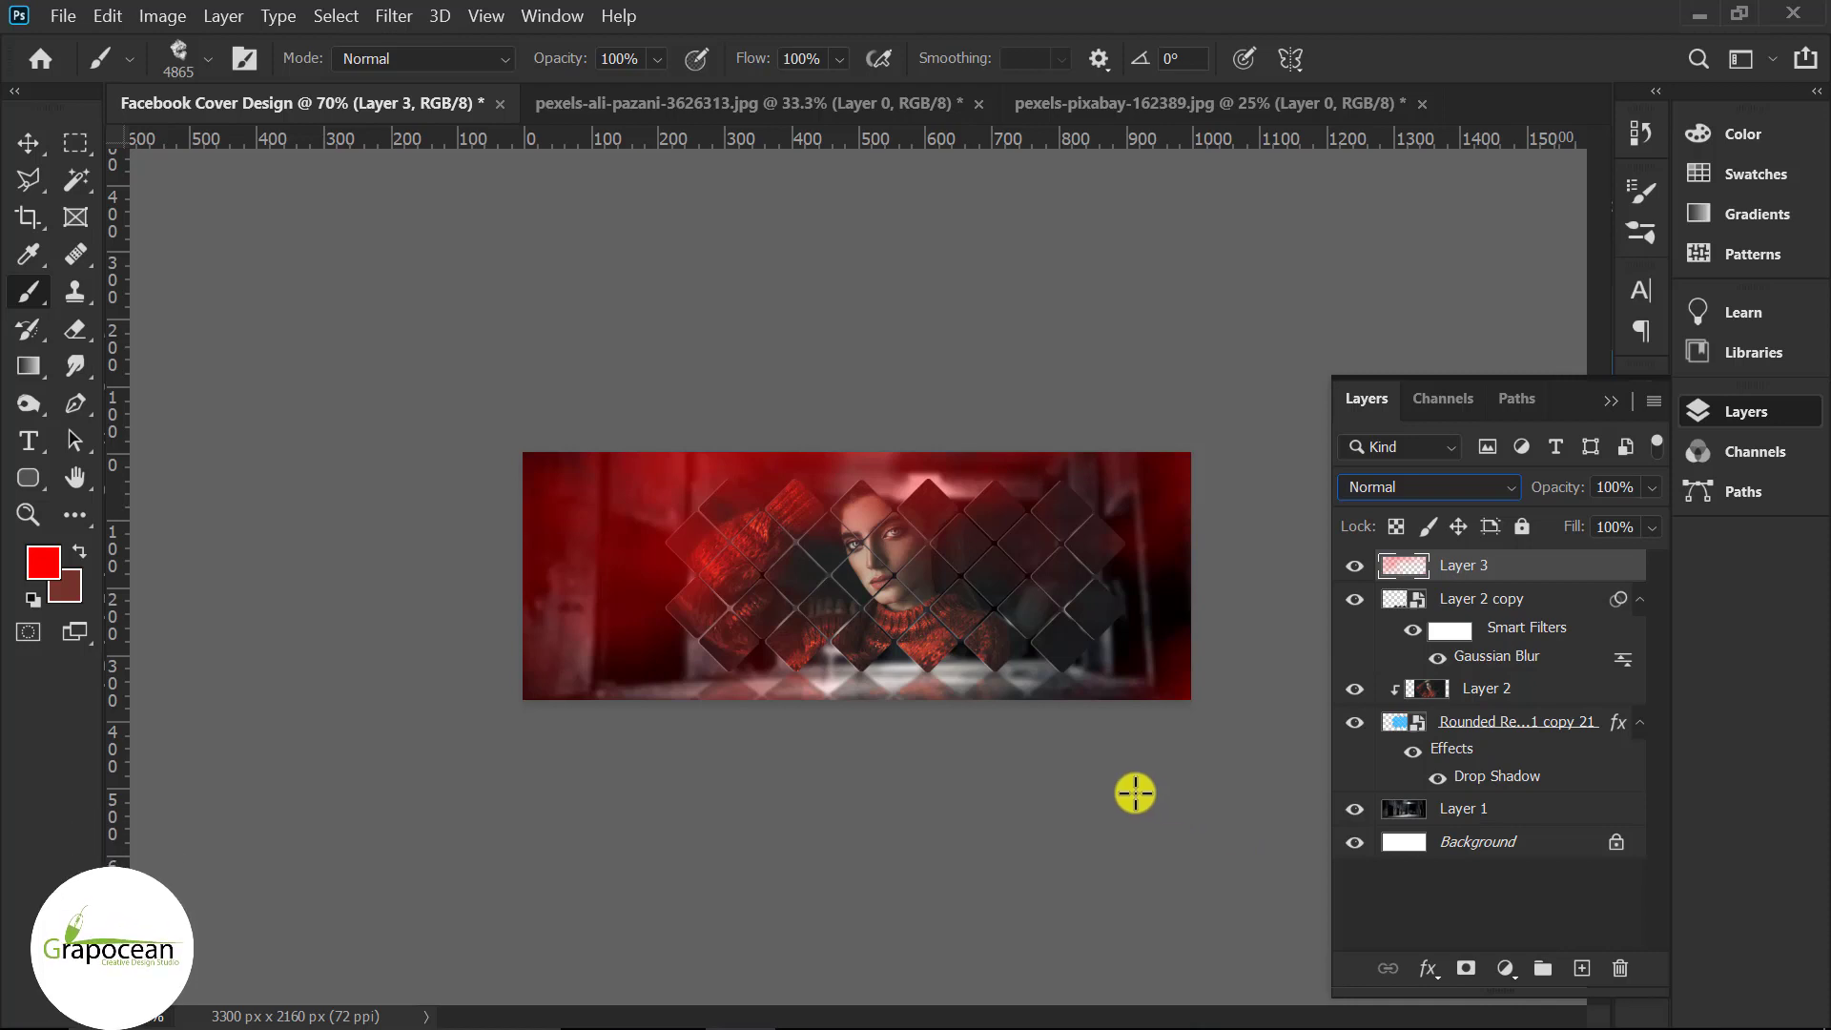
- Pick smoke brush 107, add a new layer, and set the foreground colour to dark grey
right_click(29, 292)
left_click(143, 286)
left_click(208, 59)
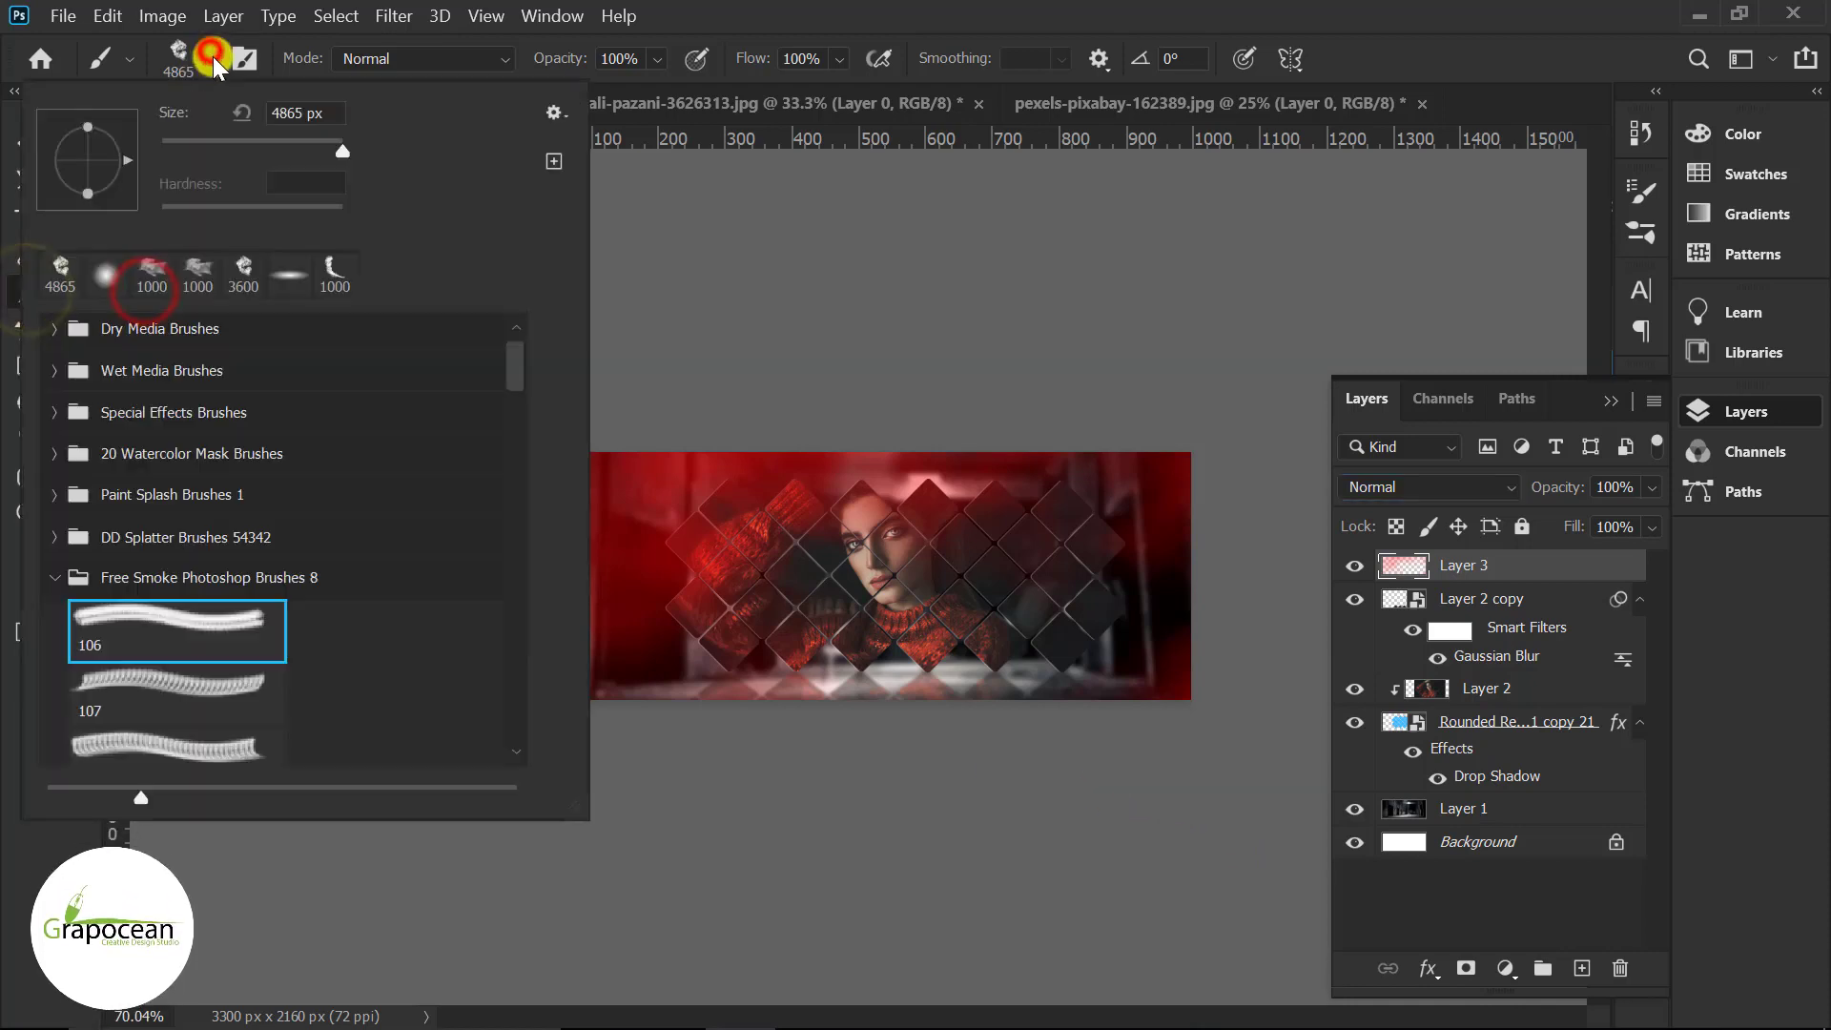
left_click(216, 693)
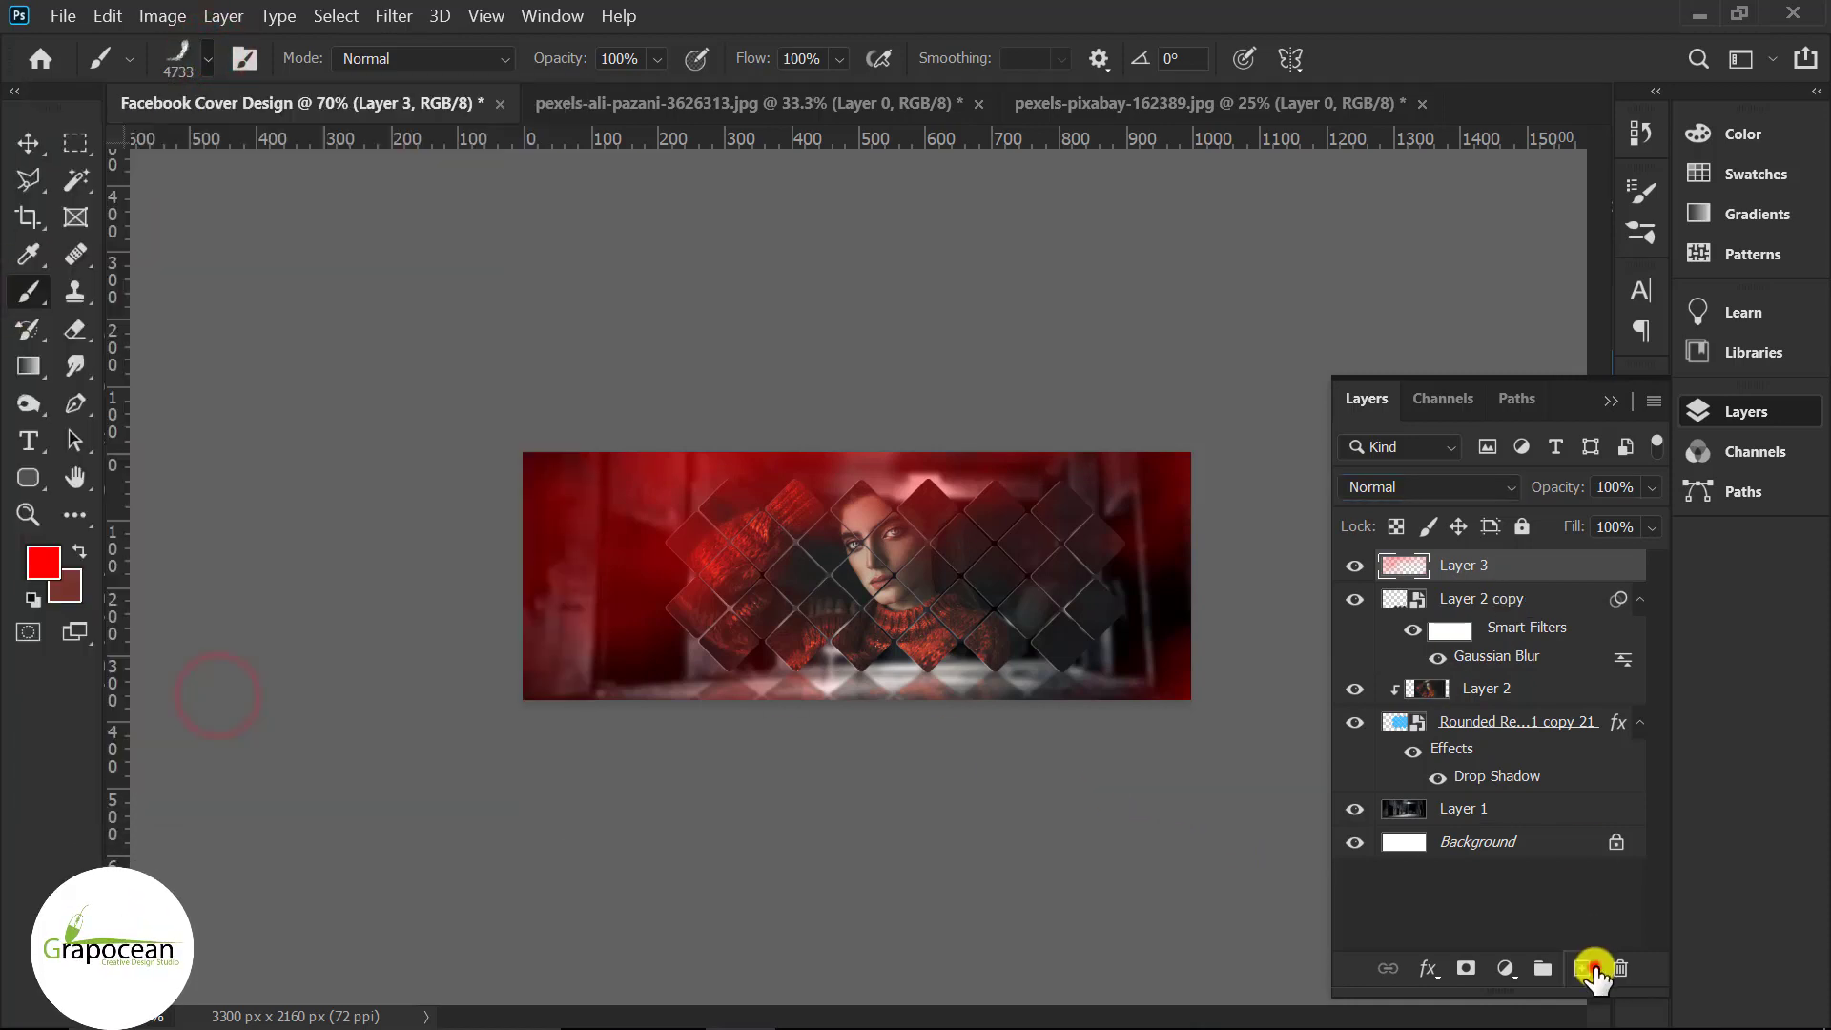
left_click(1585, 967)
left_click(42, 562)
left_click(1173, 808)
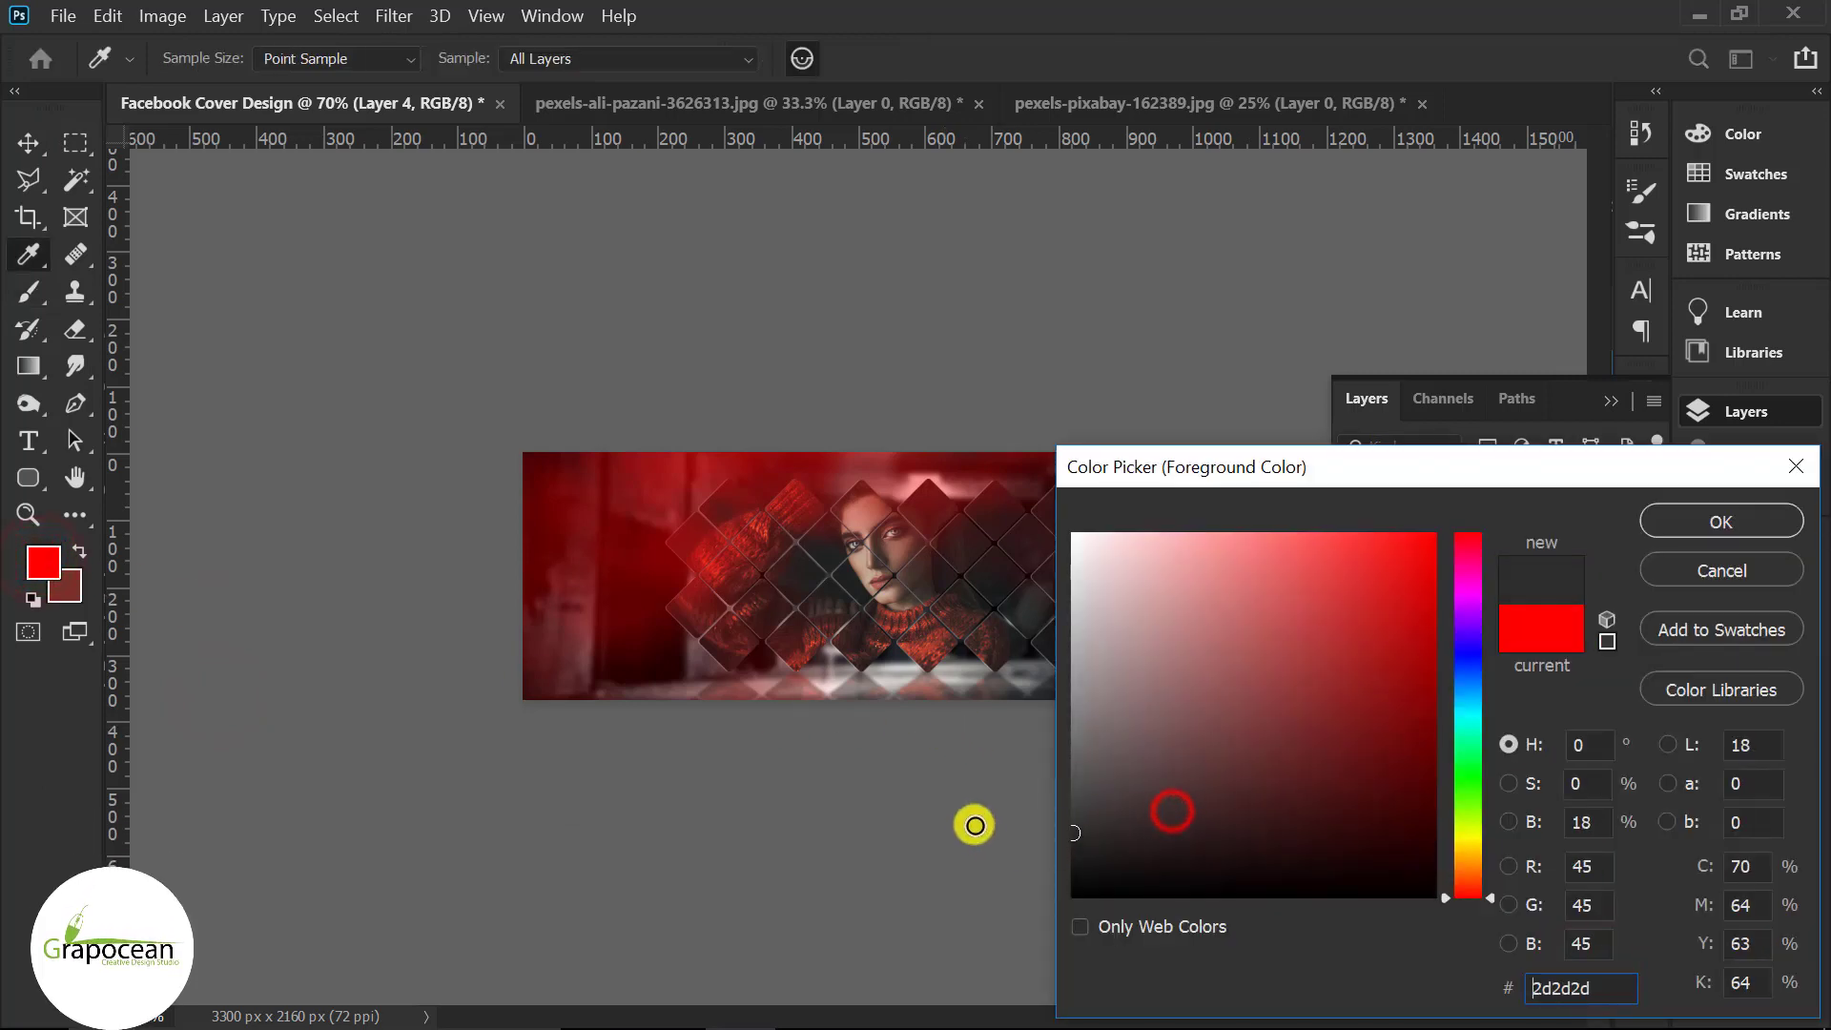
left_click(958, 820)
left_click(1719, 523)
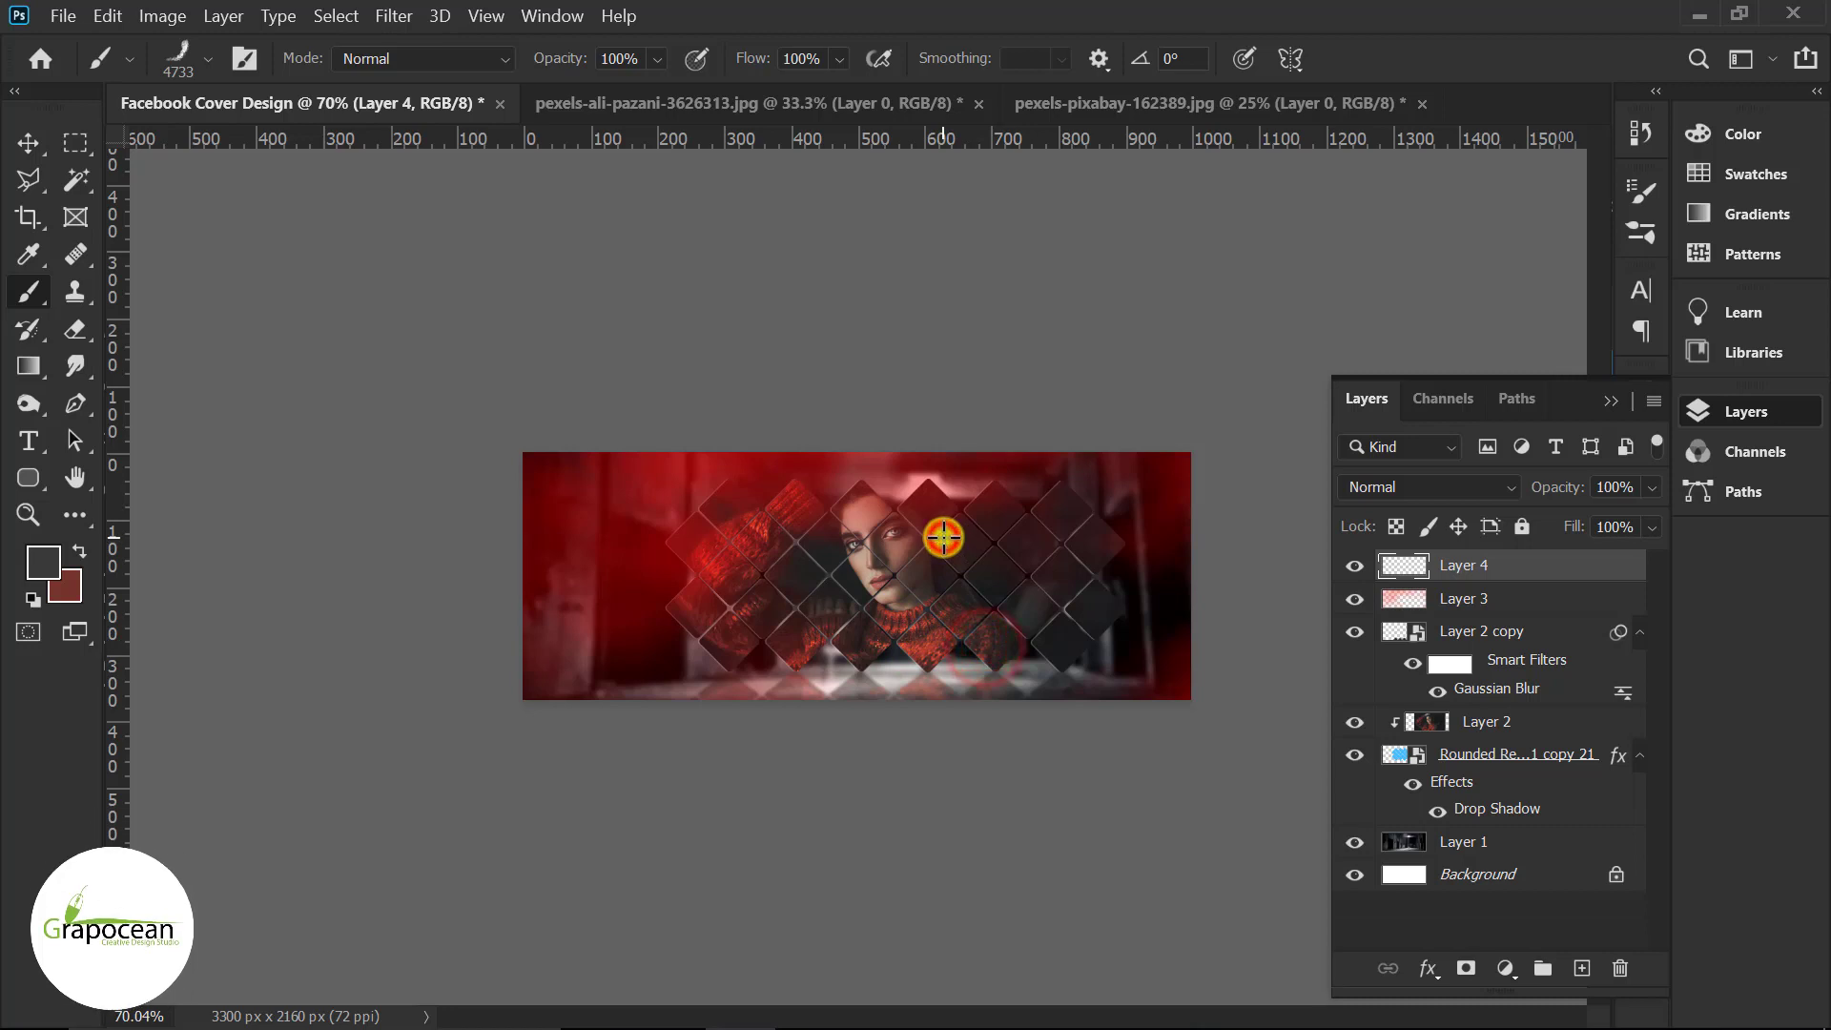
- Stamp dark grey smoke across the cover and set the layer to Color Dodge
left_click(193, 61)
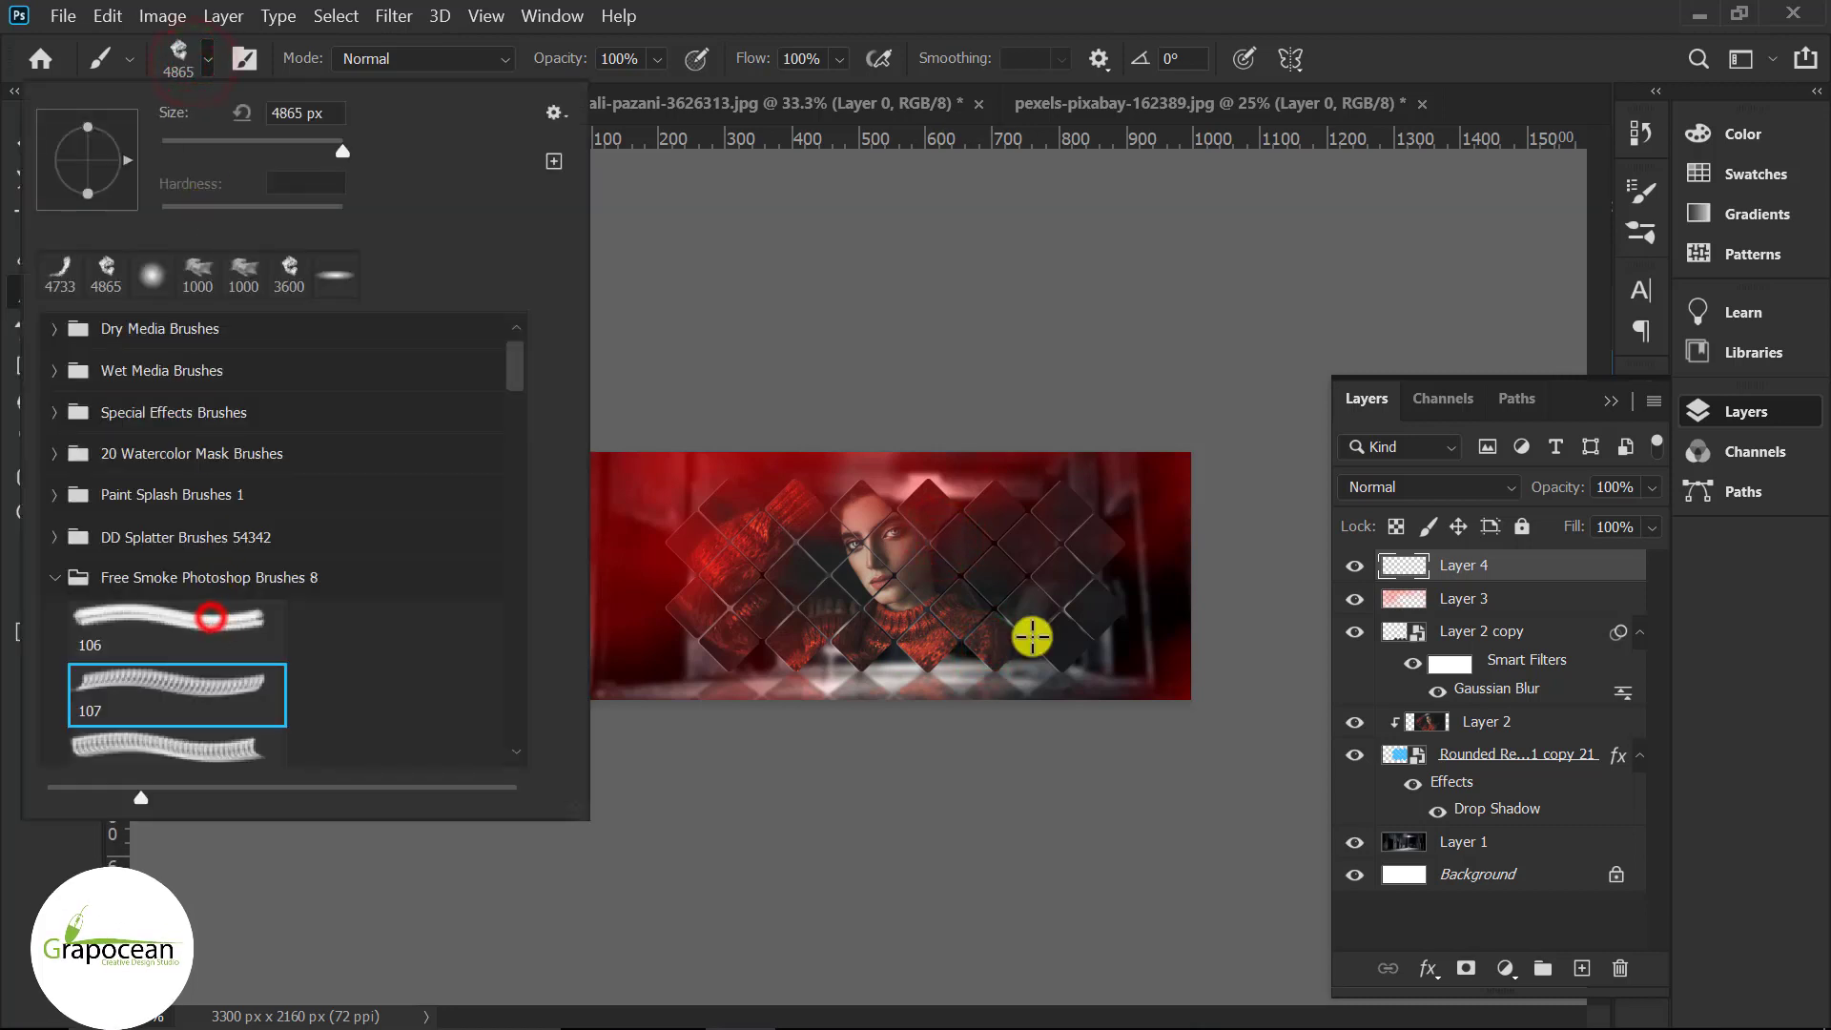
left_click(1032, 636)
left_click(1021, 633)
left_click(1125, 684)
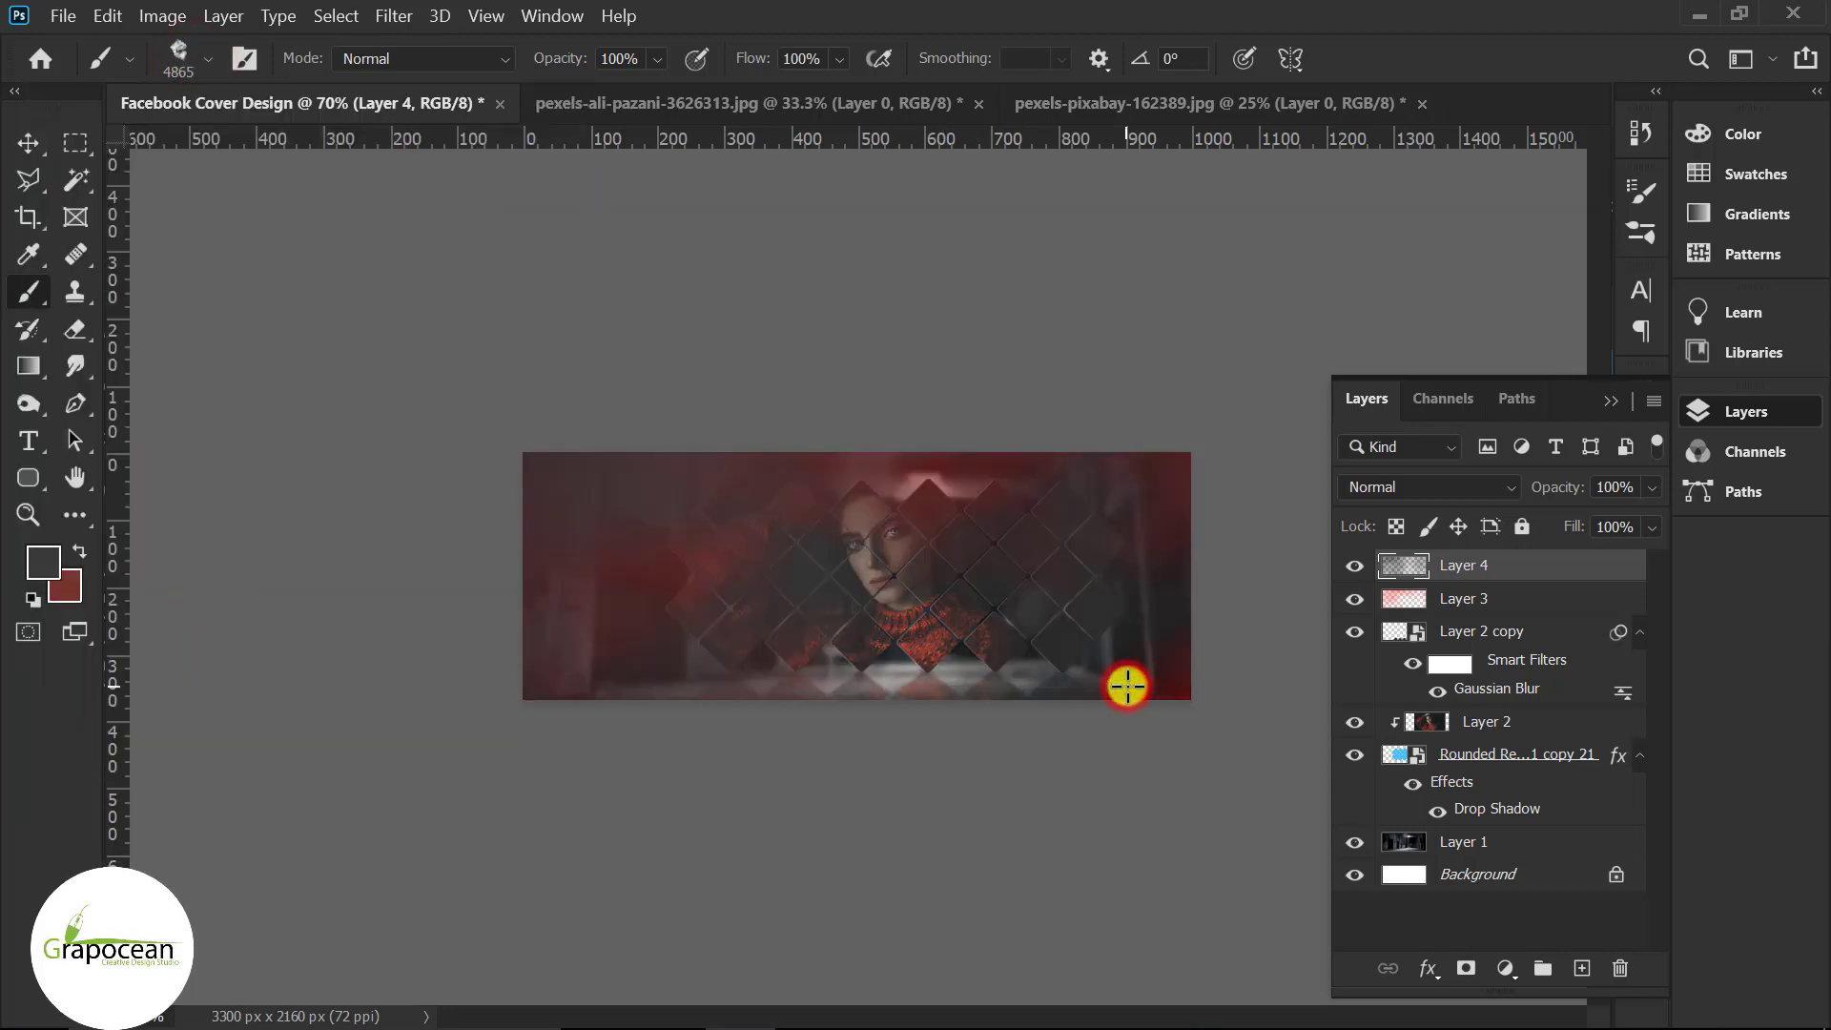
left_click(1420, 481)
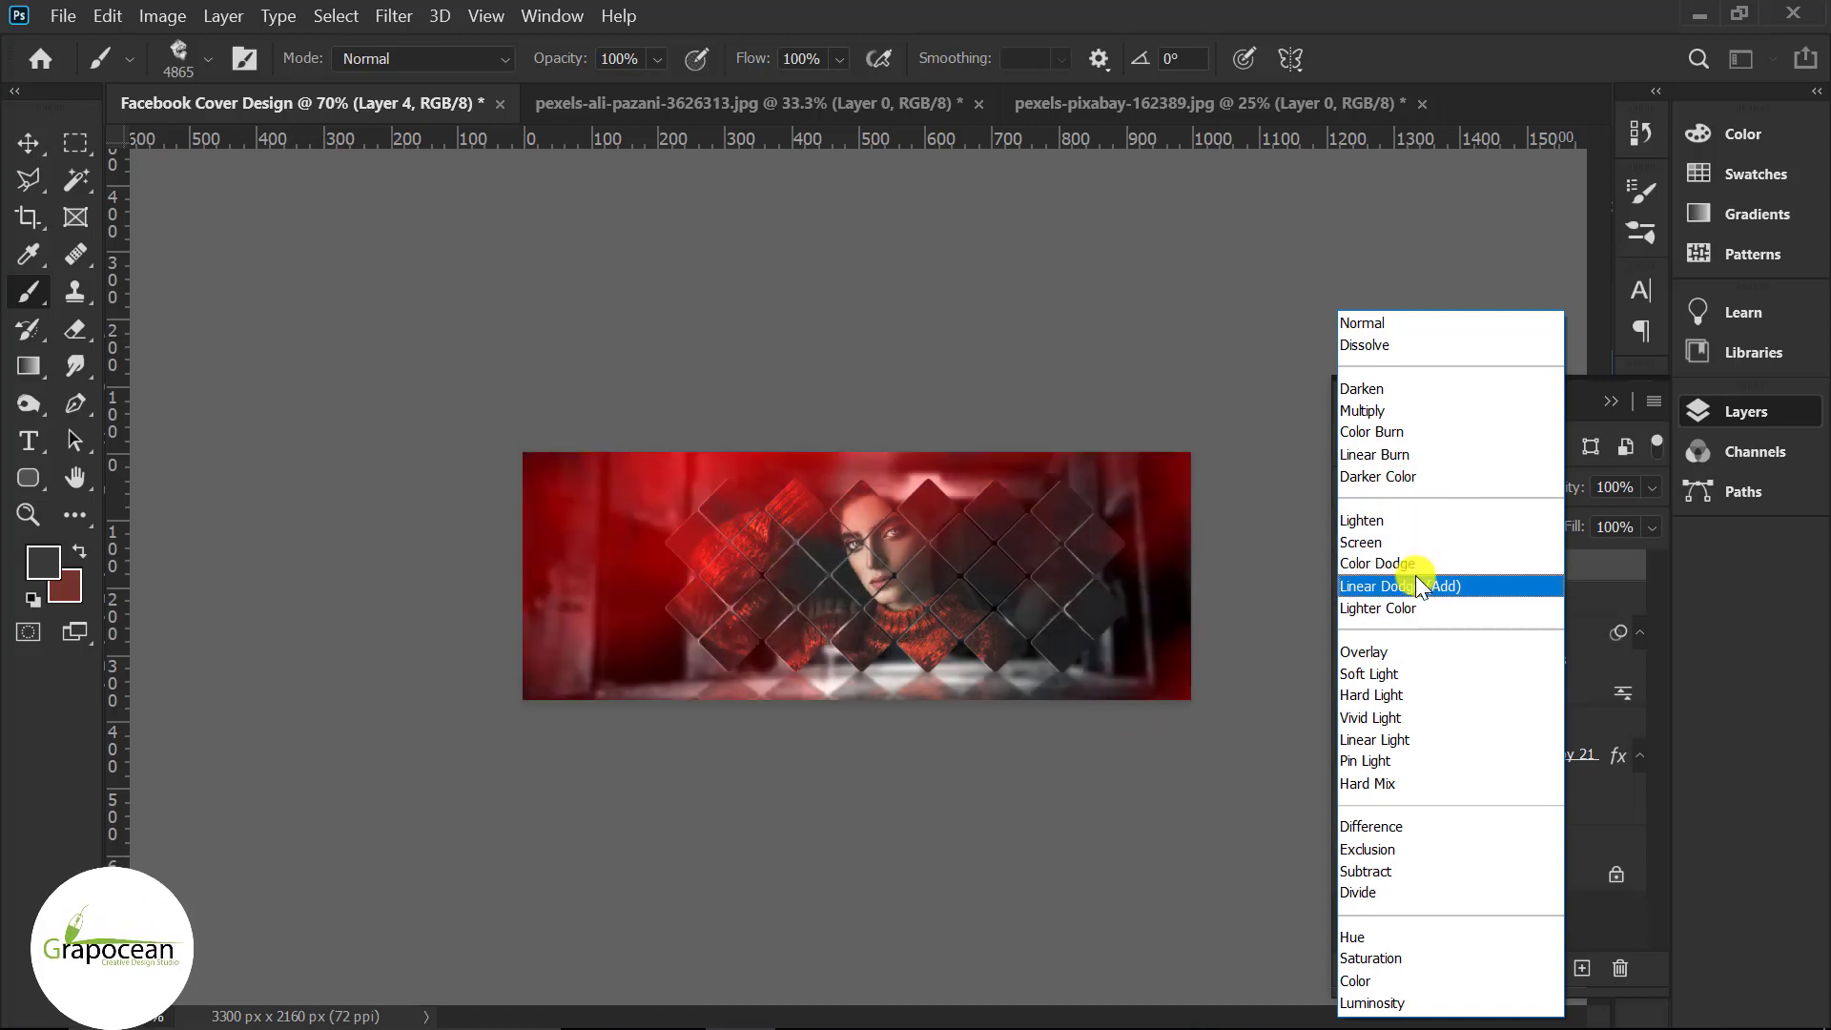
left_click(1413, 563)
- Add a new layer and set up a 500 px brush with a bright red foreground
key("v")
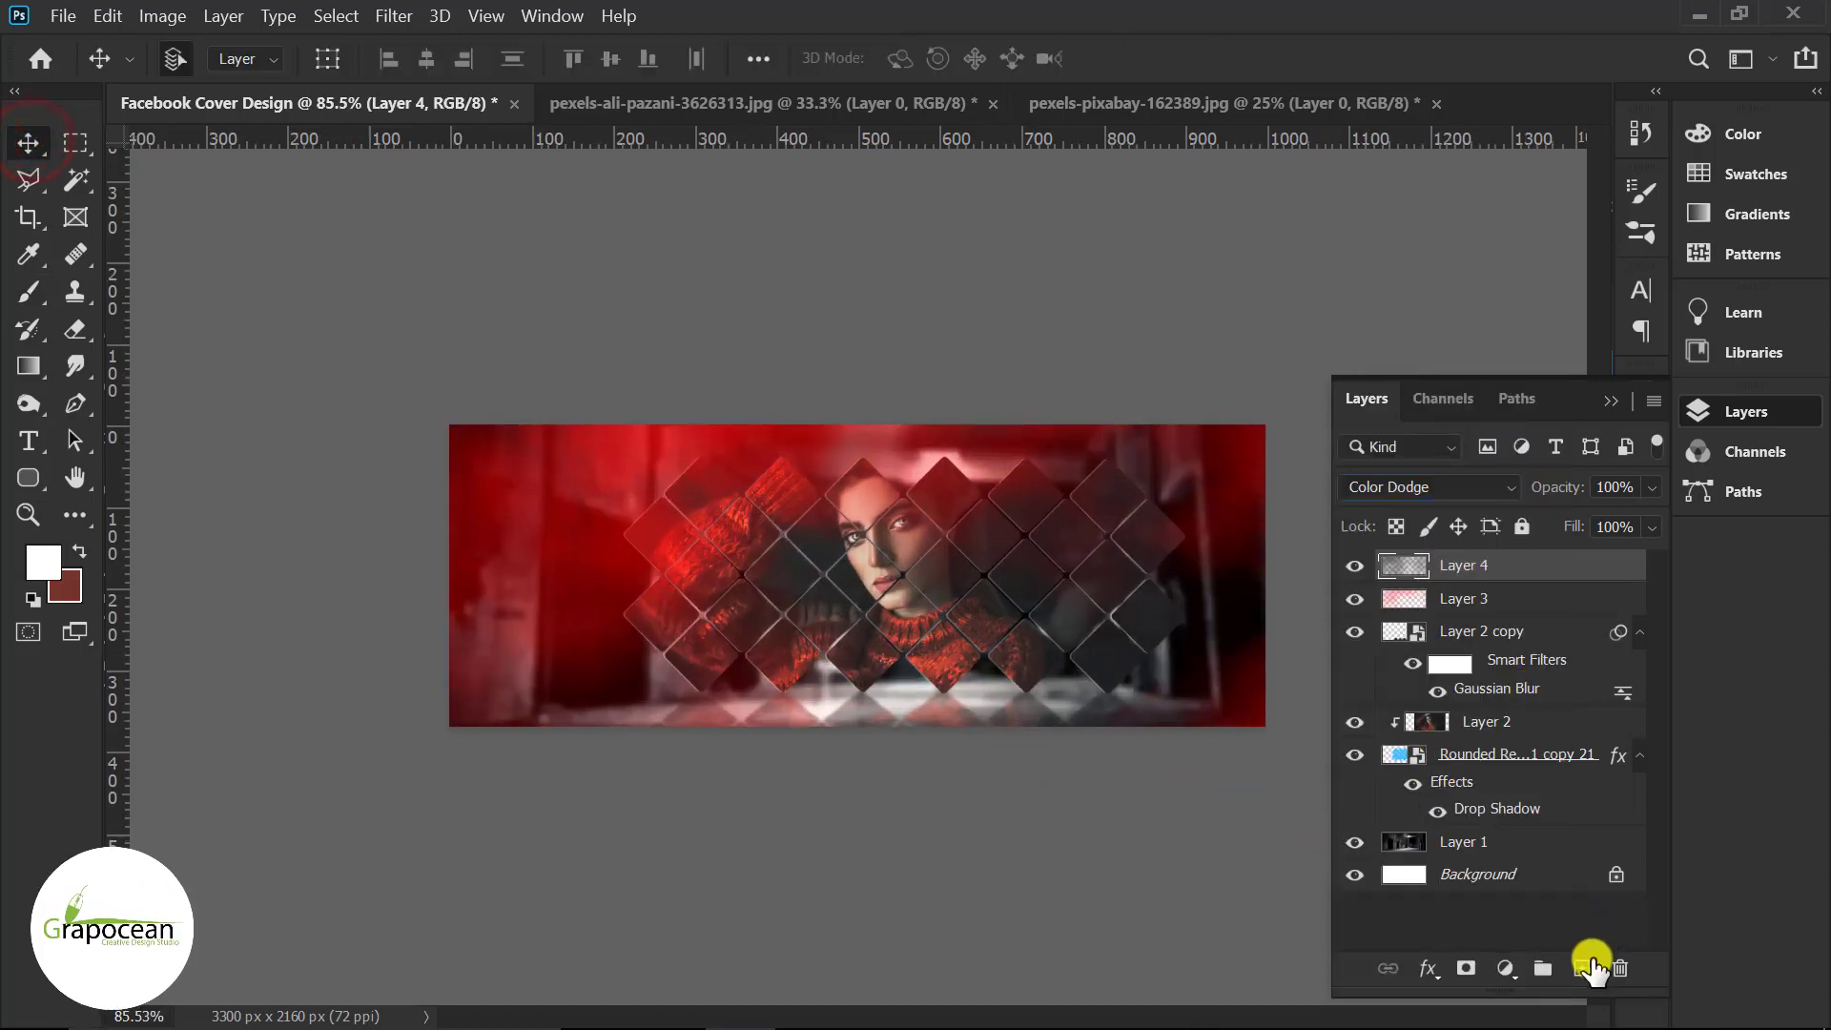
left_click(1582, 968)
right_click(27, 283)
left_click(84, 289)
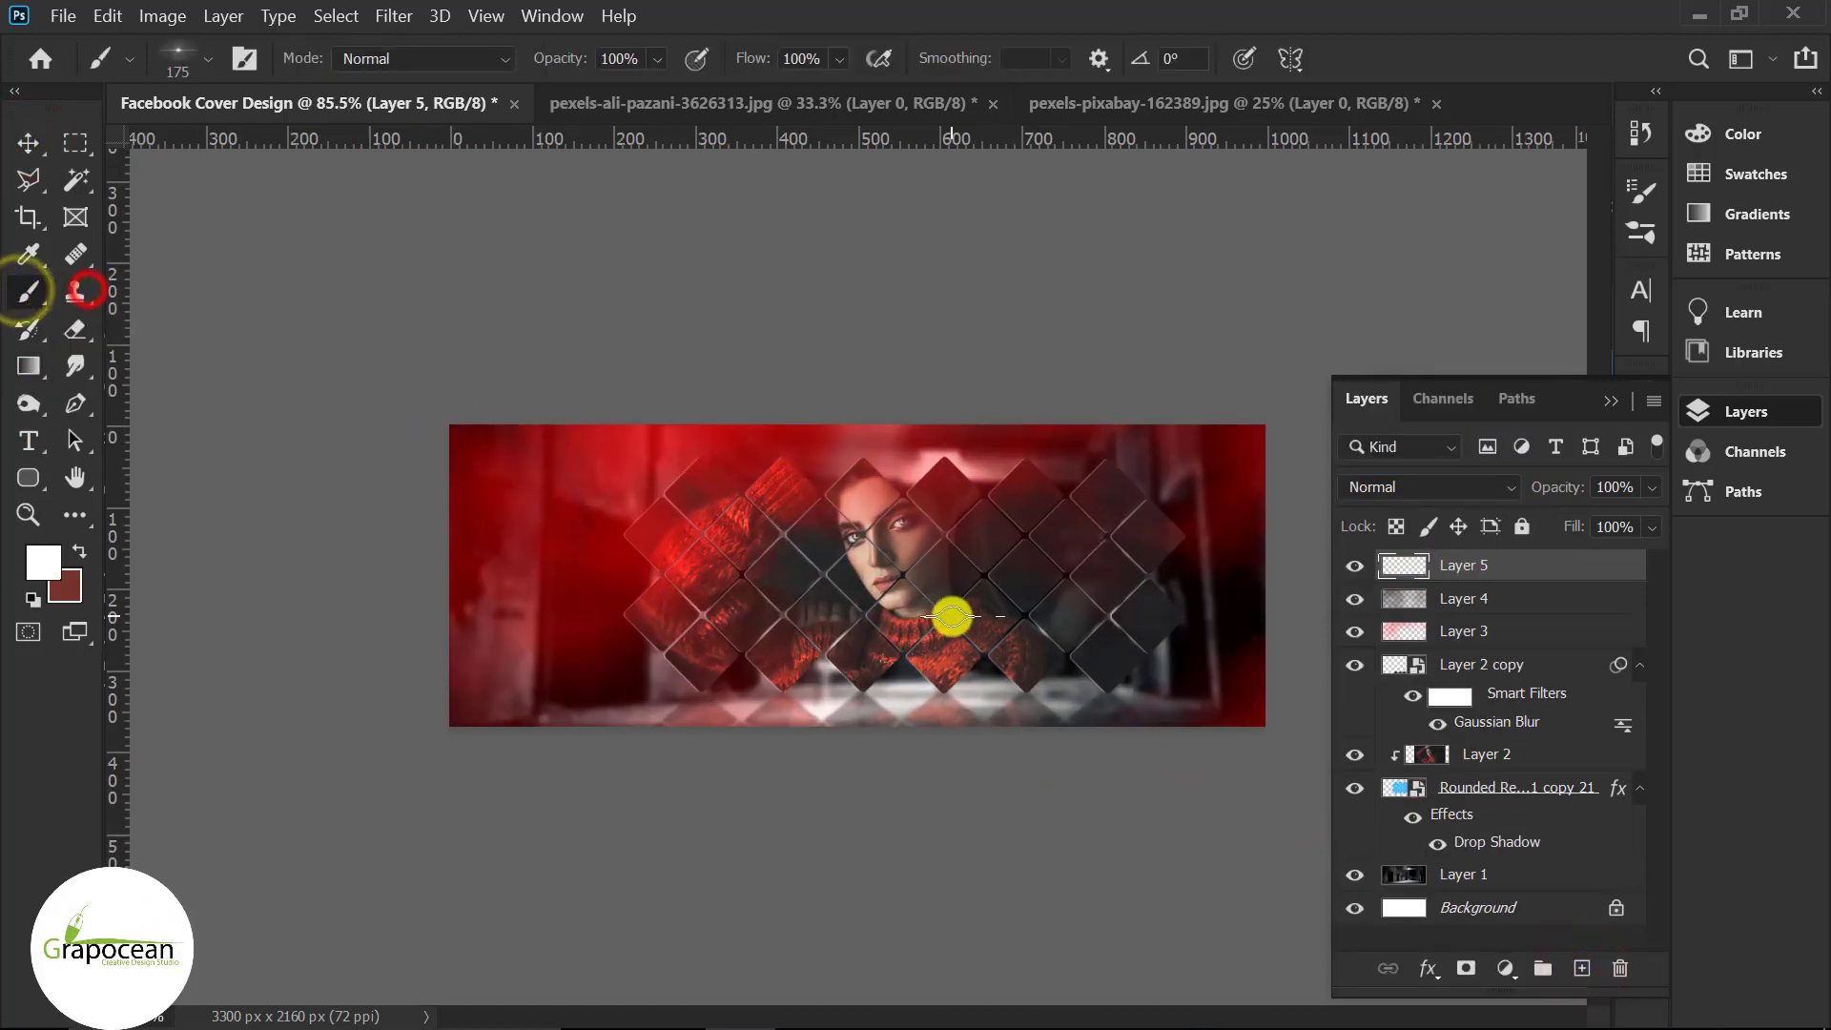
scroll(940, 585, "up", 3)
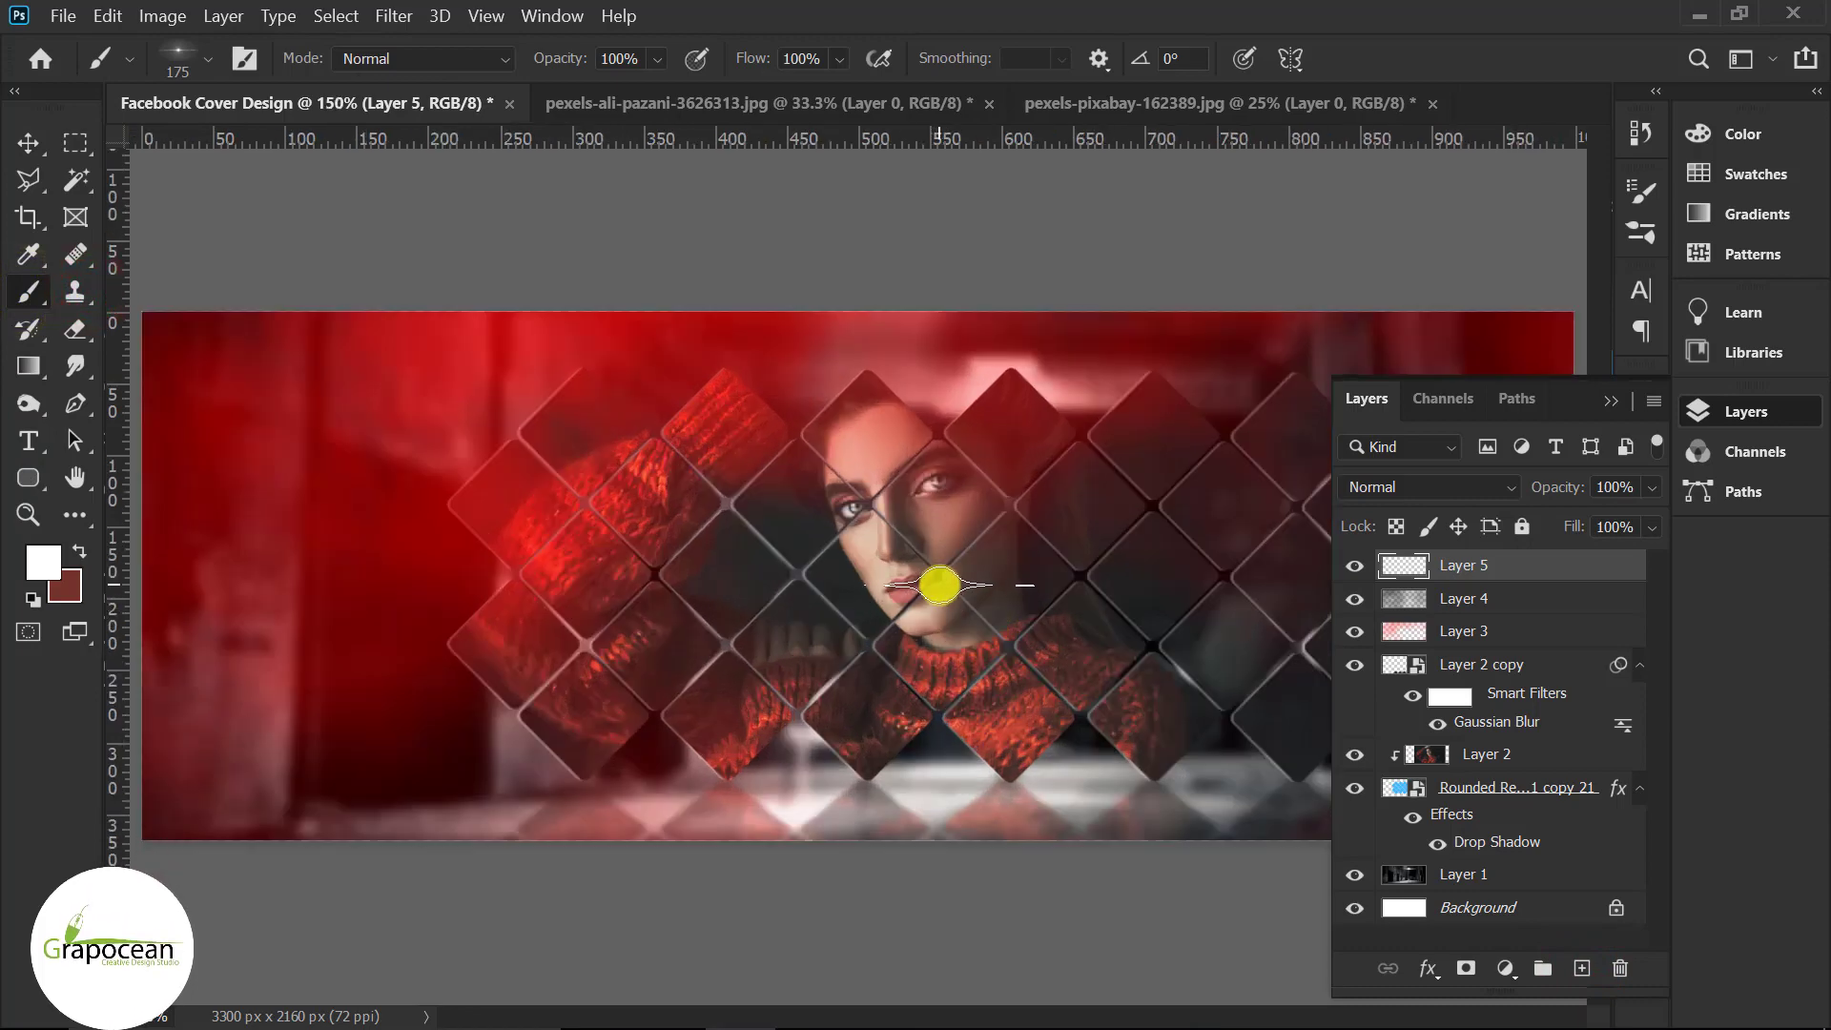
key("bracketright")
key("bracketright")
key("bracketright")
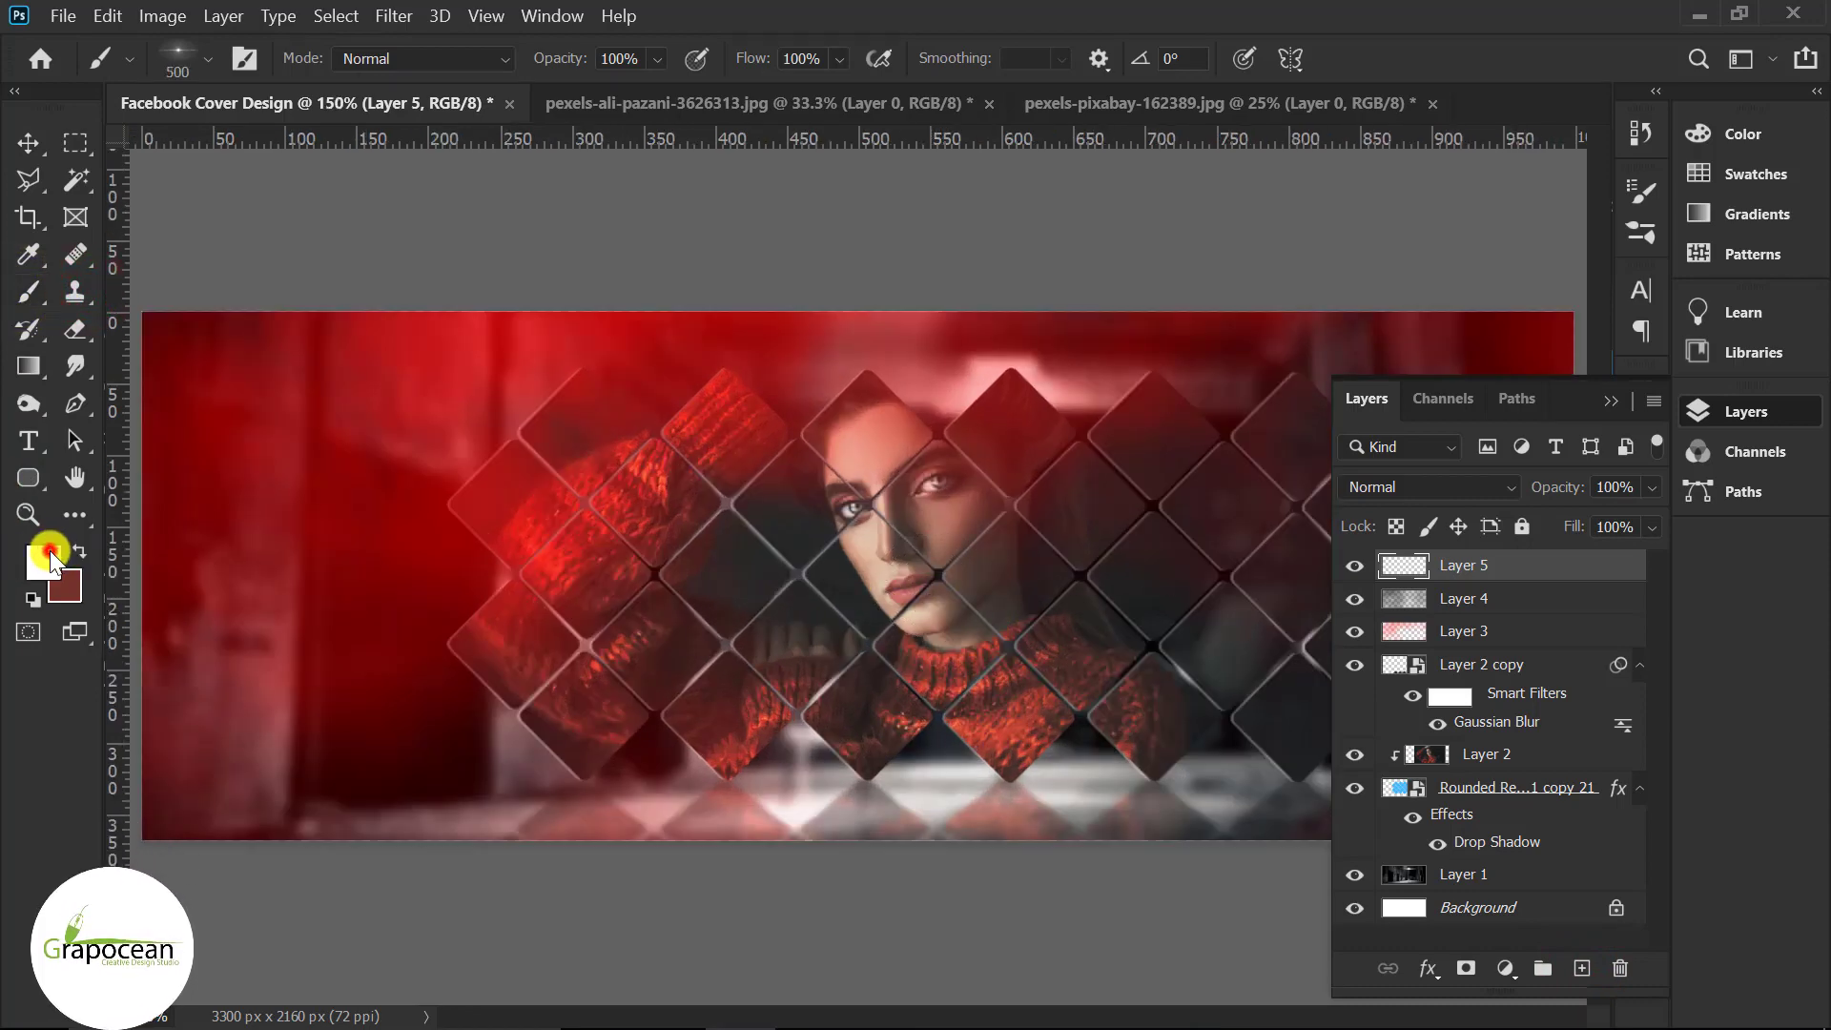
left_click(49, 558)
left_click(1177, 613)
left_click(1711, 529)
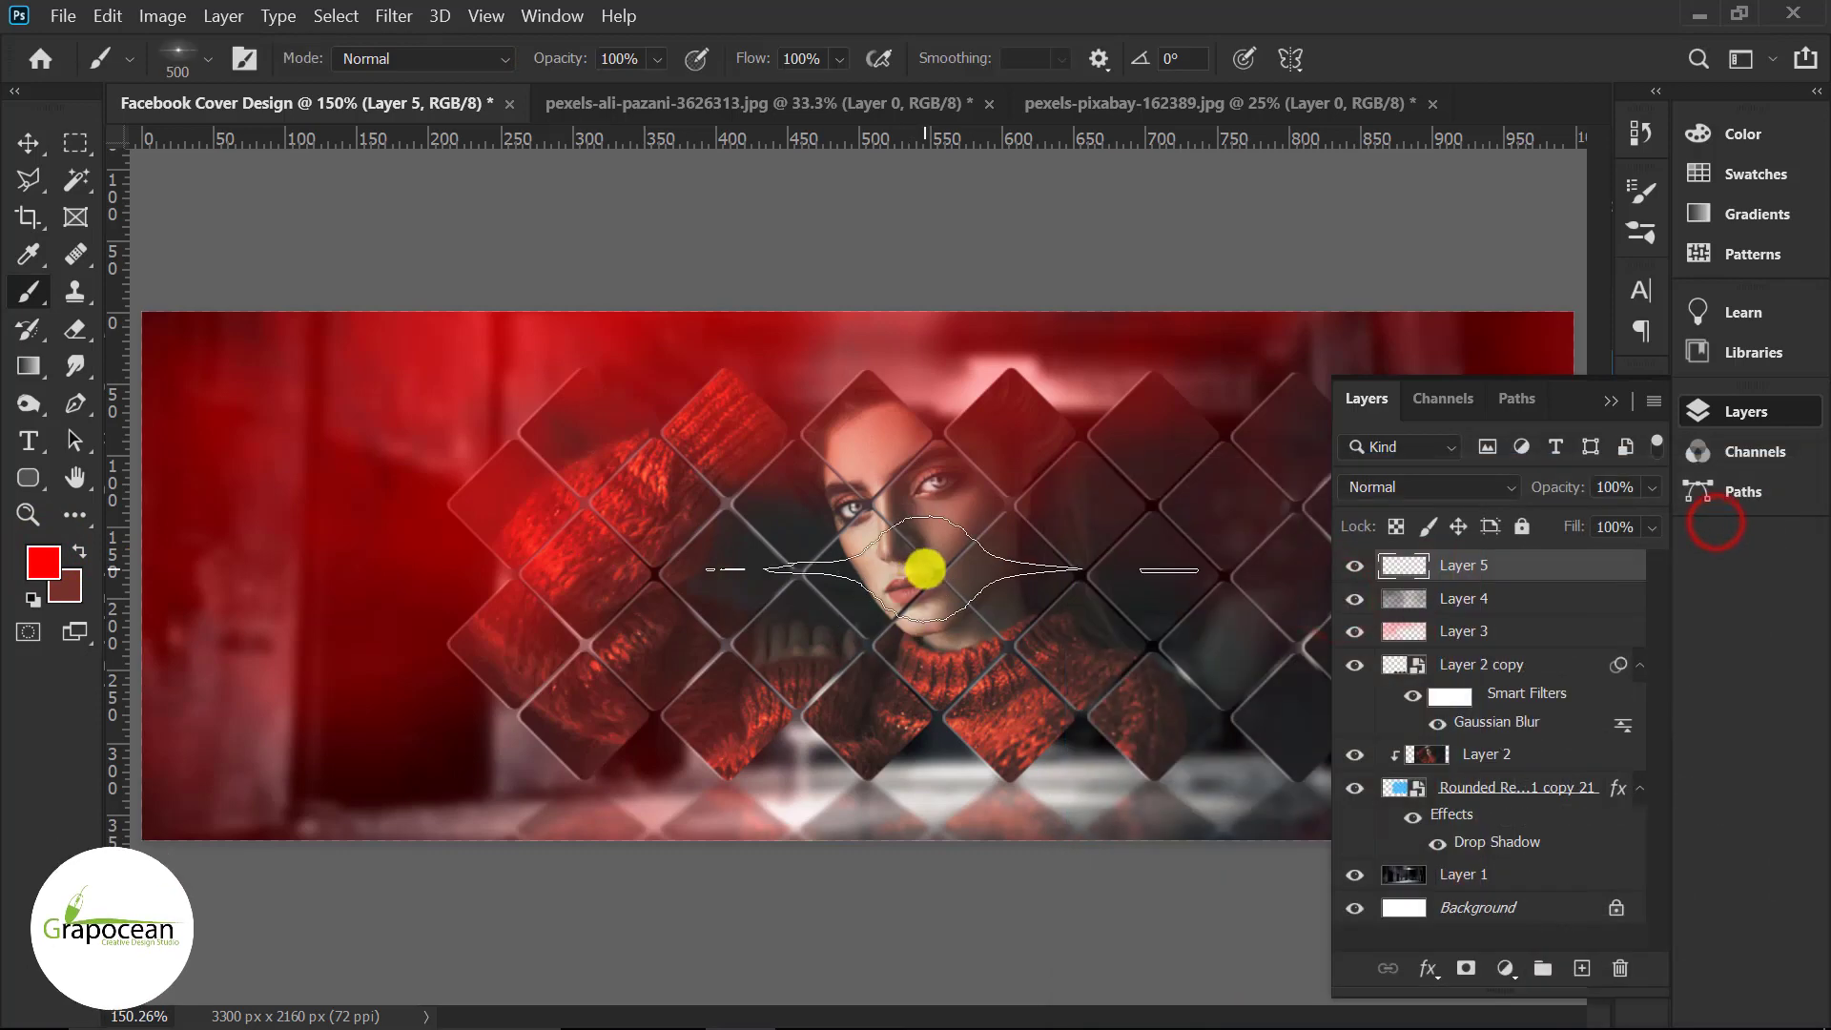
- Paint a red flare above the eye and set the flare layer to Color blend mode
left_click(924, 569)
key("ctrl+z")
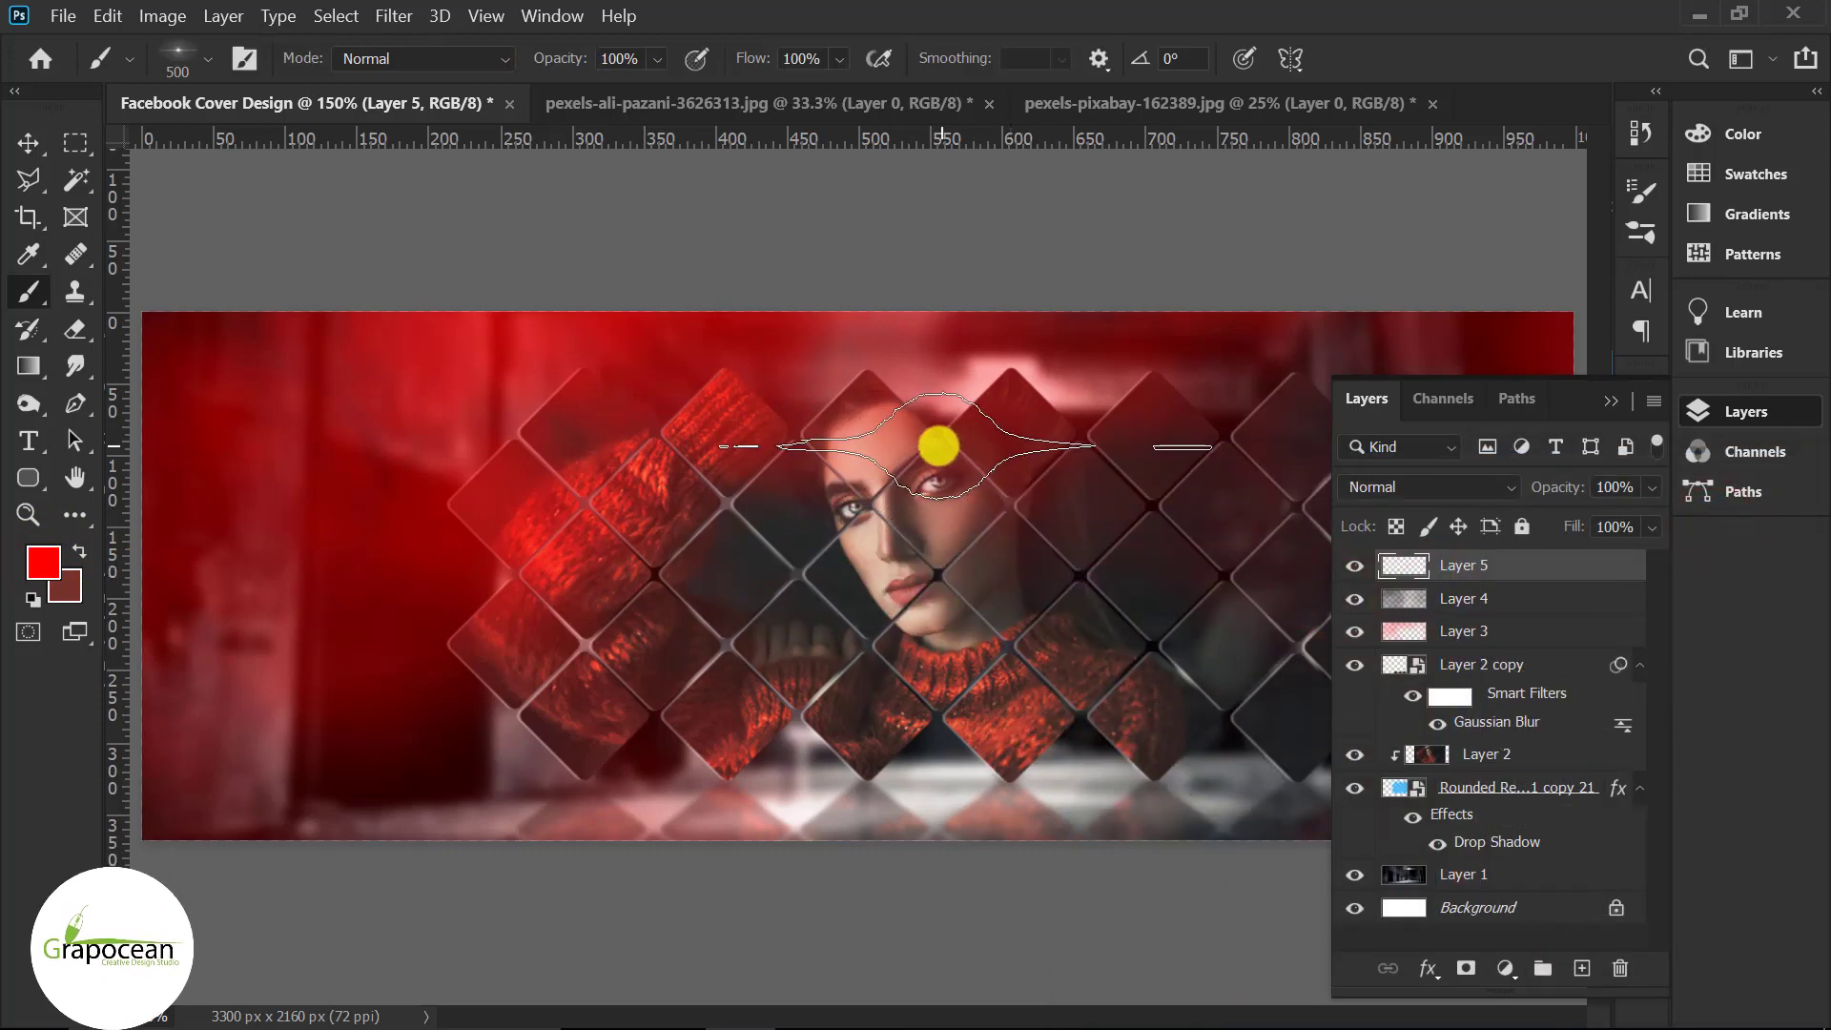
left_click(938, 446)
left_click(1442, 488)
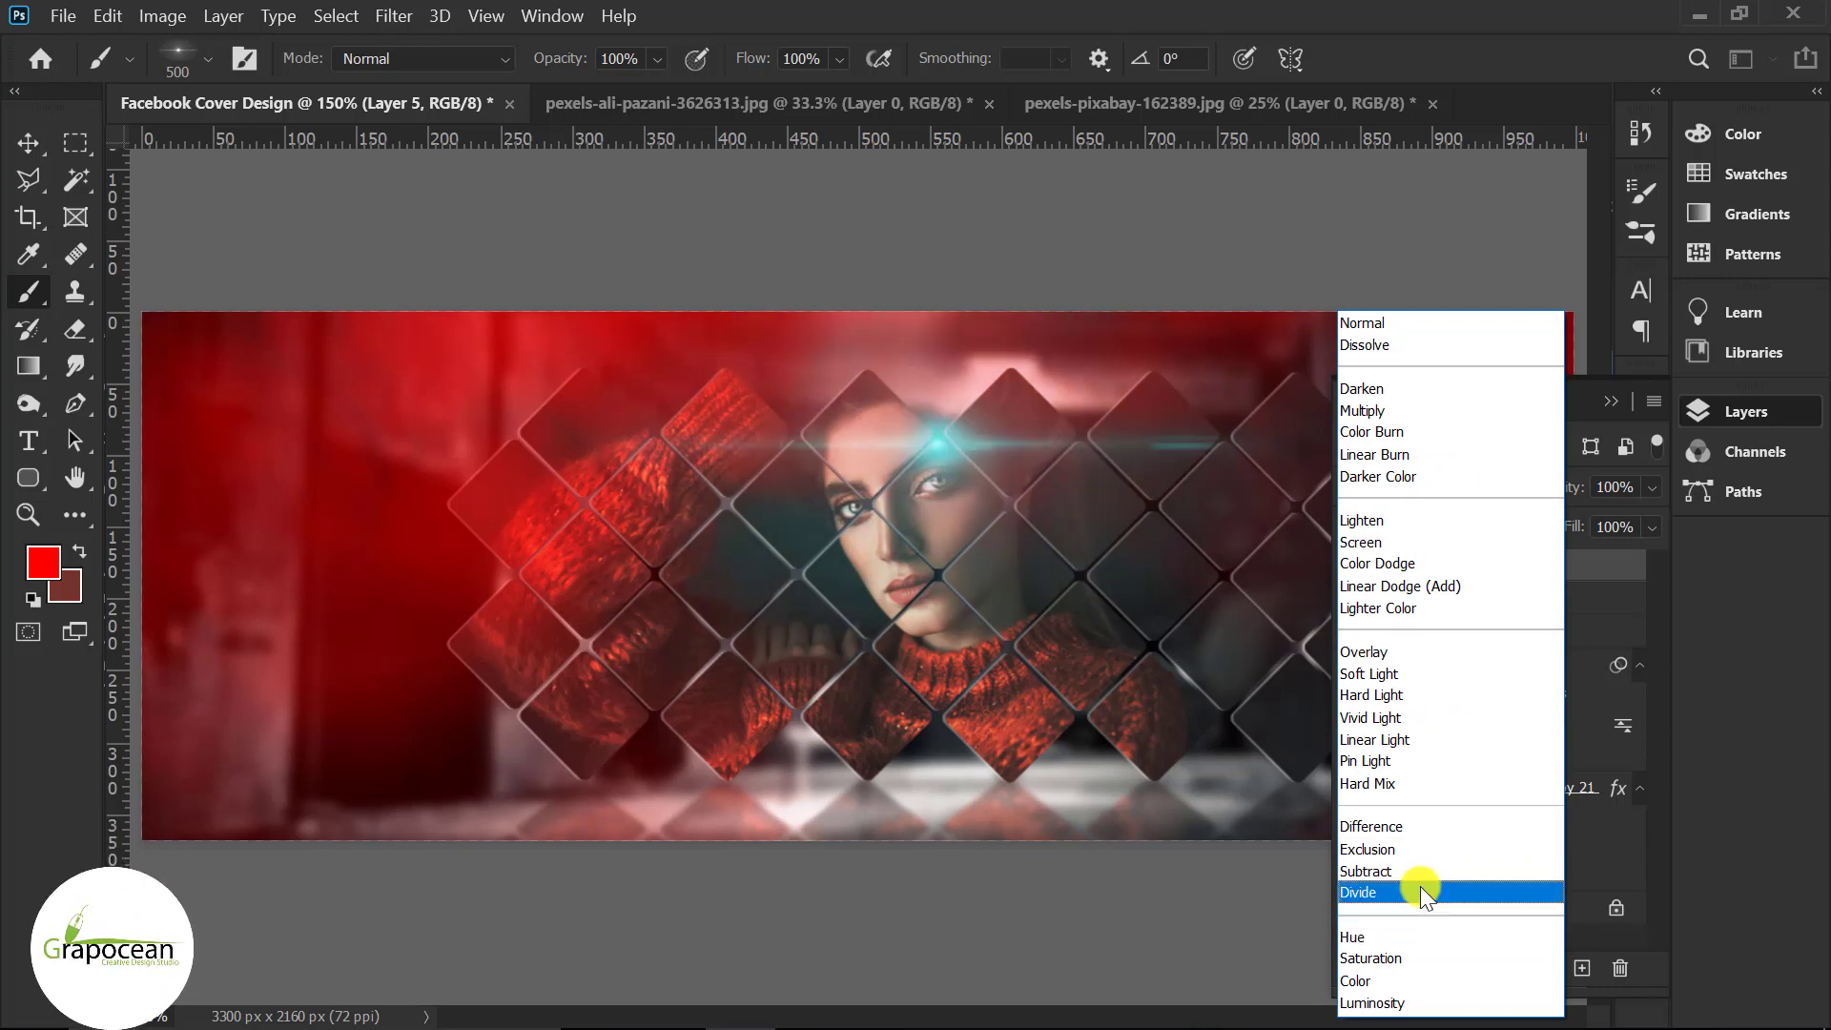
left_click(1428, 980)
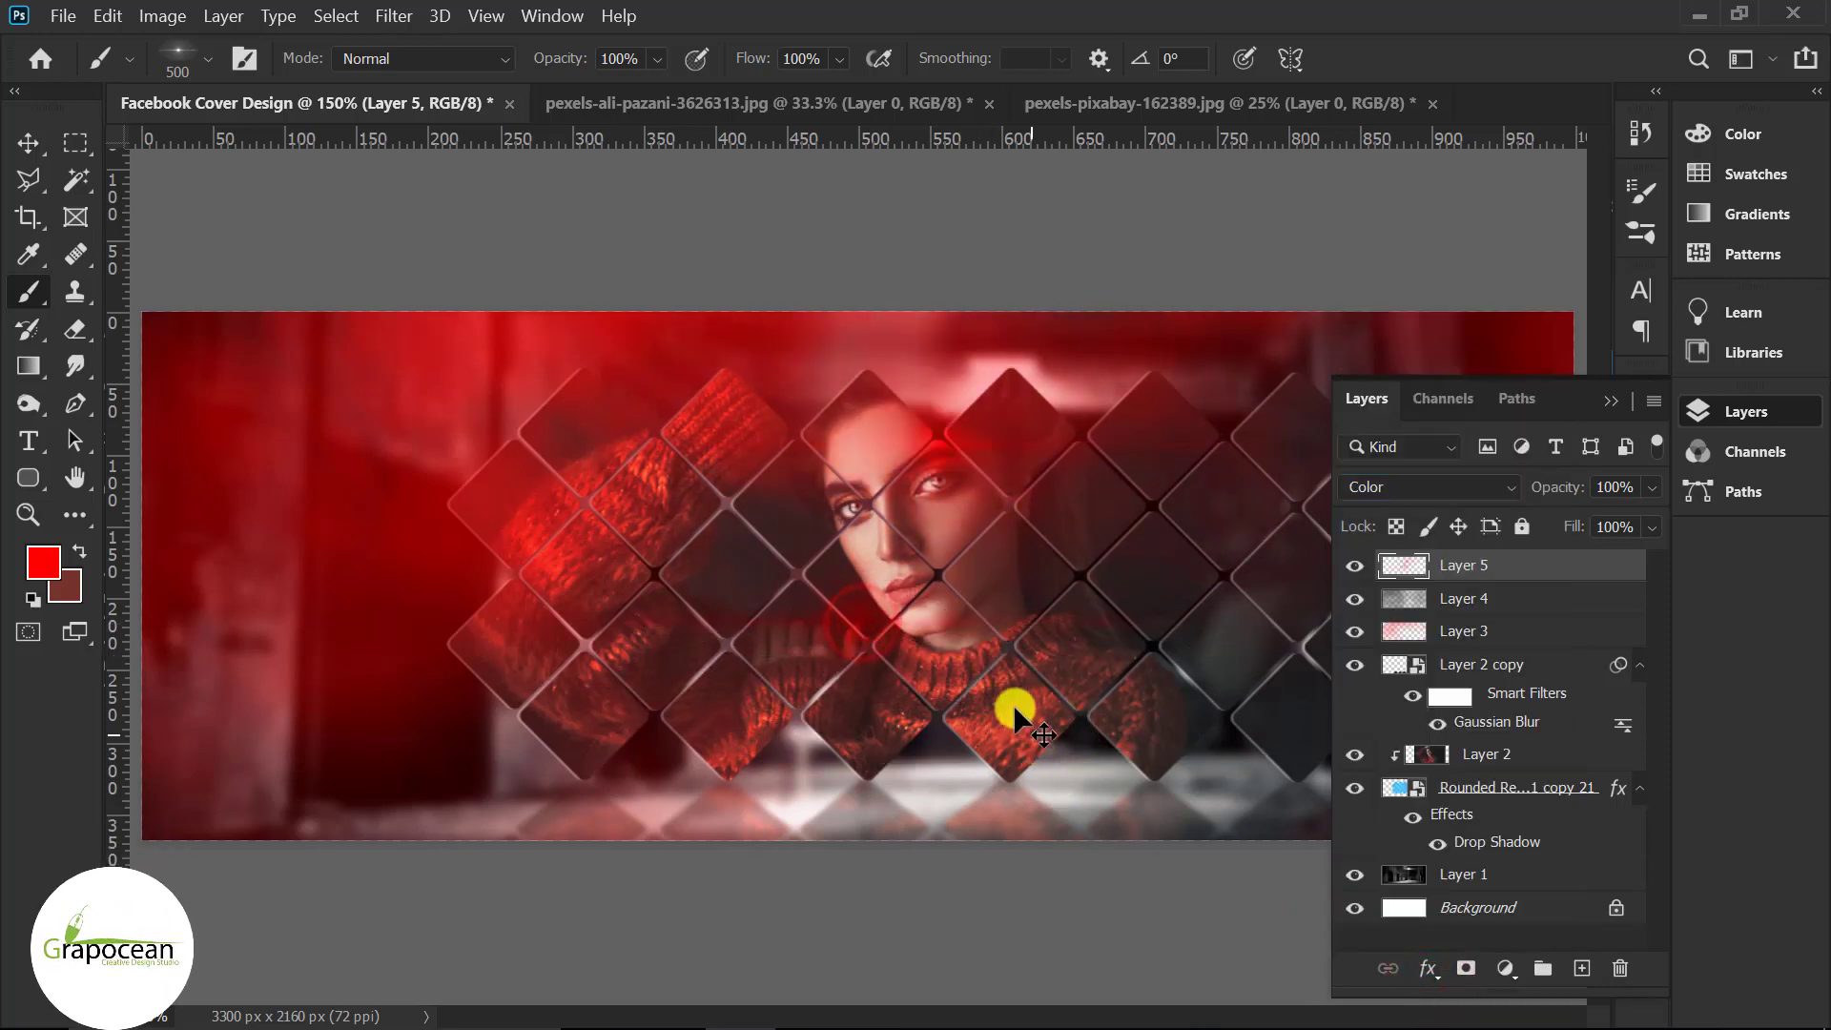
- Paint more red flares on grid intersections, then pick white as the foreground colour
key("ctrl+minus")
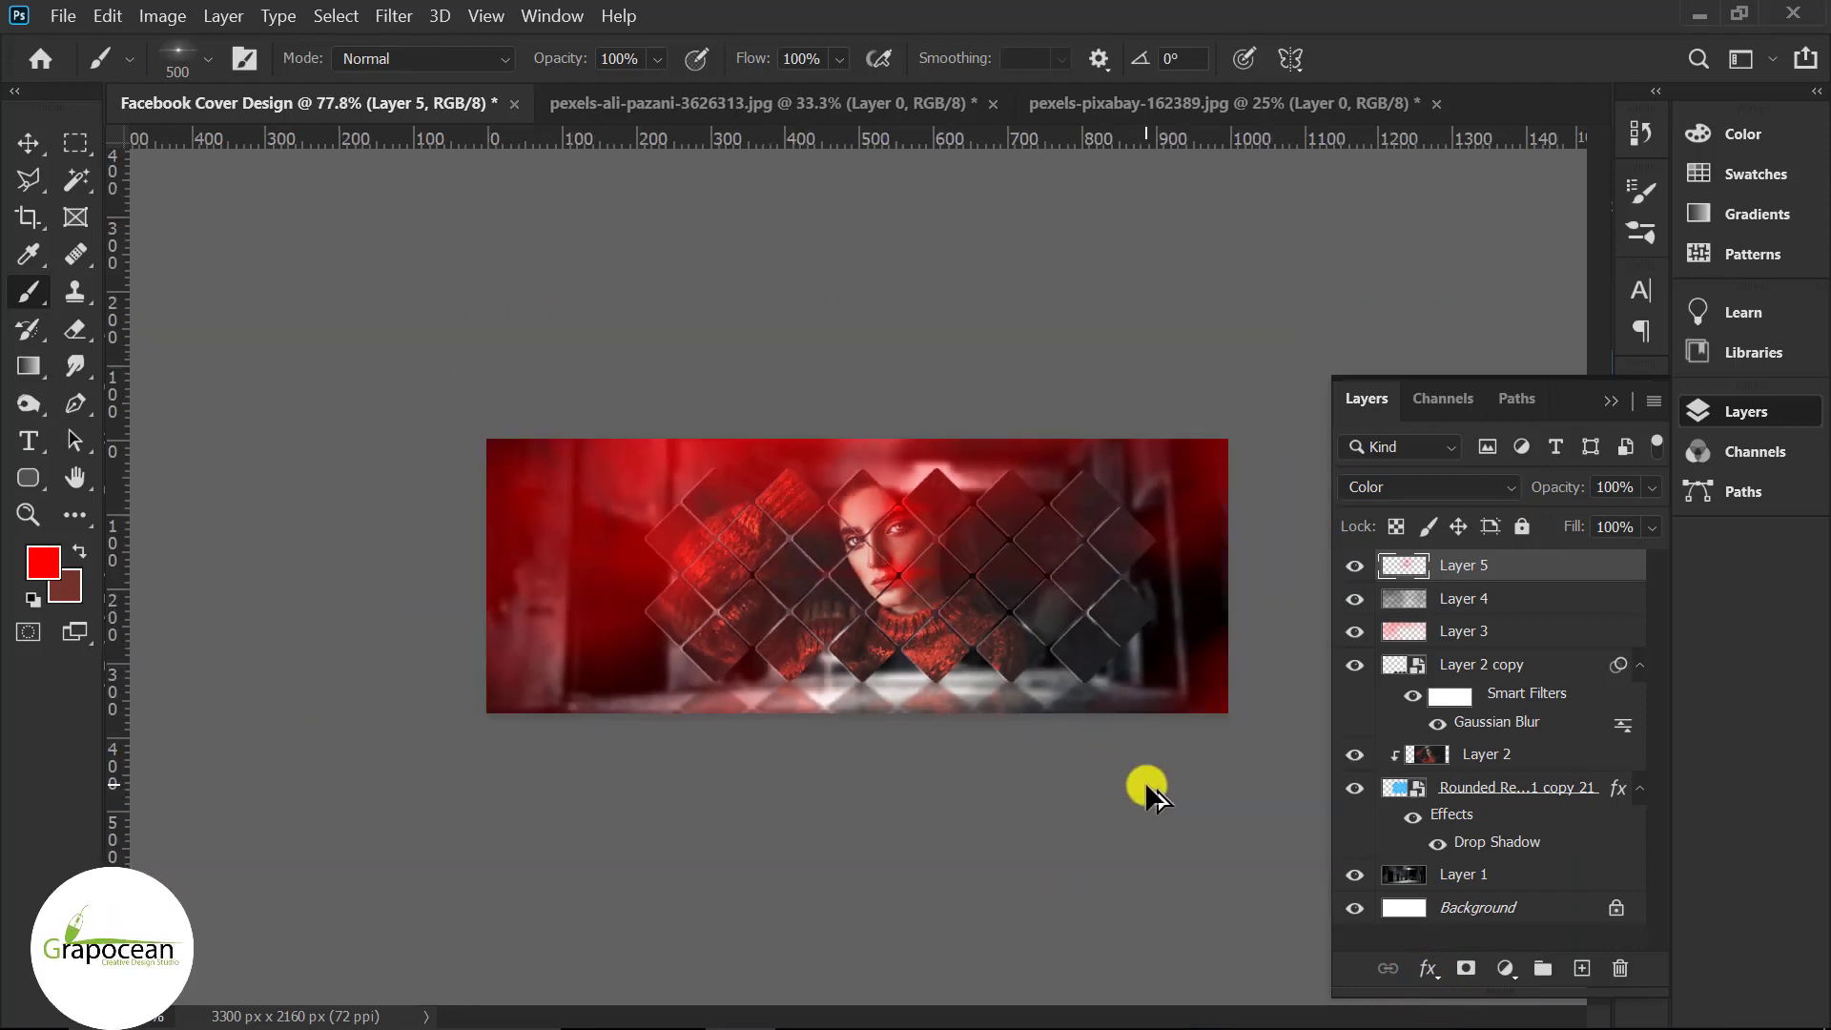
key("ctrl+plus")
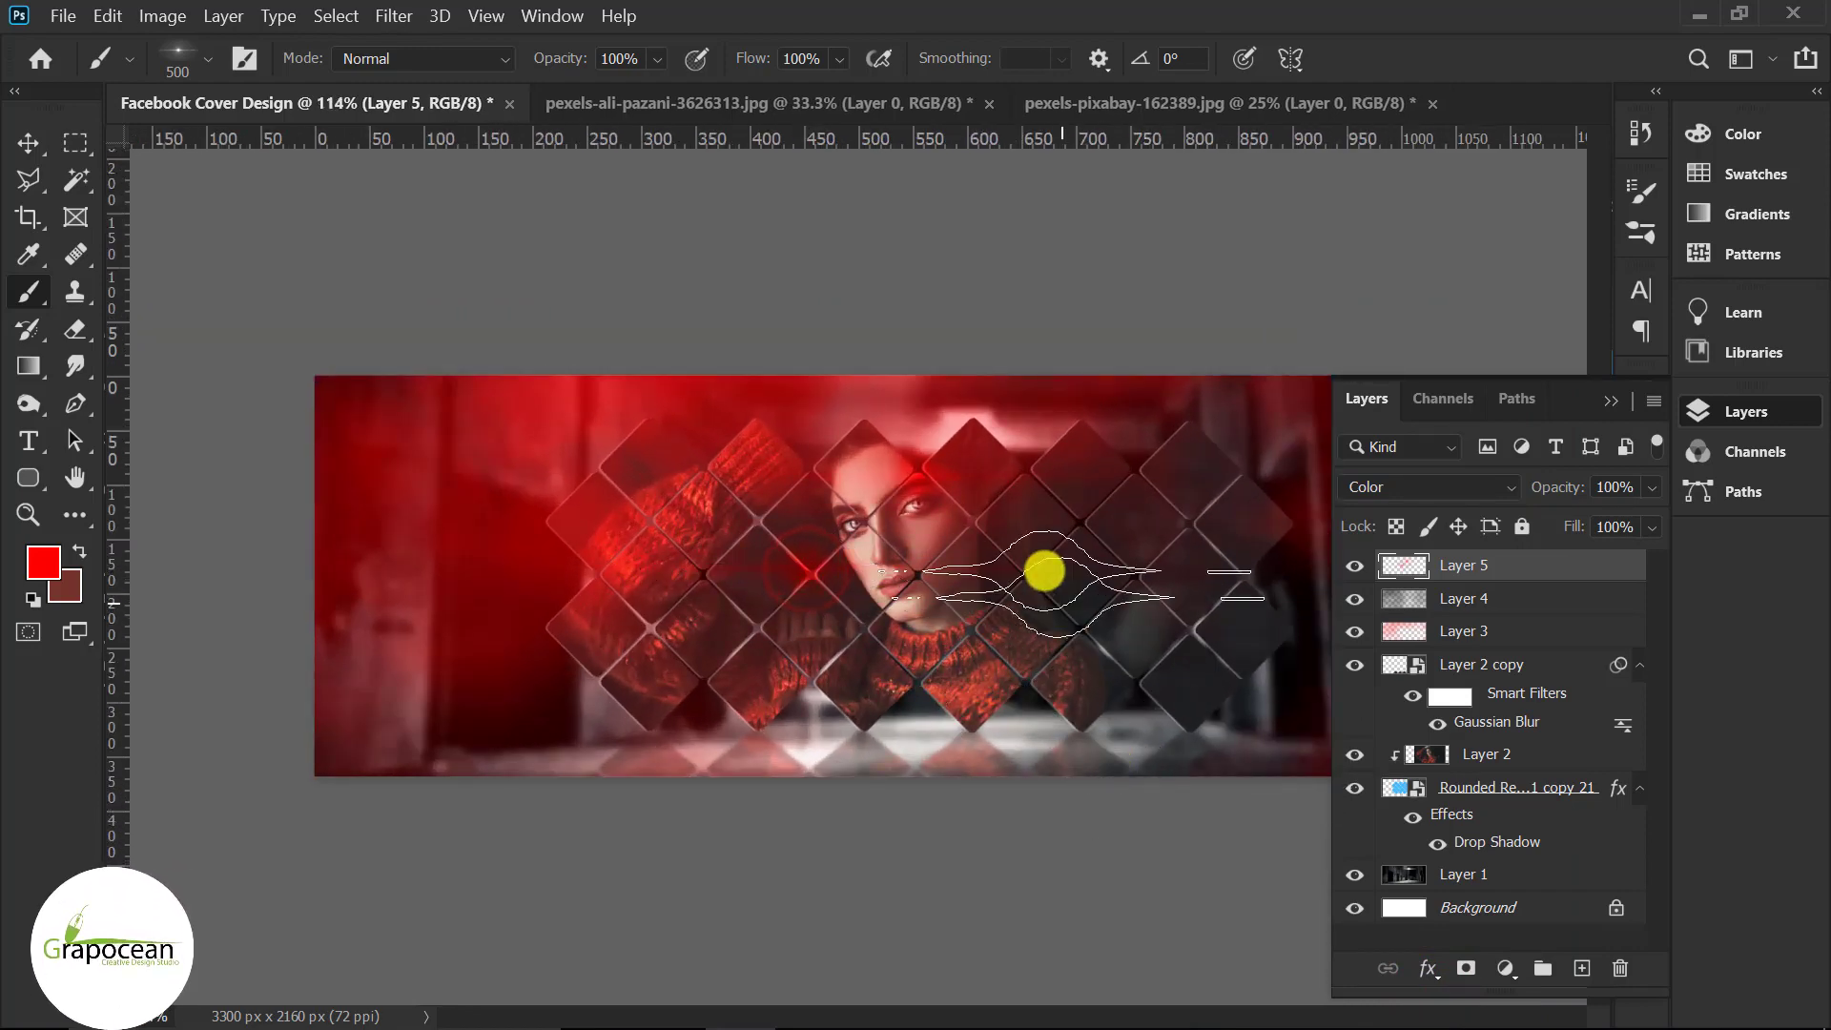
key("ctrl+minus")
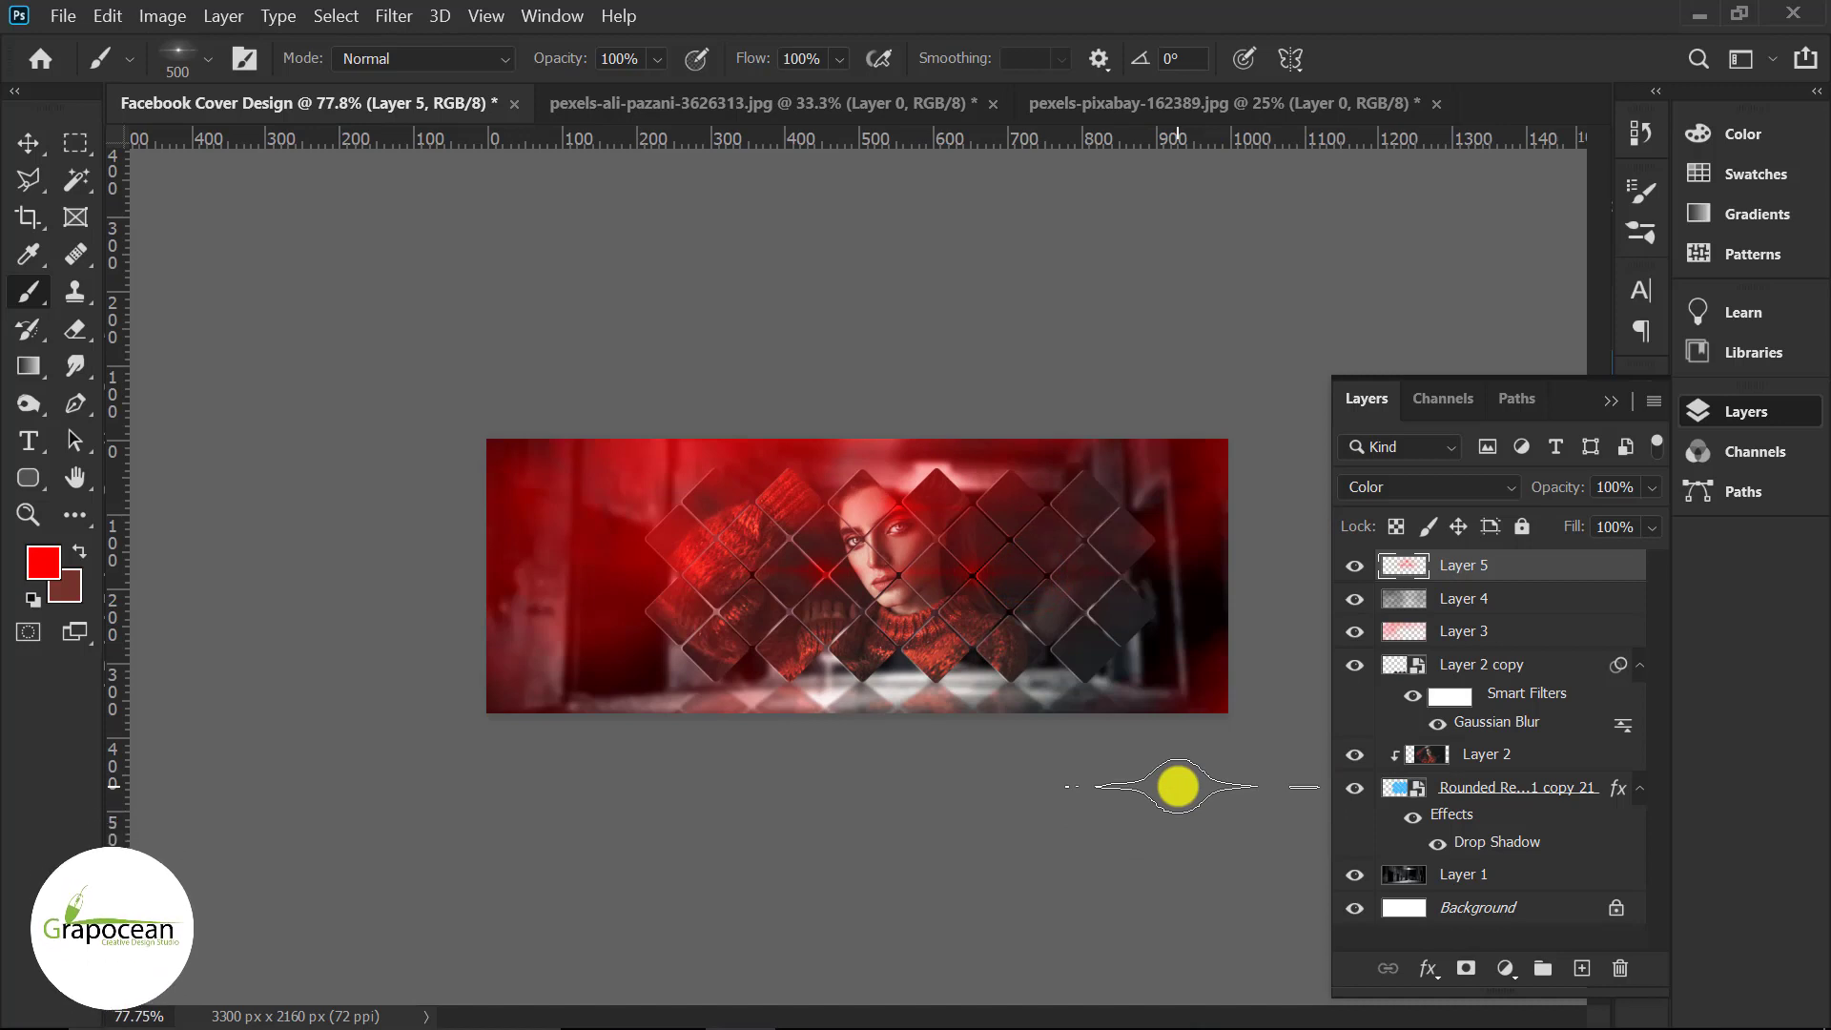
key("ctrl+plus")
left_click(1146, 580)
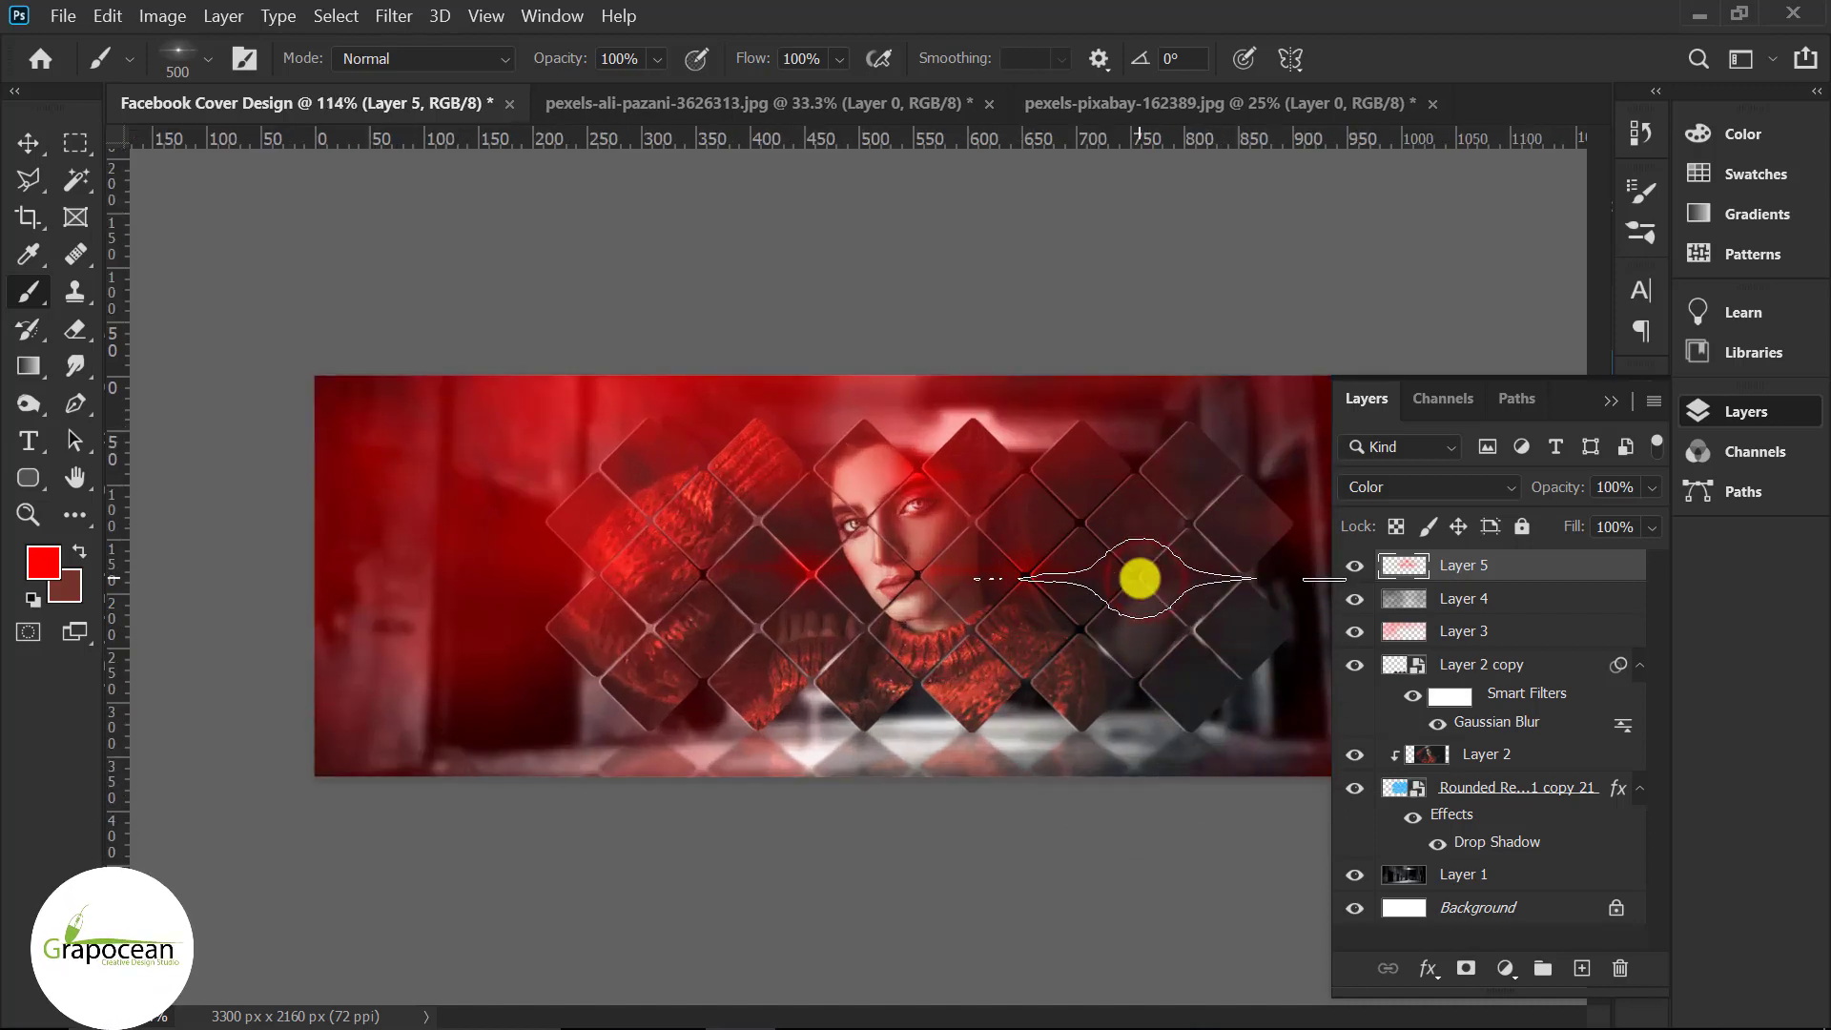
key("ctrl+minus")
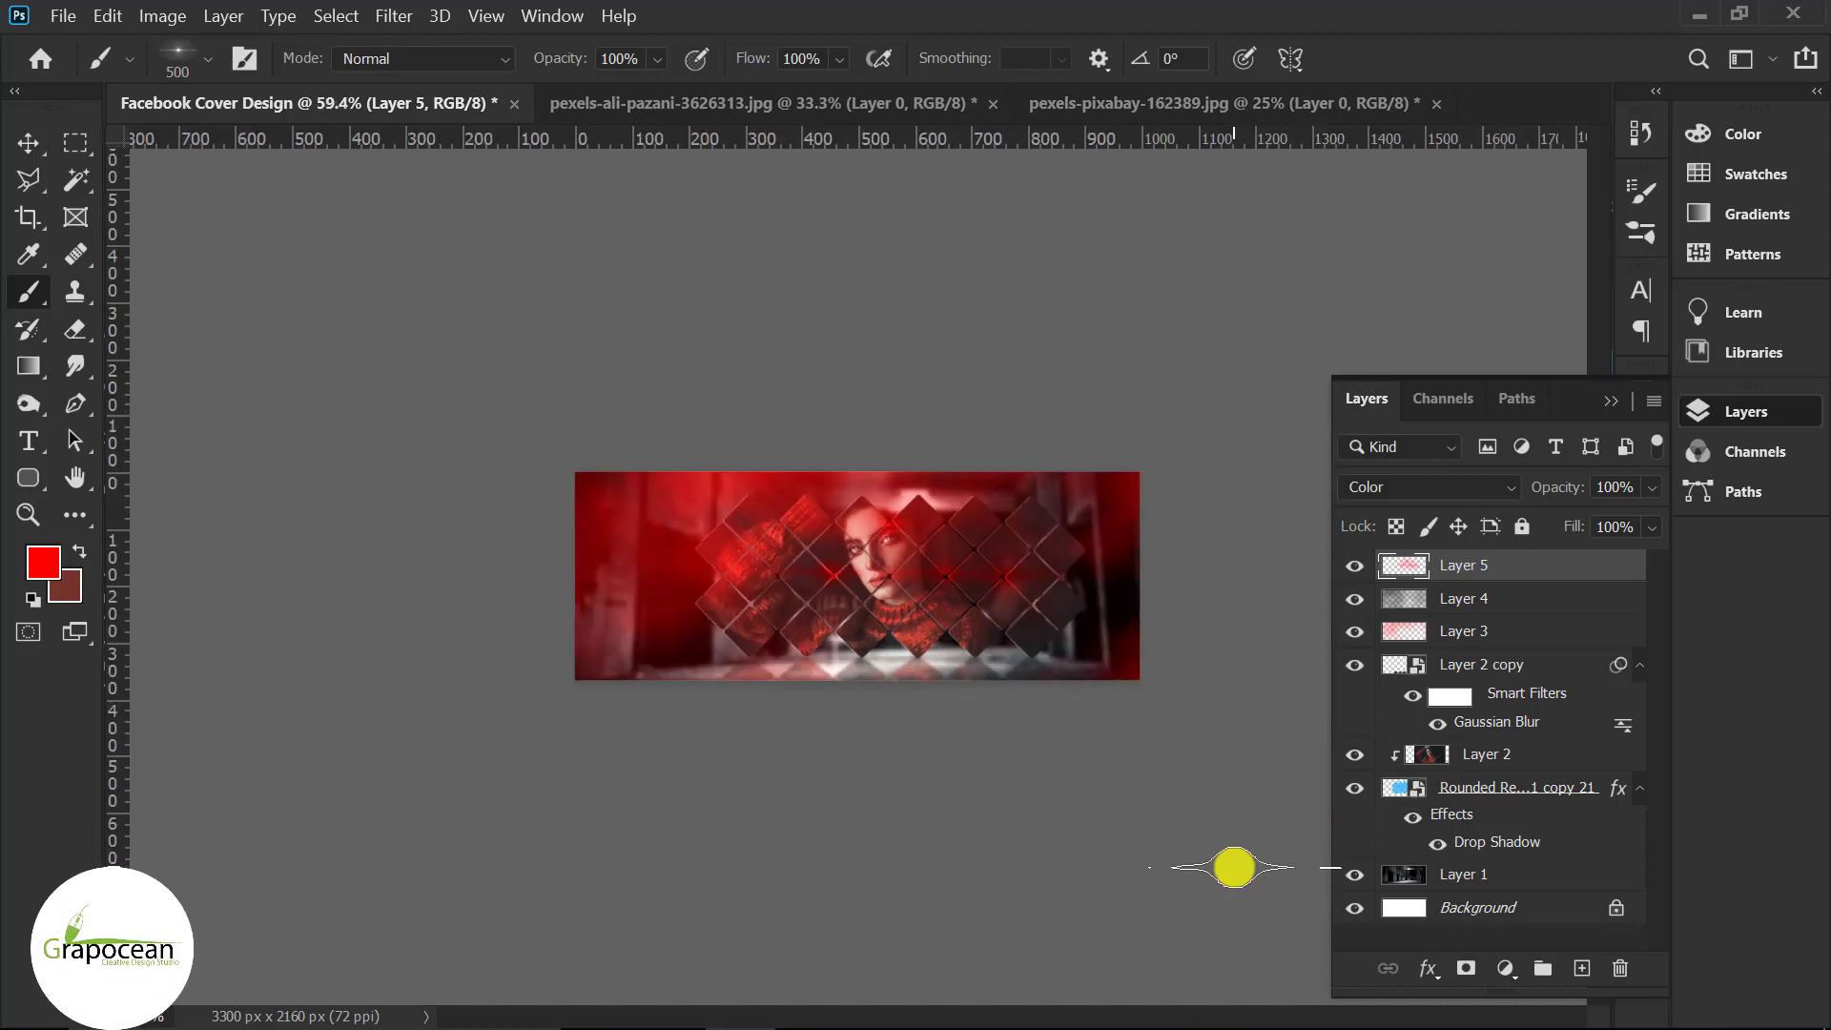
key("ctrl+plus")
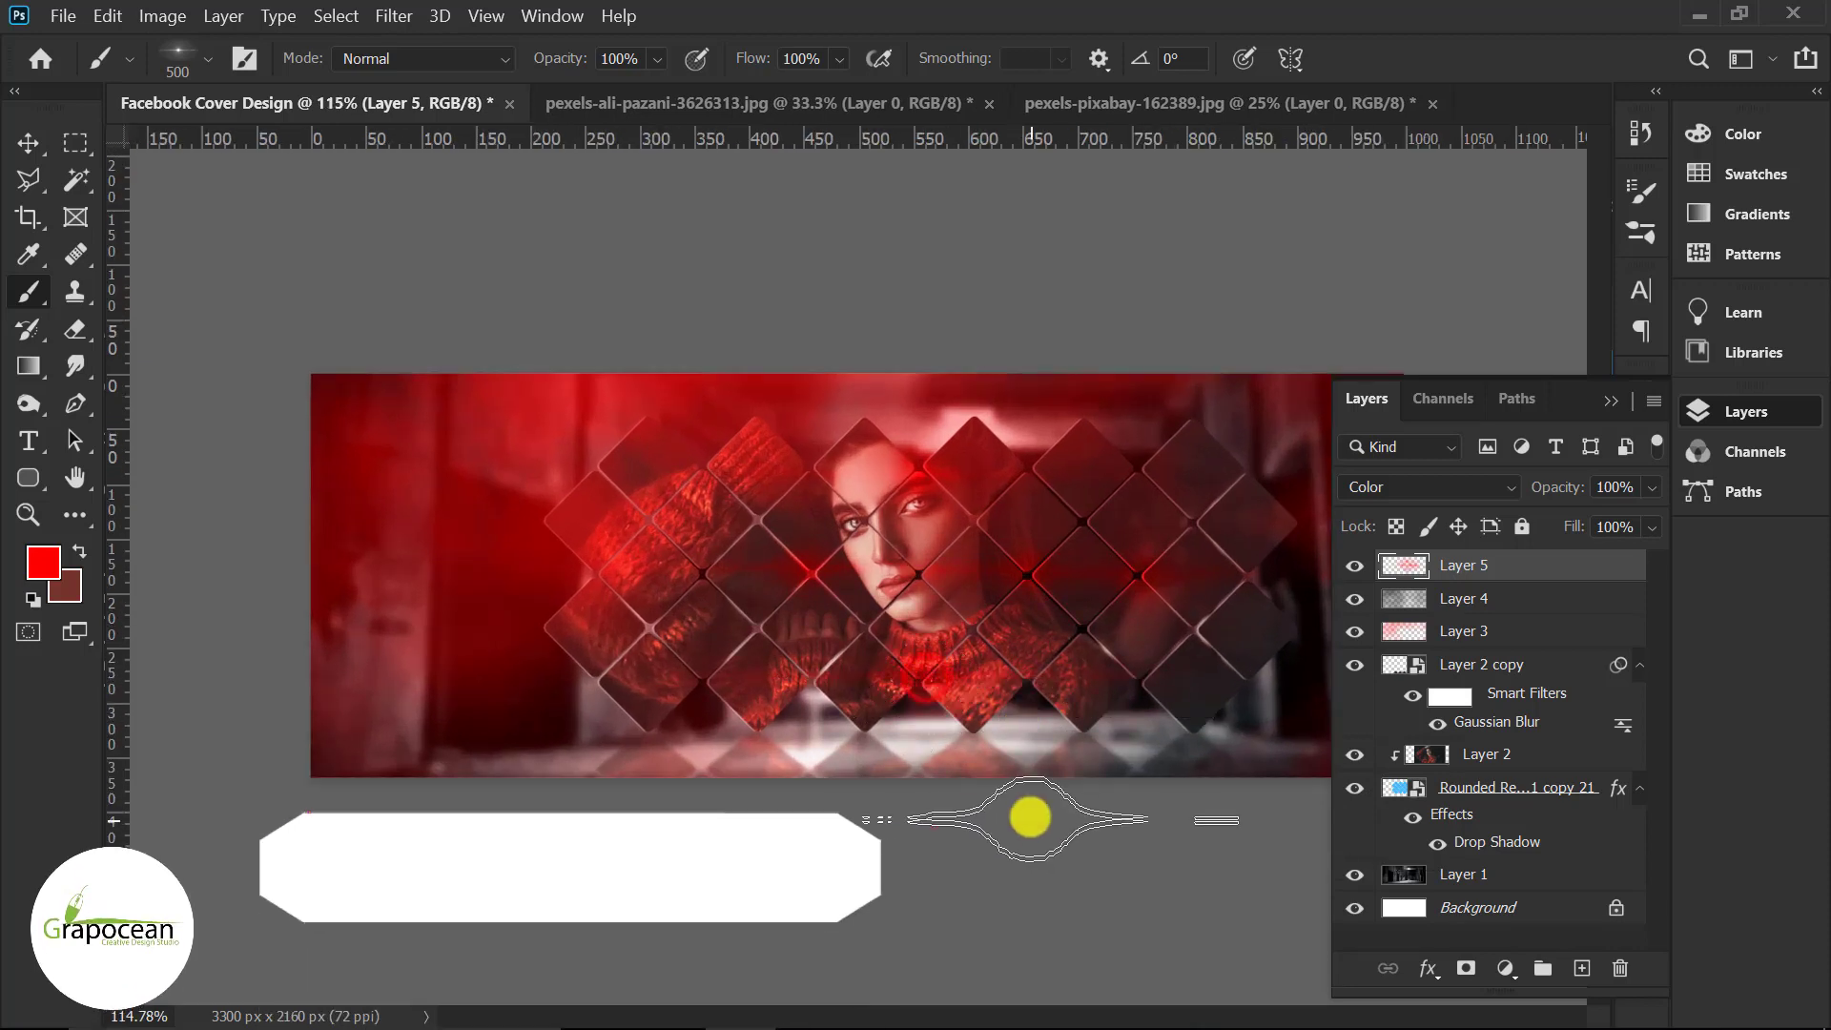
key("ctrl+minus")
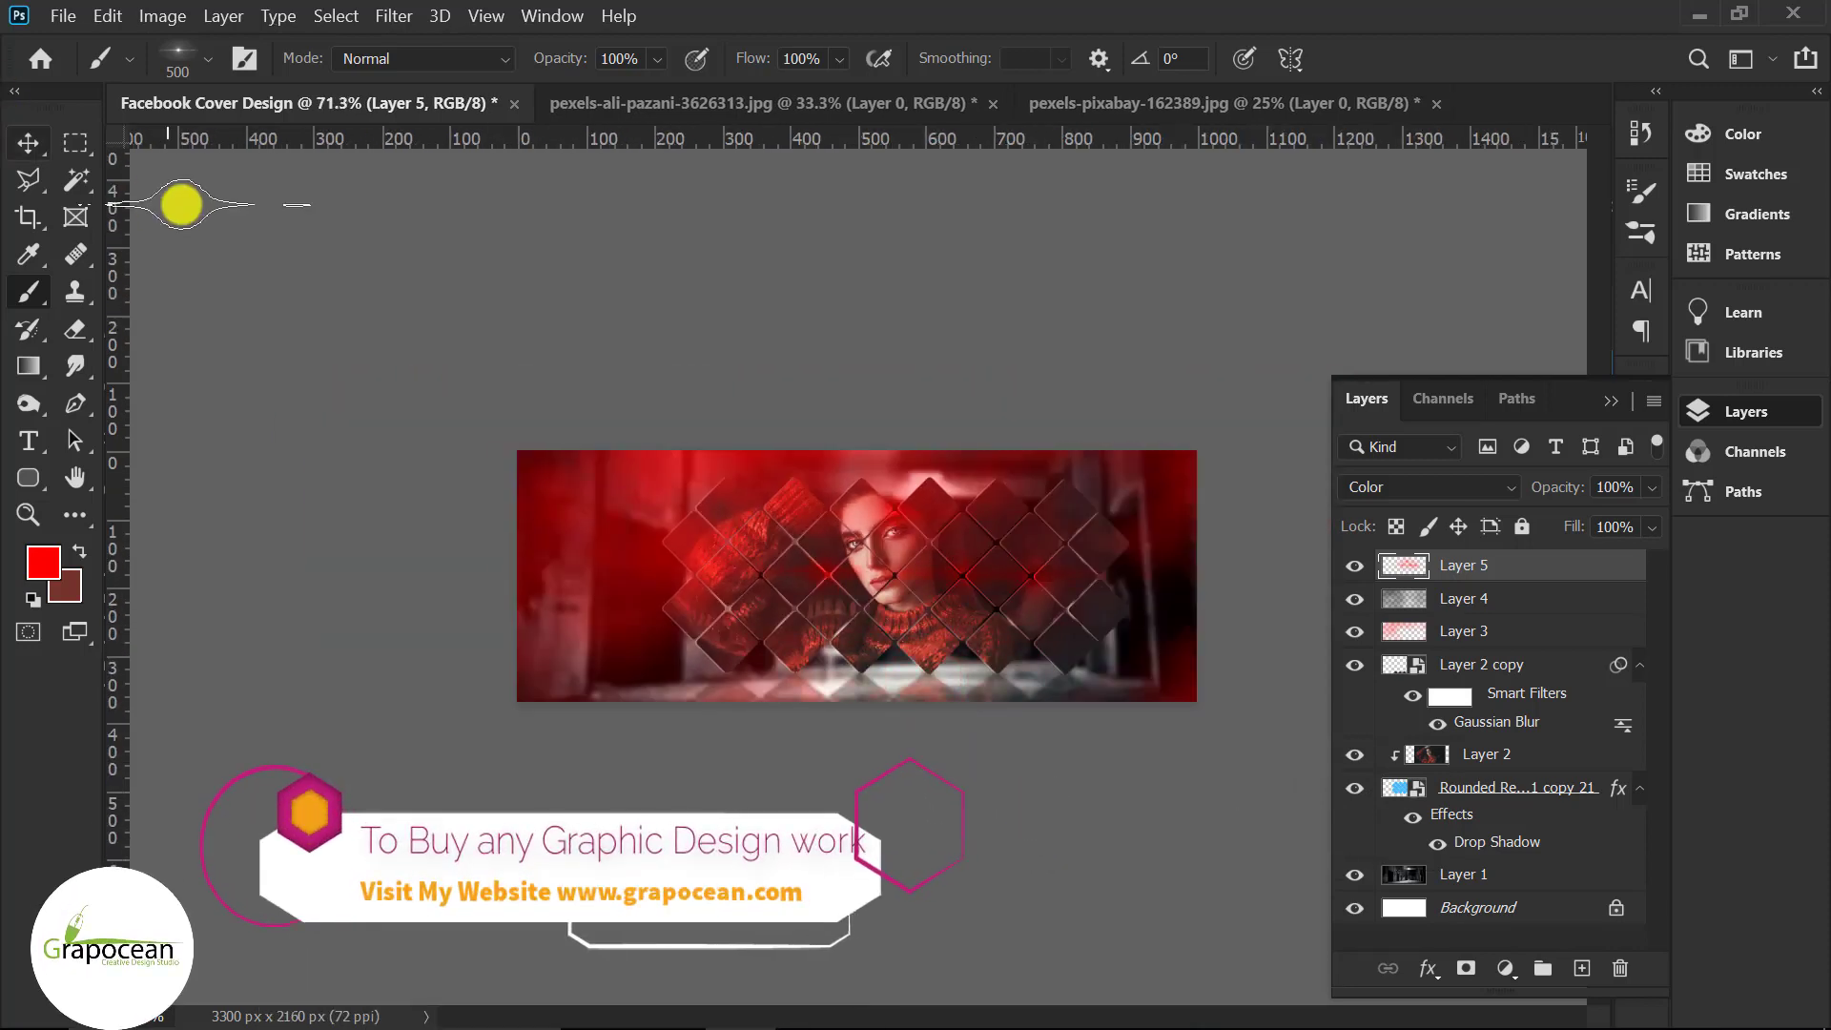
left_click(1072, 618)
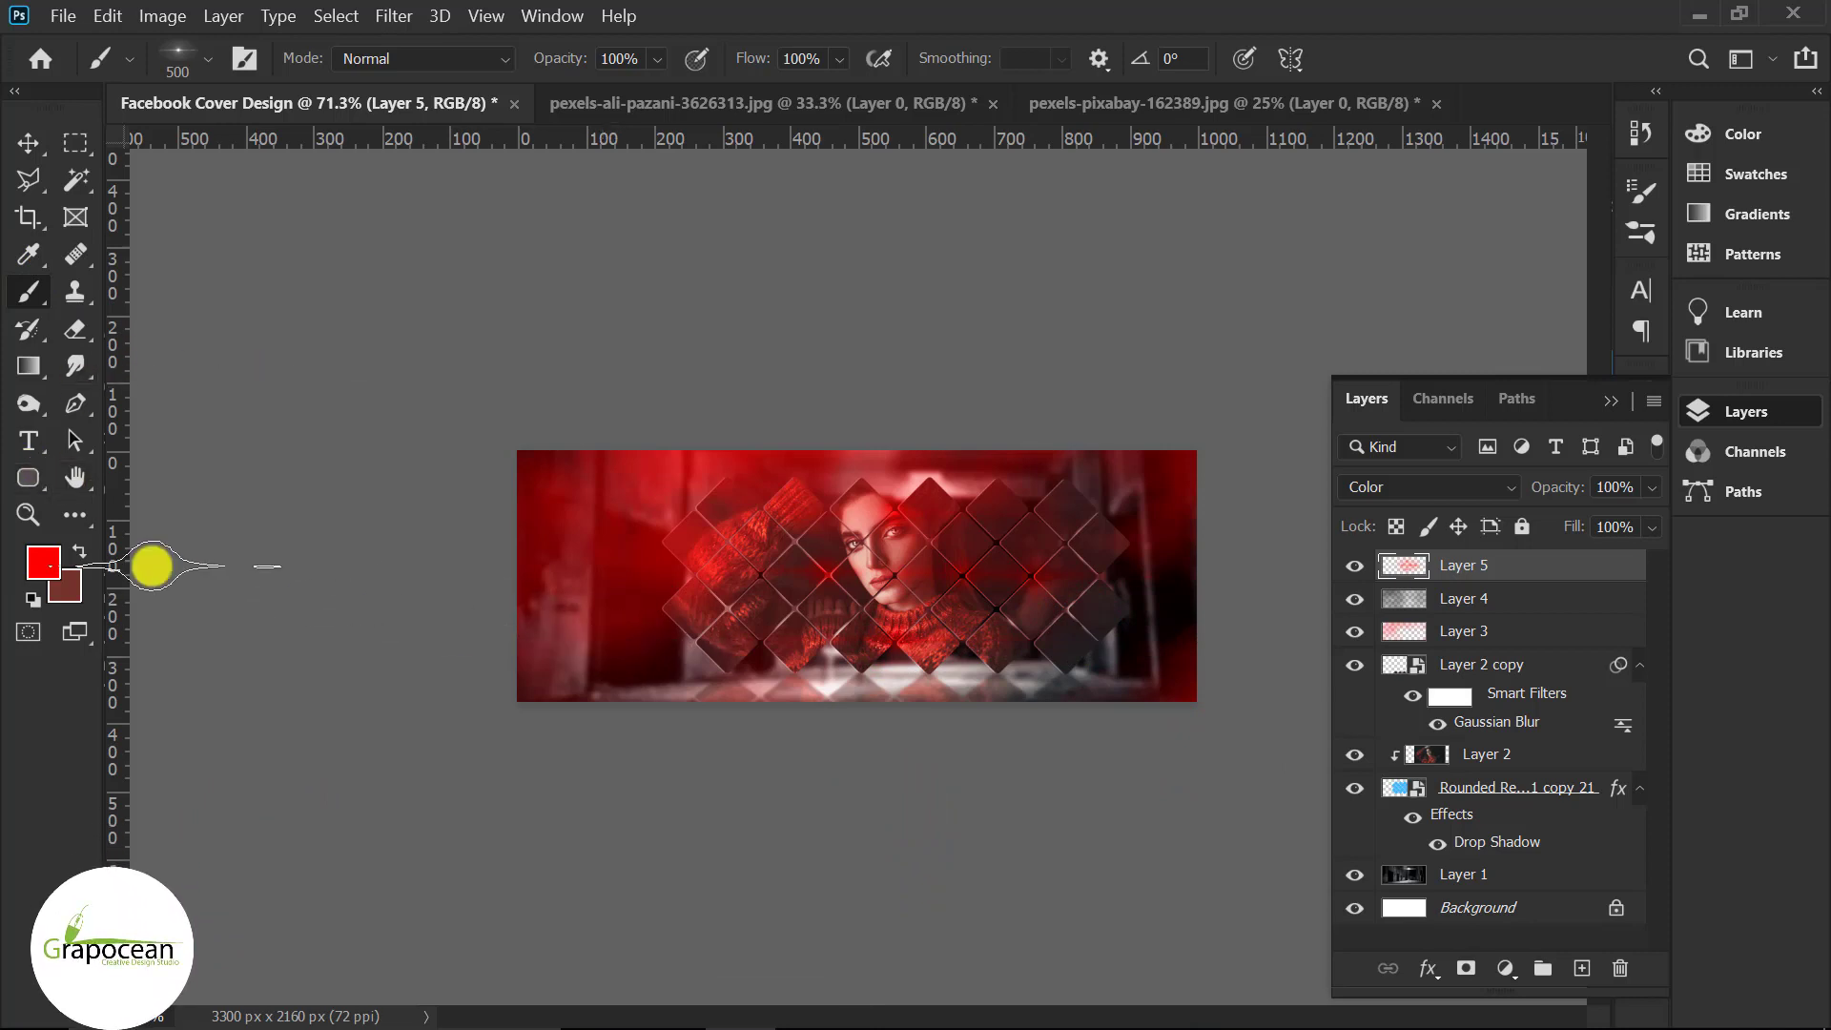
left_click(43, 563)
left_click(1103, 662)
- On a new Layer 6, paint white flares near the eye and grid, and change its blend mode
left_click(1731, 520)
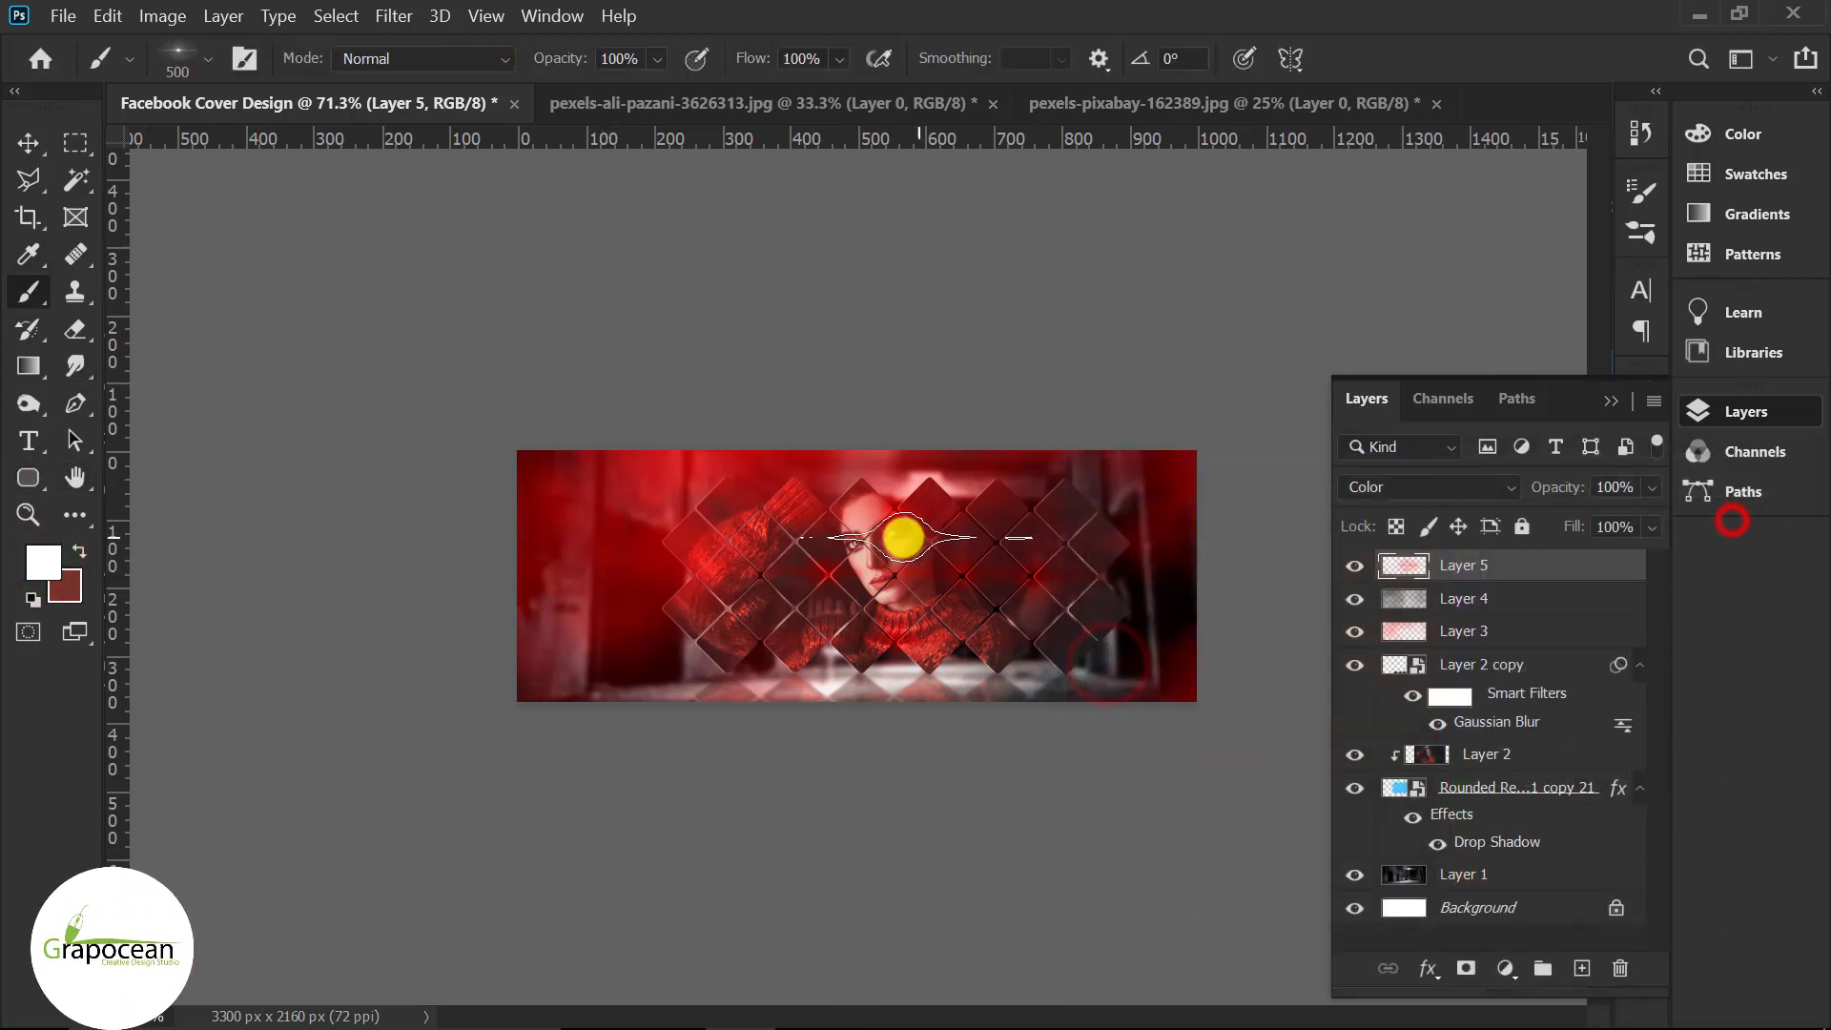
left_click(1580, 968)
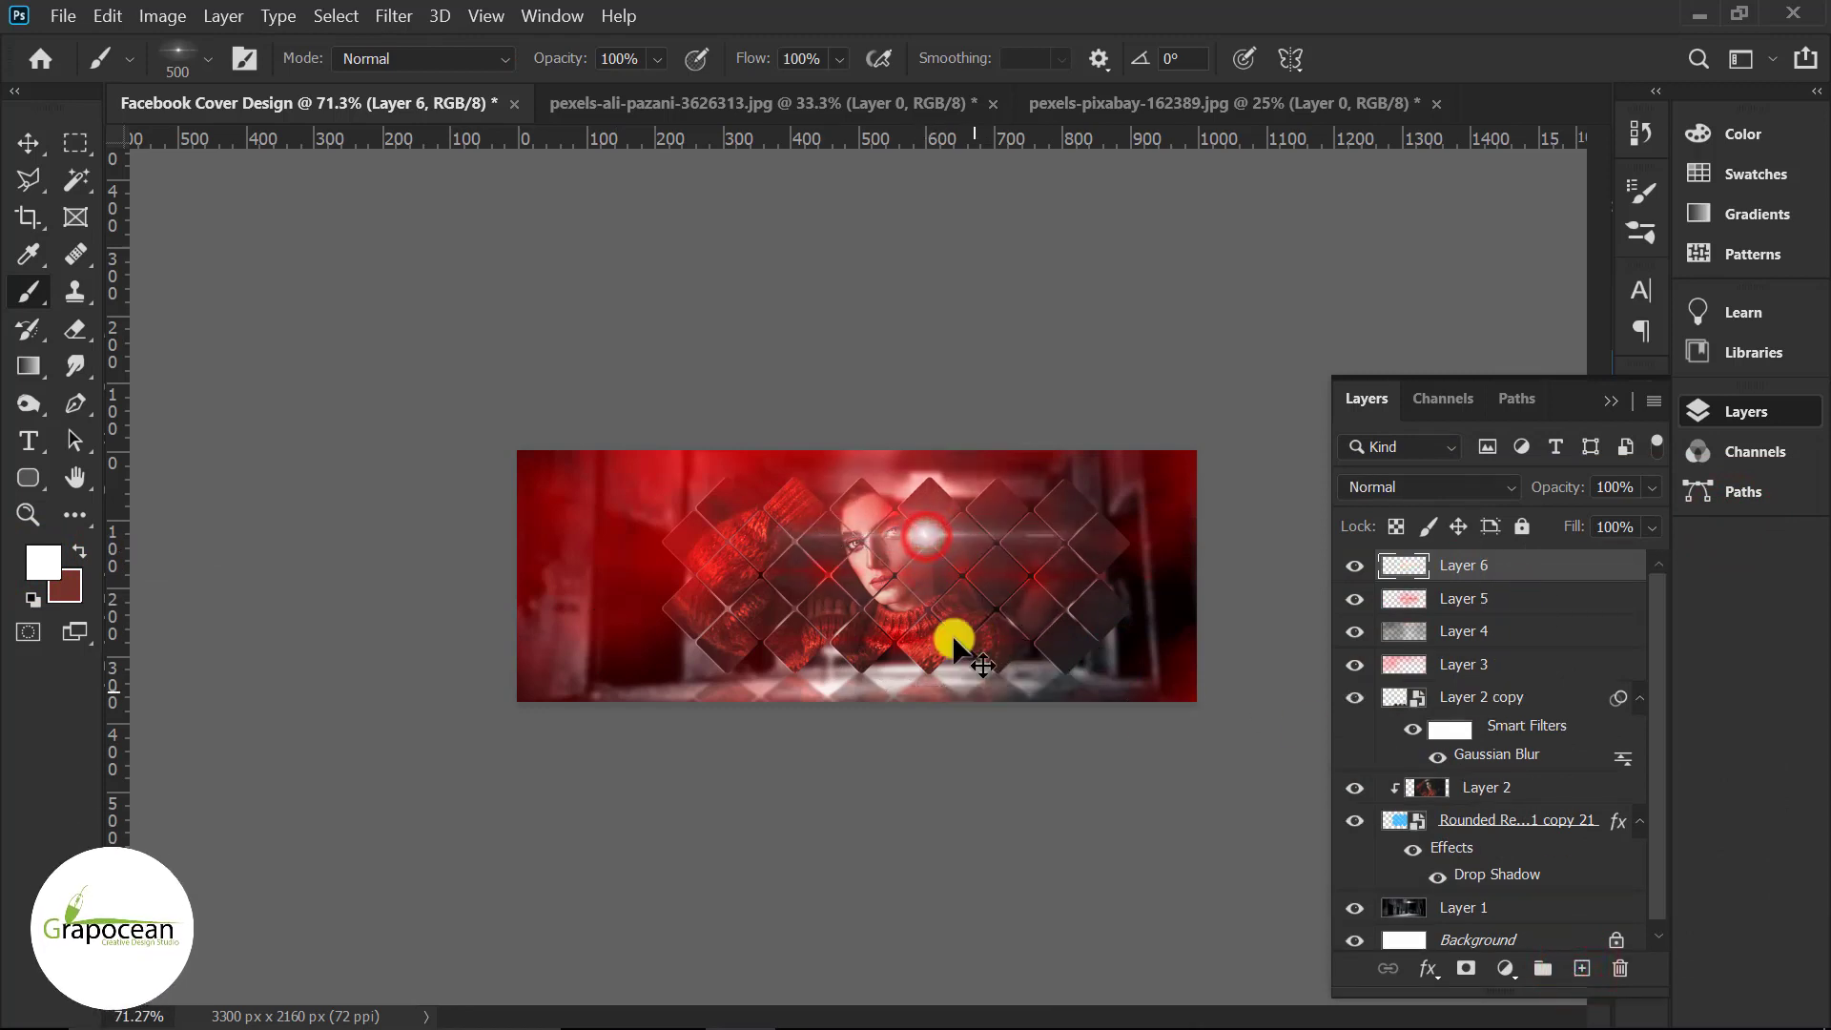
left_click(931, 542)
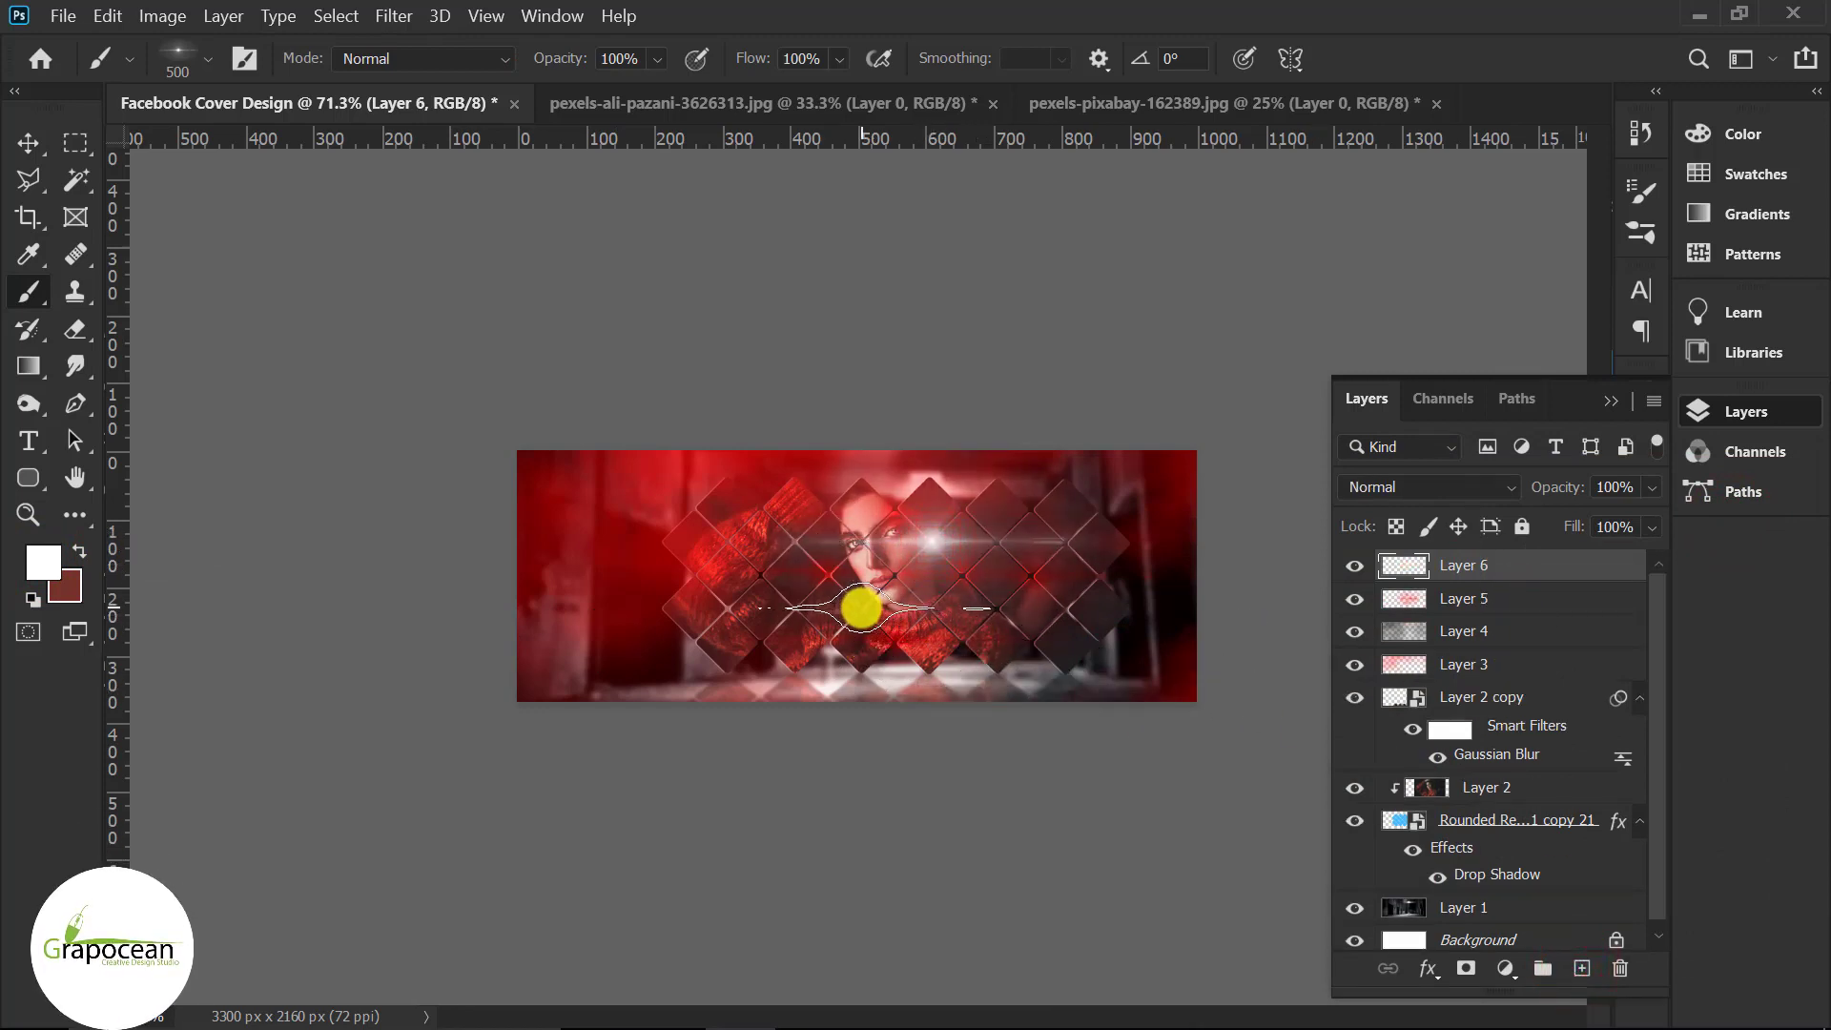
left_click(861, 607)
left_click(1437, 488)
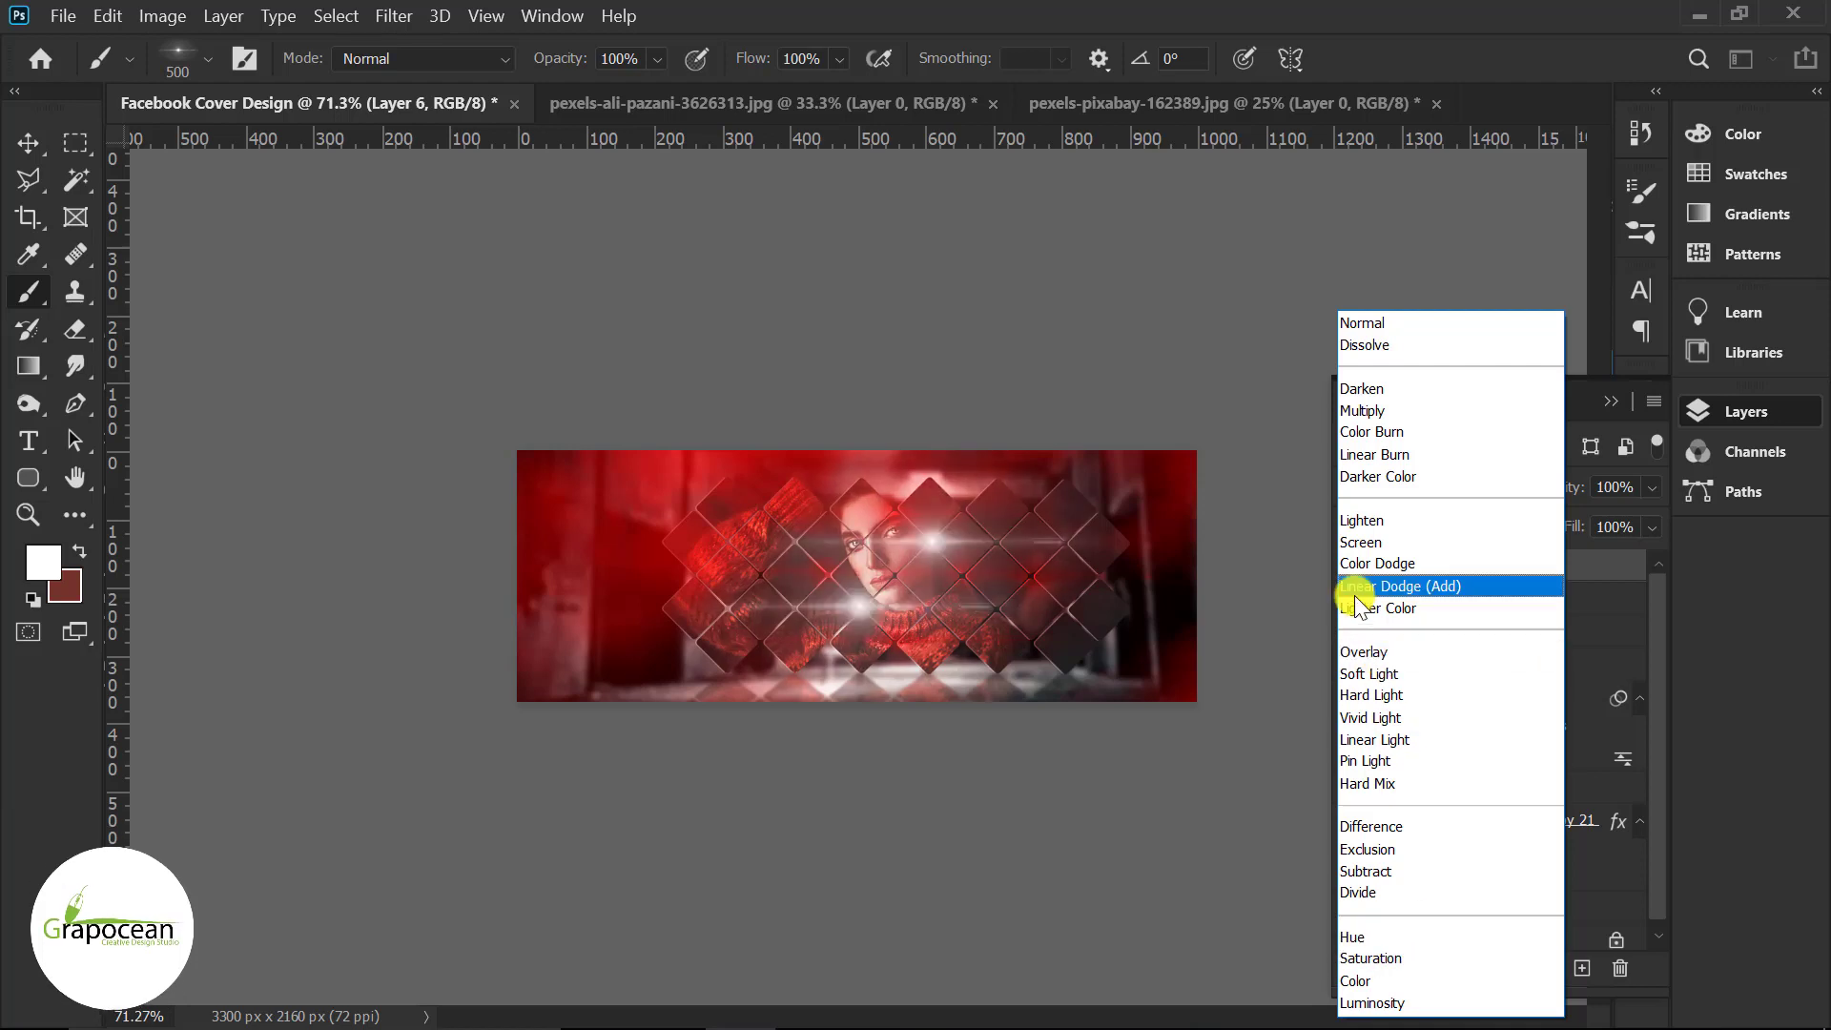
left_click(1343, 651)
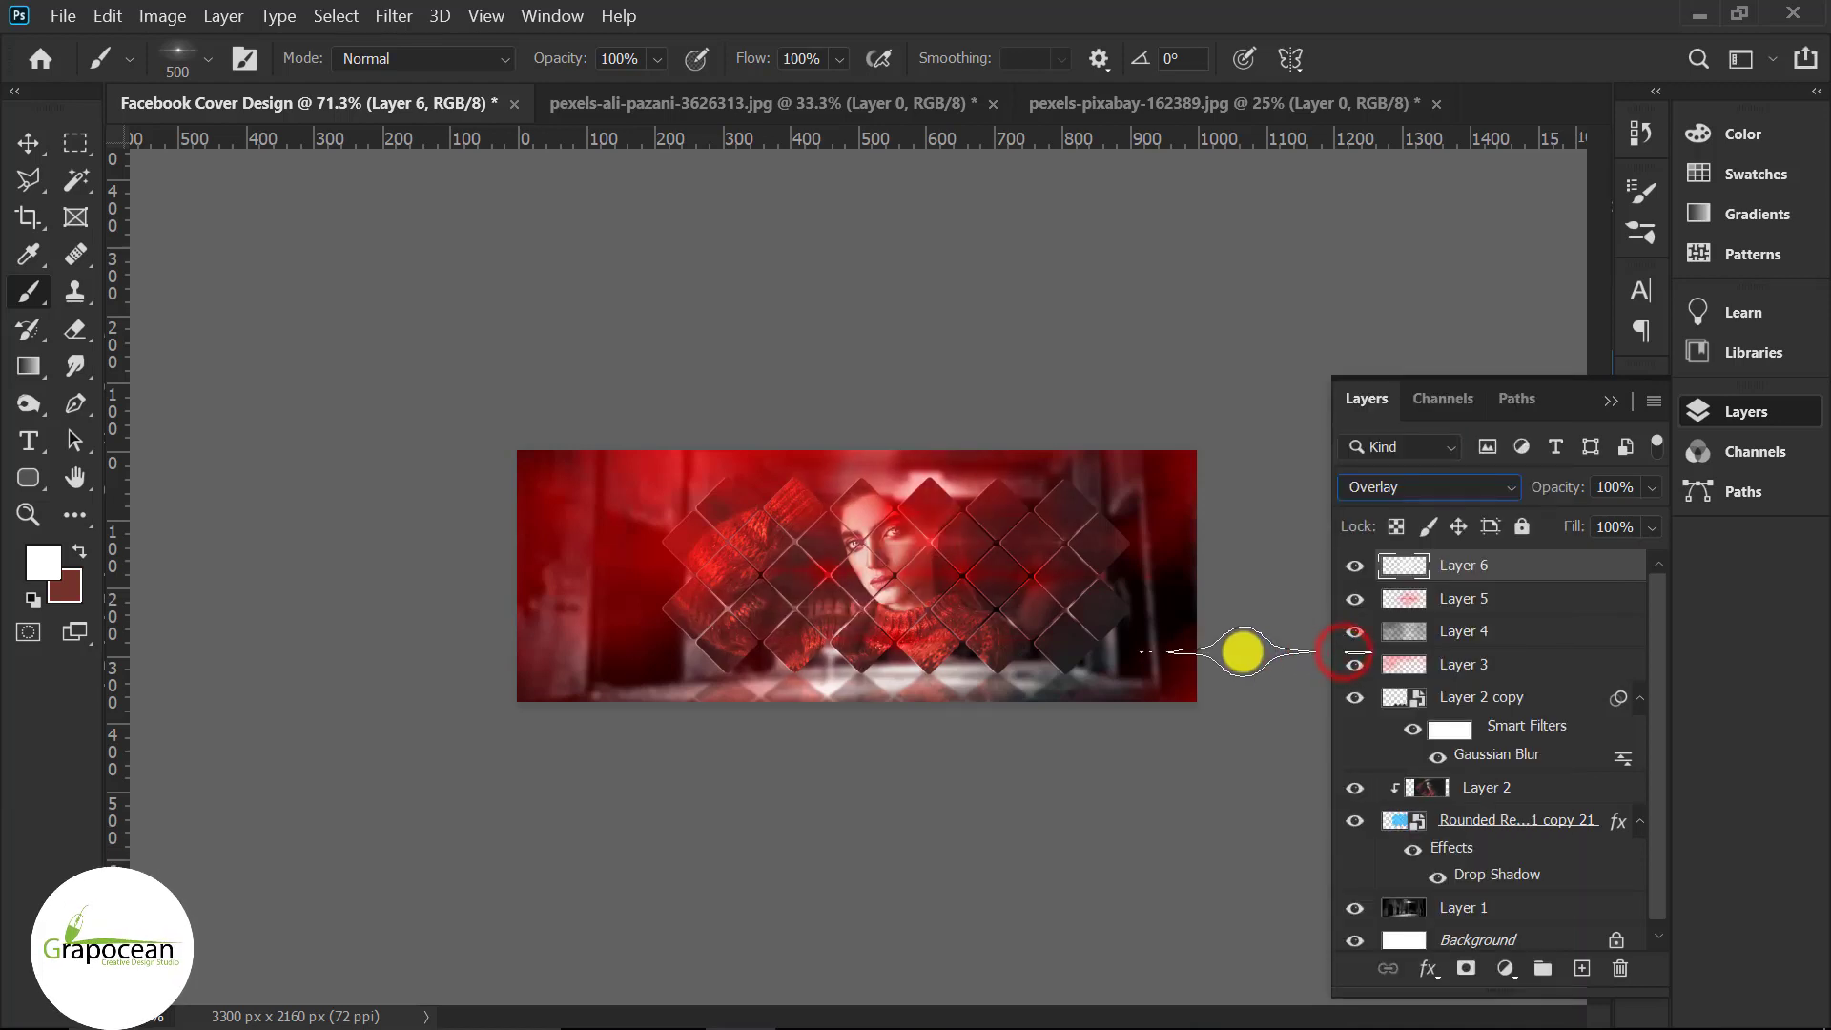
left_click(30, 478)
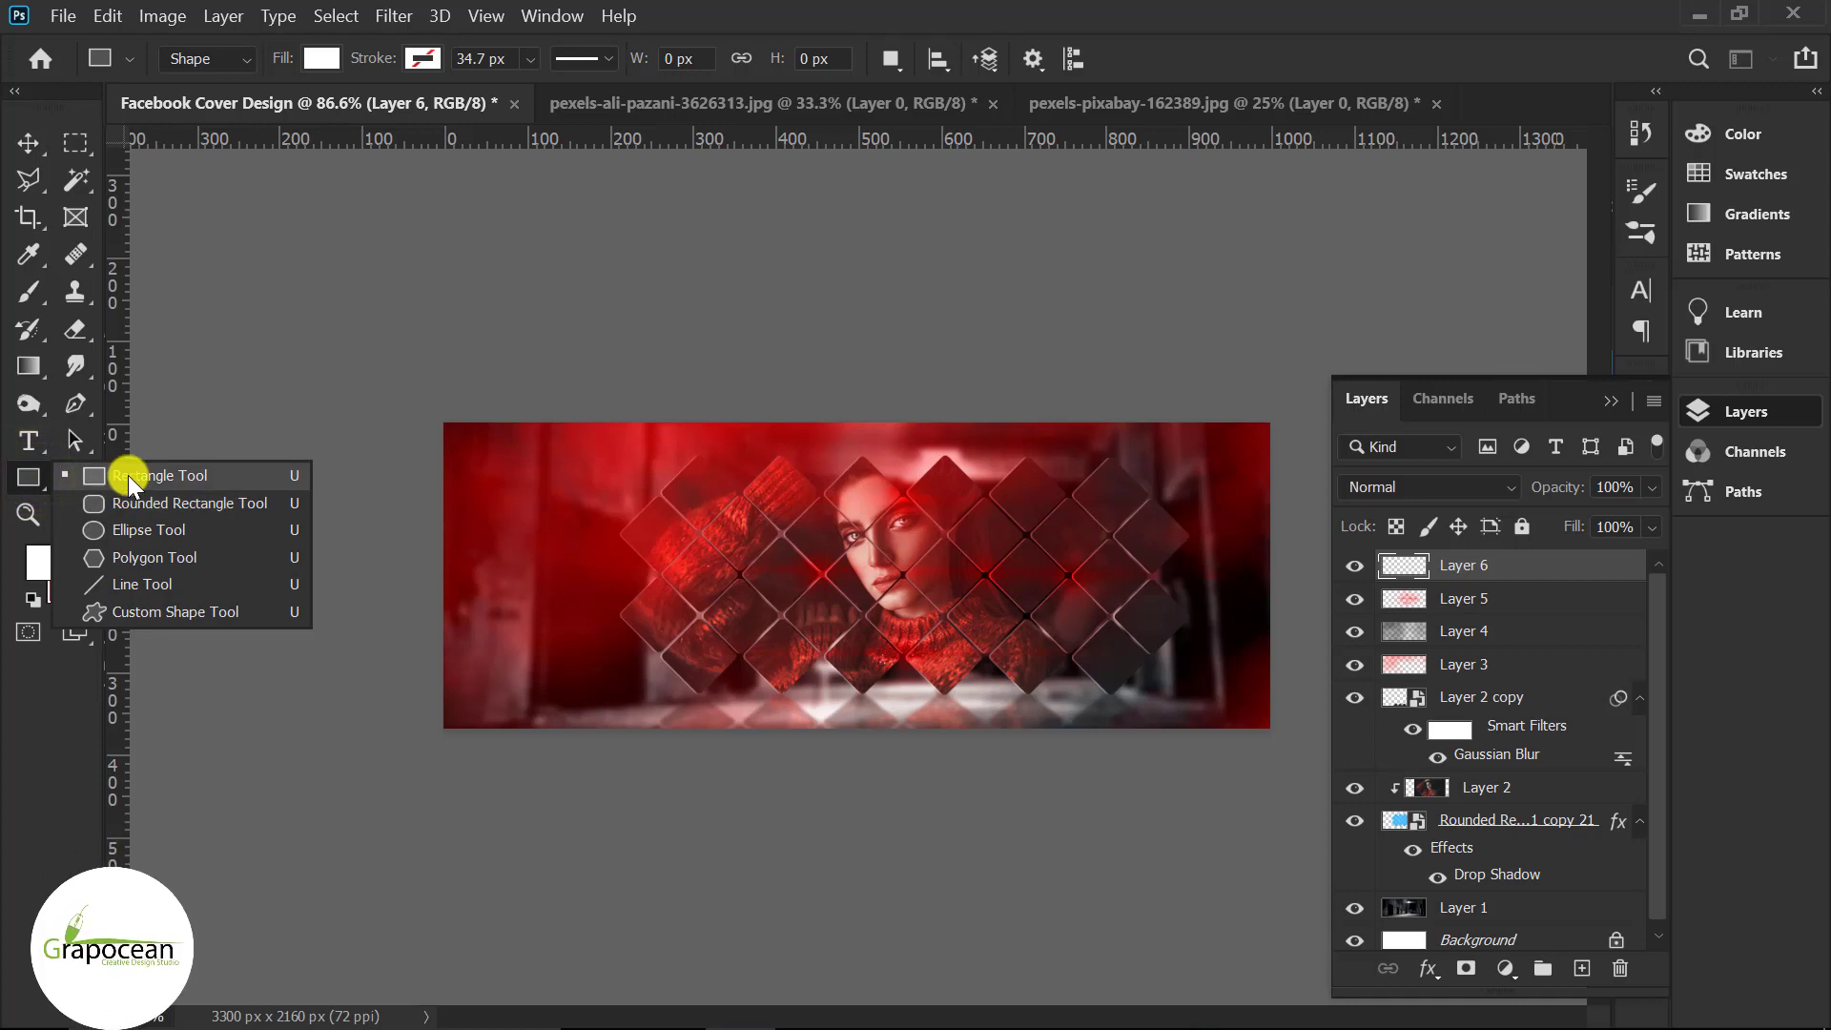
- Draw a long white rounded-rectangle bar at the cover's left edge
left_click(139, 502)
left_click_drag(413, 491, 685, 526)
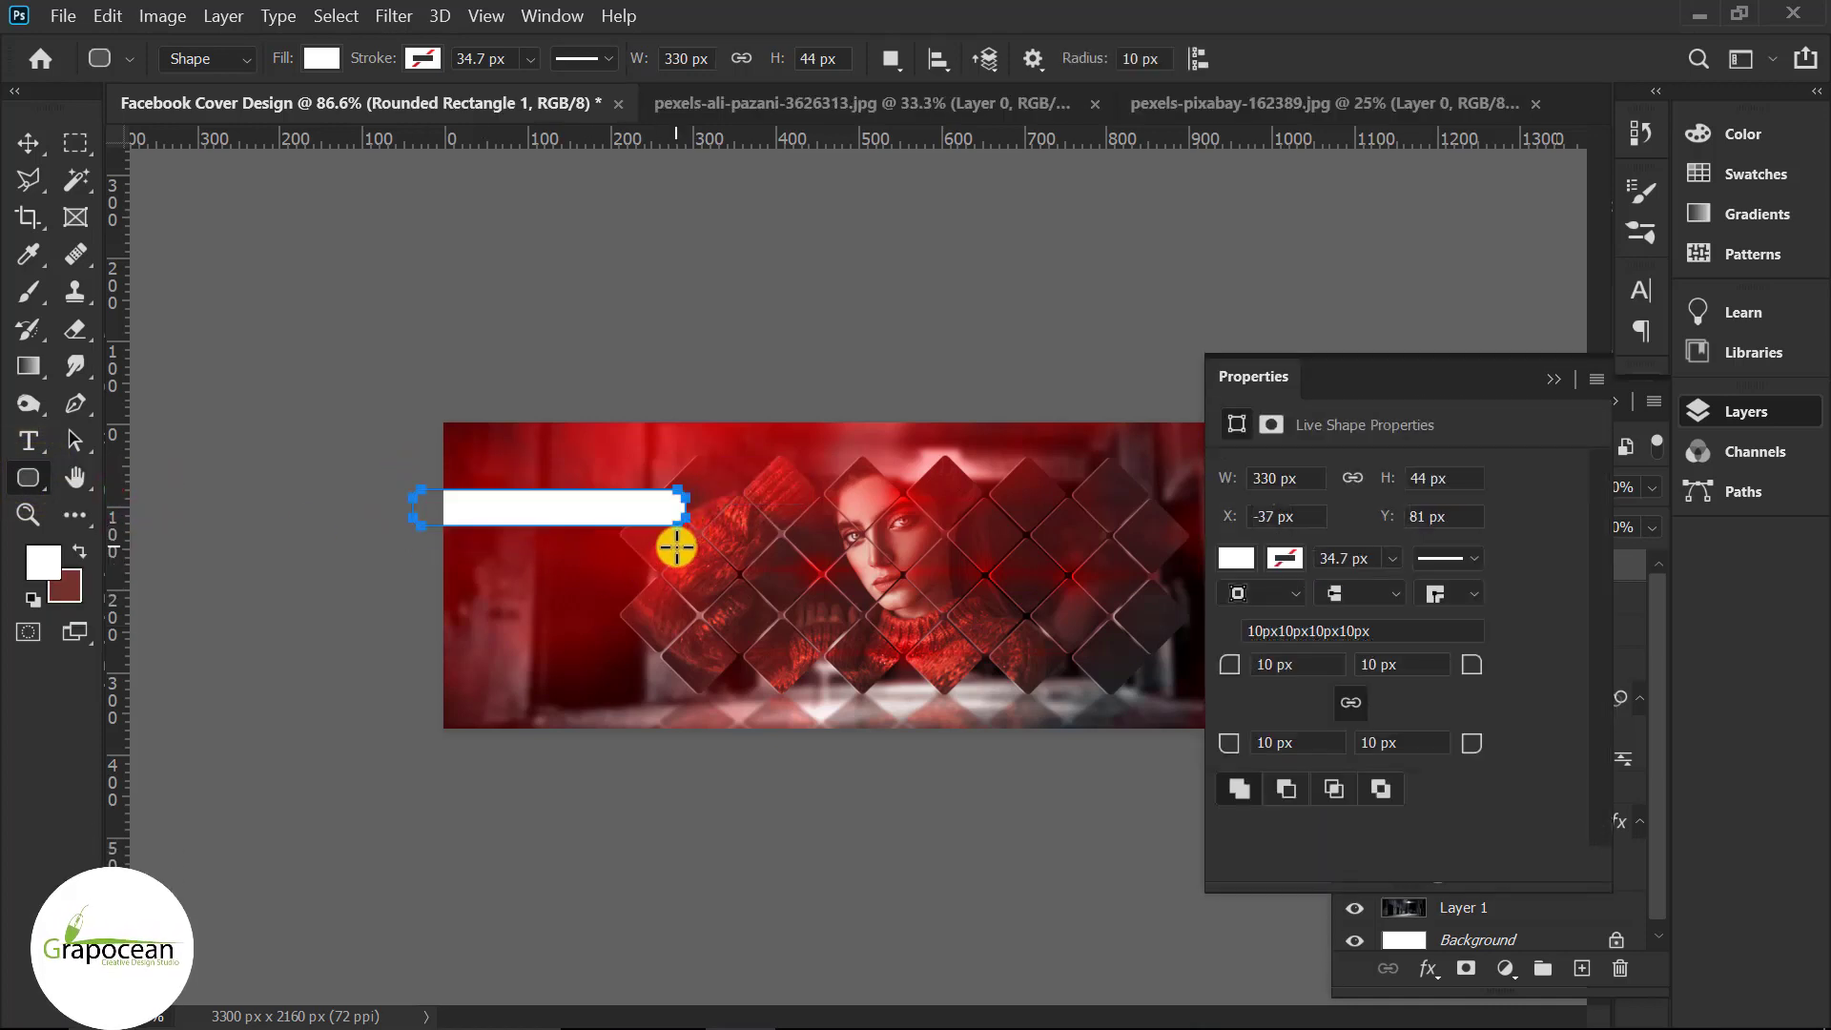
left_click(1551, 377)
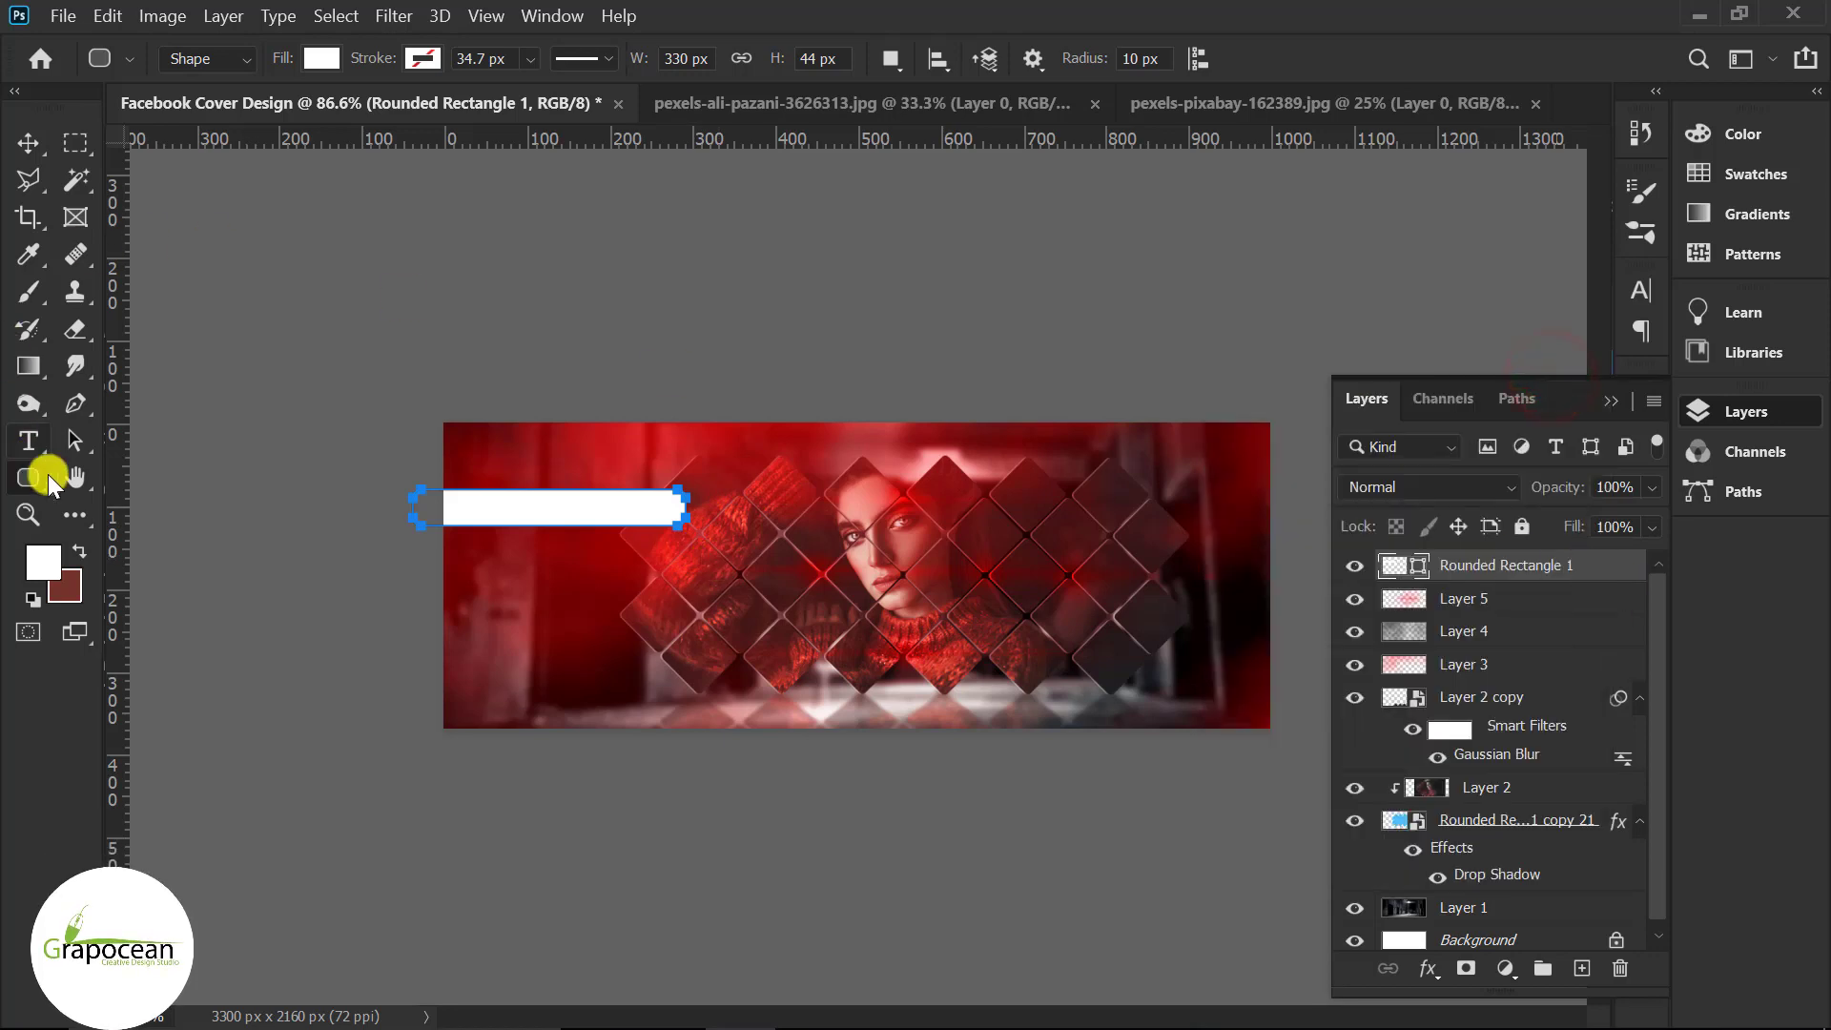
- Fill the bar with a dark metallic gradient preset
left_click(305, 57)
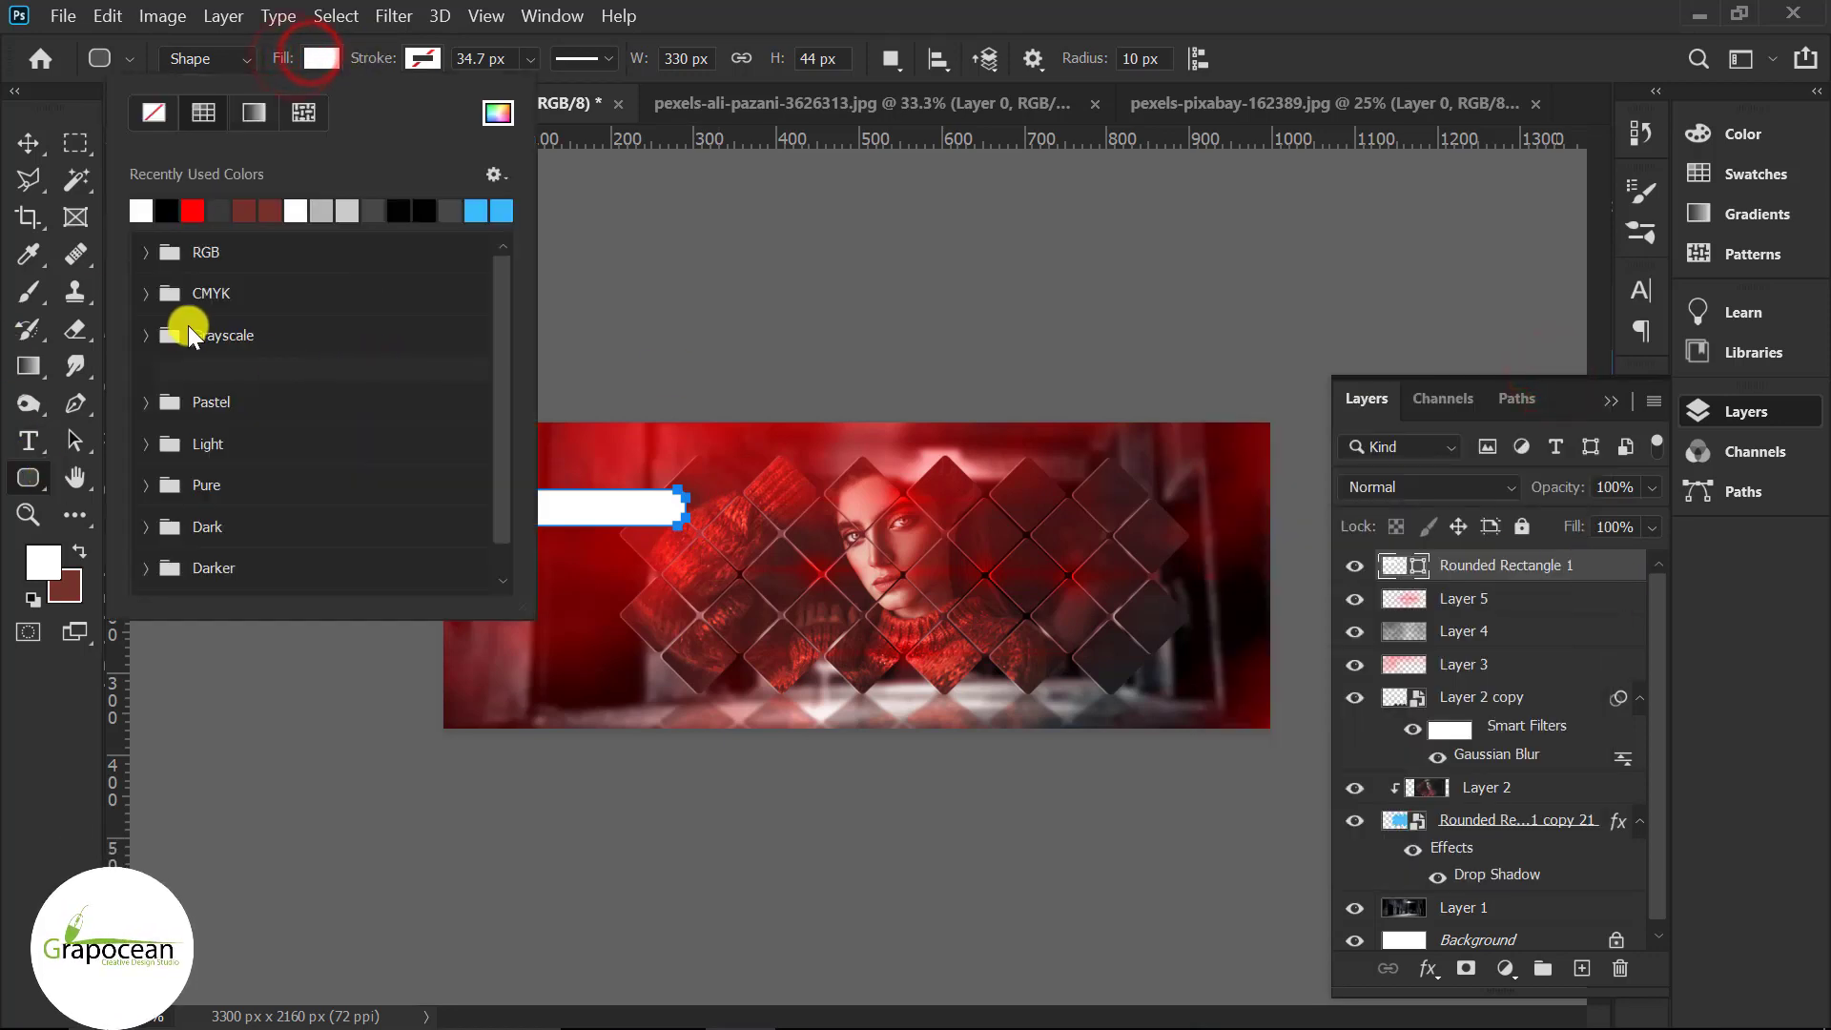
scroll(233, 500, "down", 1)
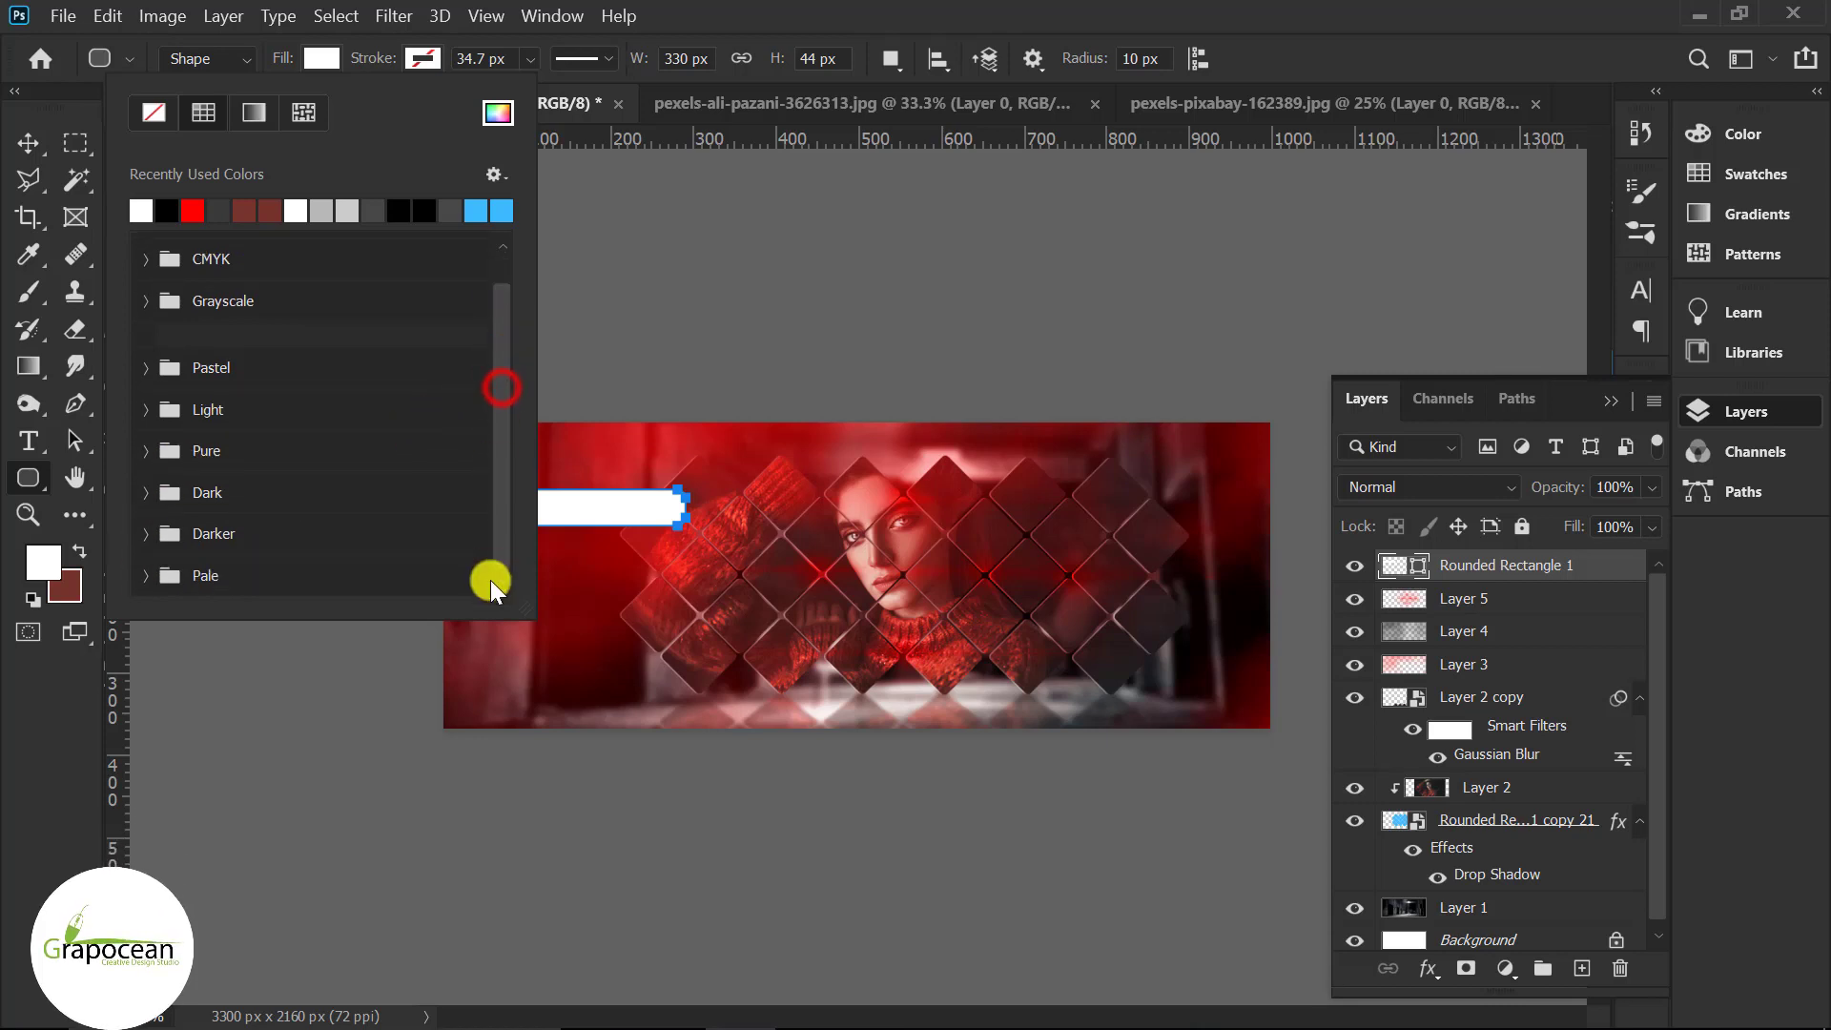
scroll(490, 572, "up", 1)
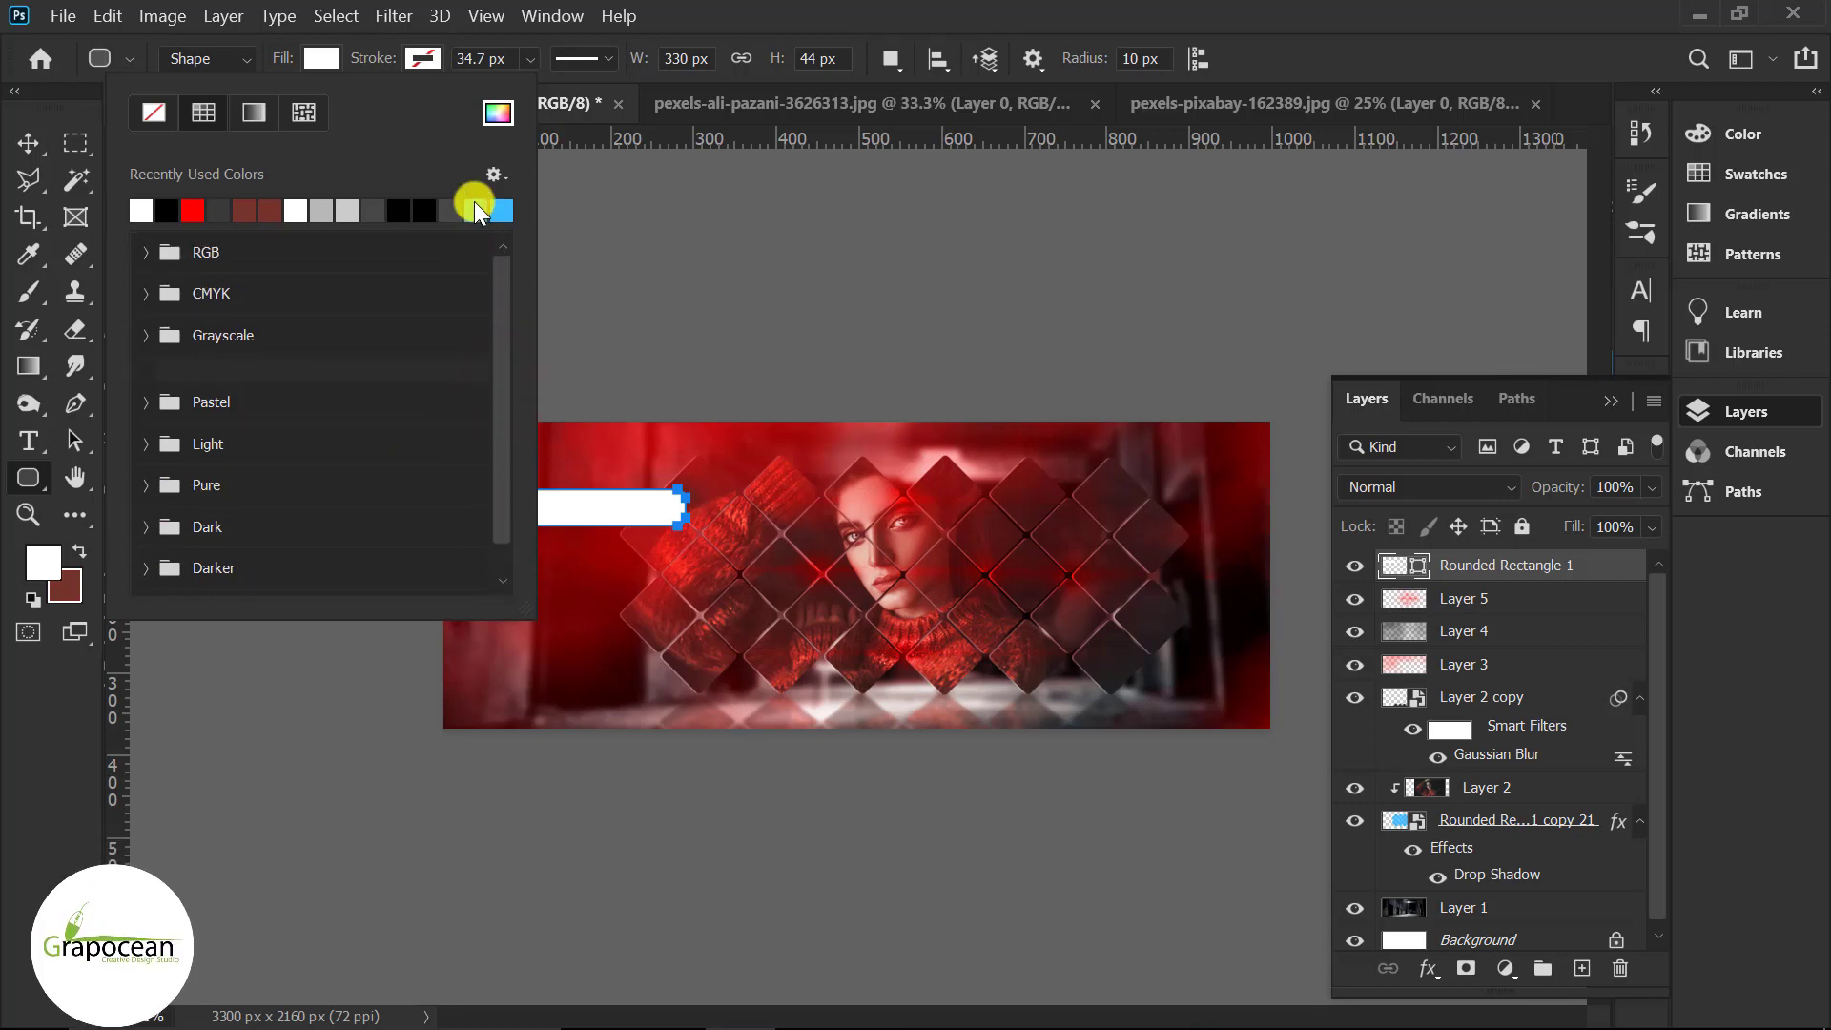
left_click(146, 333)
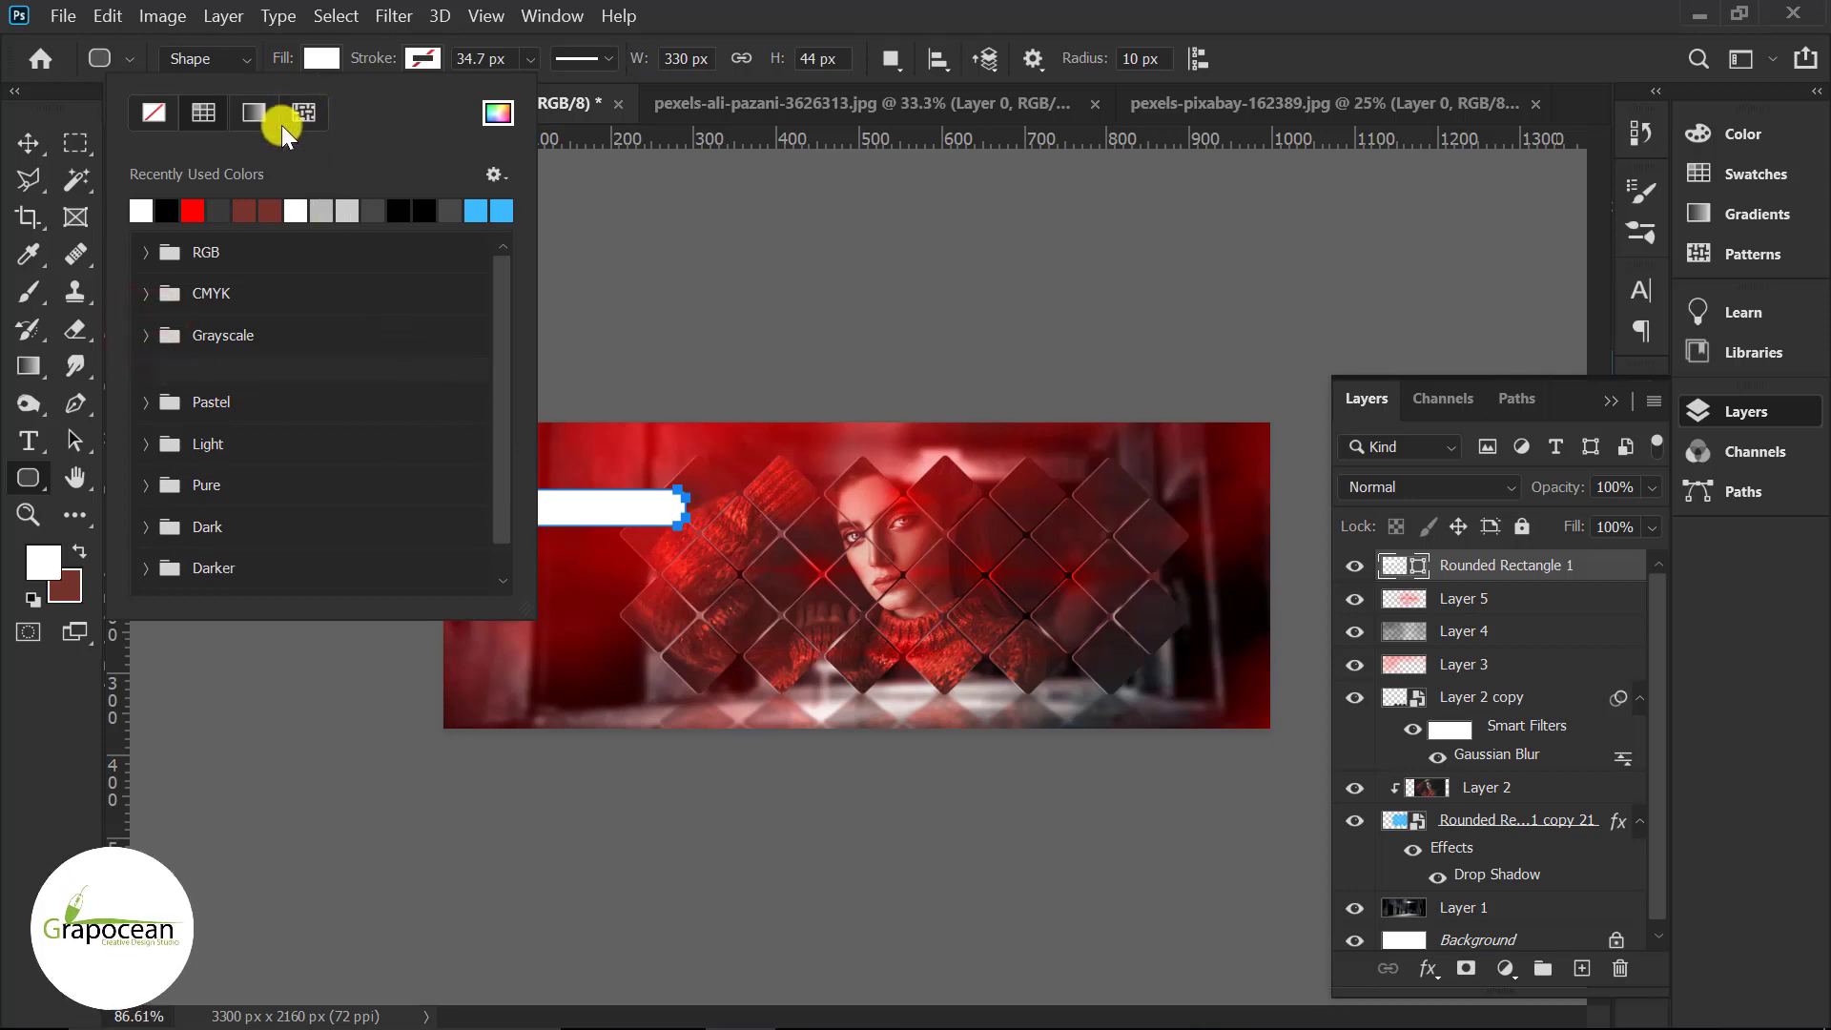
left_click(252, 108)
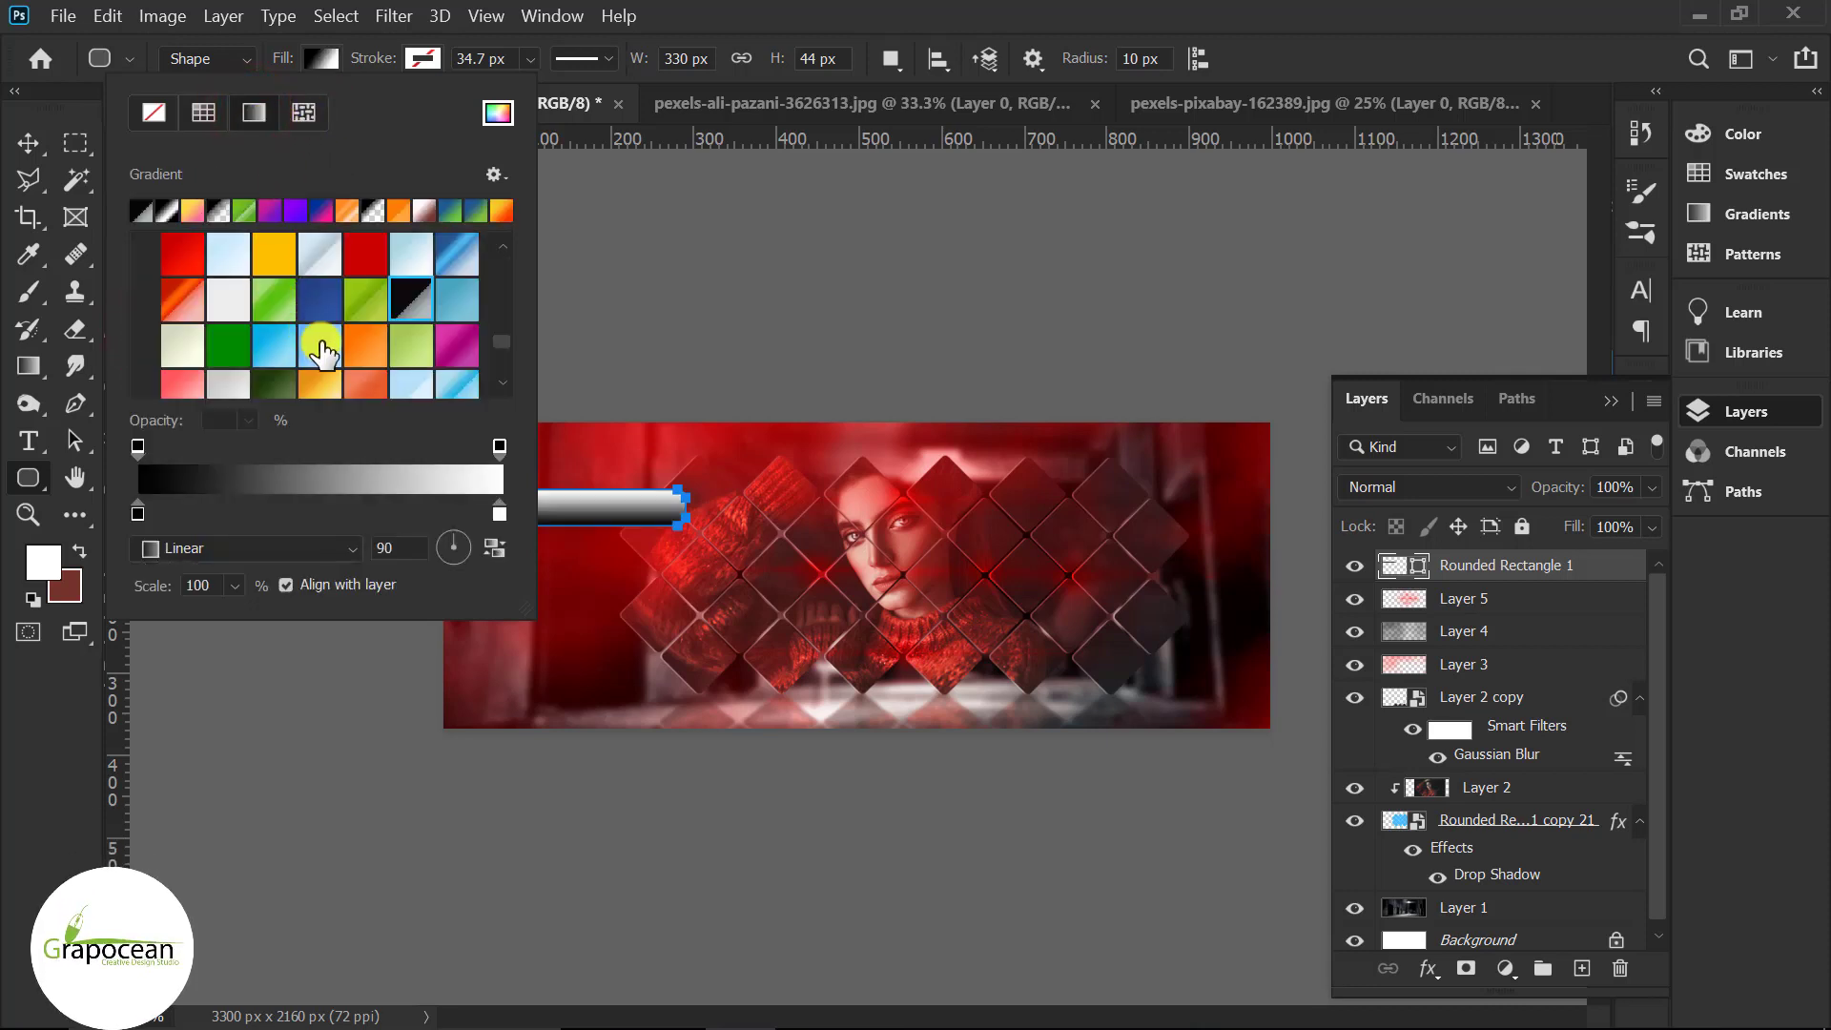
scroll(325, 348, "up", 1)
scroll(367, 351, "up", 1)
scroll(367, 351, "up", 1)
scroll(367, 353, "up", 1)
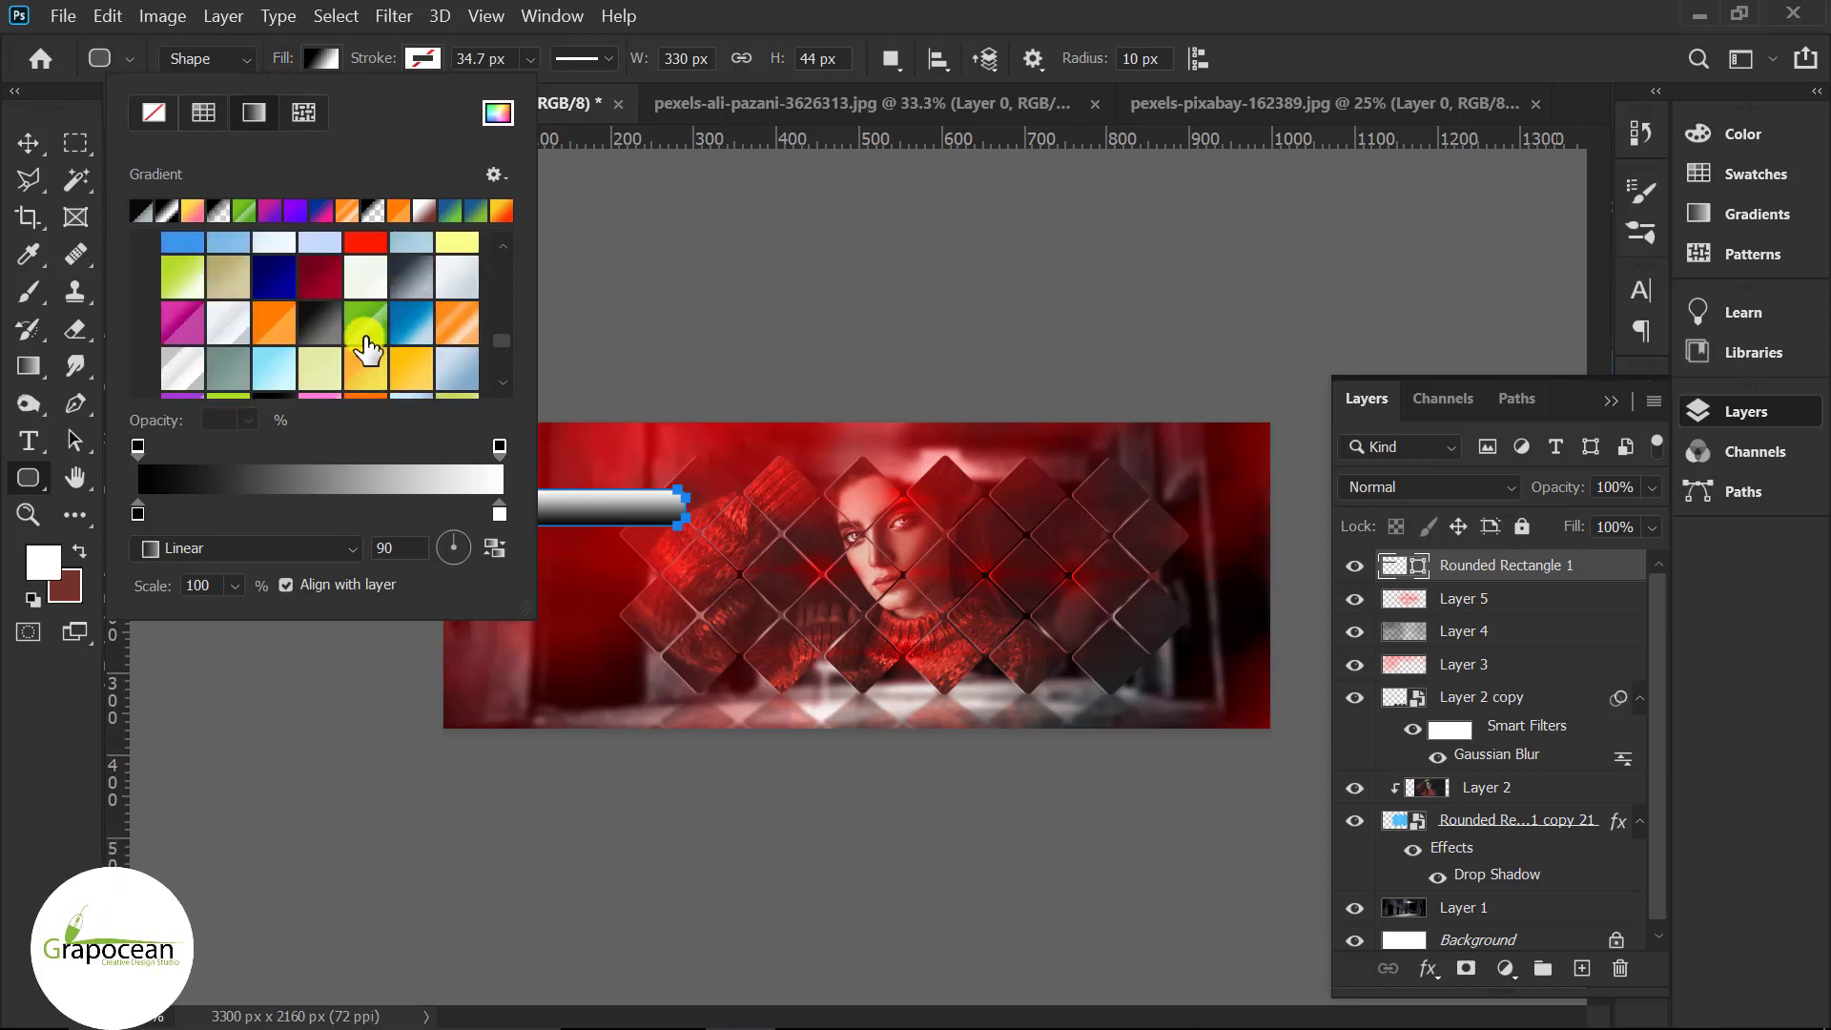
scroll(367, 351, "up", 2)
scroll(367, 351, "up", 2)
scroll(367, 351, "up", 2)
scroll(367, 351, "up", 1)
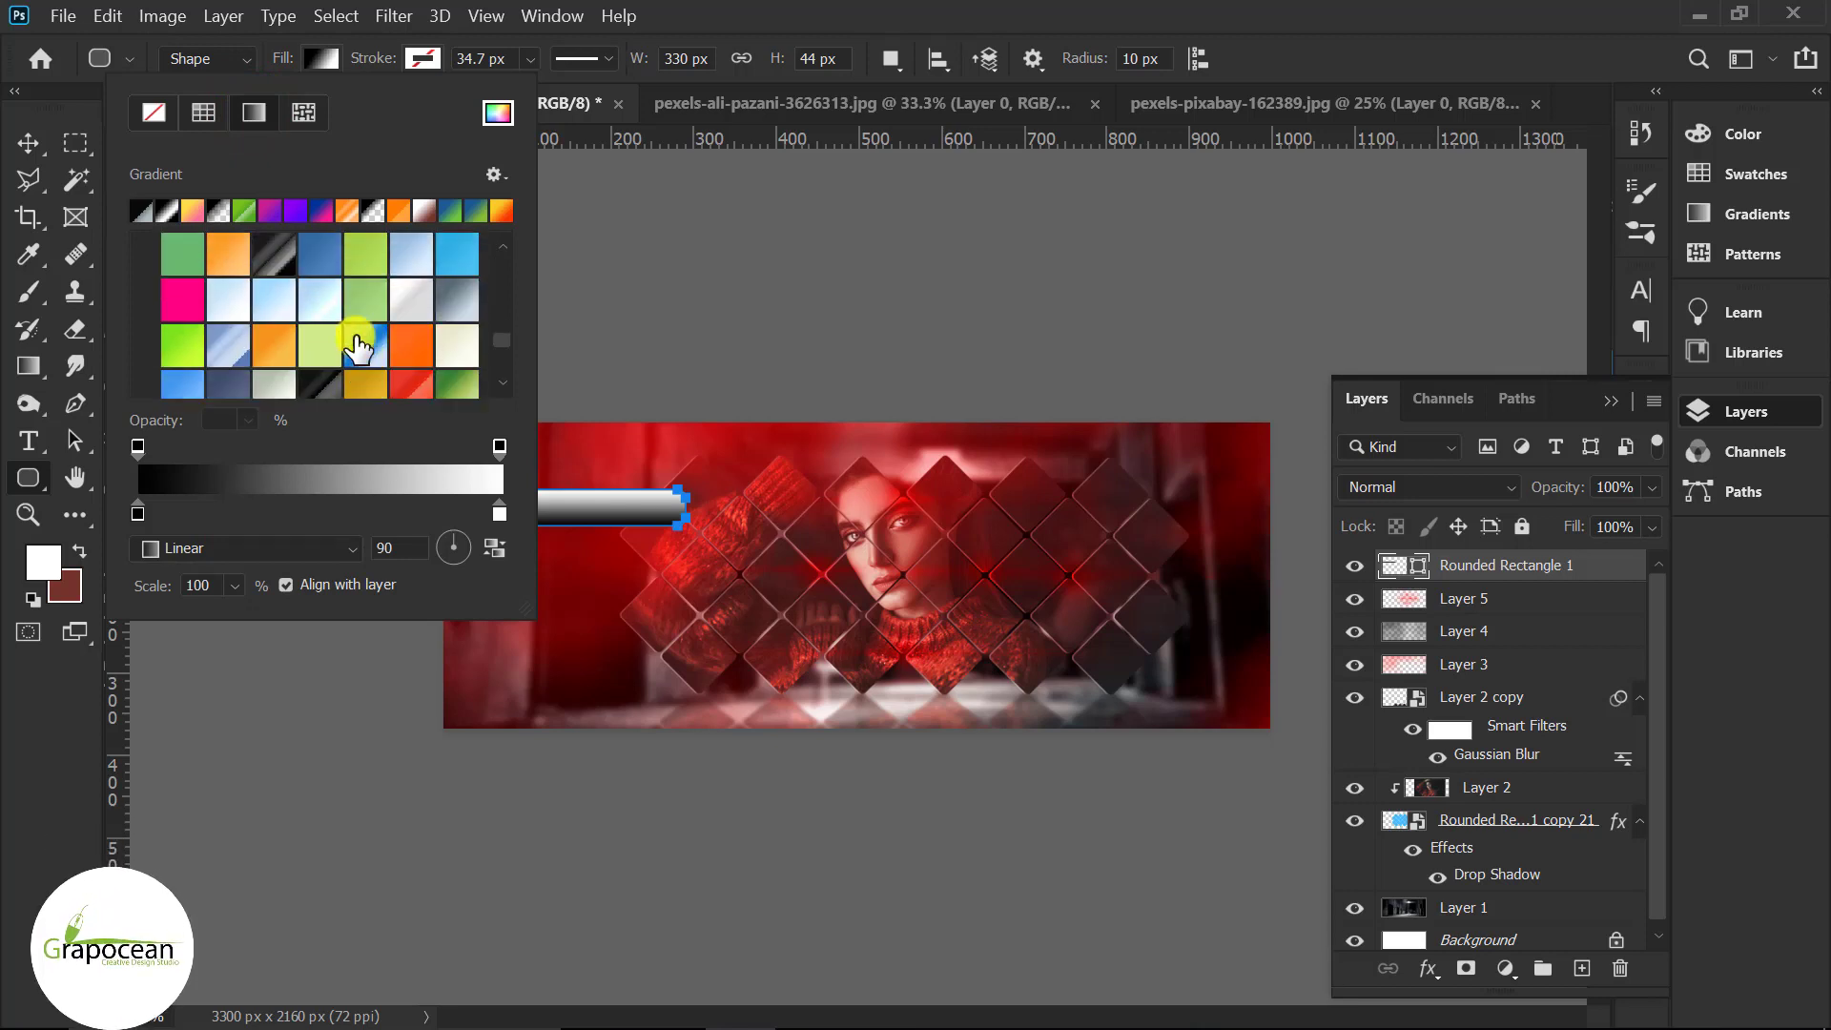
scroll(276, 310, "up", 1)
left_click(276, 319)
- Set the bar's layer blend mode to Screen
left_click(27, 142)
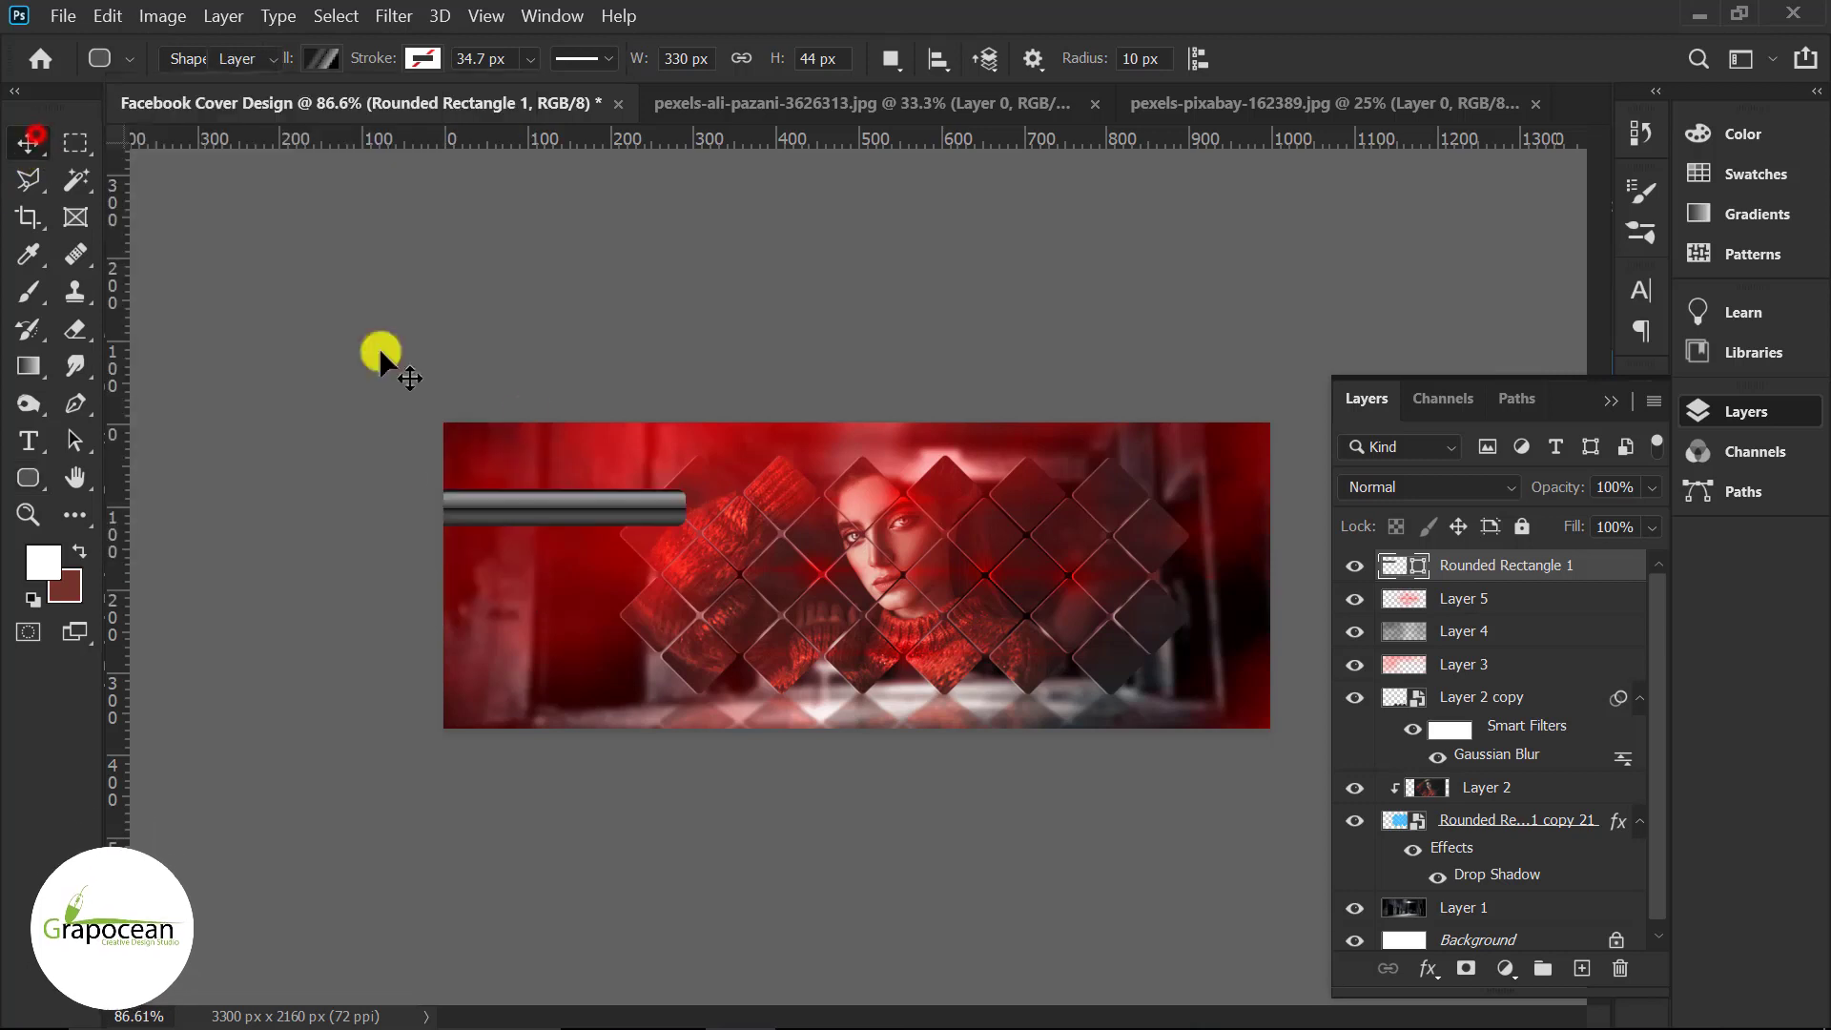
left_click(1501, 484)
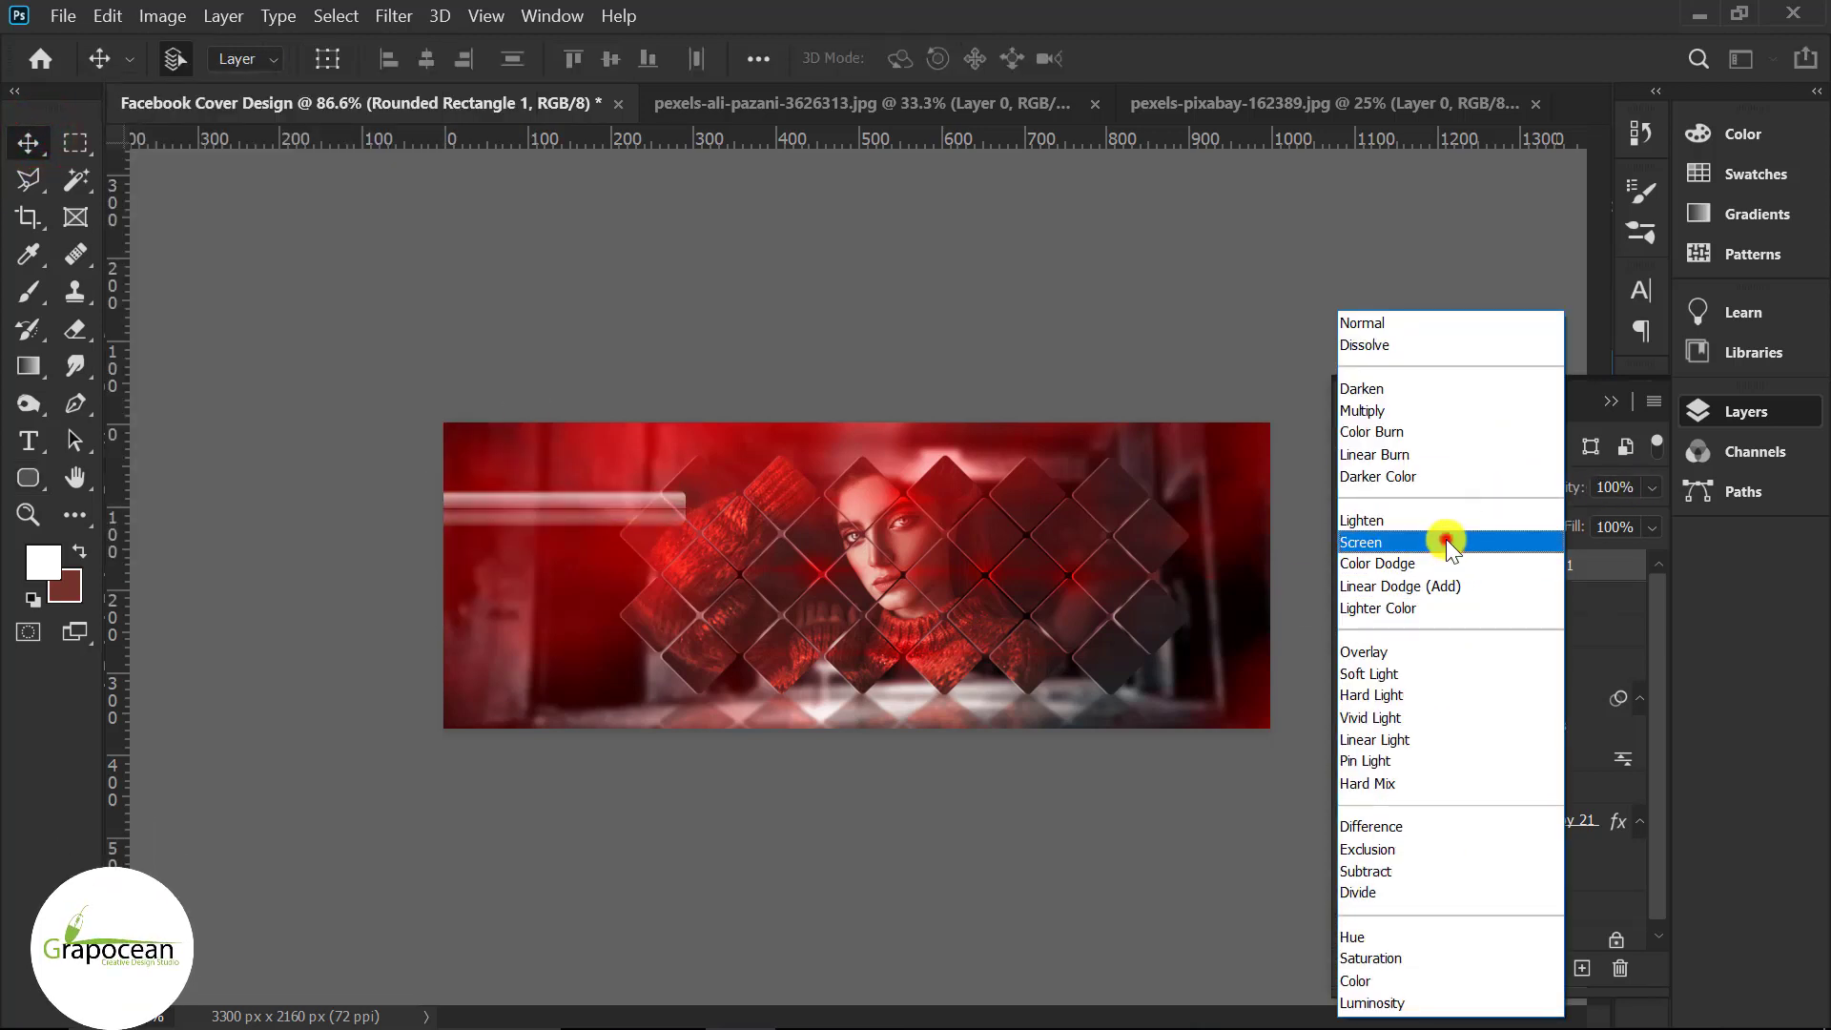
left_click(1446, 540)
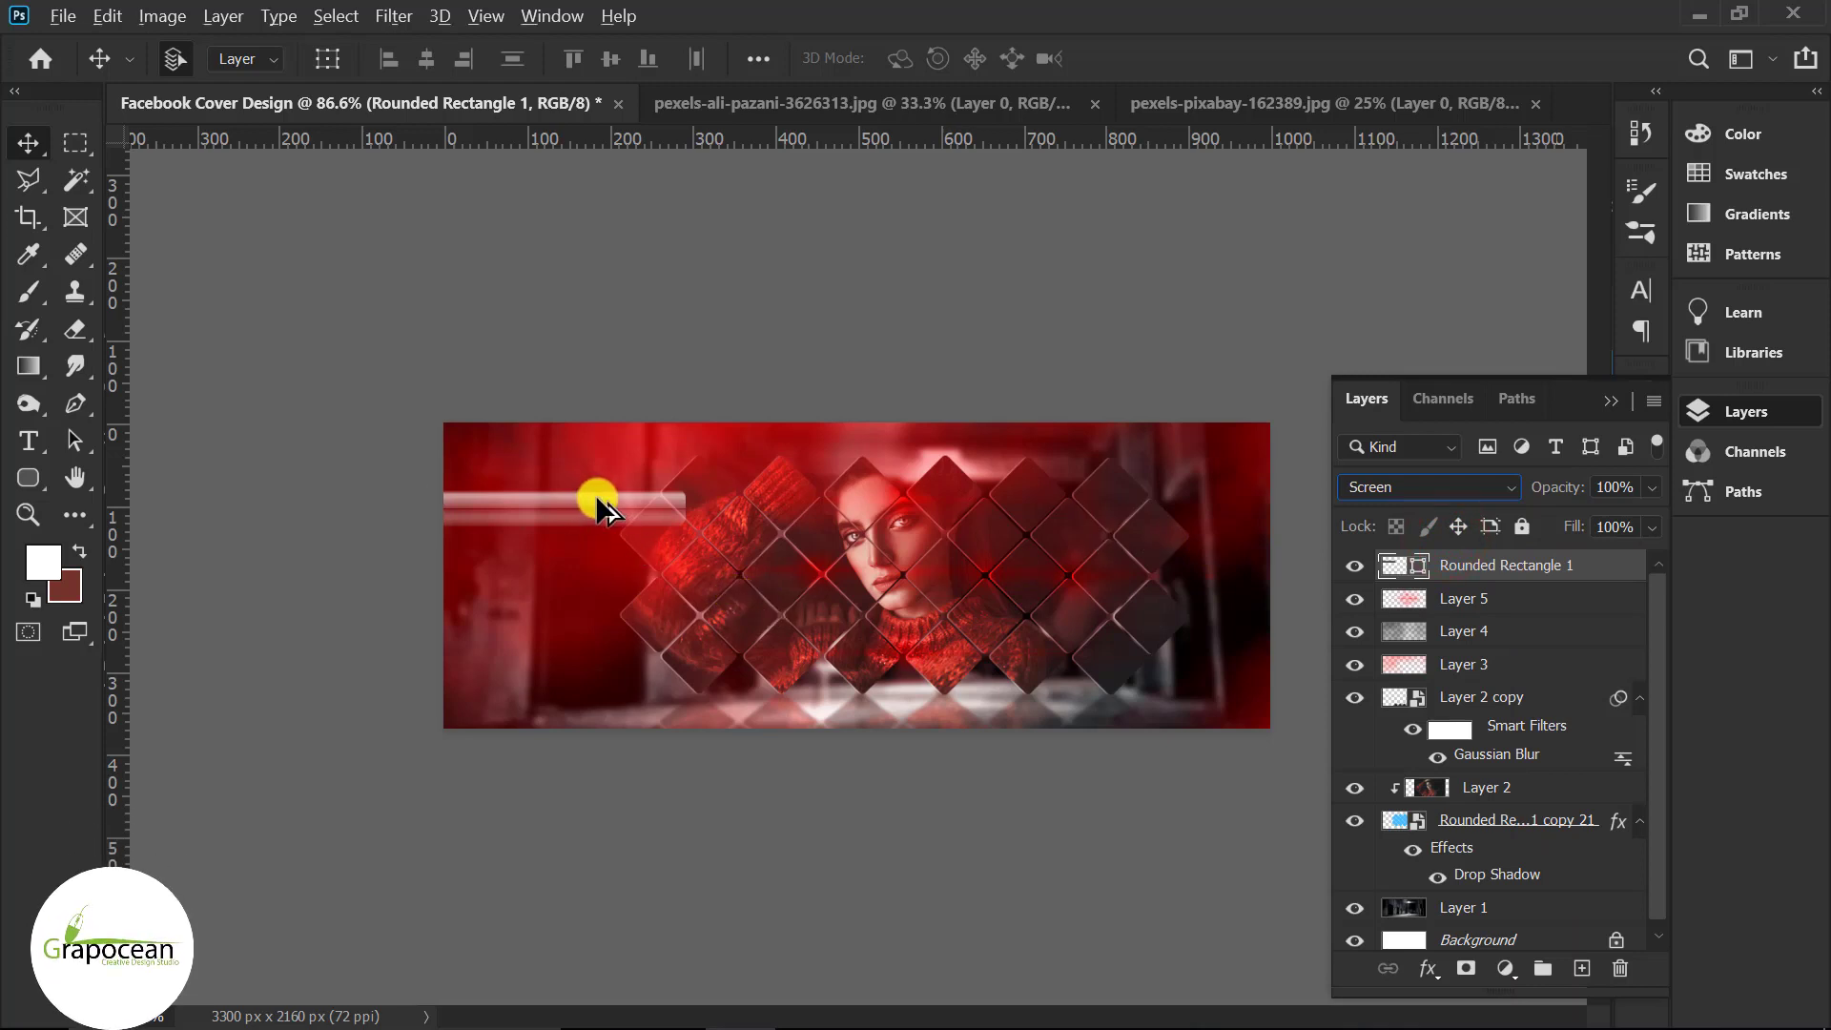
- Duplicate the bar just below the original and add a new empty layer
left_click_drag(601, 507, 598, 553)
scroll(668, 641, "up", 2)
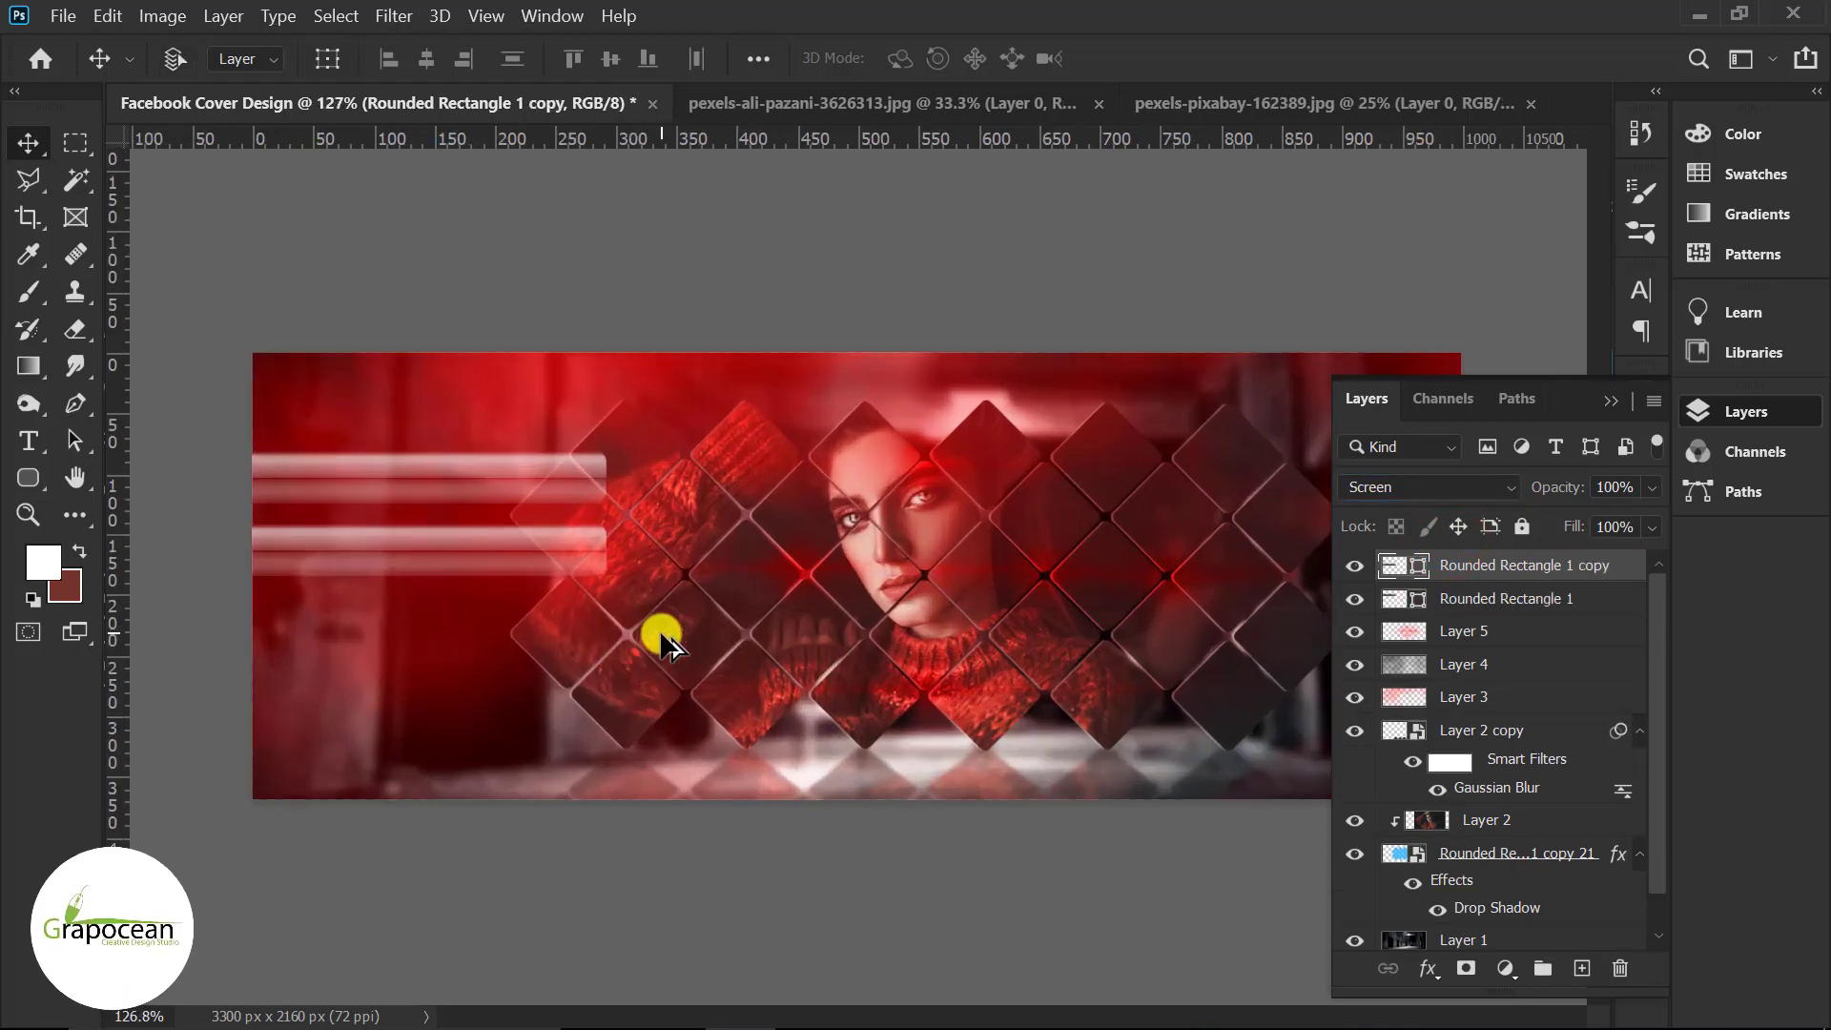
scroll(616, 625, "up", 1)
scroll(612, 610, "down", 2)
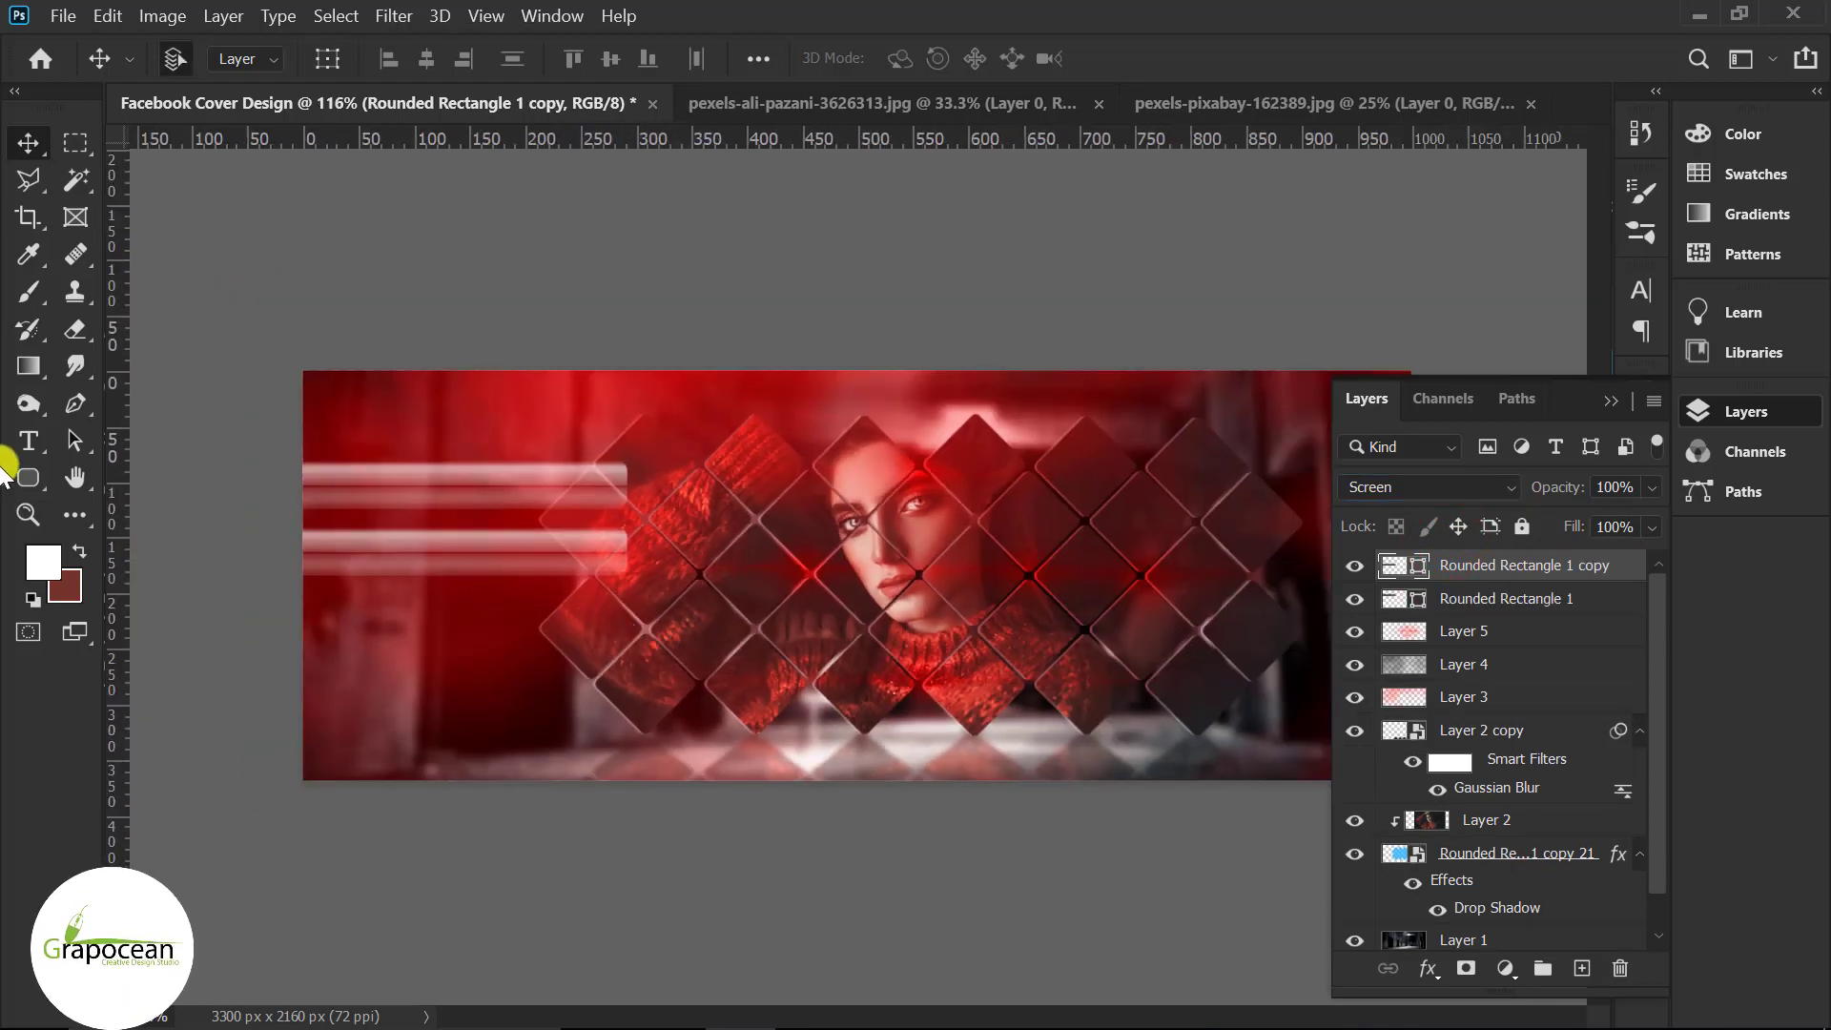
left_click(28, 440)
left_click(1581, 968)
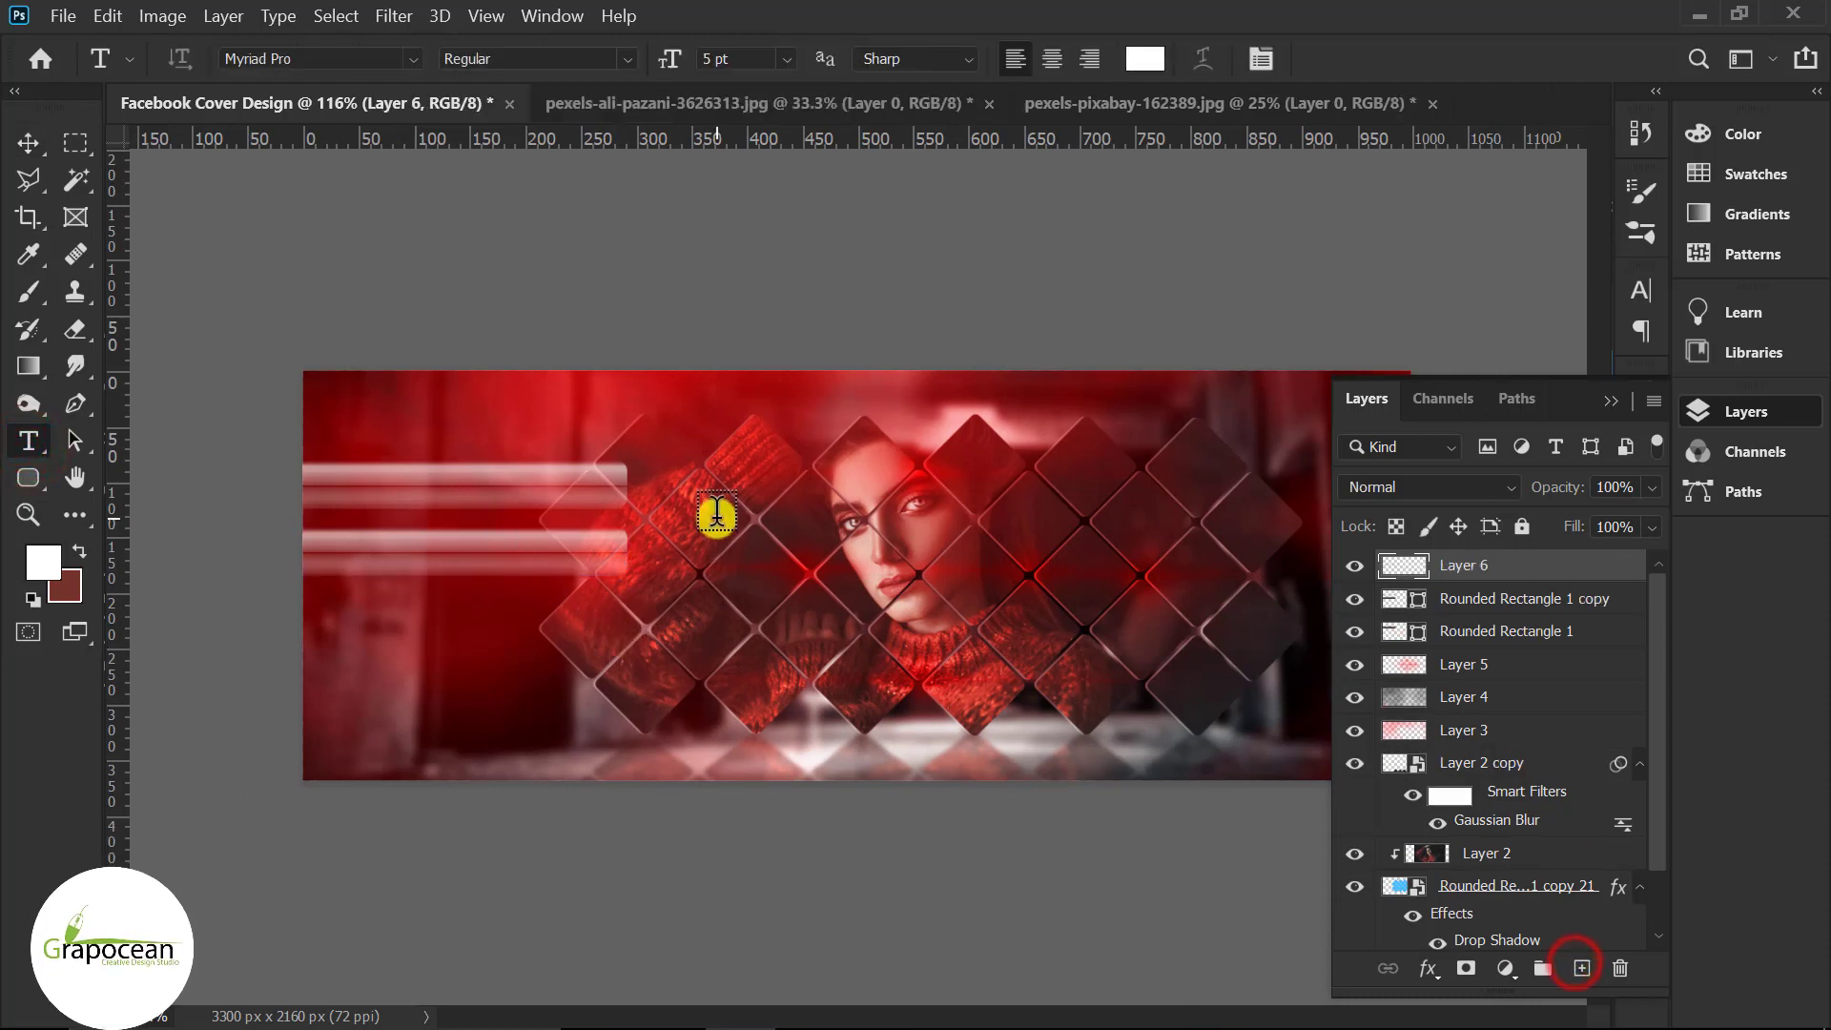
- Type the designer's name as a new line of text on the canvas
left_click(716, 515)
key("BackSpace")
type("Jo")
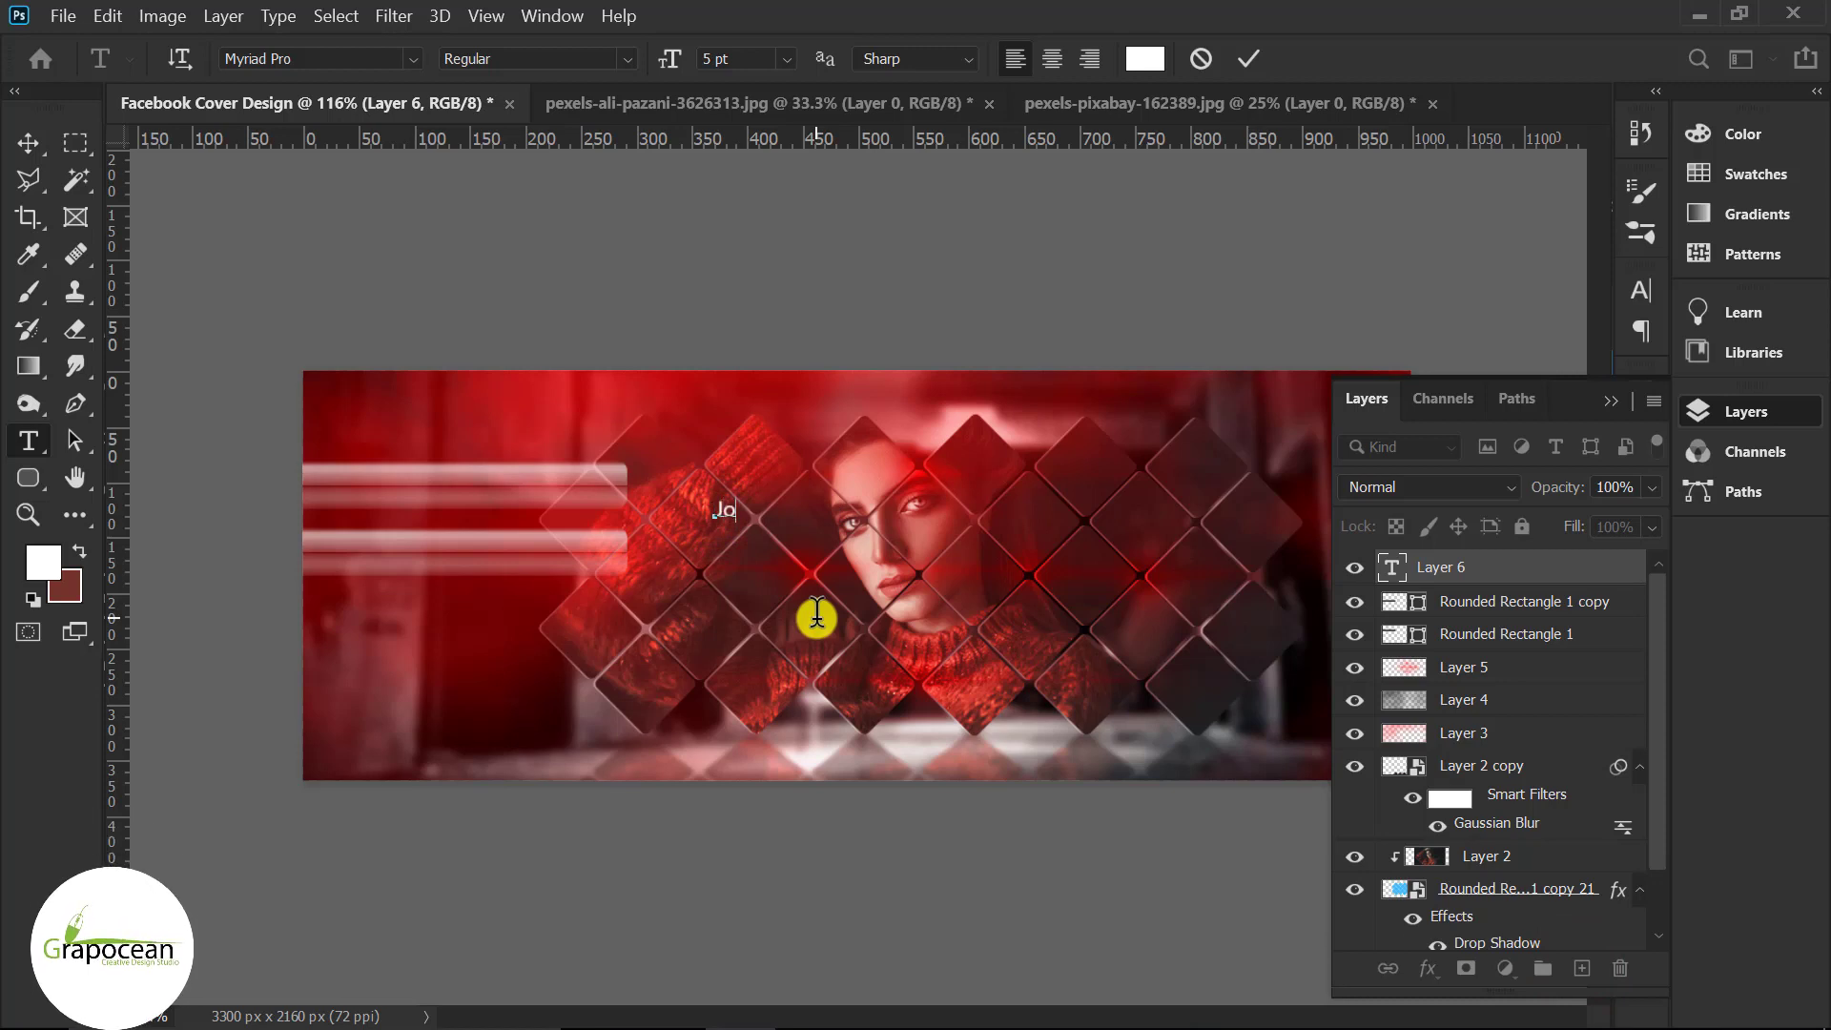
type("han")
key("BackSpace")
key("BackSpace")
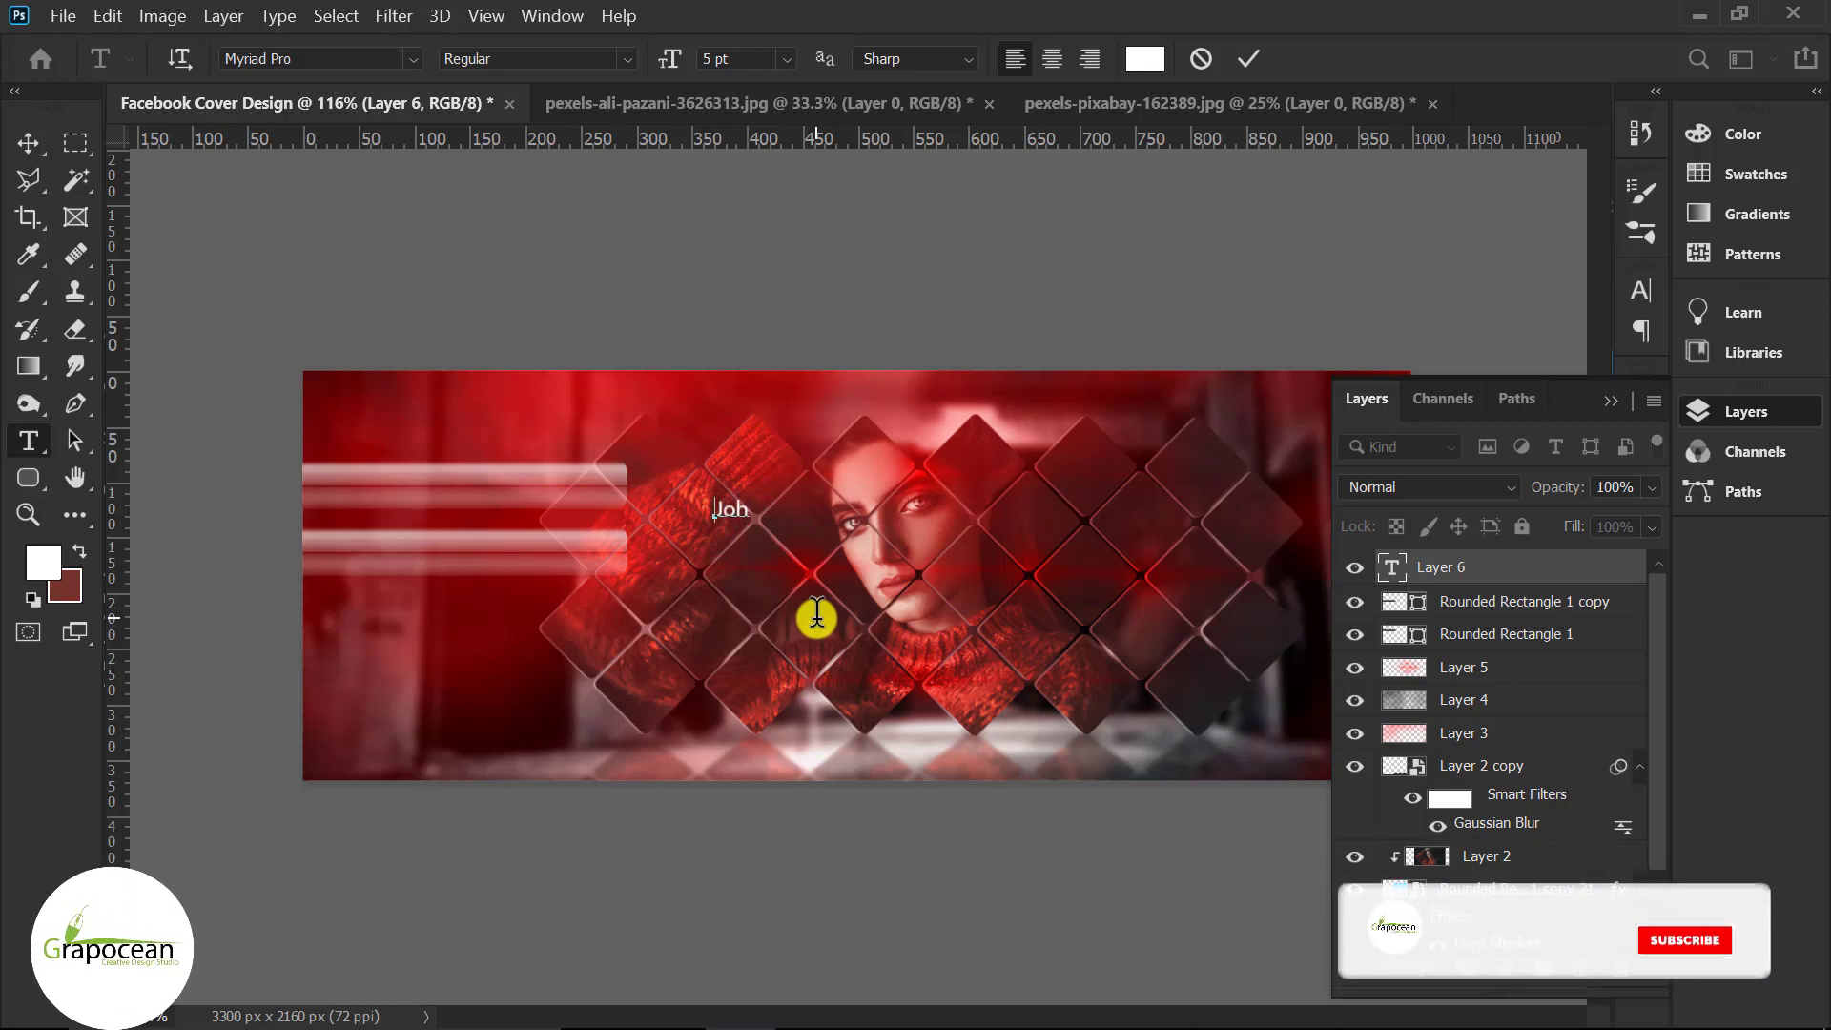
type("n S")
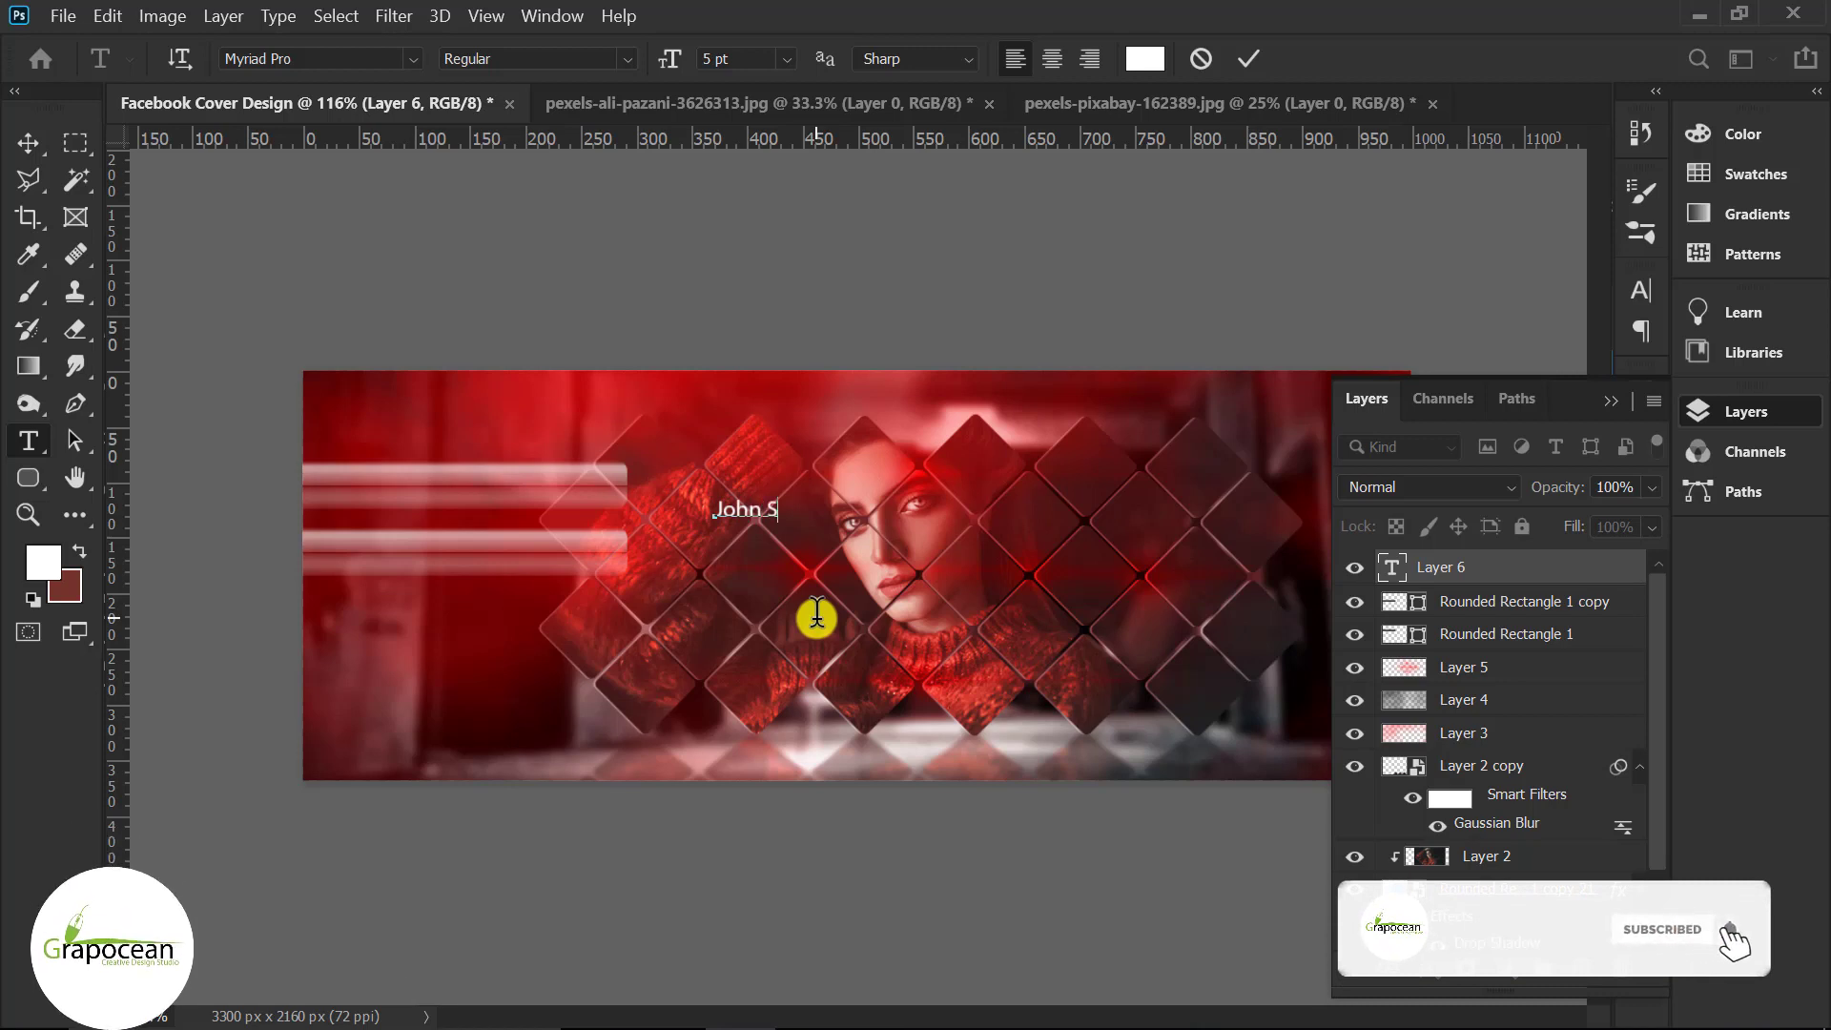
type("meth")
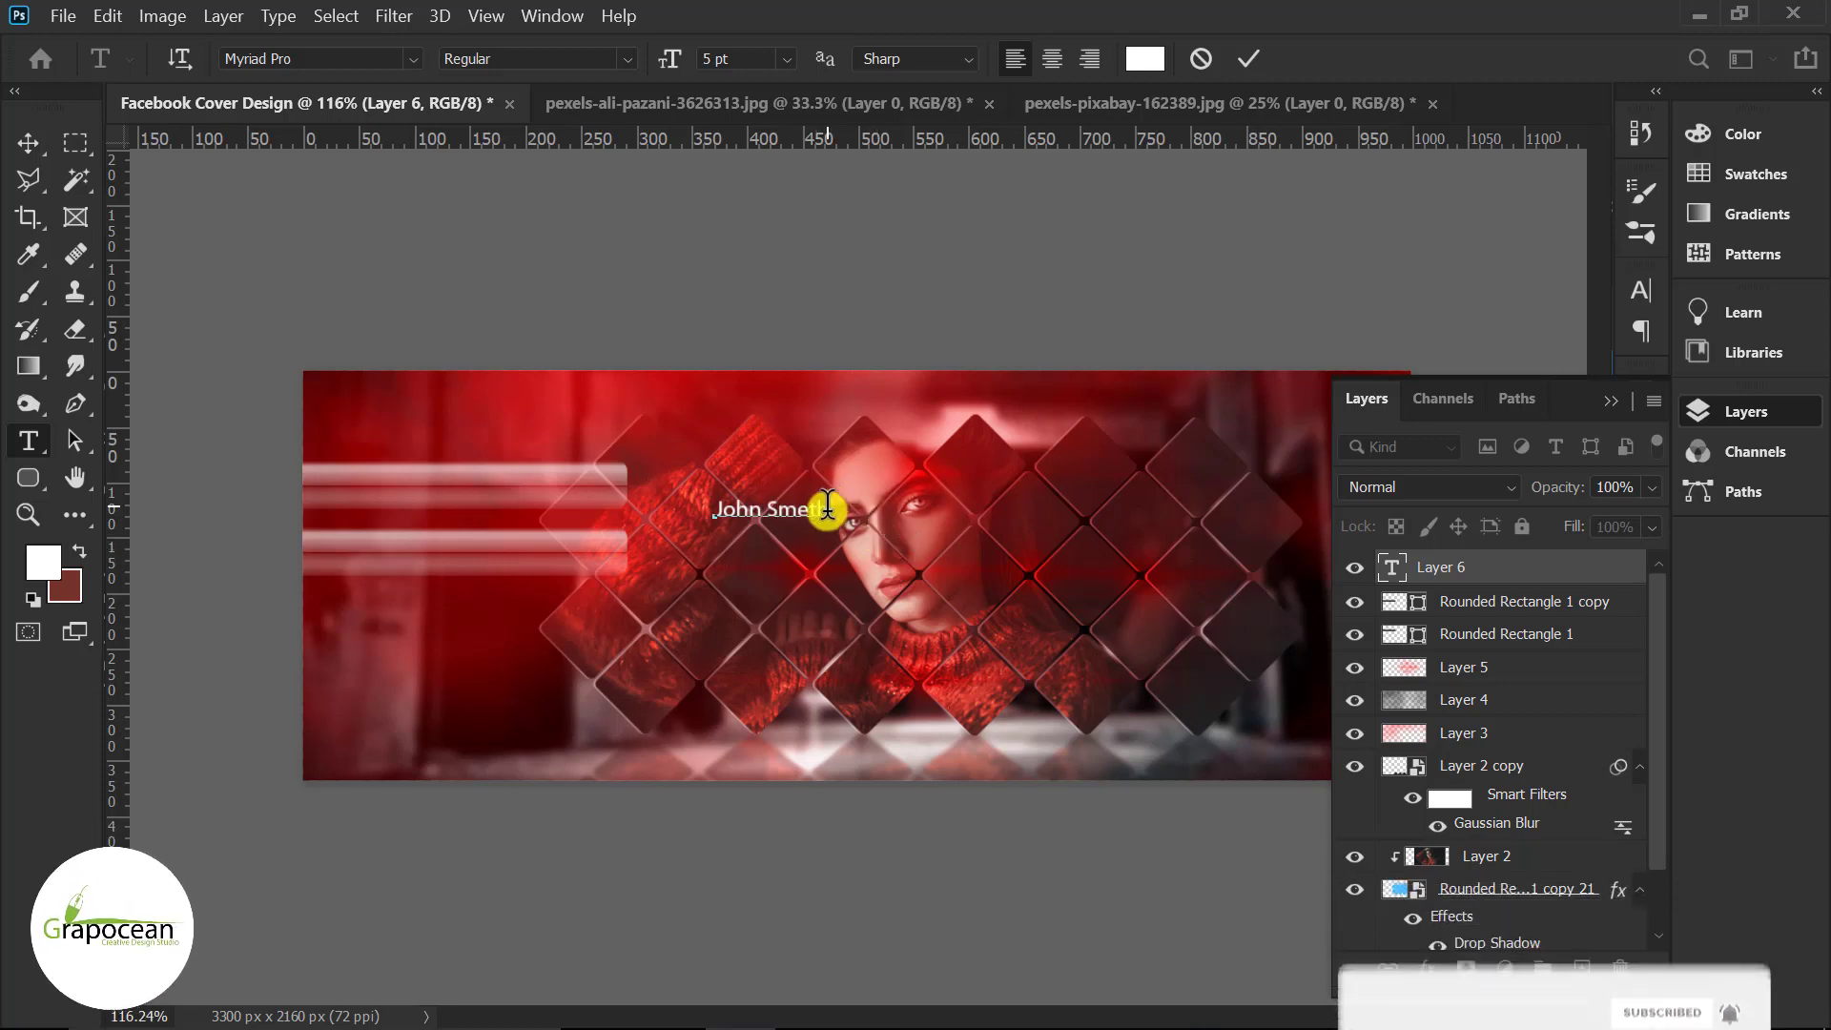
- Make the name Bold and All Caps and adjust its font size
left_click_drag(826, 511, 512, 477)
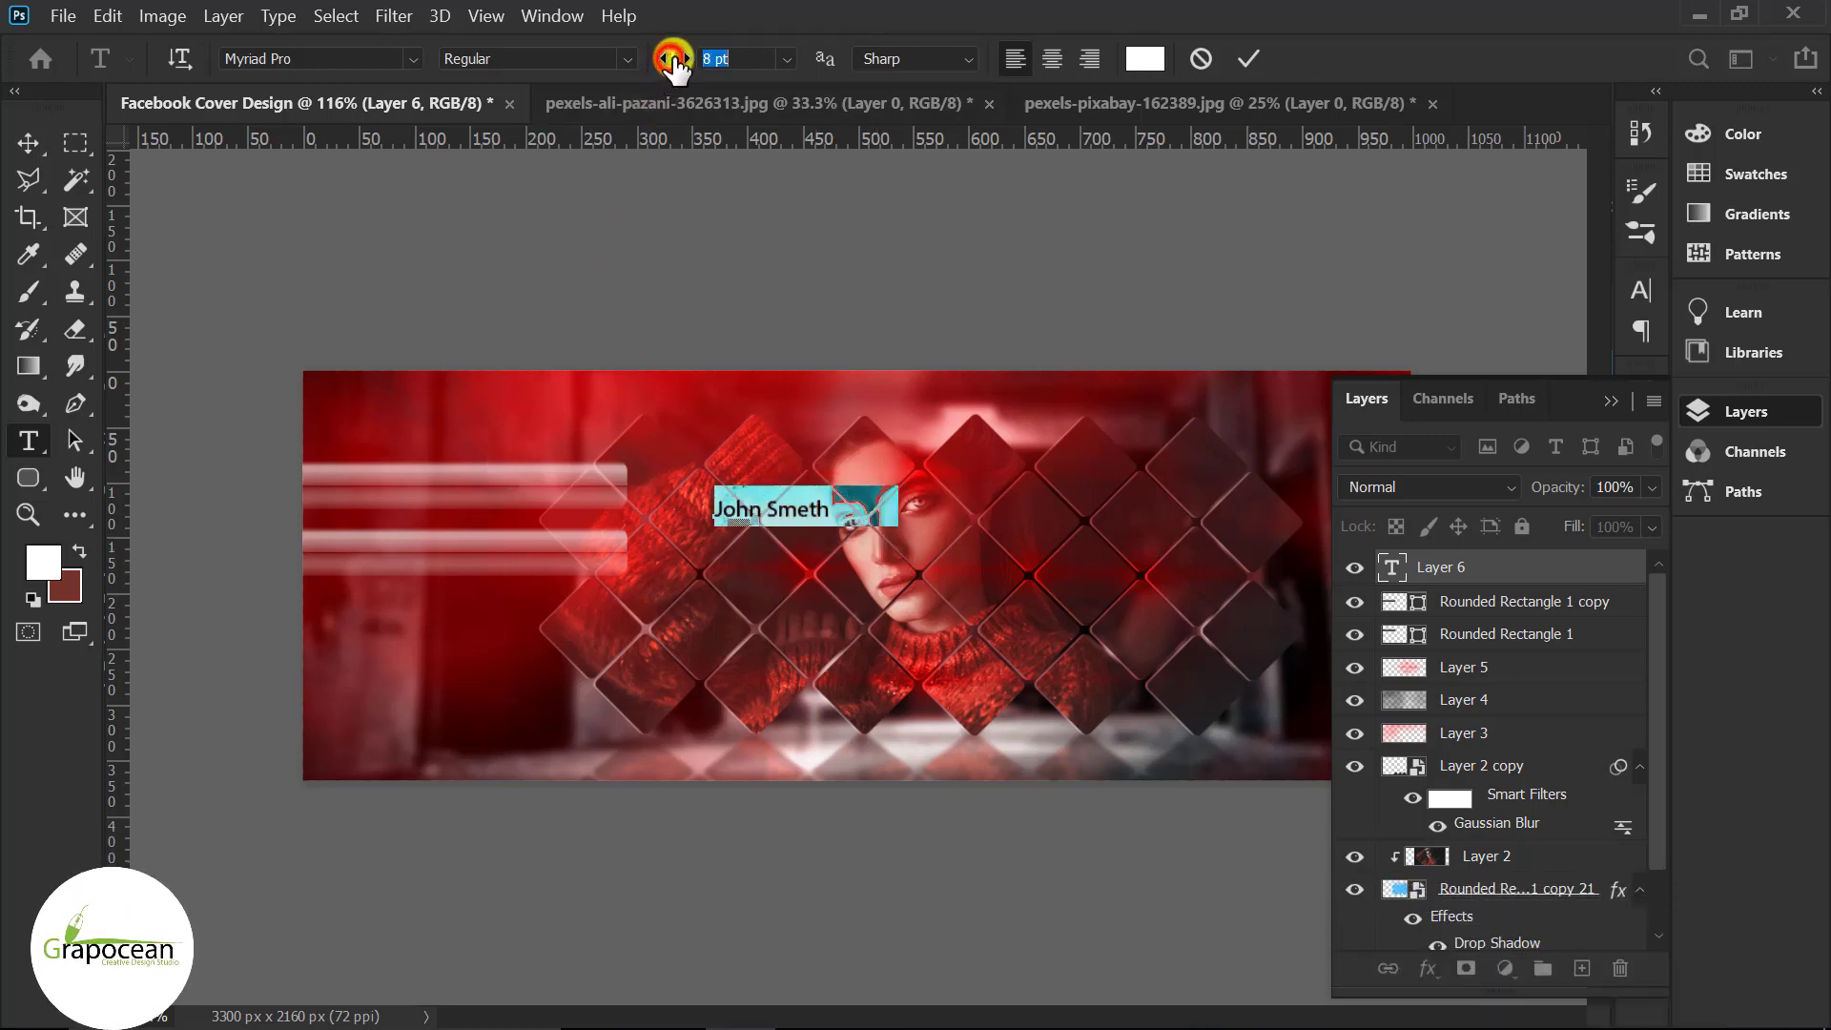
left_click_drag(673, 62, 797, 88)
left_click(1637, 296)
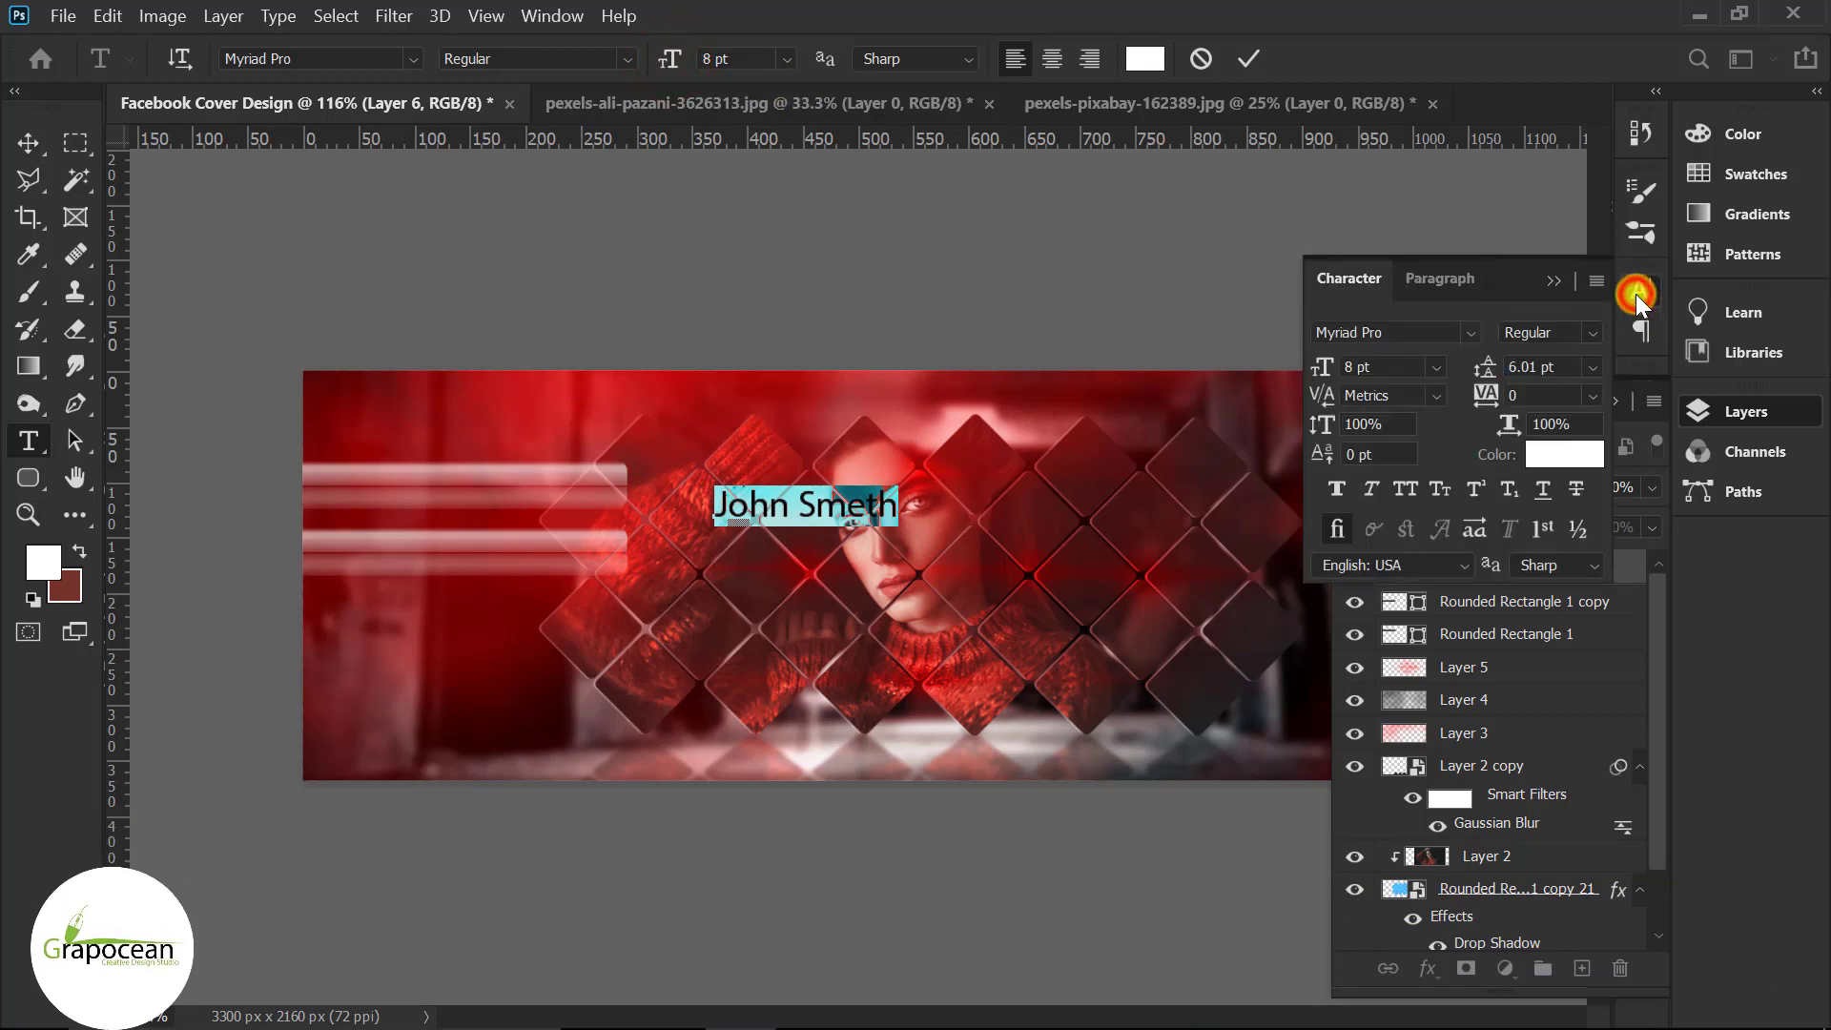
left_click(1404, 490)
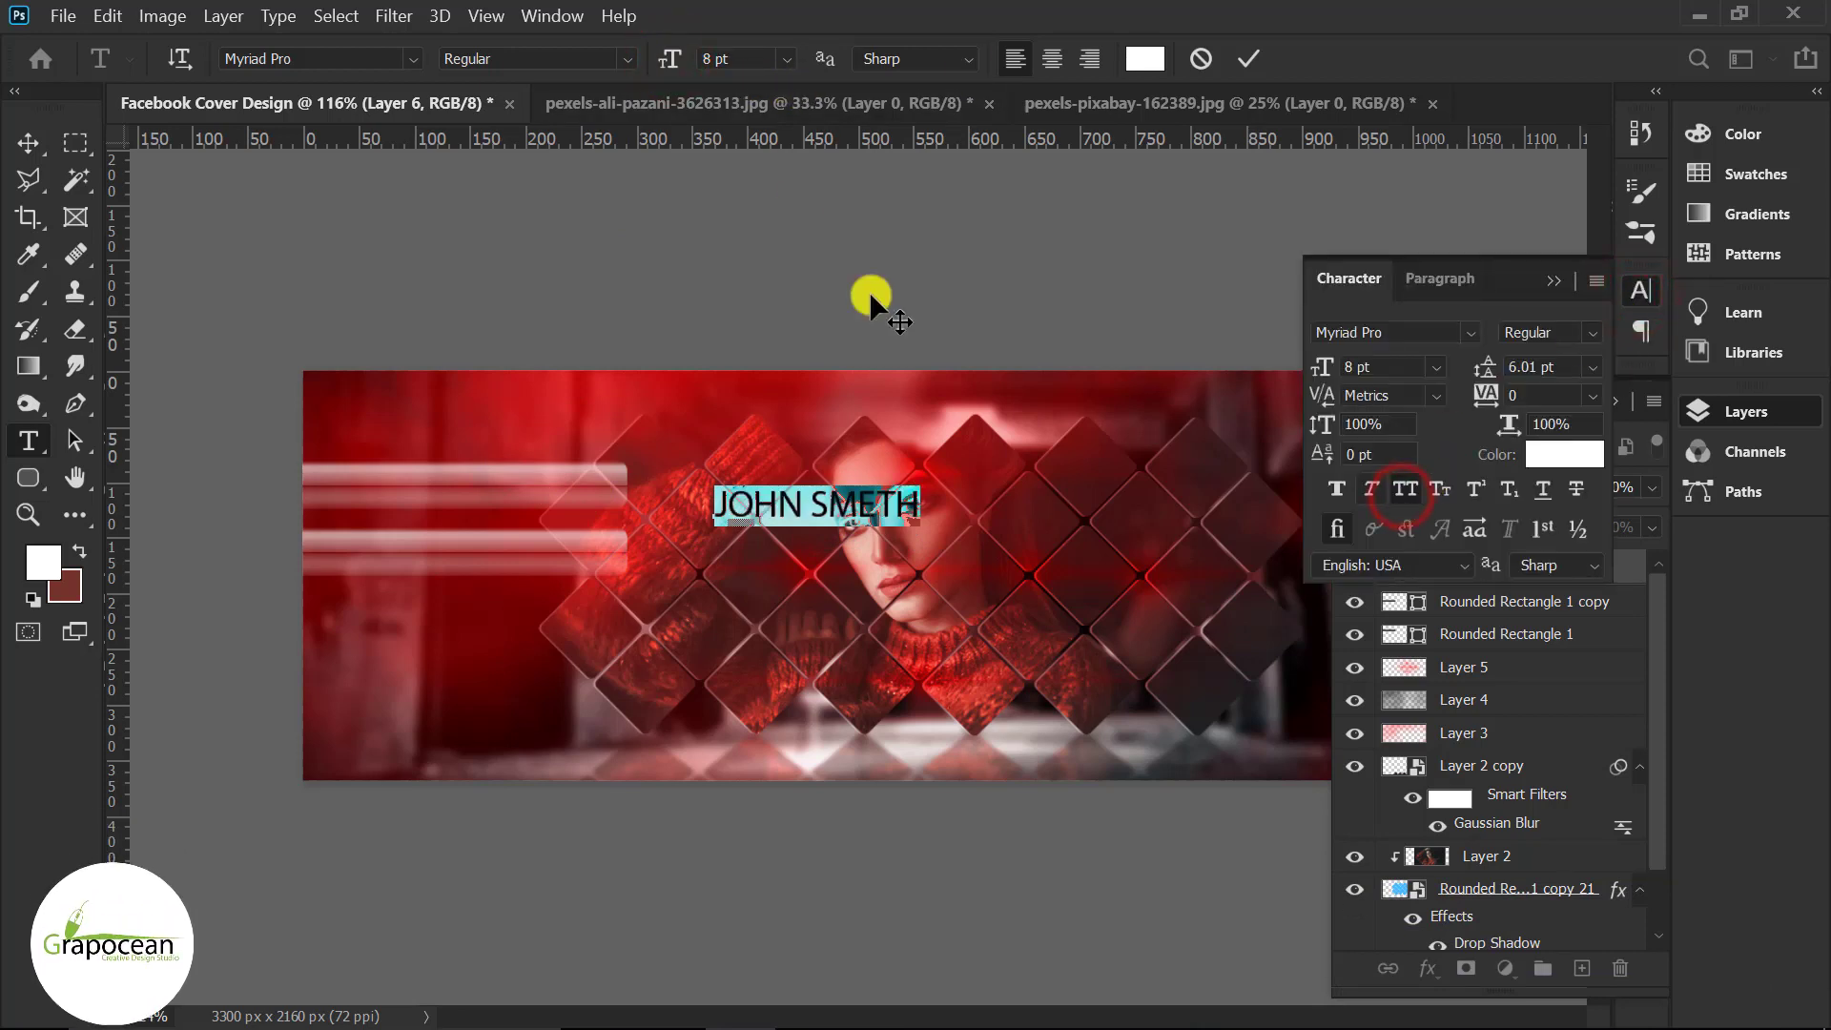
left_click(628, 58)
left_click(546, 132)
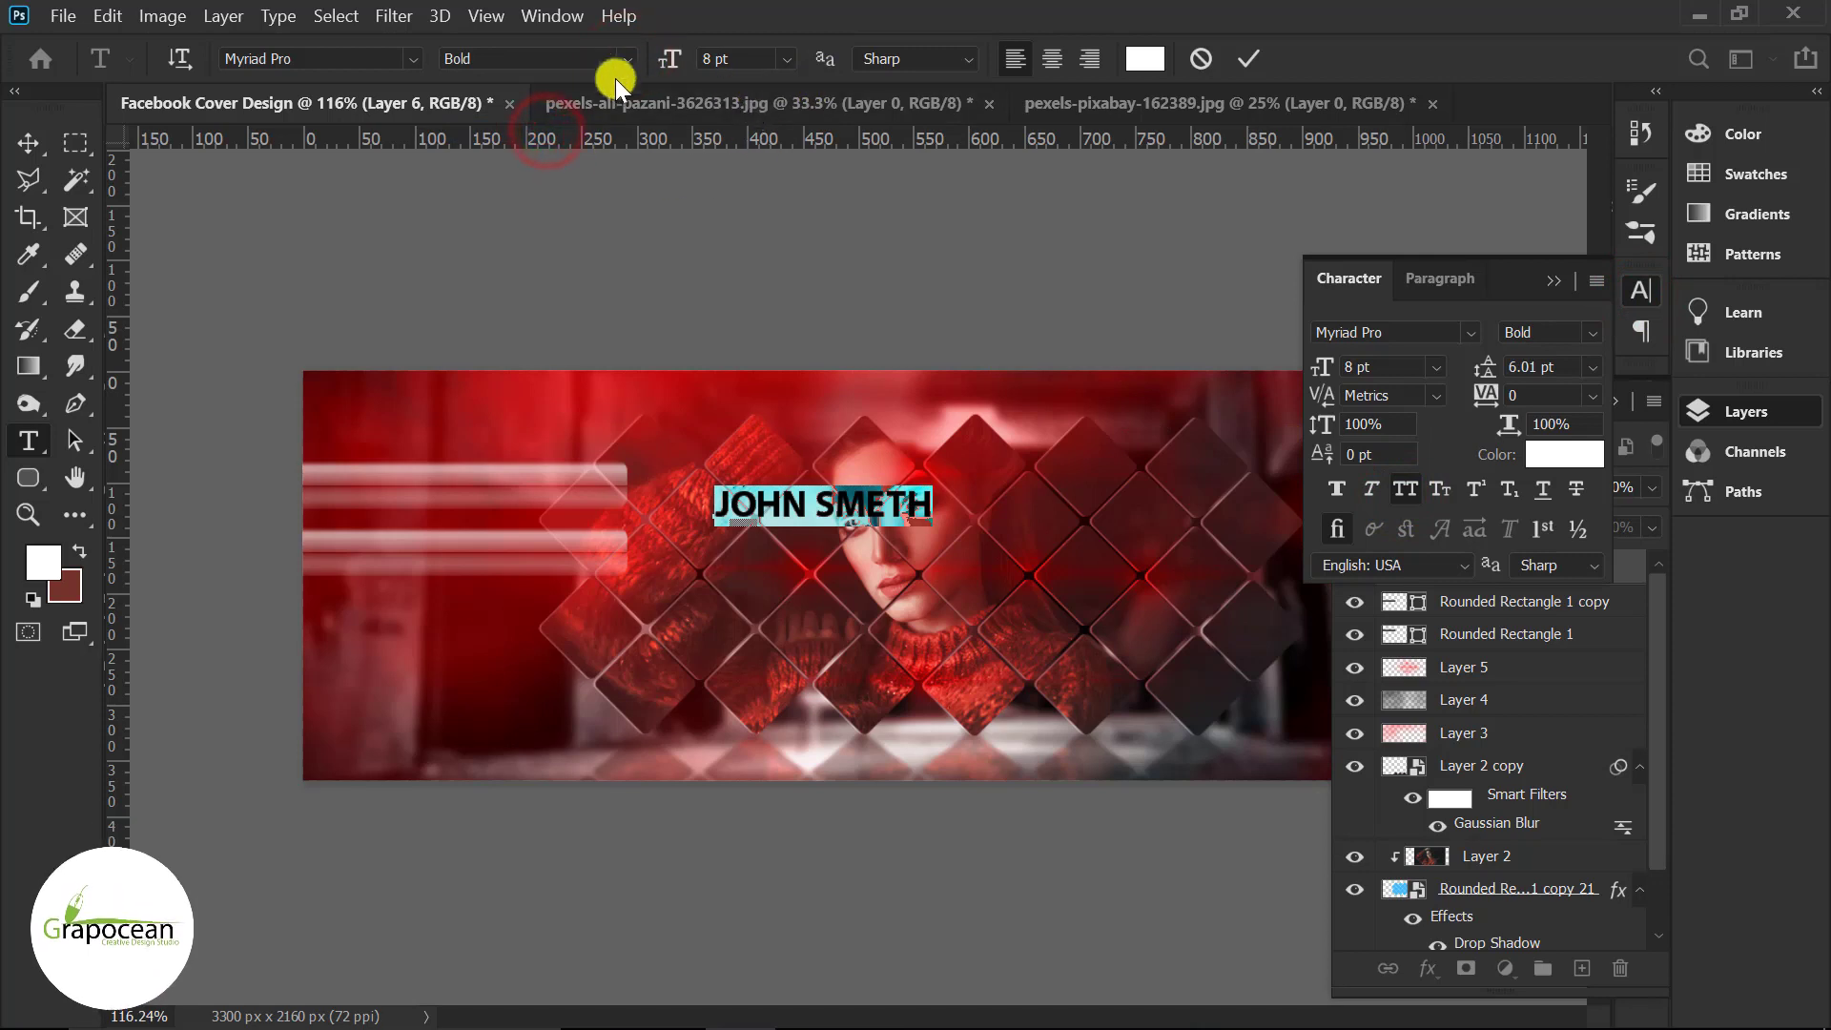
left_click_drag(675, 59, 671, 59)
left_click(26, 141)
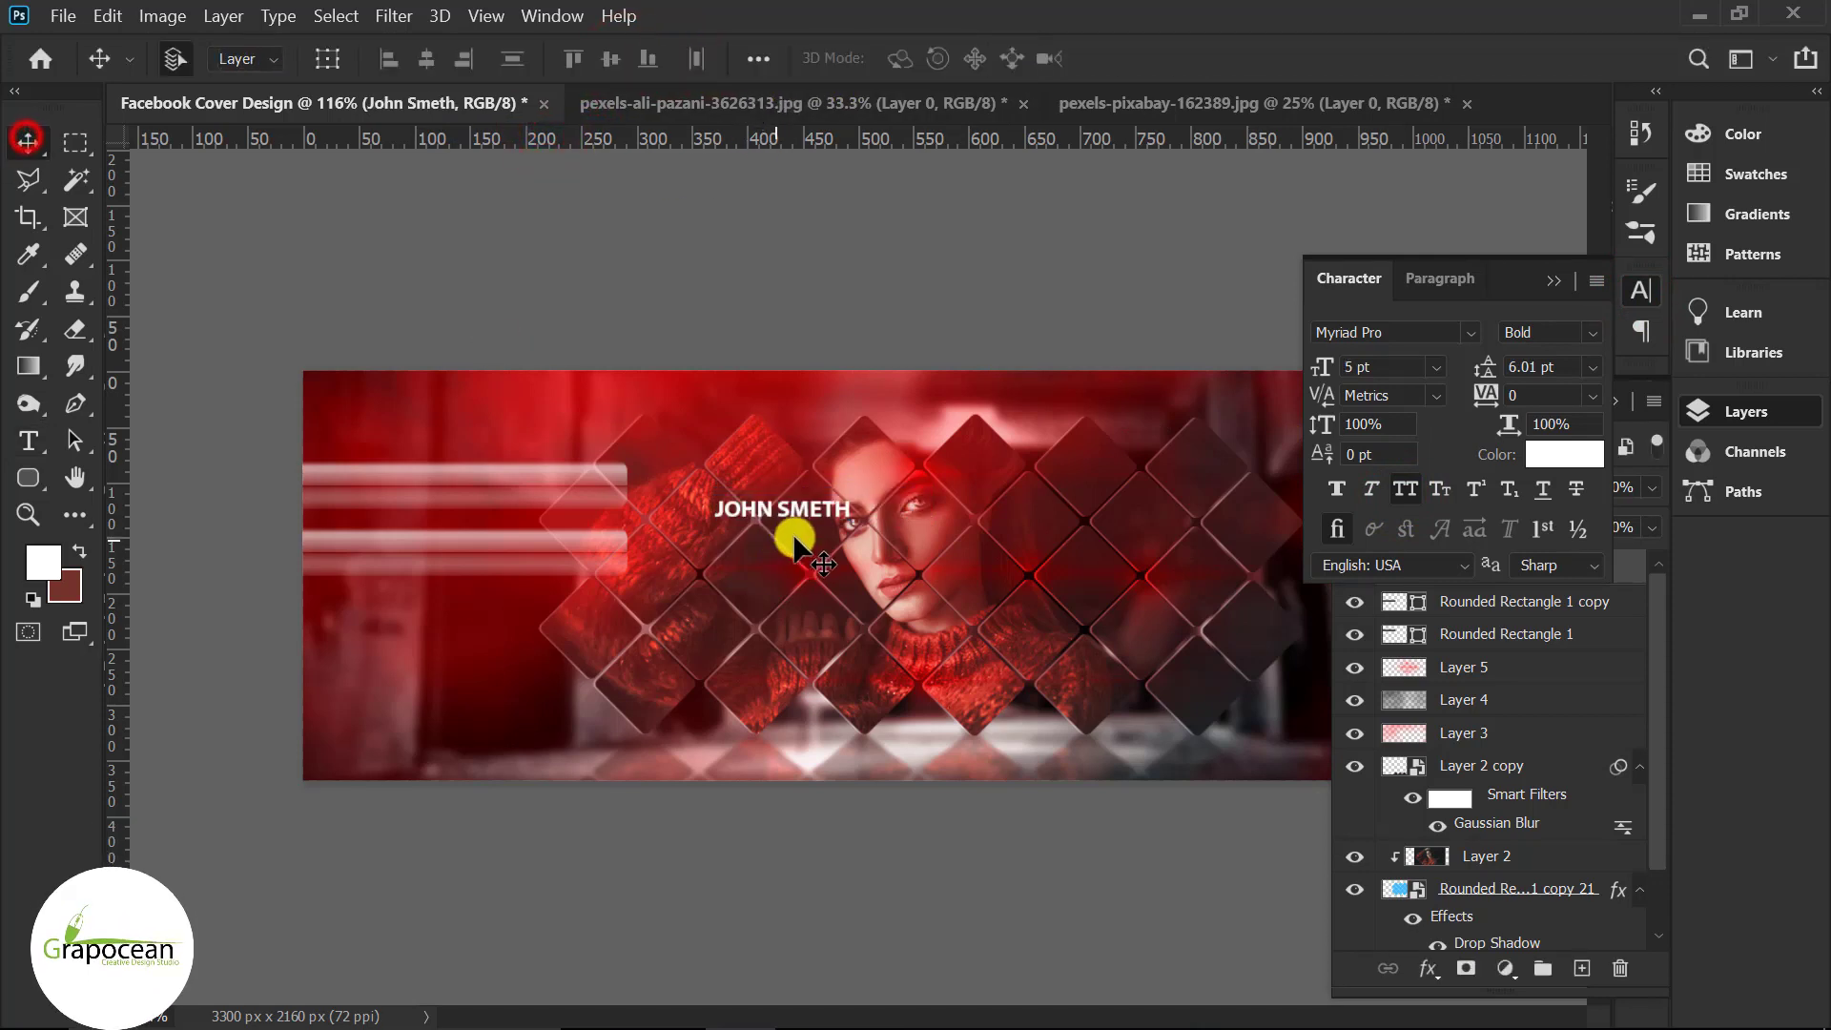
- Scale the name to fill the upper bar, then Alt-drag a copy onto the lower bar
left_click_drag(792, 519, 417, 494)
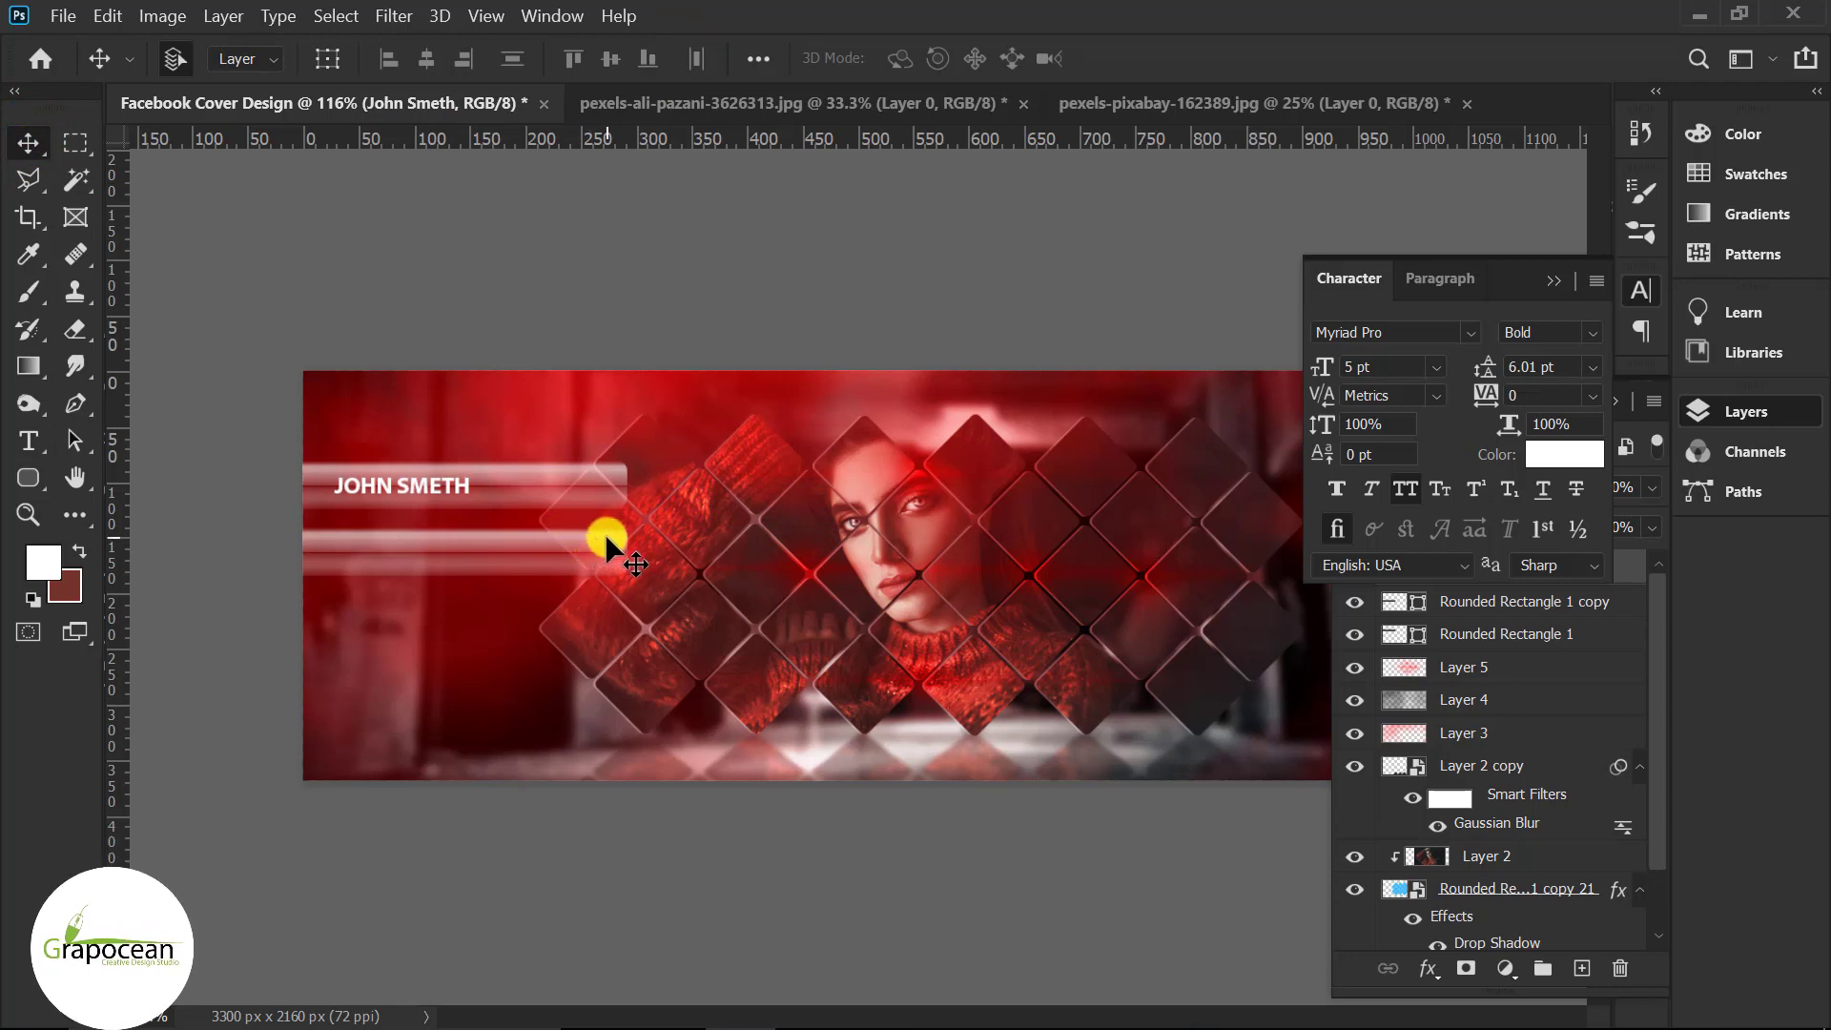
key("Right")
key("ctrl+t")
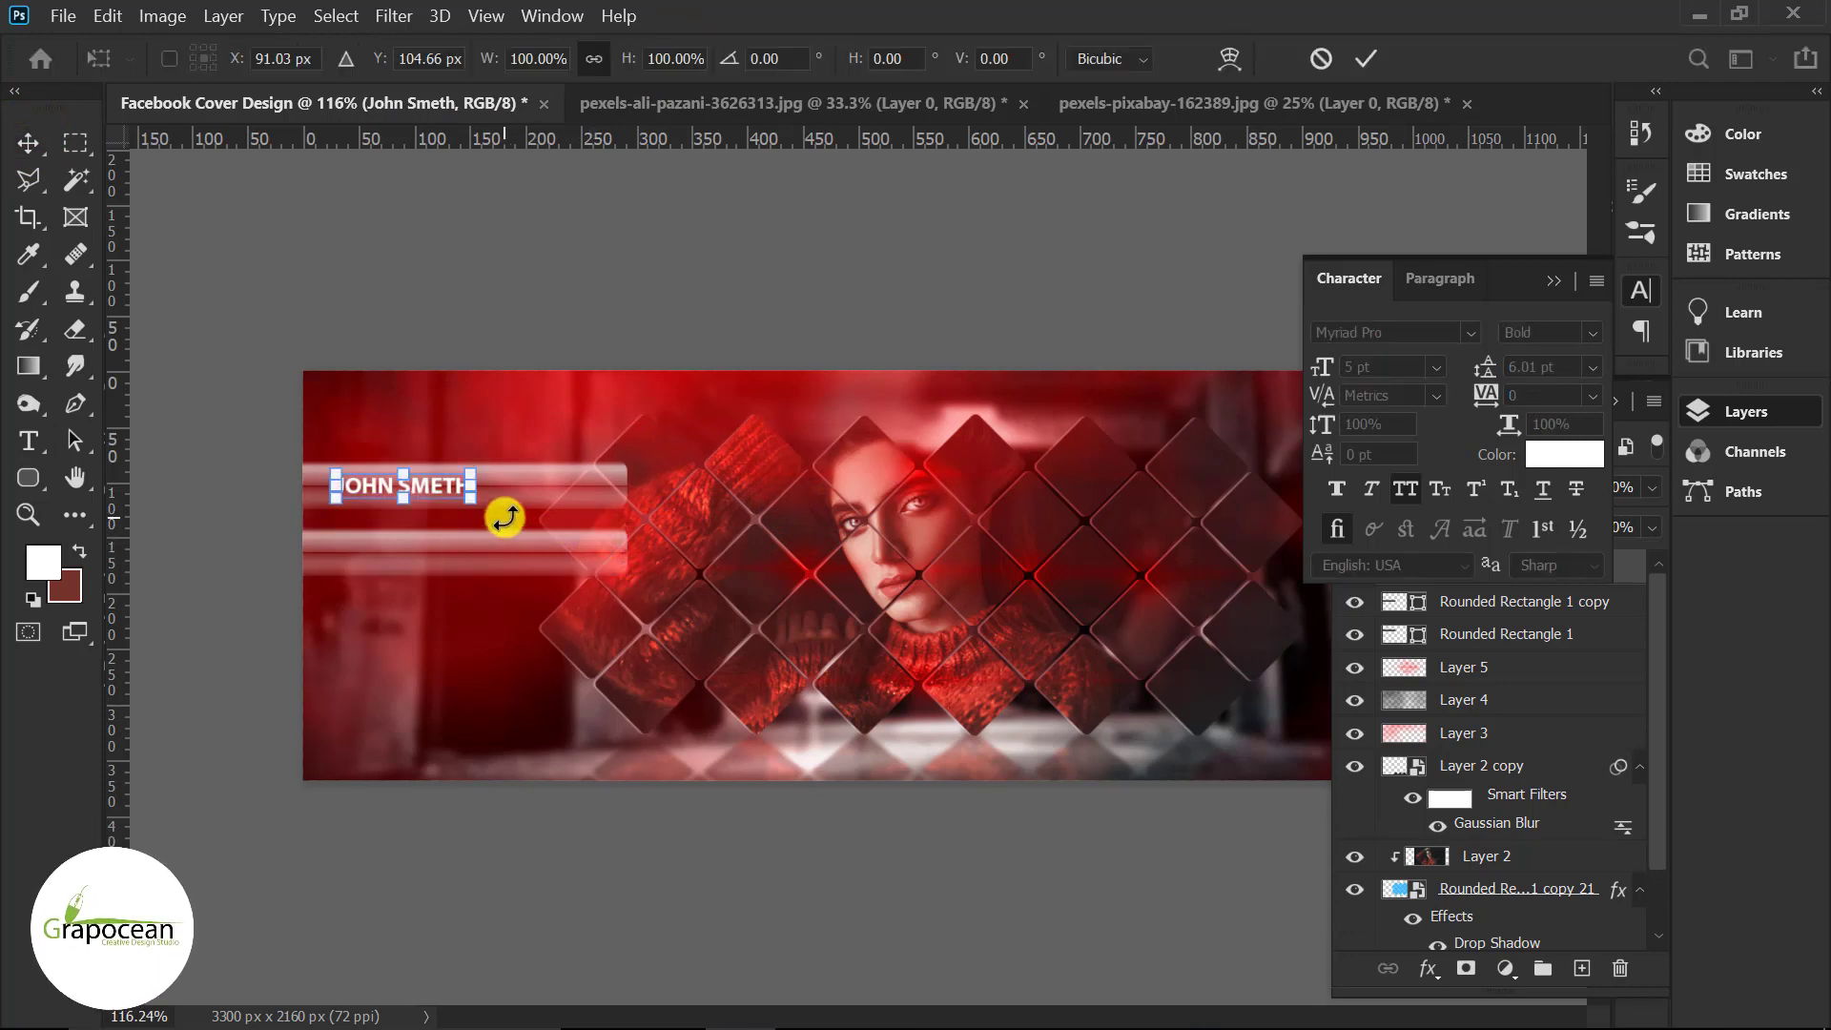
scroll(503, 520, "up", 4)
left_click_drag(381, 478, 457, 483)
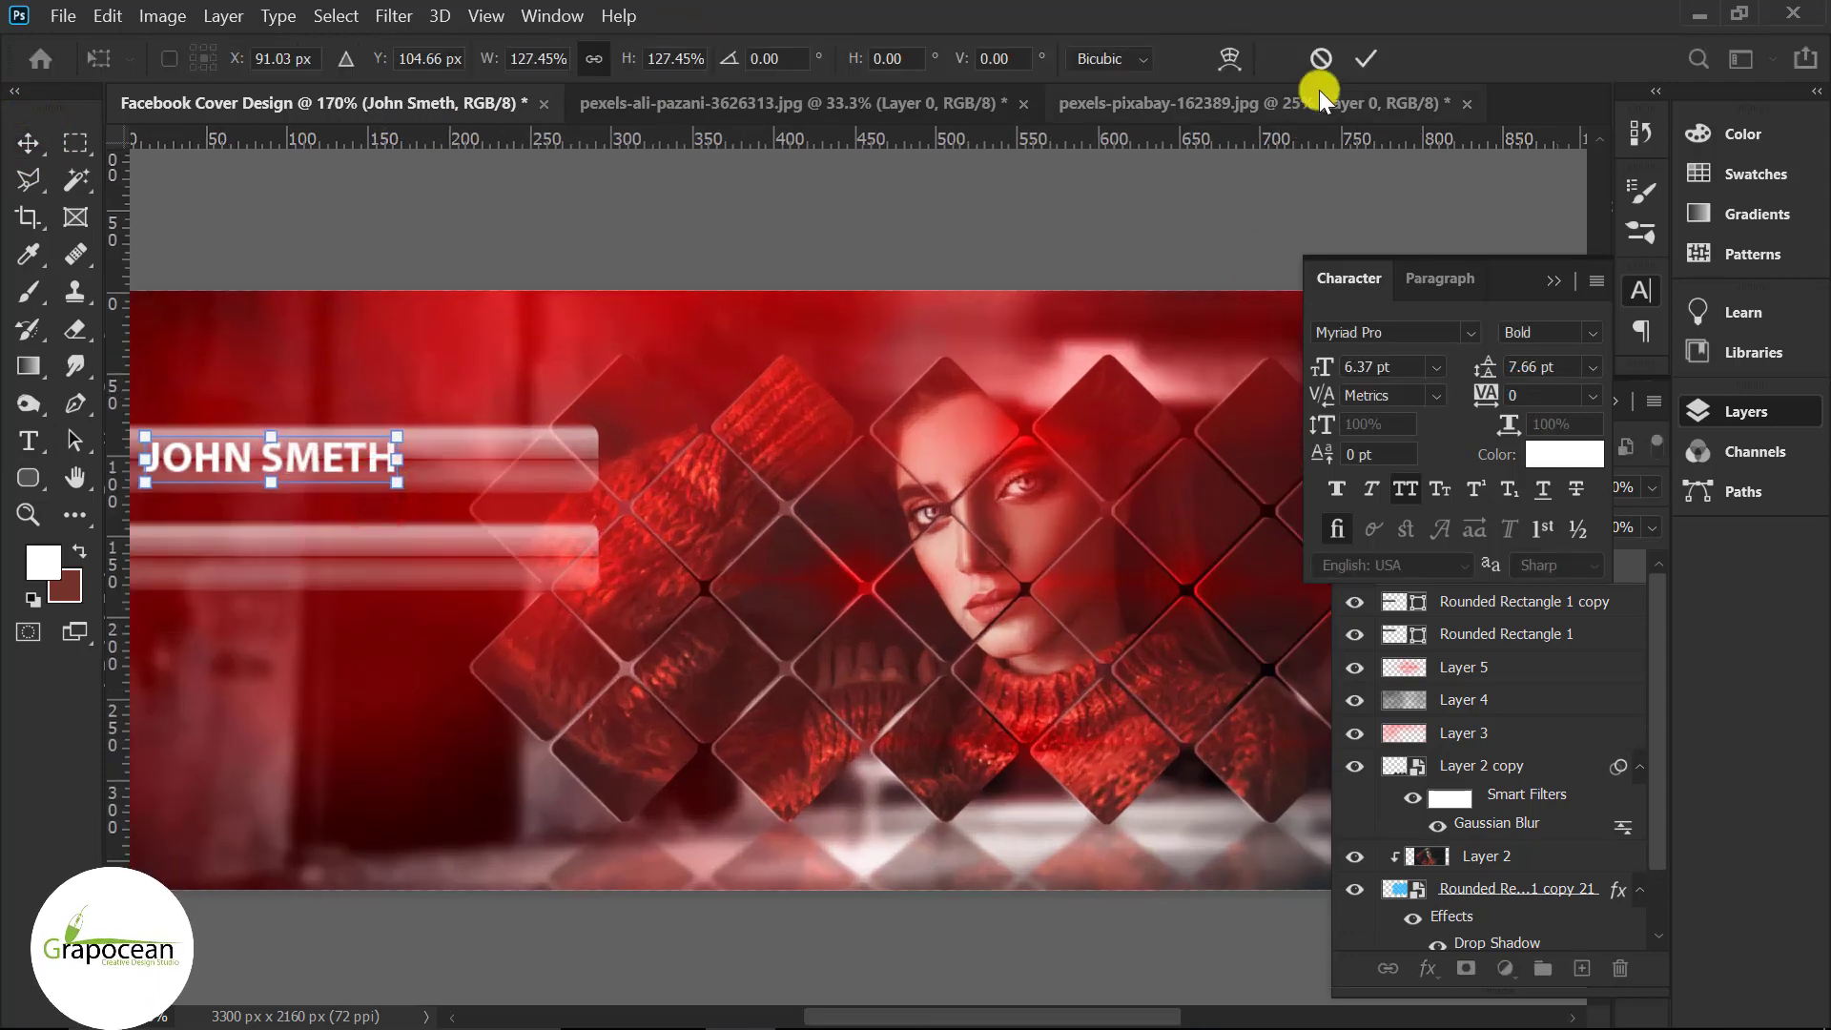
left_click(1366, 58)
scroll(806, 489, "down", 4)
scroll(805, 488, "up", 1)
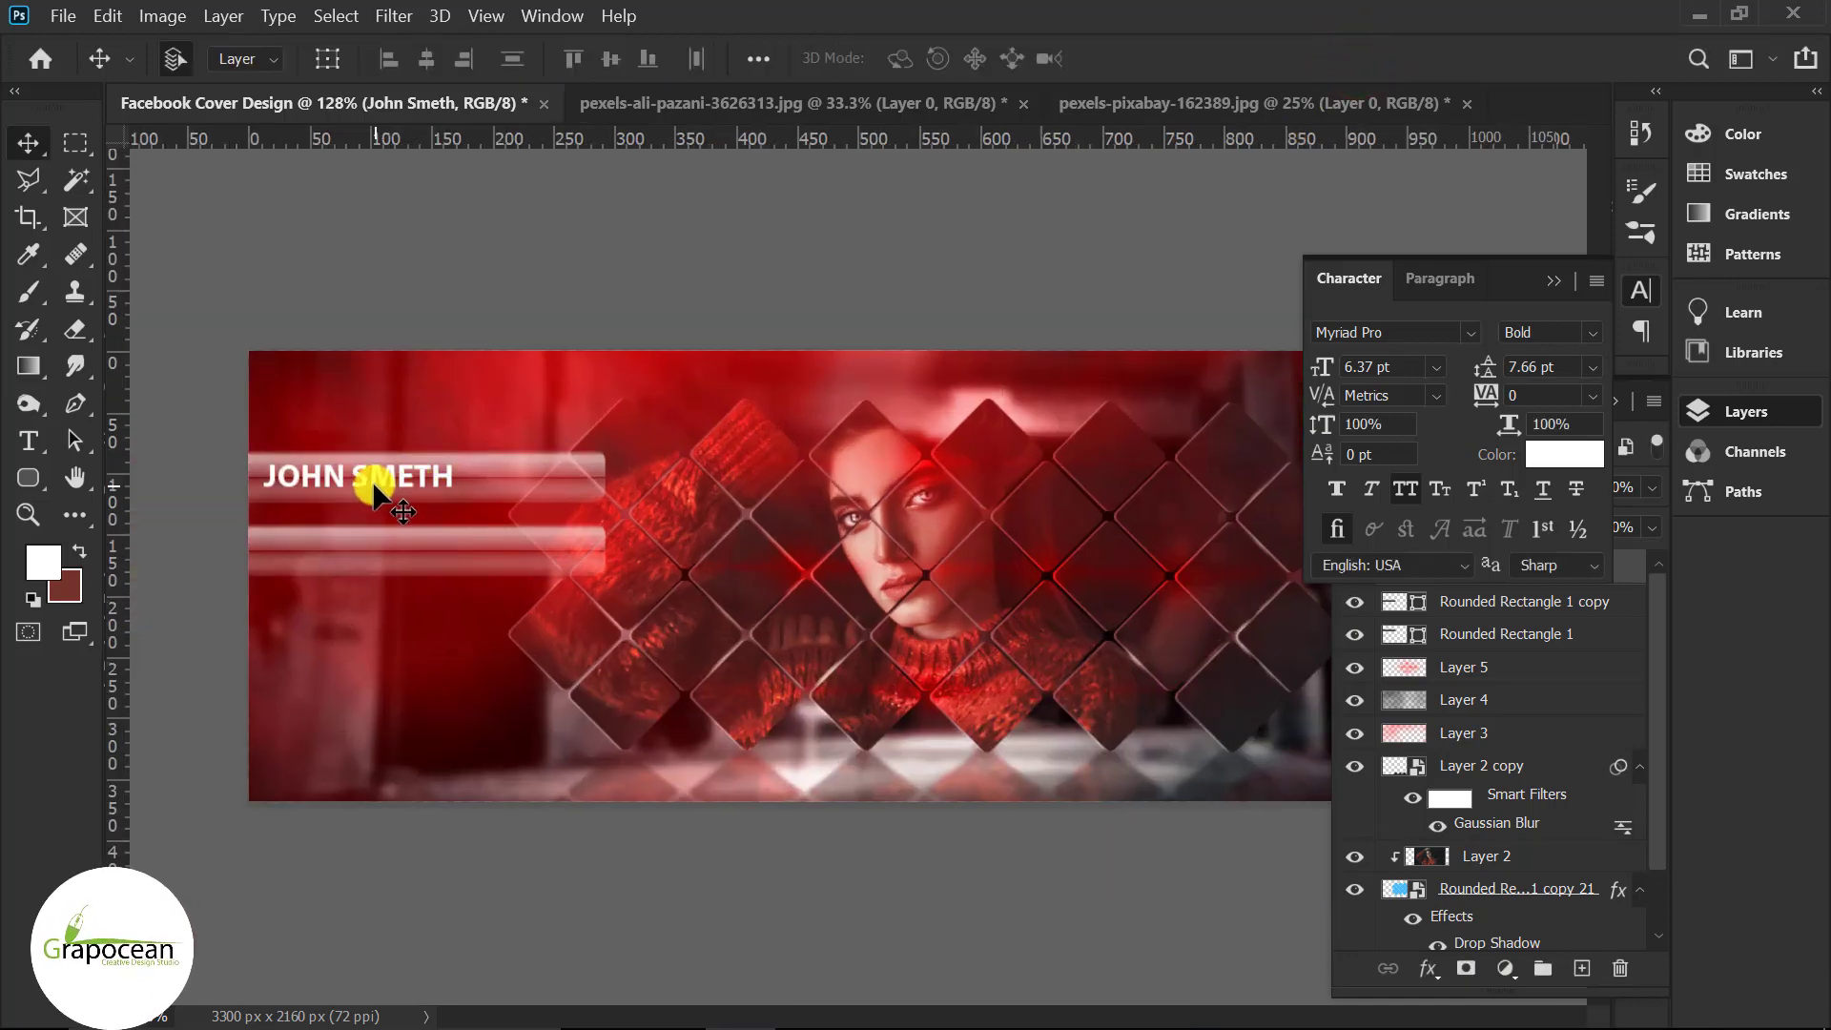
left_click_drag(450, 488, 425, 557)
- Retype the copy as 'Graphic Designer' in Regular weight without All Caps, positioned on the lower bar
key("t")
type("GR")
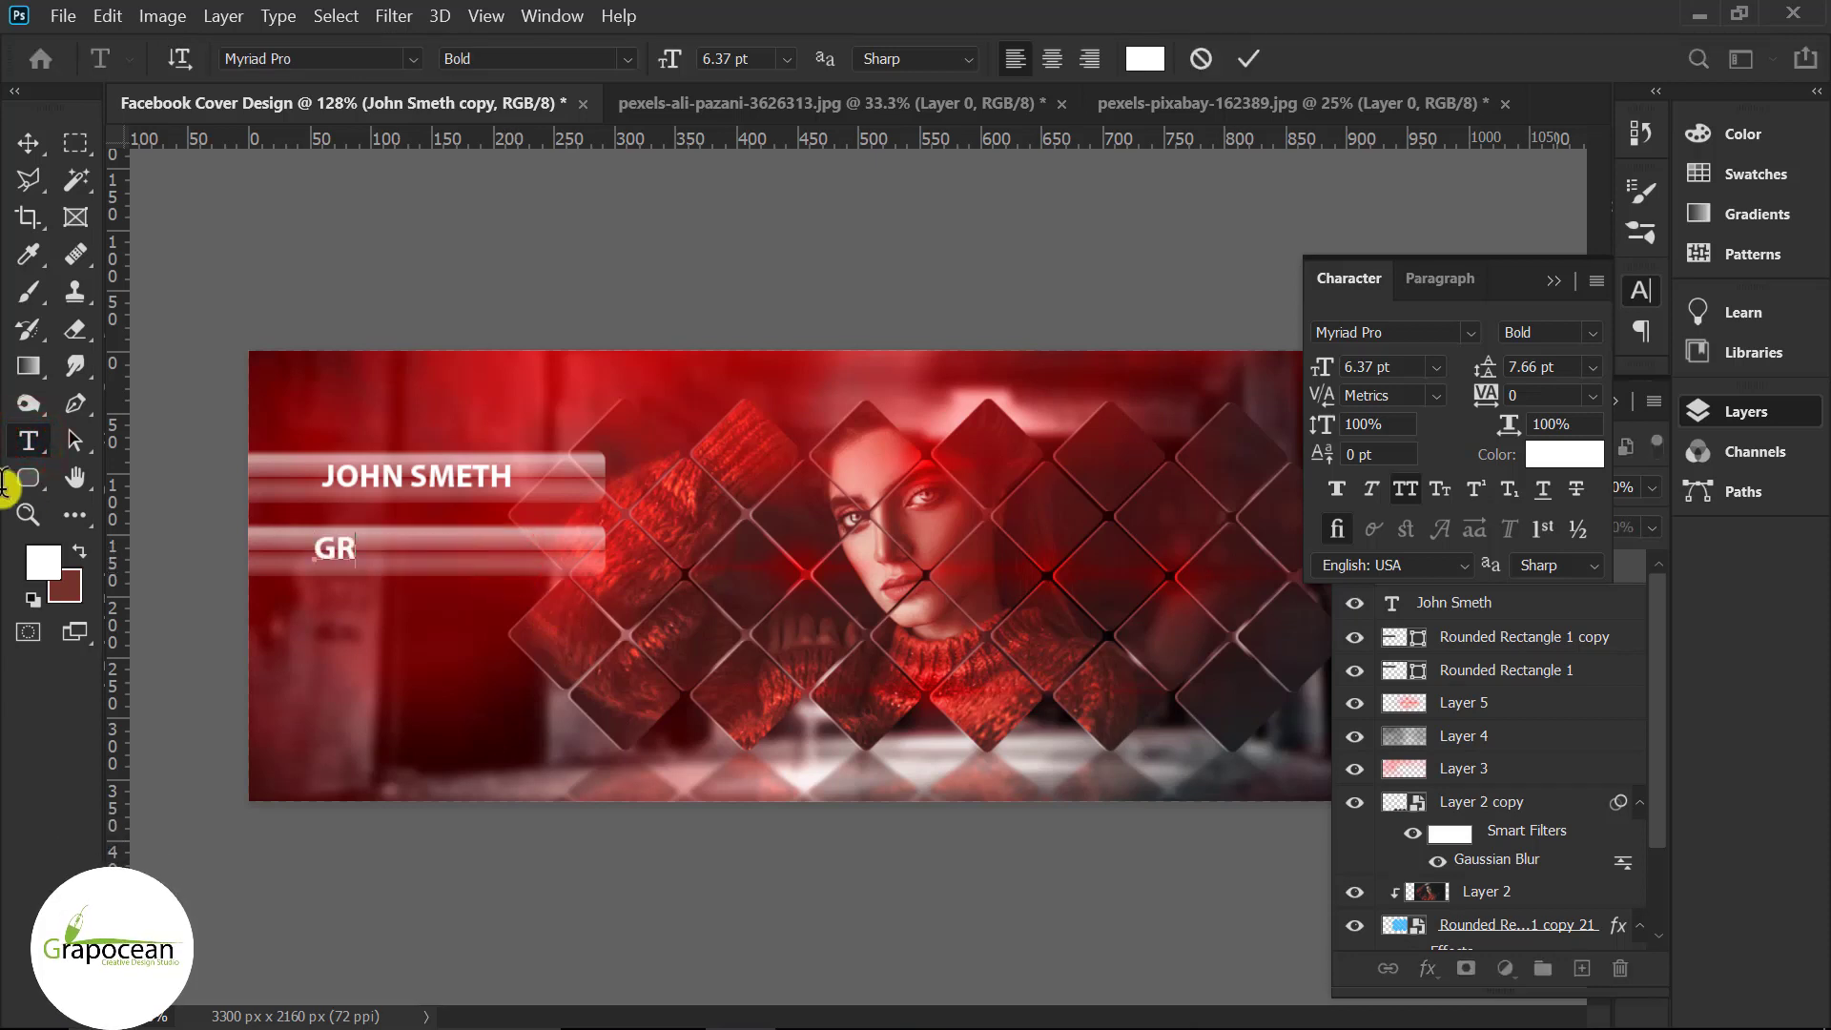
type("APHIC DES")
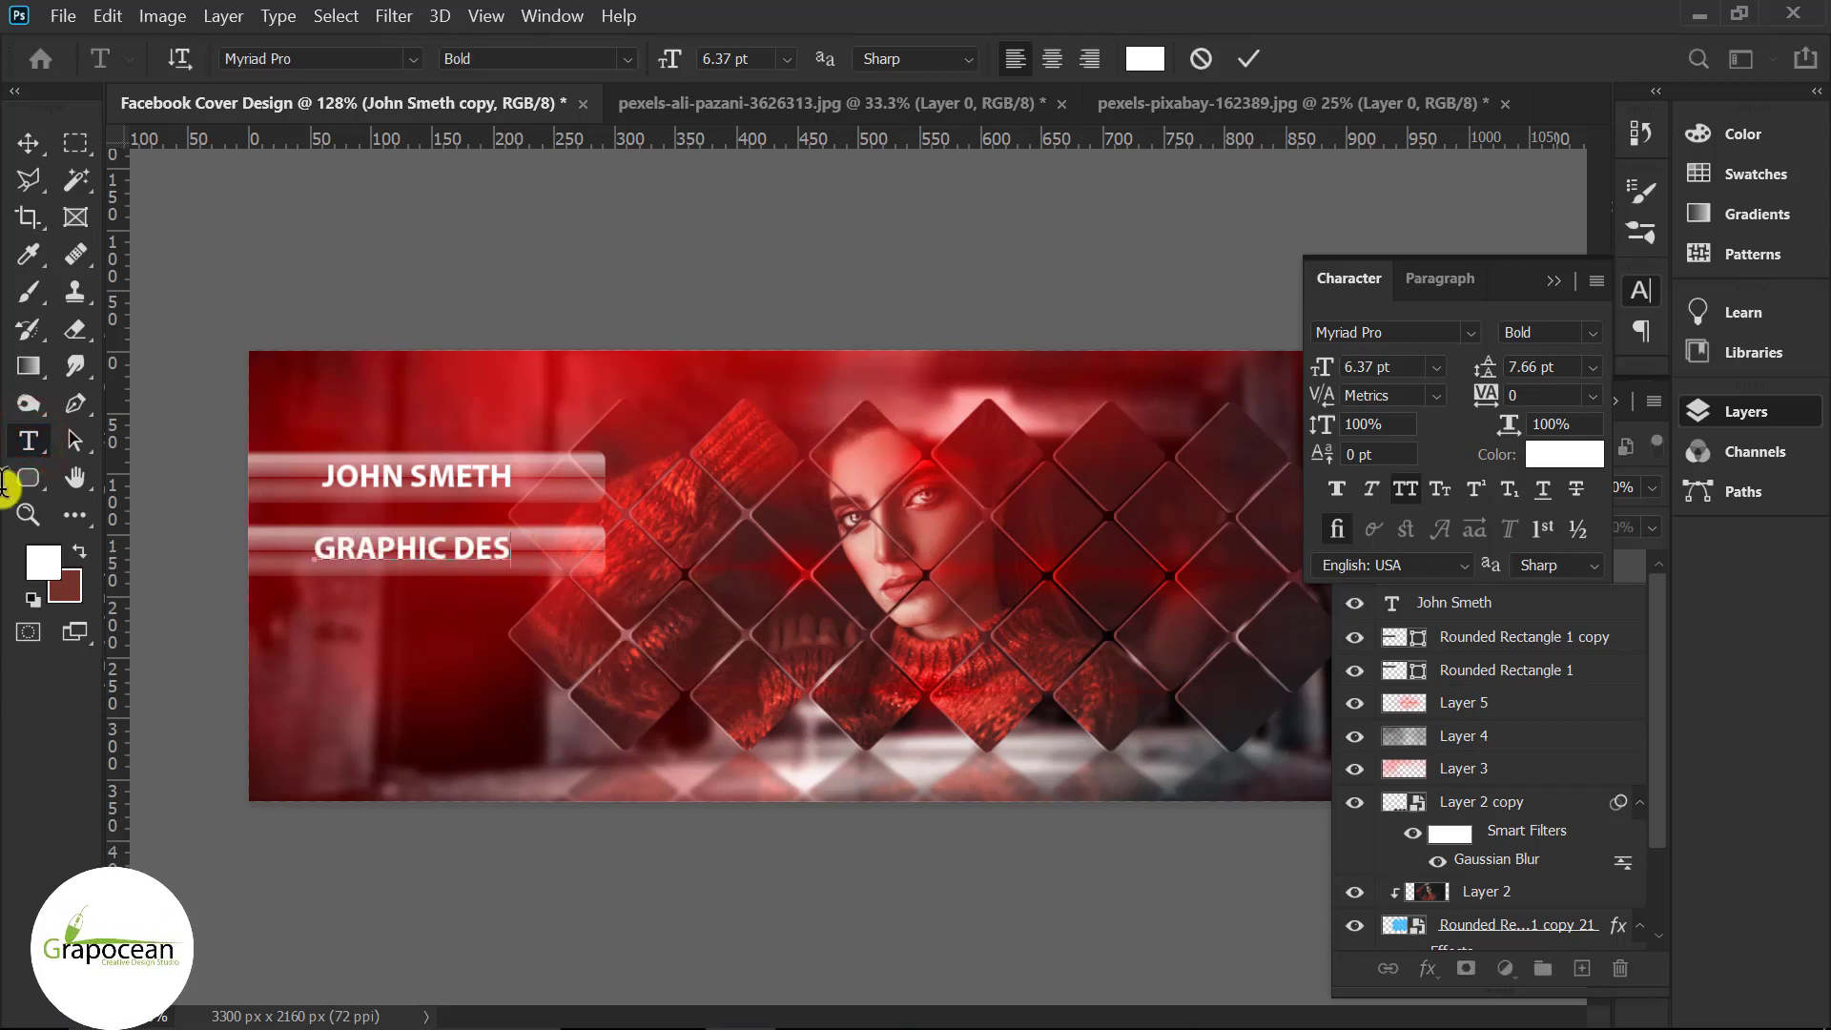
type("IGNER")
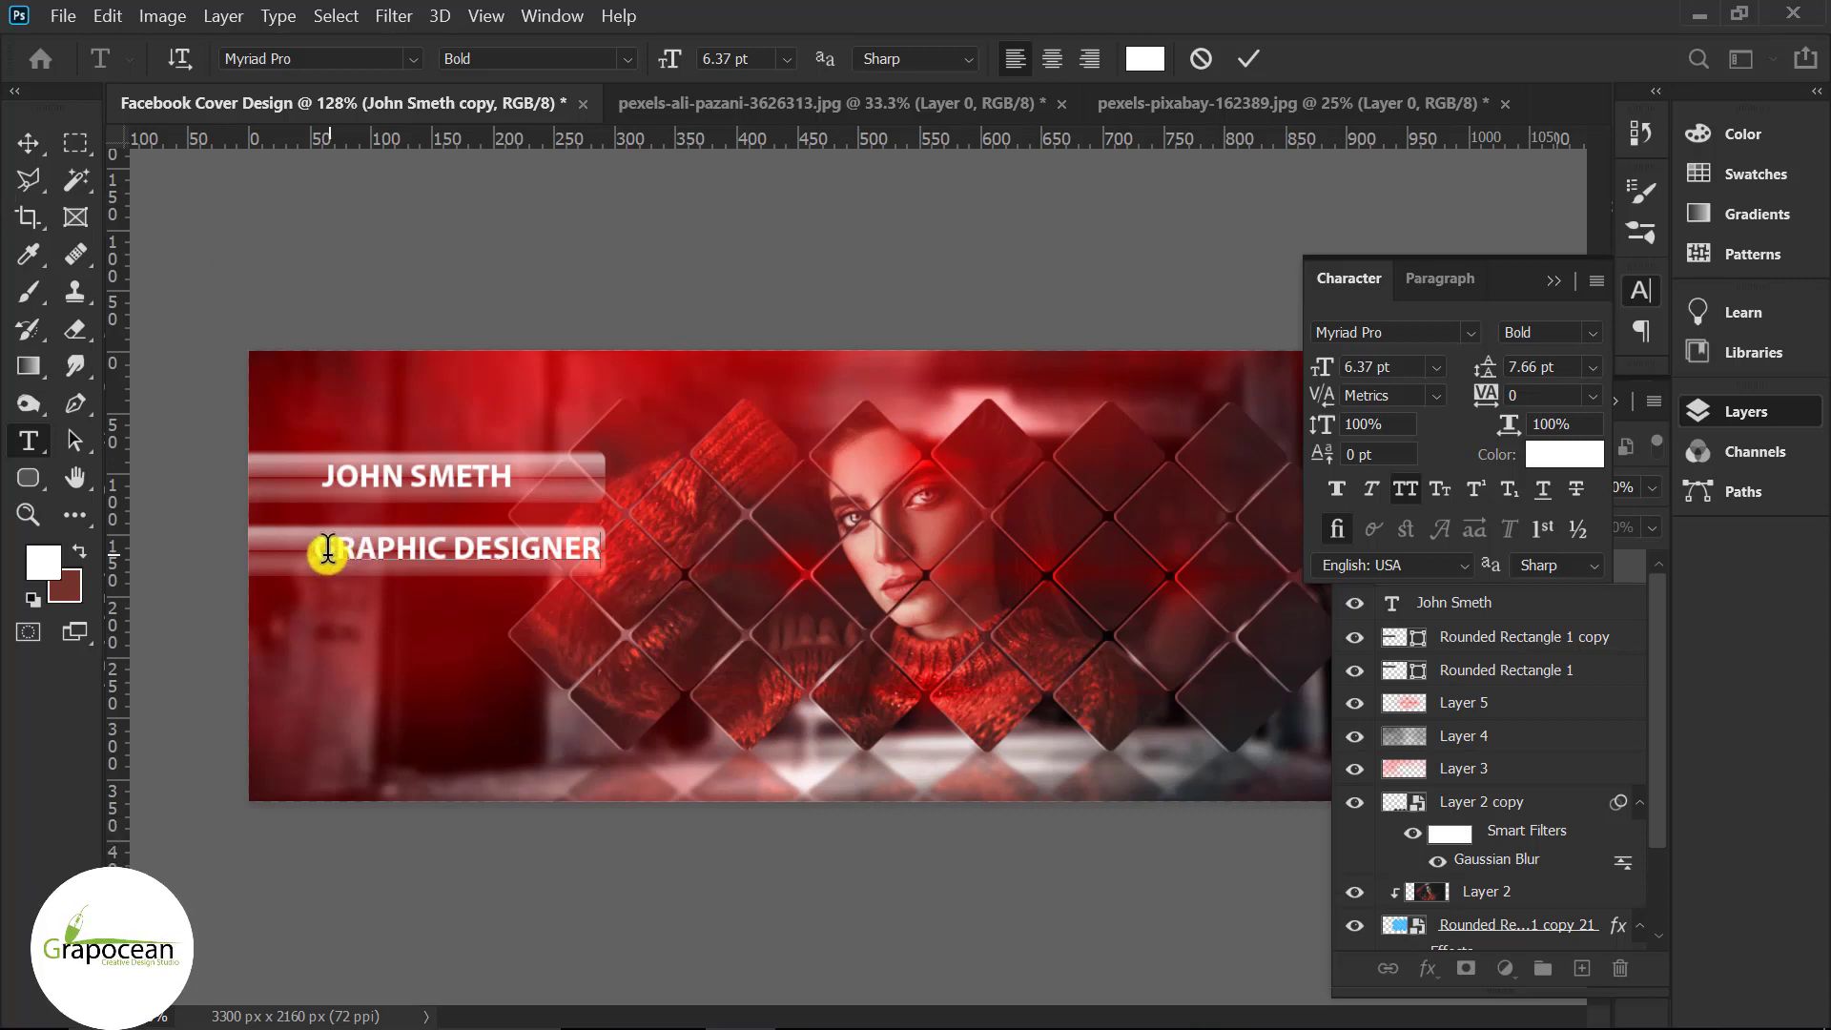
left_click_drag(327, 550, 1011, 591)
left_click(627, 59)
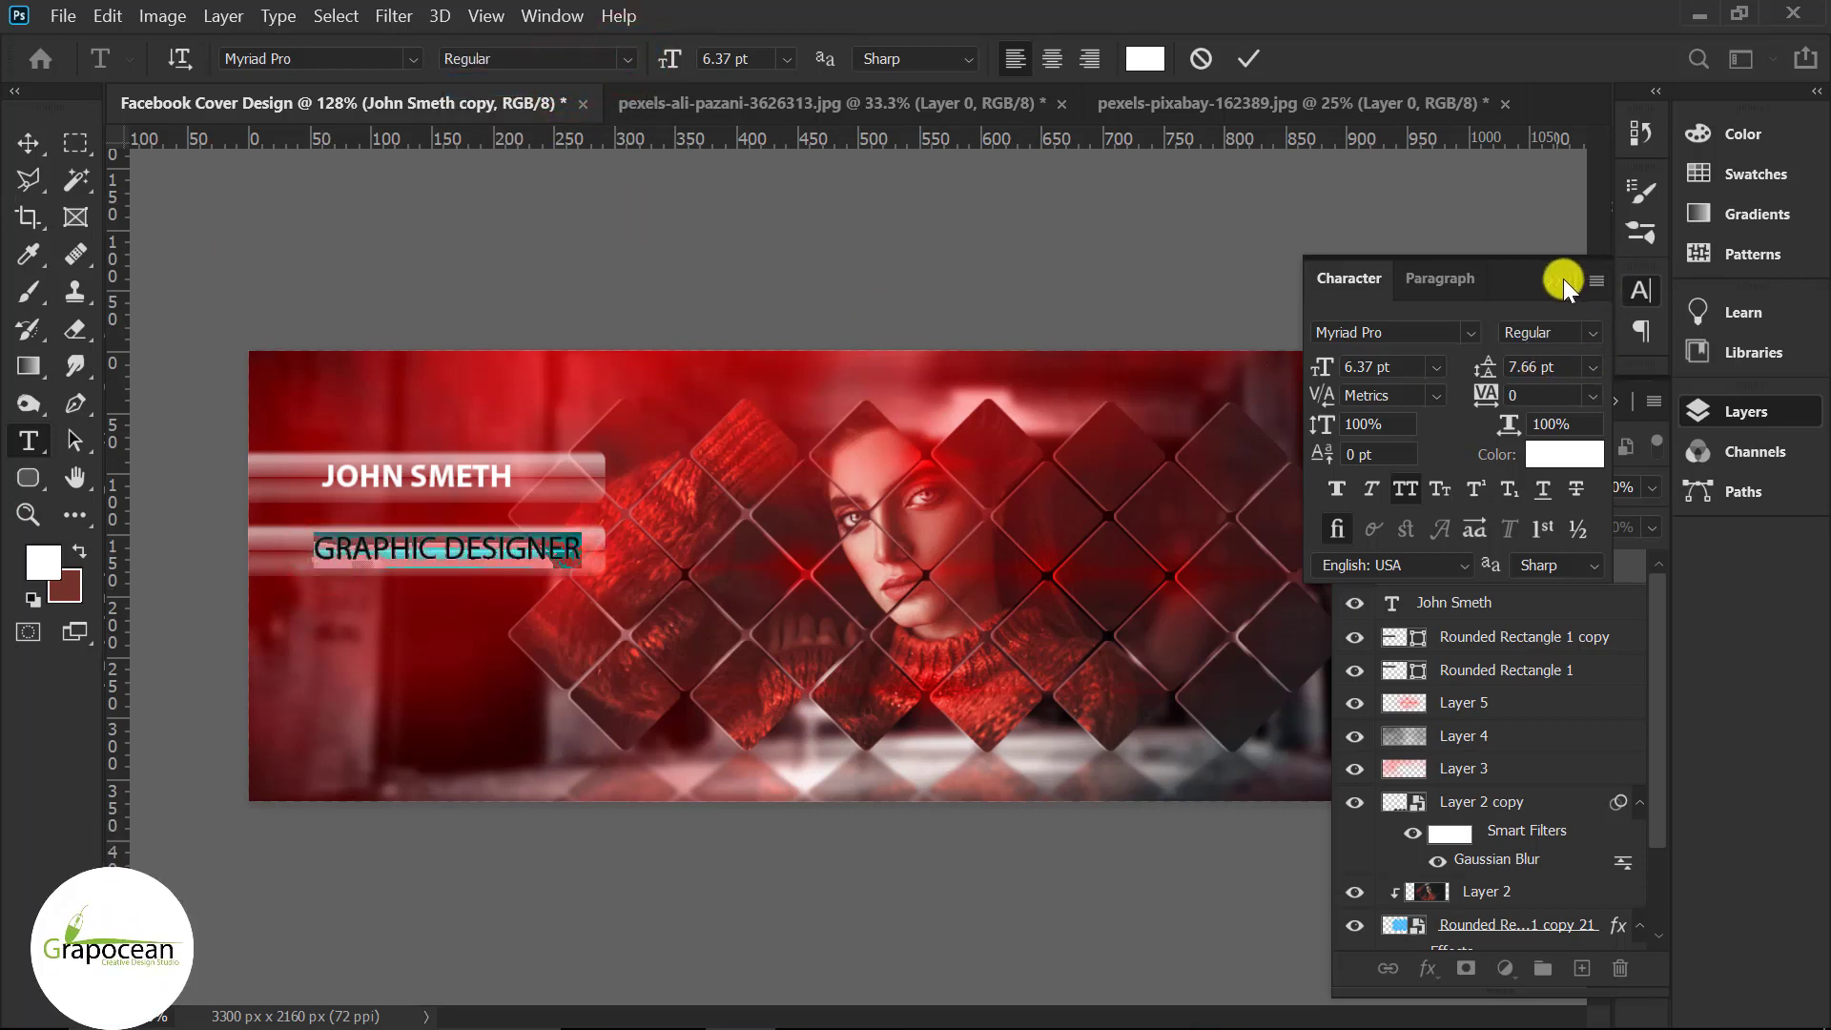
left_click(1400, 487)
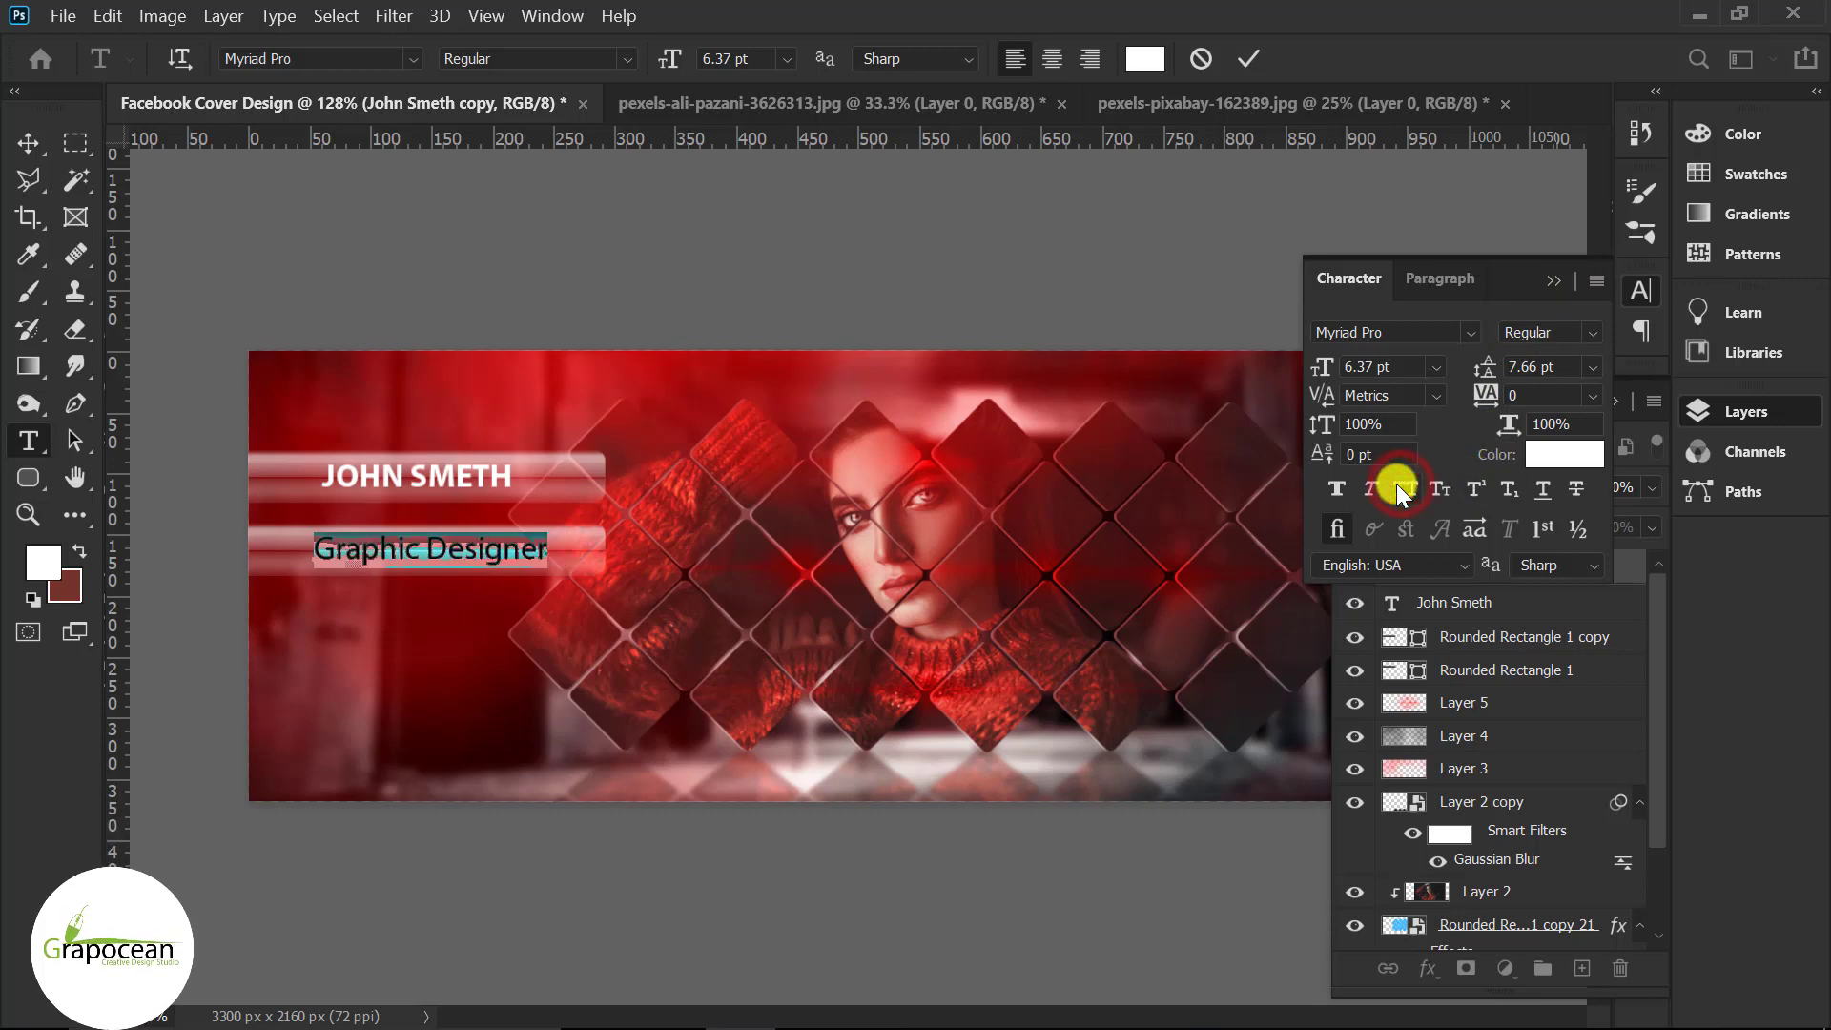
left_click(1552, 276)
left_click(28, 141)
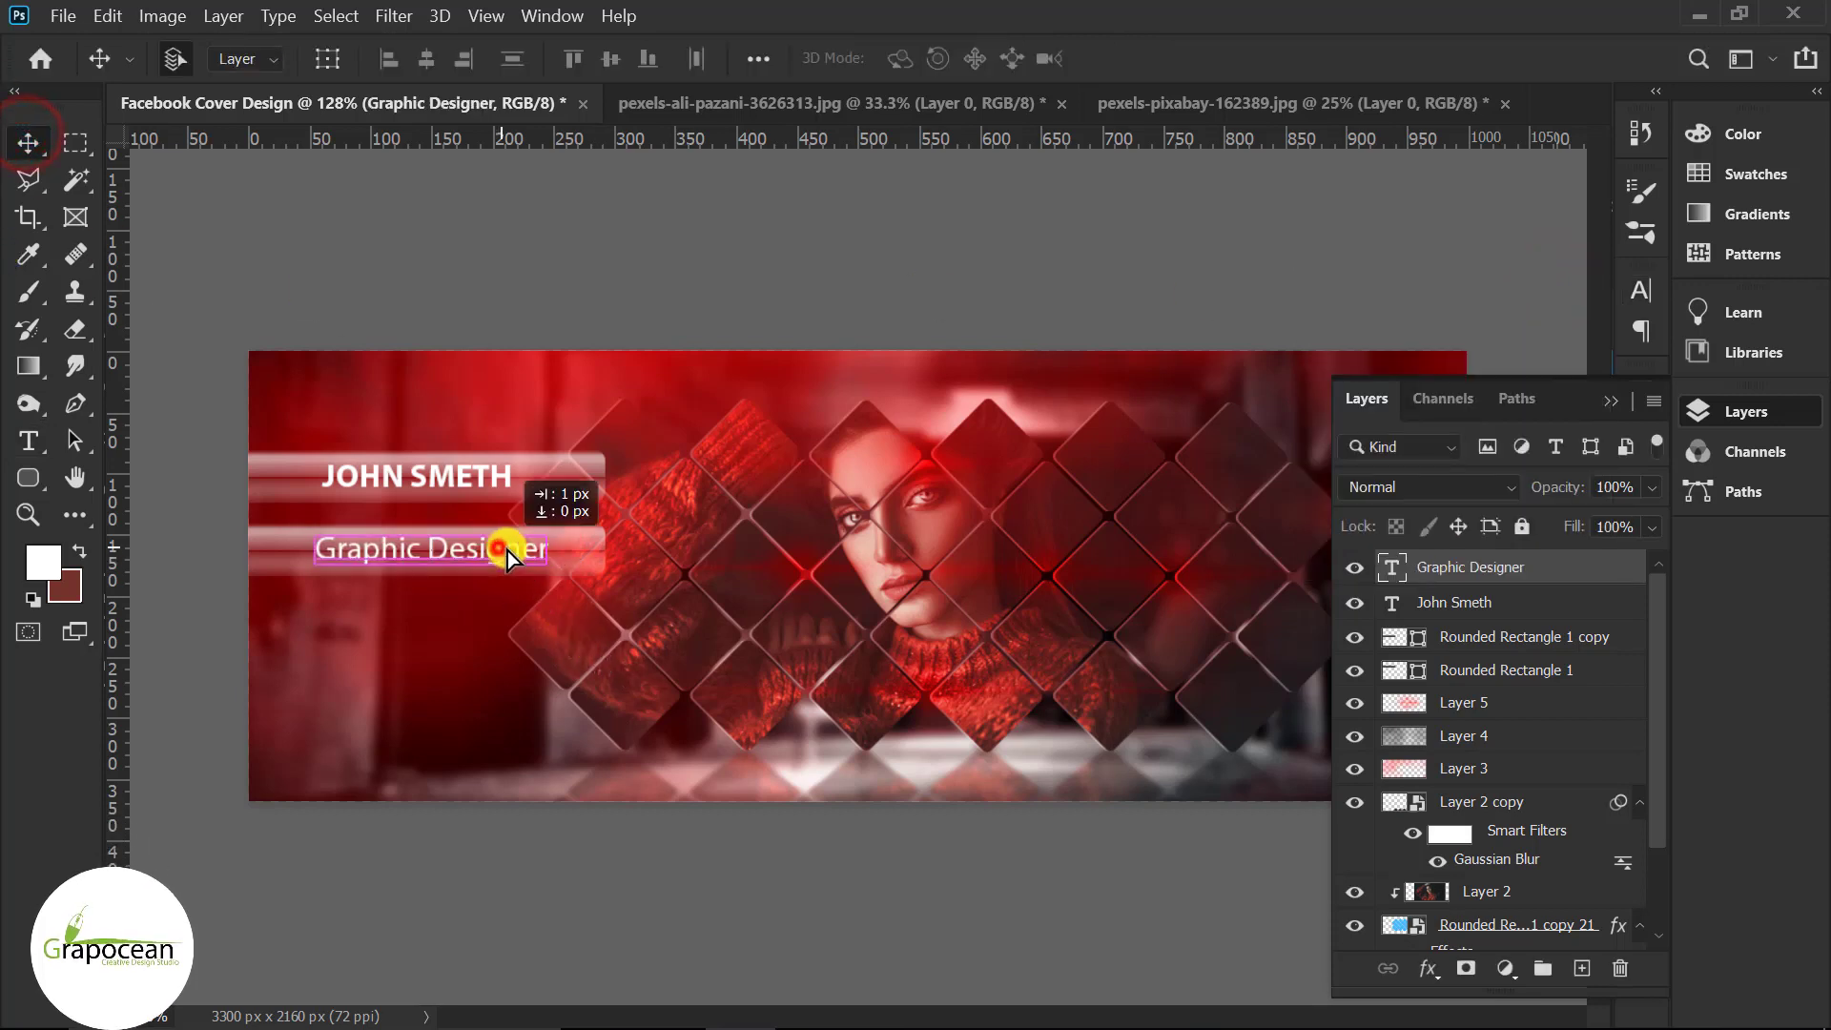
left_click_drag(508, 551, 509, 552)
scroll(694, 731, "down", 3)
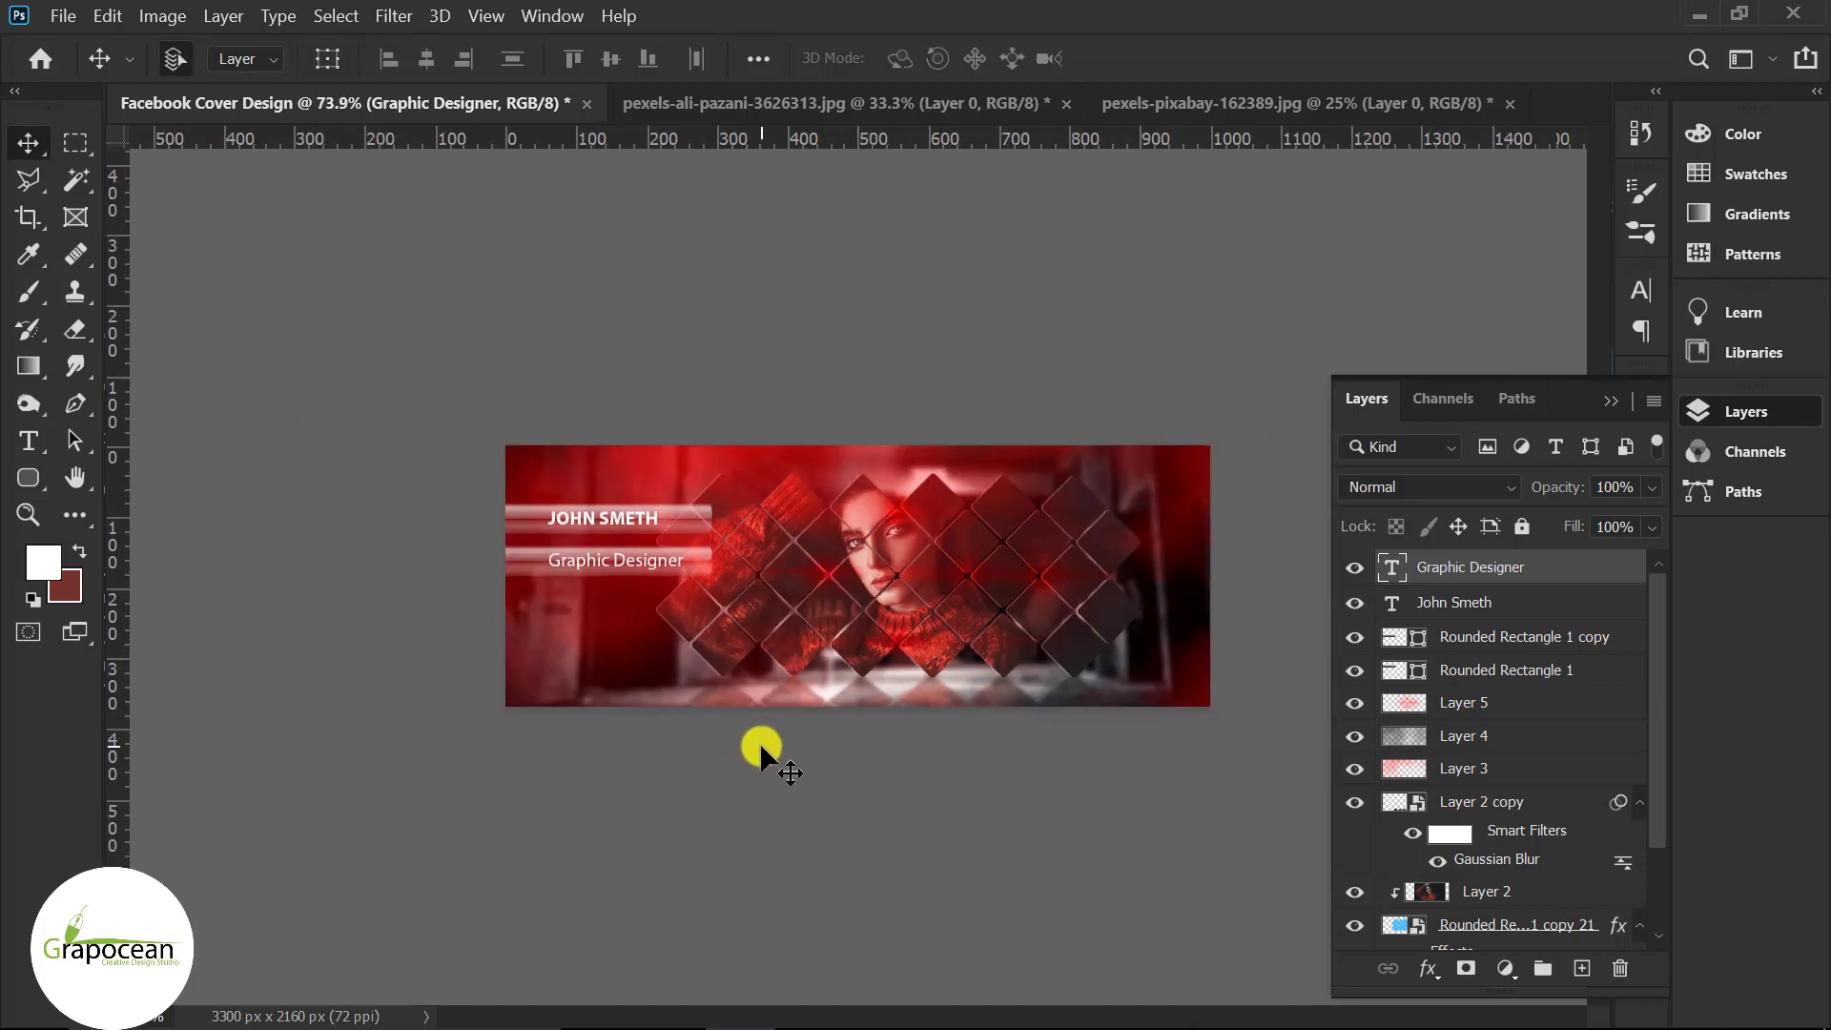
- Duplicate the gradient light bar onto the cover's right side
scroll(760, 748, "up", 2)
left_click(644, 570)
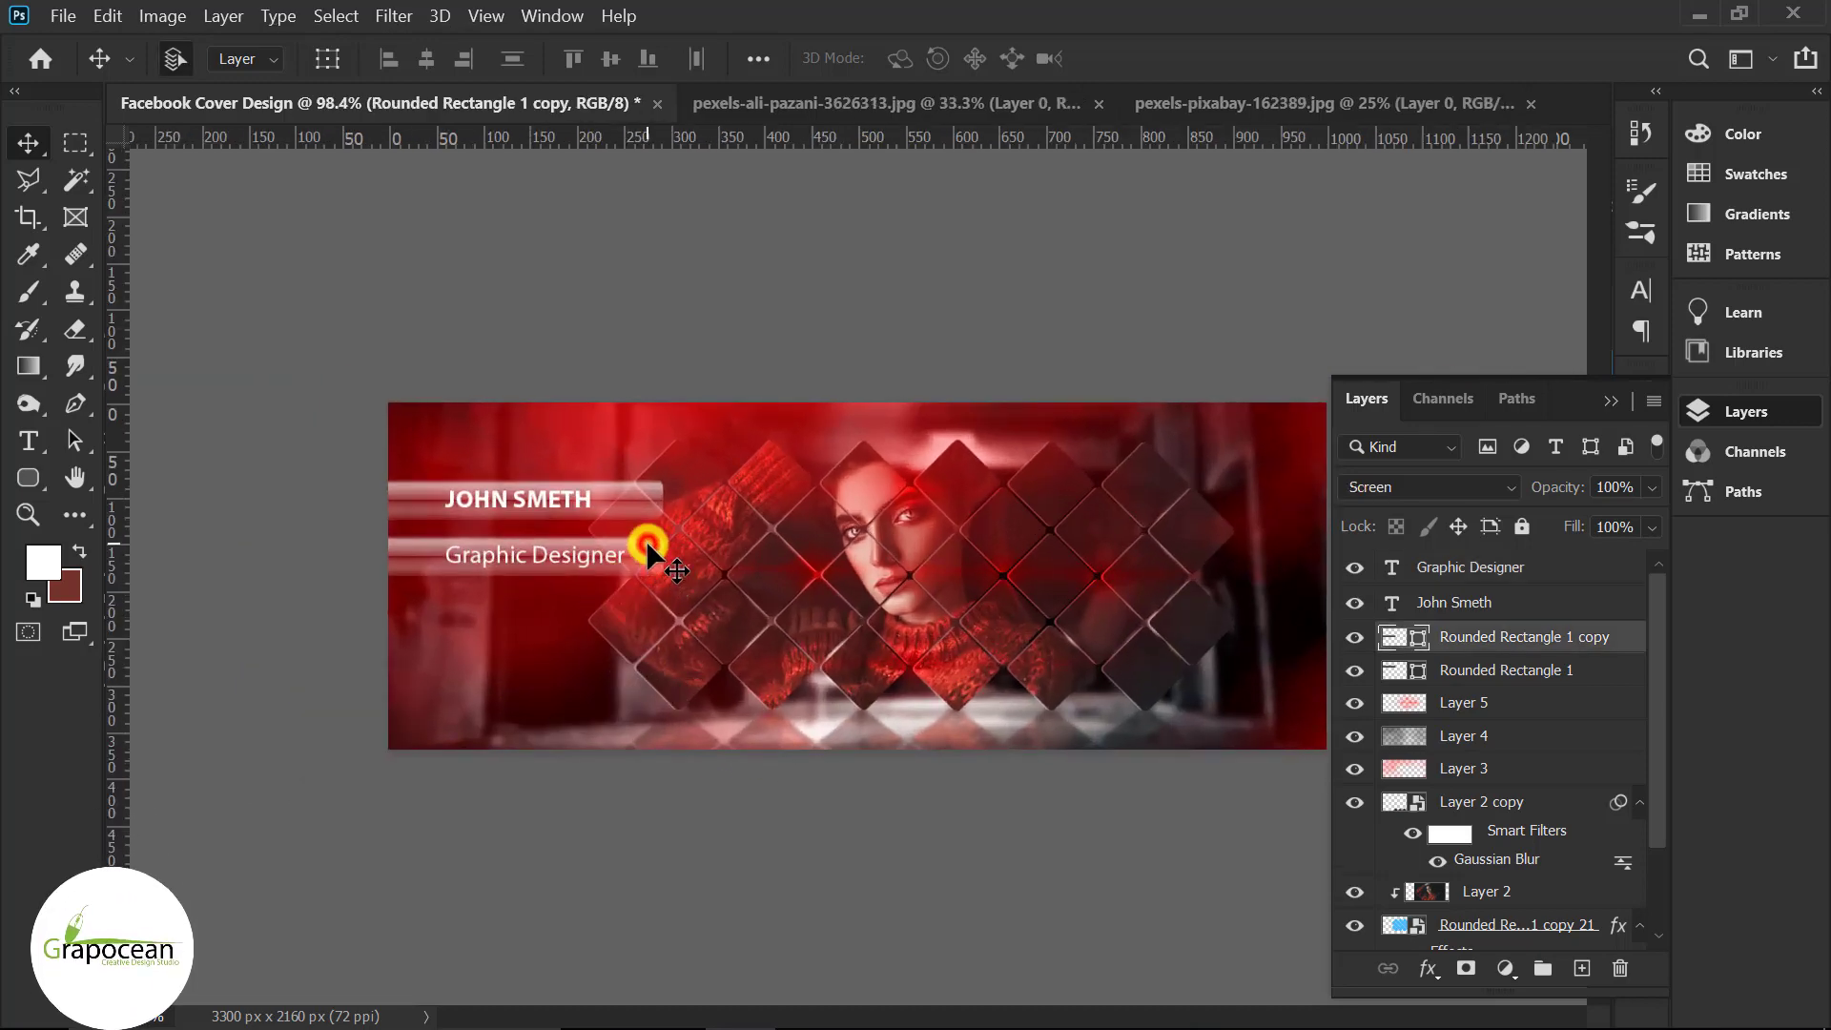
left_click_drag(694, 549, 1091, 577)
scroll(1092, 577, "down", 2)
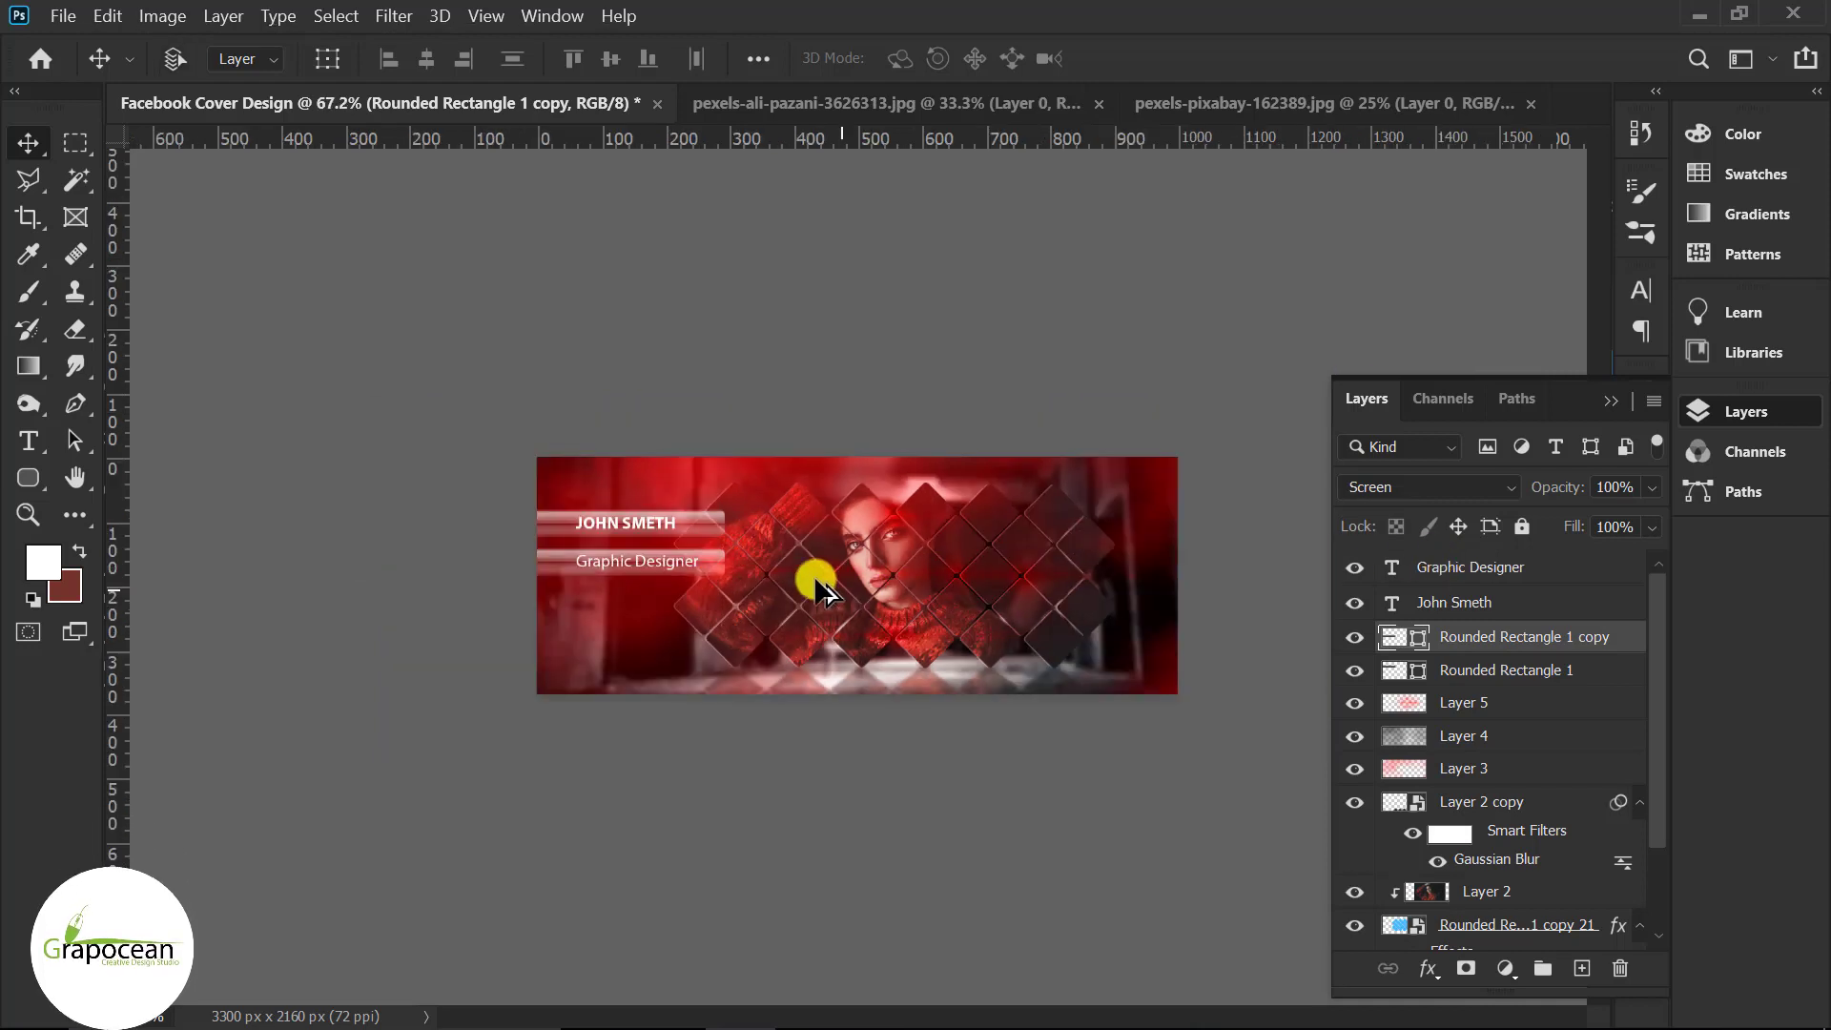
scroll(813, 577, "down", 2)
left_click(734, 531, "ctrl")
mouse_move(735, 530)
left_mouse_down()
mouse_move(1112, 535)
mouse_move(1084, 550)
left_mouse_up()
scroll(1101, 666, "up", 1)
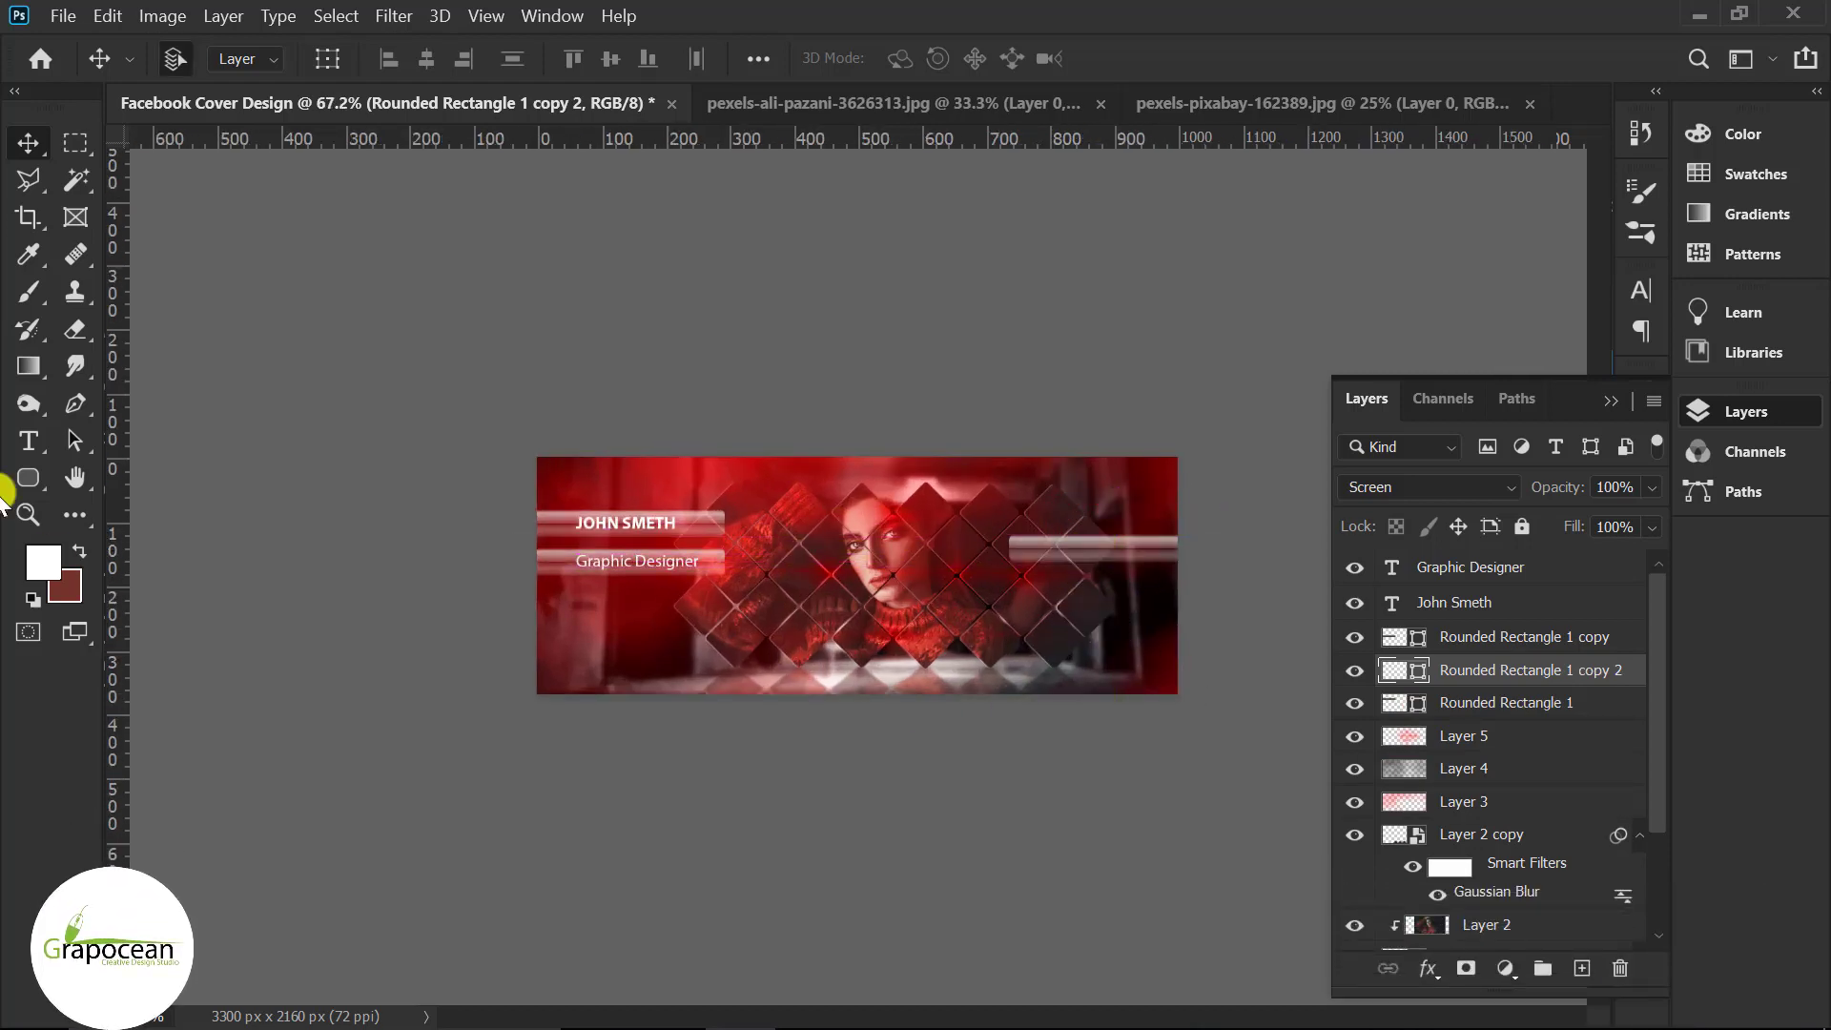
left_click(36, 446)
left_click(18, 145)
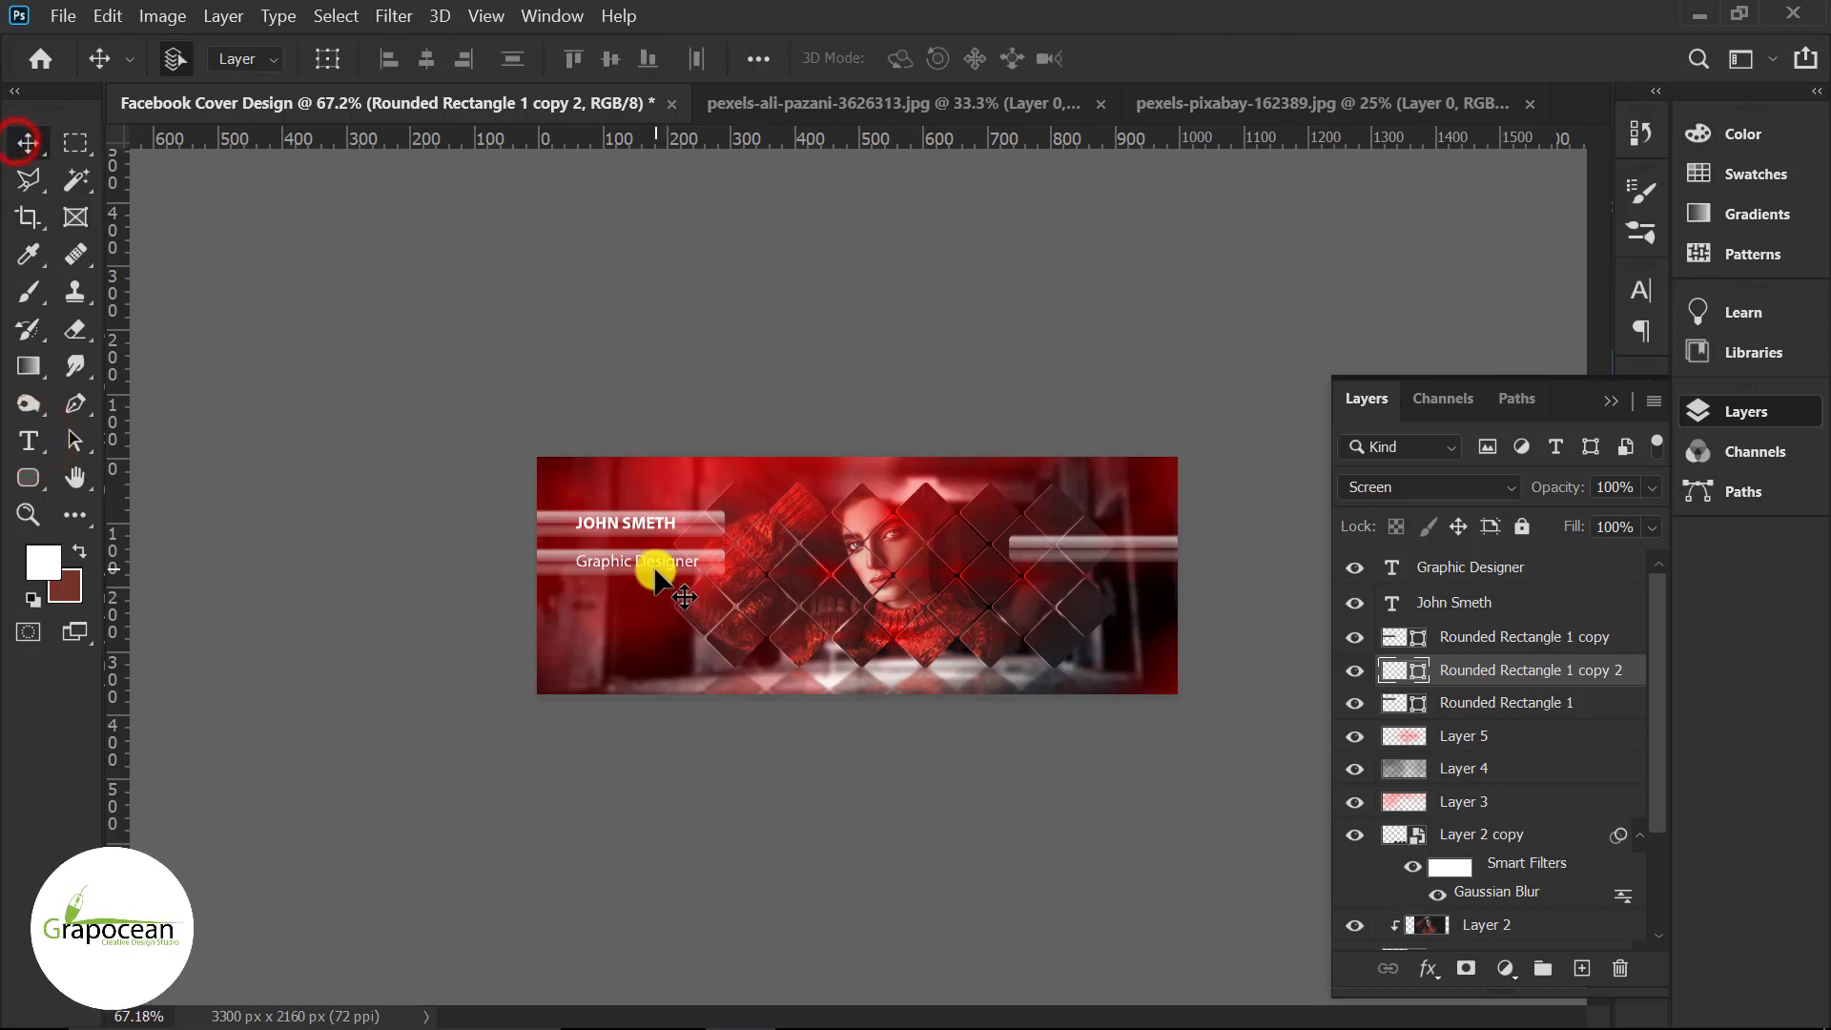
left_click(661, 564)
left_click_drag(709, 566, 1124, 555)
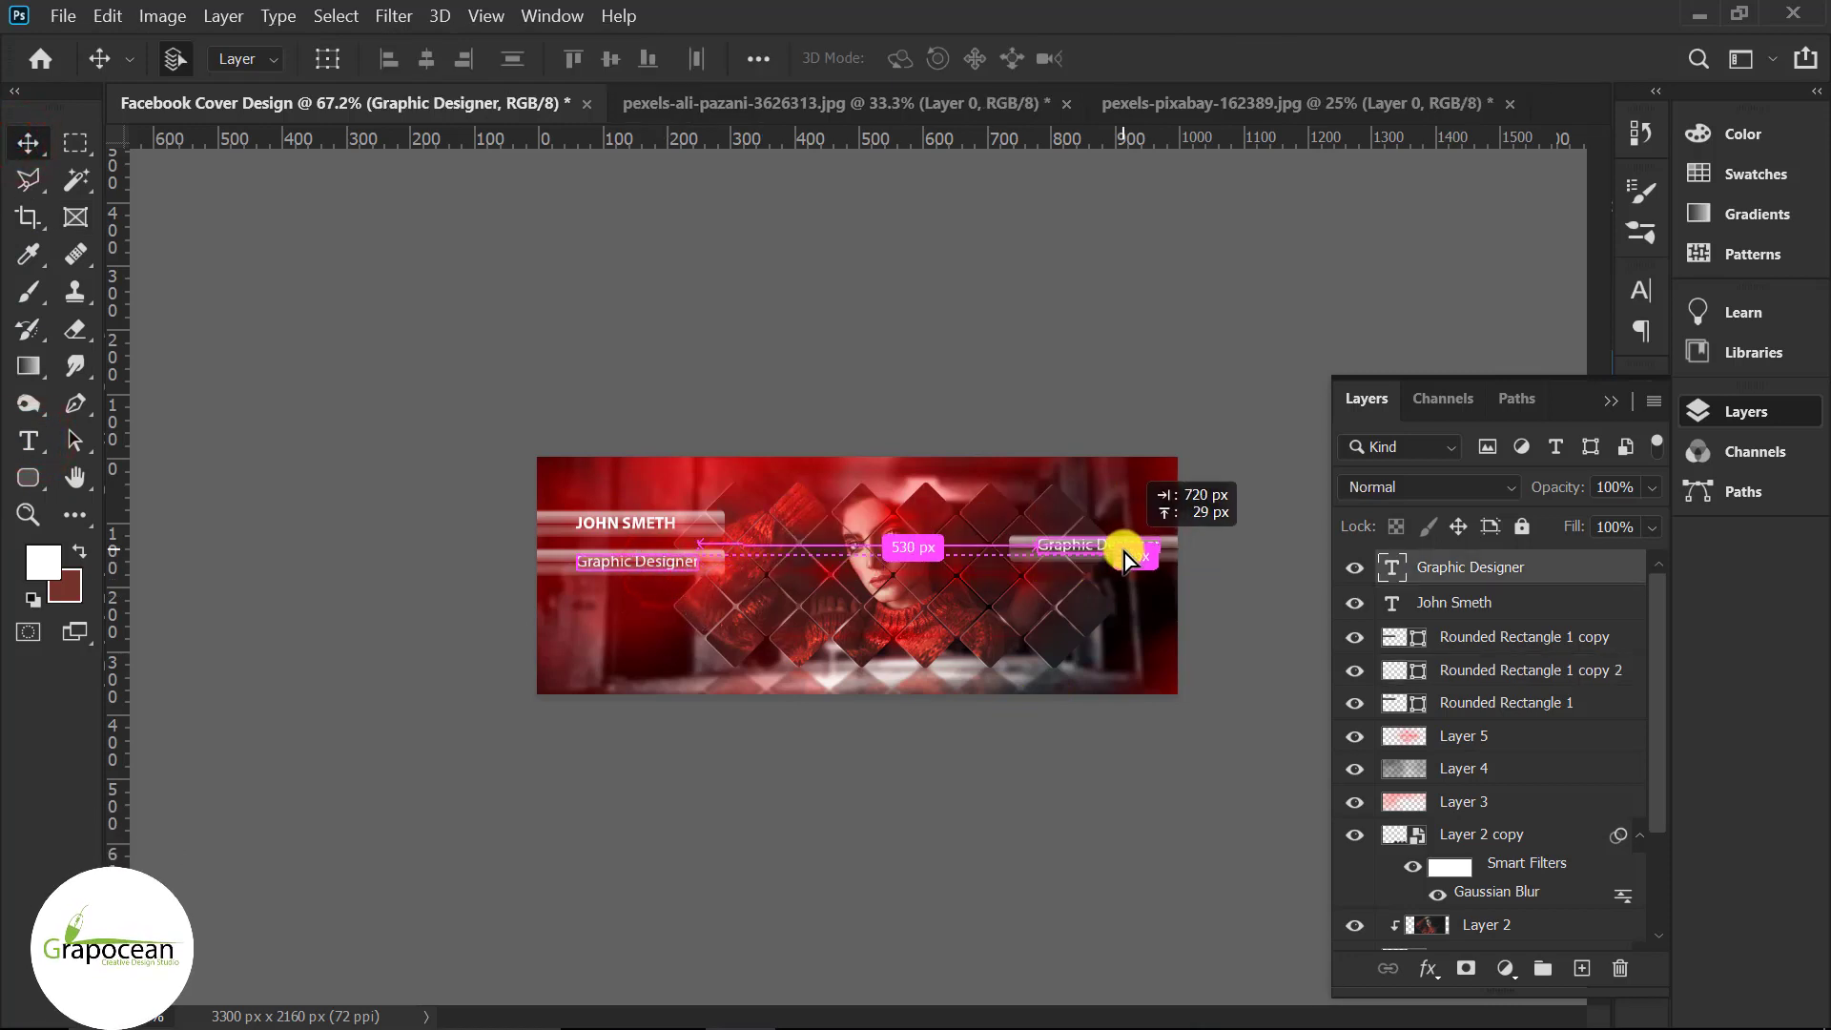
left_click(27, 465)
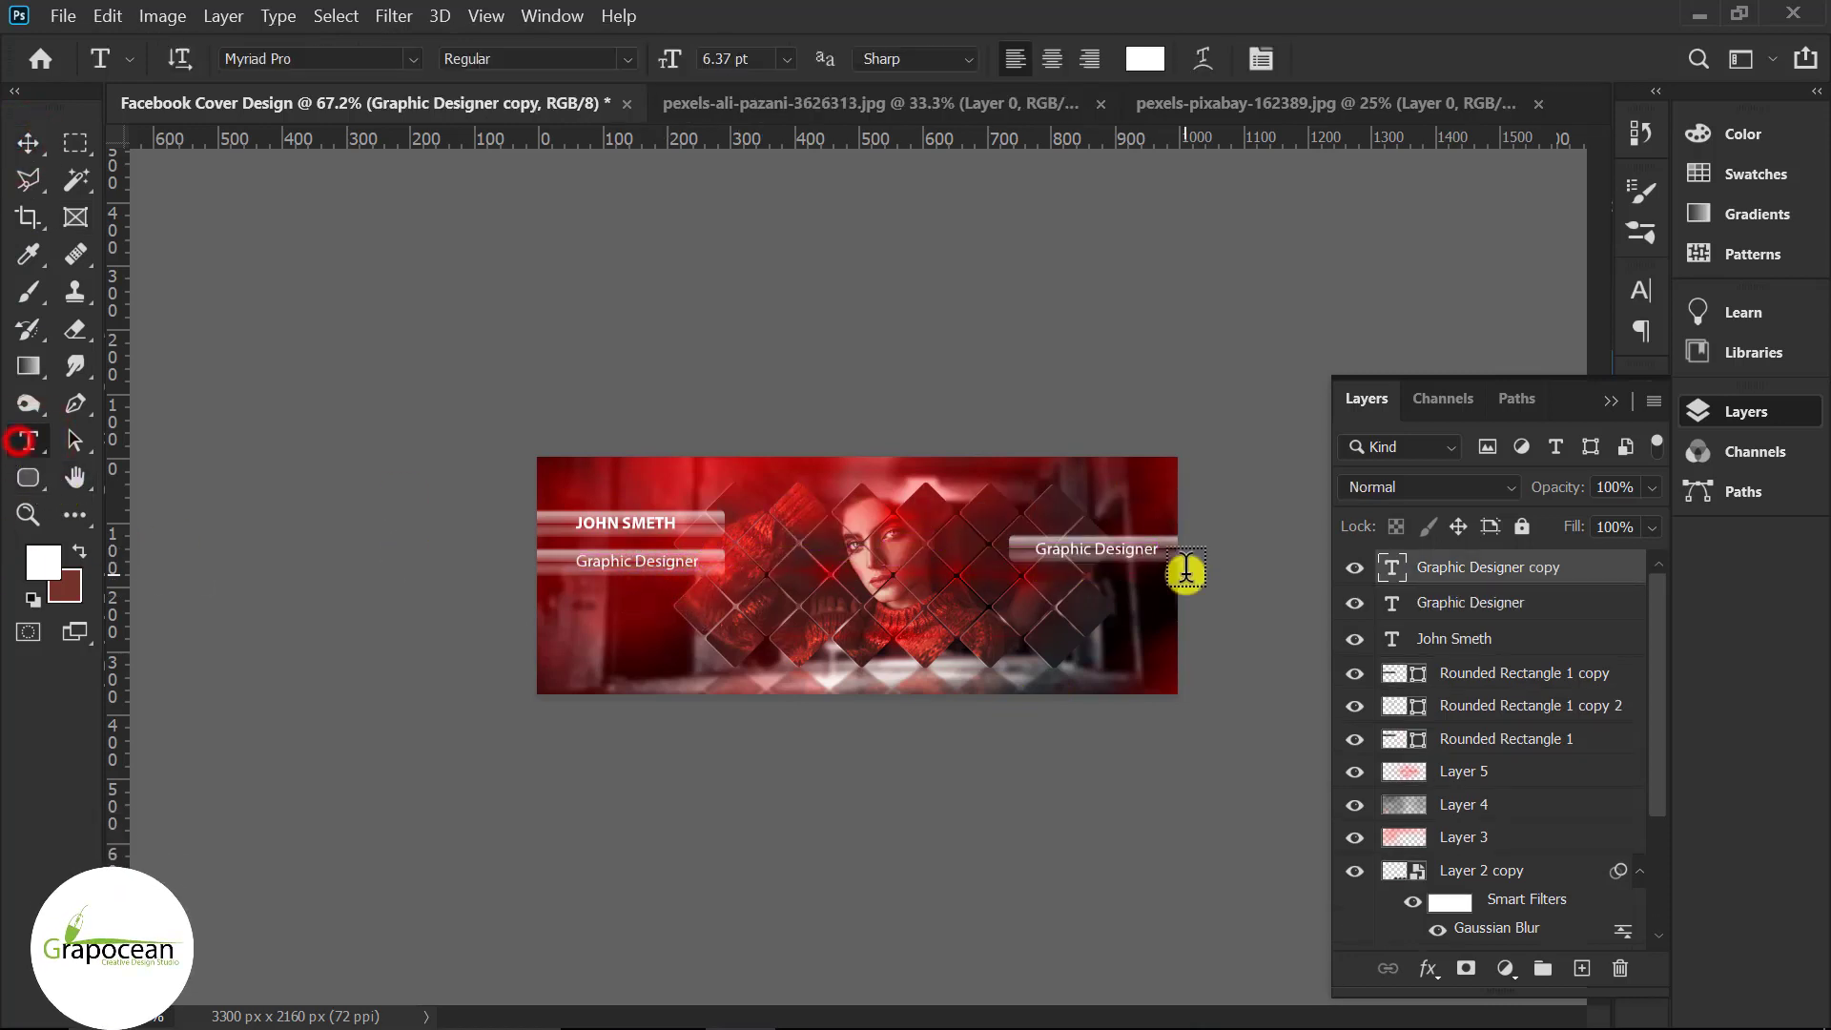
scroll(1186, 572, "up", 2, "alt")
left_click_drag(1094, 541, 1259, 541)
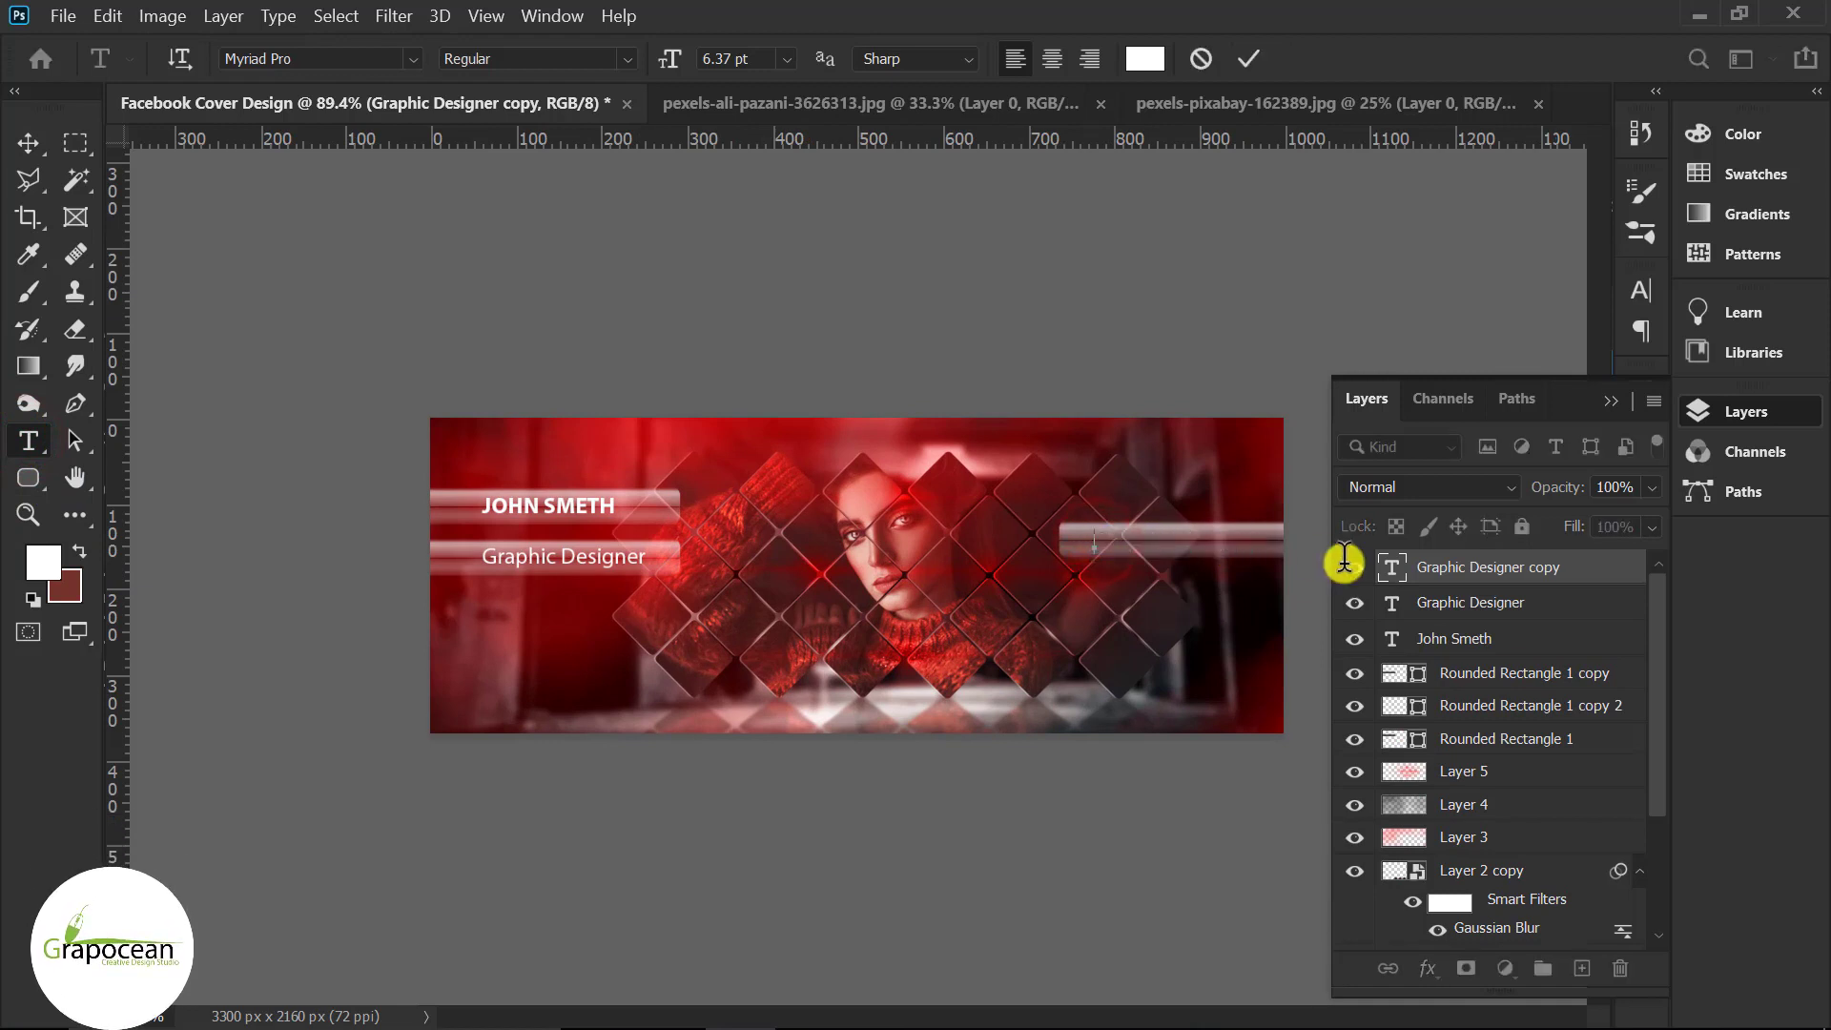
type("www.grapocean.cor")
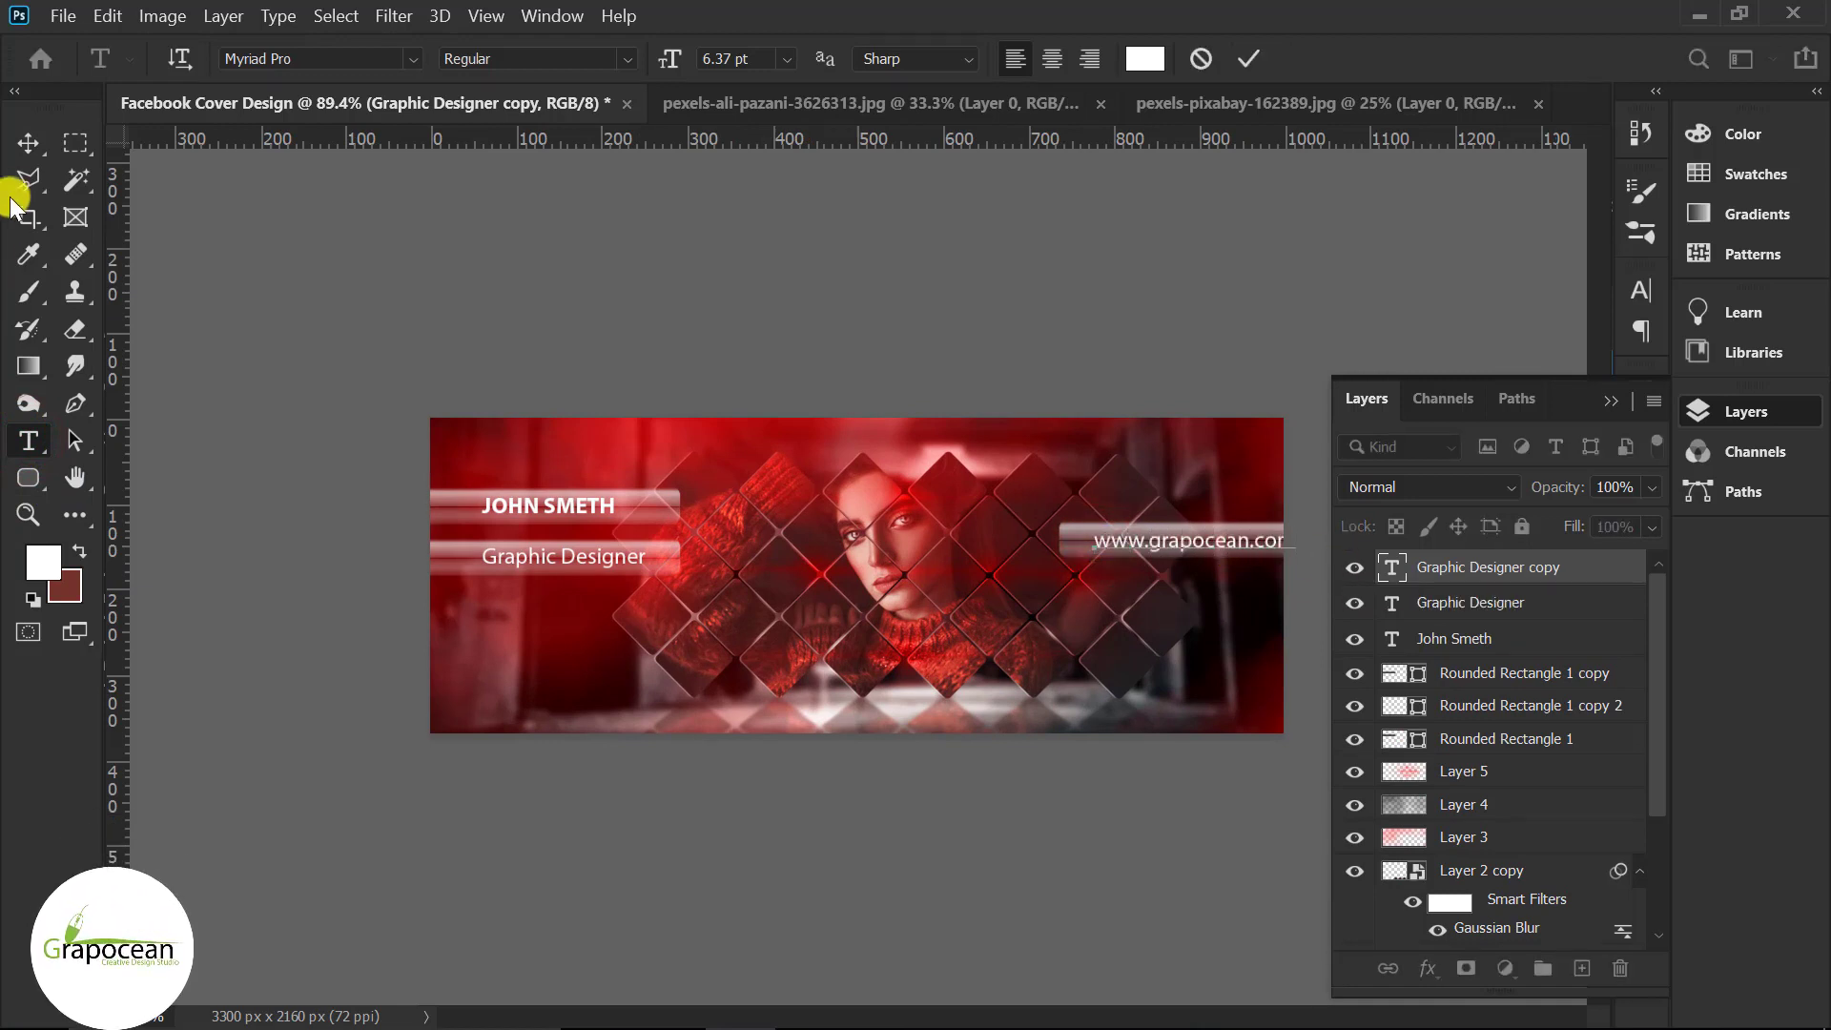
left_click(28, 143)
left_click_drag(1204, 536, 1149, 551)
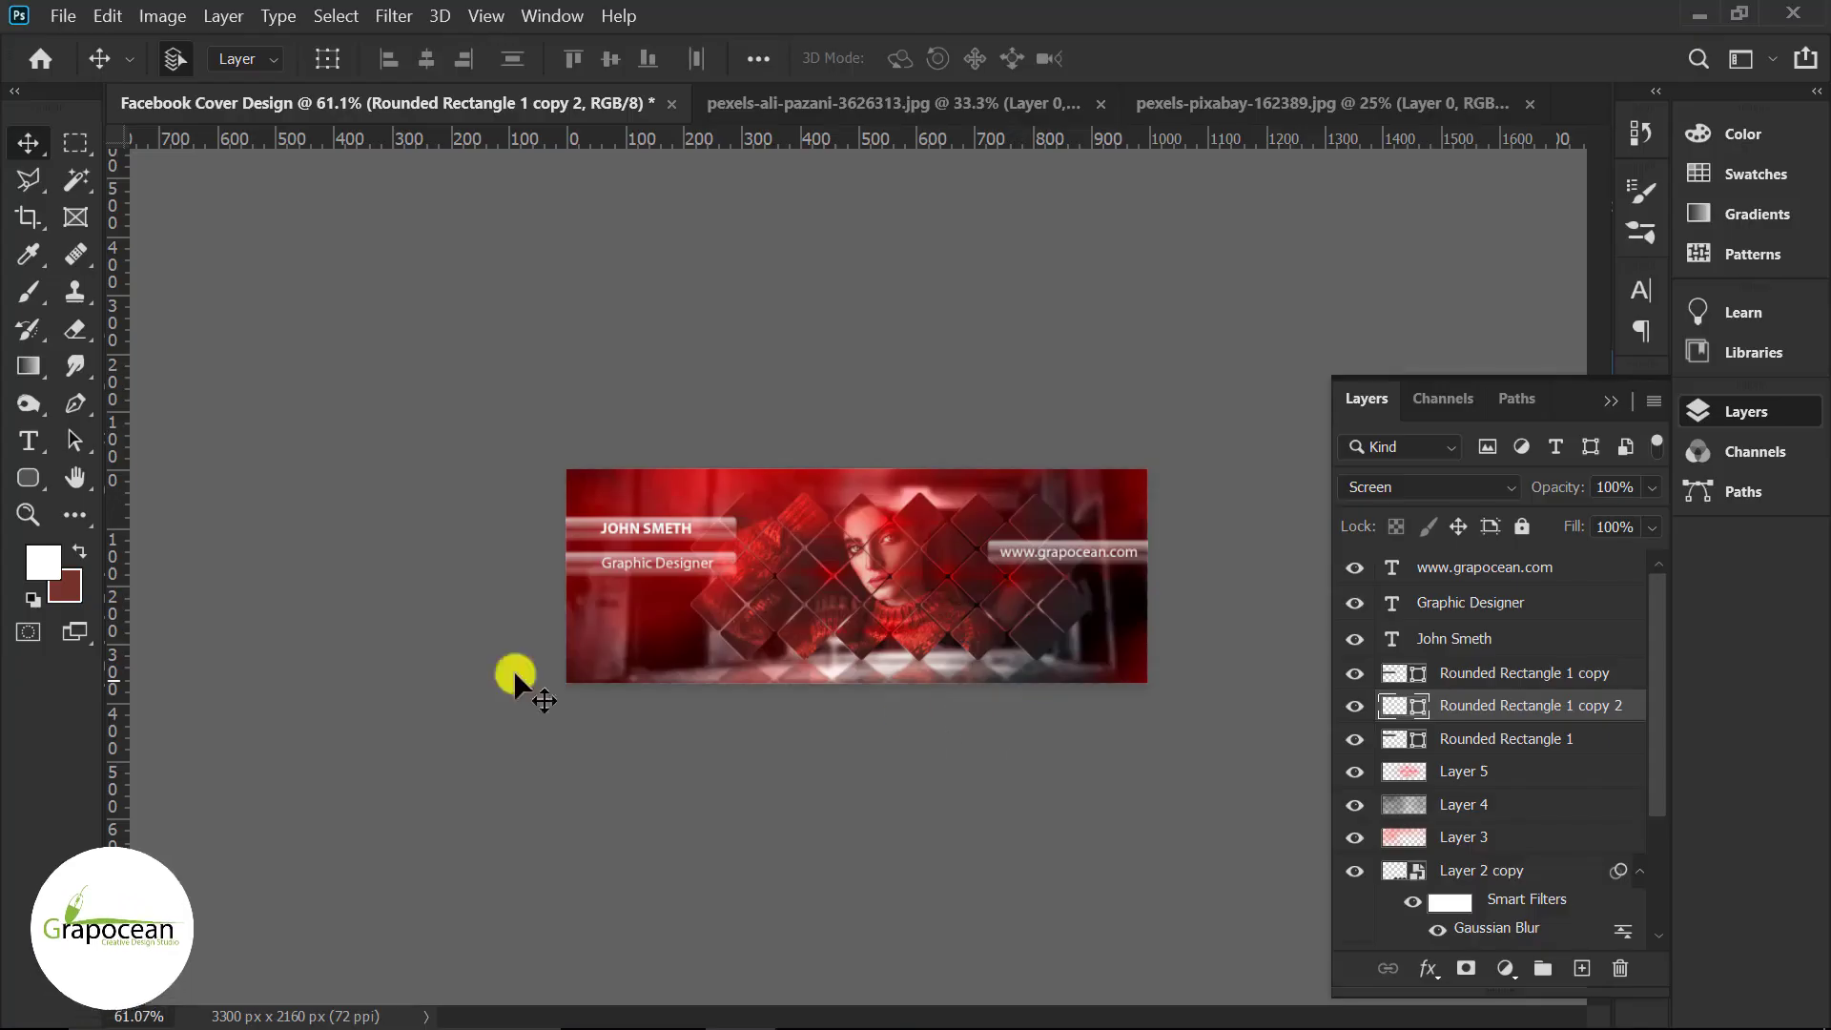
- Choose Smoke brush 106 and create a new layer above Layer 2 copy
left_click(28, 292)
left_click(102, 289)
left_click(202, 65)
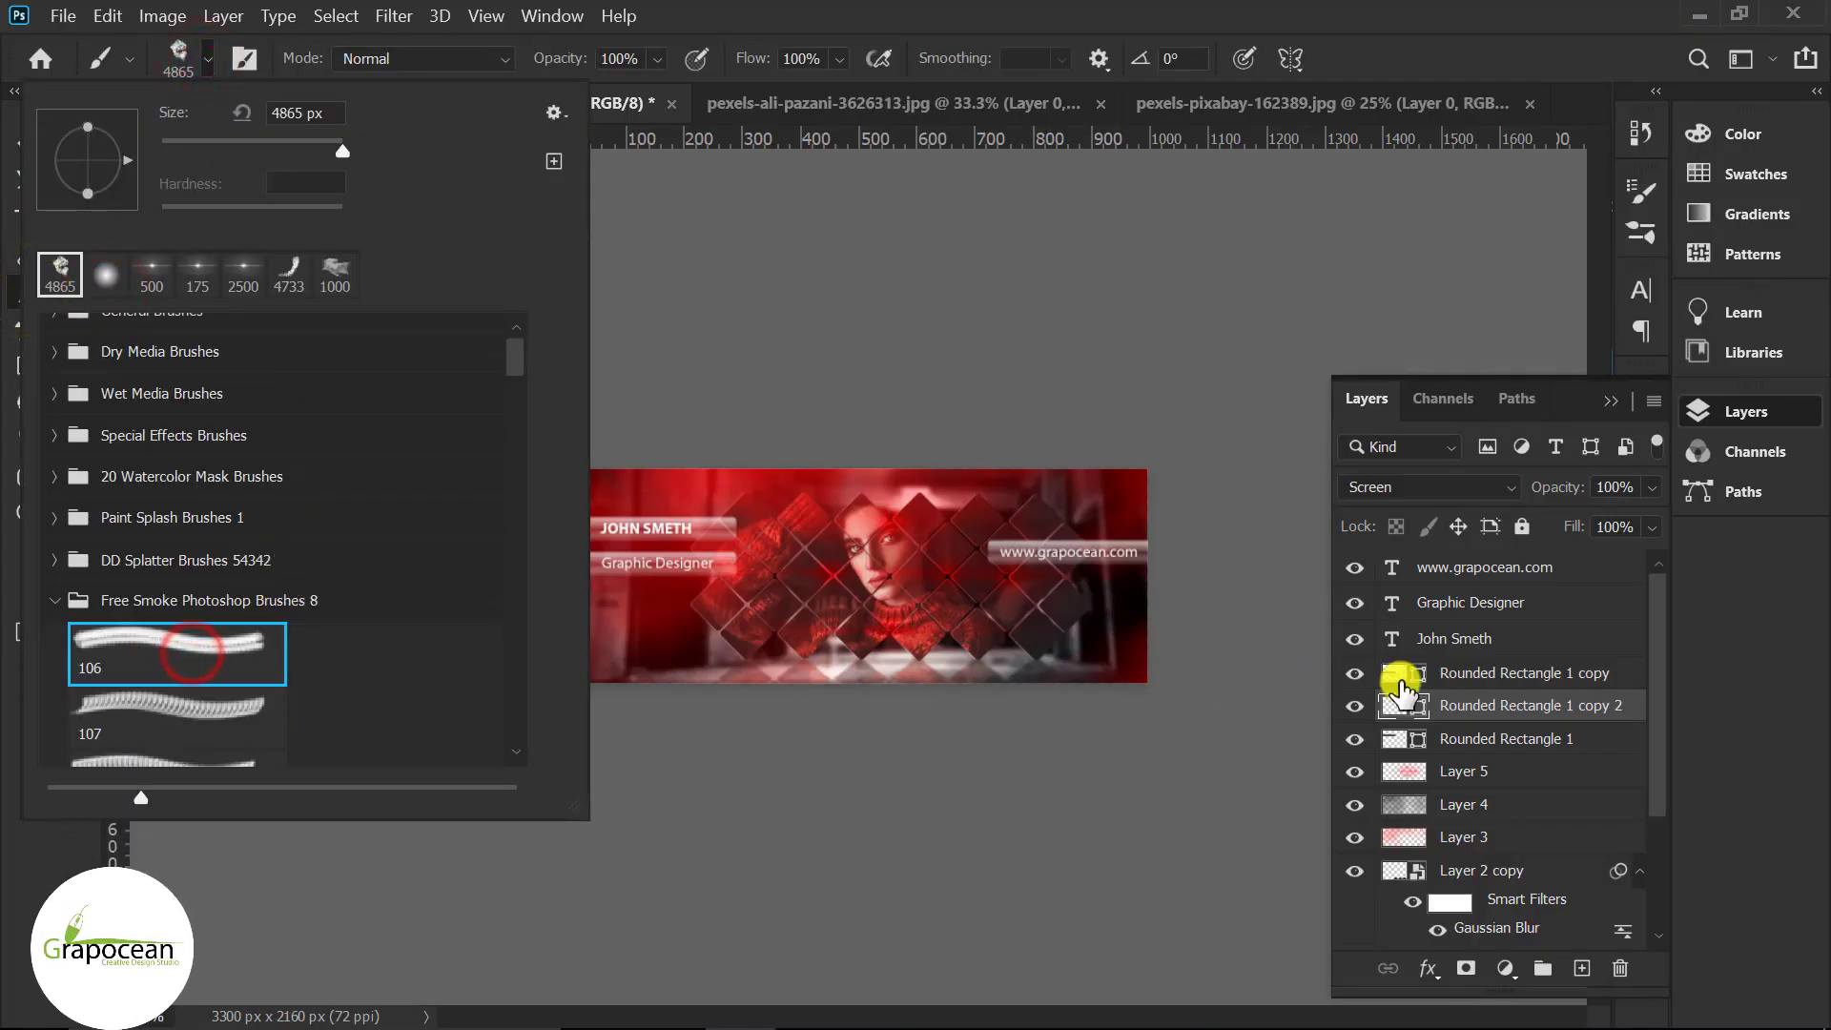
scroll(1517, 804, "down", 3)
scroll(1512, 777, "up", 1)
left_click(1509, 763)
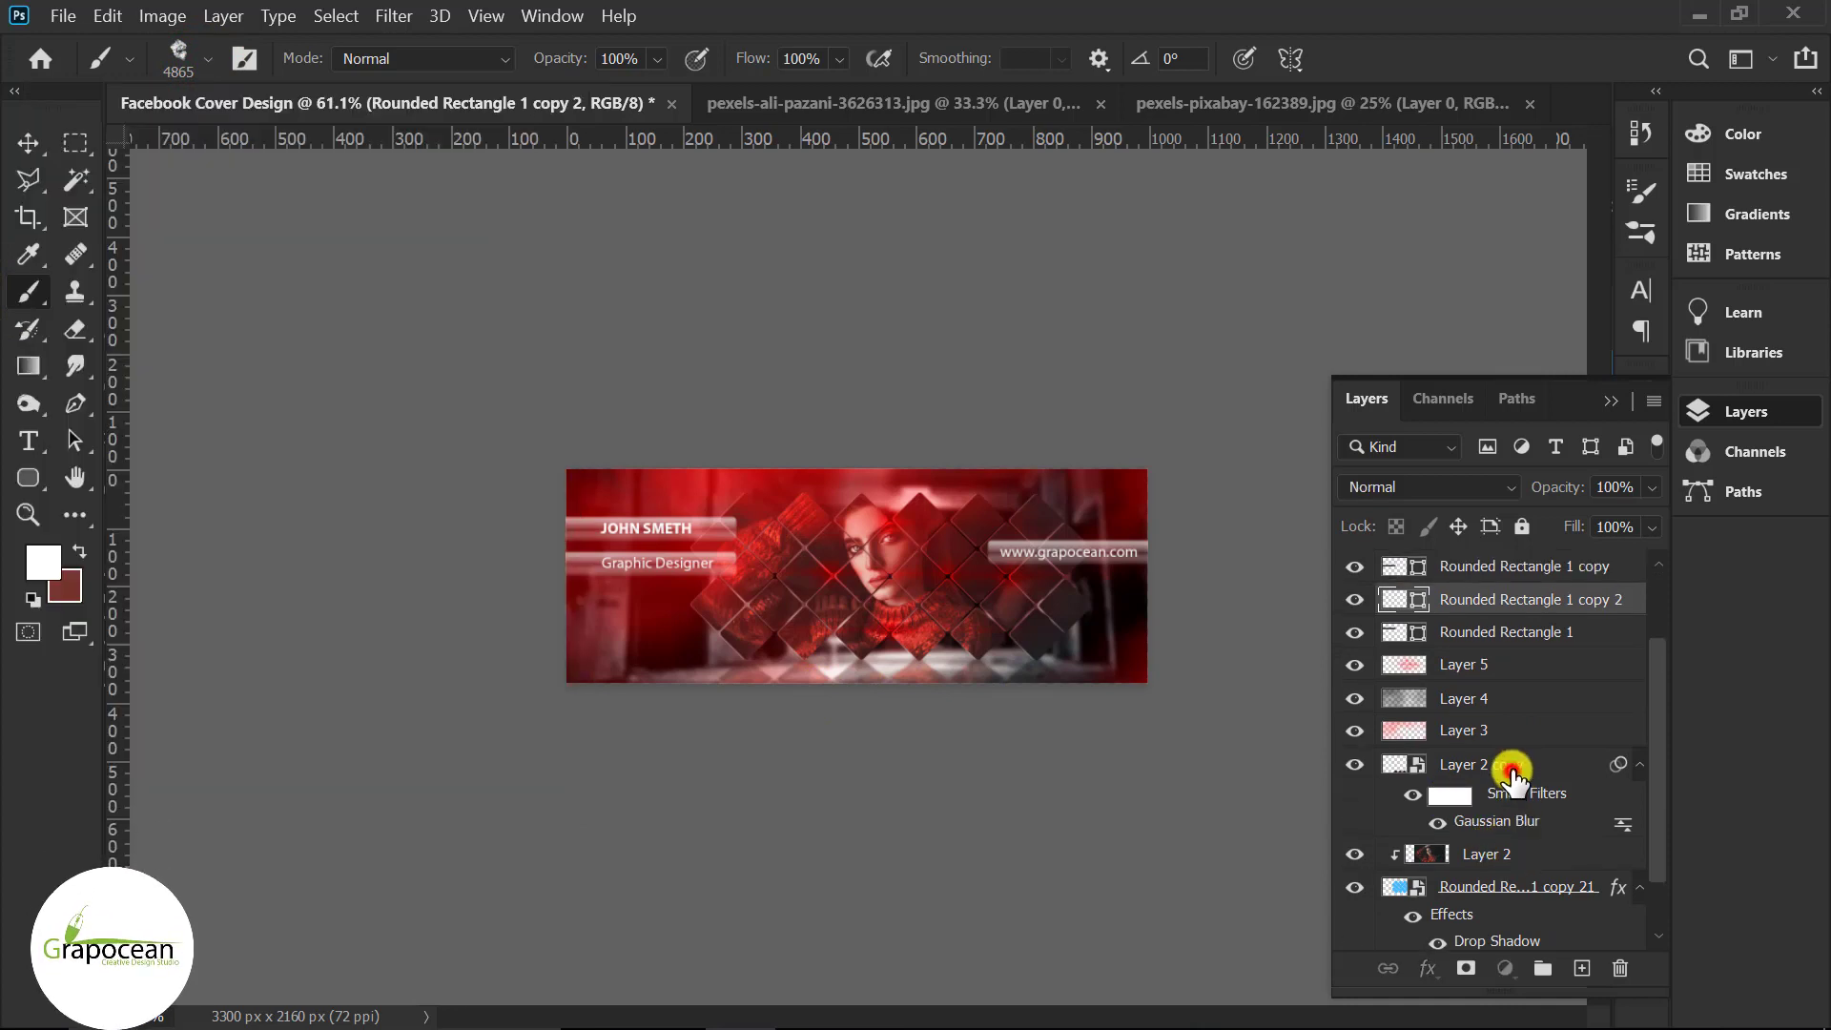
left_click(1580, 968)
- Resize the smoke brush to 300 px and rotate it to 93°
left_click(923, 665)
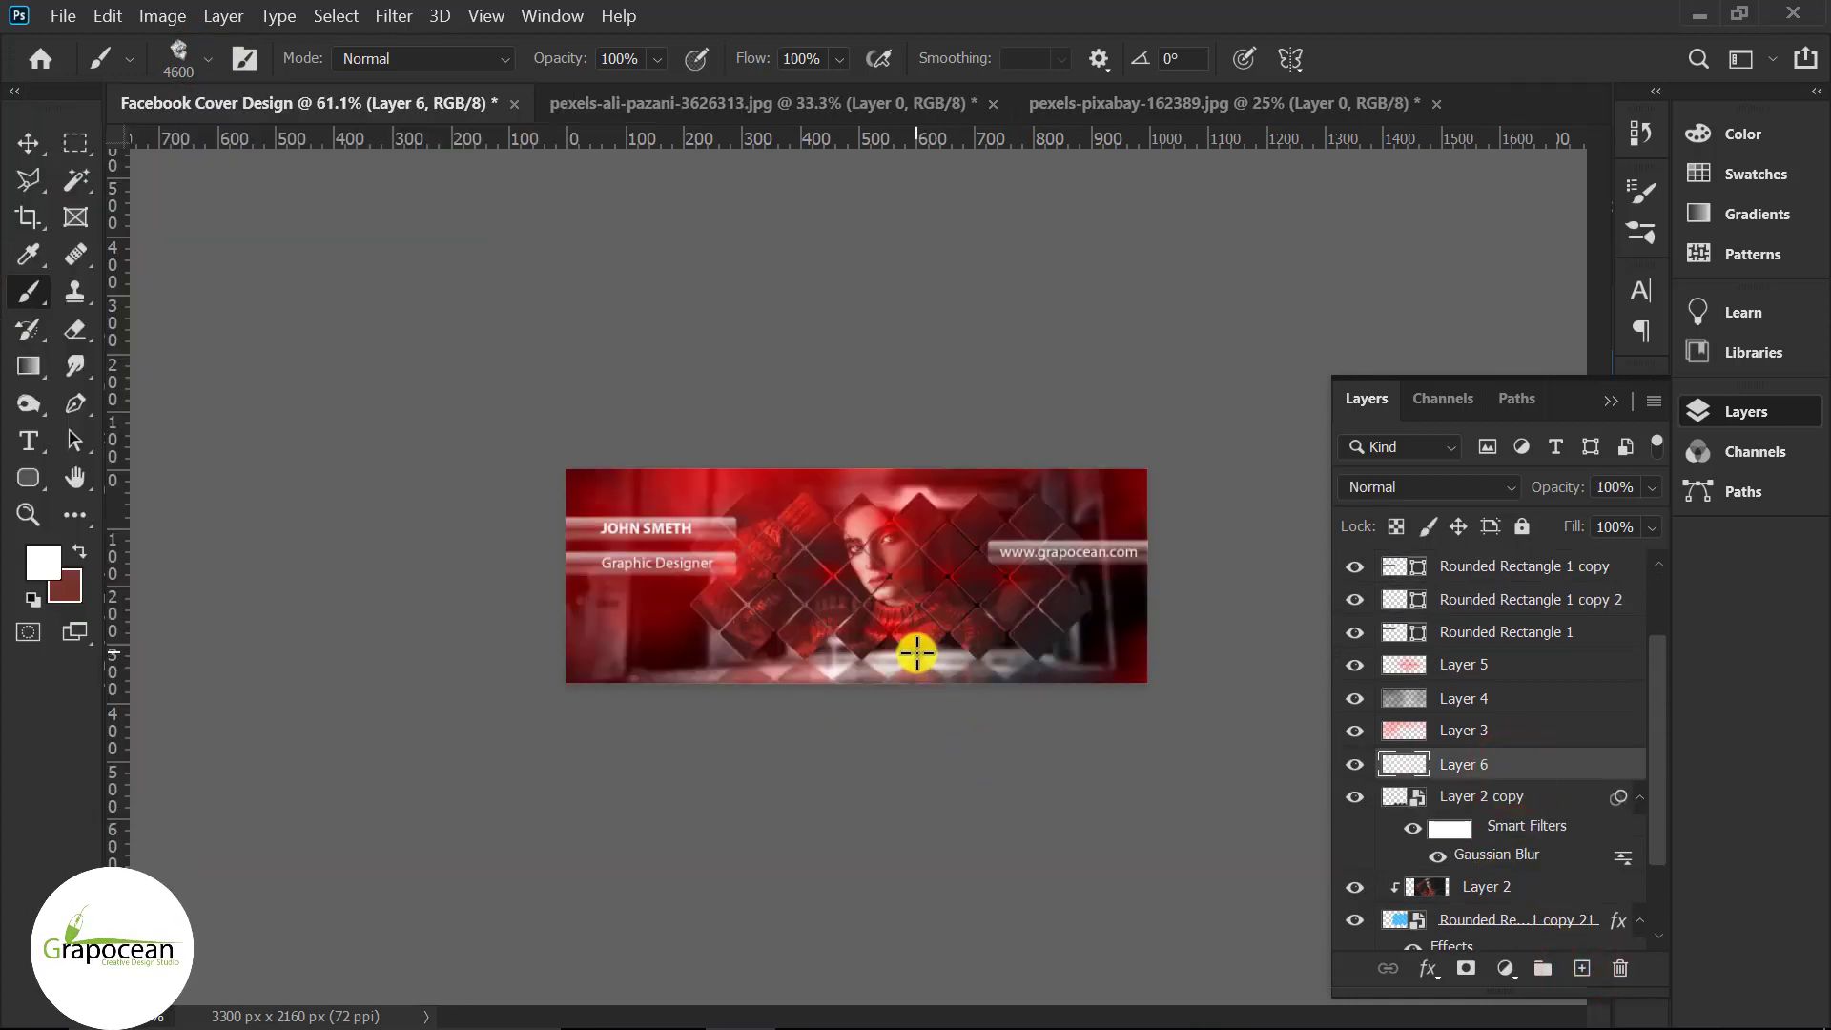
key("bracketleft")
key("bracketleft")
key("bracketleft")
key("bracketleft")
key("bracketleft")
key("bracketleft")
key("bracketleft")
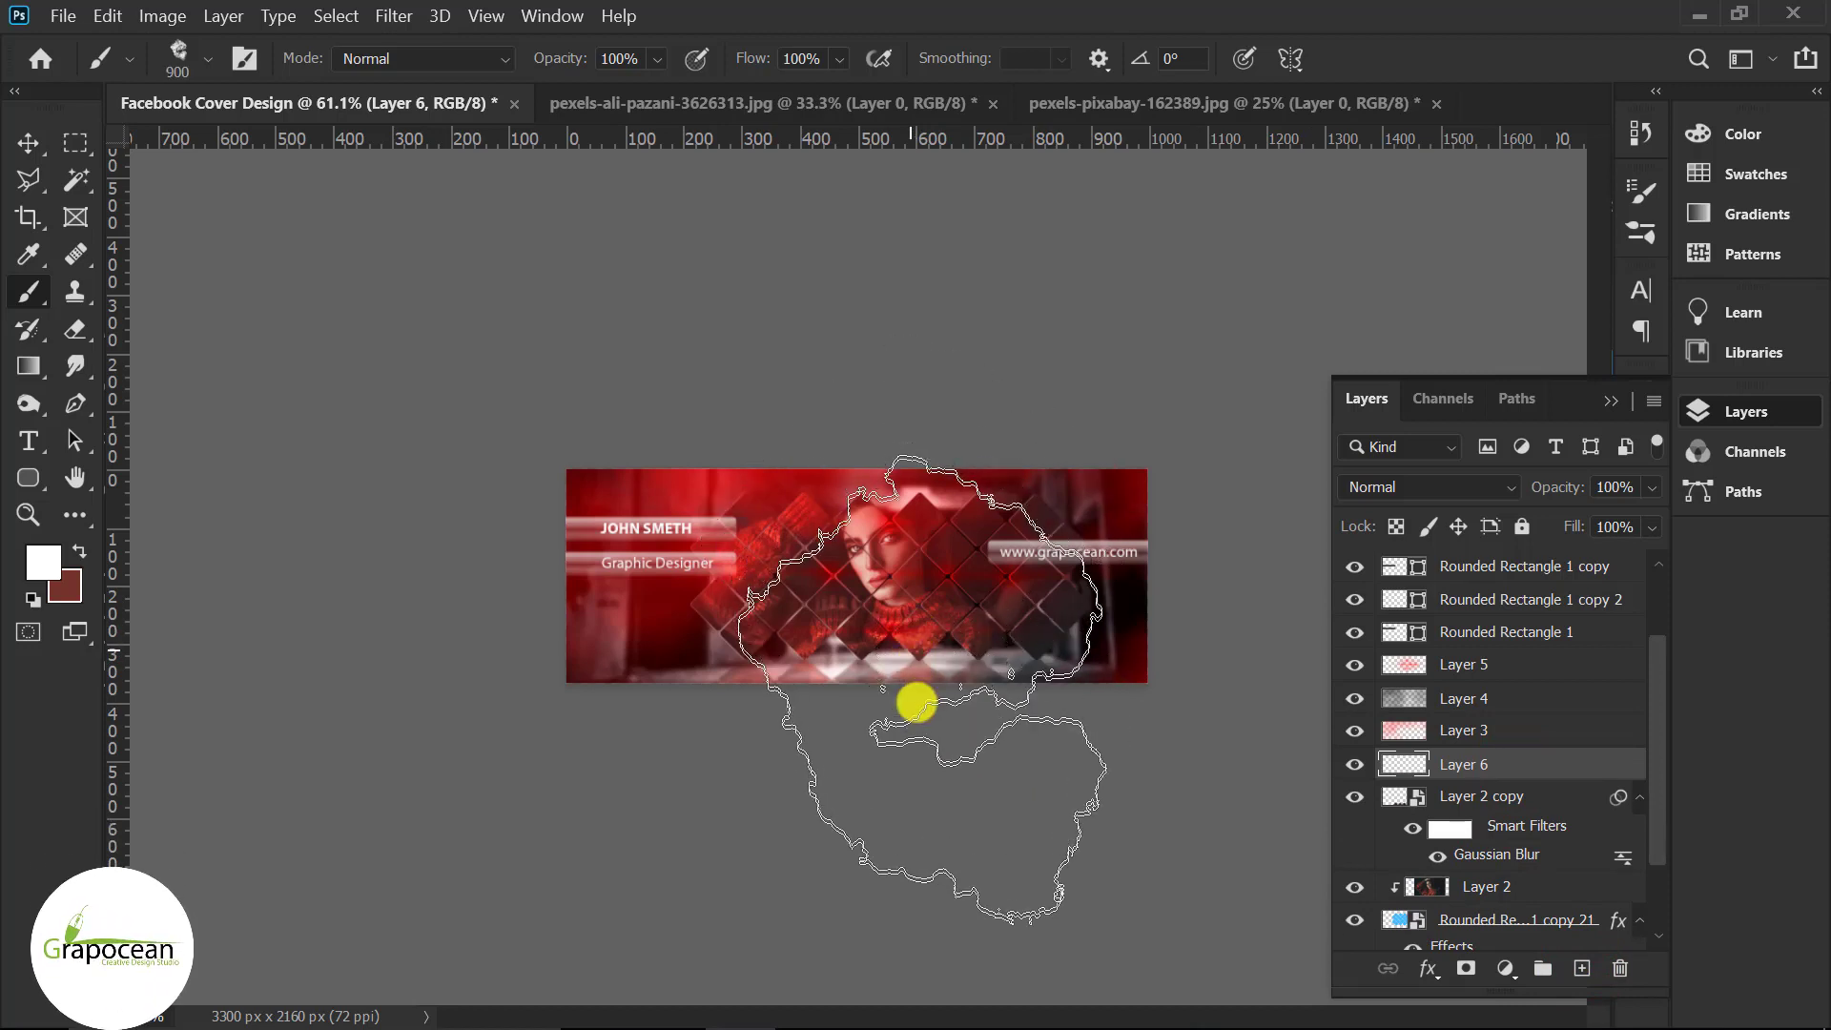
key("bracketleft")
key("bracketleft")
key("bracketleft")
key("bracketleft")
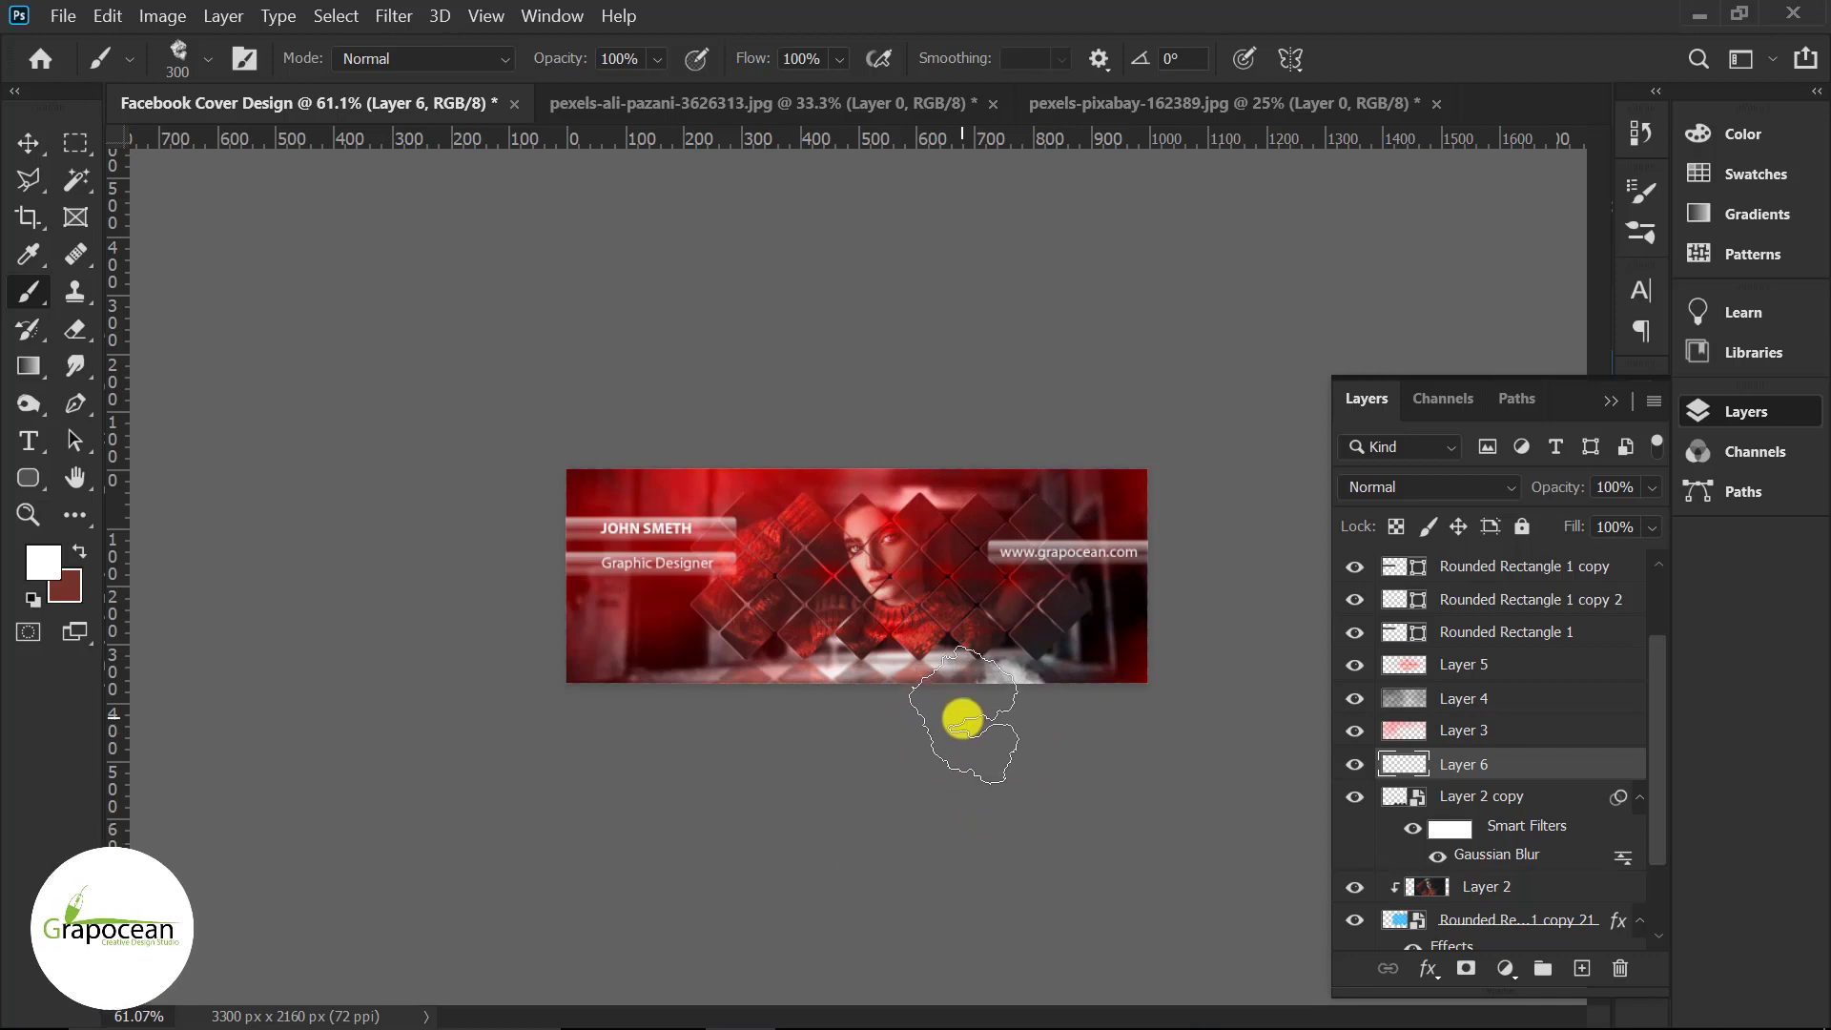
right_click(961, 715)
left_click(885, 673)
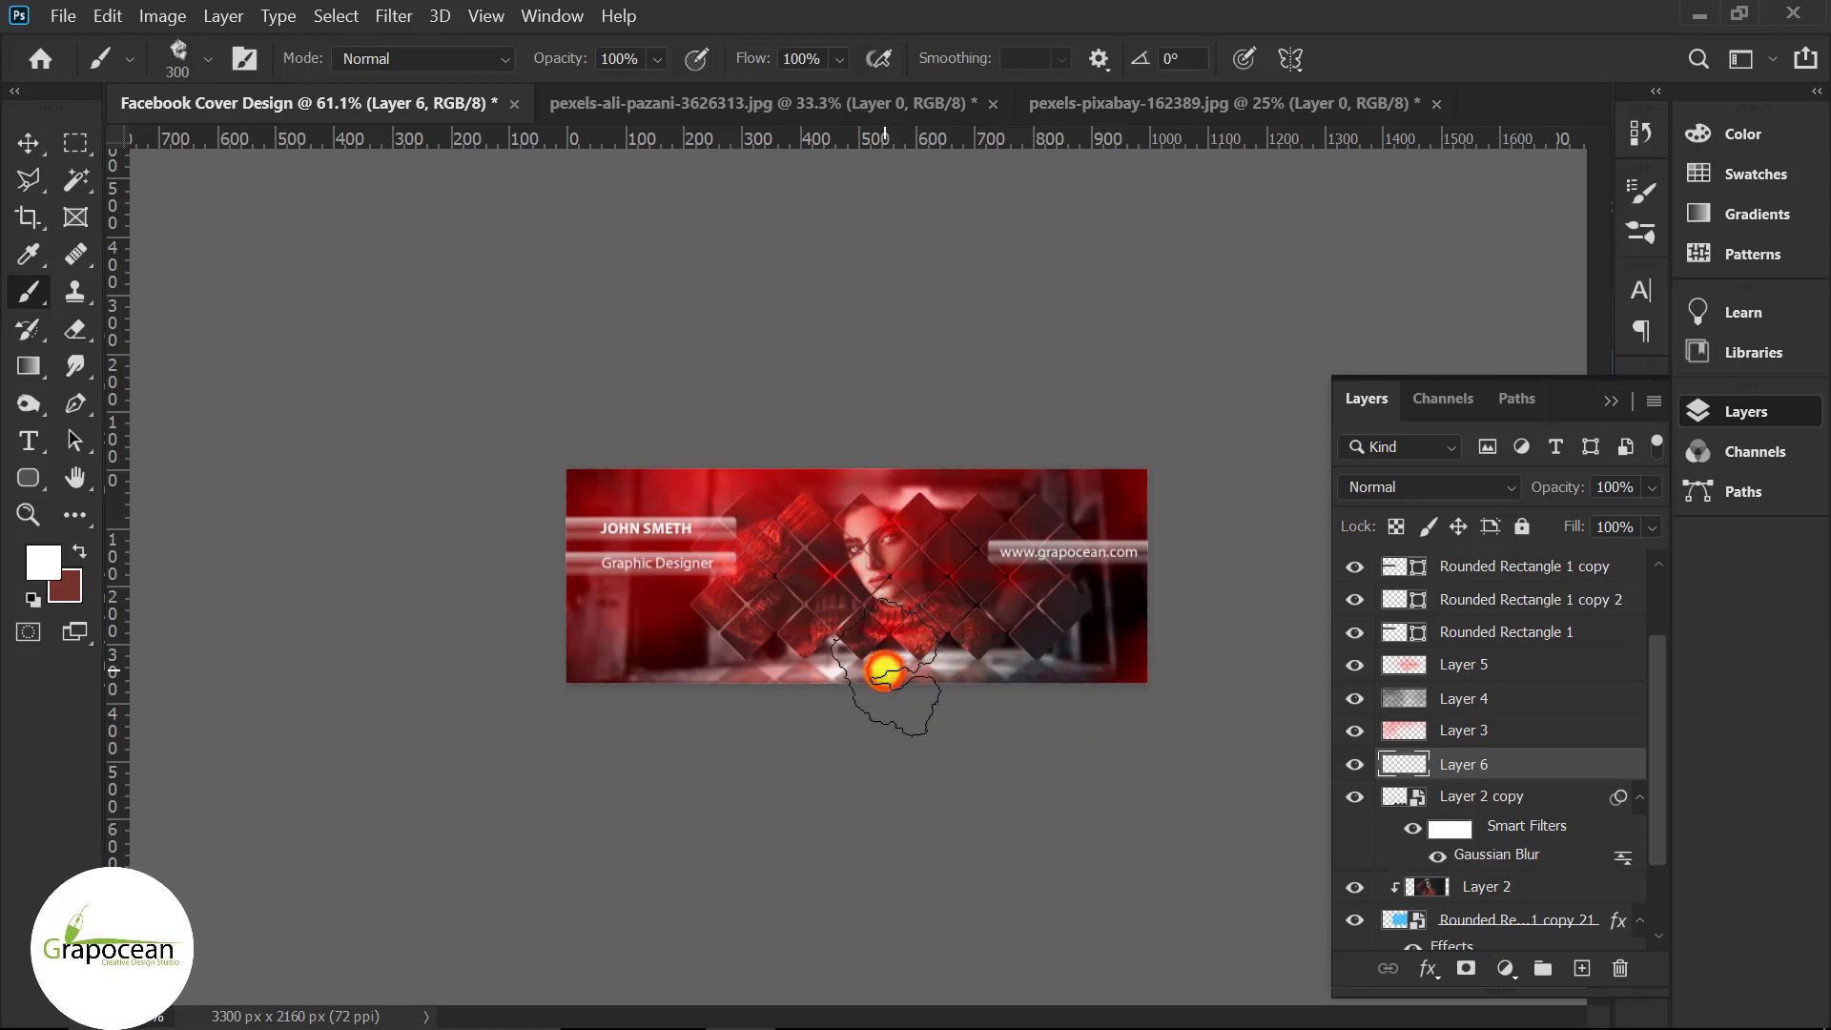
right_click(887, 679)
left_click_drag(990, 370, 957, 315)
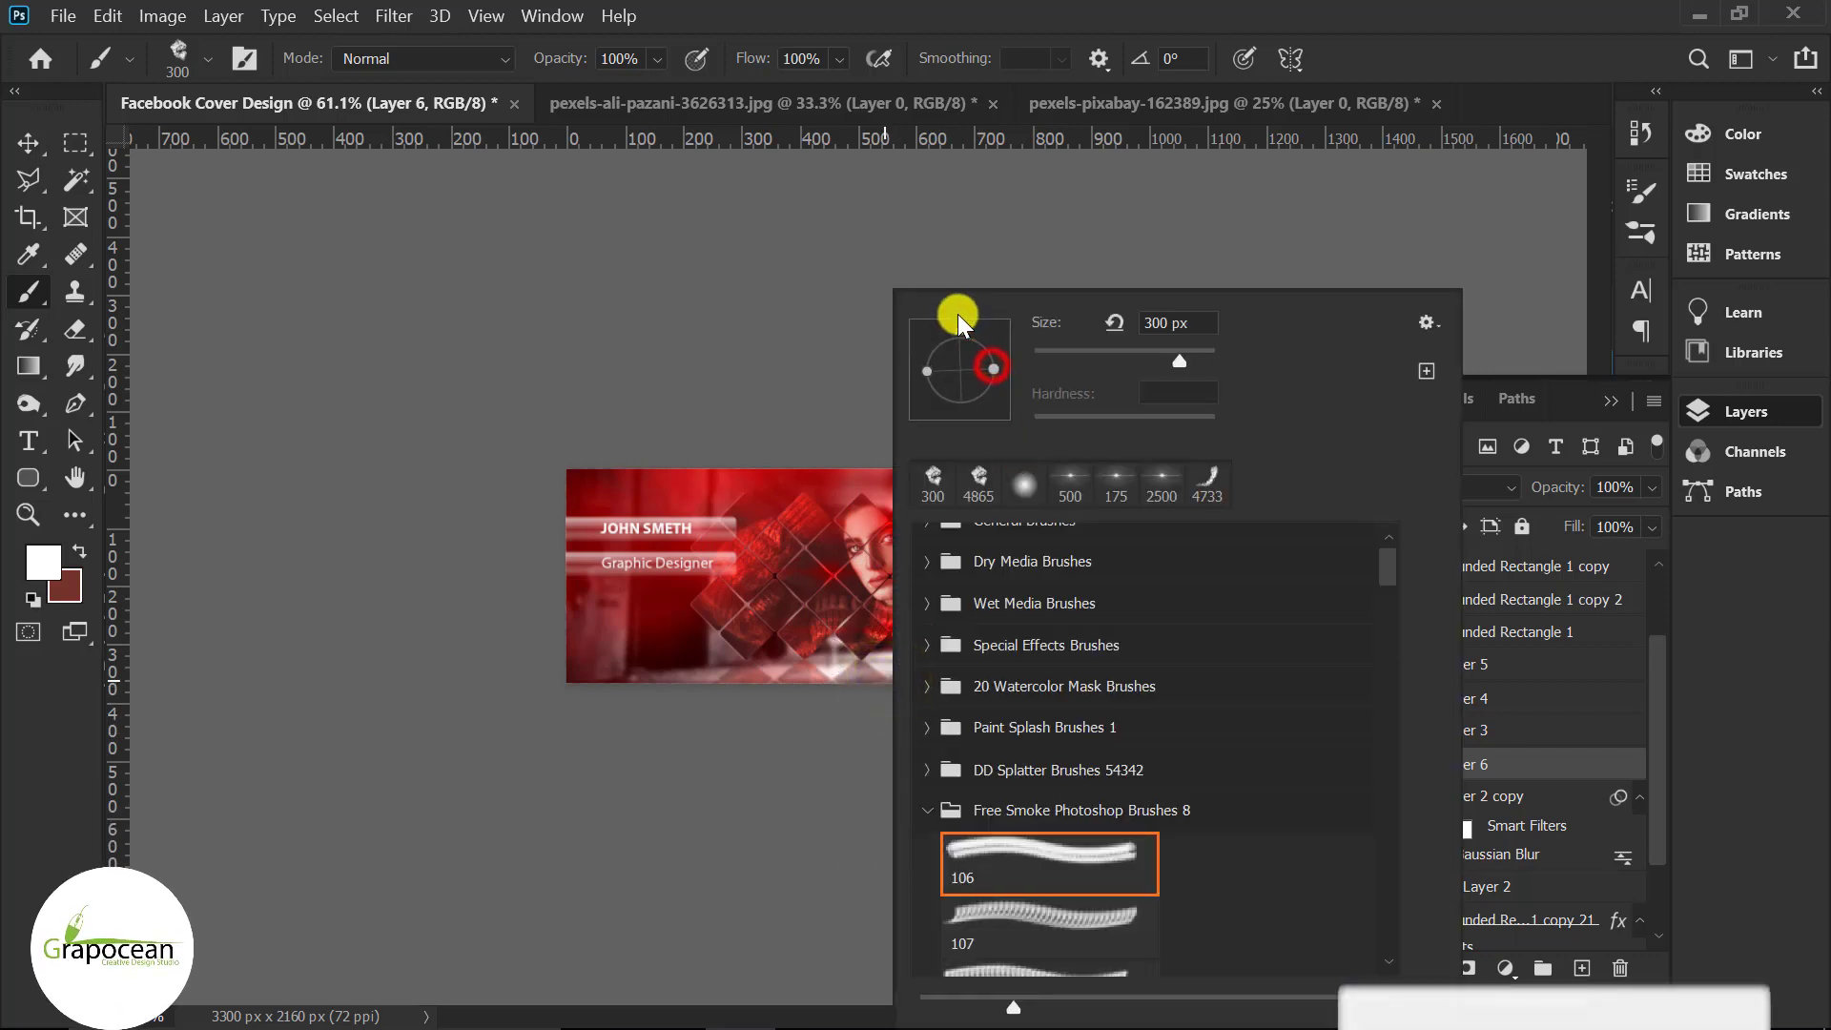
left_click(804, 720)
- Stamp white smoke along the cover's bottom edge and fade the layer to 38% opacity
left_click_drag(685, 721, 1199, 758)
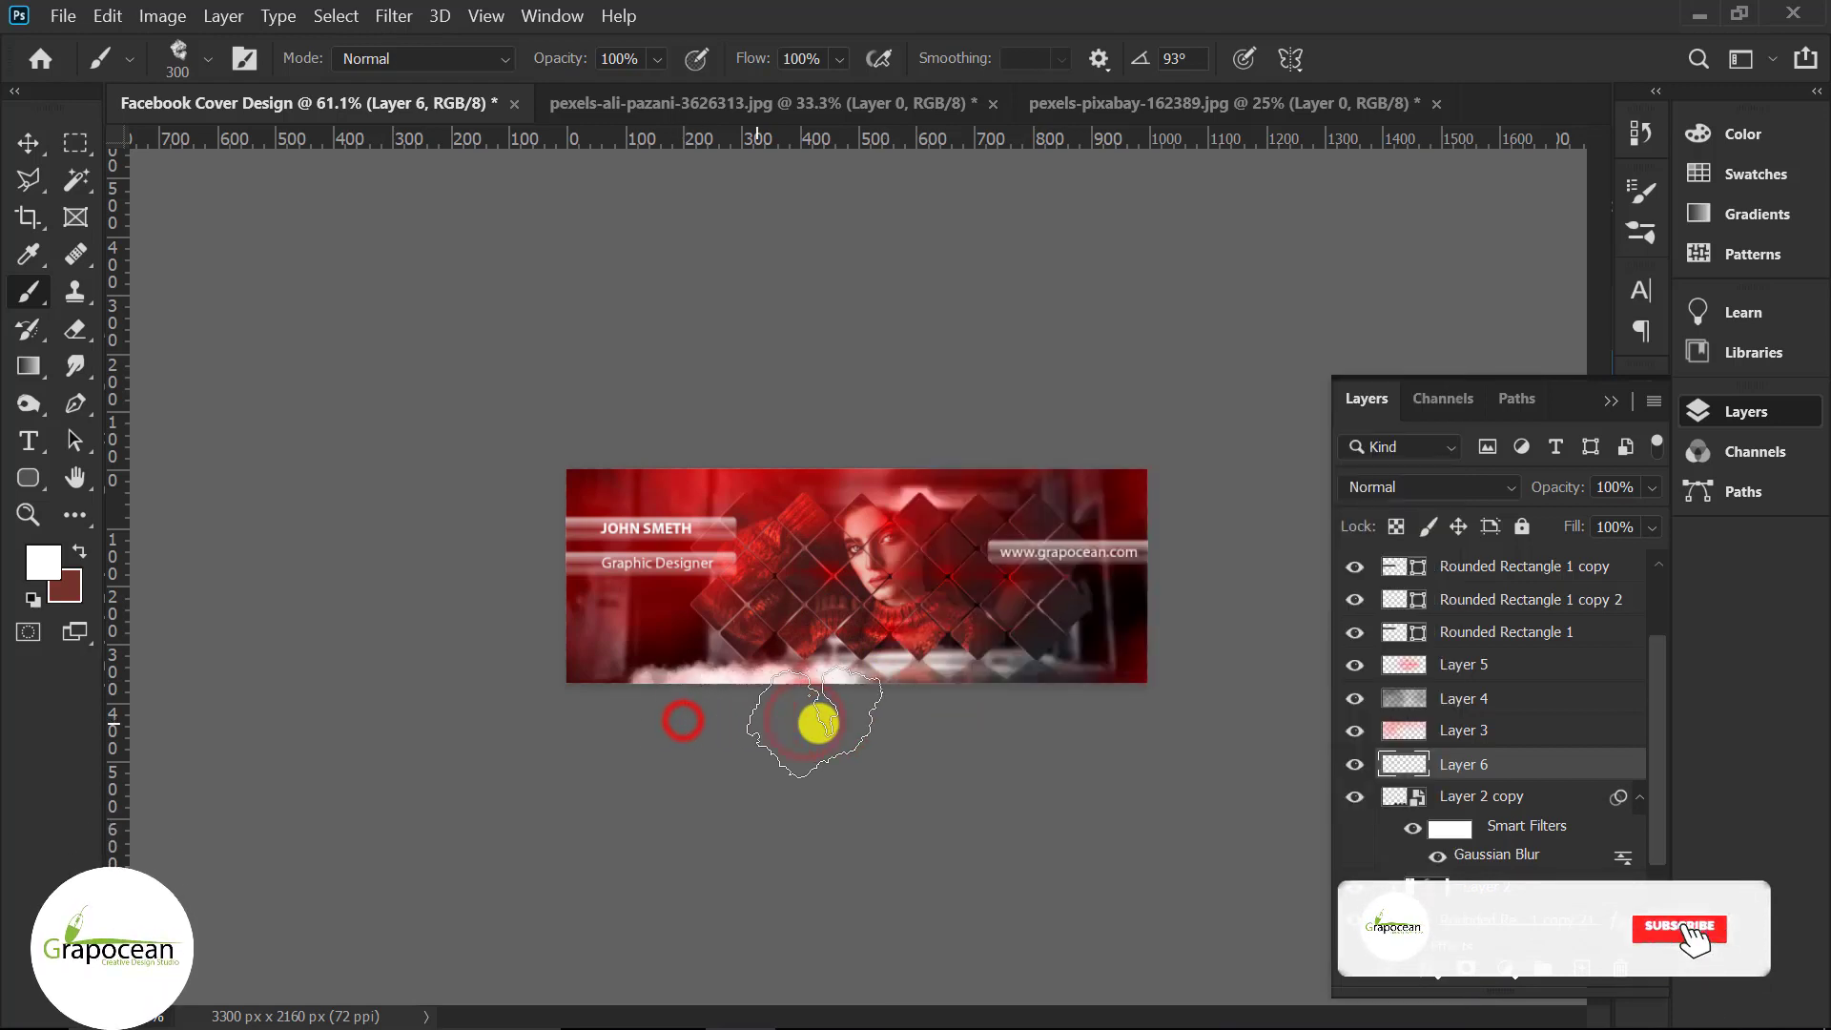
left_click(966, 715)
left_click(735, 695)
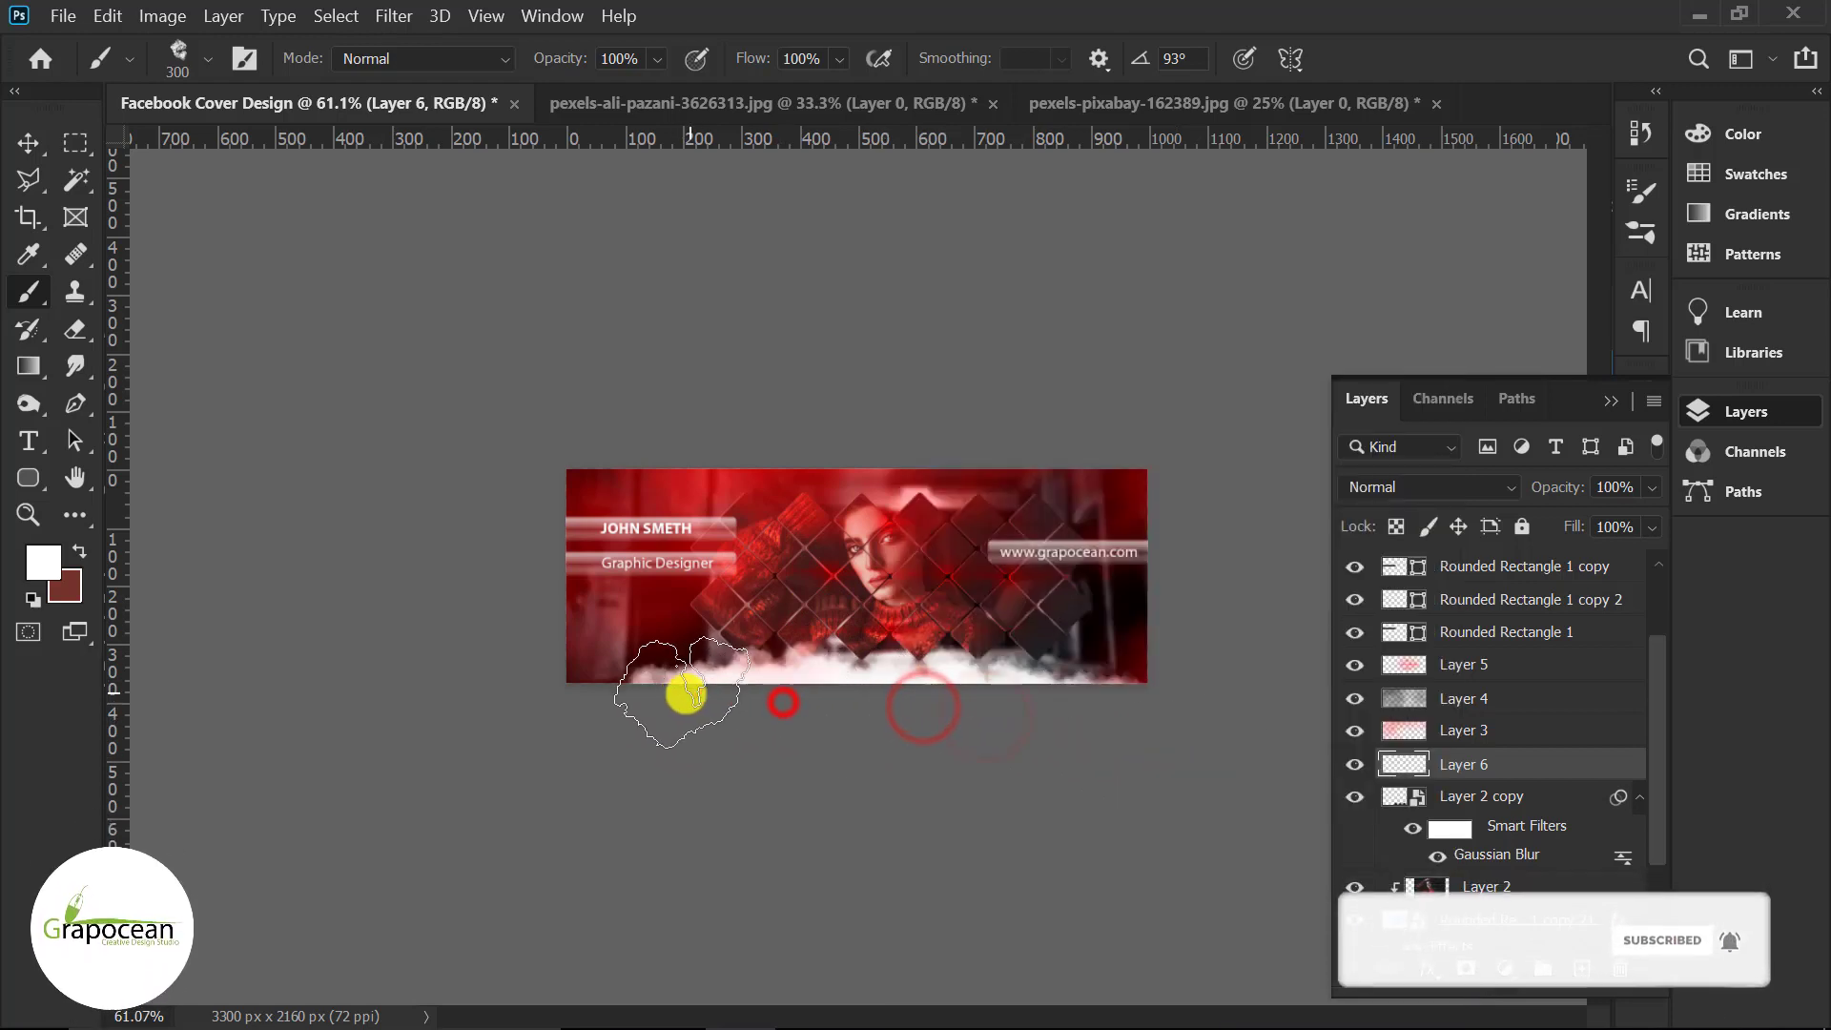
left_click(820, 677)
left_click(755, 677)
left_click(610, 672)
left_click(748, 674)
left_click(982, 674)
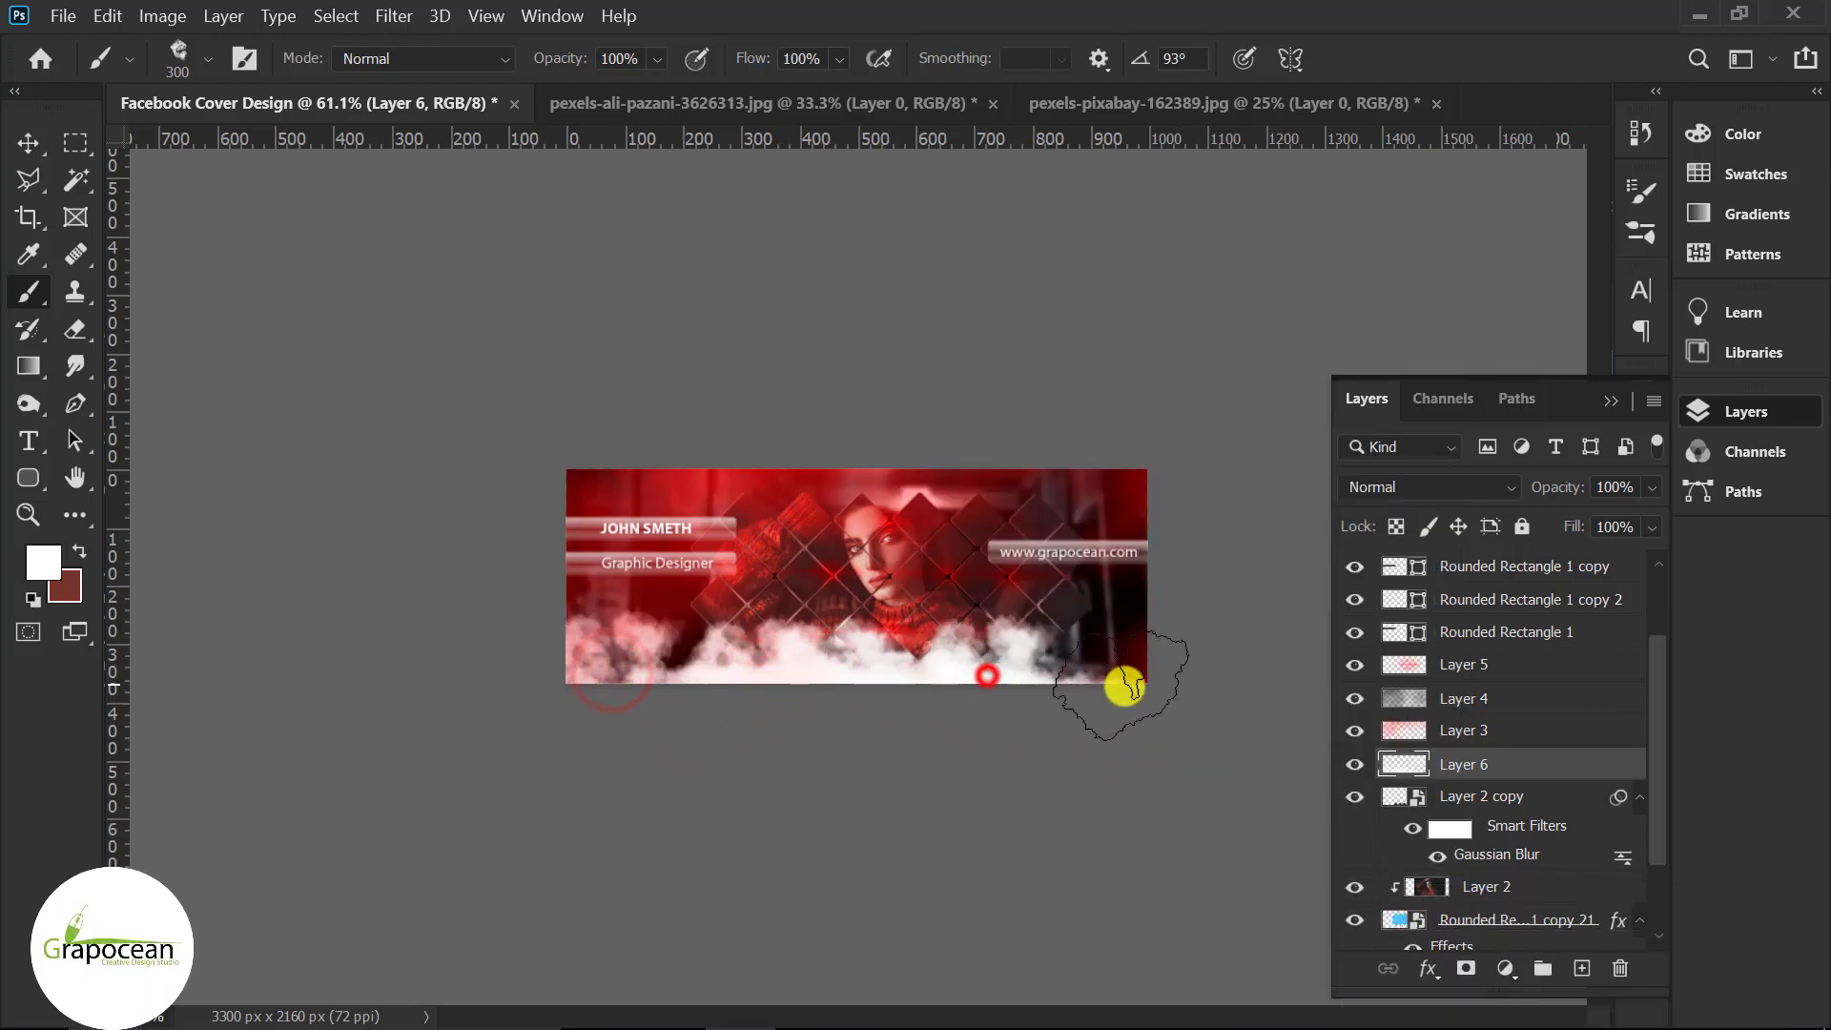
left_click(1134, 679)
left_click(1065, 686)
left_click(1082, 879)
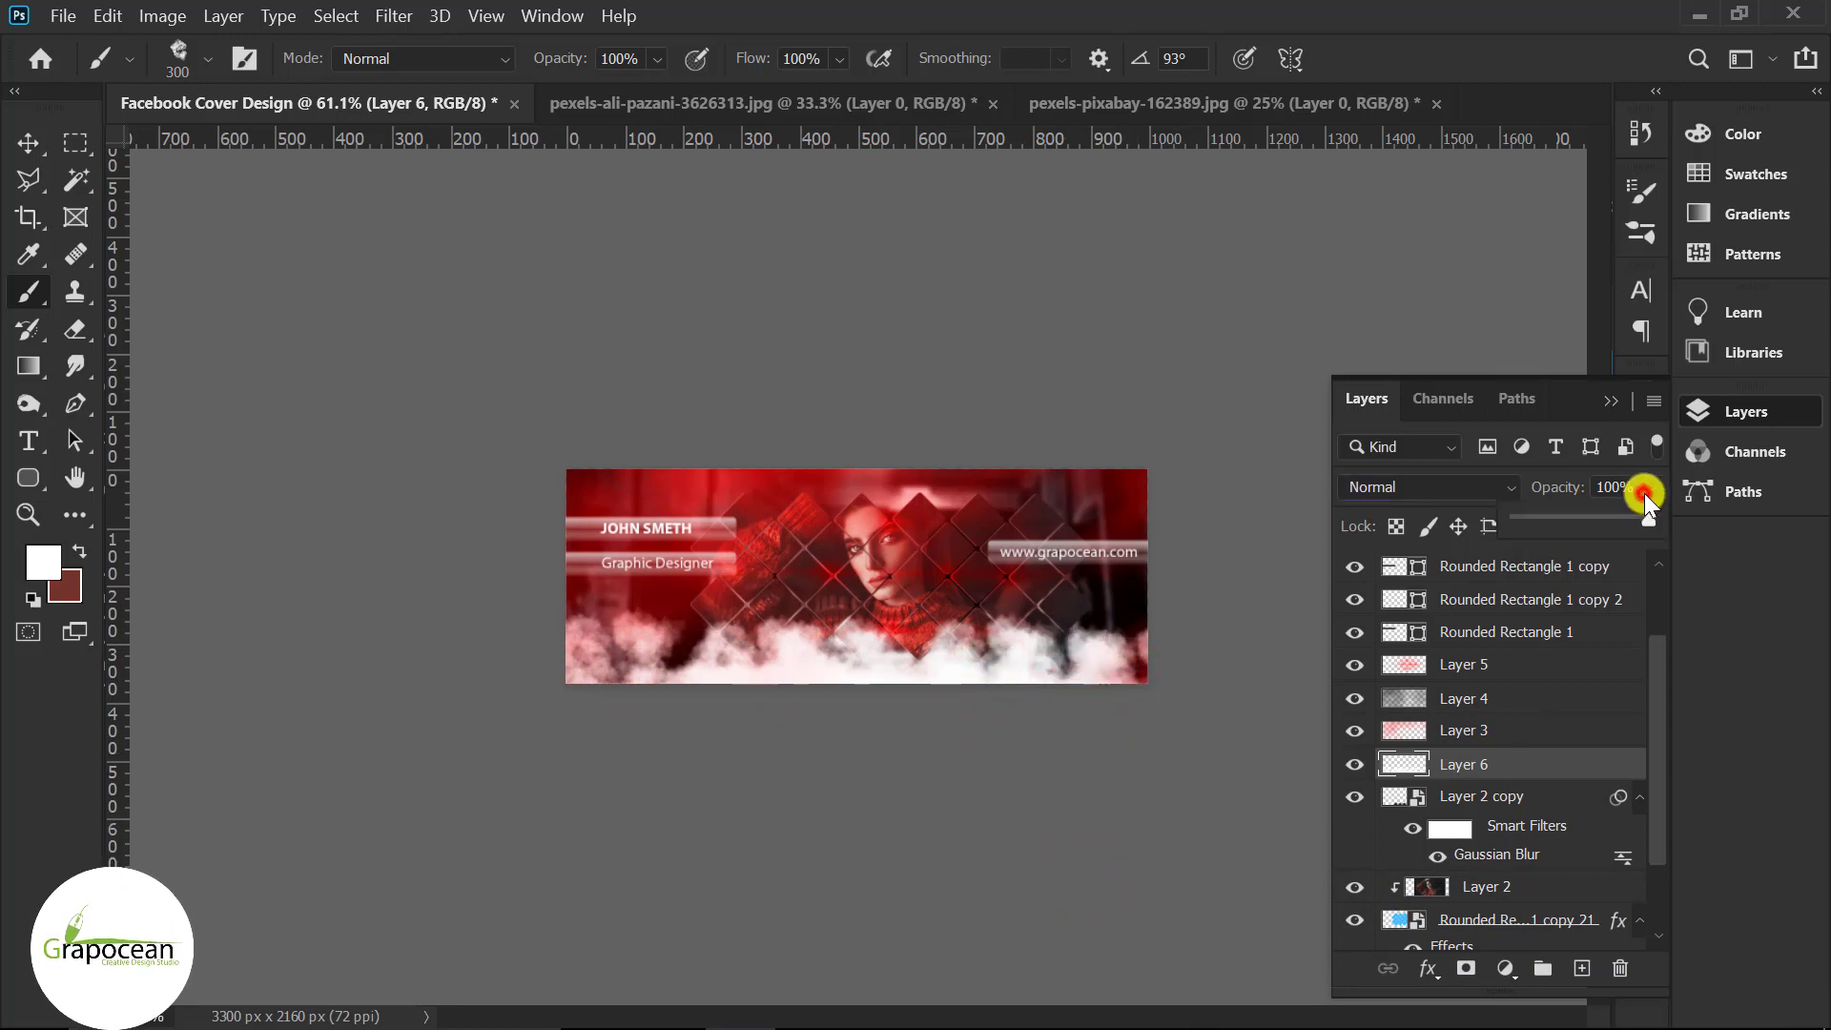
mouse_move(1593, 523)
left_mouse_down()
mouse_move(1537, 520)
mouse_move(1566, 522)
left_mouse_up()
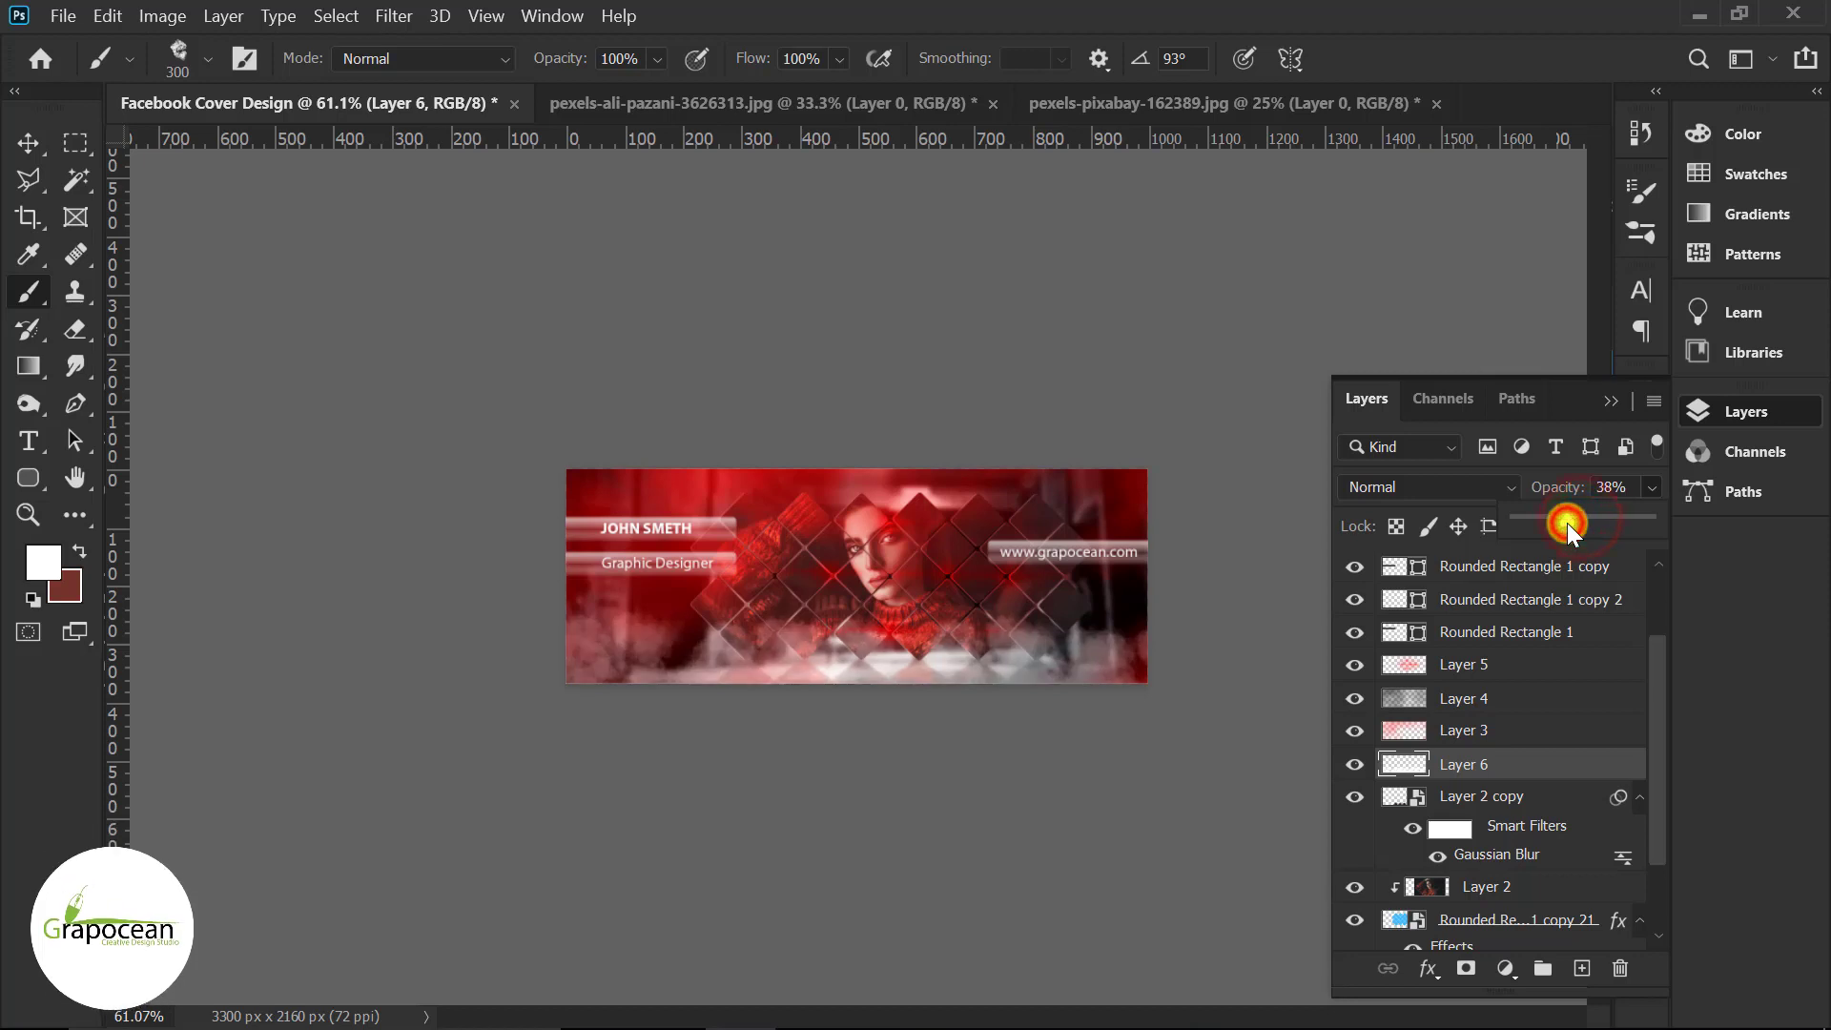
left_click(1612, 404)
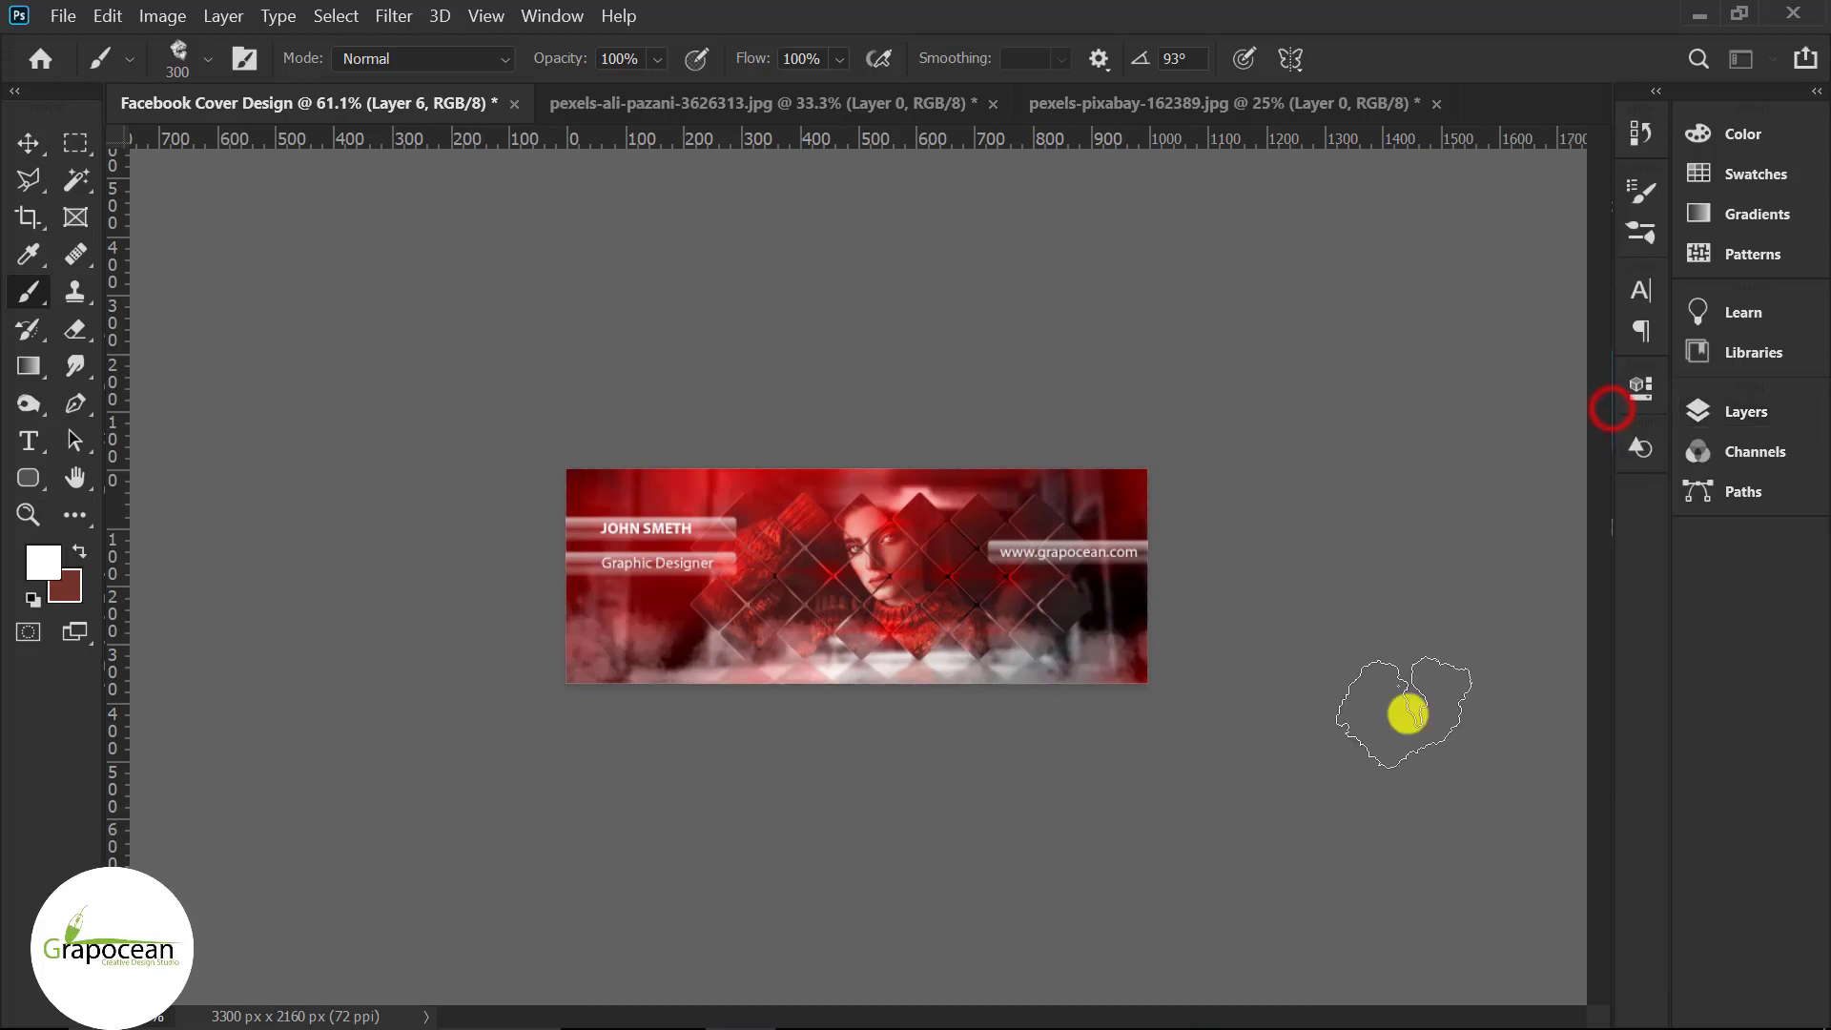
- Toggle Layers 4, 3 and 6 visibility to compare them, then select smoke Layer 6
left_click(28, 143)
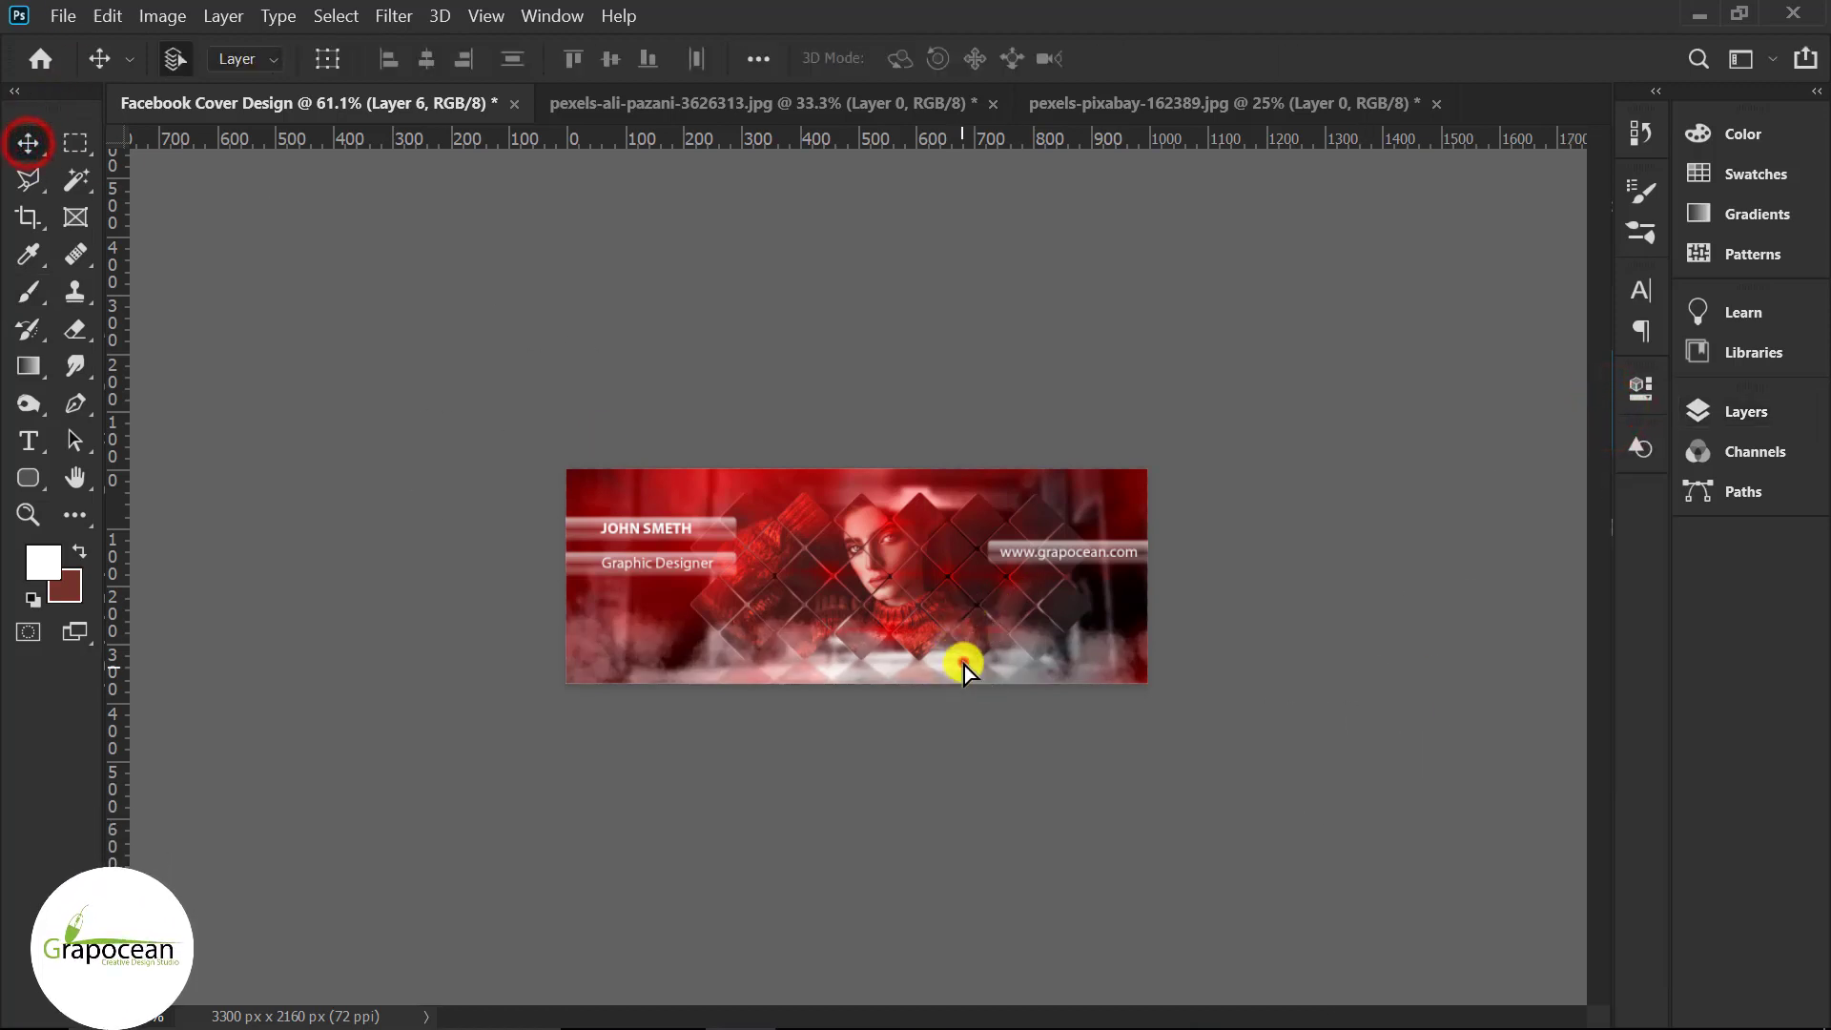
left_click_drag(964, 666, 969, 643)
left_click(1737, 409)
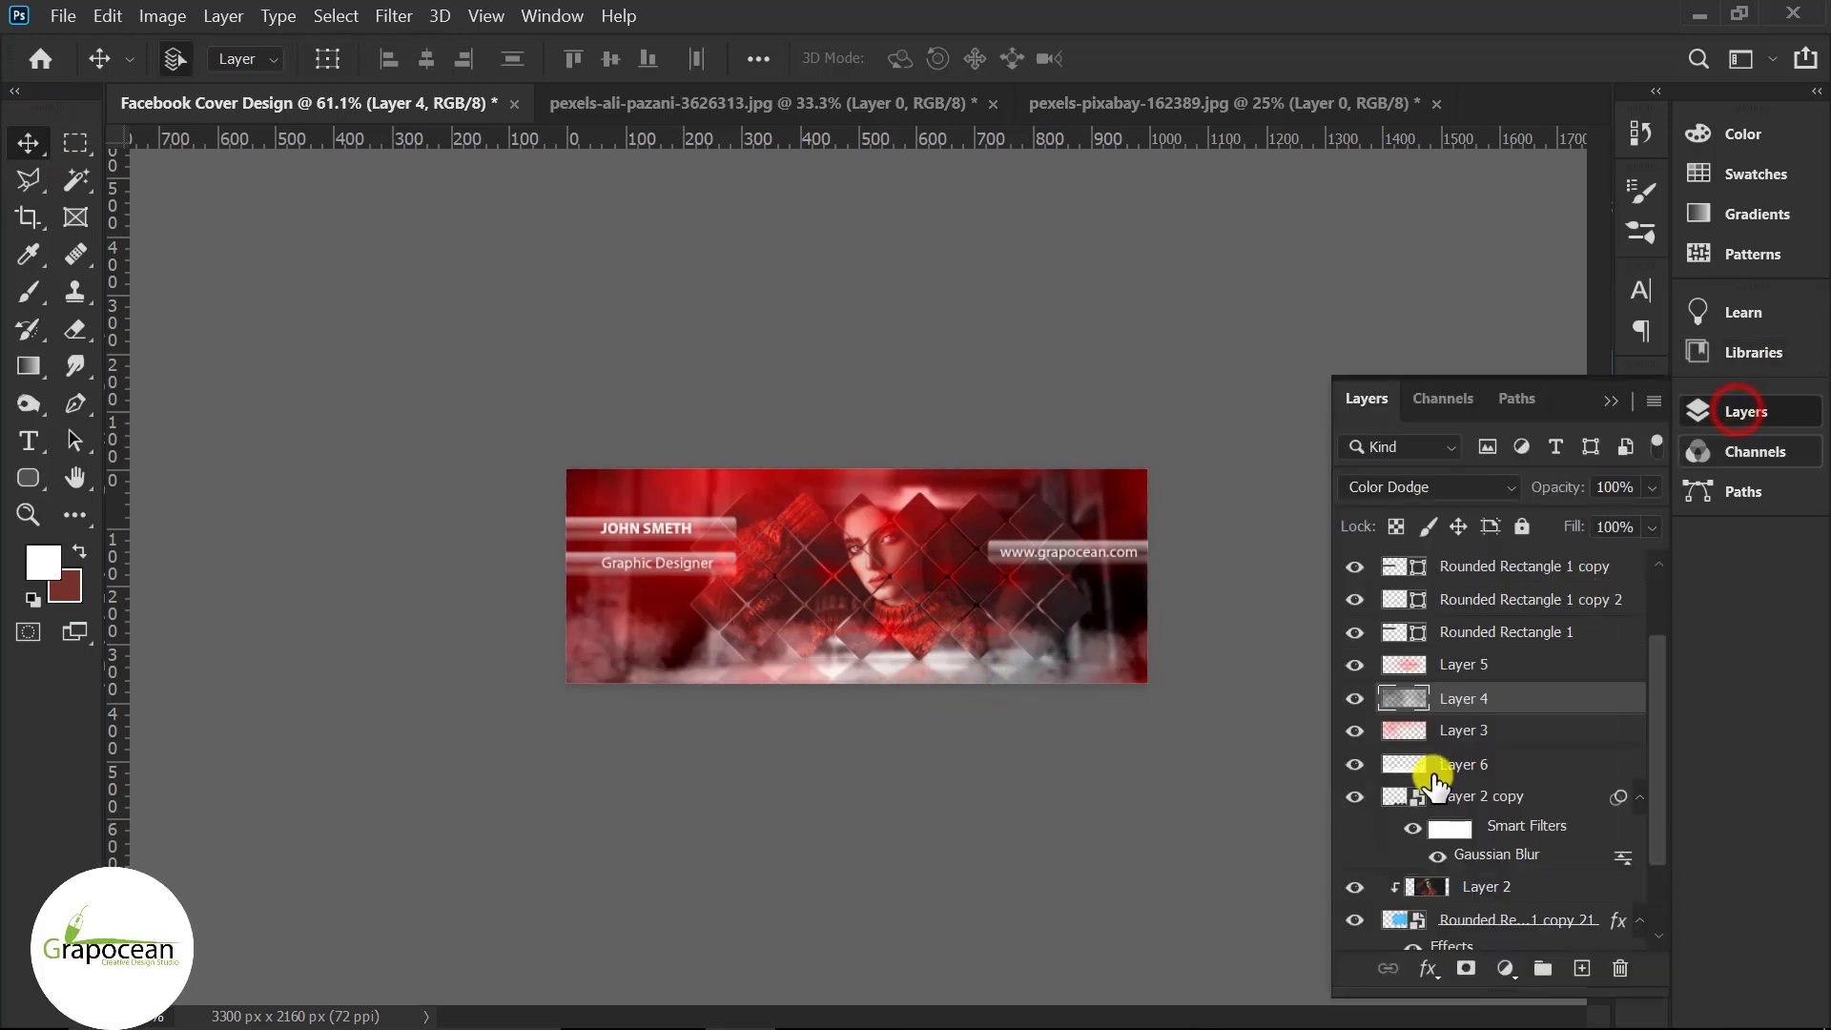
left_click(1355, 698)
left_click(1355, 698)
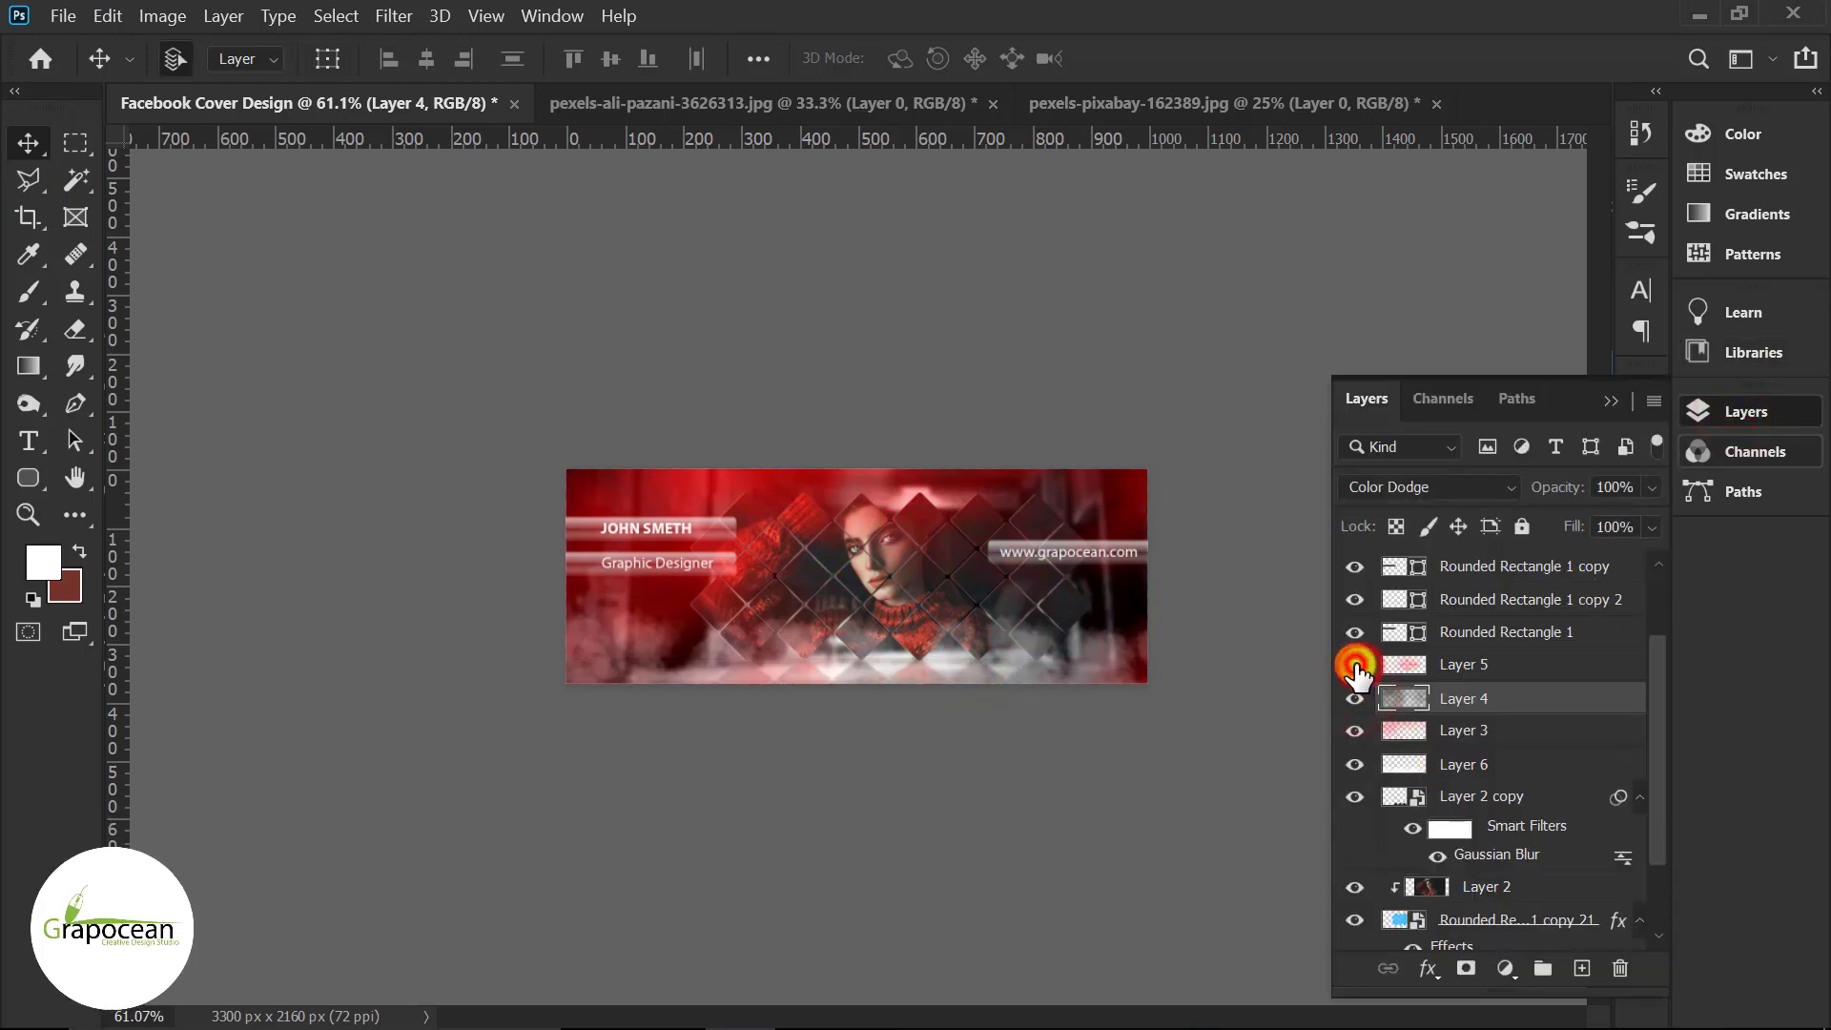
left_click(1355, 731)
left_click(1355, 764)
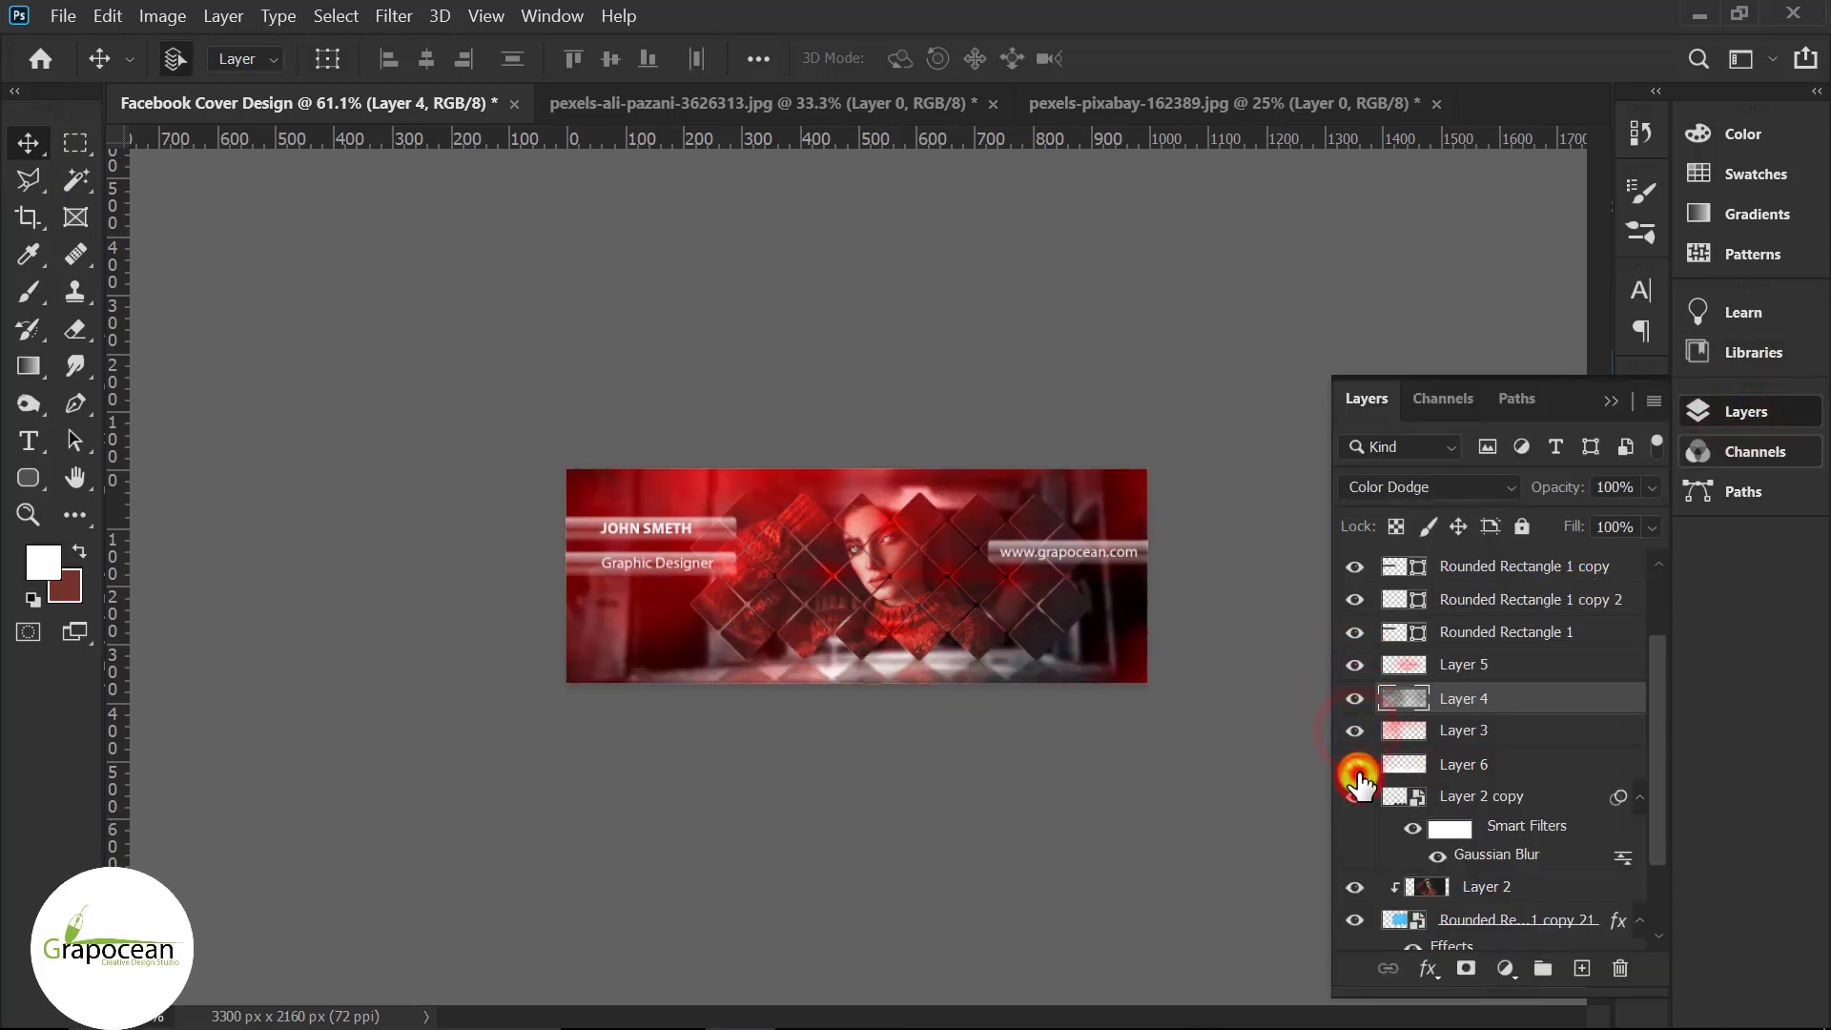
left_click(1463, 764)
- Scale the smoke to about 181% width and 177% height, shifted left along the bottom
key("ctrl+t")
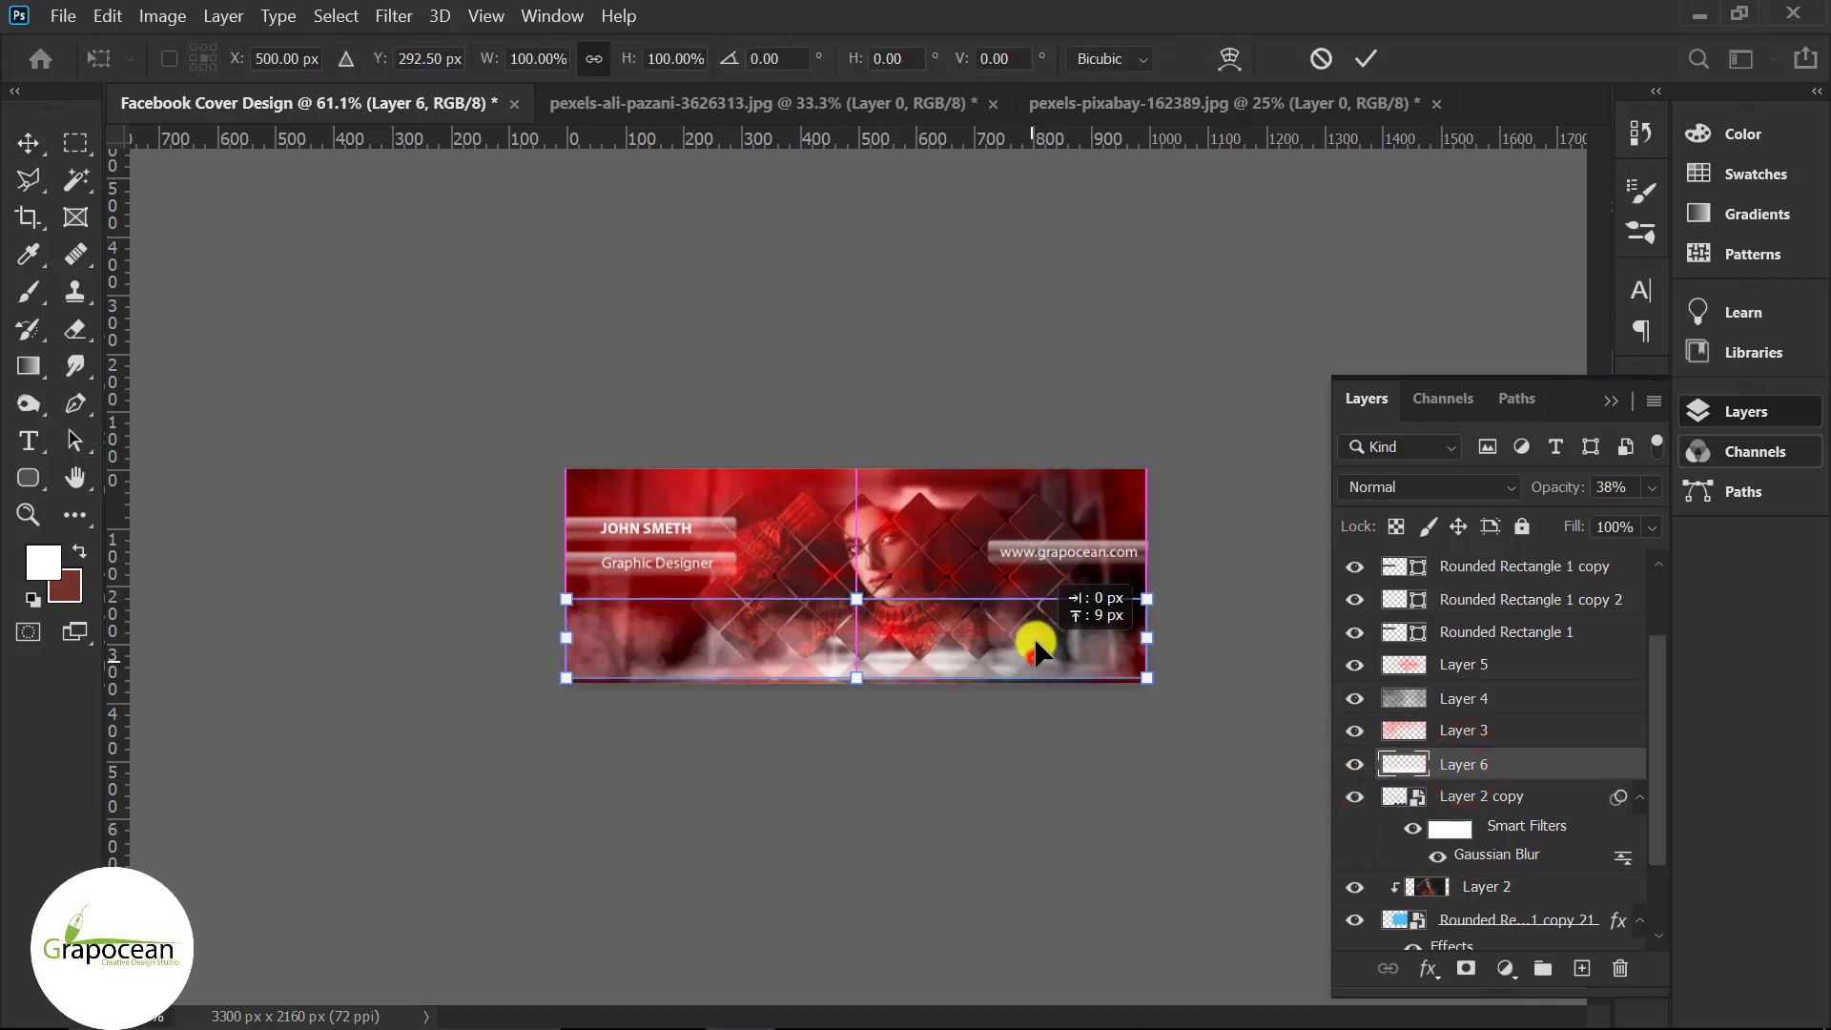
left_click_drag(863, 655, 863, 708)
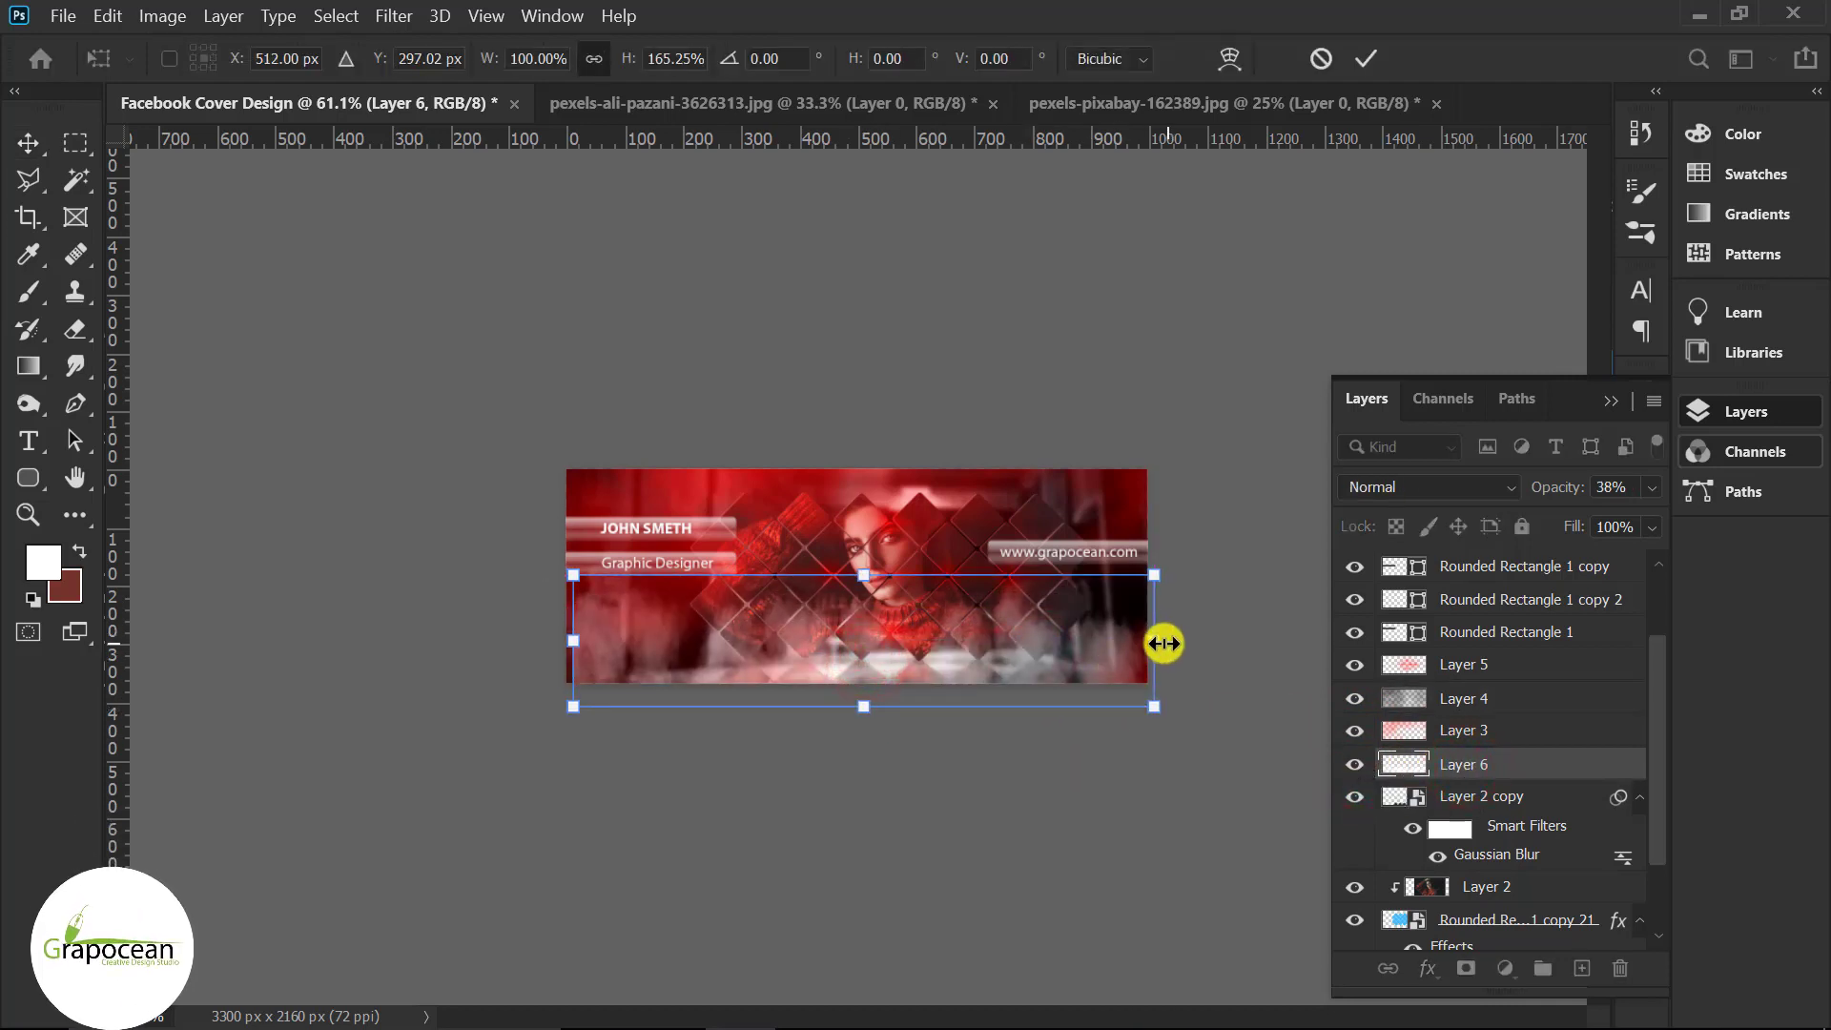
left_click_drag(1154, 641, 1555, 641)
scroll(860, 635, "down", 4)
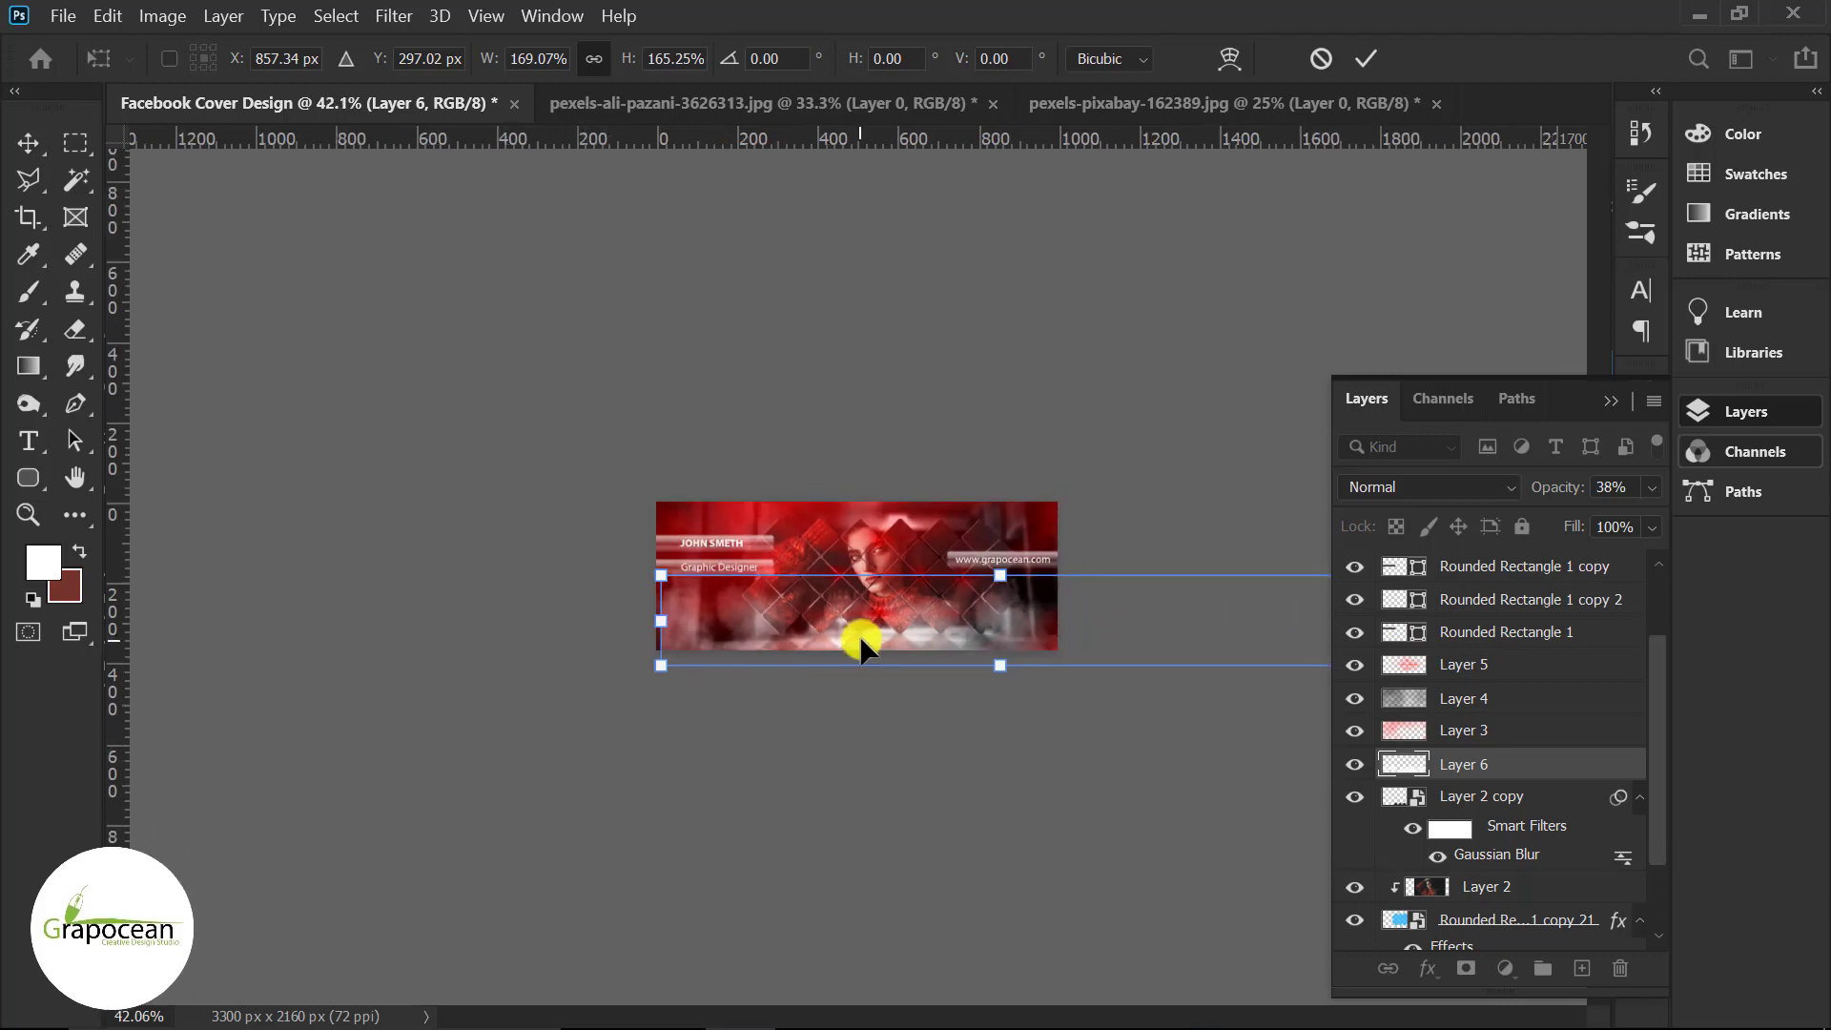
mouse_move(1182, 641)
left_mouse_down()
mouse_move(1226, 654)
mouse_move(1190, 641)
left_mouse_up()
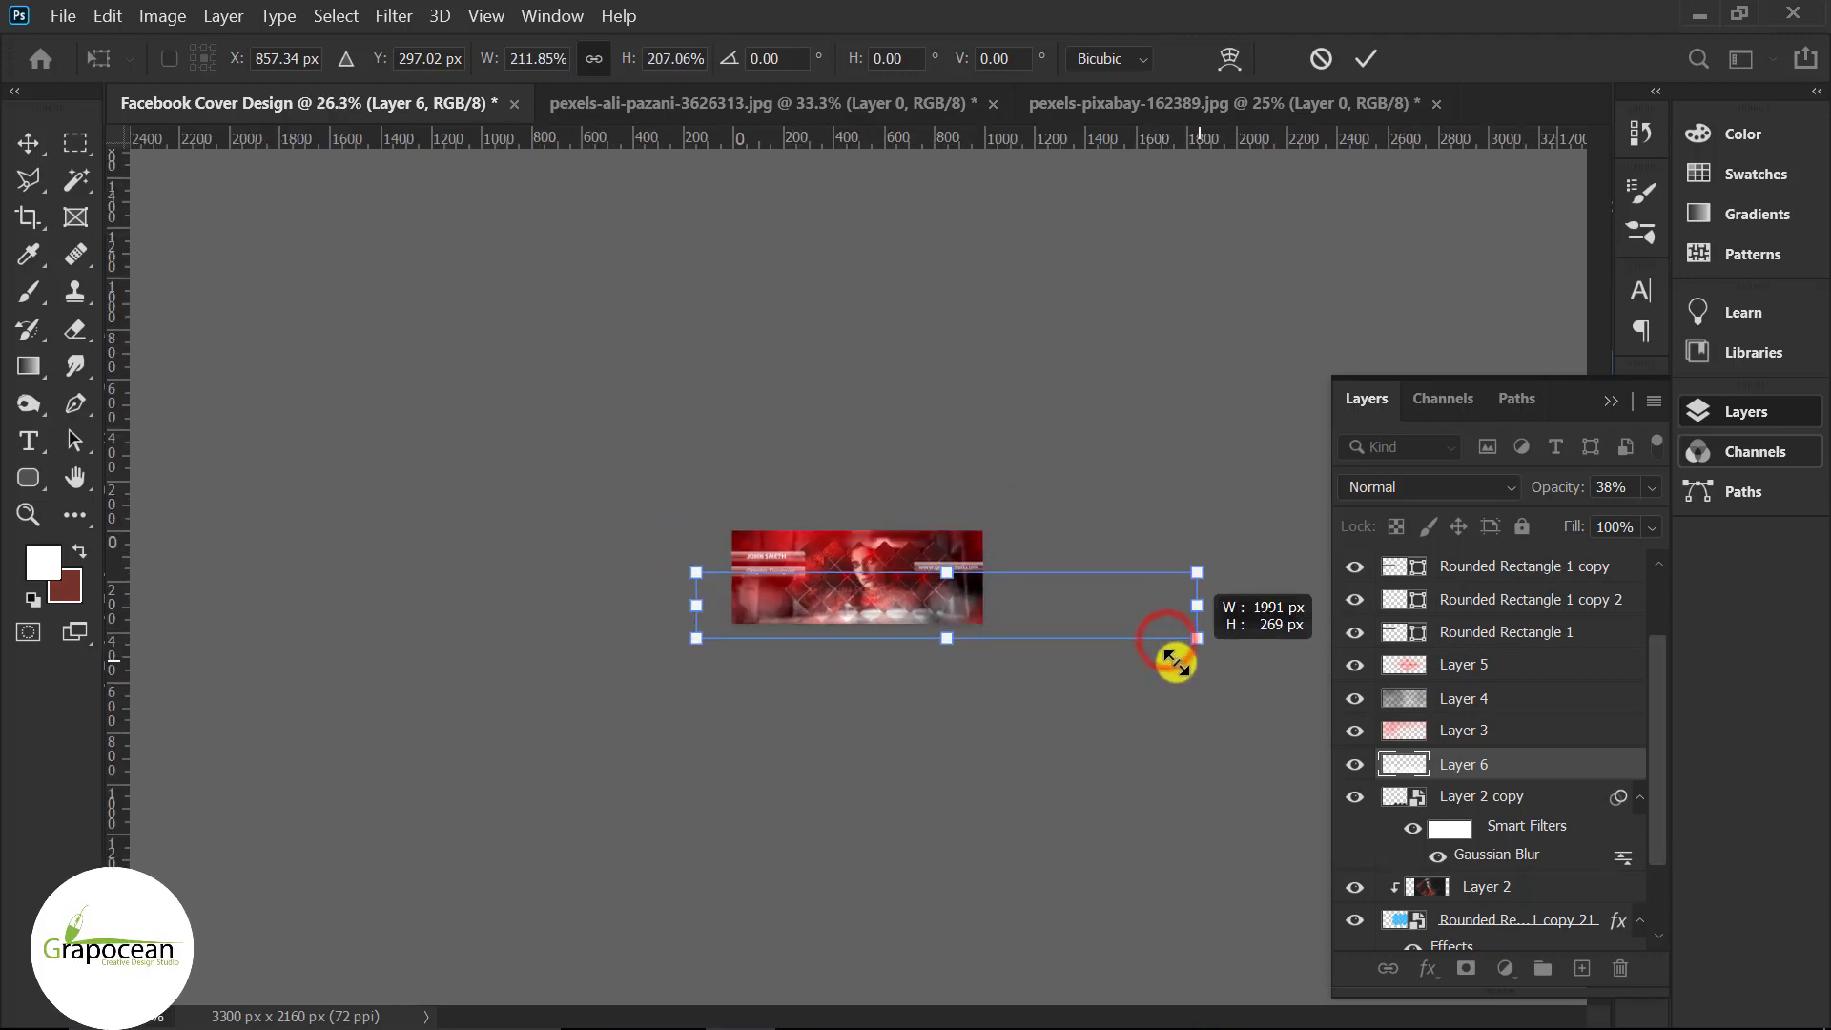
scroll(859, 620, "up", 5)
left_click_drag(923, 664, 799, 642)
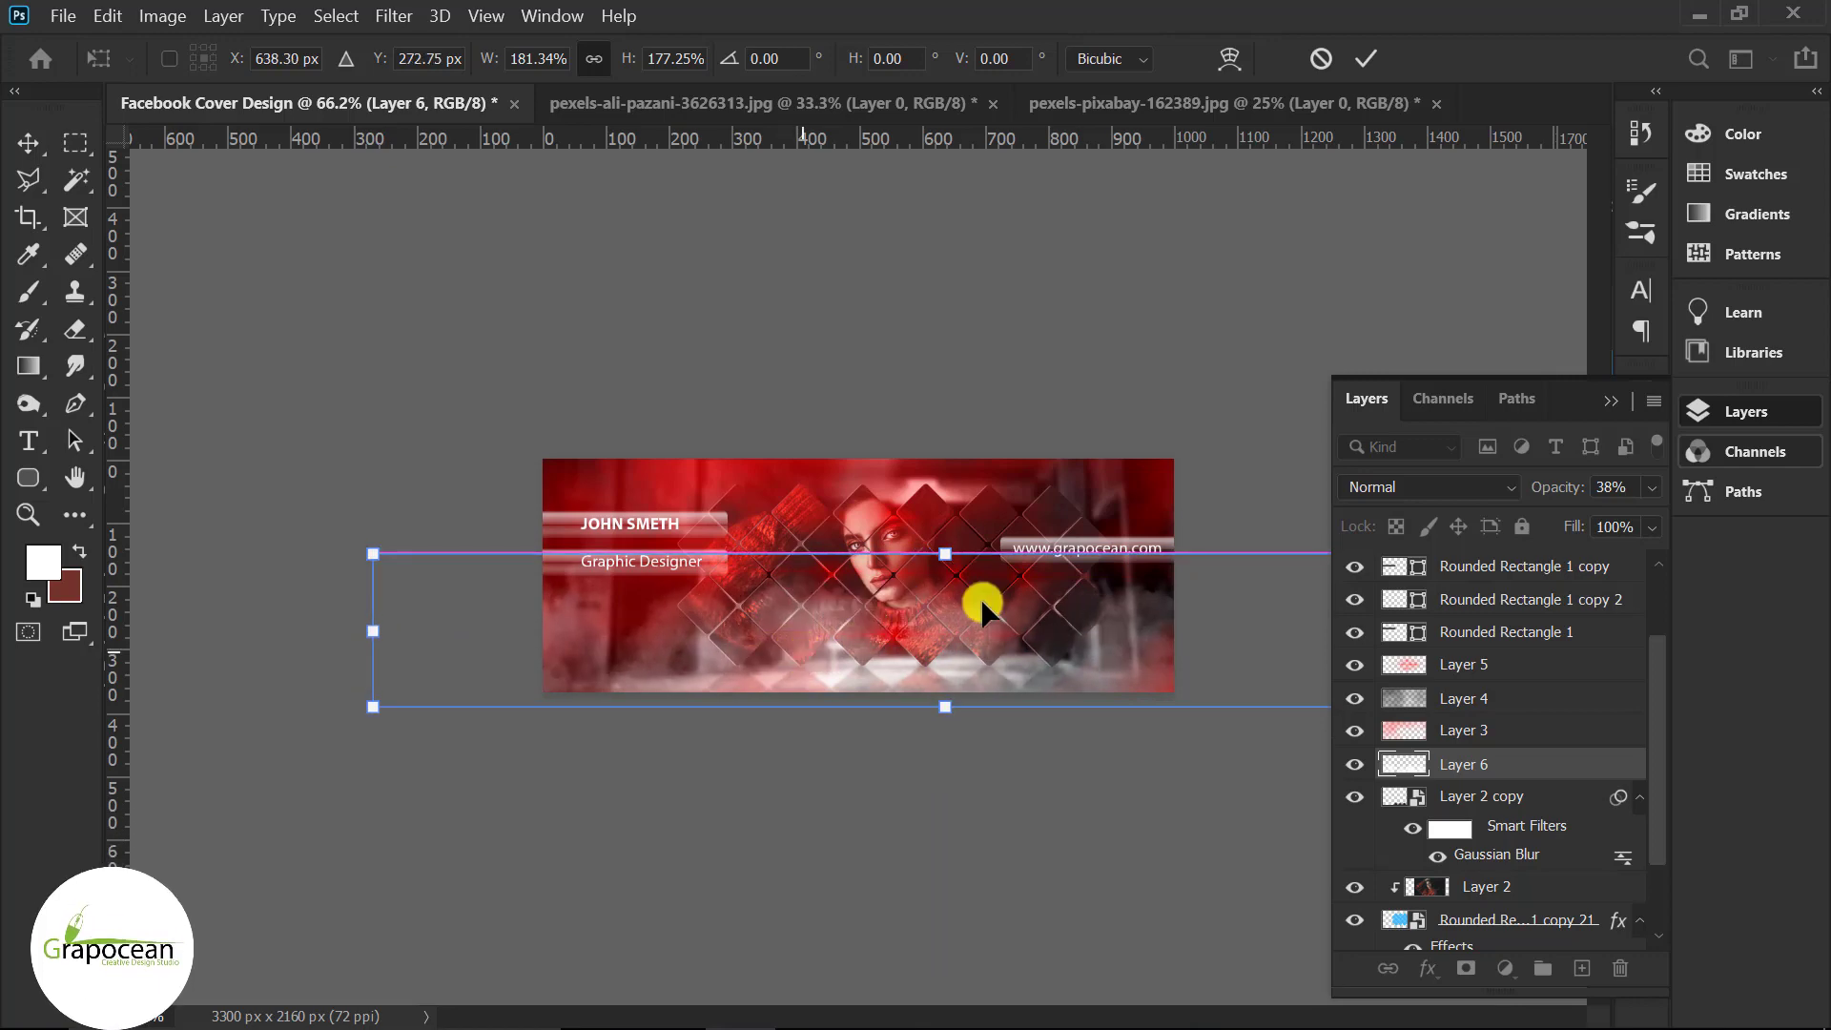
left_click(1366, 58)
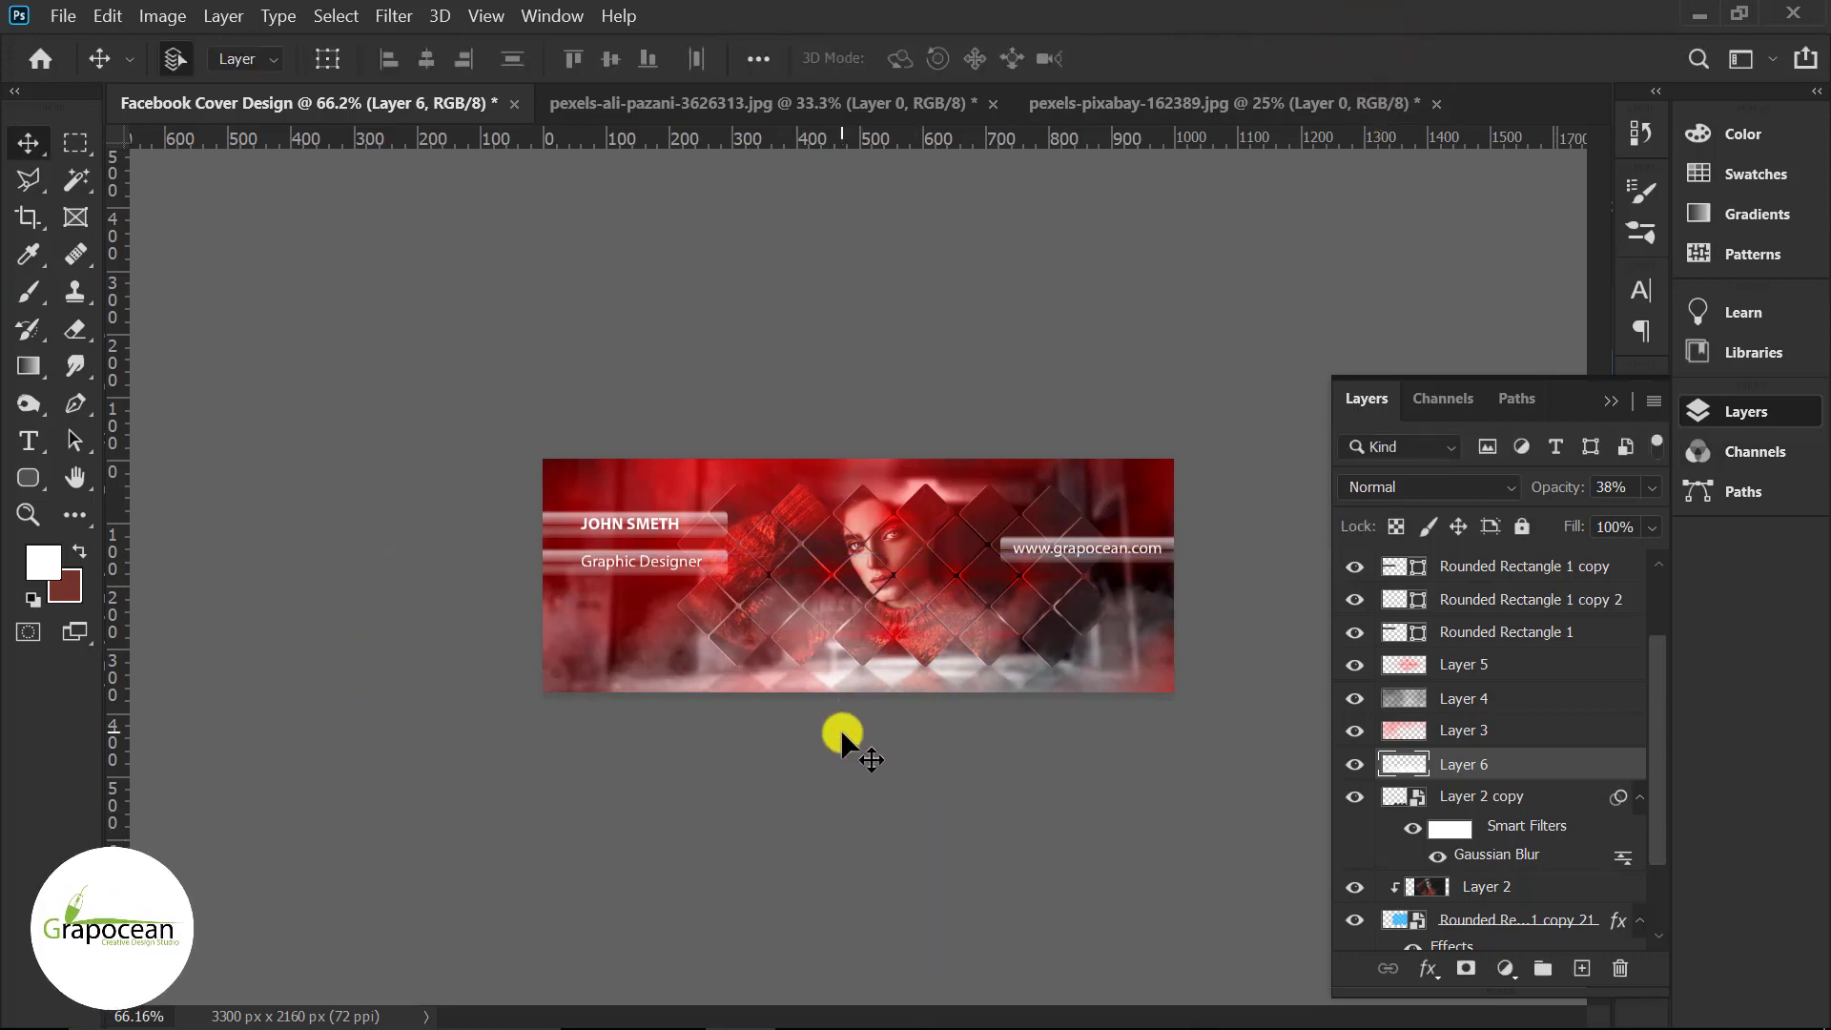